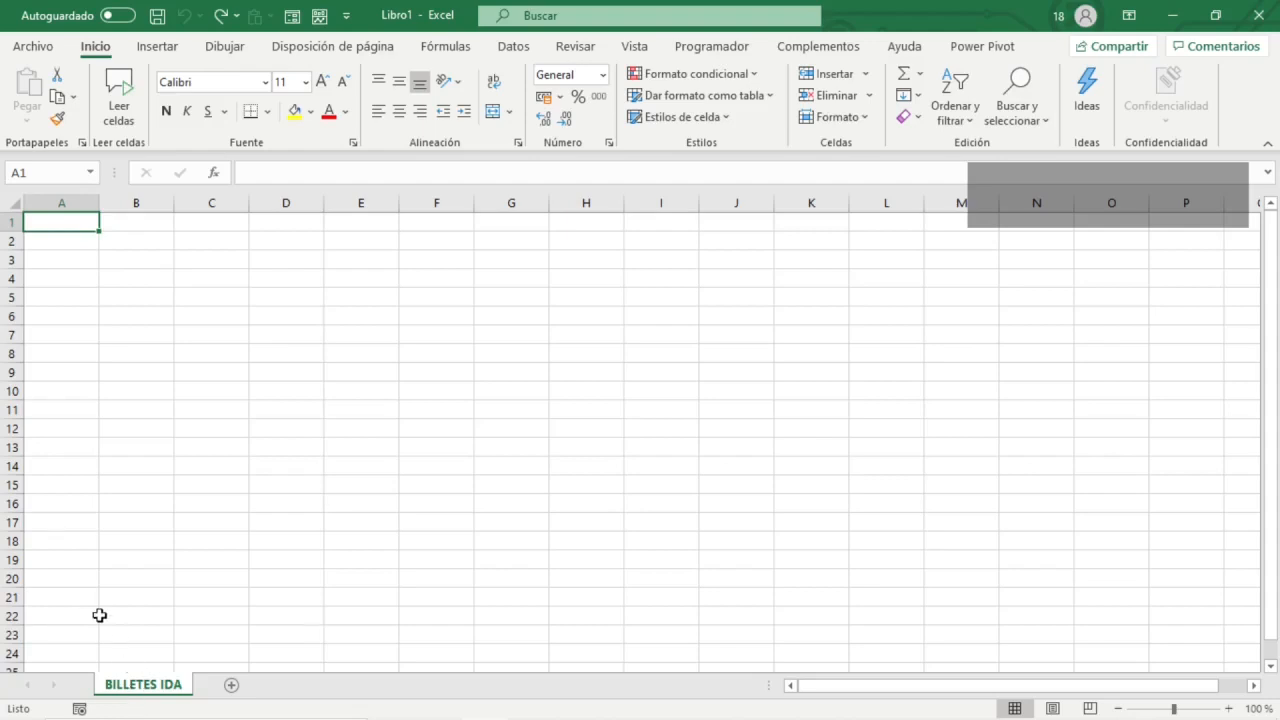
- Set the font of the entire BILLETES IDA sheet to Arial, size 12
left_click(15, 203)
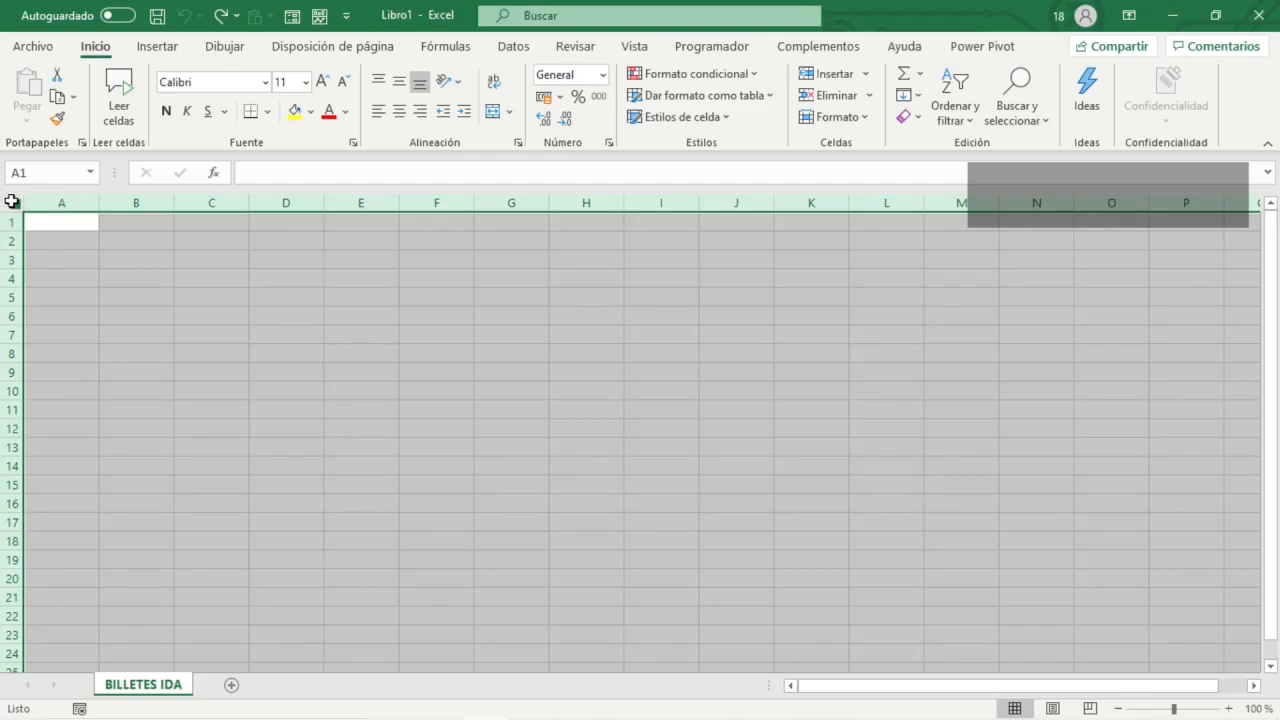
left_click(215, 85)
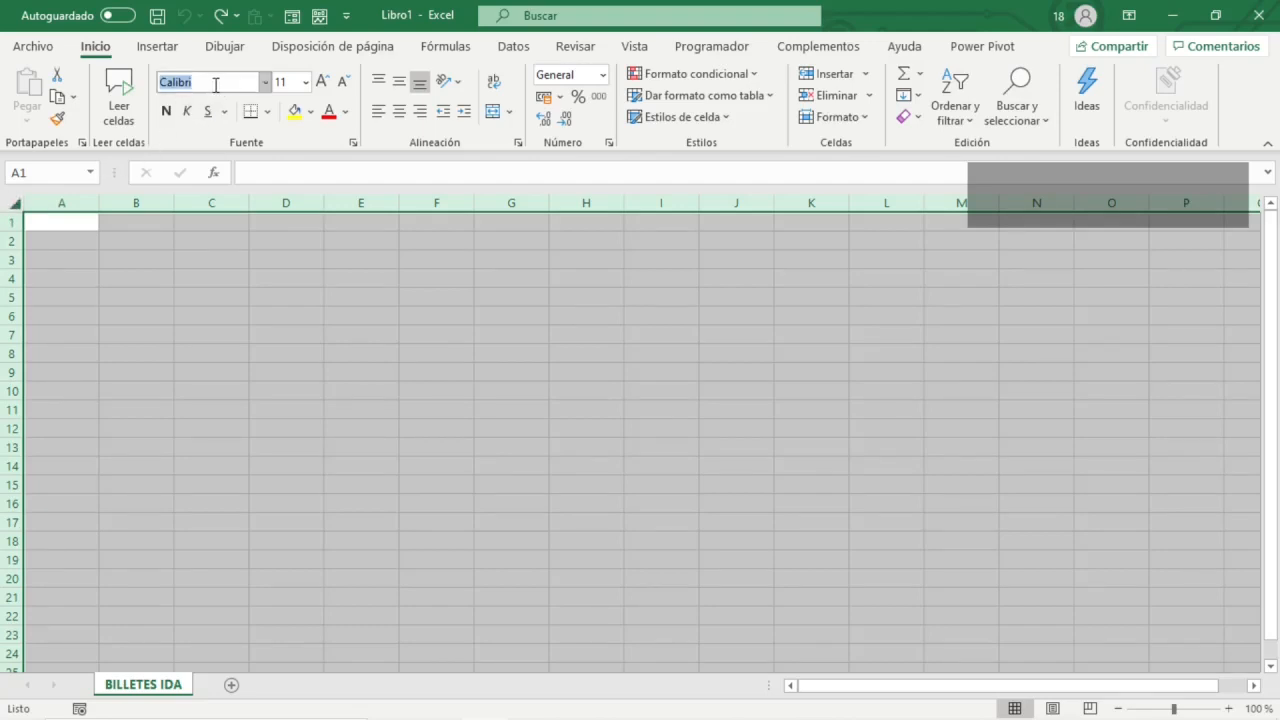
type("Arial")
key("Tab")
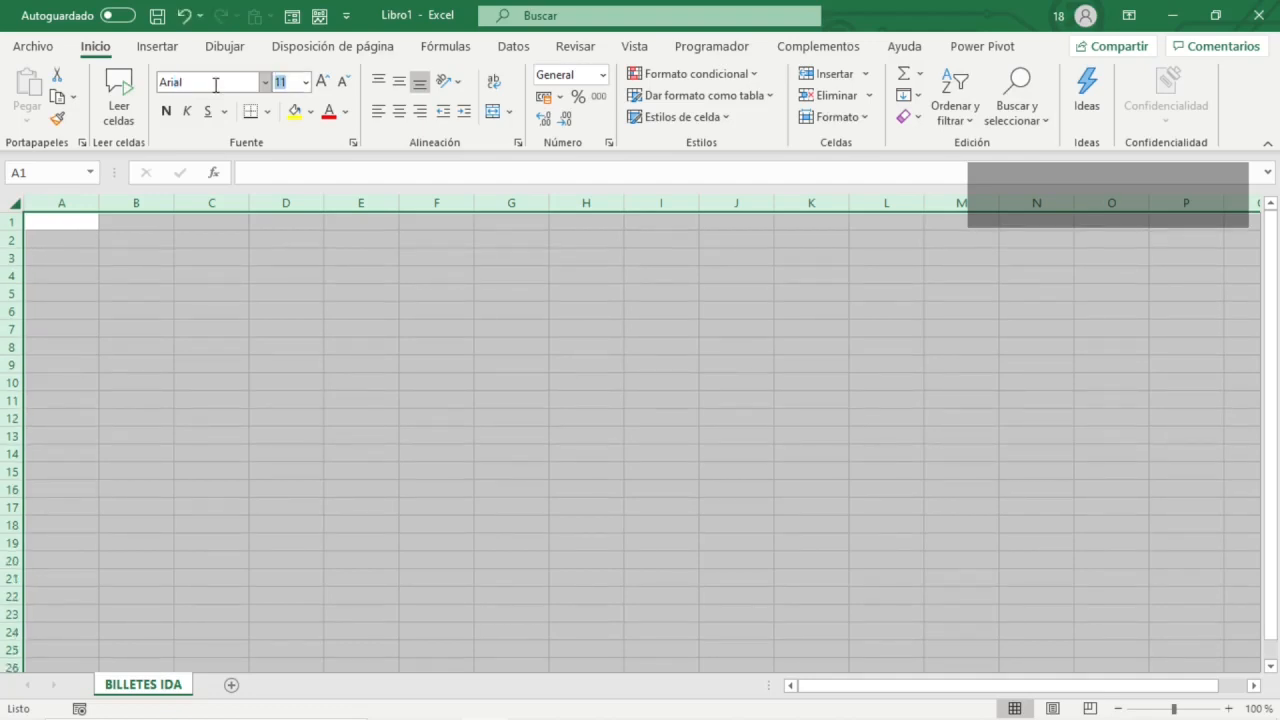
type("12")
key("Return")
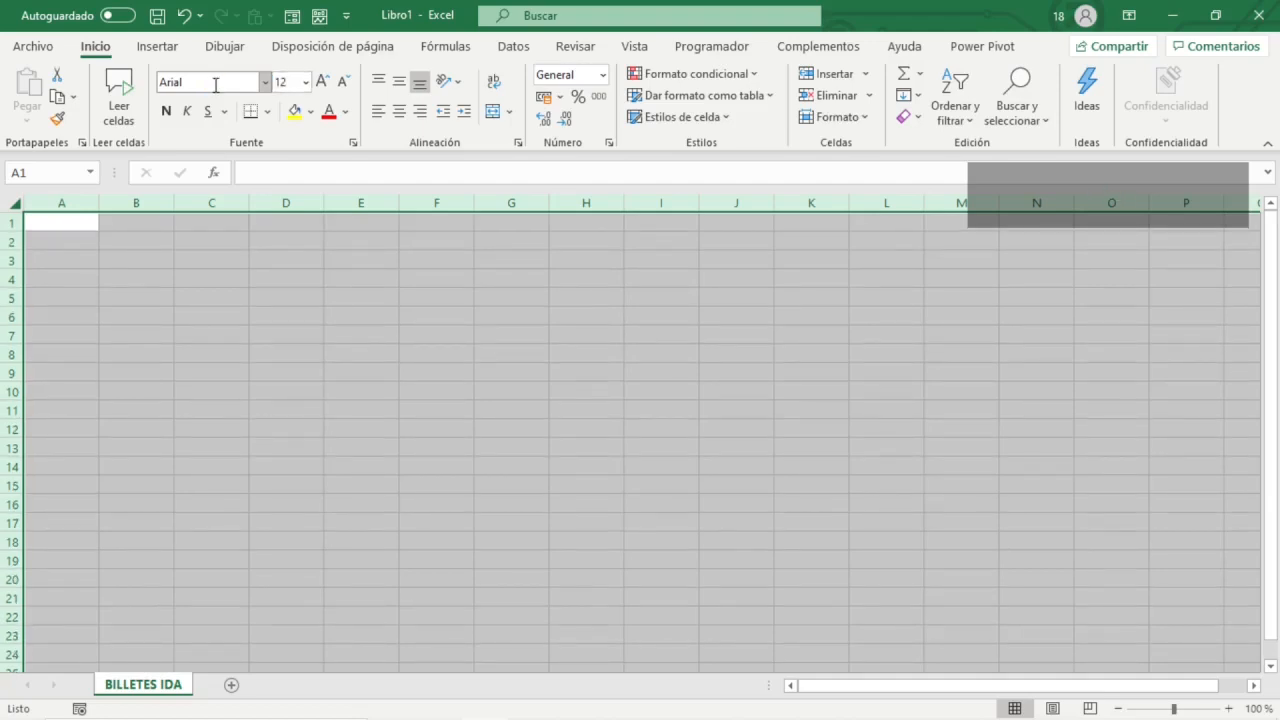
left_click(191, 279)
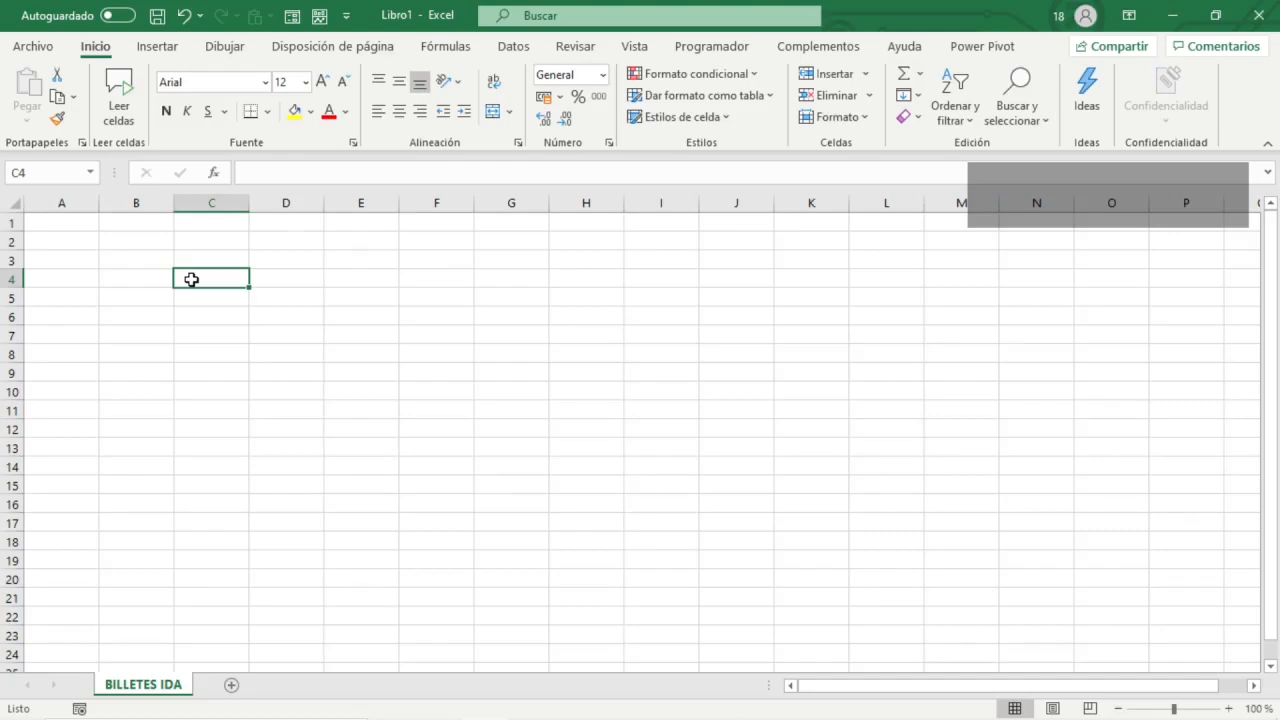
- Check the exercise instructions and enter the headers Destino, Salidas, Importe and Tipo Vehículo across C5:F5
key("alt+Tab")
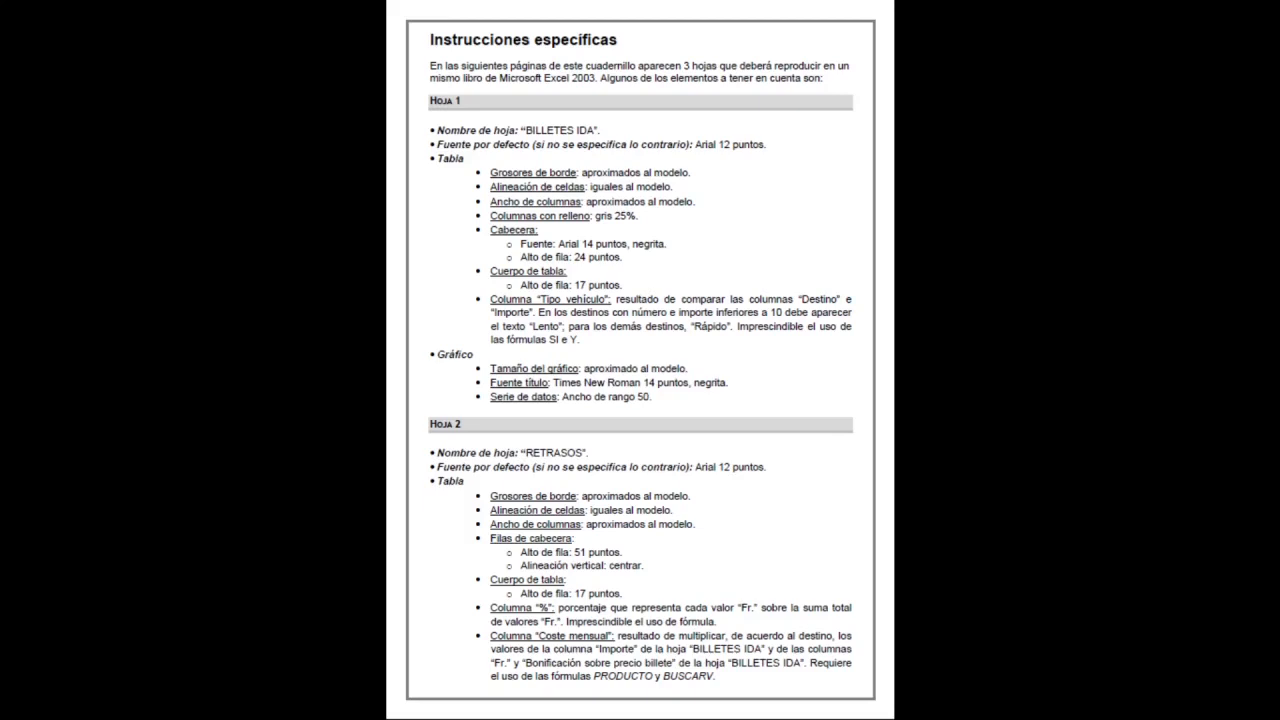
left_click(192, 279)
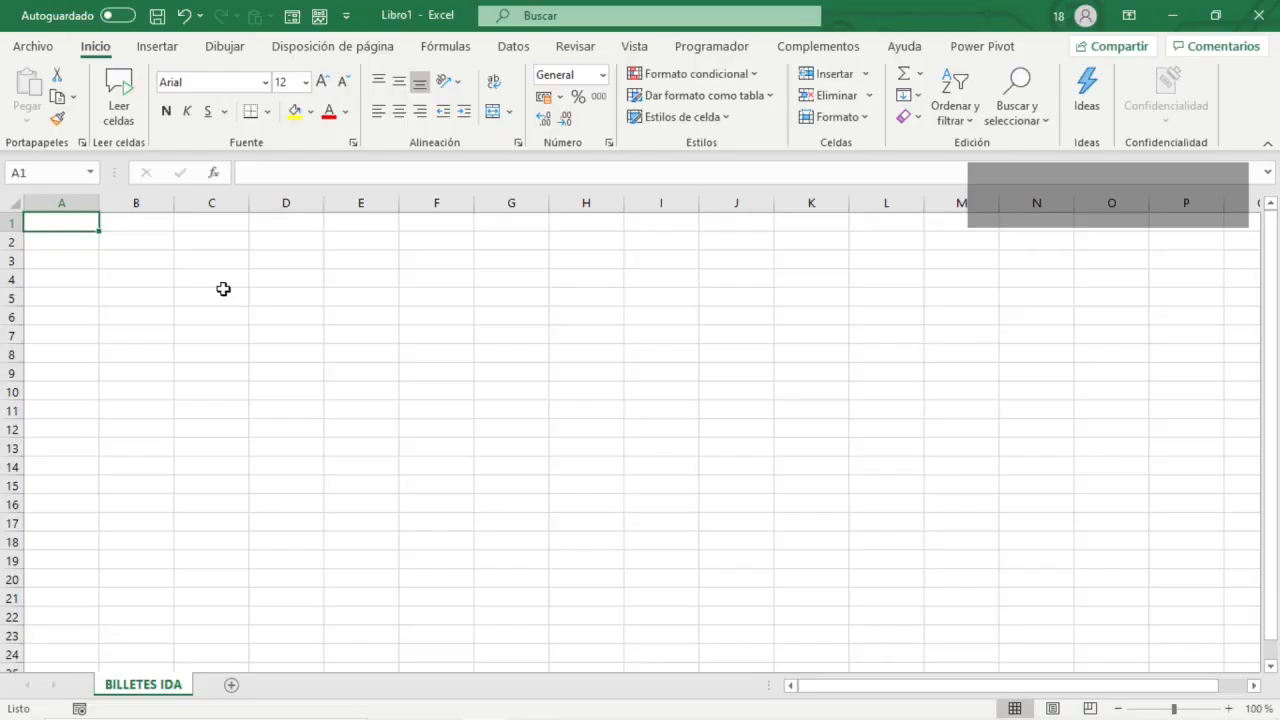
left_click(222, 292)
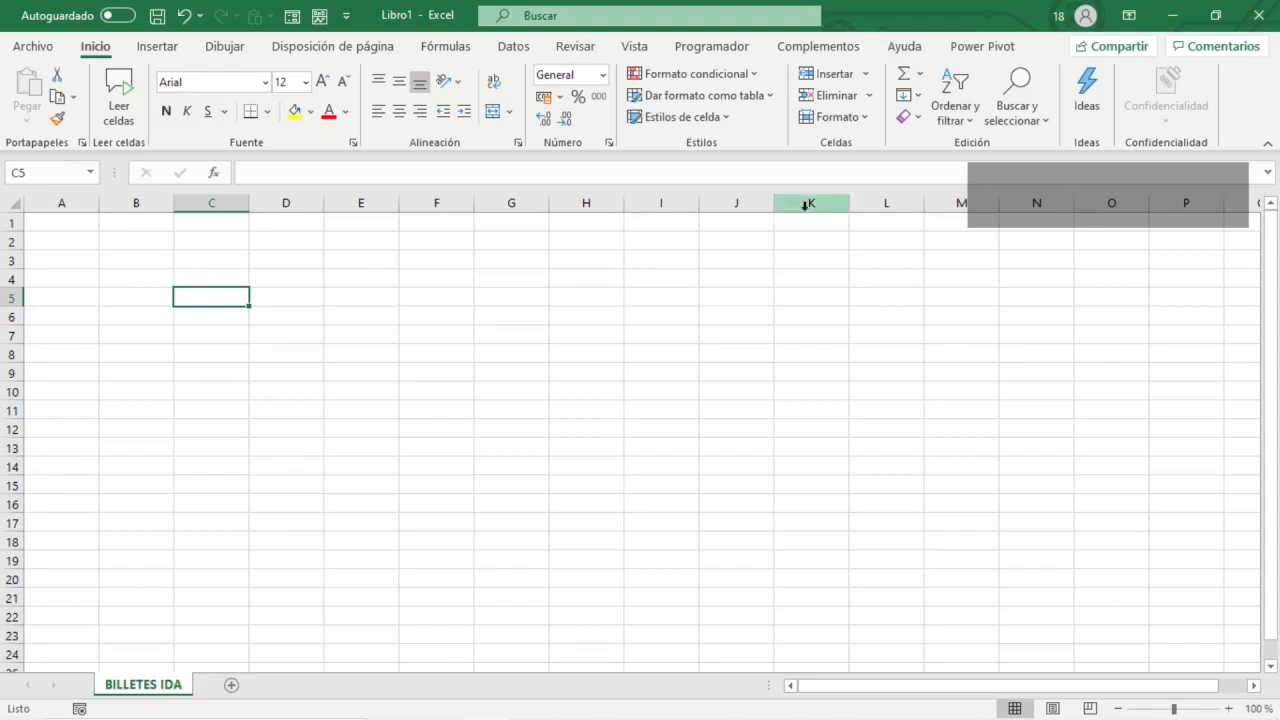
type("Destino")
key("Tab")
type("Salidas")
key("Tab")
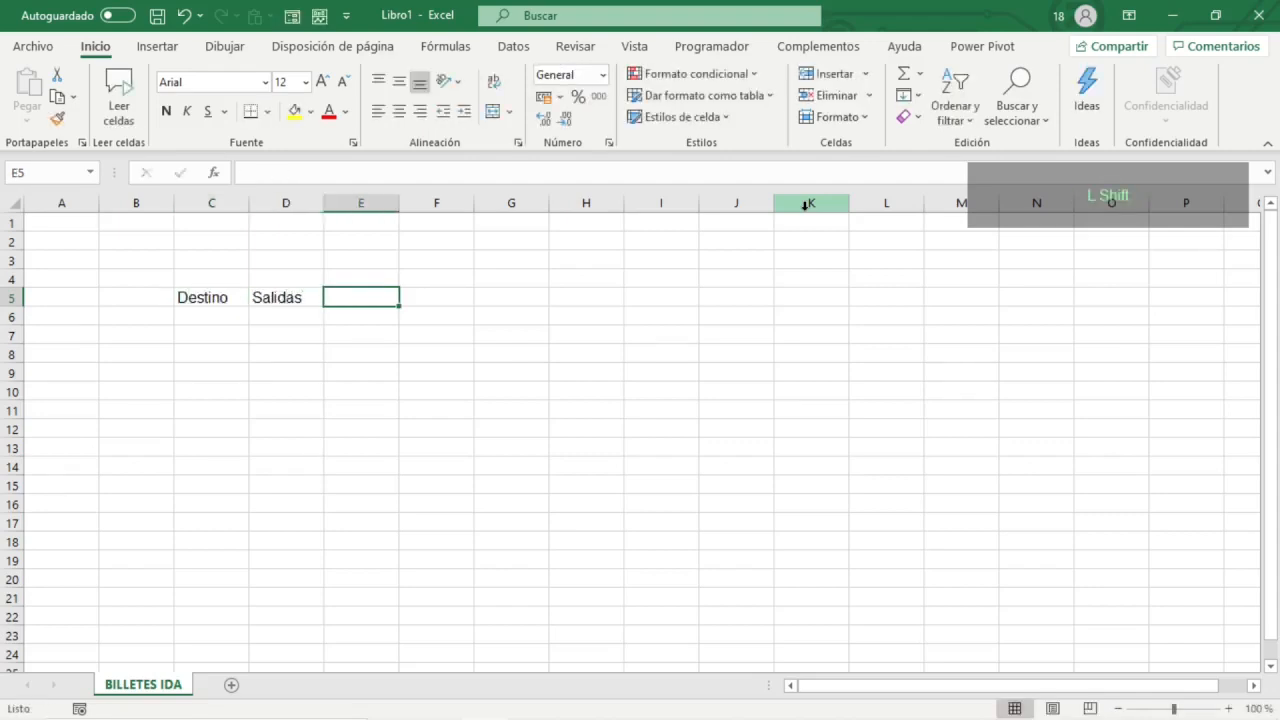
type("Importe")
key("Tab")
type("Tipo Vehículo")
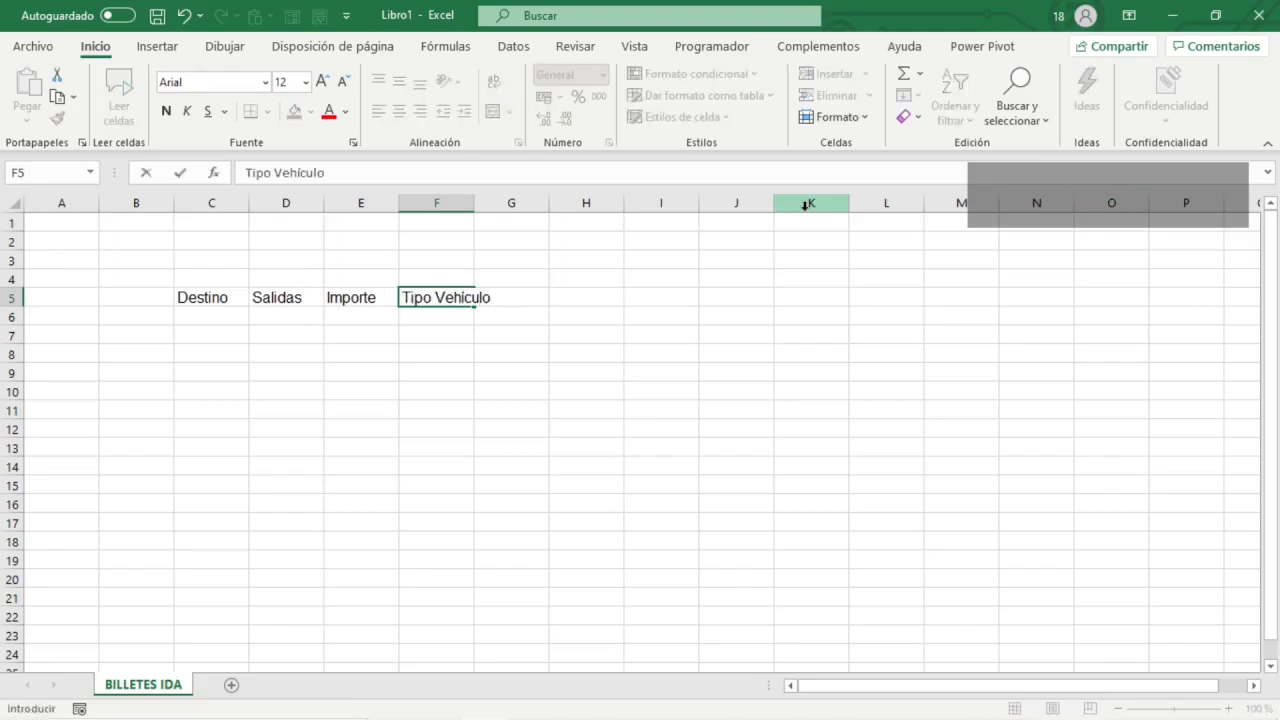
key("Return")
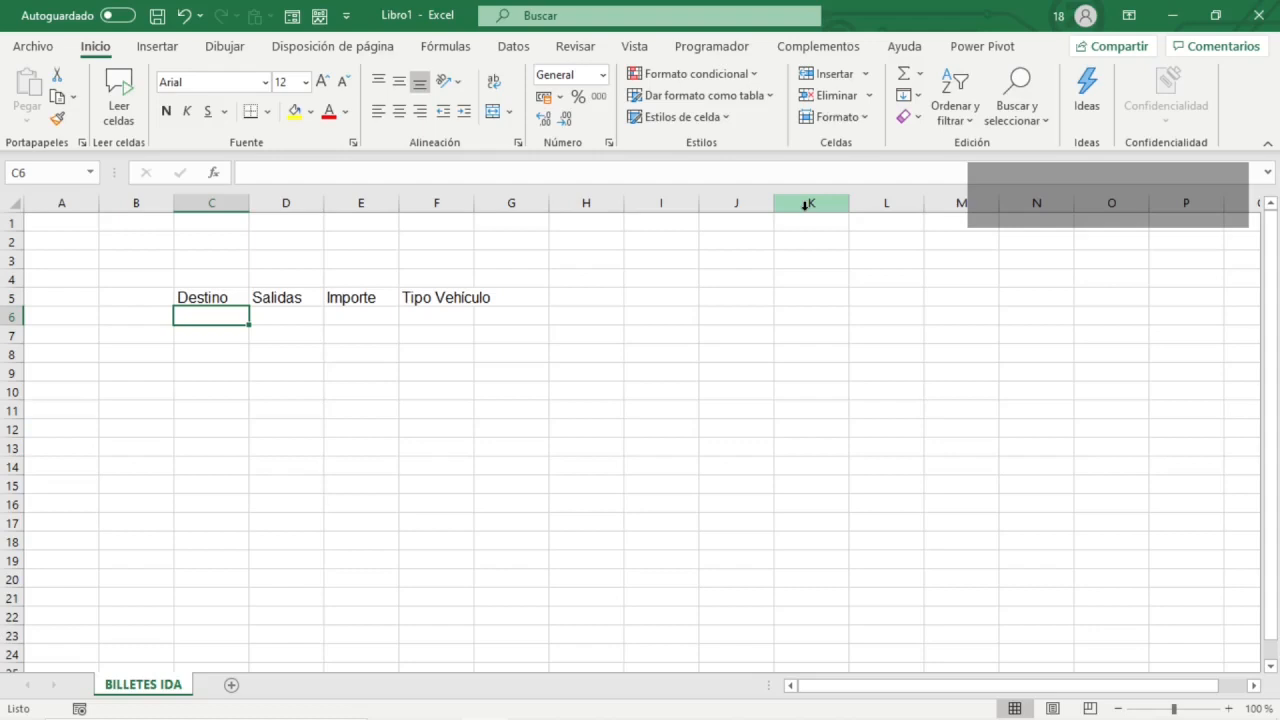
- Fill the Destino column from C6 to C20 with 1, 4, 7, 10, 12, 15, 3, 11, 9, 2, 5, 8, 13, 6 and 14
type("1")
key("Return")
type("4")
key("Return")
type("7")
key("Return")
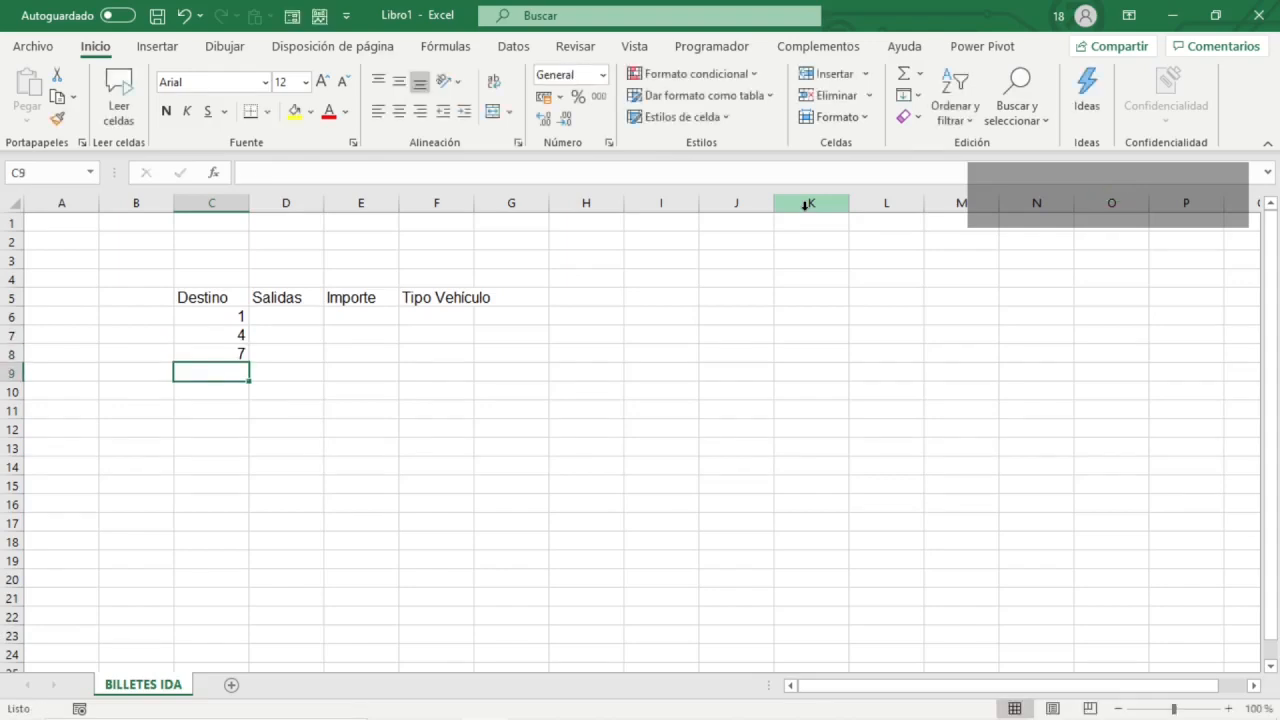
type("10")
key("Return")
type("12")
key("Return")
type("15")
key("Return")
type("3")
key("Return")
type("11")
key("Return")
type("9")
key("Return")
type("2")
key("Return")
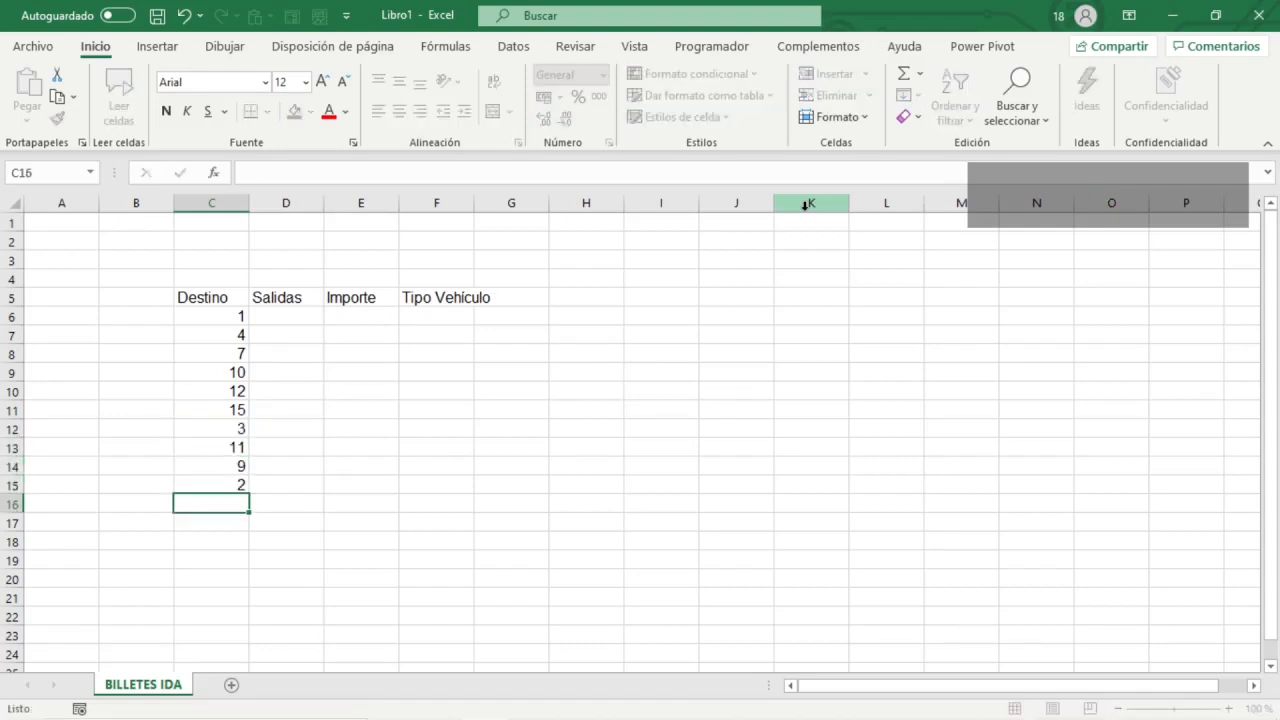
type("5")
key("Return")
type("8")
key("Return")
type("13")
key("Return")
type("6")
key("Return")
type("14")
key("Return")
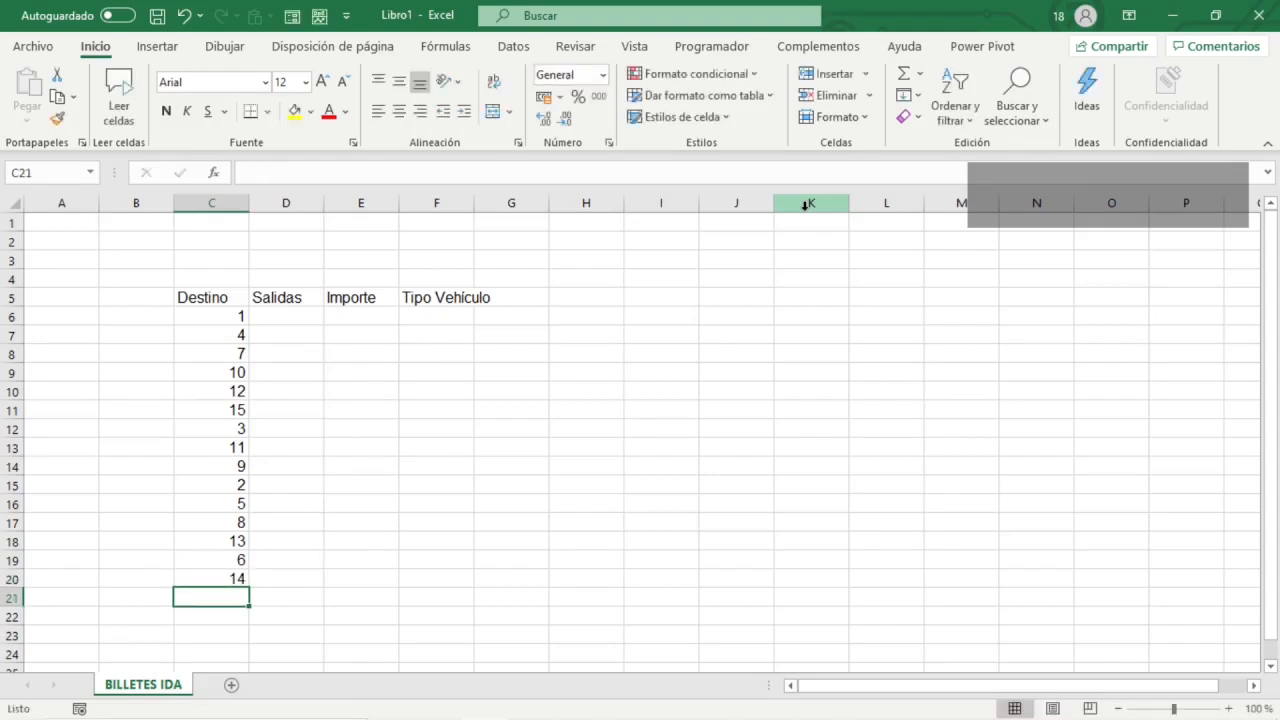
- Enter the first departure time, 1:15:00 PM, in cell D6 under Salidas
key("Up")
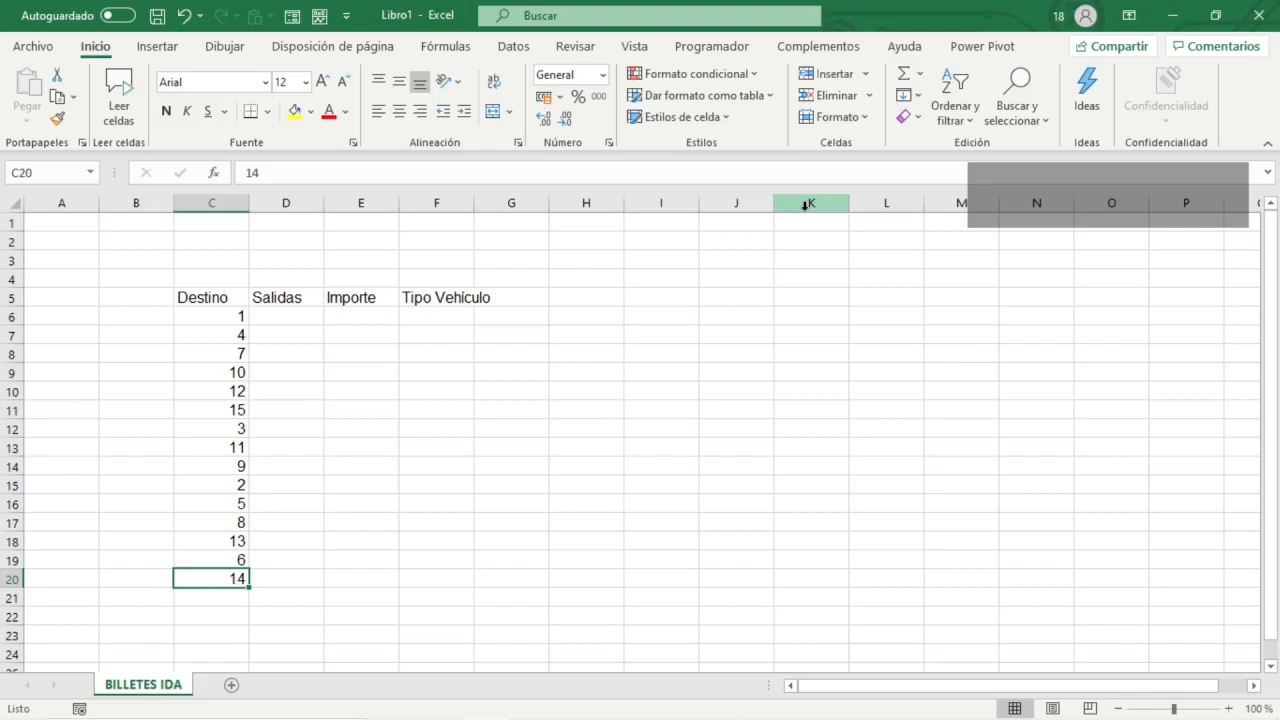
key("ctrl+Up")
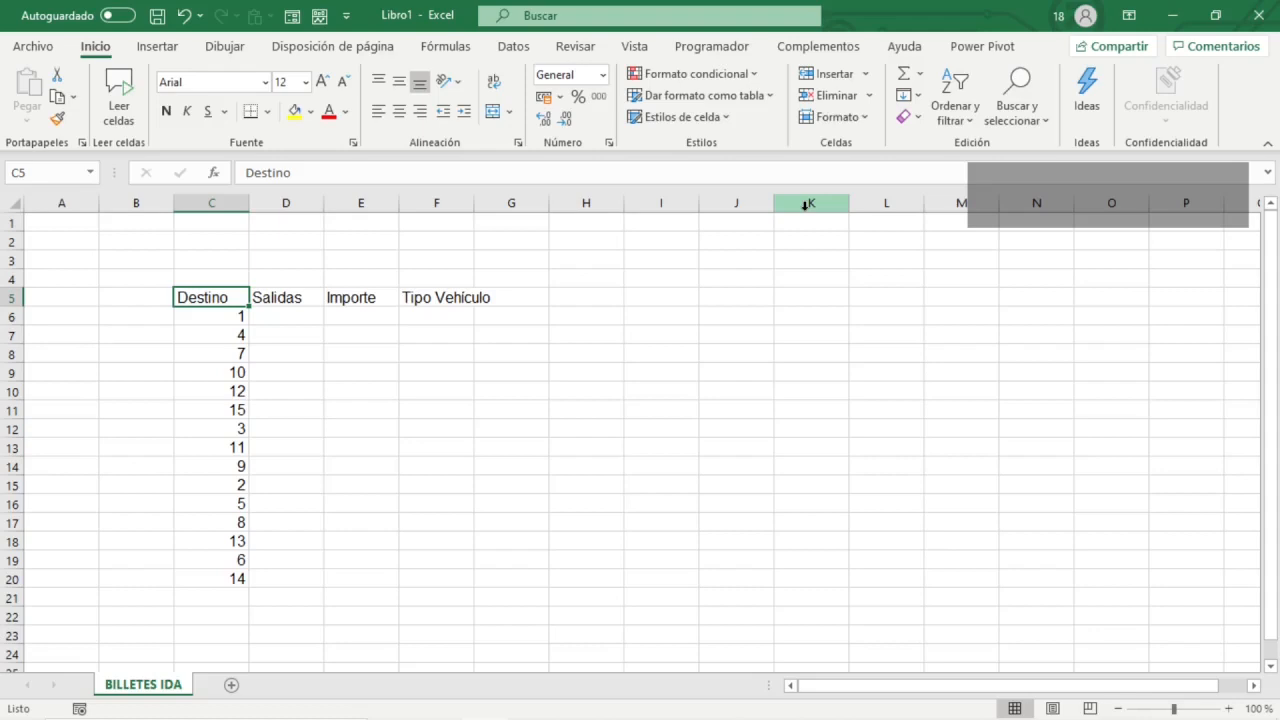
key("Right")
key("Down")
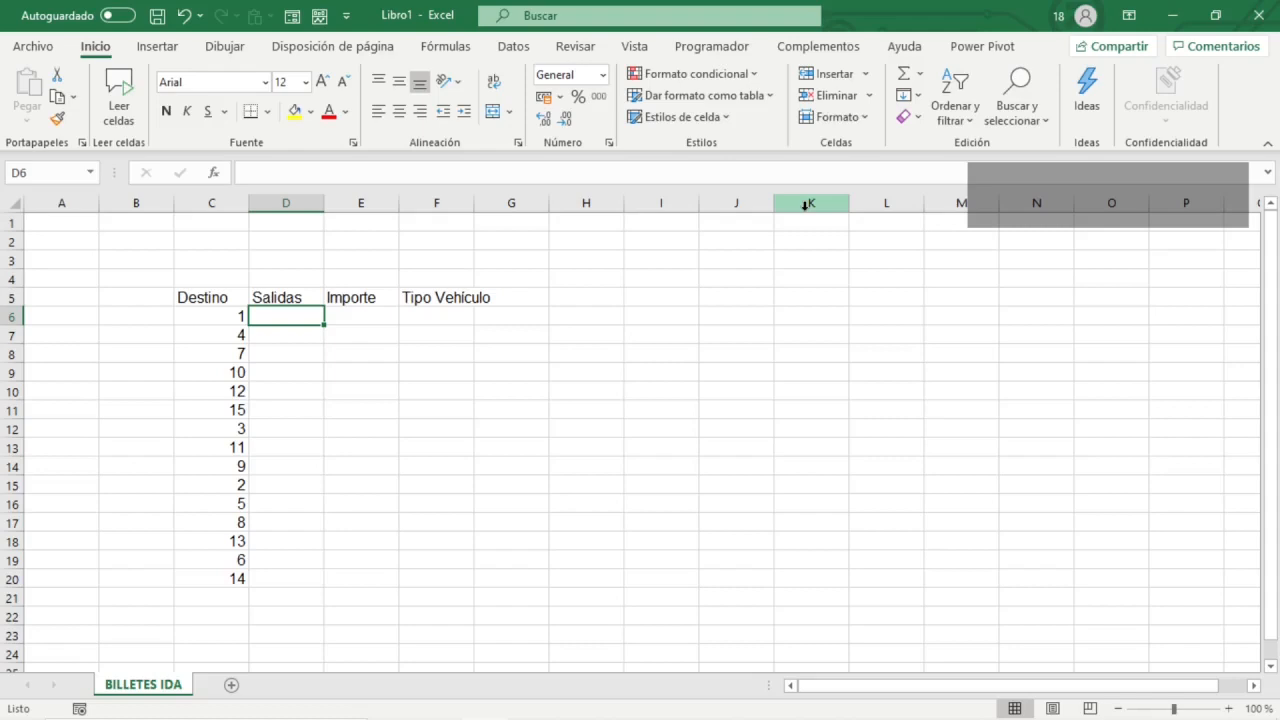
type("1:15")
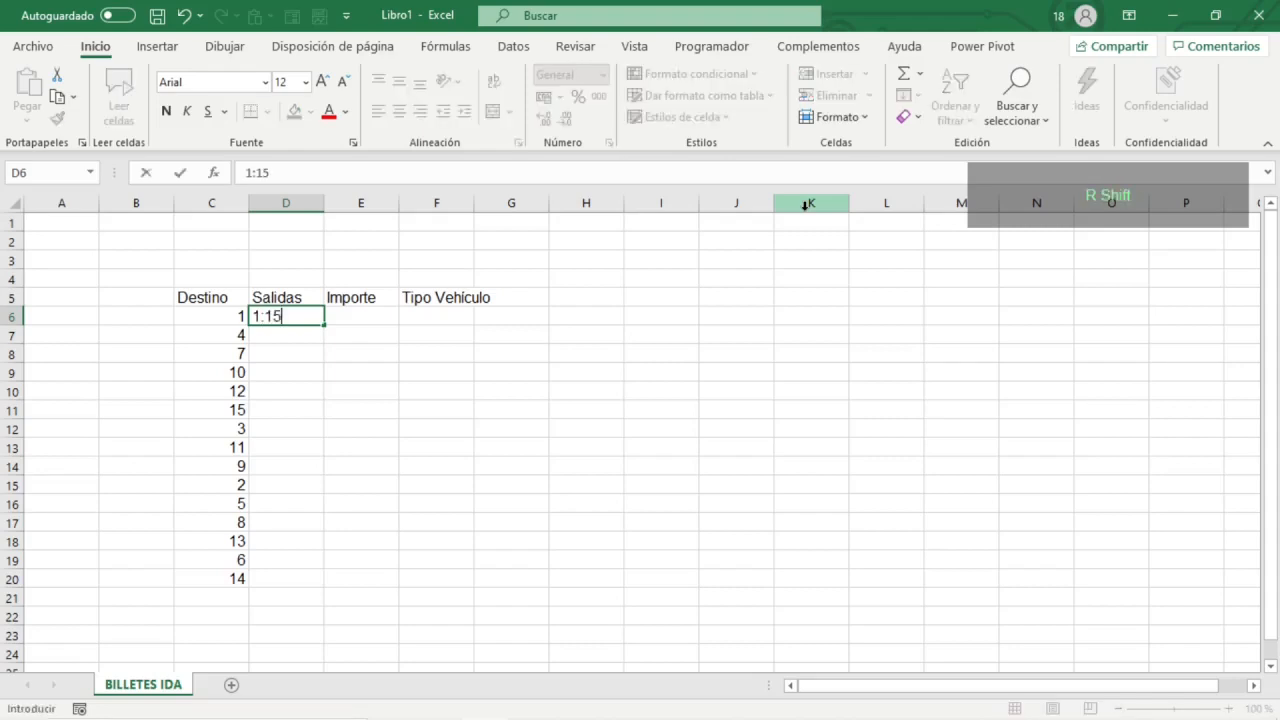
type(":00 P;")
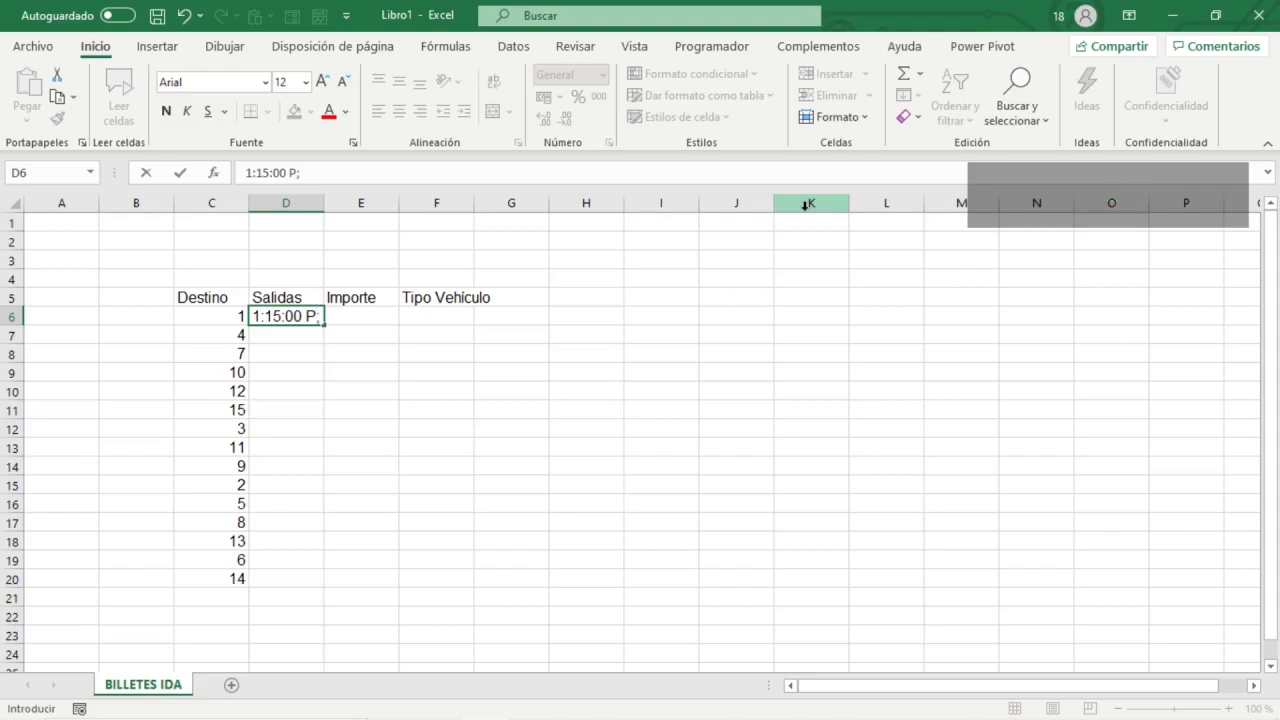
key("BackSpace")
type("M")
key("ctrl+Return")
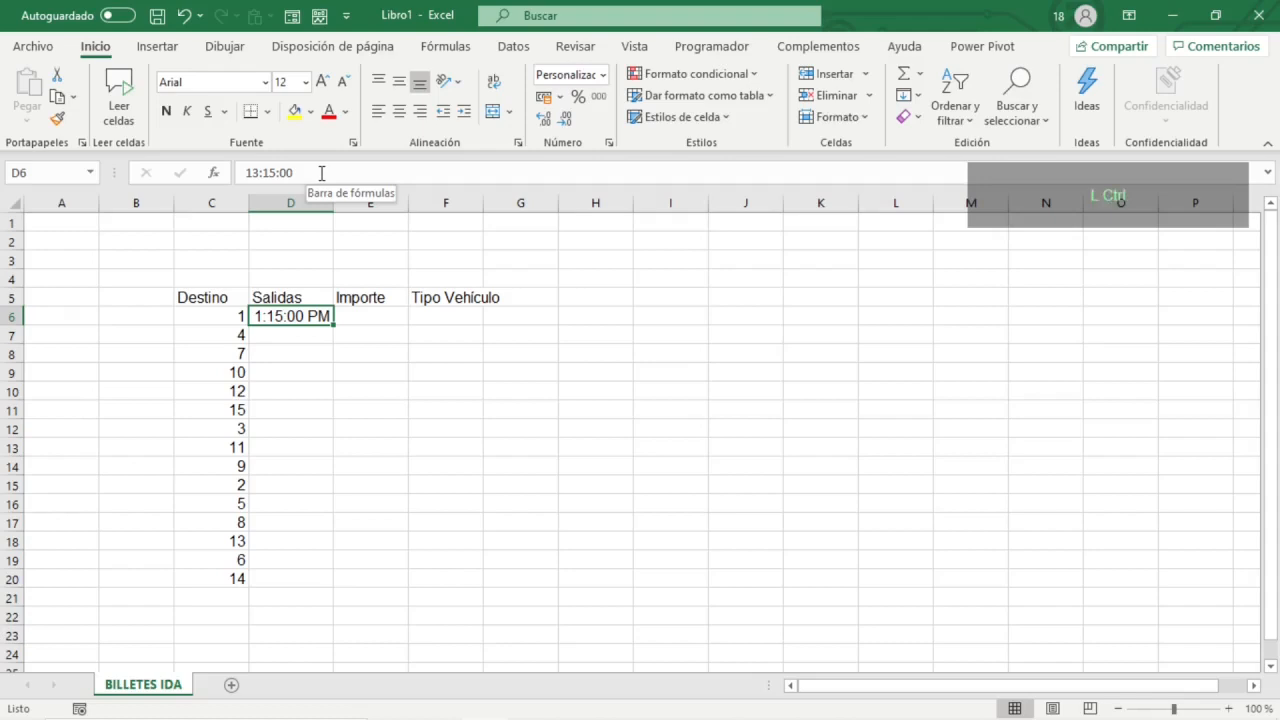
- Apply the custom number format h:mm:ss AM/PM to the departure time in D6
key("ctrl+1")
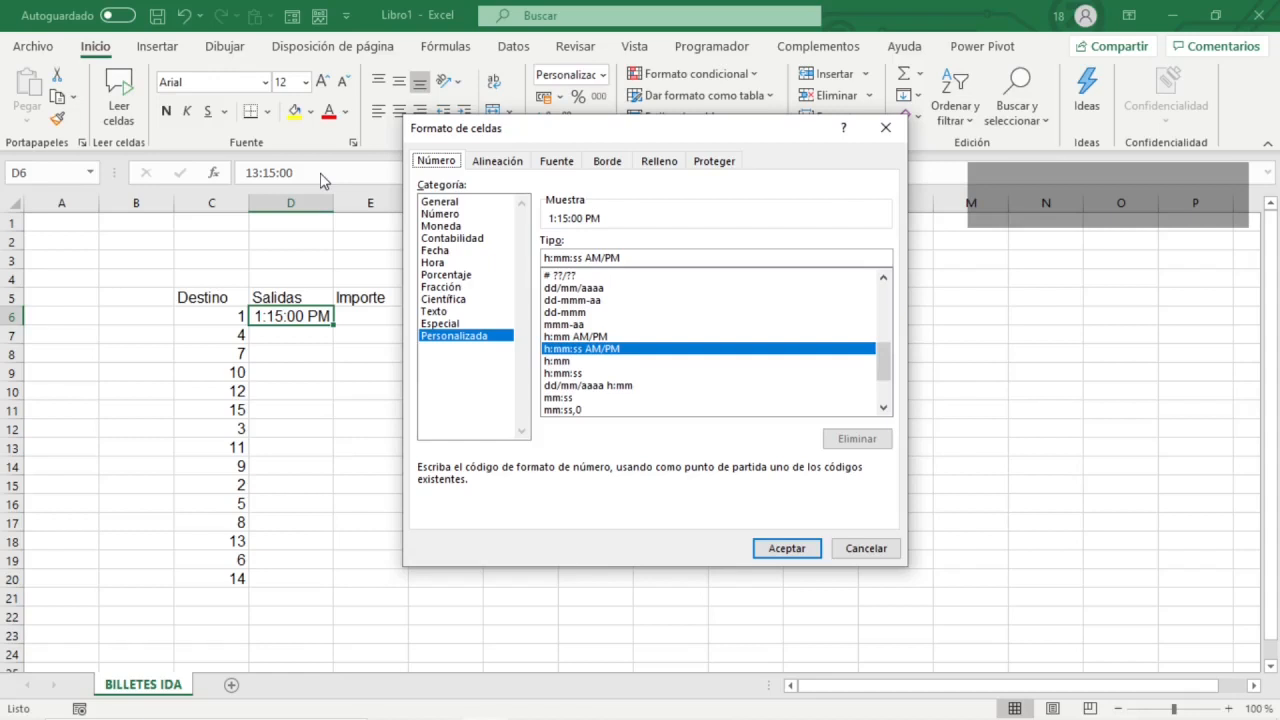
left_click(631, 350)
left_click(780, 548)
- Enter the second departure time, 1:17:00 PM, in cell D7
key("Return")
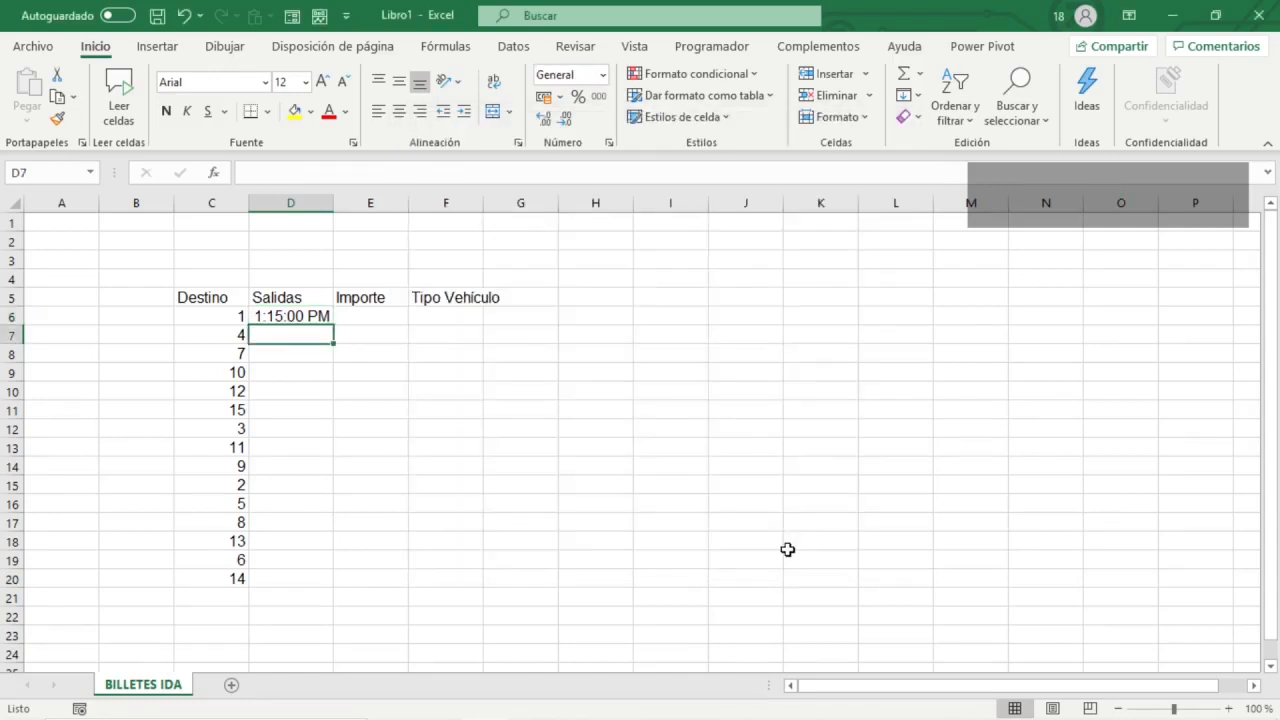
type("1:17:")
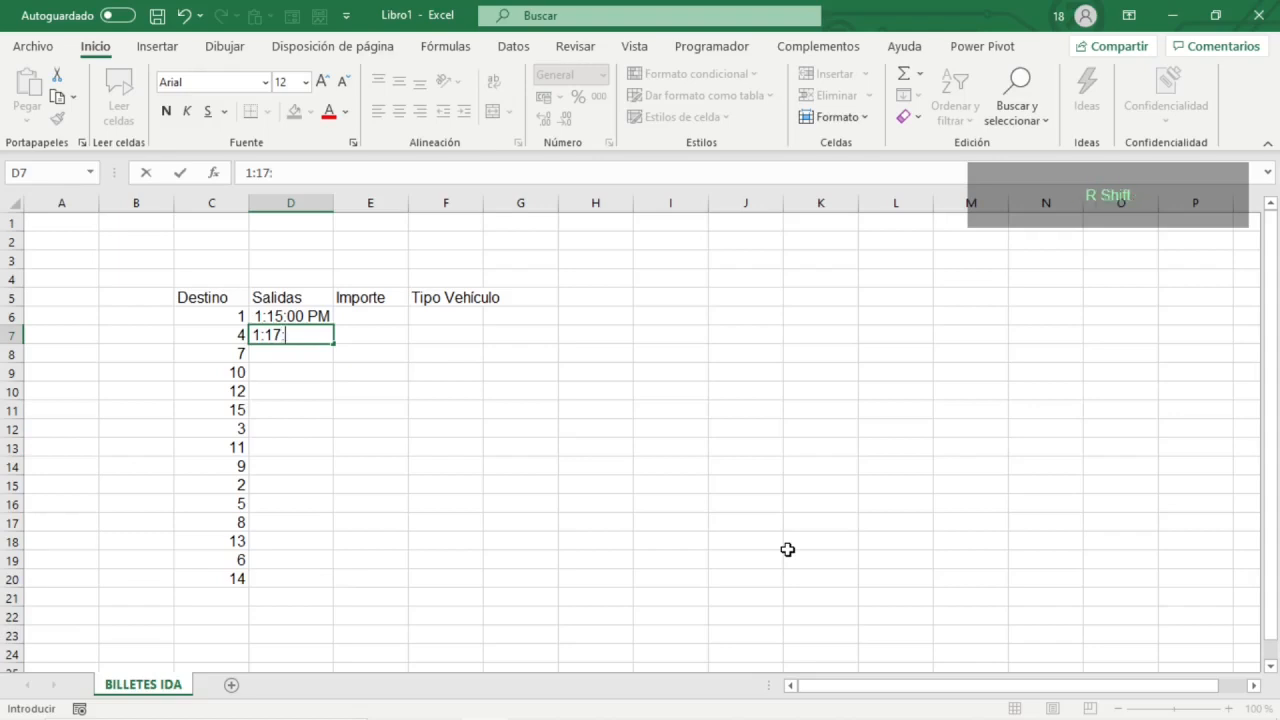
type("00 Pm")
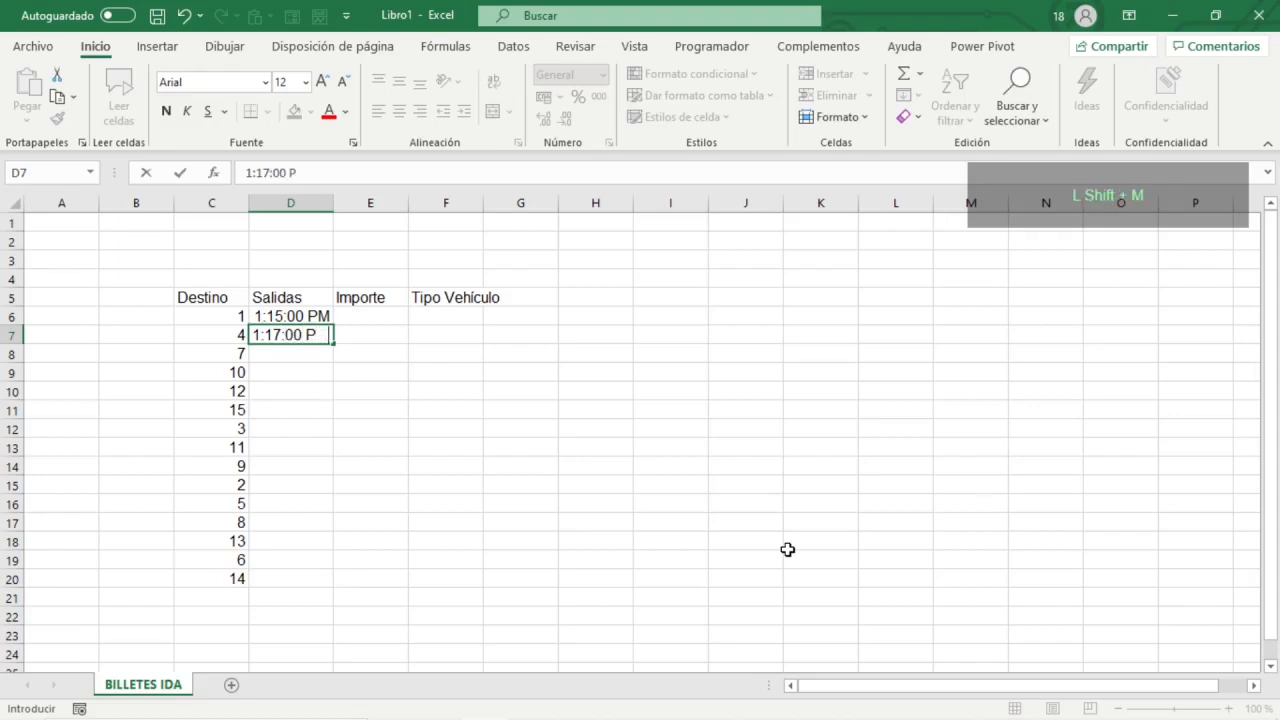
key("Return")
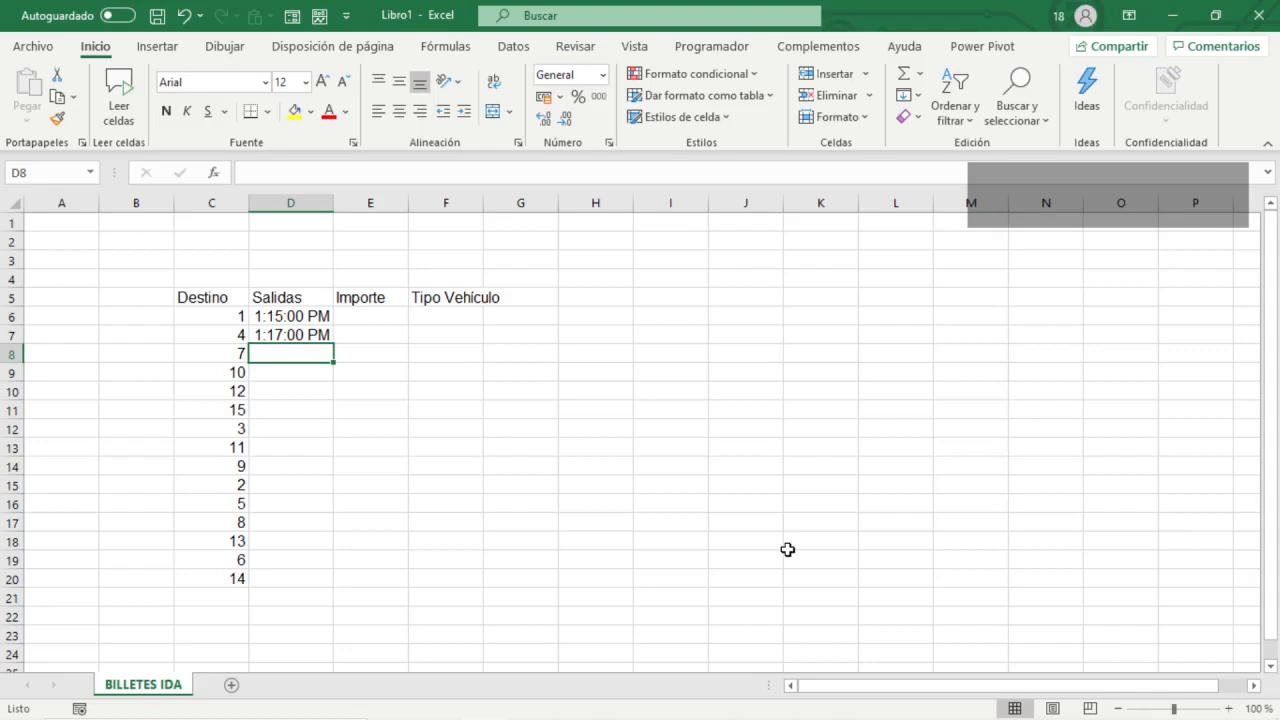
- Fill the Salidas cells D6:D20 with a linear series in columns, continuing the interval between the first two departure times
key("Up")
key("Up")
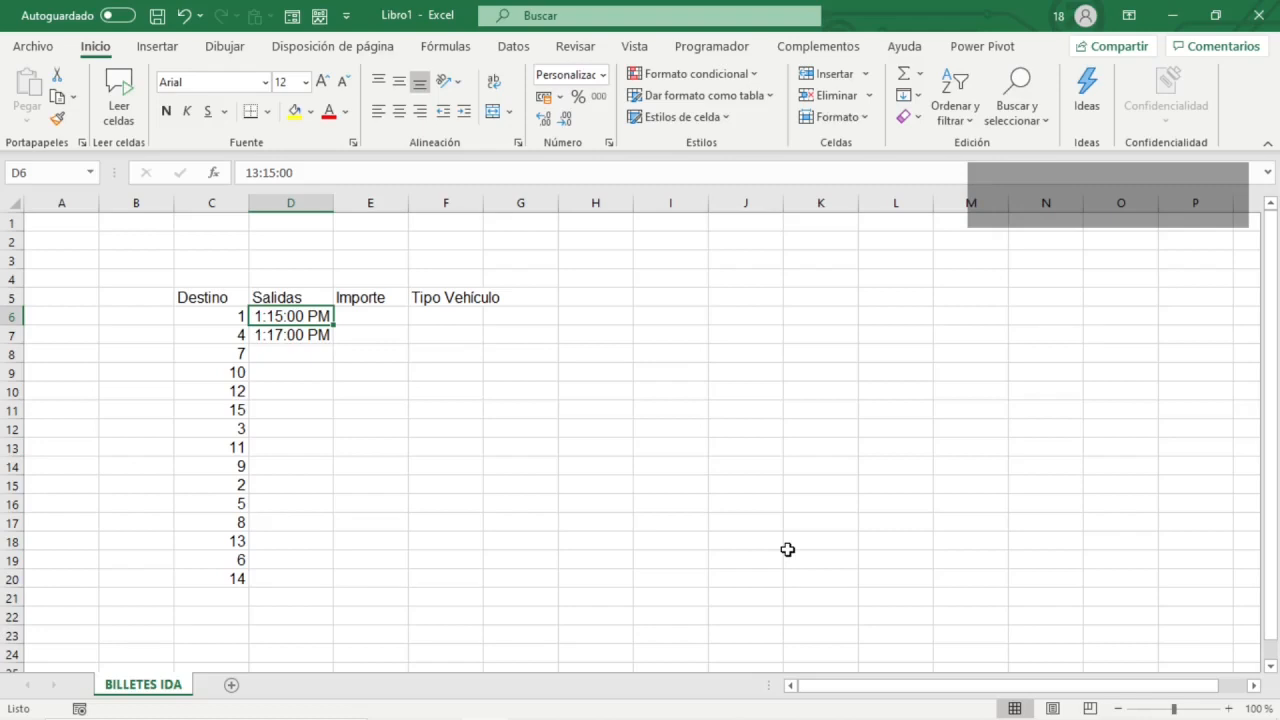
key("shift+Down")
key("shift+Down")
key("shift+Down")
key("shift+Down")
key("shift+Down")
key("shift+Down")
key("shift+Down")
key("shift+Down")
key("shift+Down")
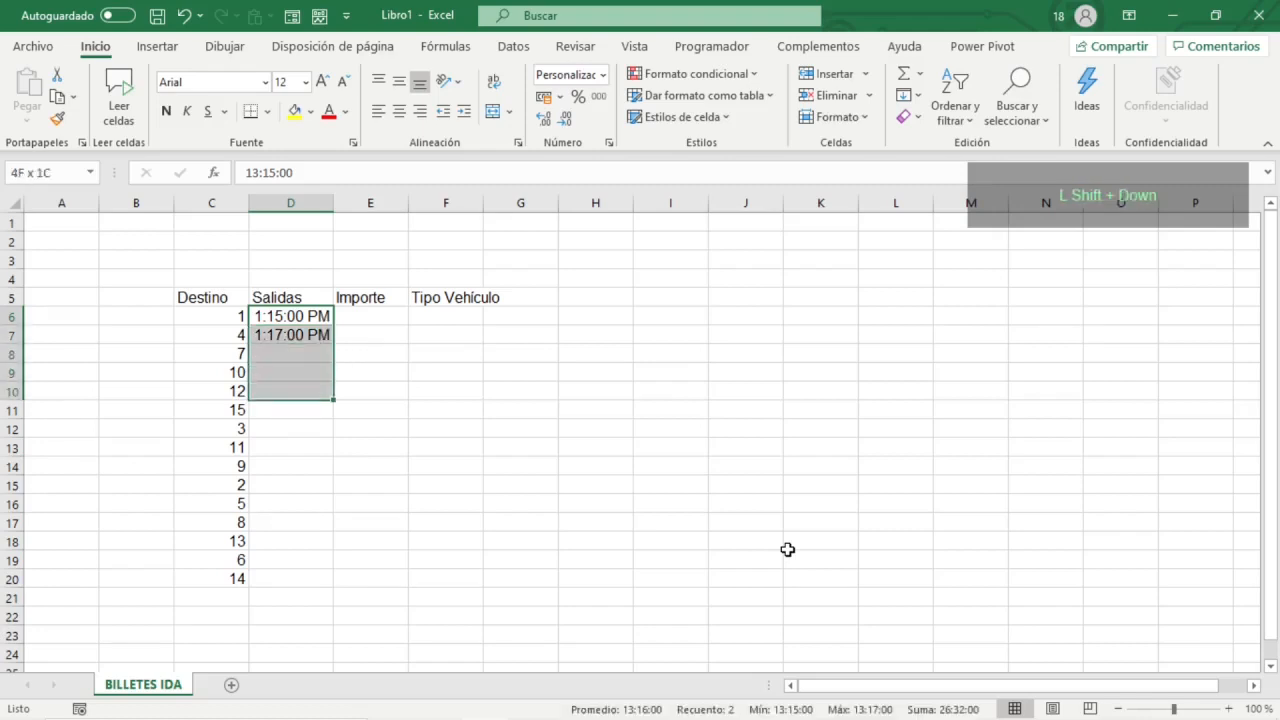
key("shift+Down")
key("shift+Down")
key("shift+Down")
key("shift+Down")
key("shift+Down")
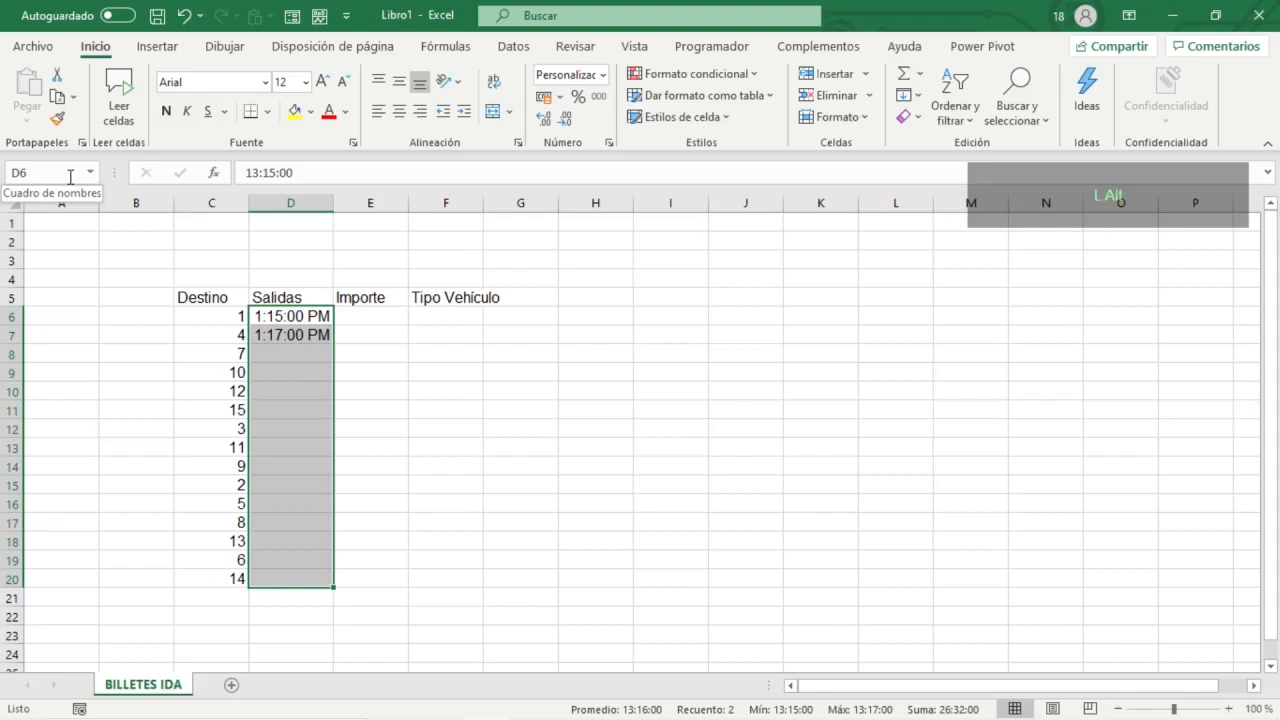
key("alt")
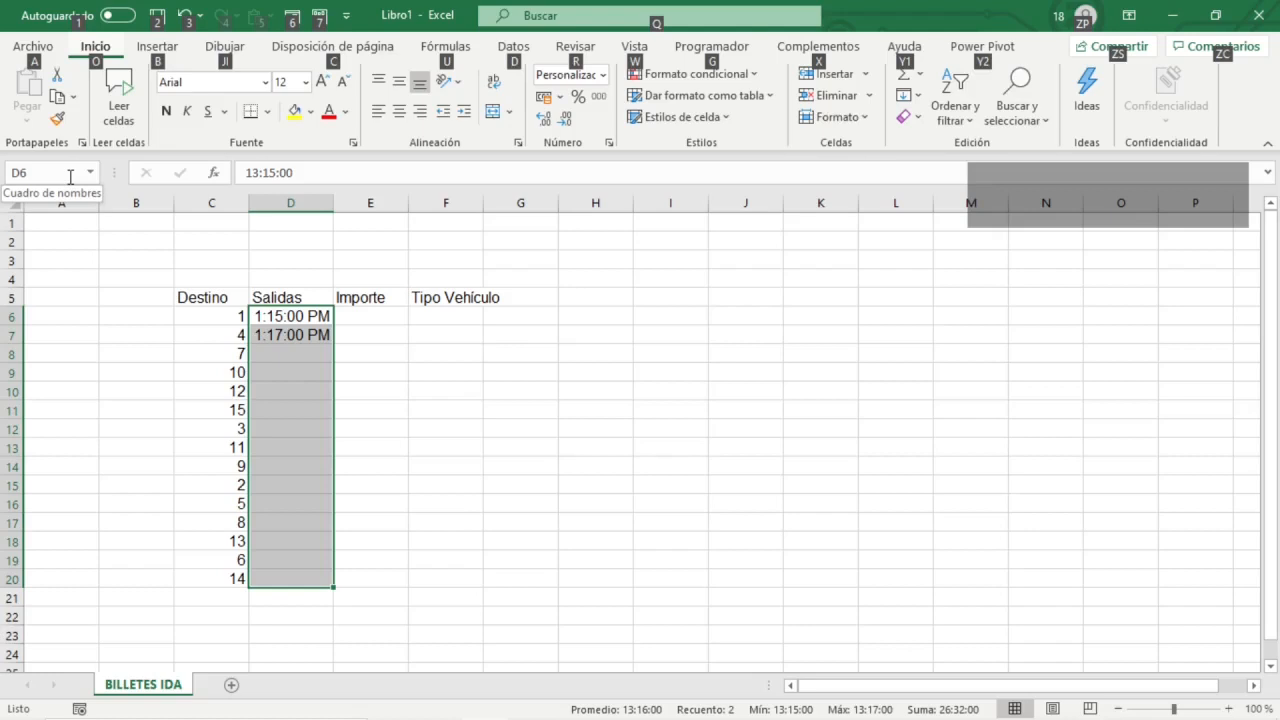
key("Escape")
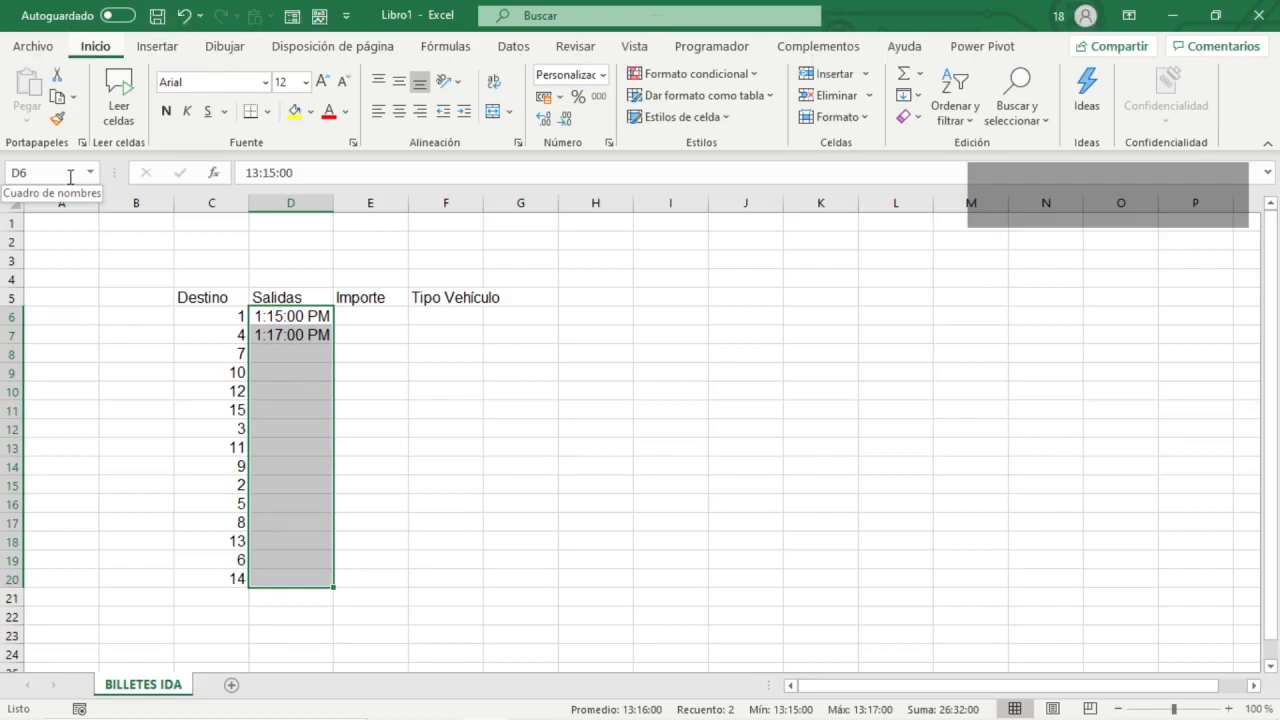
key("alt+h")
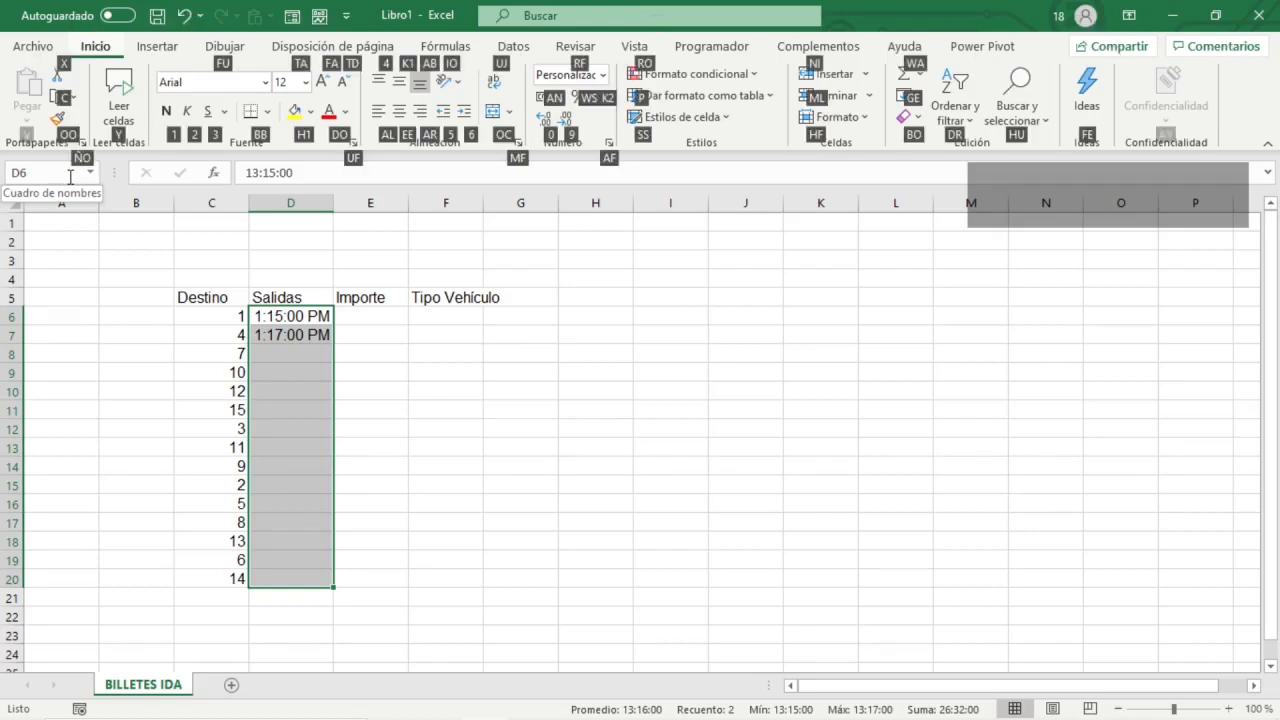
key("g")
key("e")
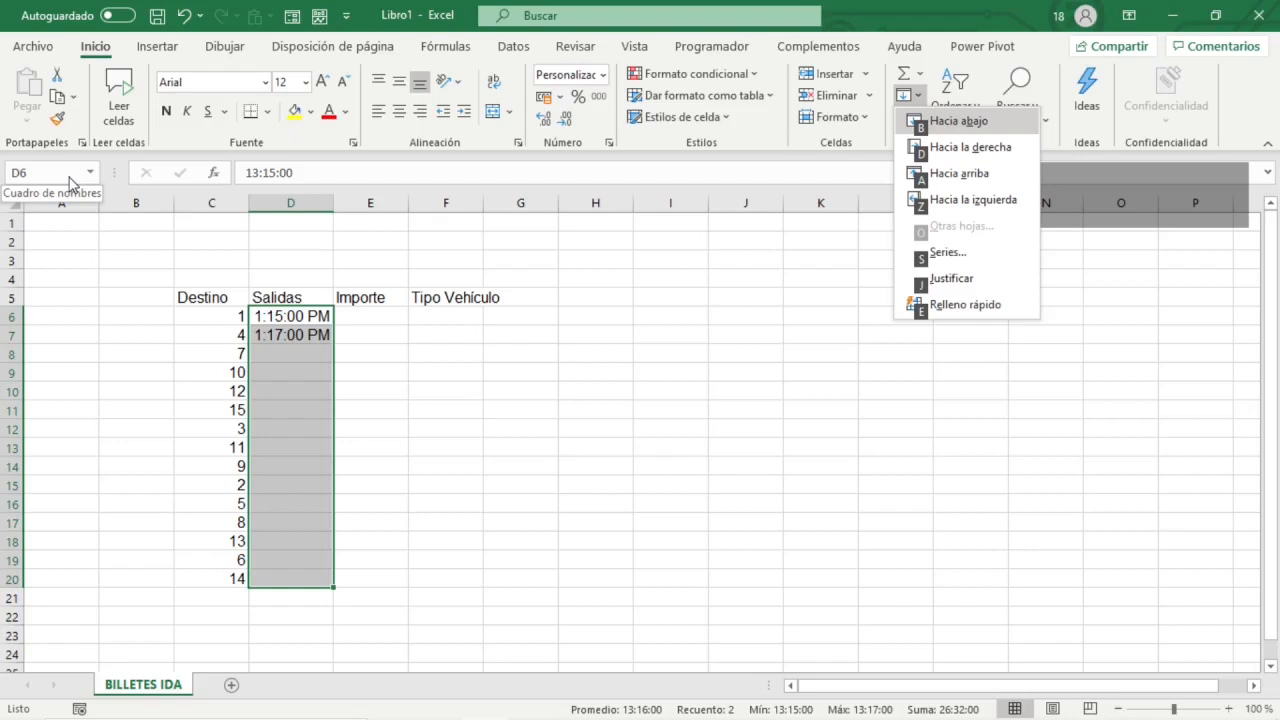
key("Down")
key("Down")
key("Down")
key("Down")
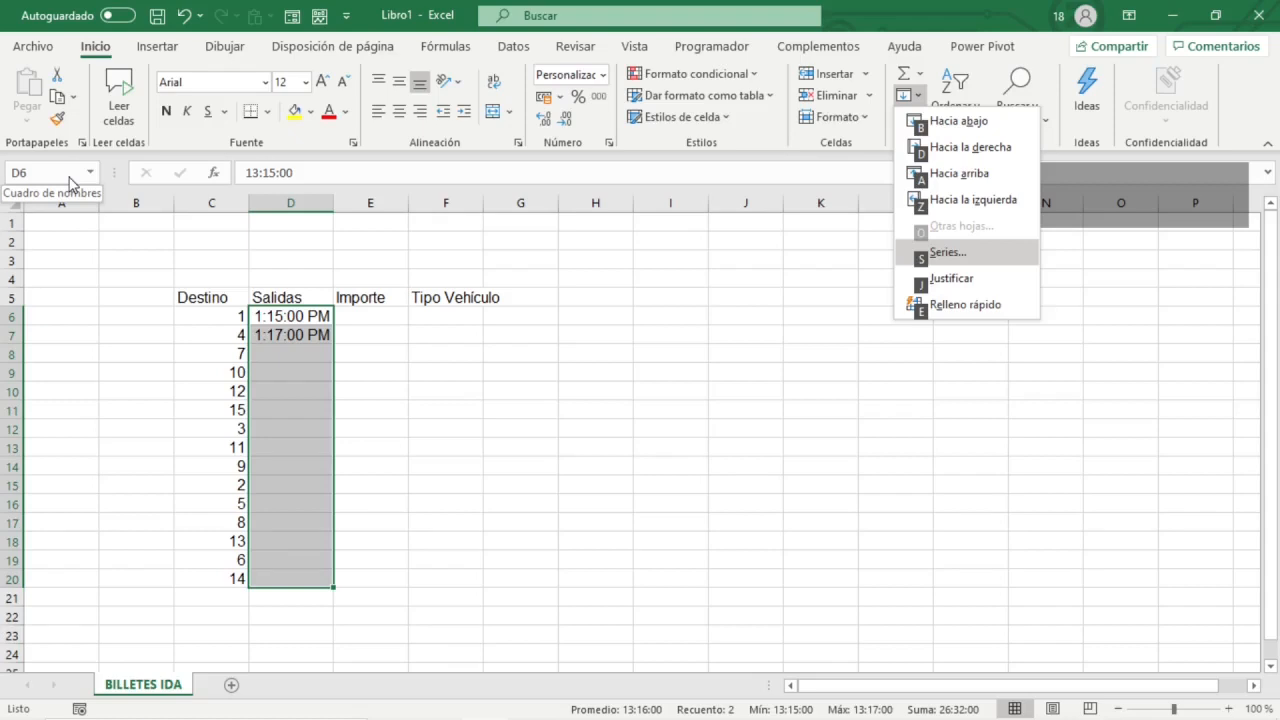
key("s")
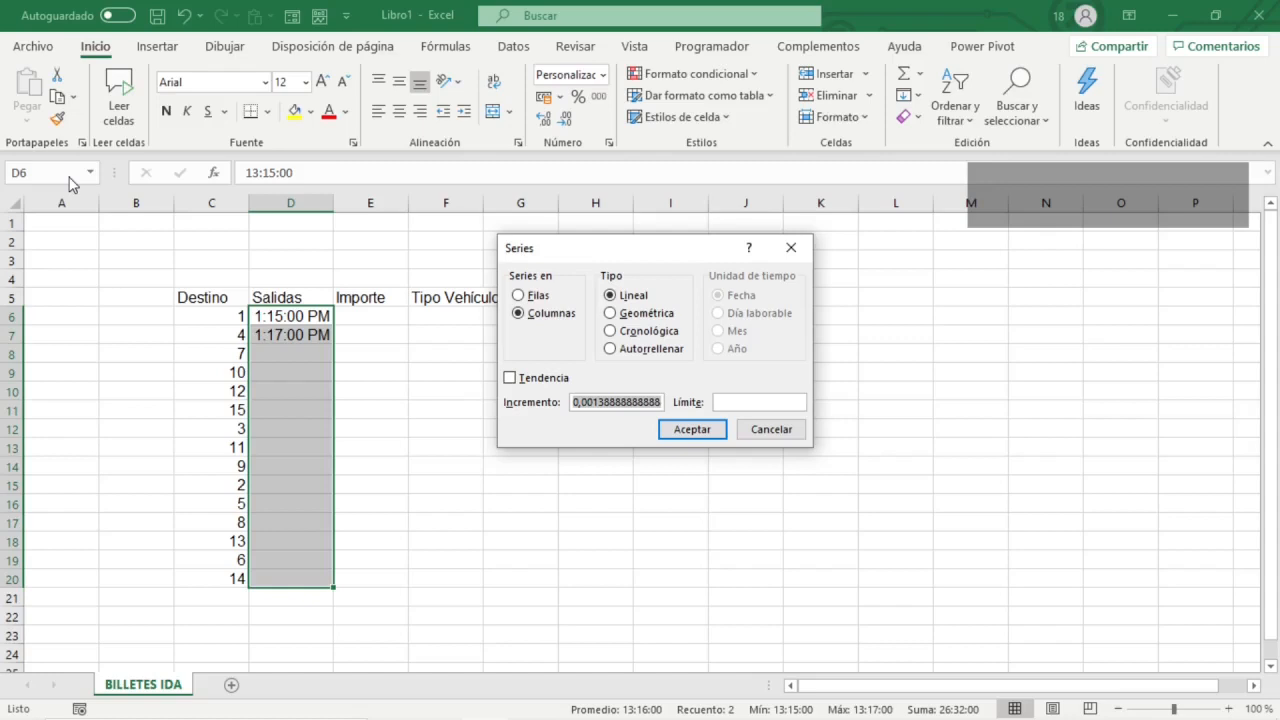
key("Return")
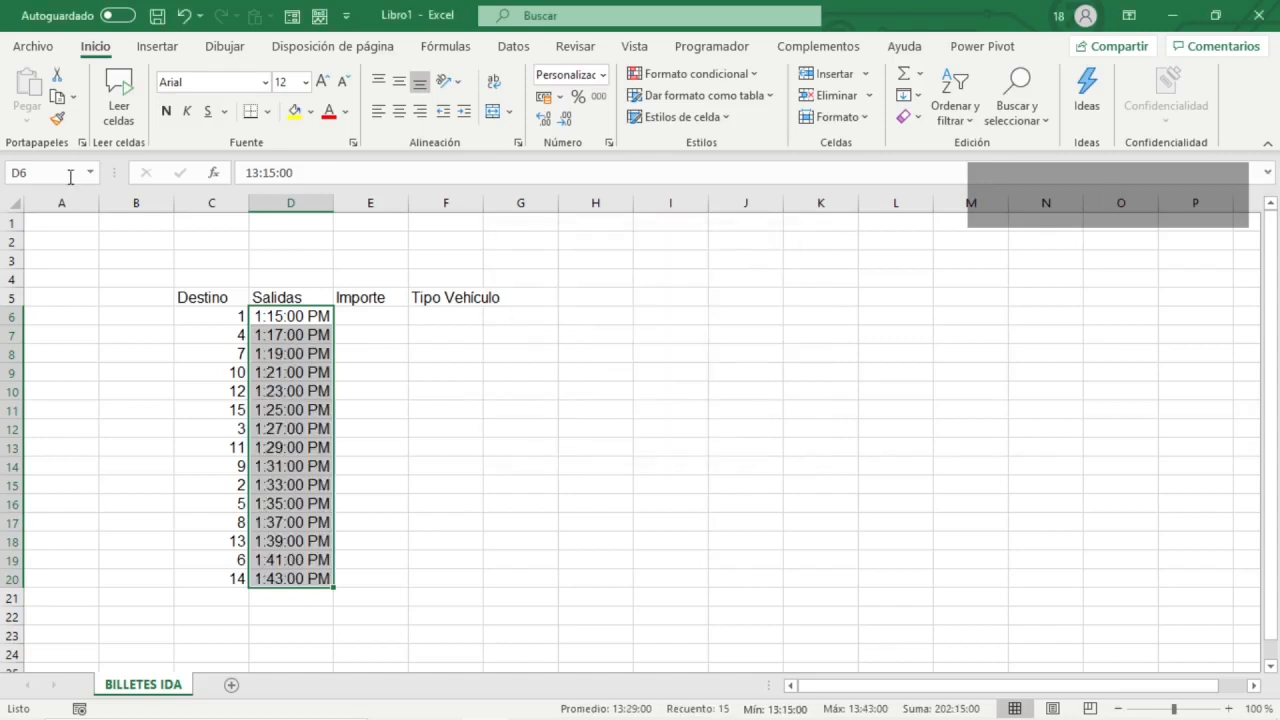
- Enter the fares 5, 14, 15, 6 and 33 in cells E6:E10 under Importe
key("Right")
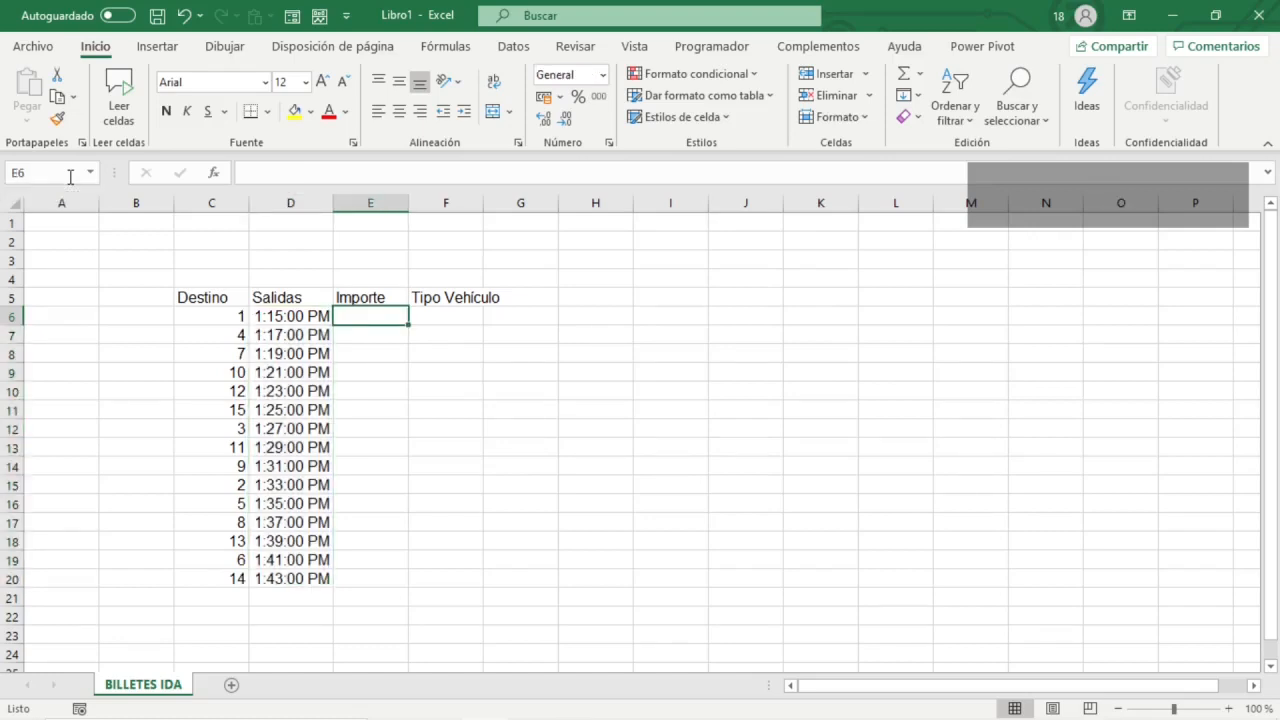
type("5")
key("Return")
type("14")
key("Return")
type("15")
key("Return")
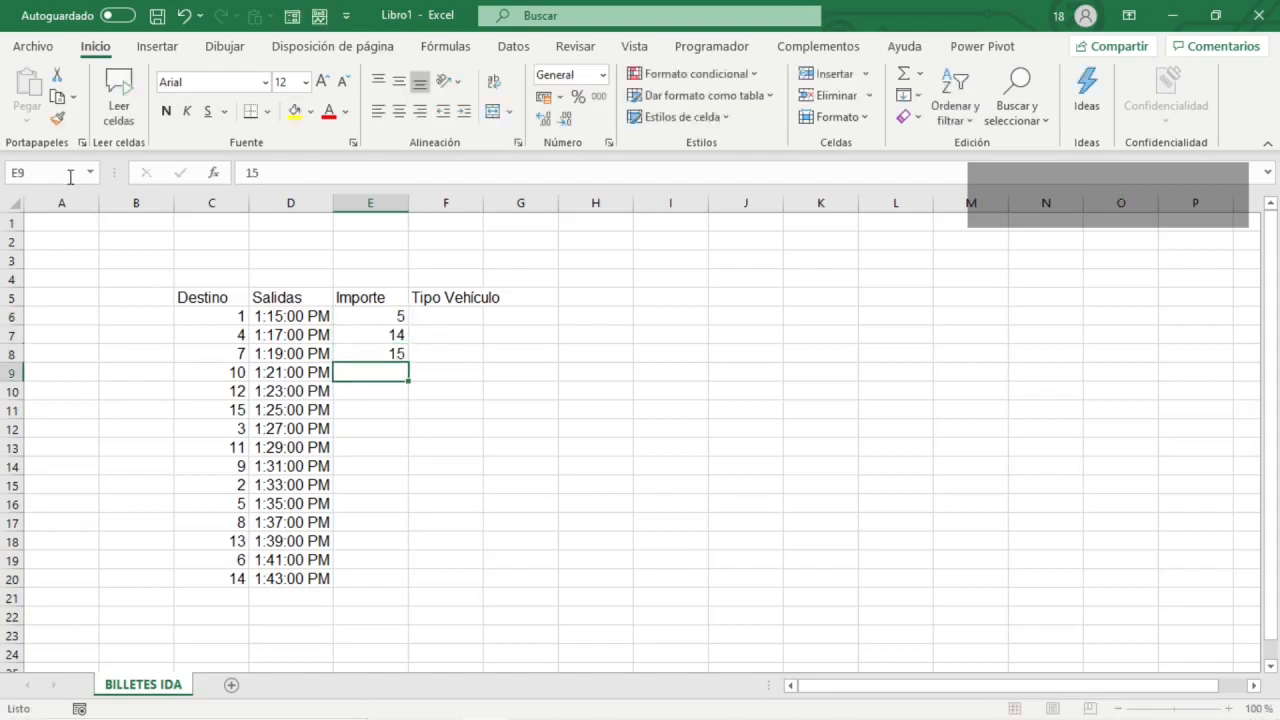
type("6")
key("Return")
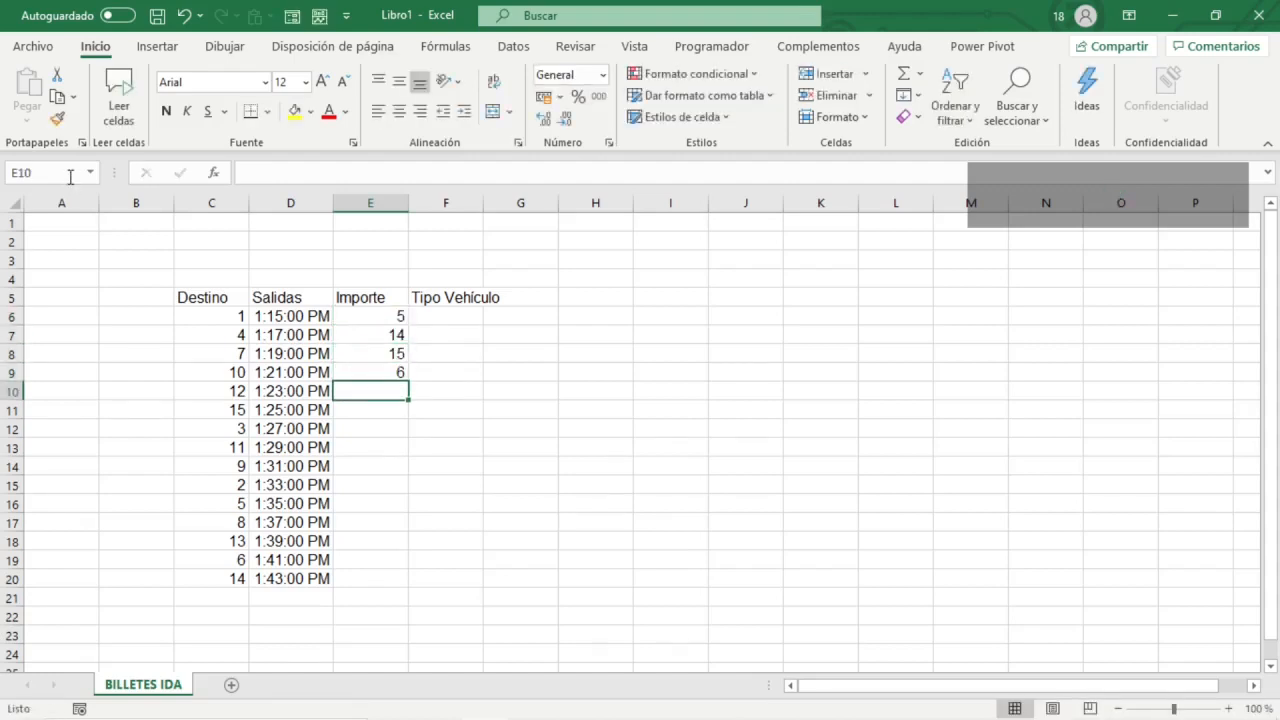
type("33")
key("Return")
- Enter the fares 44, 2, 50, 12 and 32 in cells E11:E15
type("44")
key("Return")
type("2")
key("Return")
type("50")
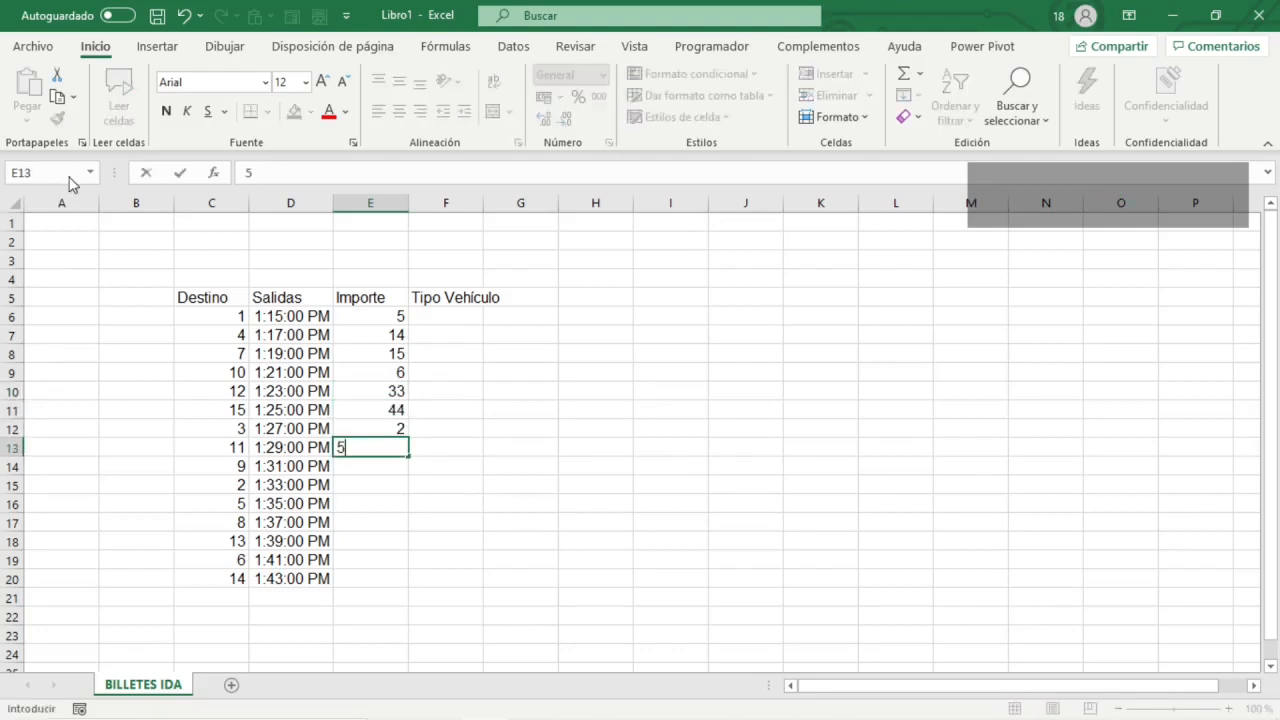
key("Return")
type("12")
key("Return")
type("32")
key("Return")
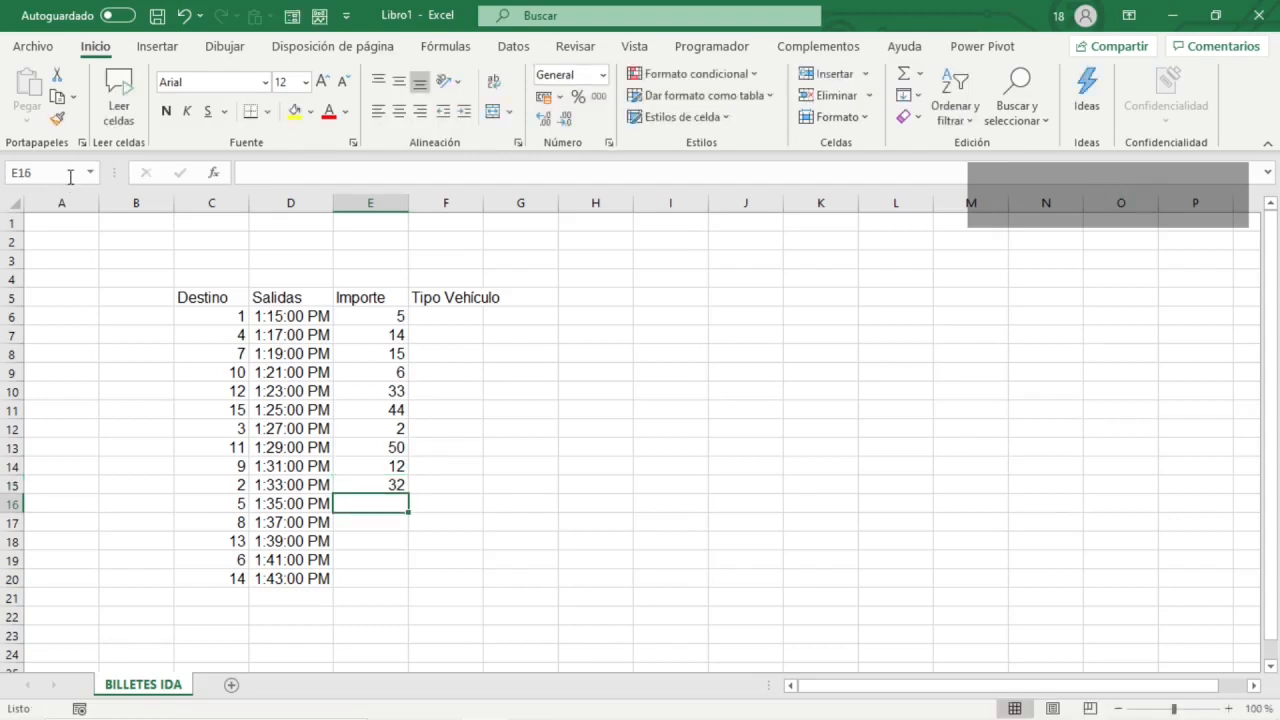
- Enter the last fares, 3, 15, 11, 9 and 30, in cells E16:E20
type("3")
key("Return")
type("15")
key("Return")
type("11")
key("Return")
type("9")
key("Return")
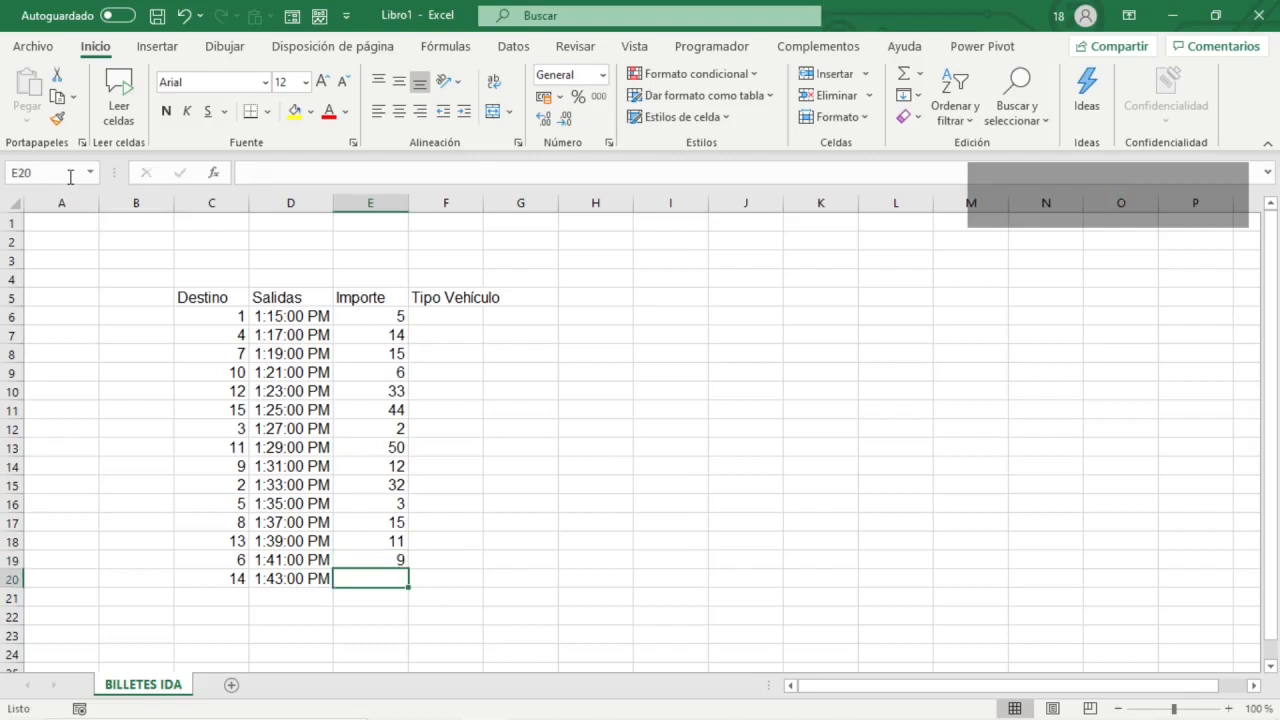
type("30")
key("Return")
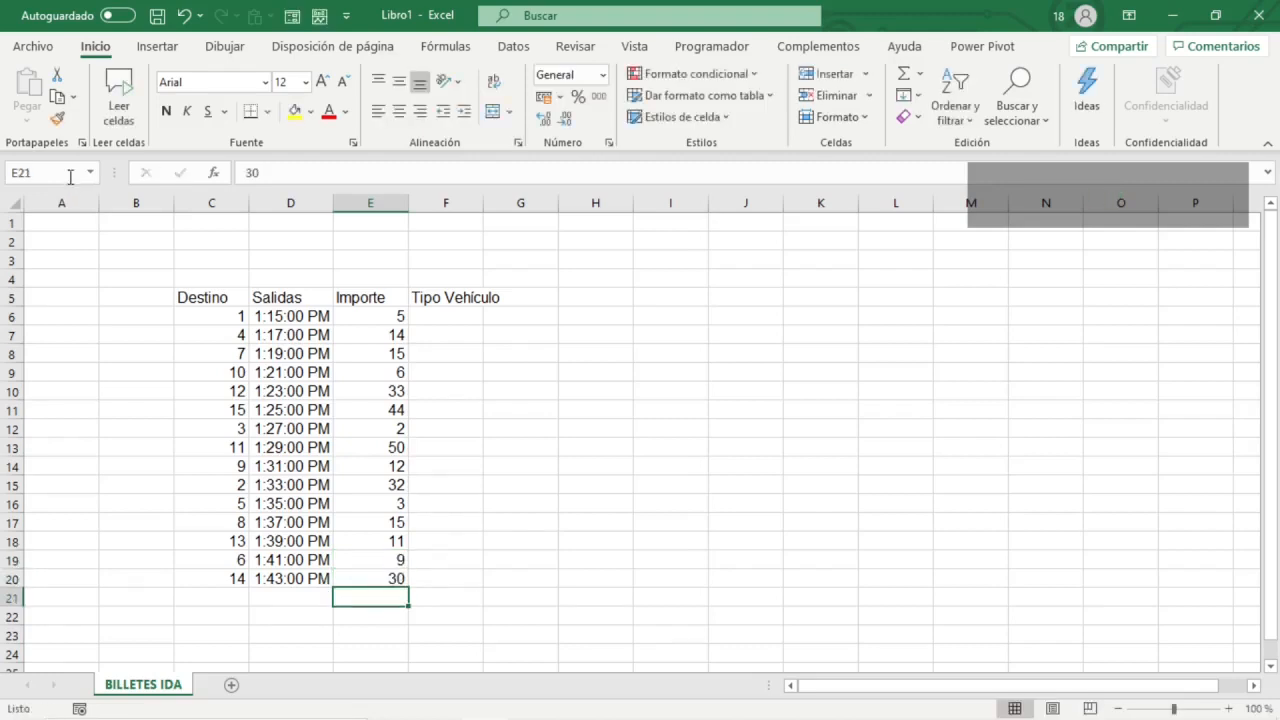
- Format the Importe values in E6:E20 as Moneda with the € symbol and two decimal places
key("Up")
key("ctrl")
key("shift")
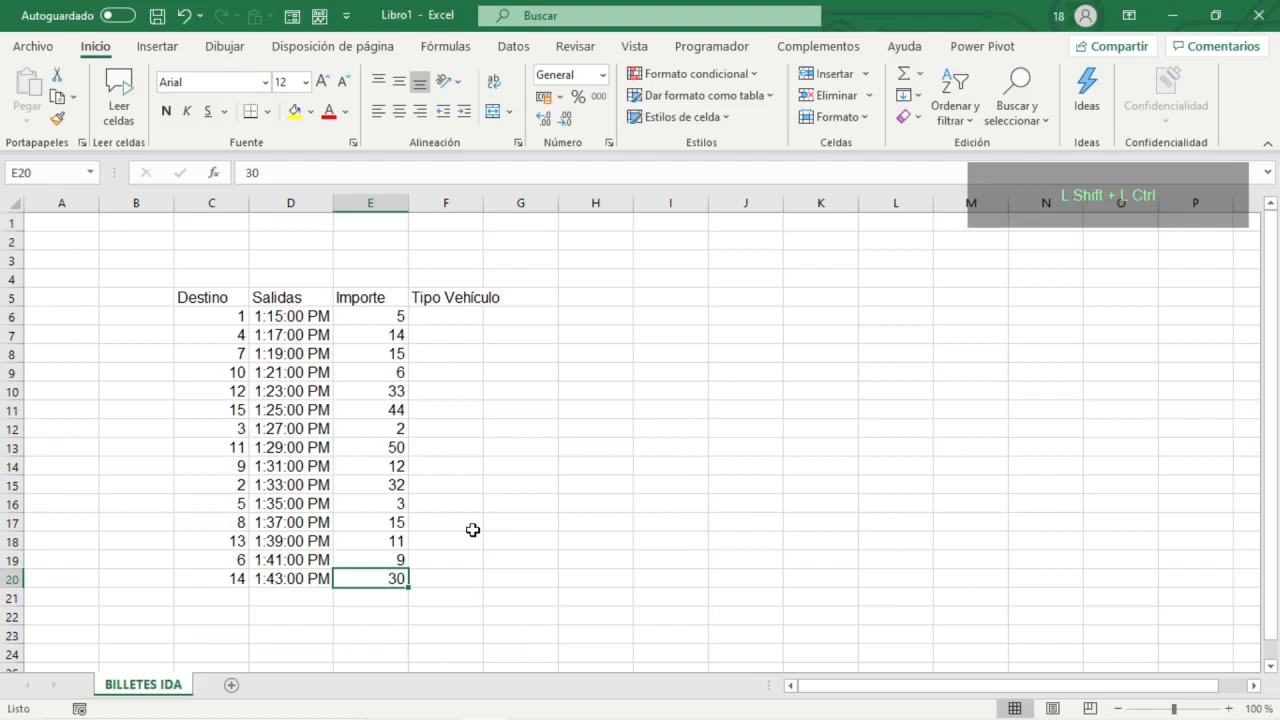
key("ctrl+shift+Up")
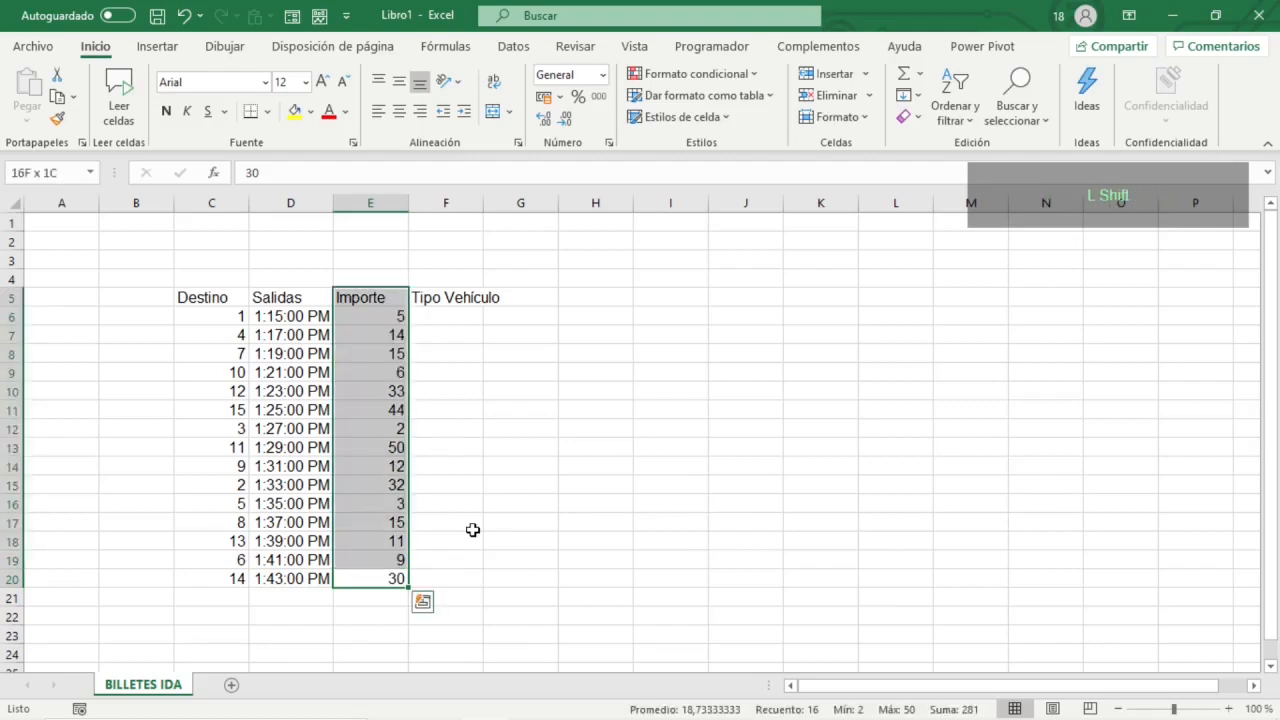
key("shift+Down")
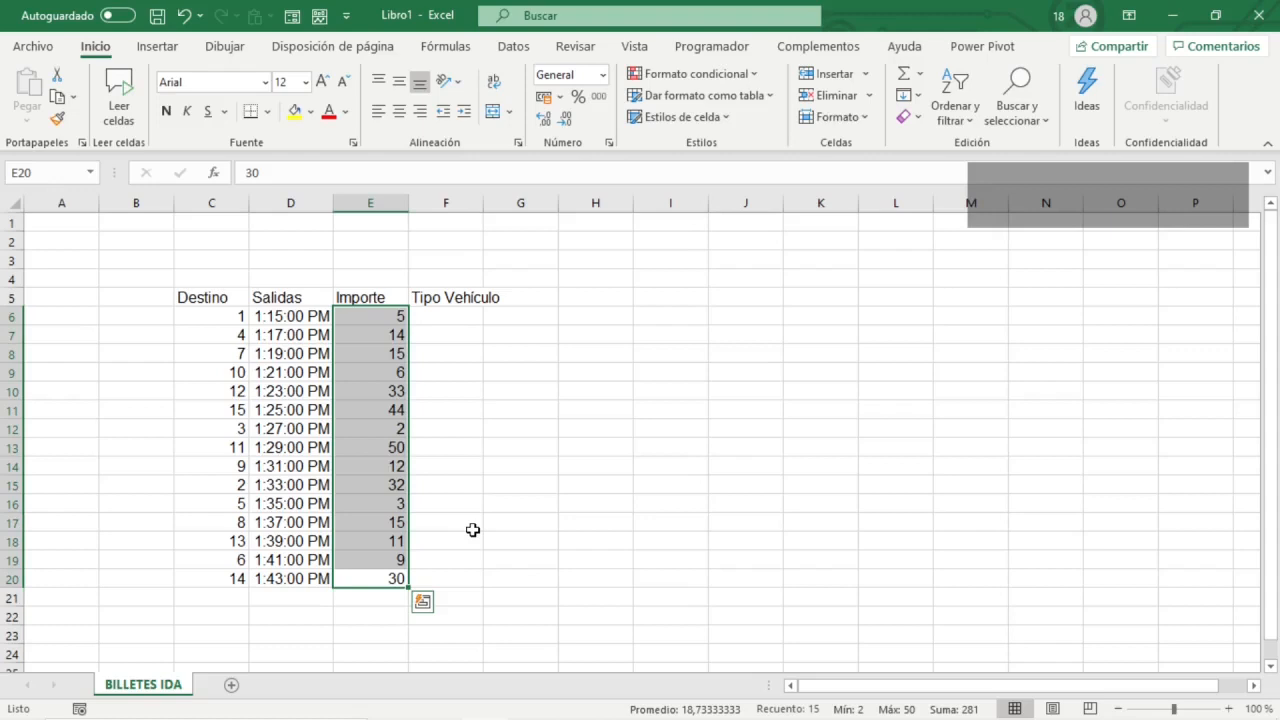
key("ctrl+1")
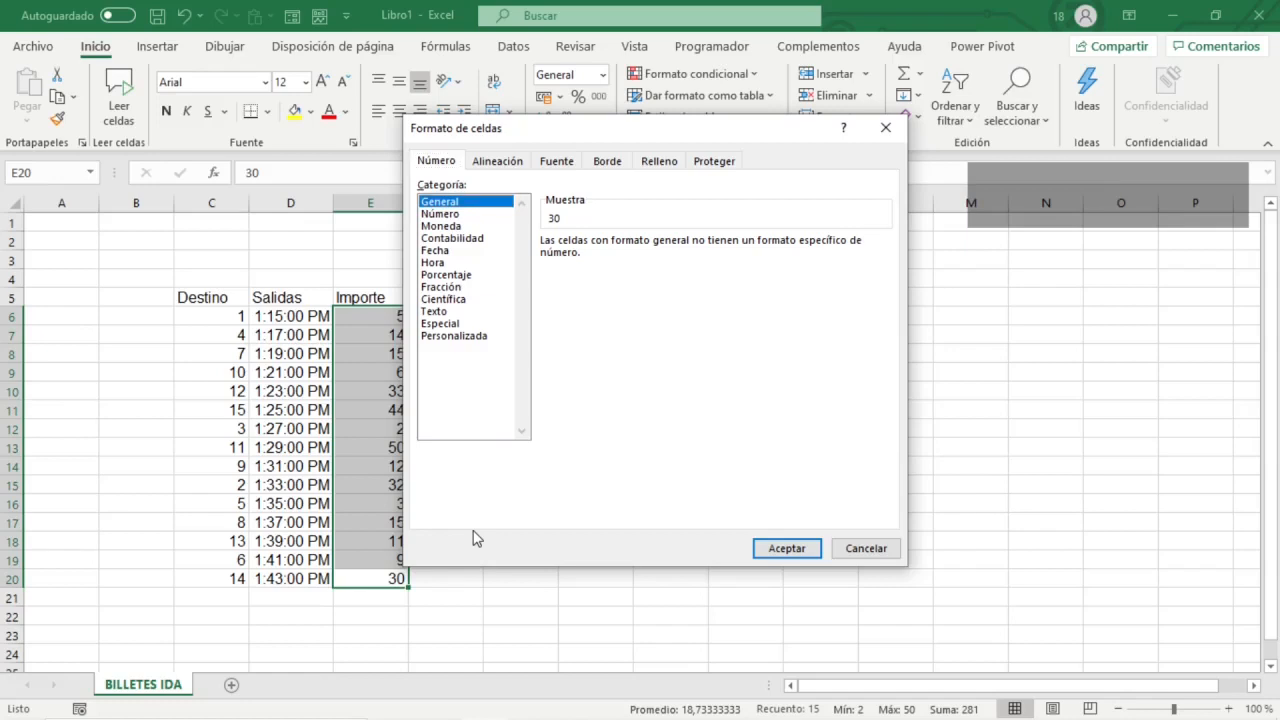
key("Down")
key("Down")
key("Up")
key("Down")
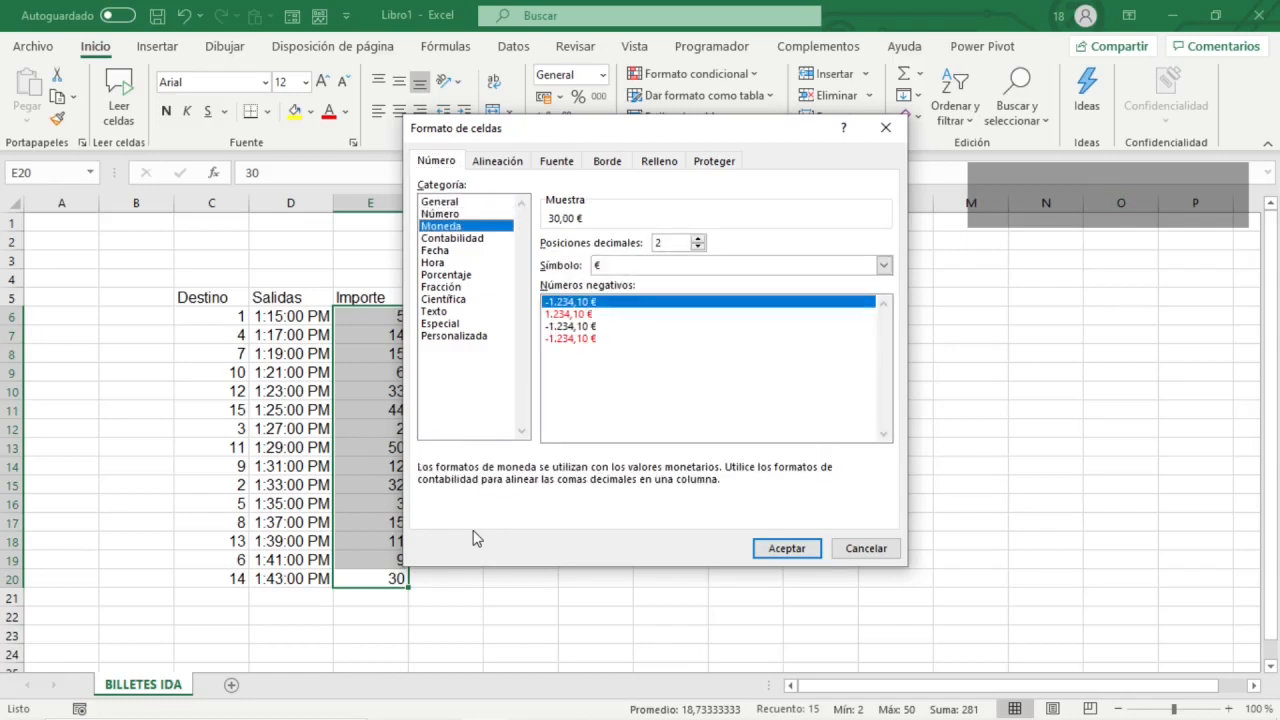
key("Tab")
key("Return")
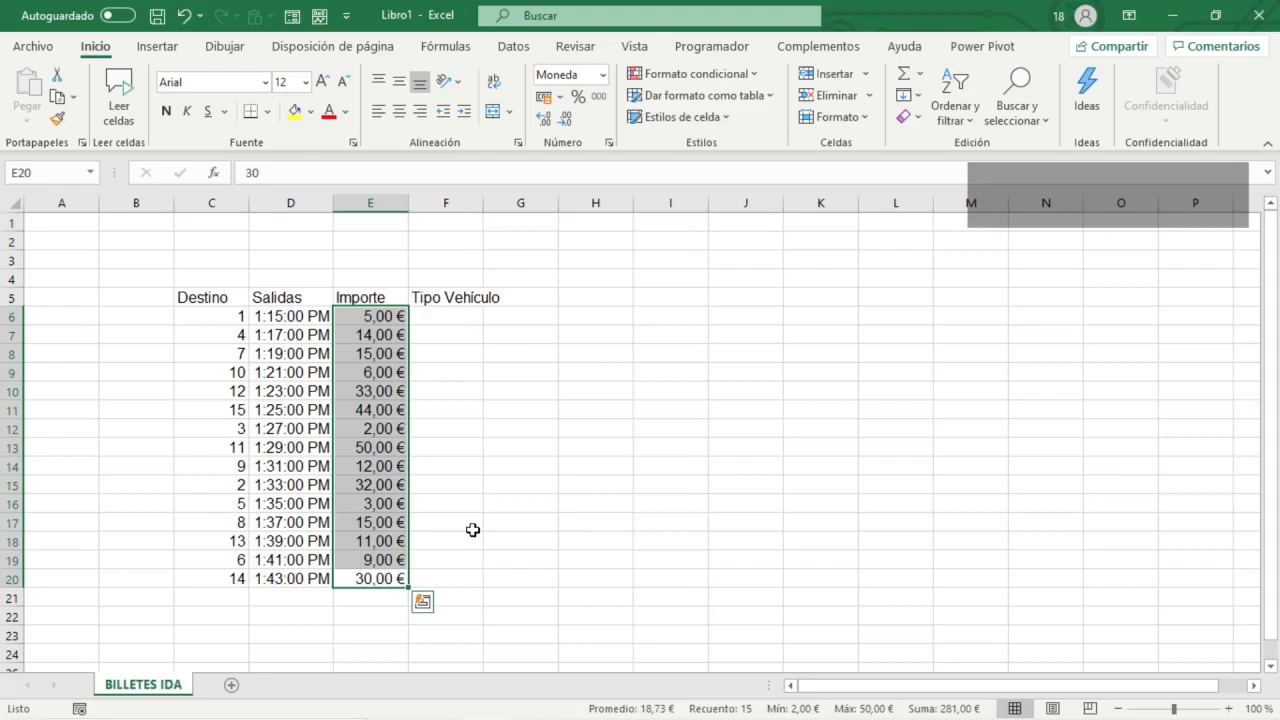
- Review the vehicle type rule in the exercise instructions against the Destino, Importe and Tipo Vehículo cells of rows 6, 8 and 10
key("Right")
key("ctrl+Up")
key("Down")
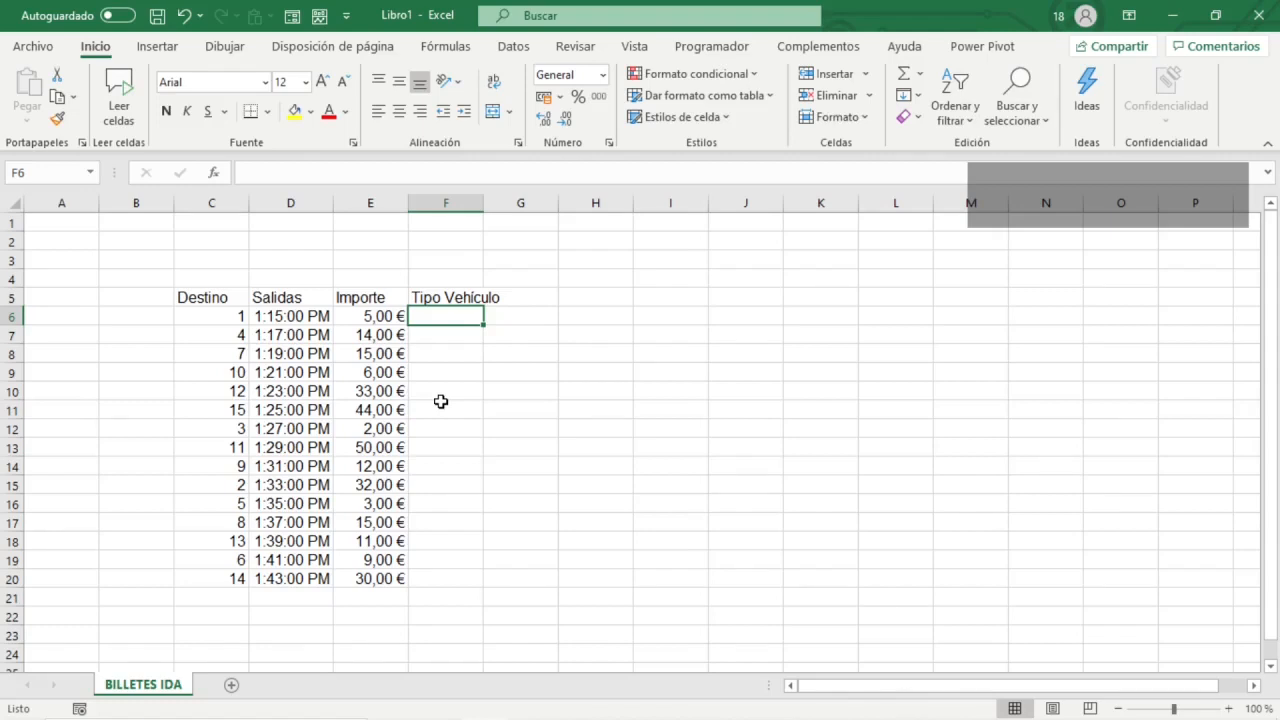
key("alt+Tab")
left_click(212, 317)
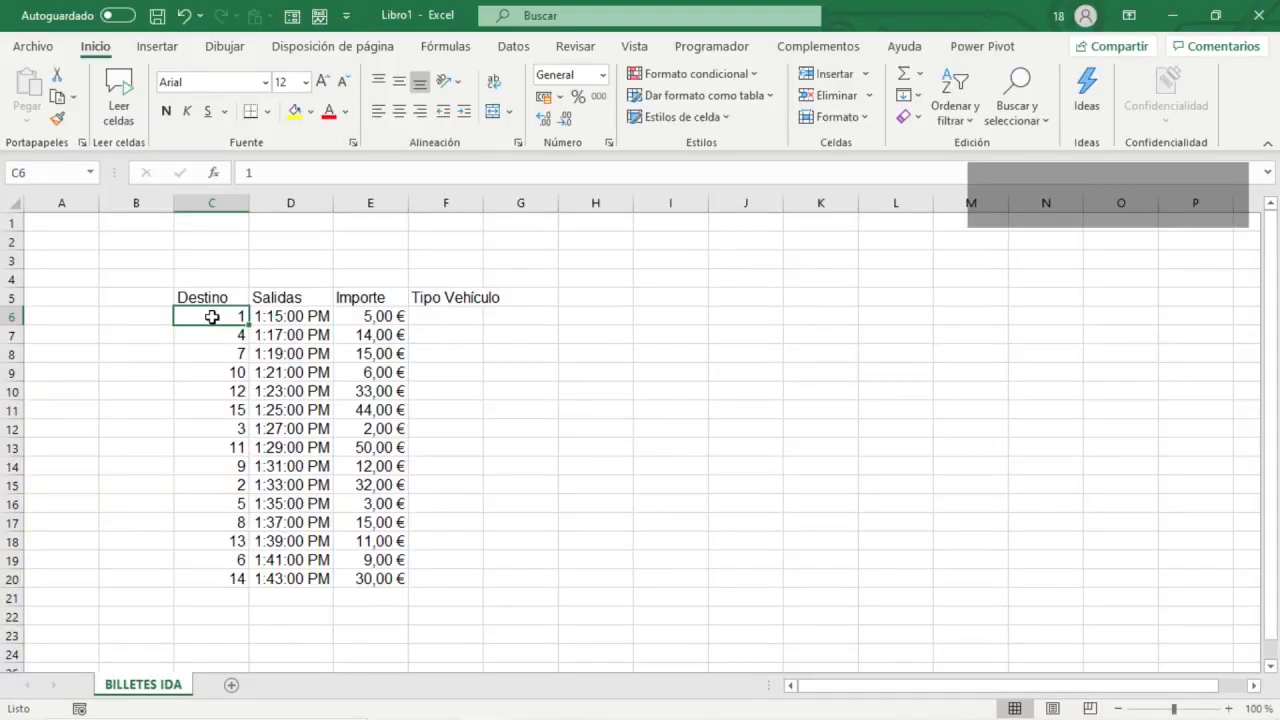
left_click(369, 316)
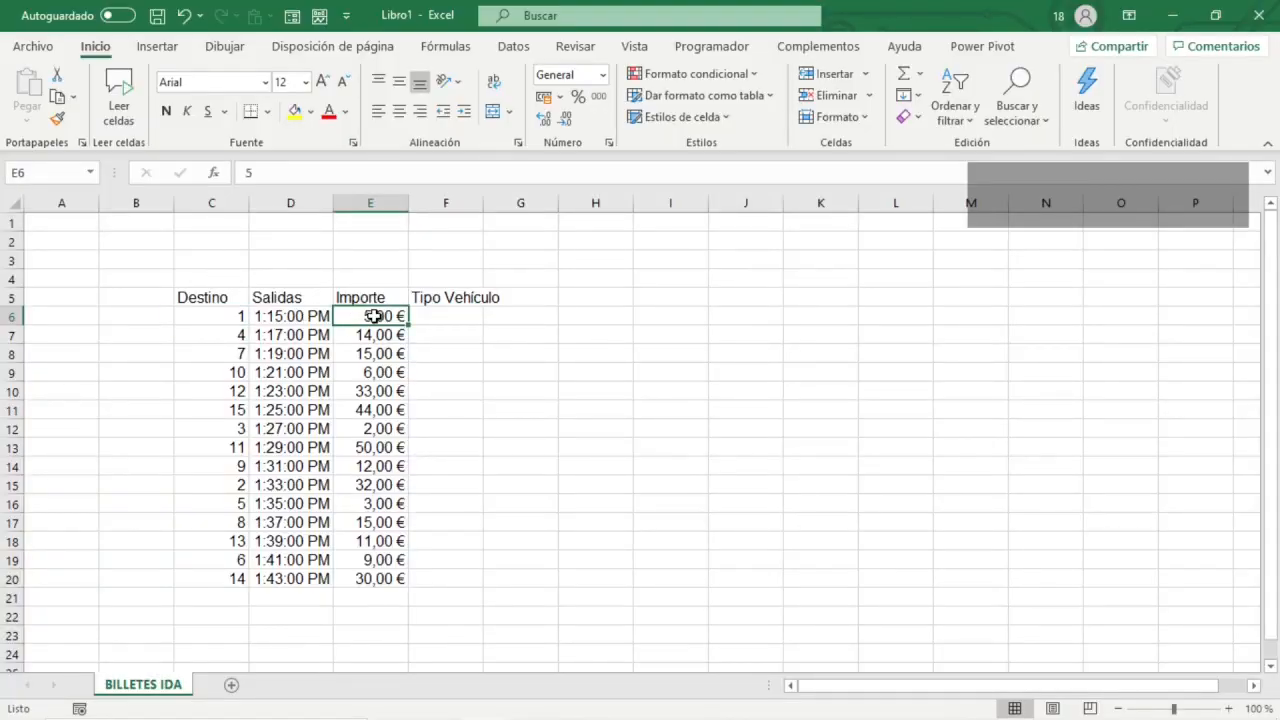
left_click(465, 317)
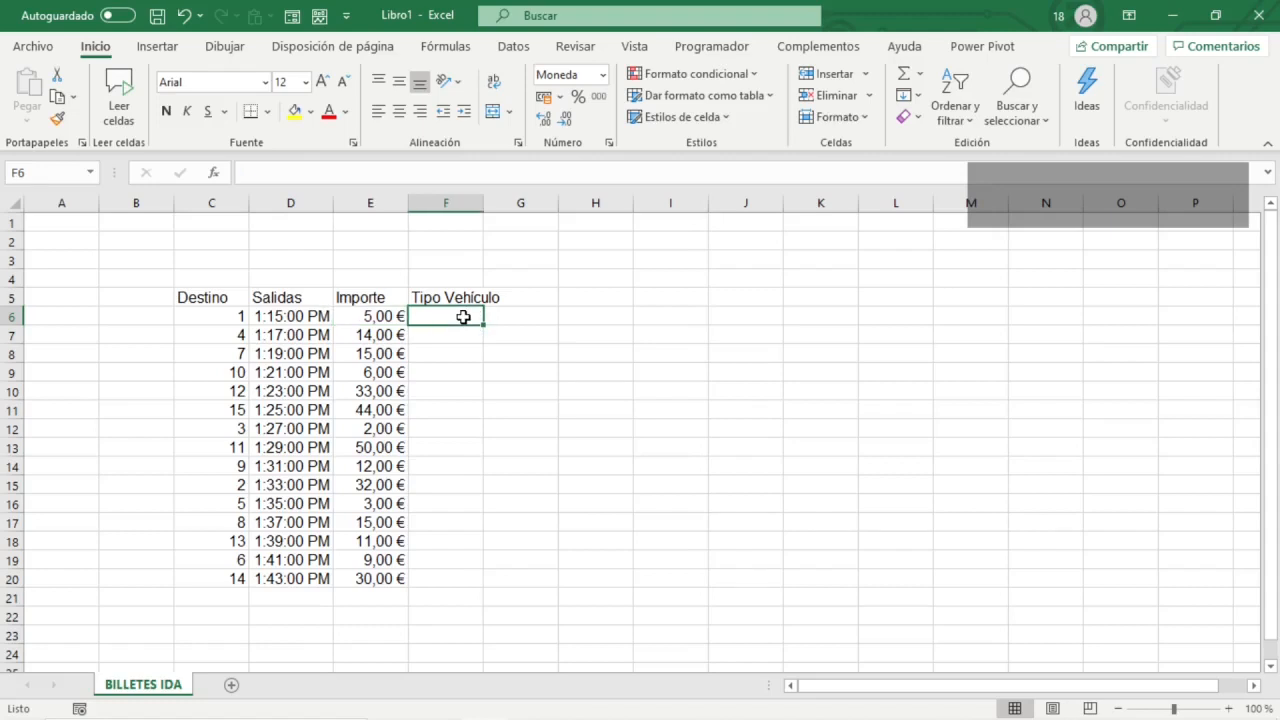
left_click(219, 355)
left_click(355, 357)
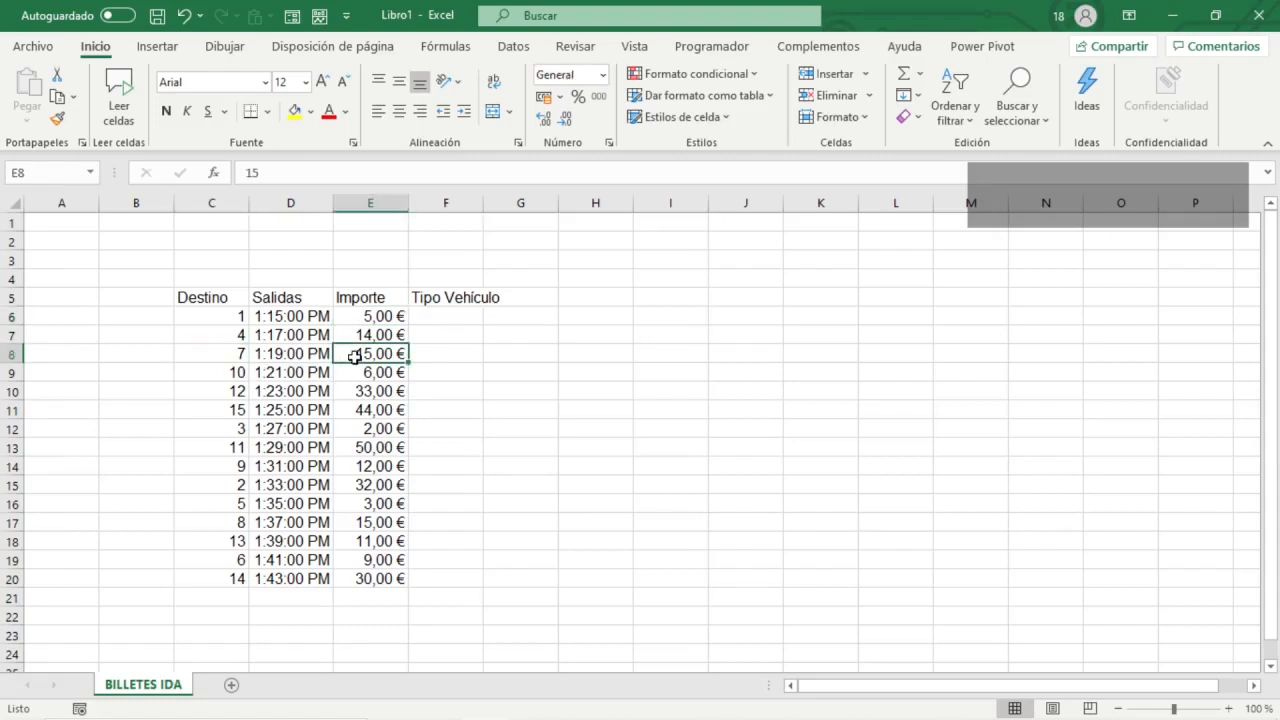
left_click(435, 357)
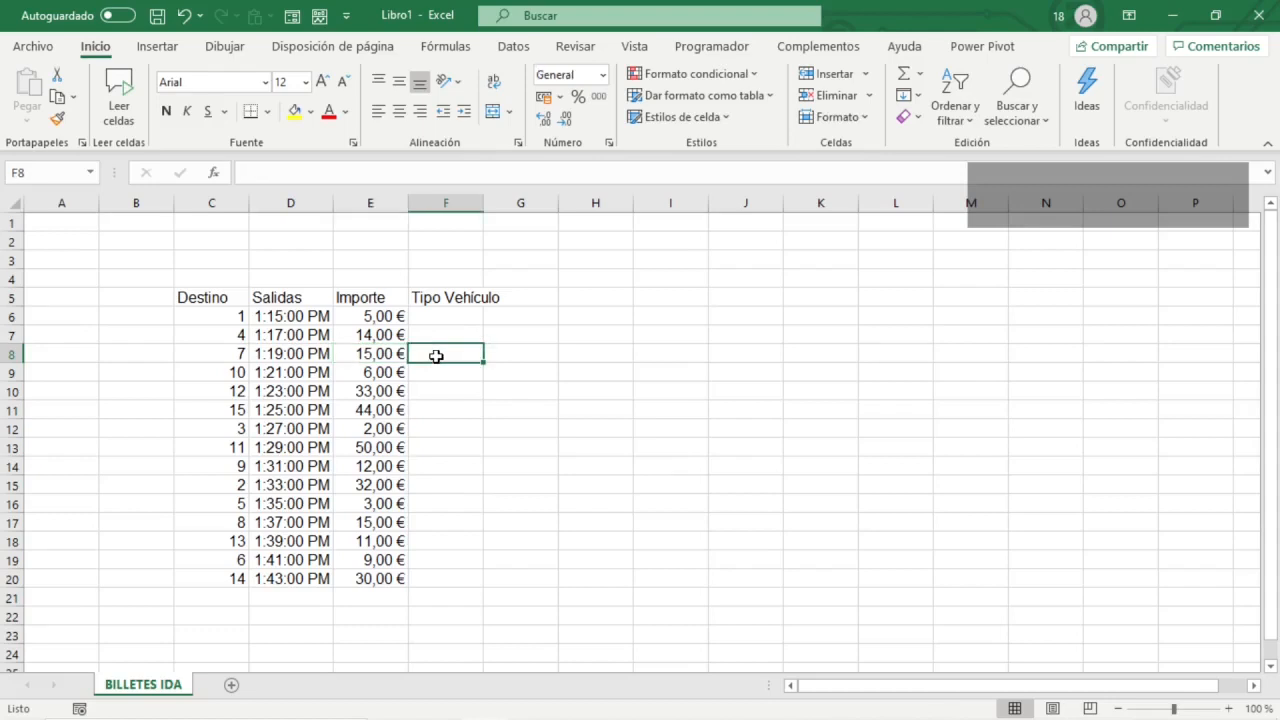
left_click(221, 392)
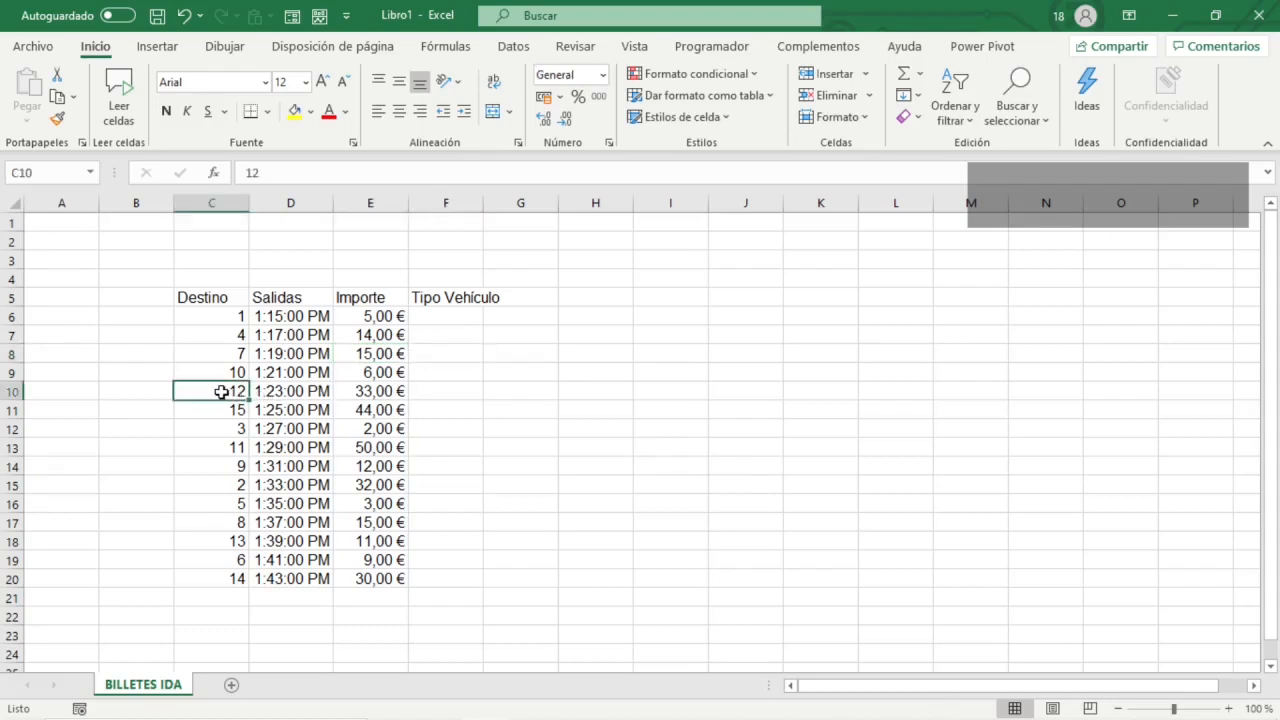
left_click(357, 391)
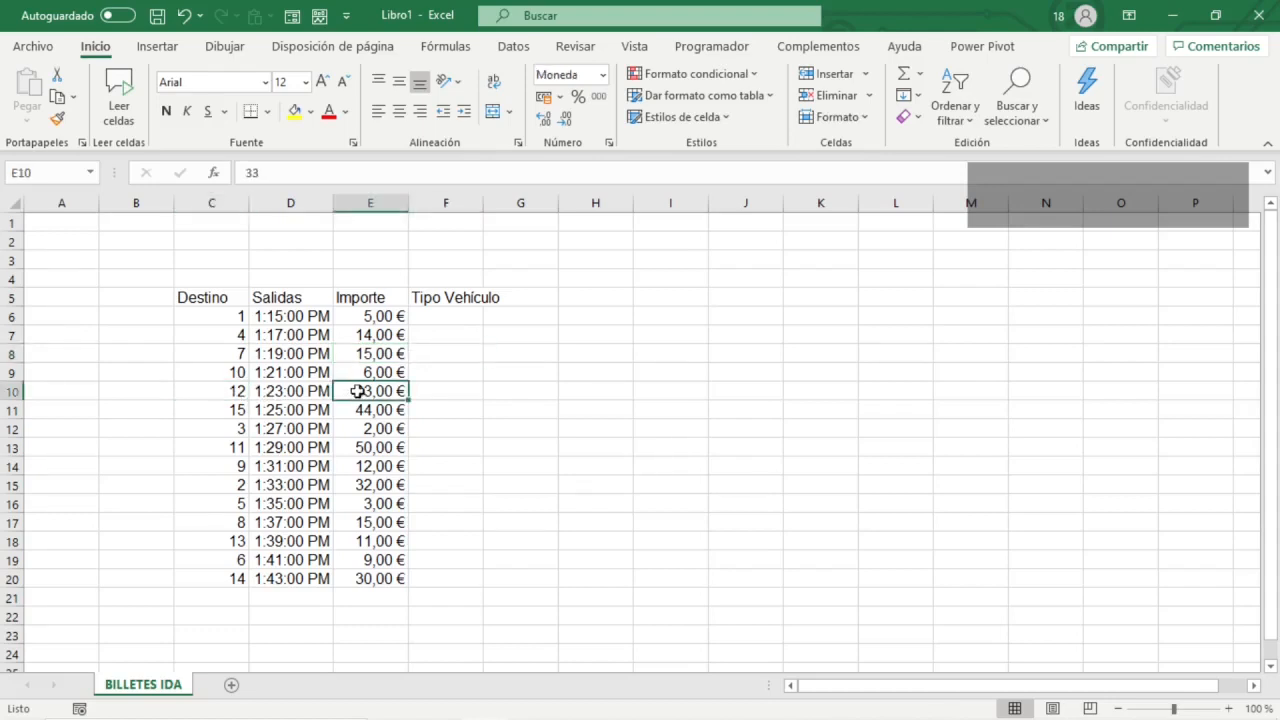
left_click(440, 392)
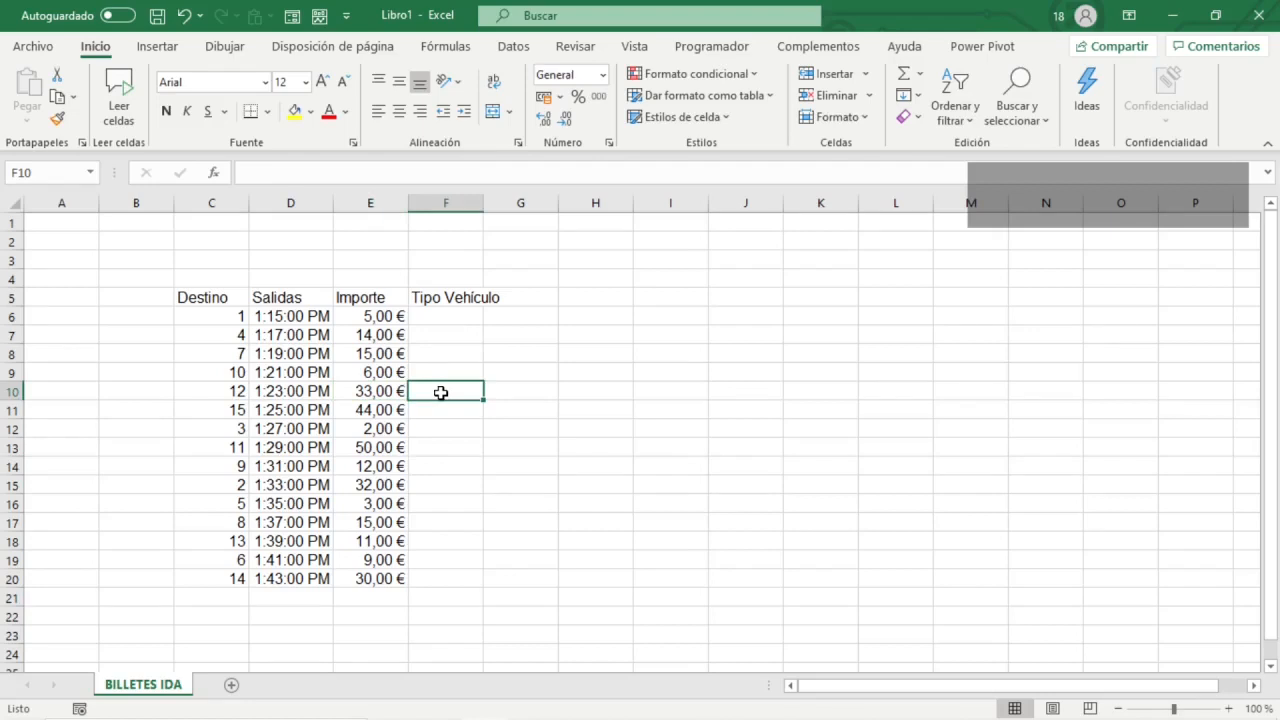
- Start a SI formula in F6 under Tipo Vehículo, with a Y test whose first condition is C6<10
left_click(438, 316)
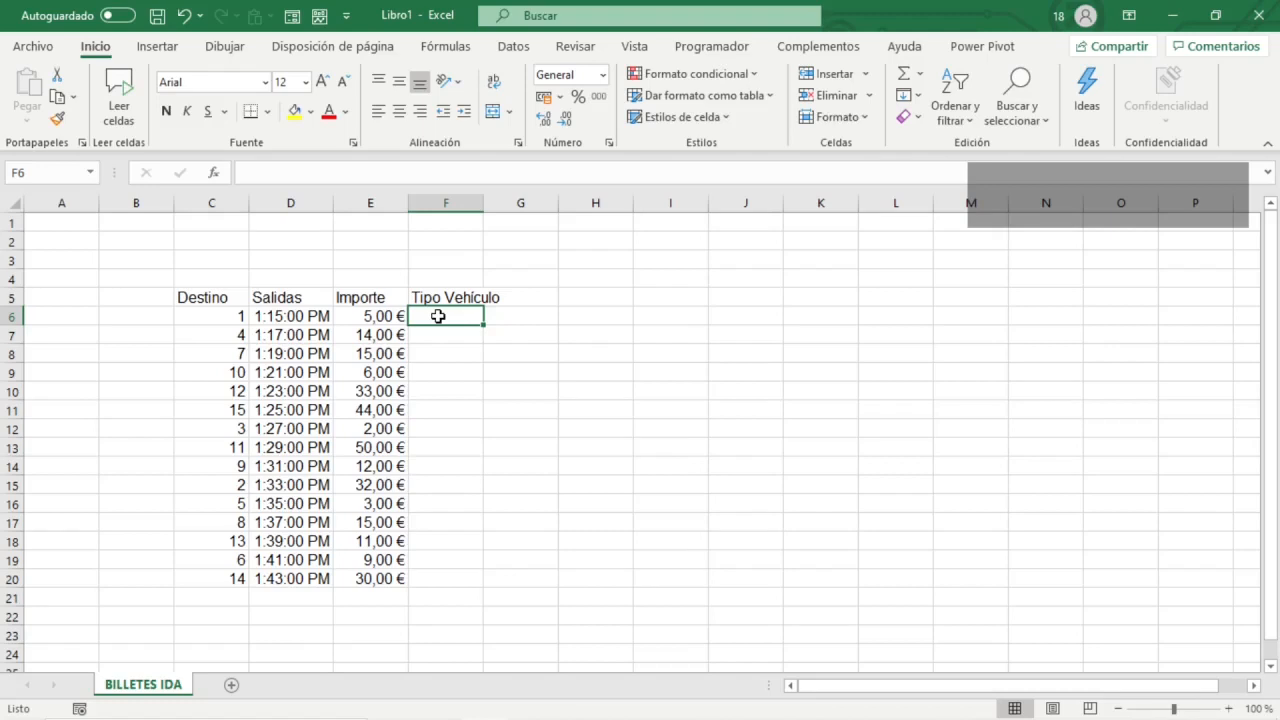
type("=")
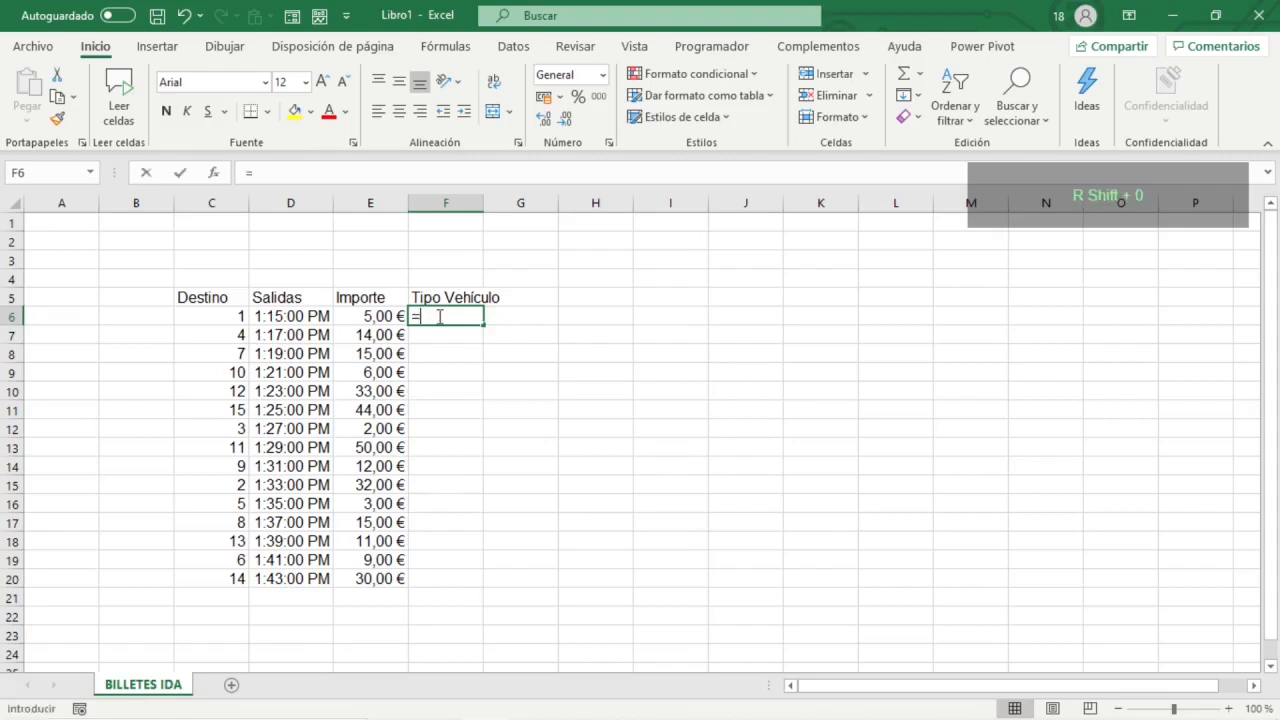
type("si")
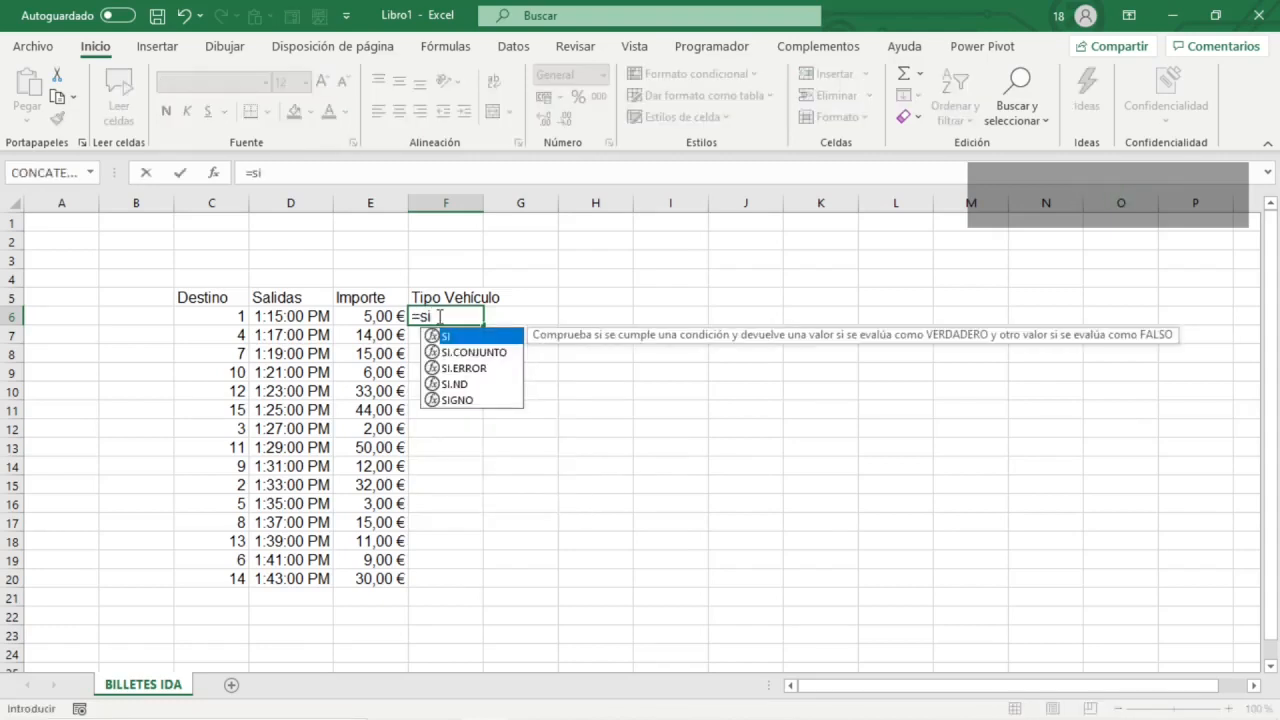
key("Tab")
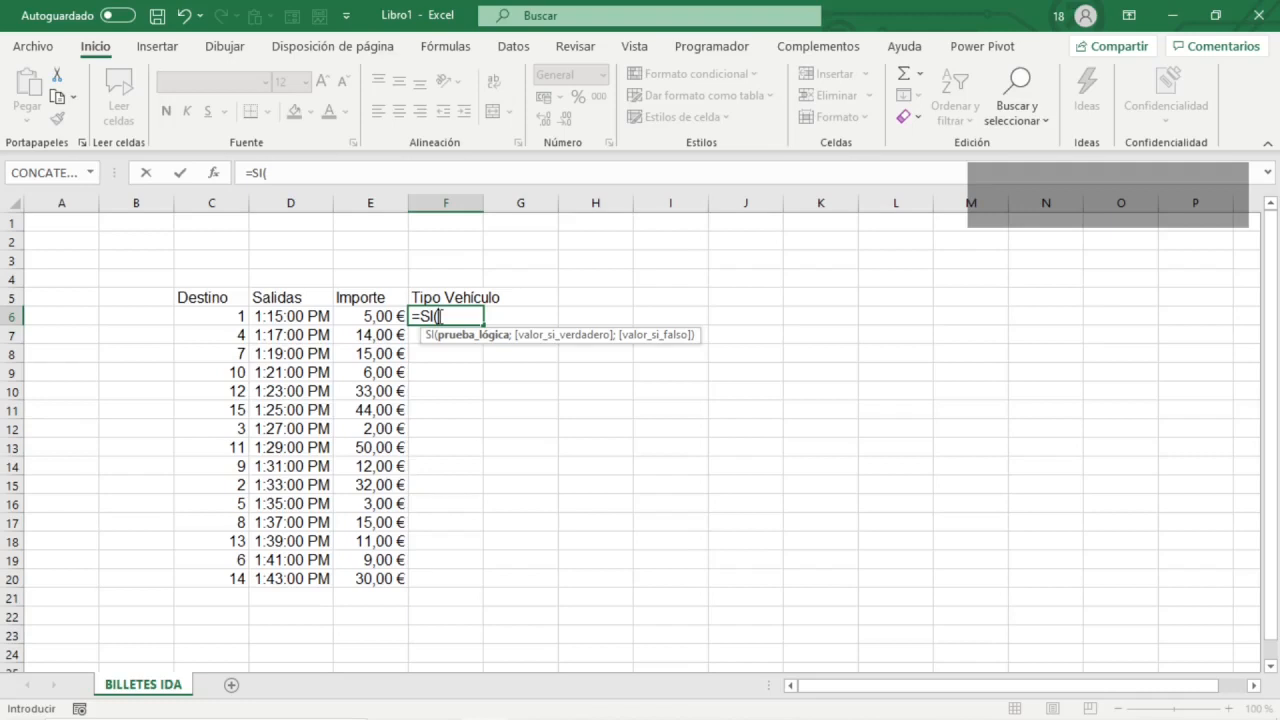
type("y(")
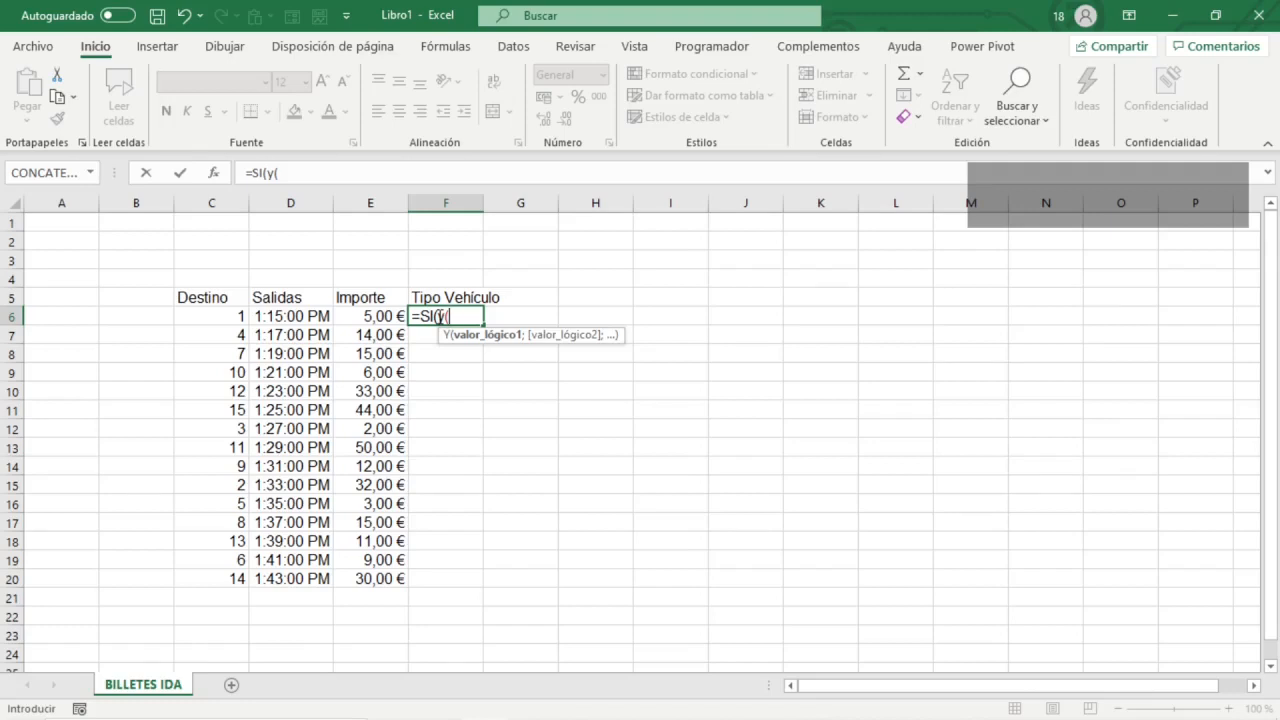
key("Left")
key("Left")
key("Left")
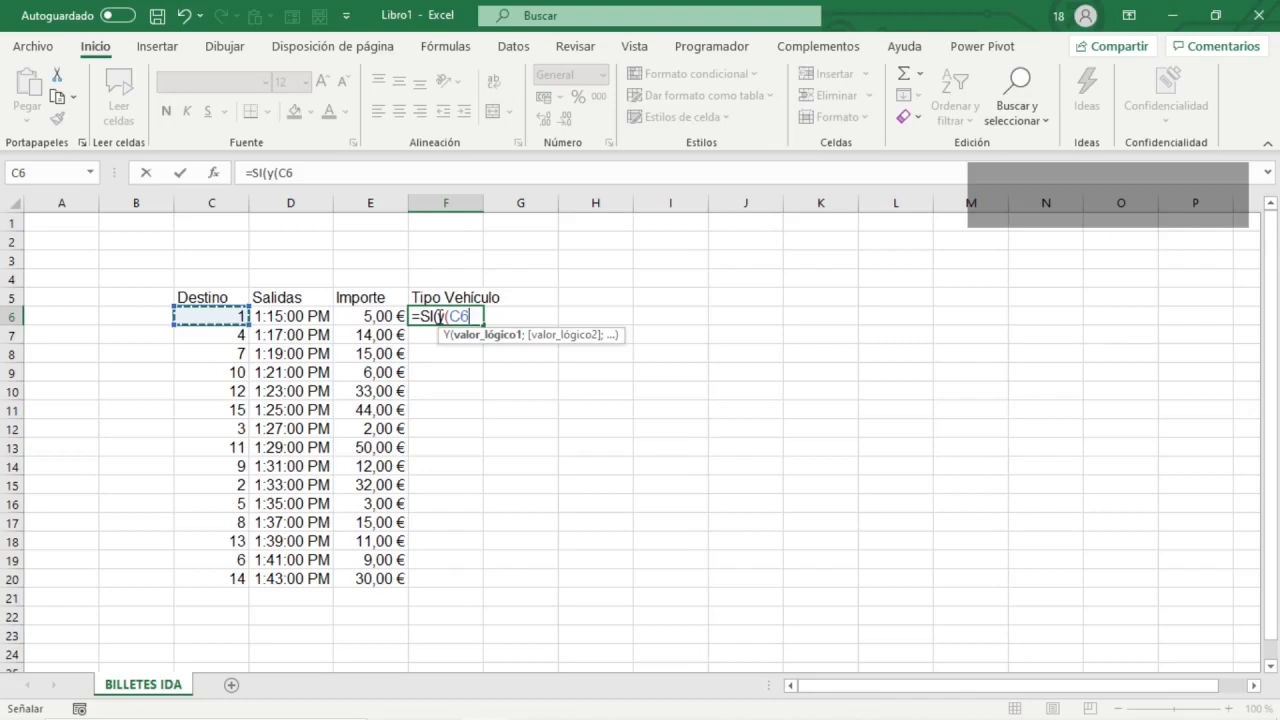
type("<10")
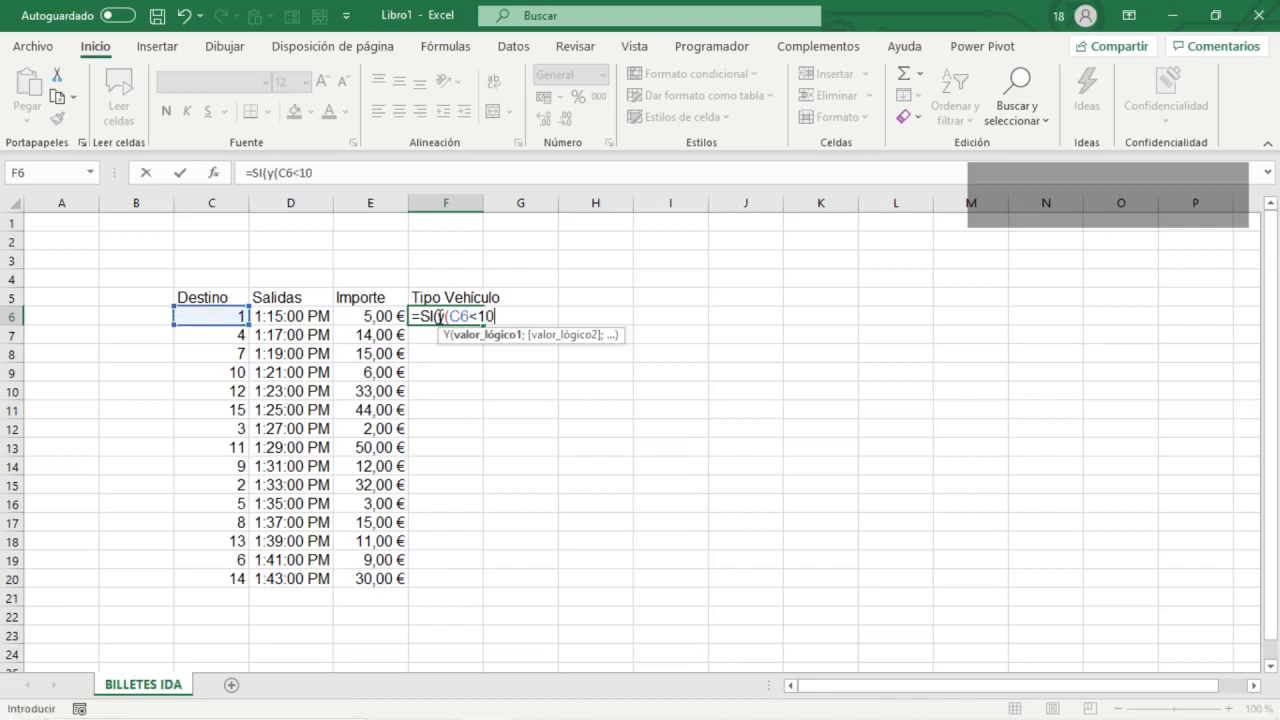
- Complete the F6 formula with the second condition E6<10, returning "Lento" when both conditions hold and "Rápido" otherwise
type(";")
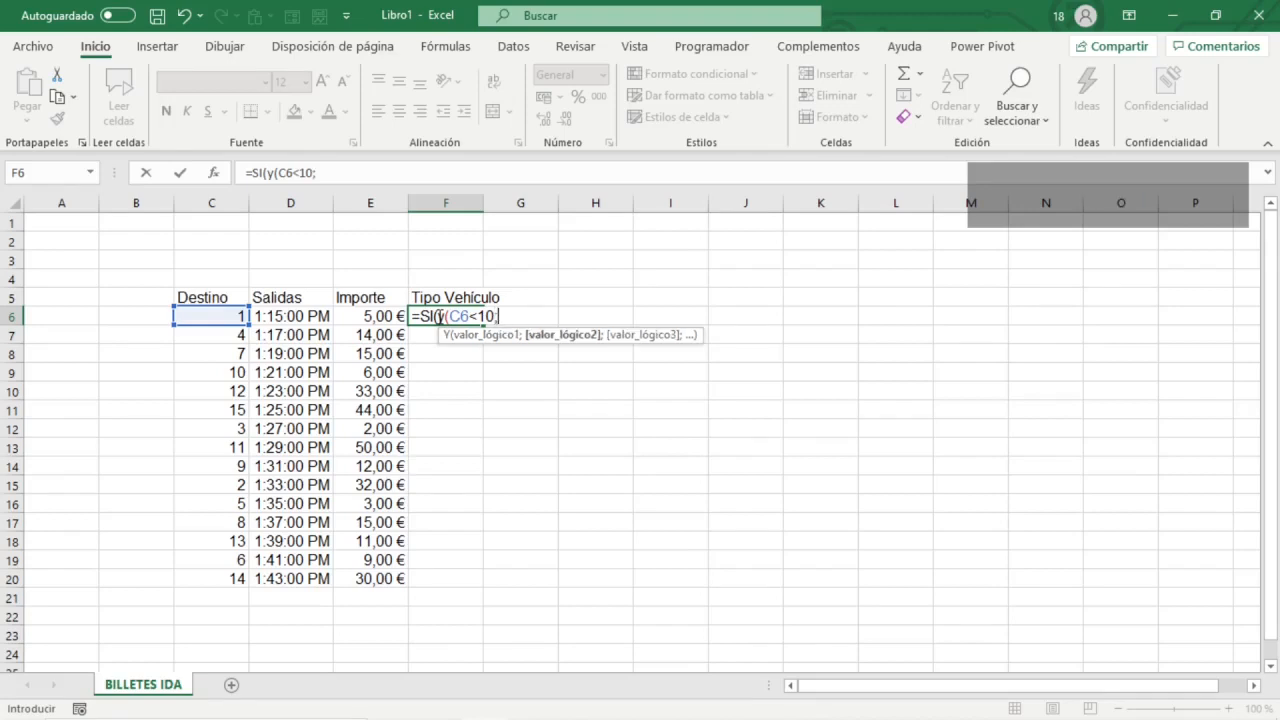
key("Left")
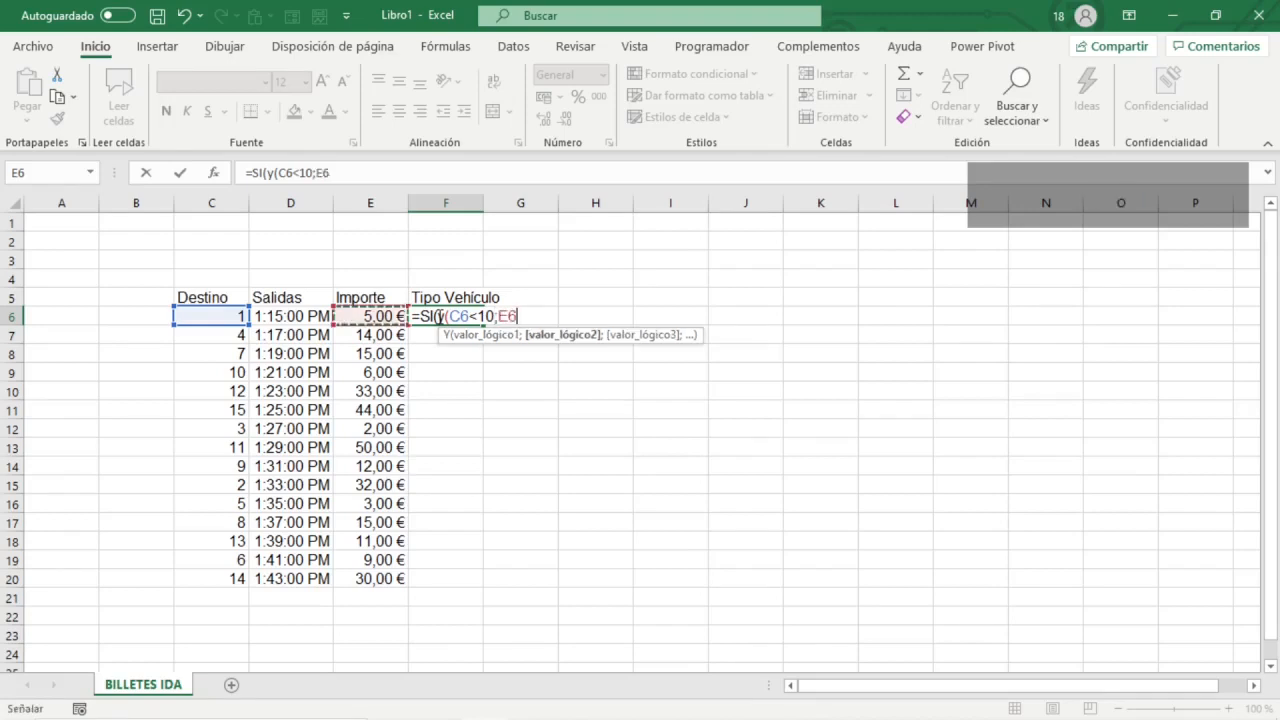
type("<10")
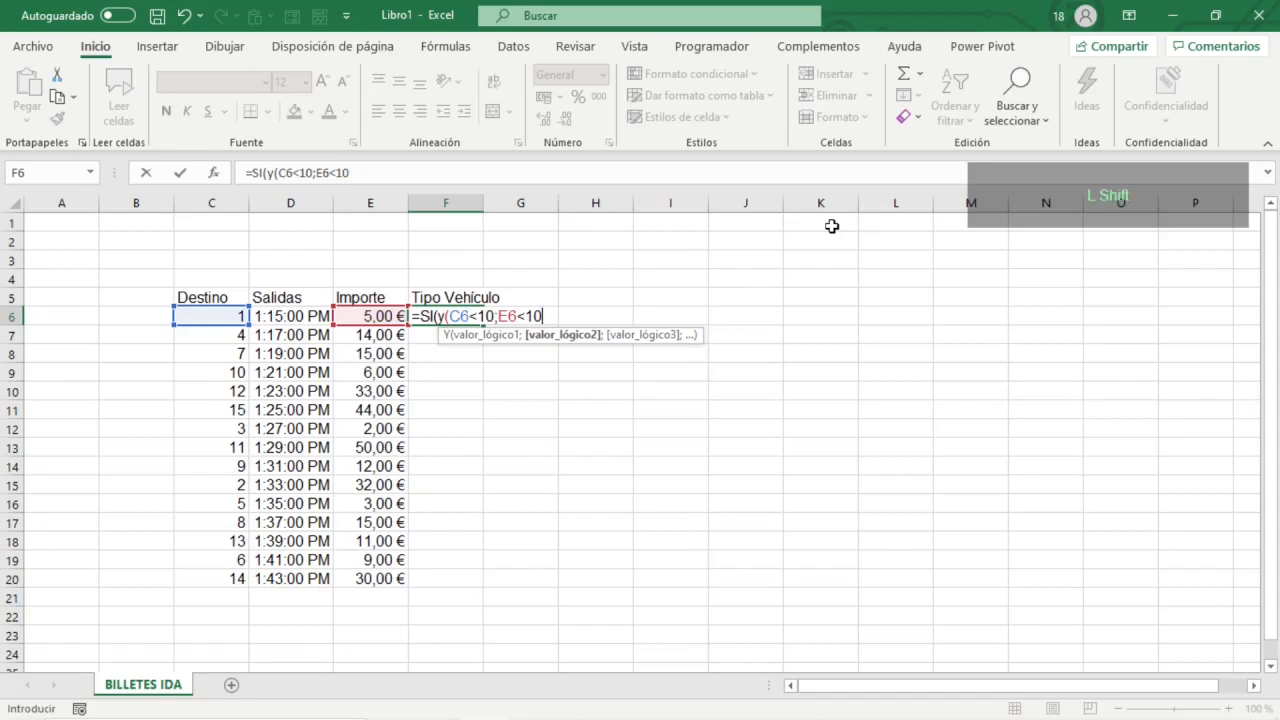
type(")")
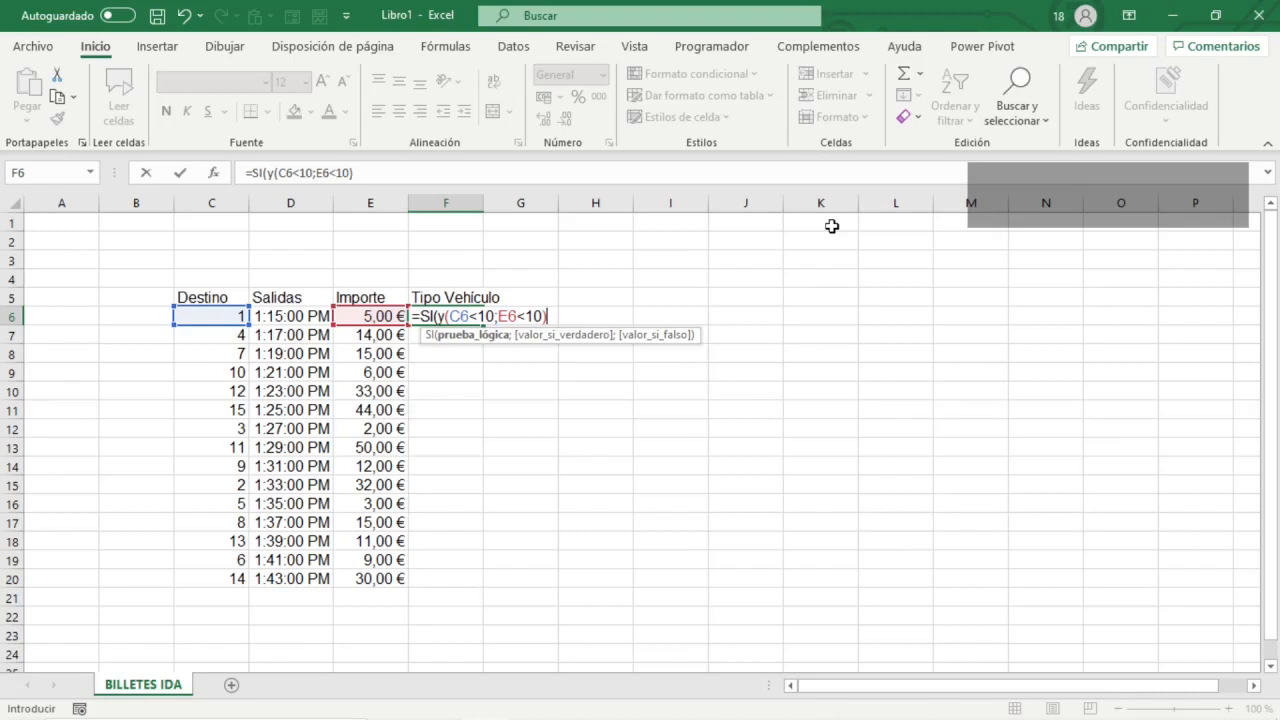
type(";\"Lento\"")
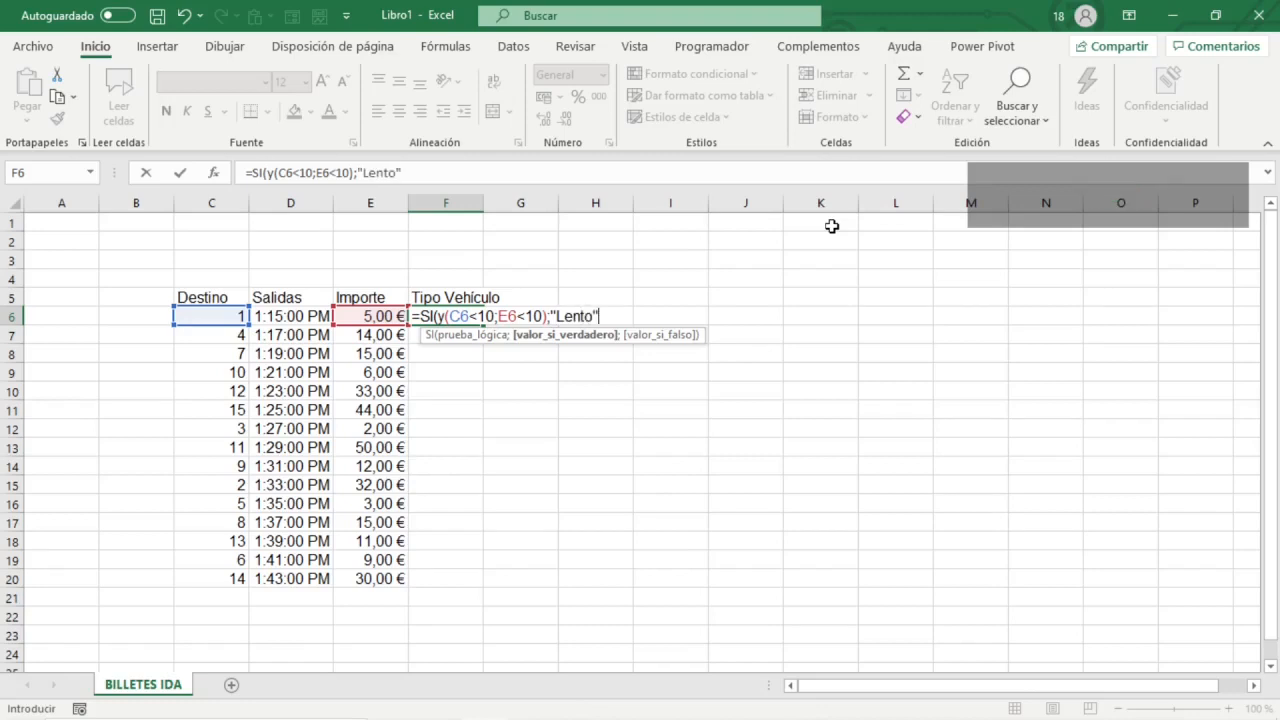
type(";")
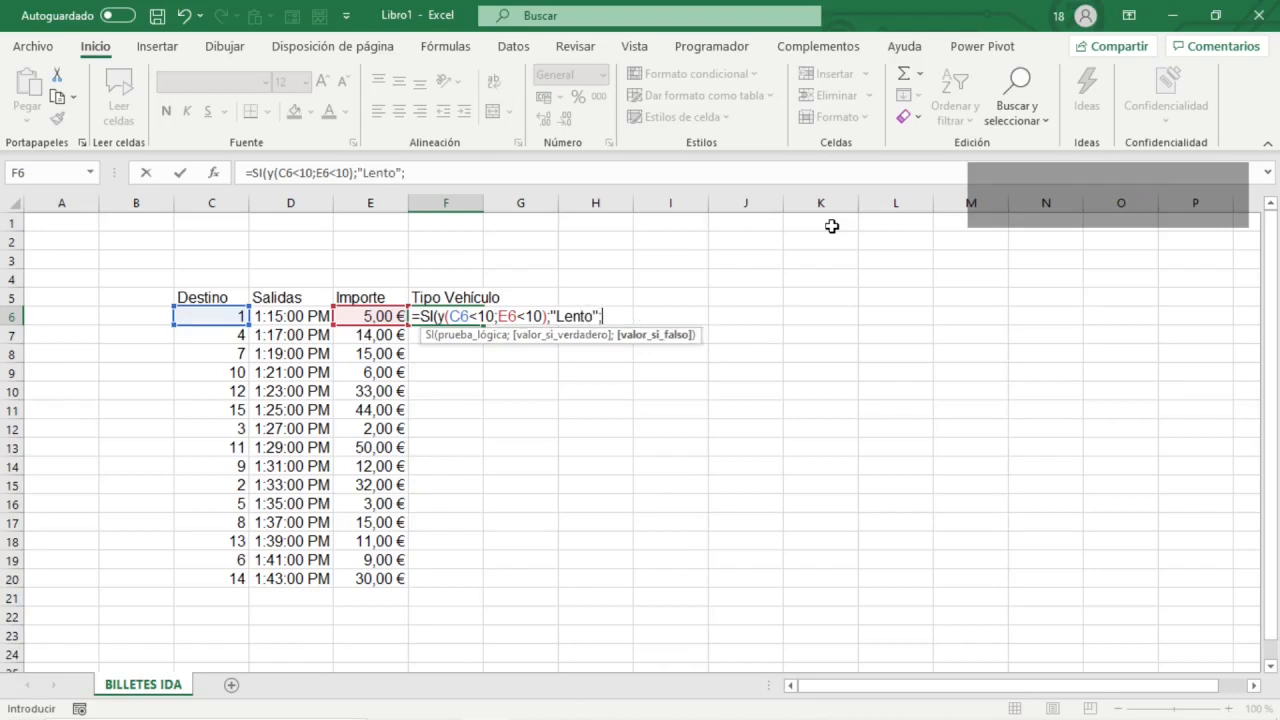
type("\"Rápido\"")
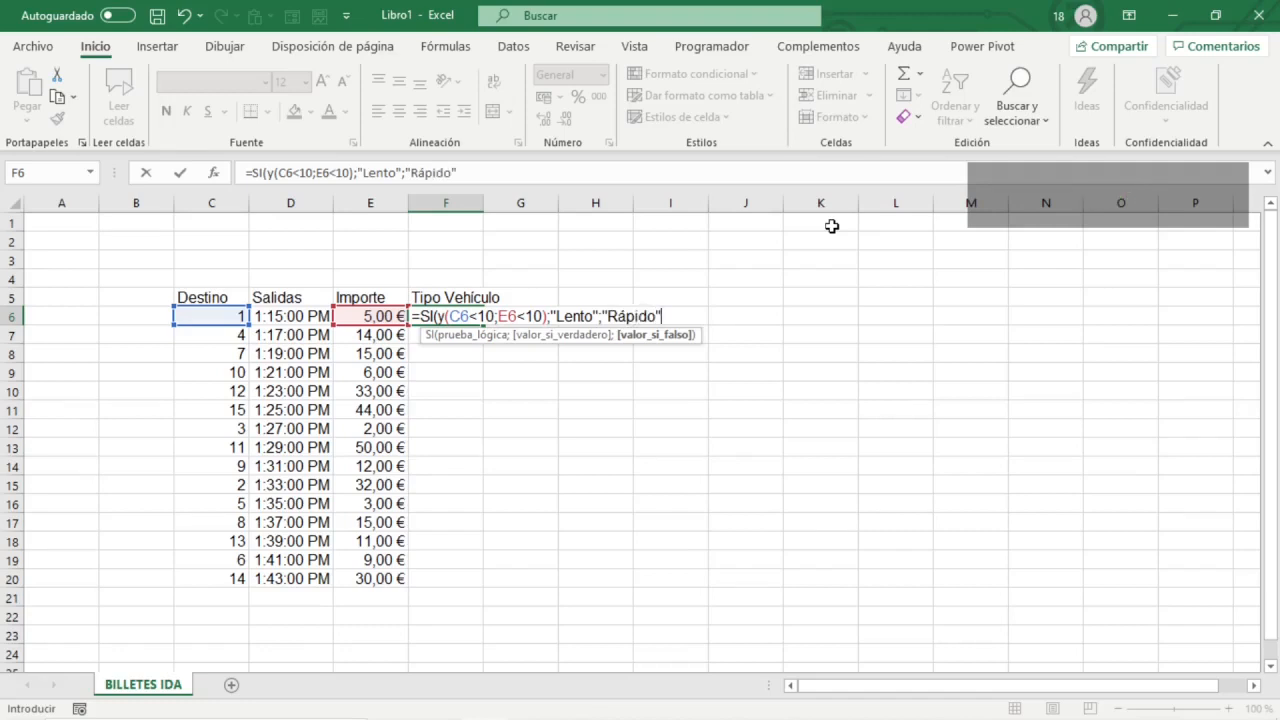
type(")")
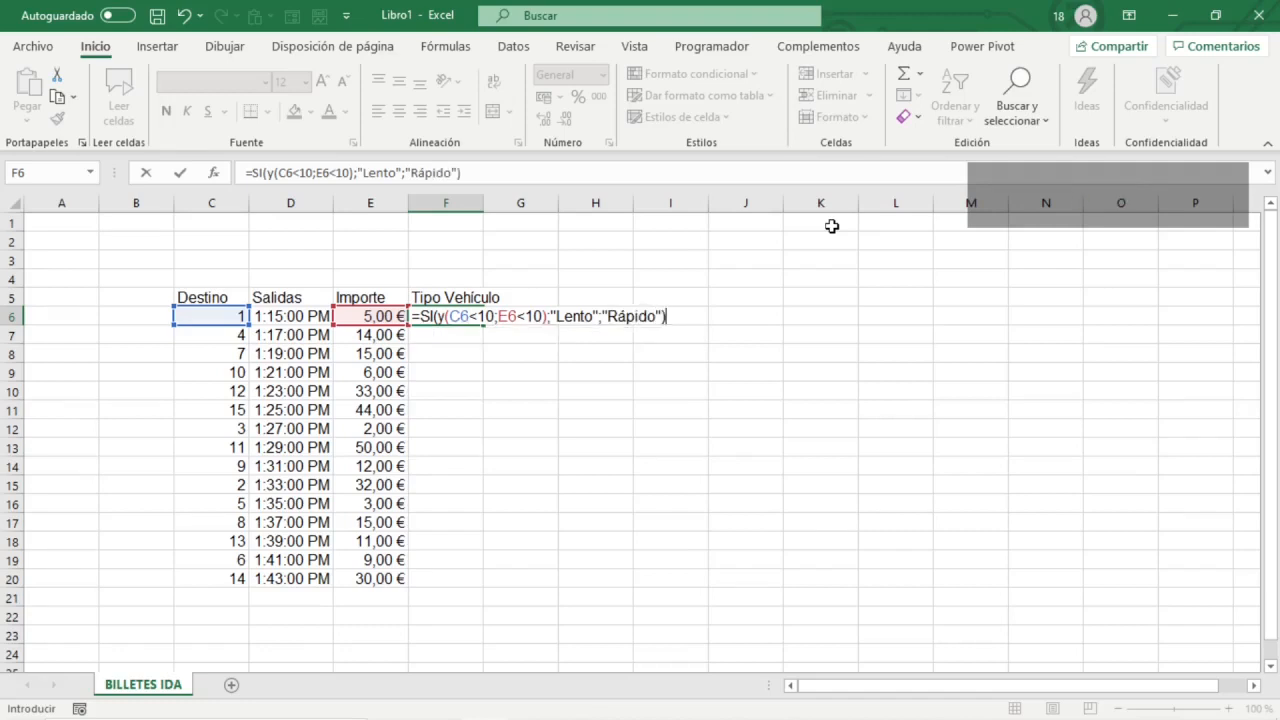
key("ctrl+Return")
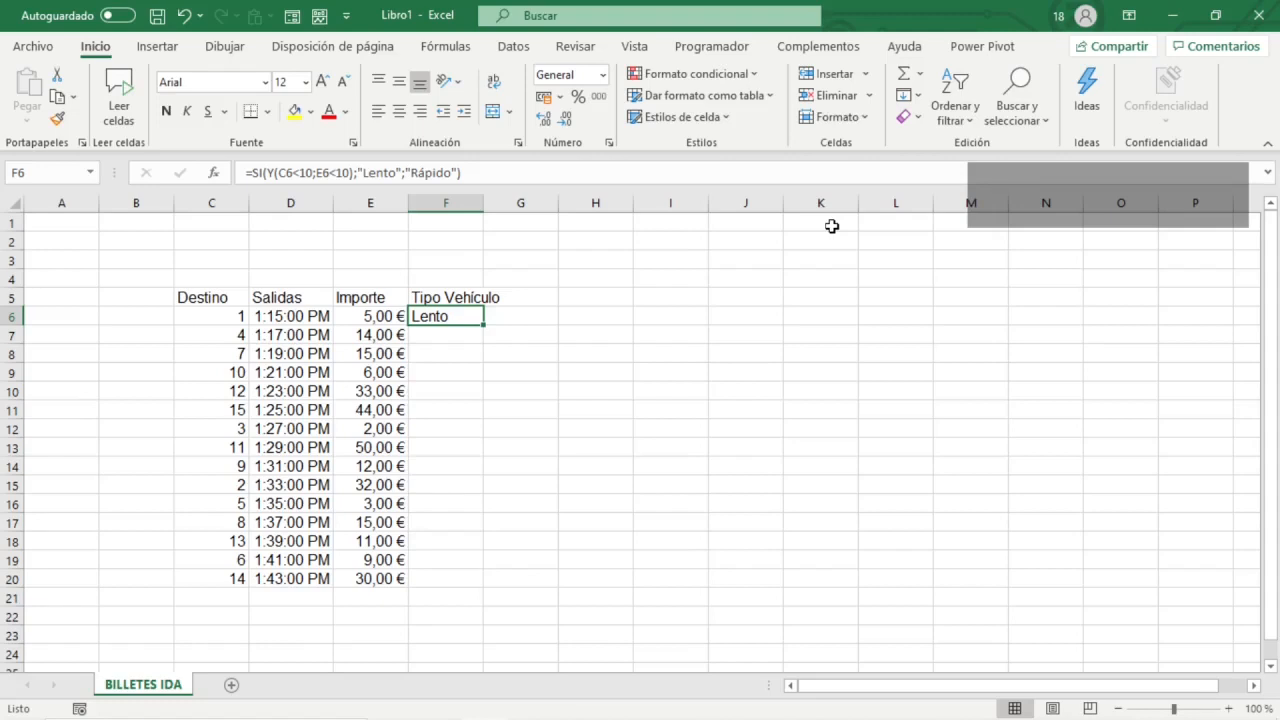
- Fill the Tipo Vehículo formula from F6 down through F20
left_click_drag(484, 325, 465, 578)
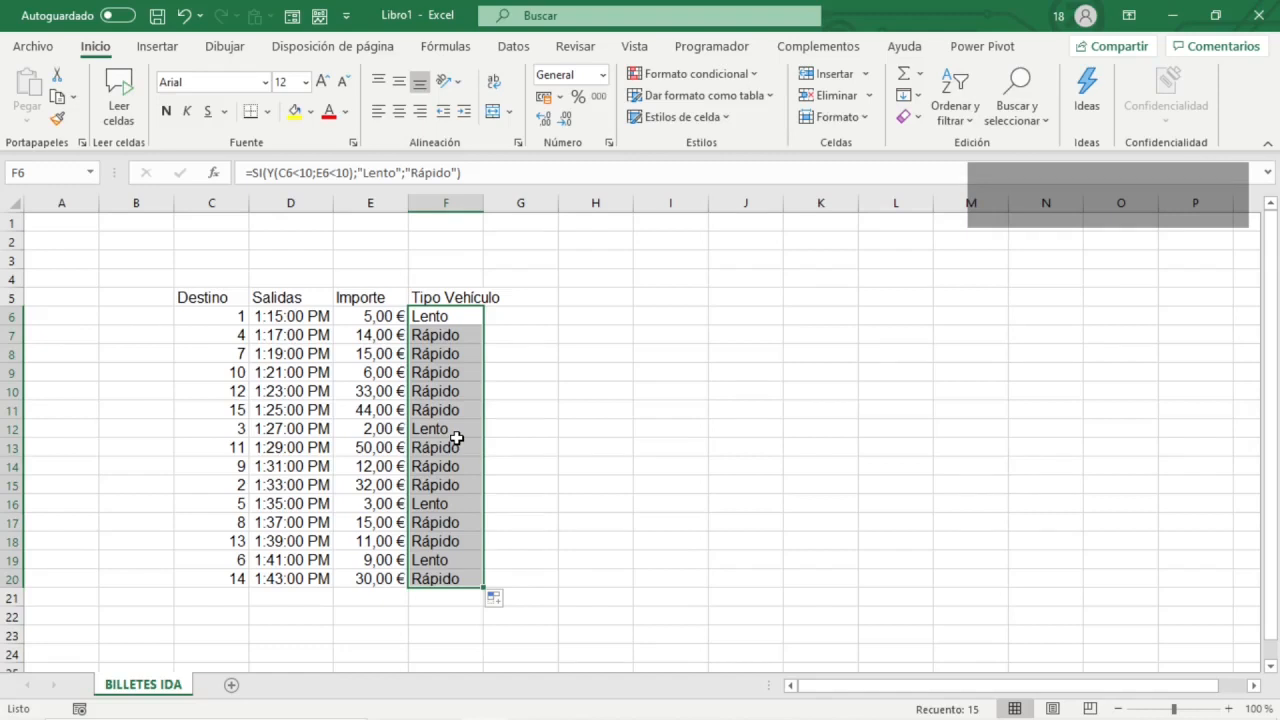
key("ctrl+z")
key("shift+Down")
key("shift+Down")
key("shift+Down")
key("shift+Down")
key("shift+Down")
key("shift+Down")
key("shift+Down")
key("shift+Down")
key("shift+Down")
key("shift+Down")
key("shift+Down")
key("shift+Down")
key("shift+Down")
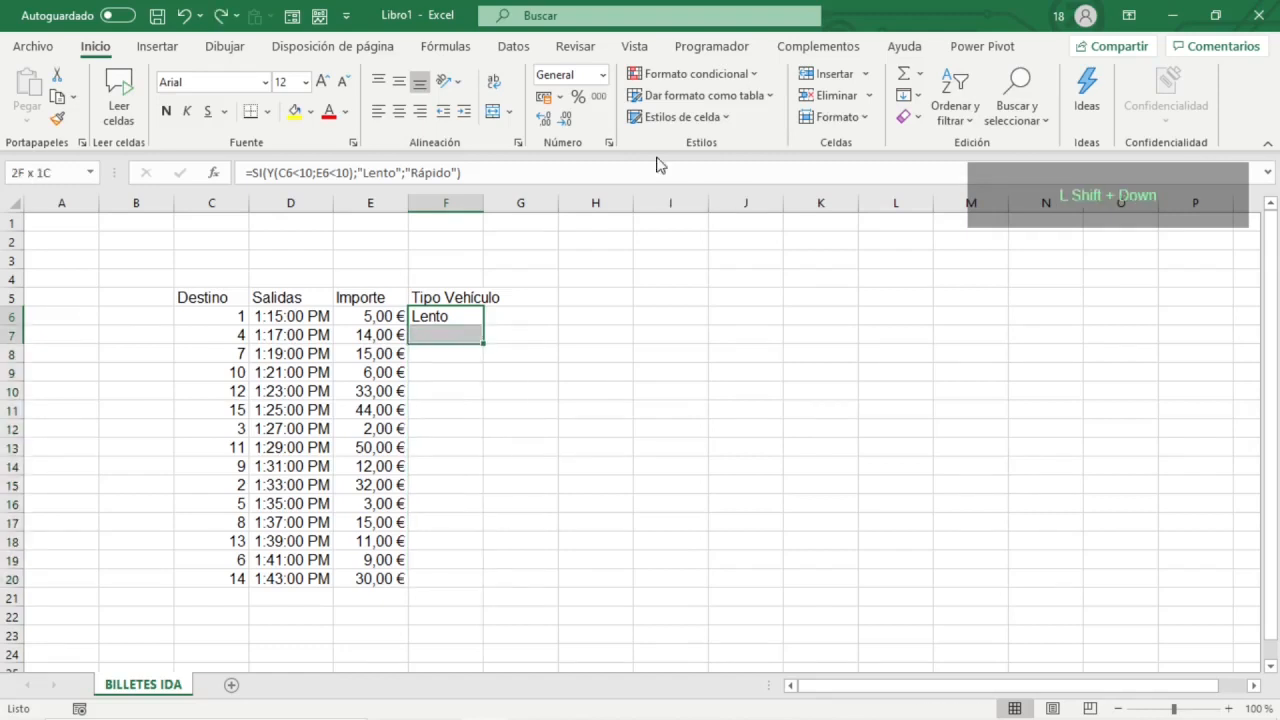
key("shift+Down")
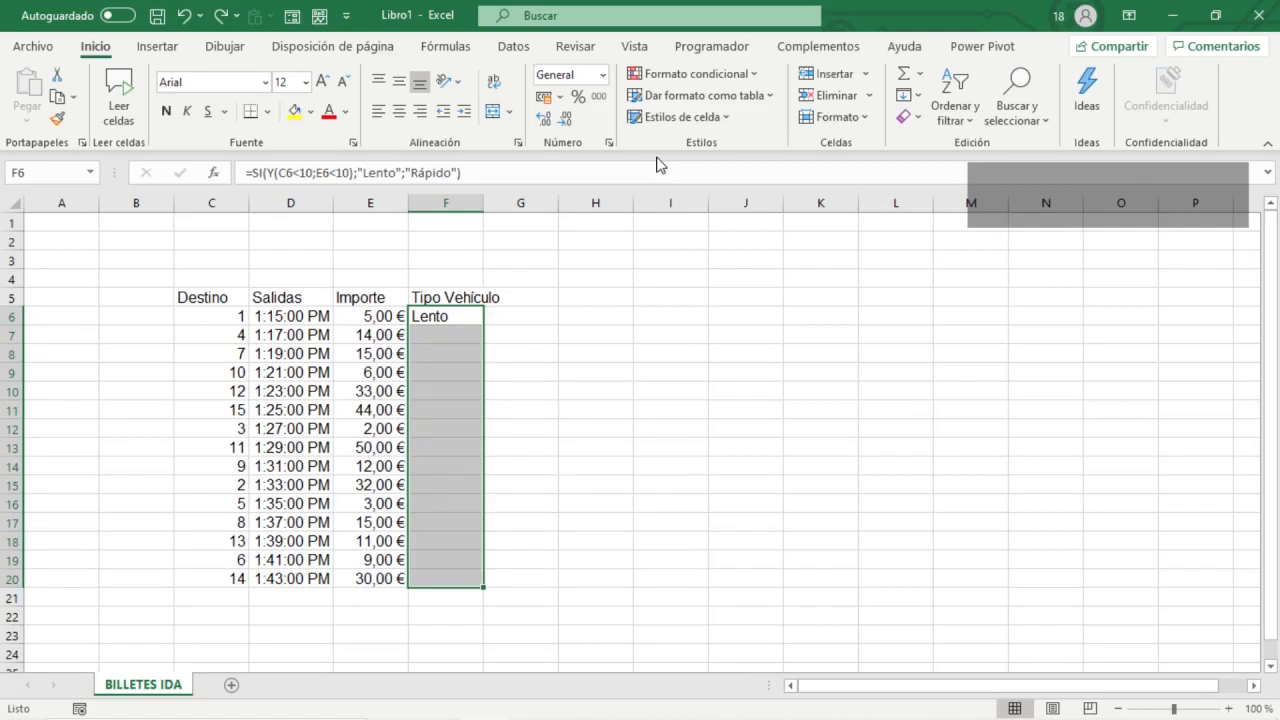
key("ctrl+j")
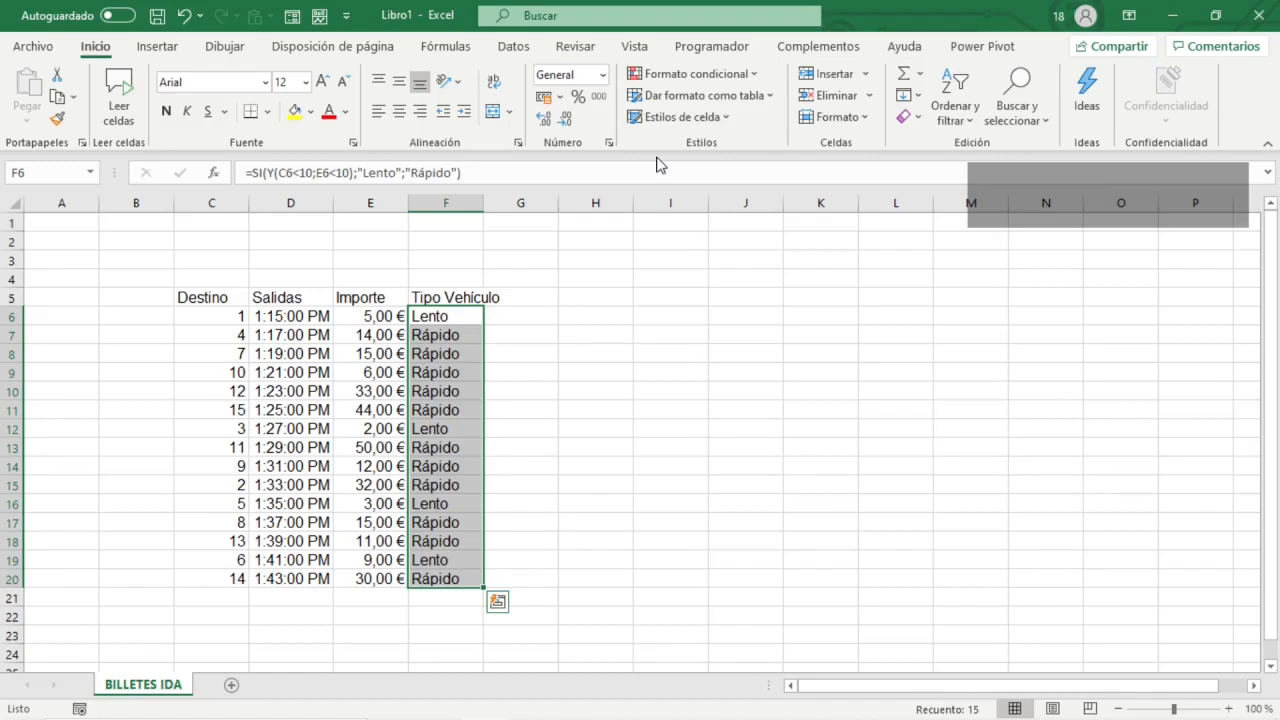
- Inspect the copied Tipo Vehículo formula and its cell references in F9
key("Down")
key("Up")
key("Down")
key("Down")
key("Down")
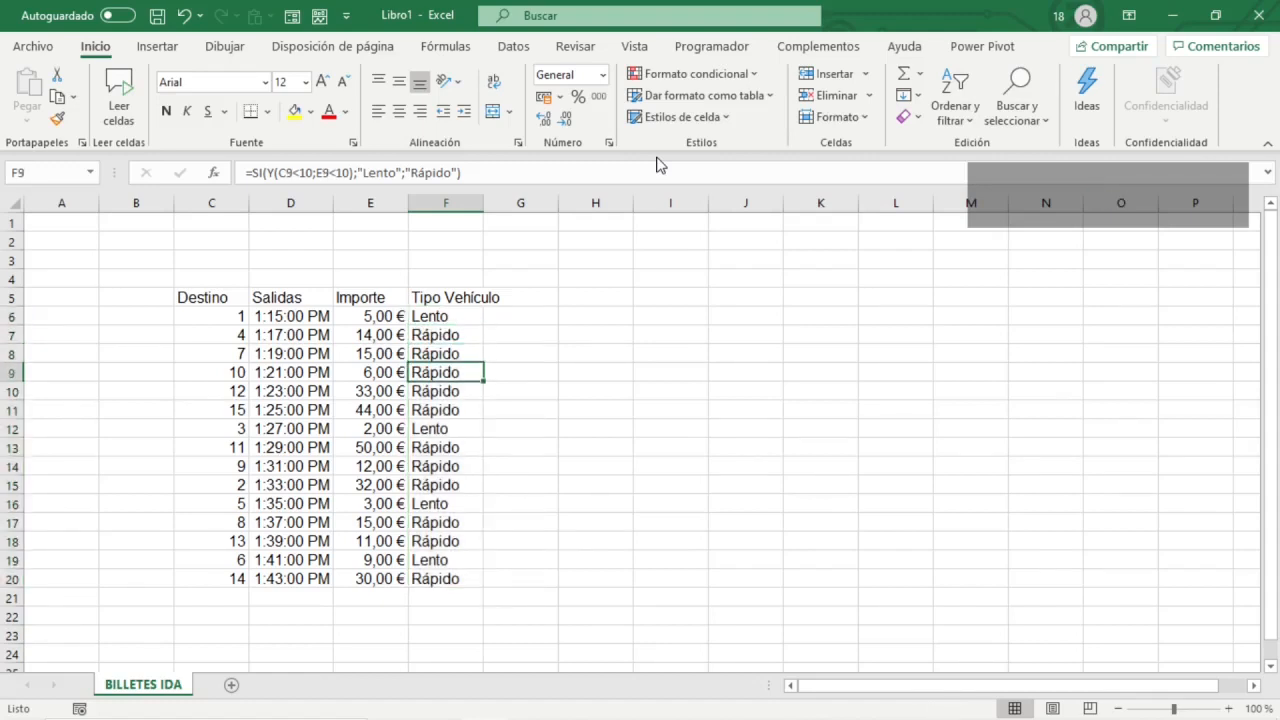
key("F2")
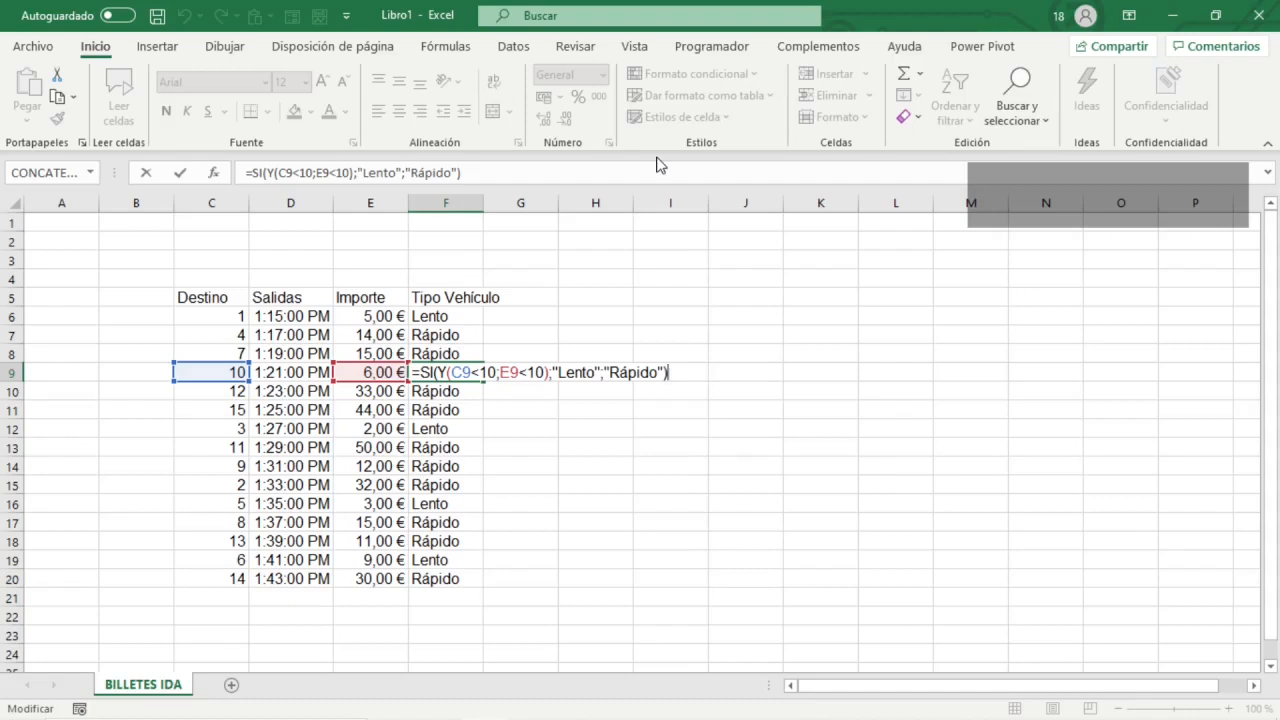
key("ctrl+Return")
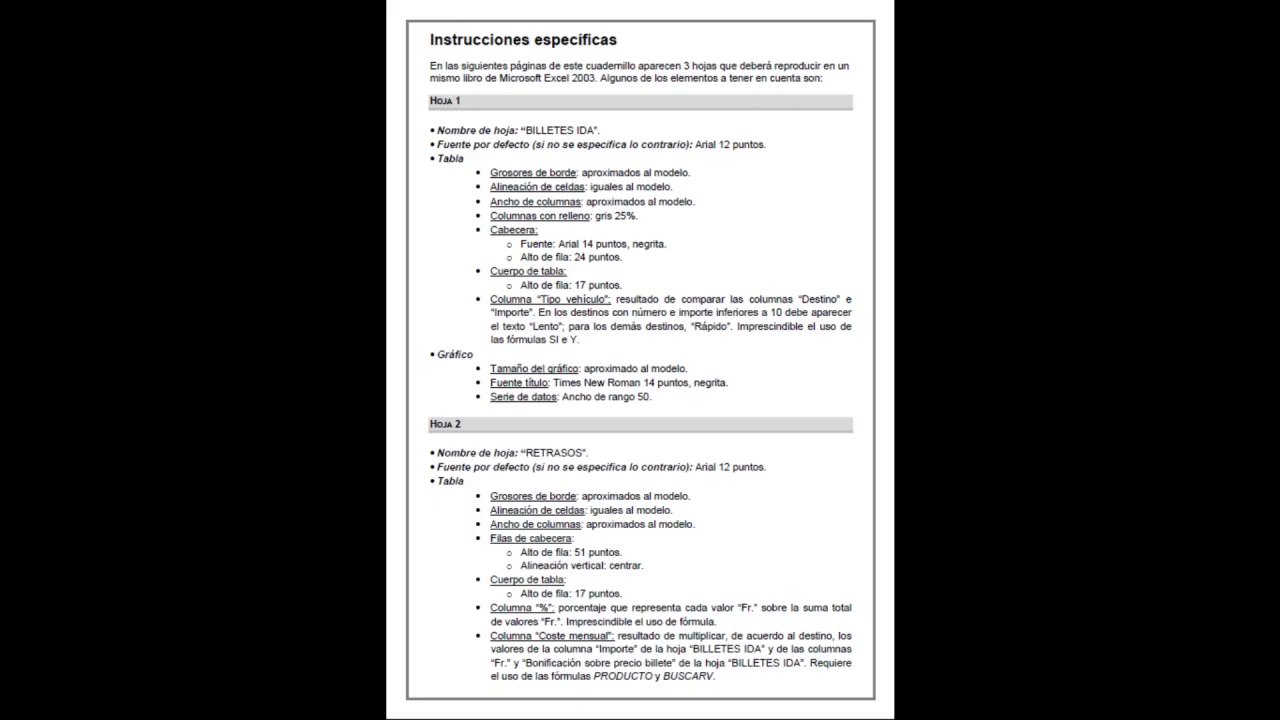
- Center the contents of the whole table C5:F20 horizontally
left_click(568, 103)
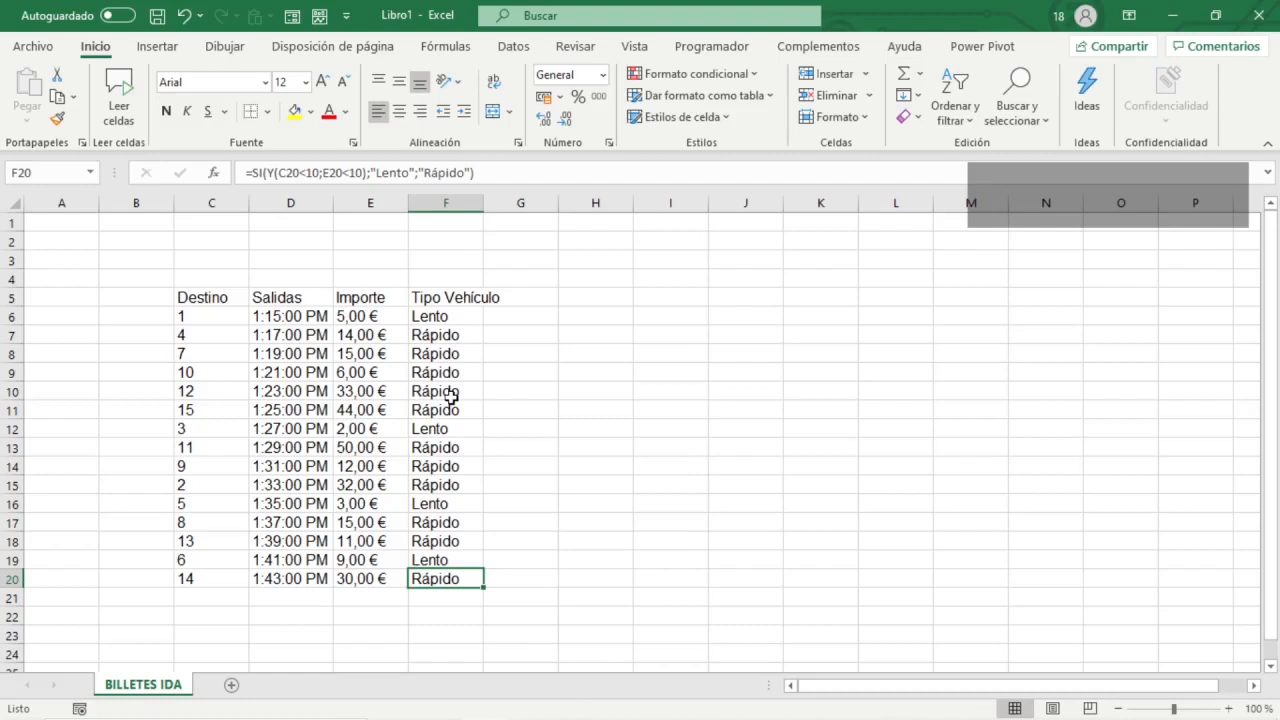
key("ctrl+shift+Up")
key("ctrl+shift+Left")
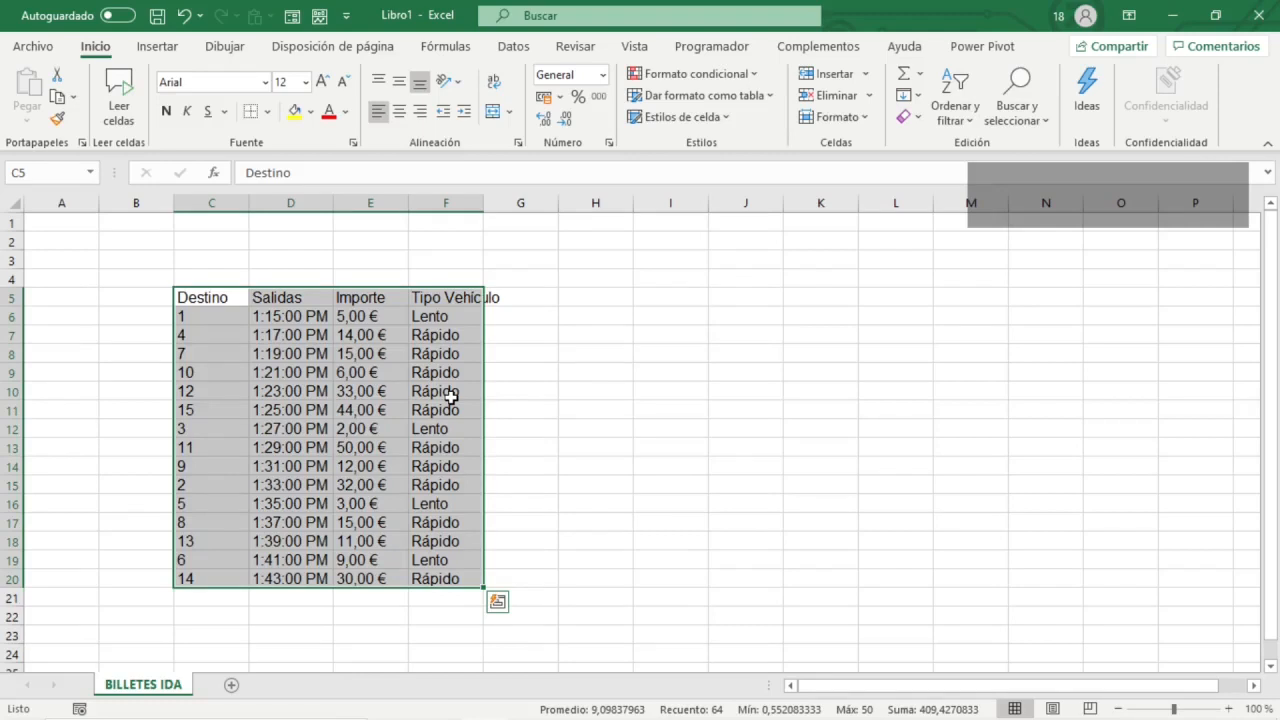
left_click(398, 111)
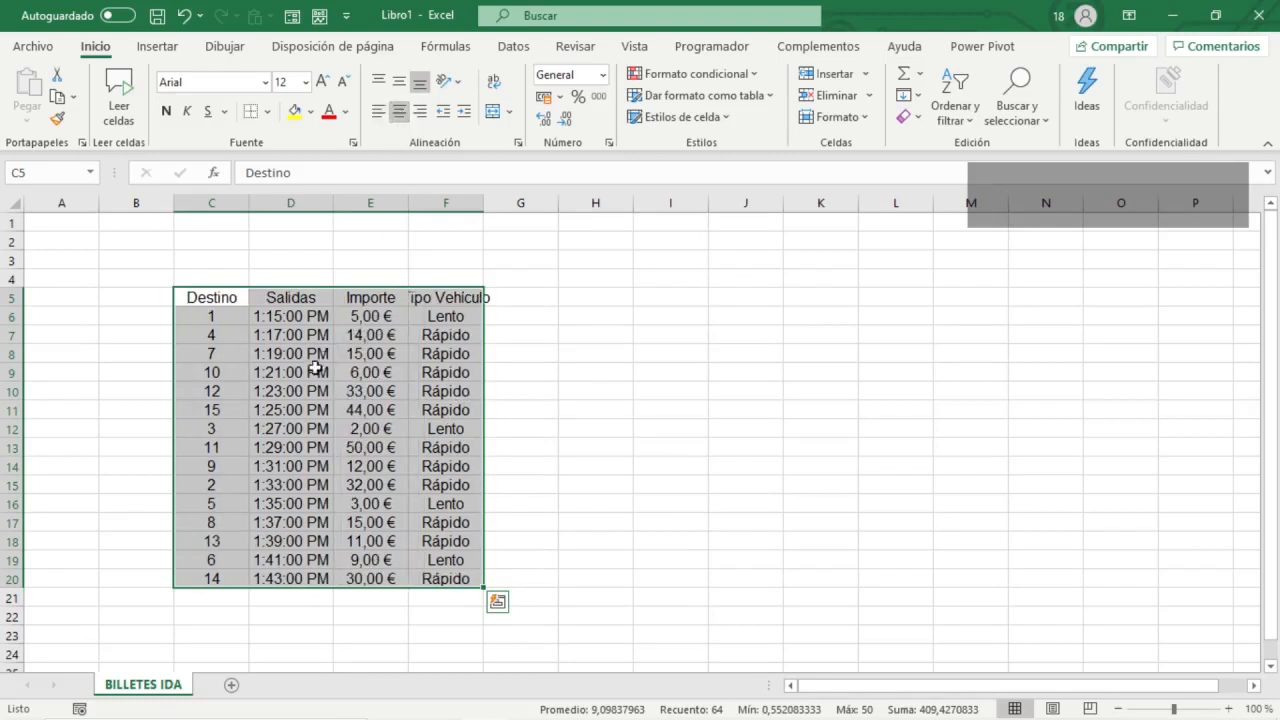
- Apply a thick outside border (Borde exterior grueso) around the header row C5:F5
left_click(246, 372)
left_click(215, 299)
left_click_drag(215, 299, 443, 294)
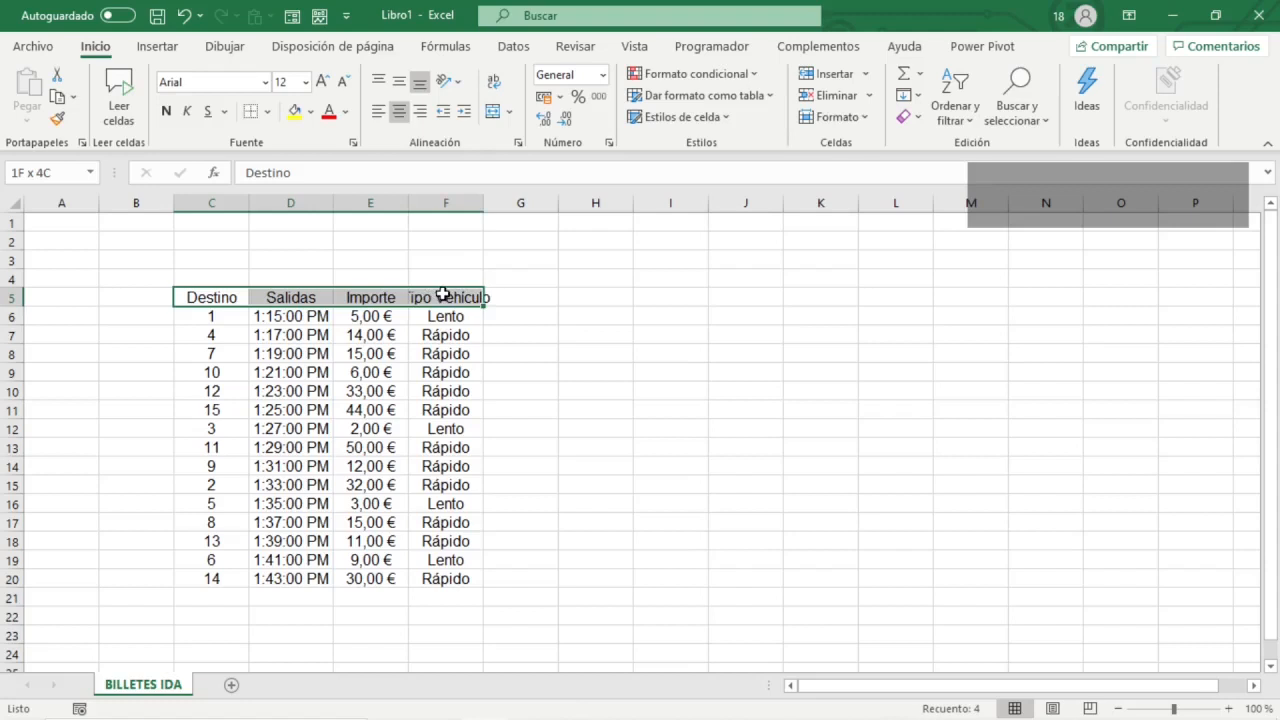
left_click(267, 111)
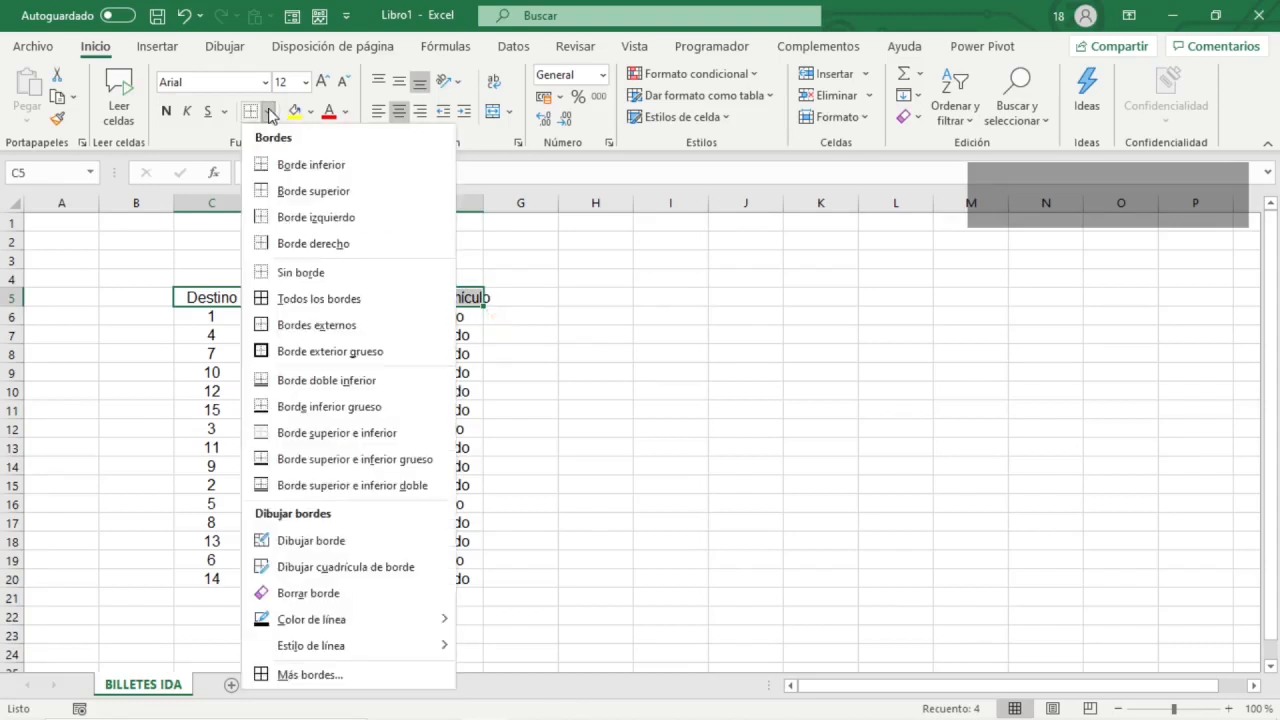
left_click(346, 352)
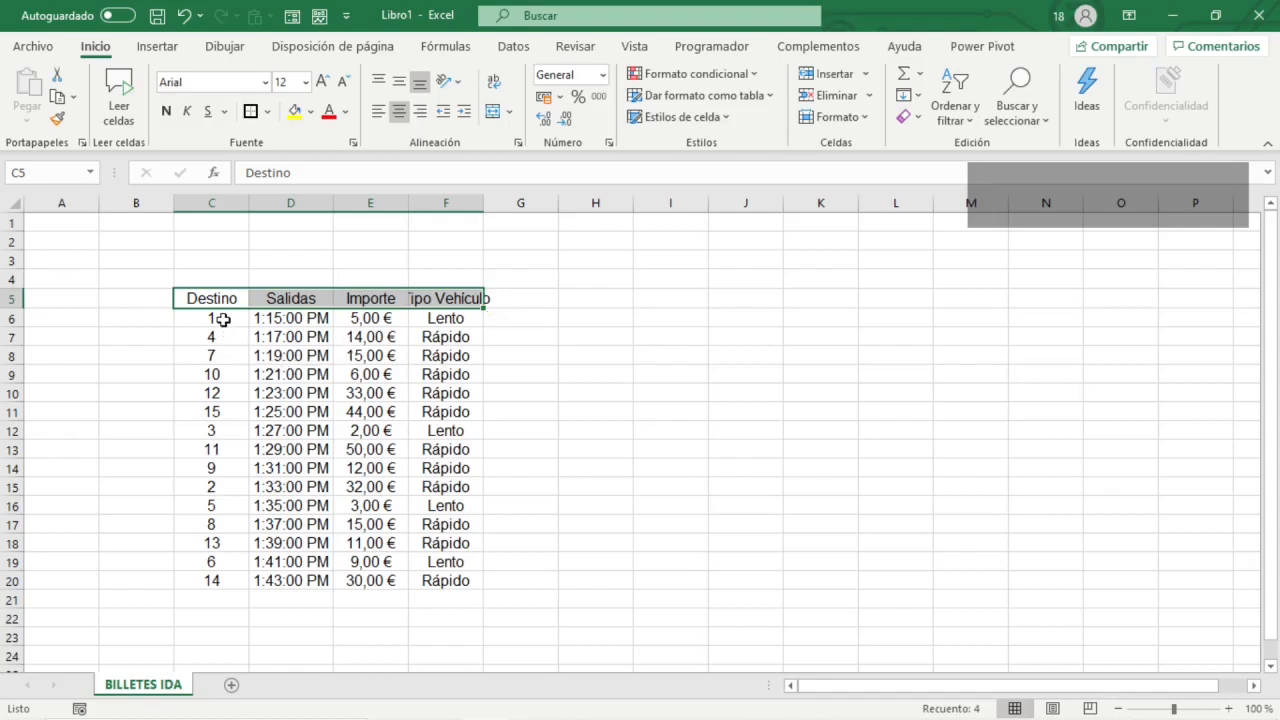
- Put the same thick outside border around each data column: C6:C20, D6:D20, E6:E20 and F6:F20
left_click(223, 323)
left_click_drag(223, 323, 209, 580)
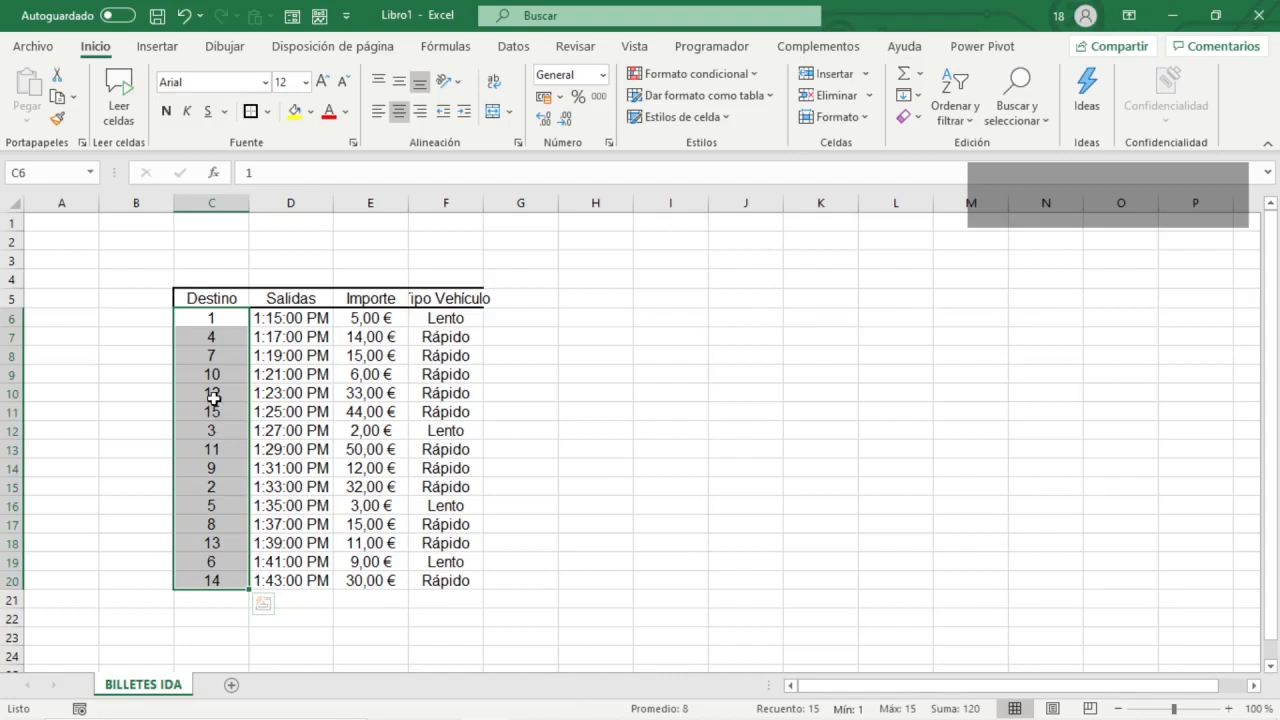
left_click_drag(278, 318, 295, 581)
left_click_drag(370, 325, 417, 583)
left_click_drag(450, 318, 463, 580)
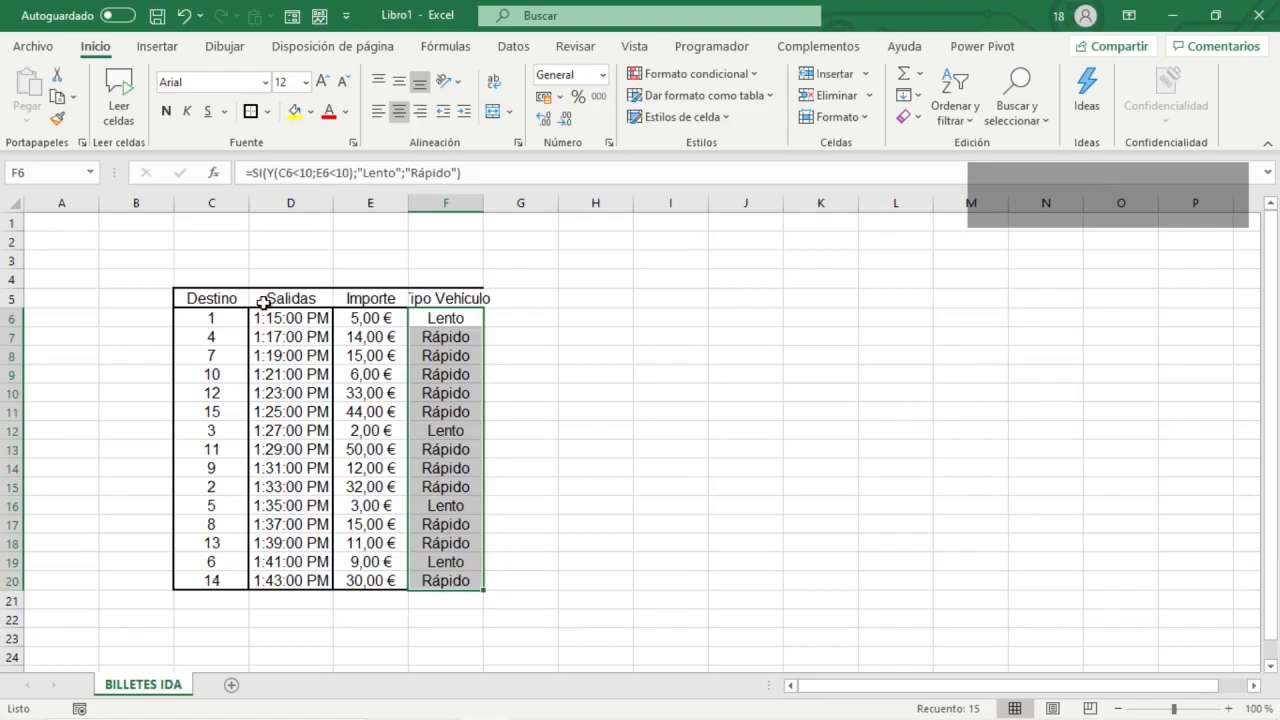
- Put a thick outside border around each individual header cell, Destino, Salidas, Importe and Tipo Vehículo
left_click(233, 298)
left_click(278, 300)
left_click(374, 300)
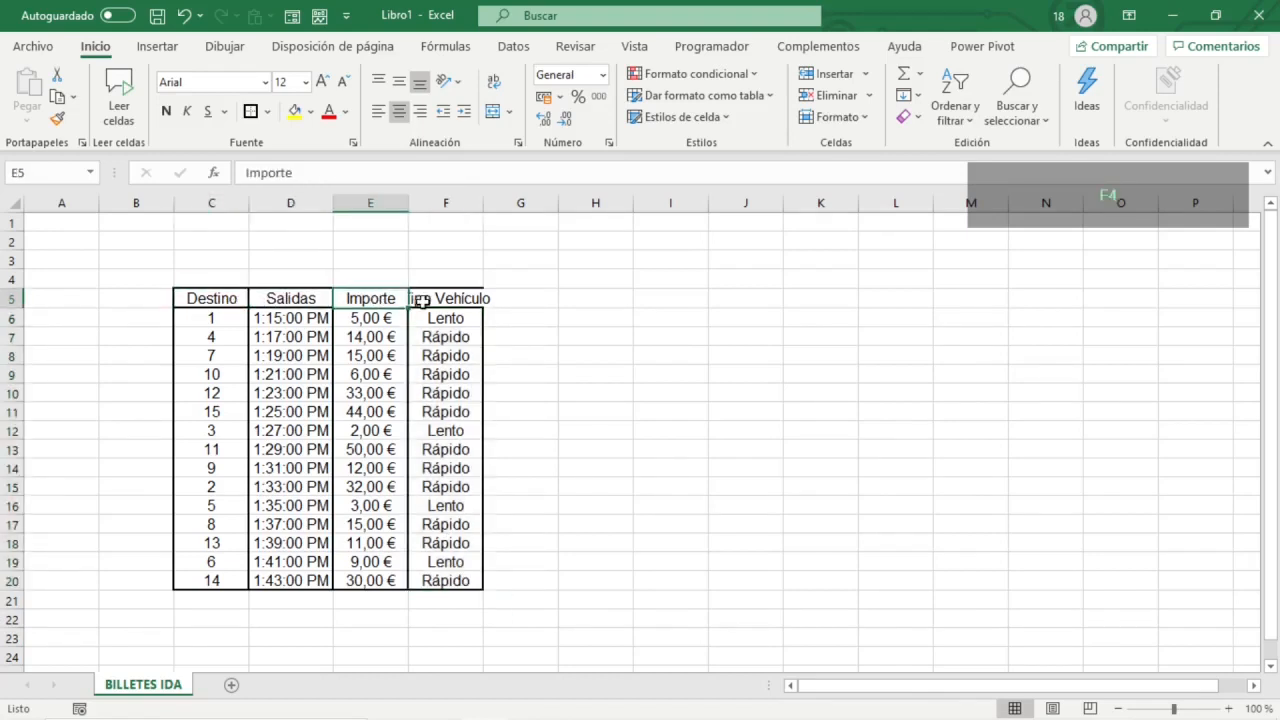
left_click(421, 302)
left_click(443, 374)
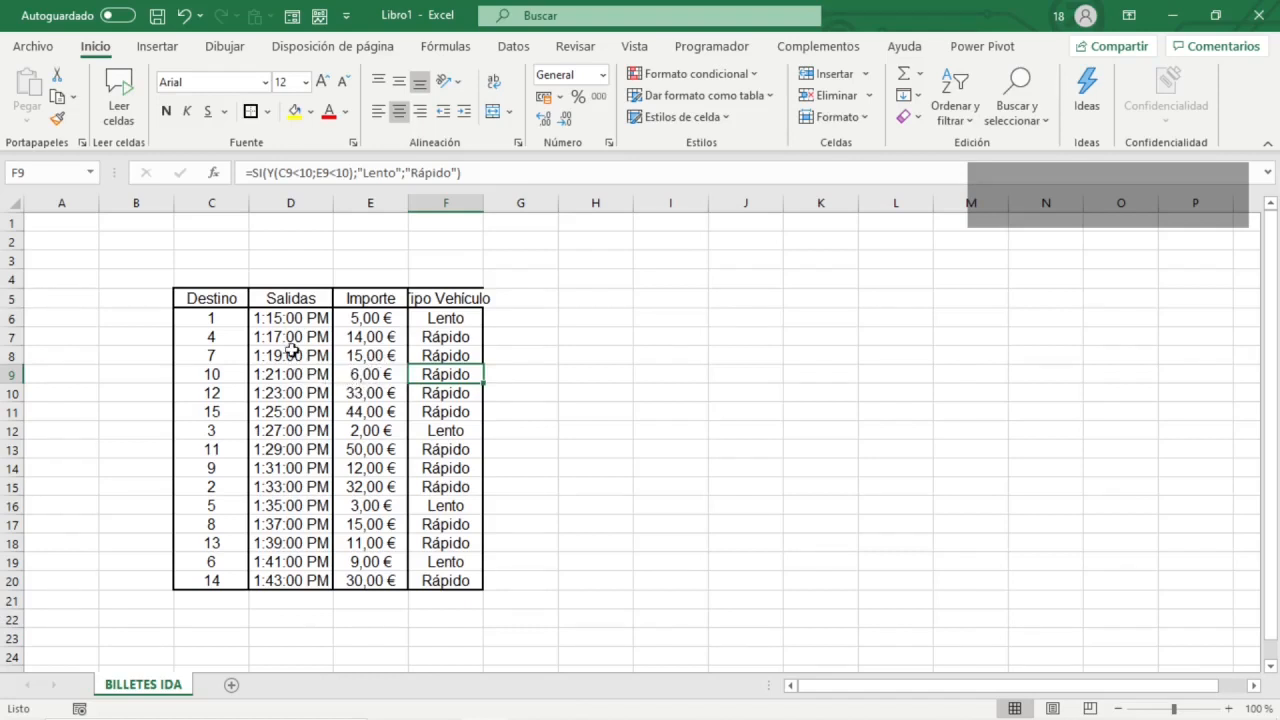
- Autofit the widths of columns C to F to their contents
left_click(210, 203)
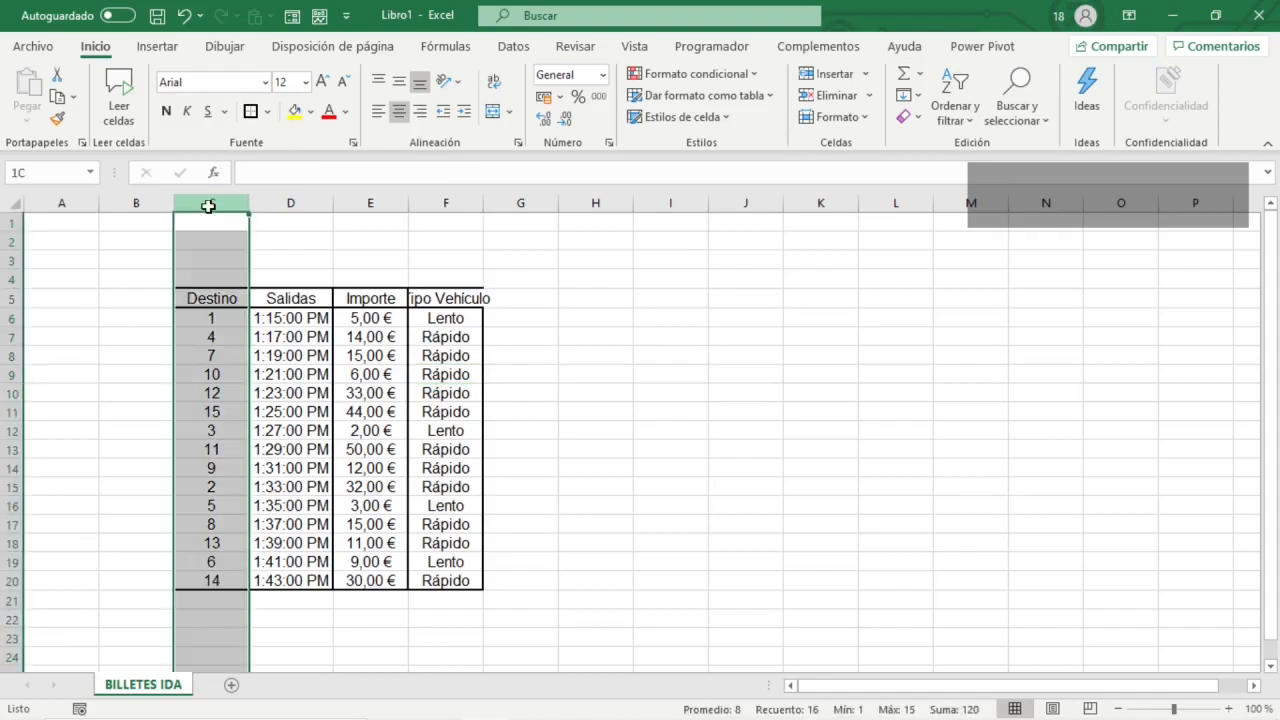
left_click_drag(208, 206, 440, 205)
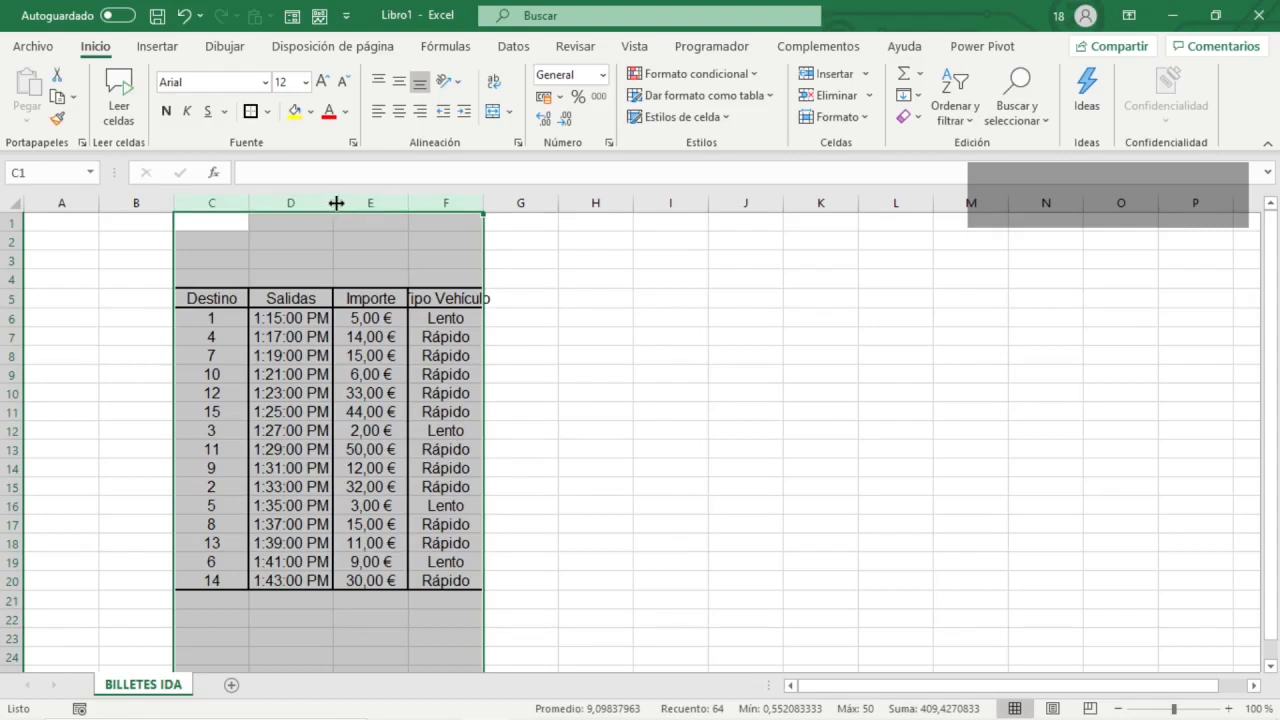
double_click(330, 203)
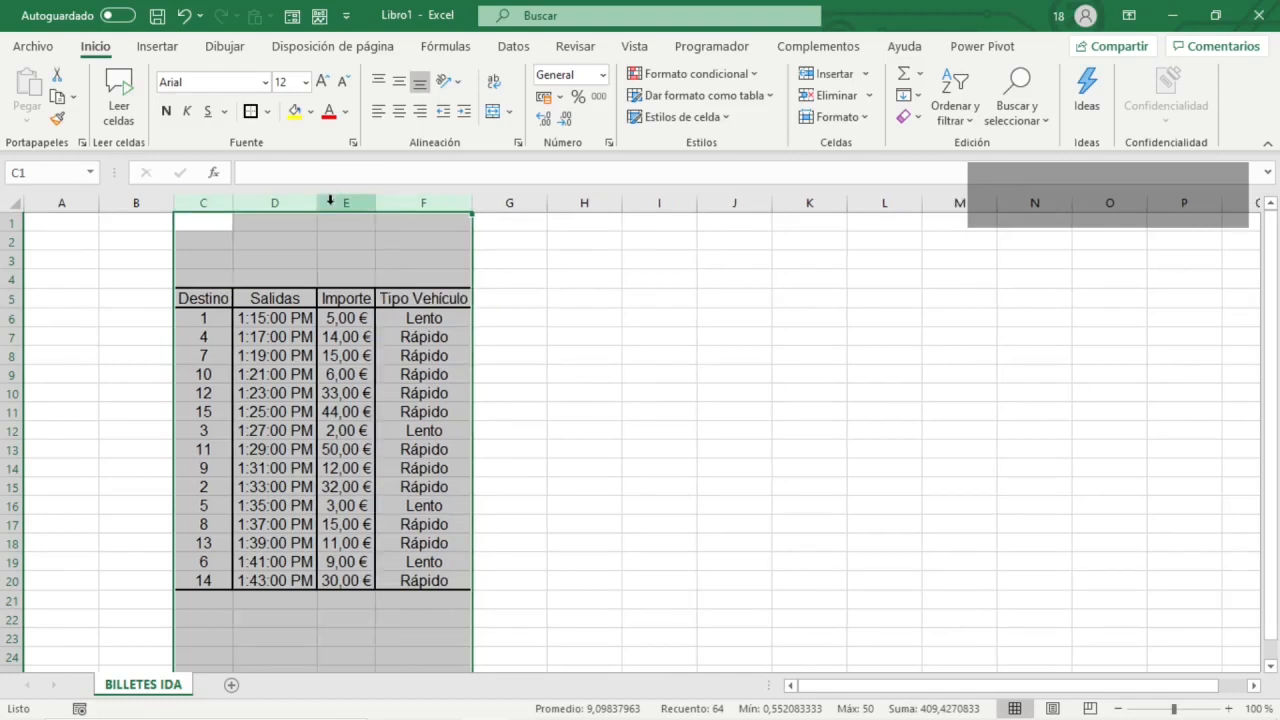
left_click(200, 302)
left_click(250, 298)
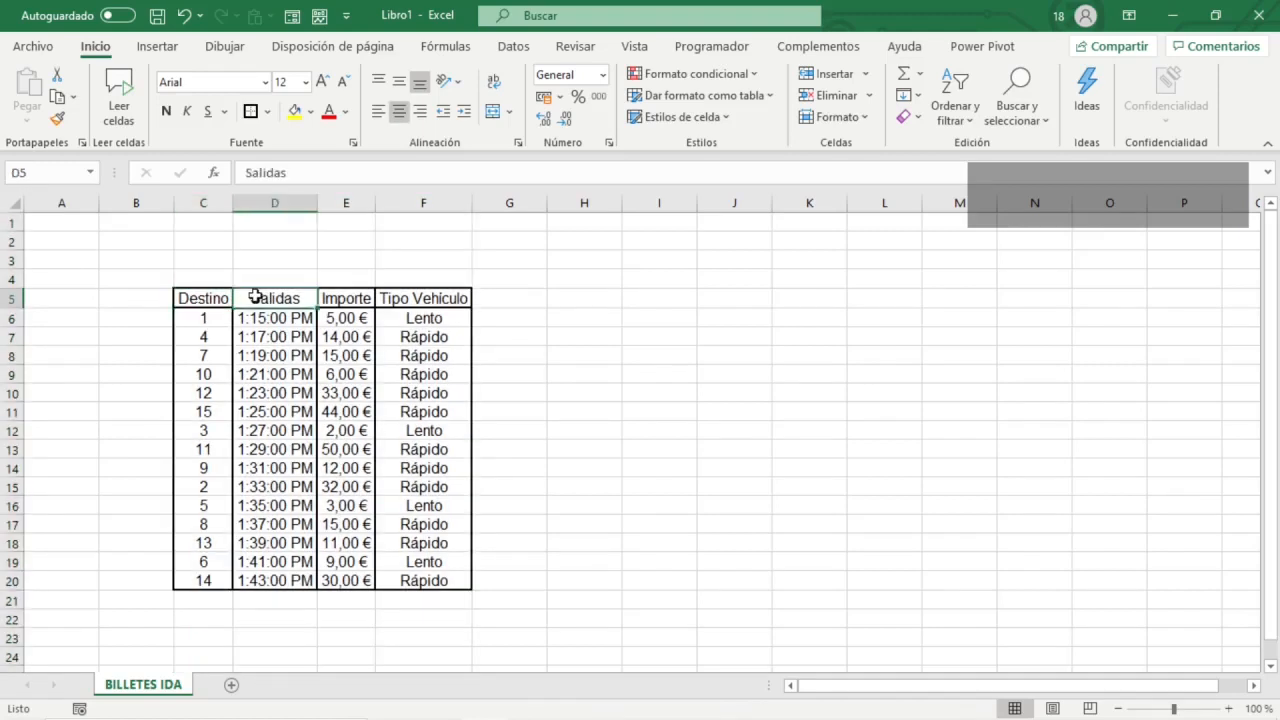
left_click(345, 298)
left_click(405, 298)
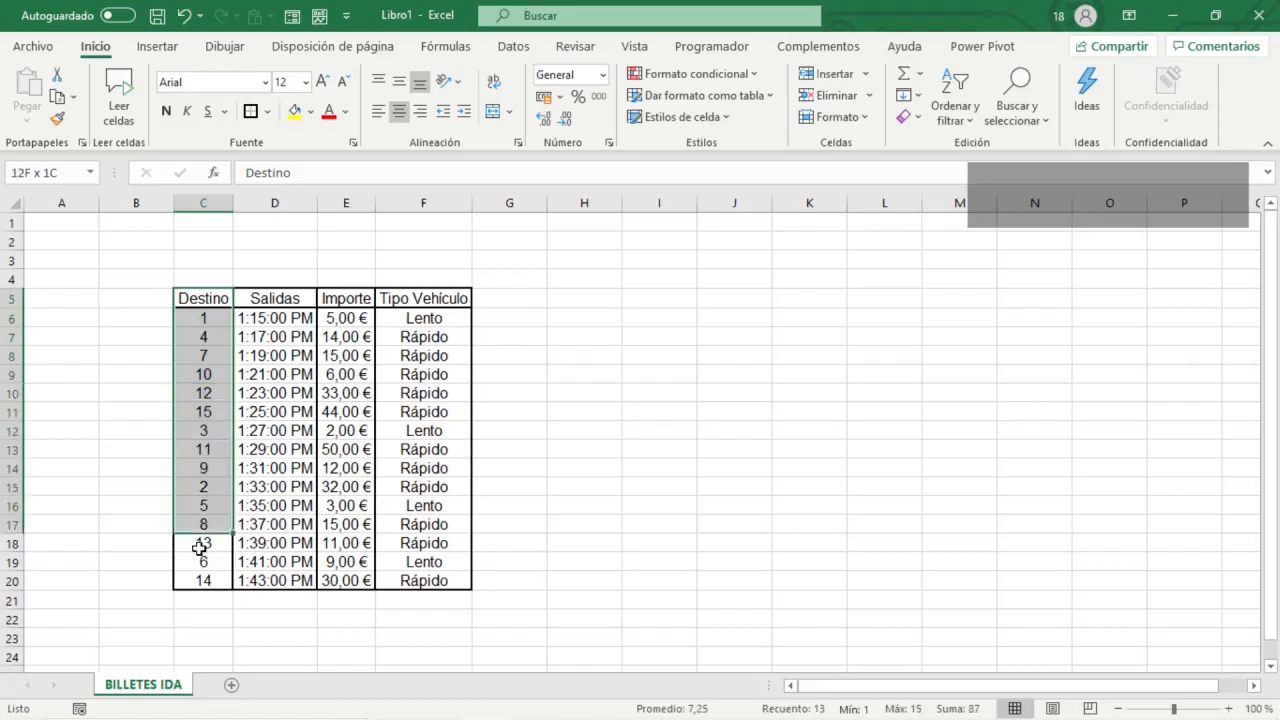
- Fill the Destino and Importe columns, C5:C20 and E5:E20, with 25% grey
left_click_drag(197, 549, 200, 584)
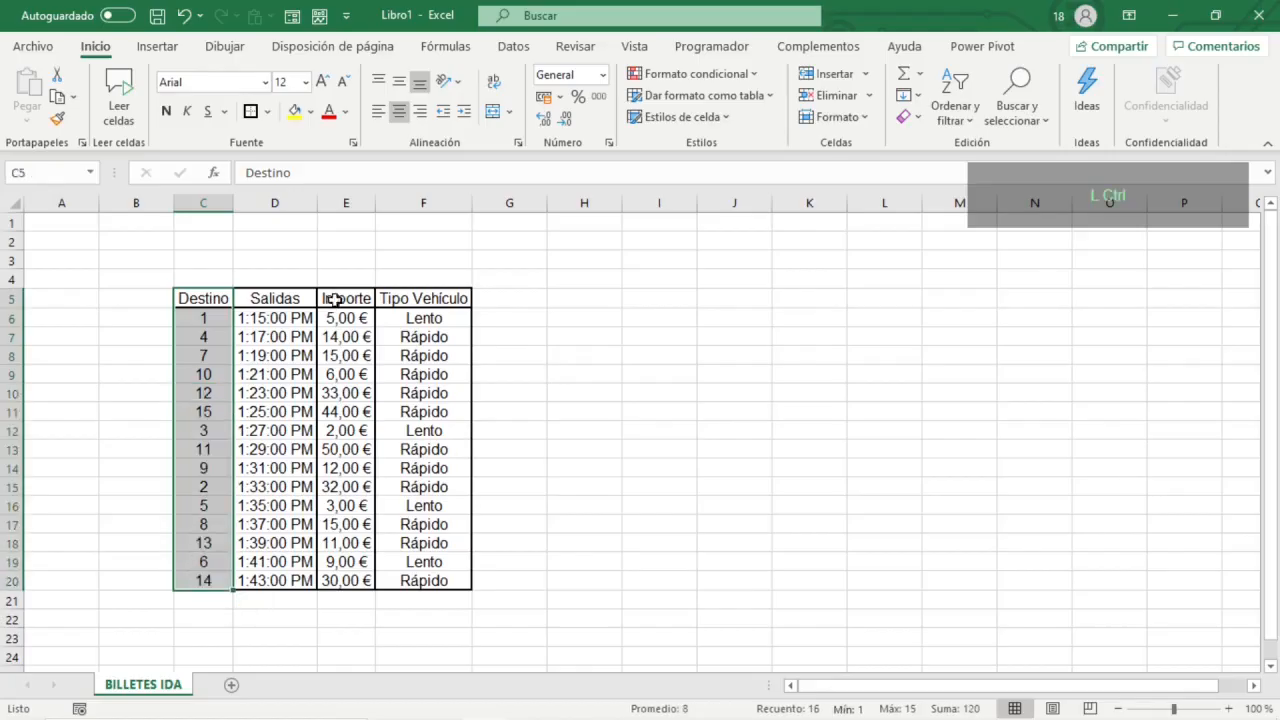
left_click_drag(345, 298, 343, 580)
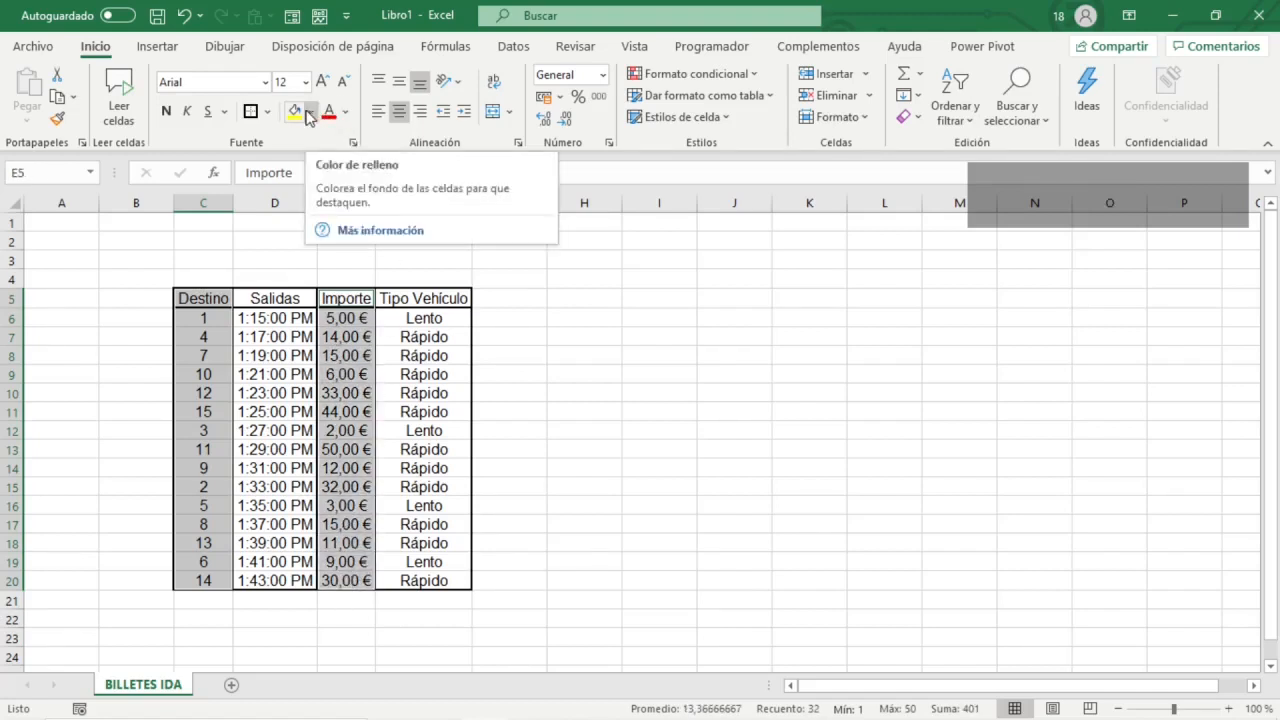
left_click(310, 112)
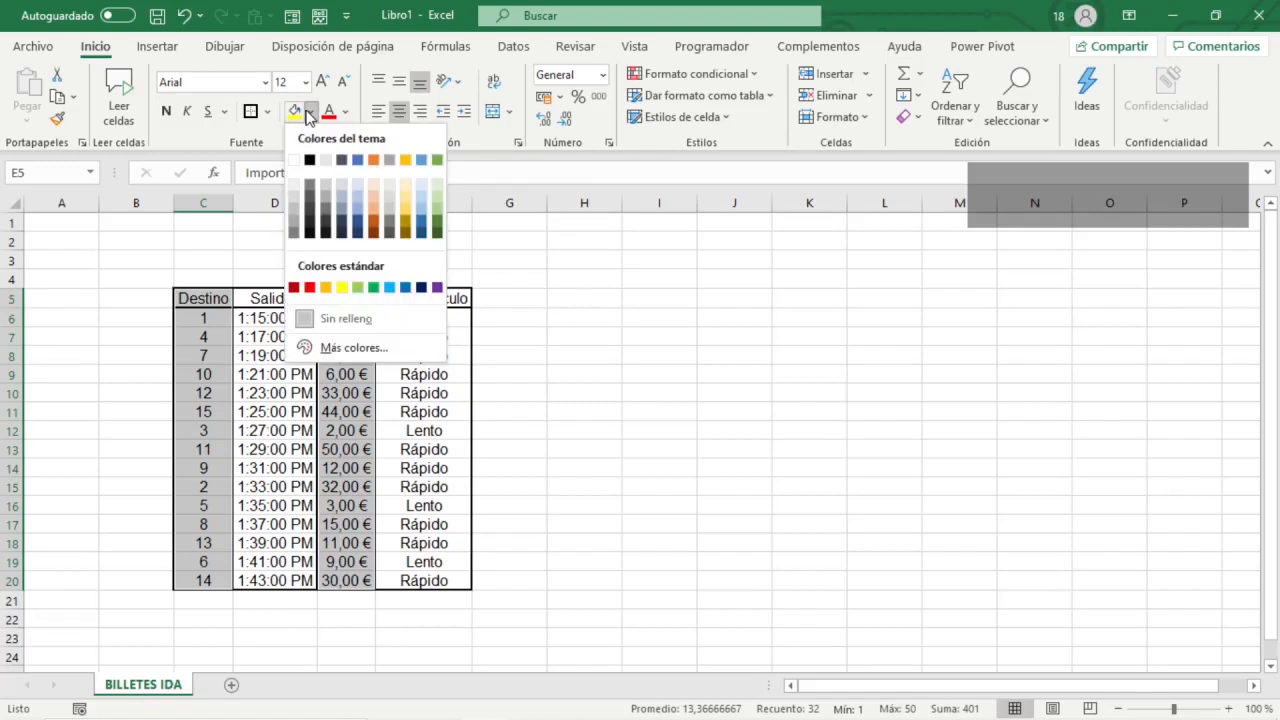
left_click(327, 196)
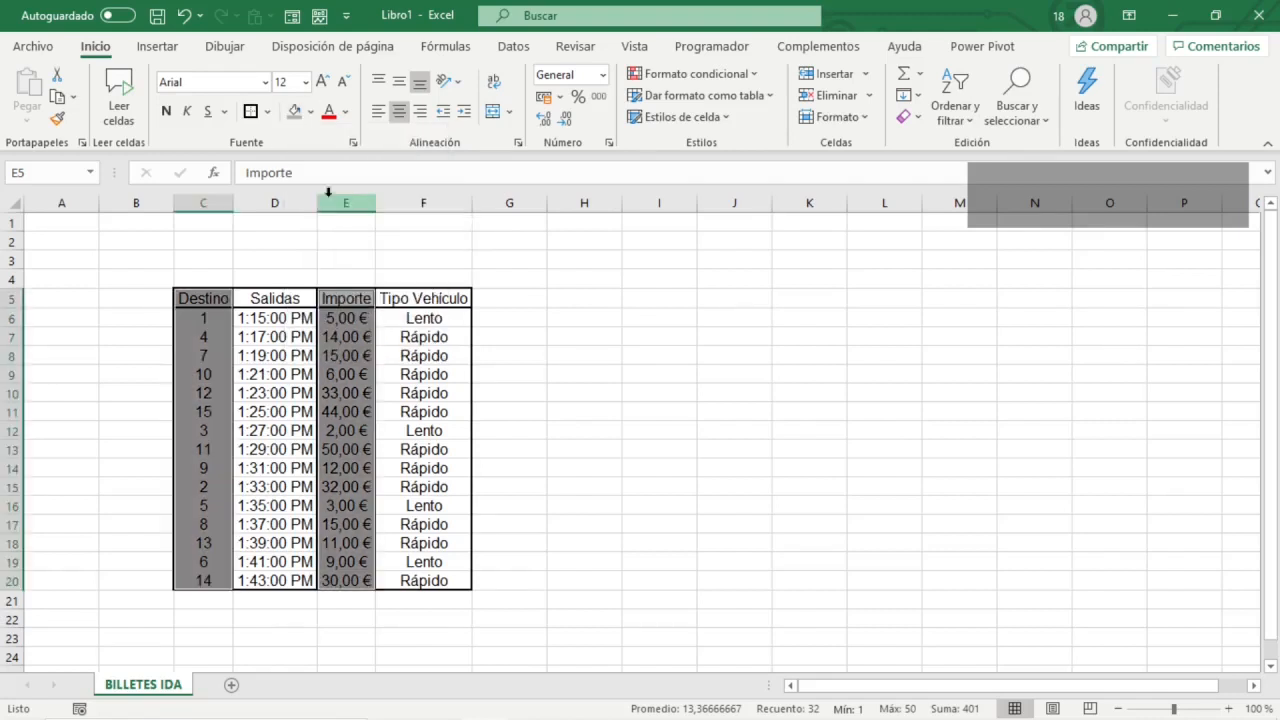
- Format the header row, row 5, in bold at font size 14
left_click(347, 336)
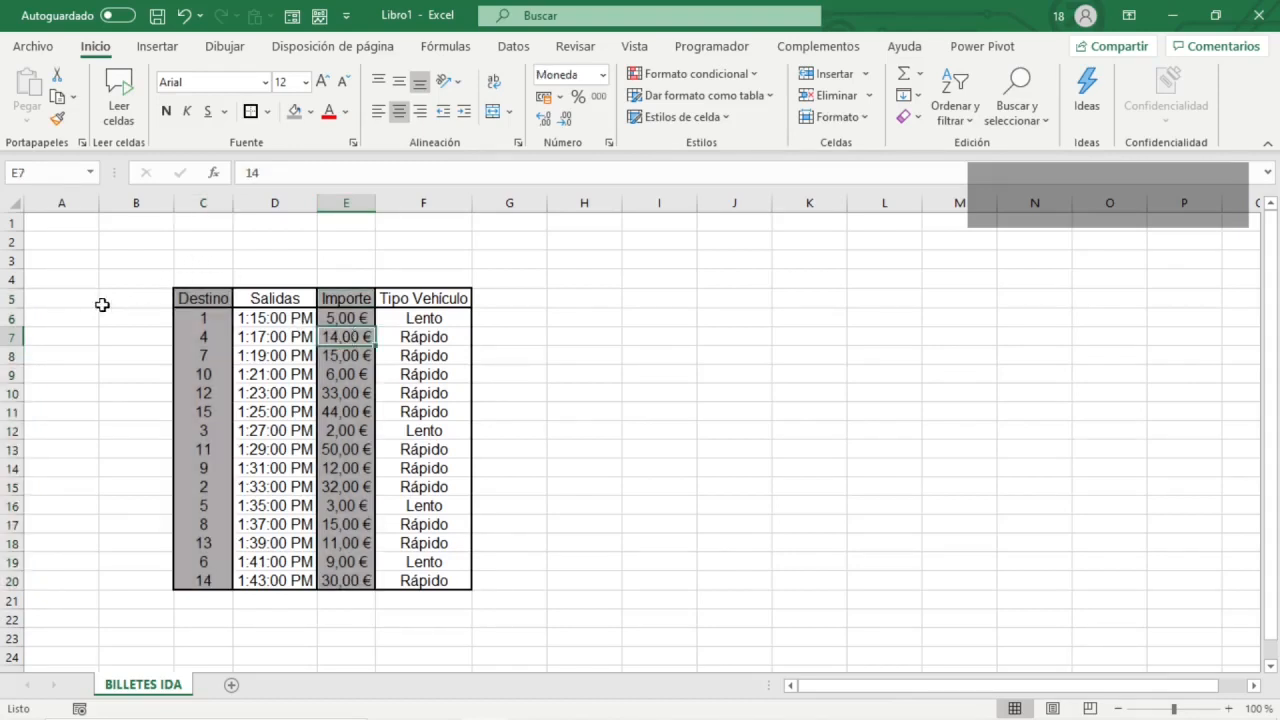
left_click(20, 300)
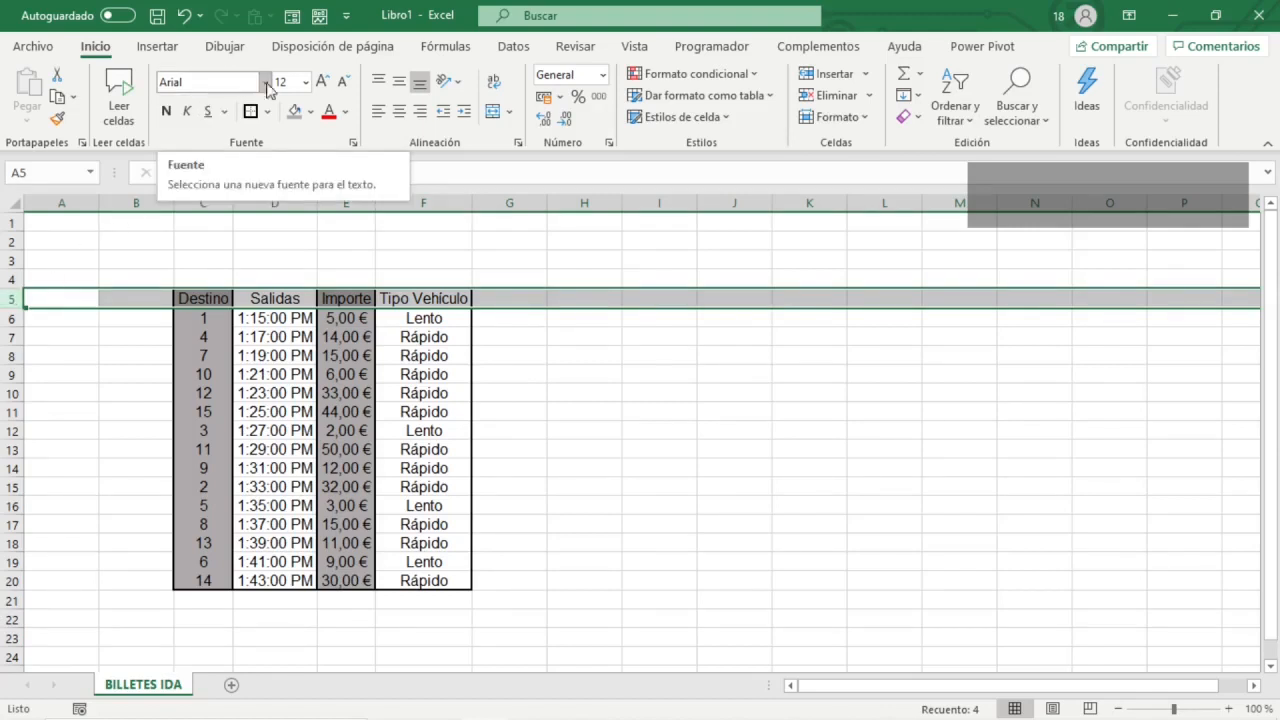
left_click(298, 84)
type("14")
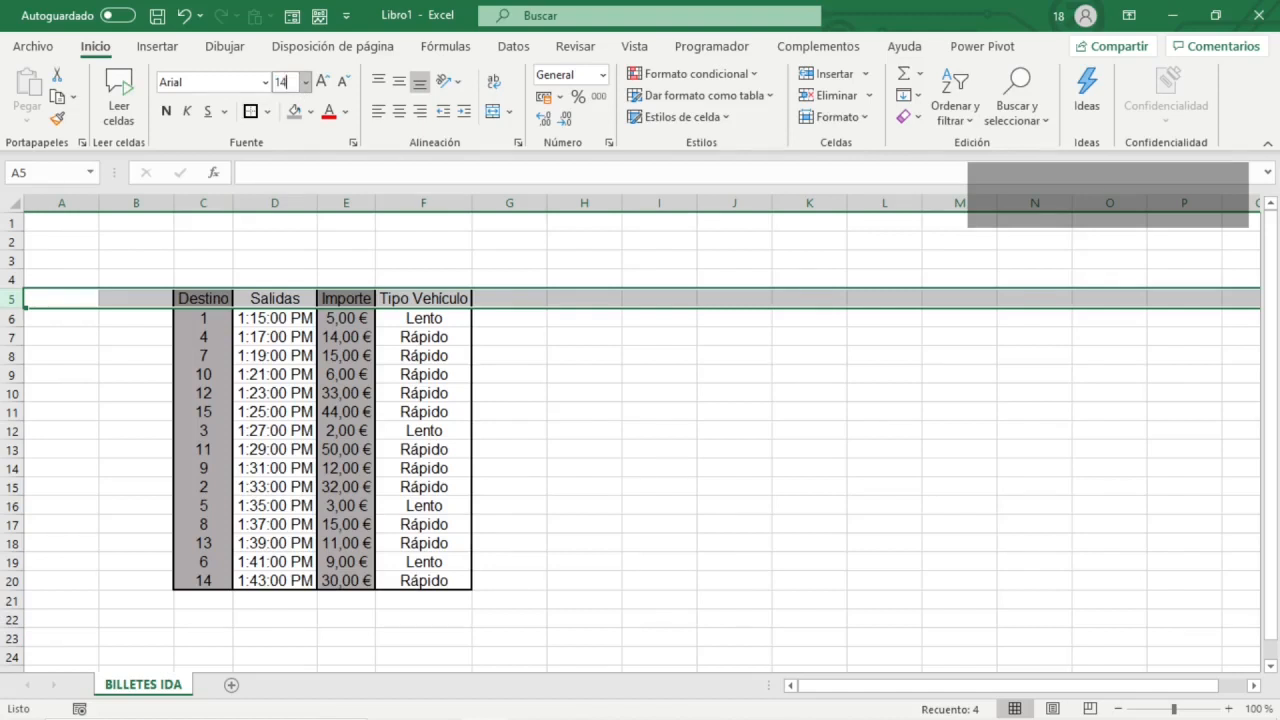
key("Return")
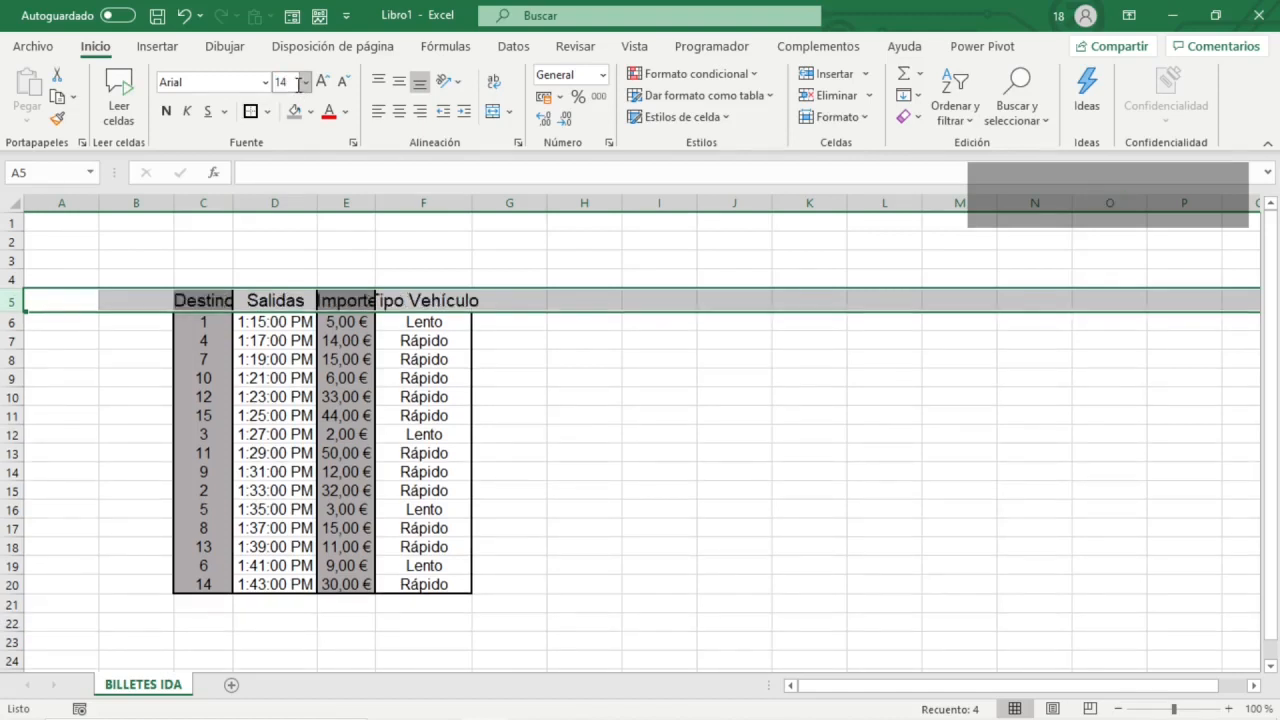
left_click(167, 111)
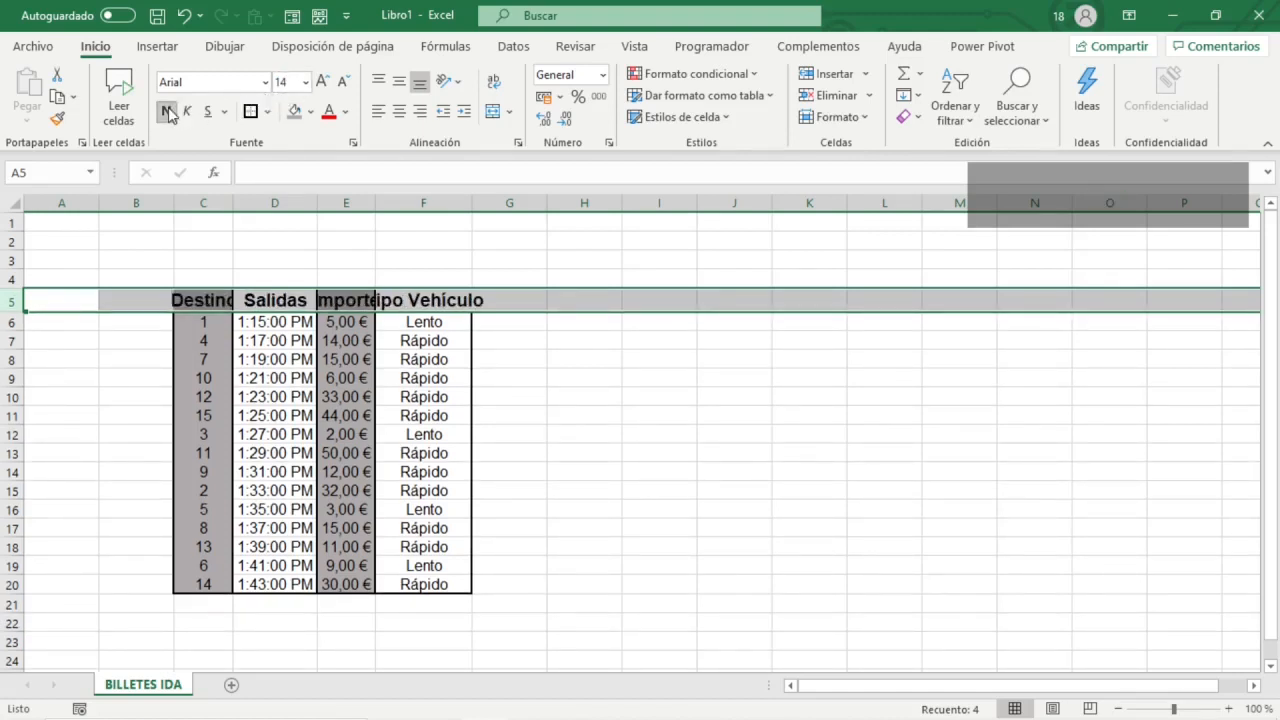
- Autofit the widths of columns C to F to the enlarged headers
left_click_drag(203, 203, 386, 192)
double_click(375, 203)
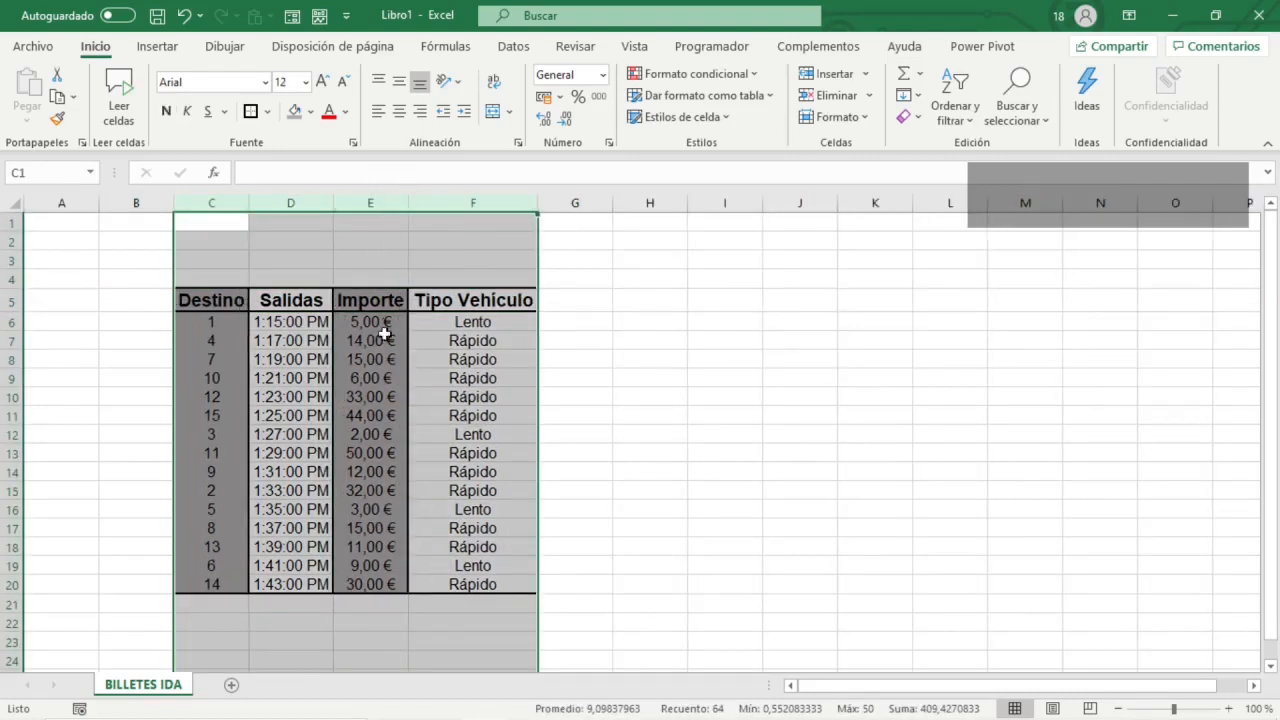
left_click(239, 327)
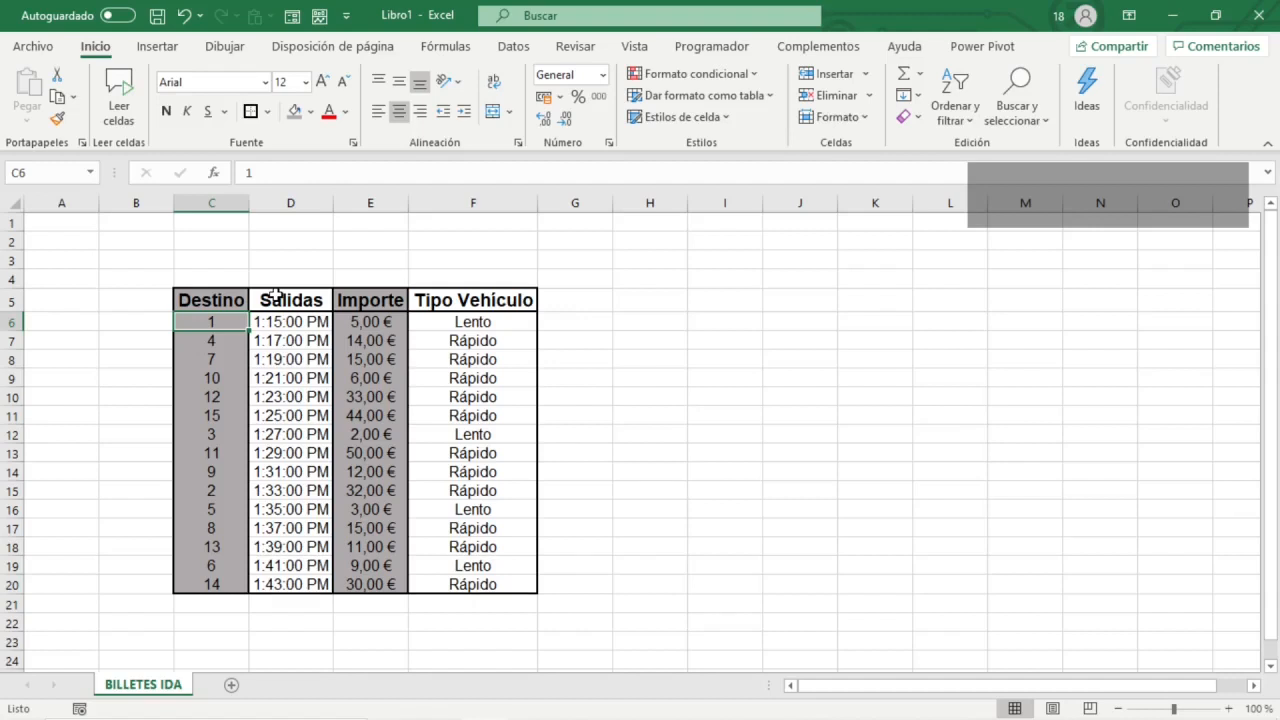
- Set the height of header row 5 to 24
left_click(10, 299)
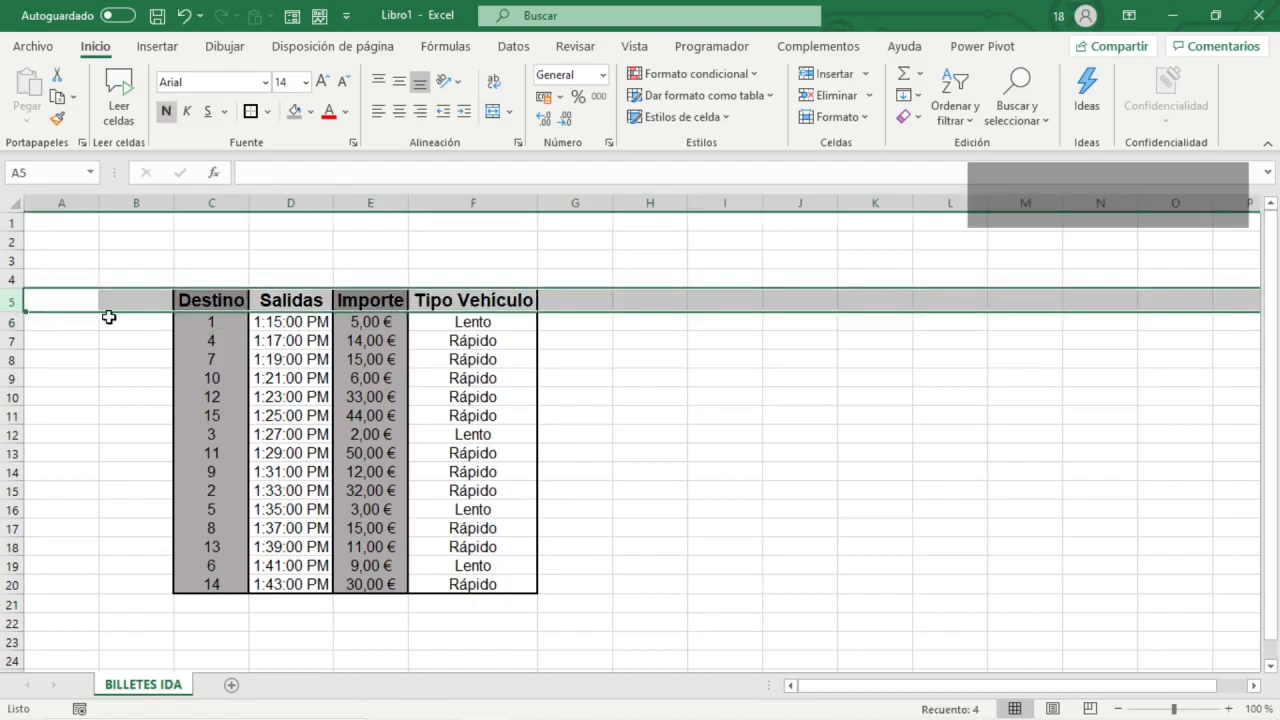
left_click(860, 118)
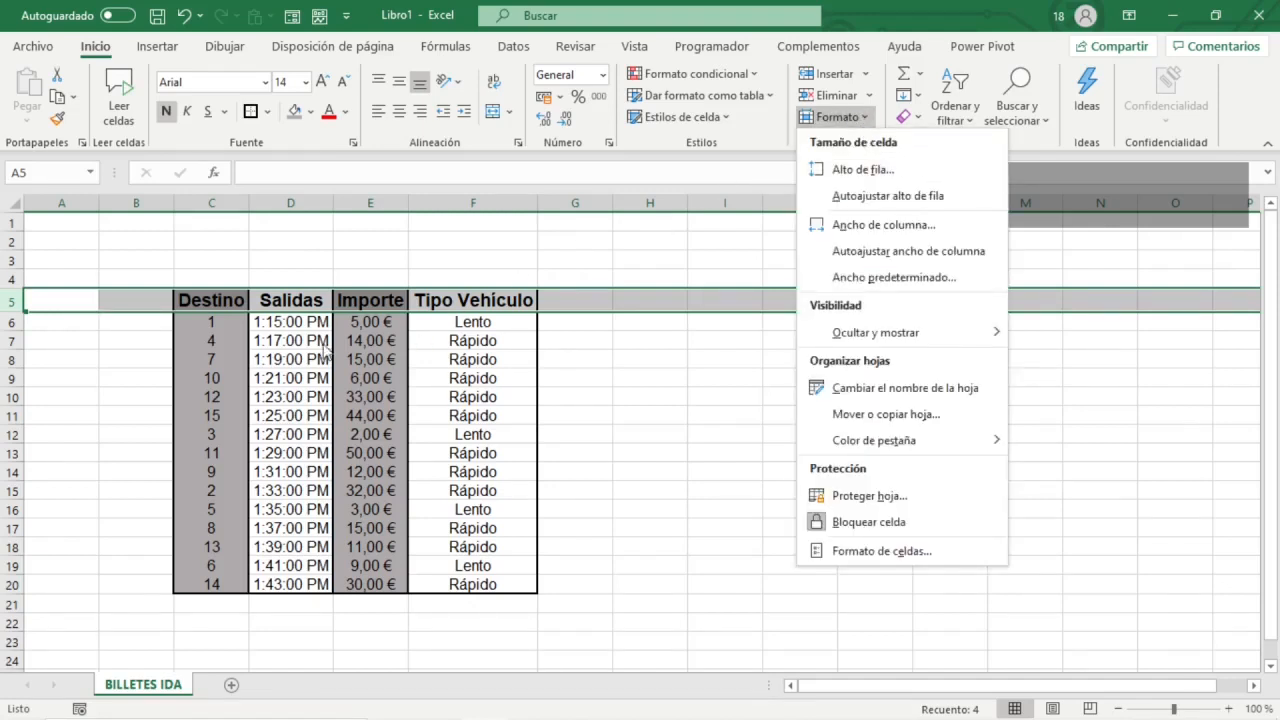
key("Escape")
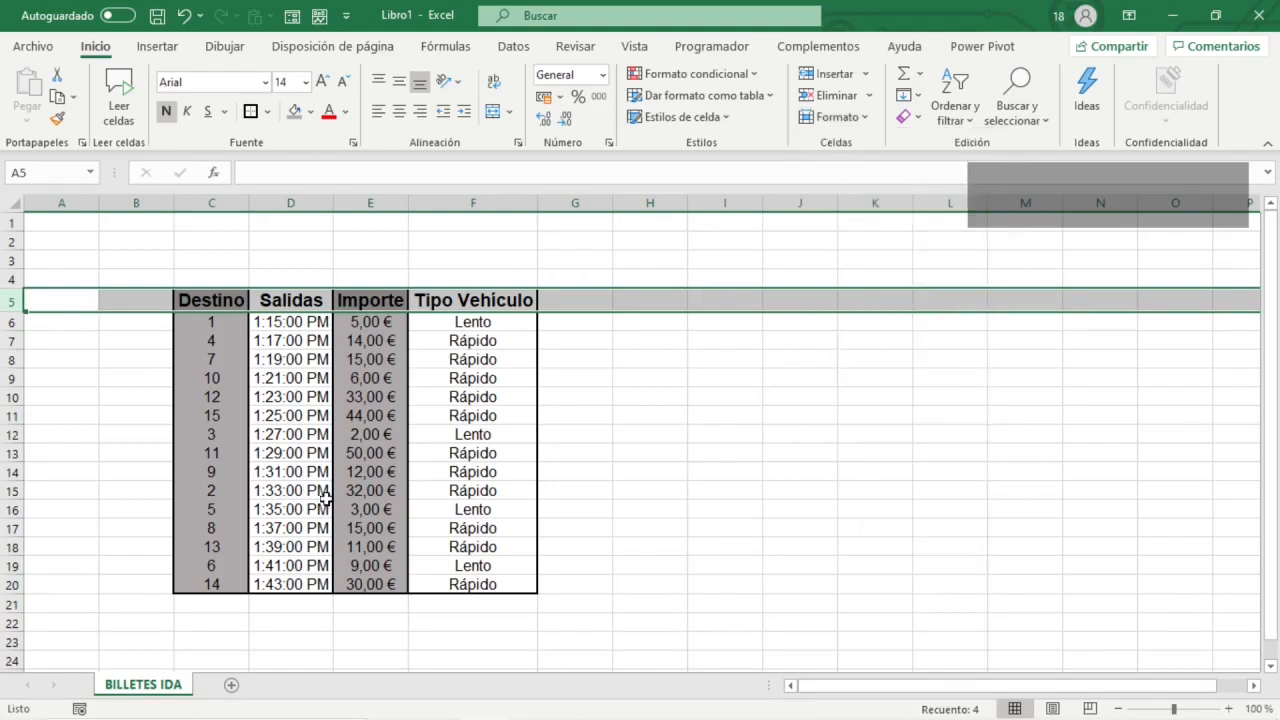
key("alt")
key("Escape")
key("alt+h")
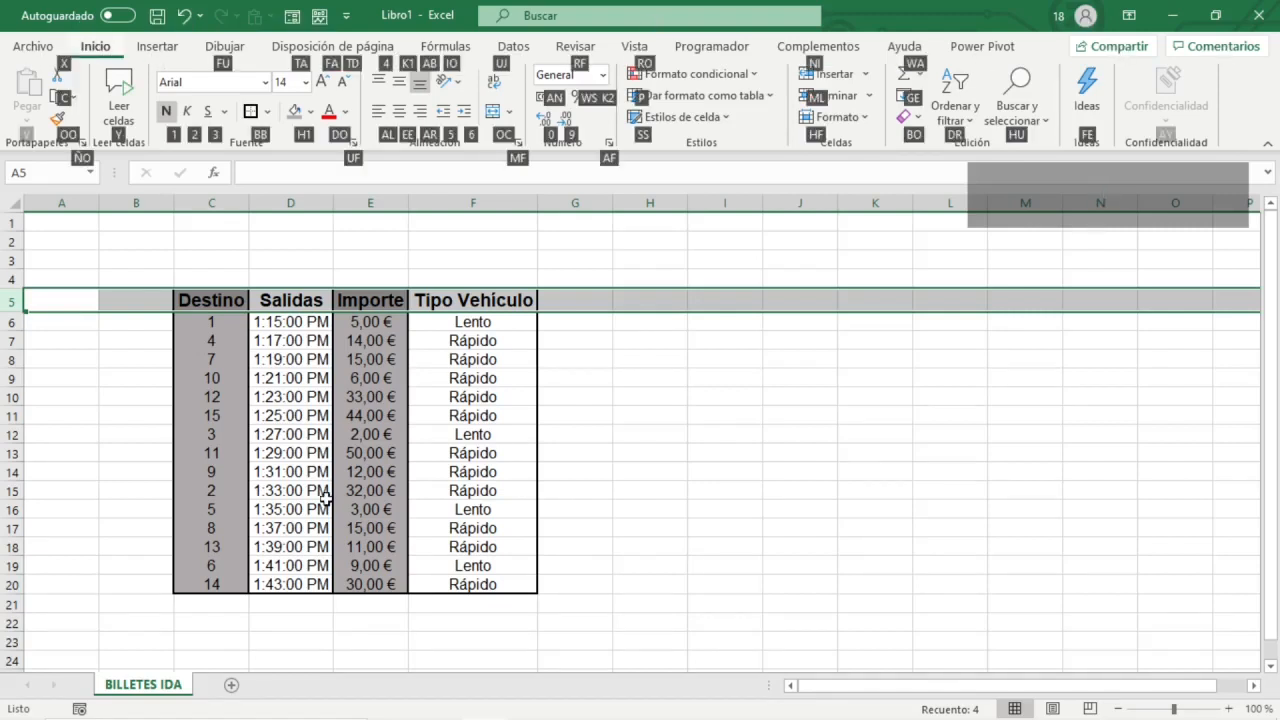
key("h")
key("f")
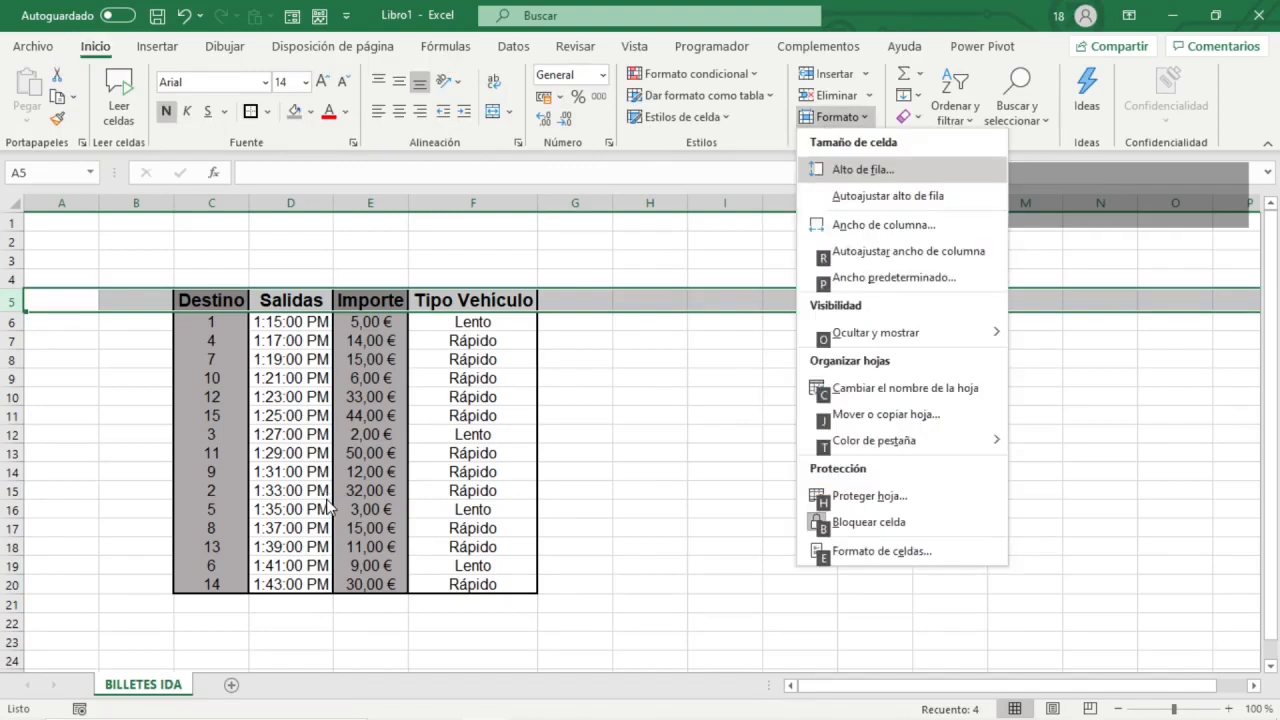
type("f")
type("24")
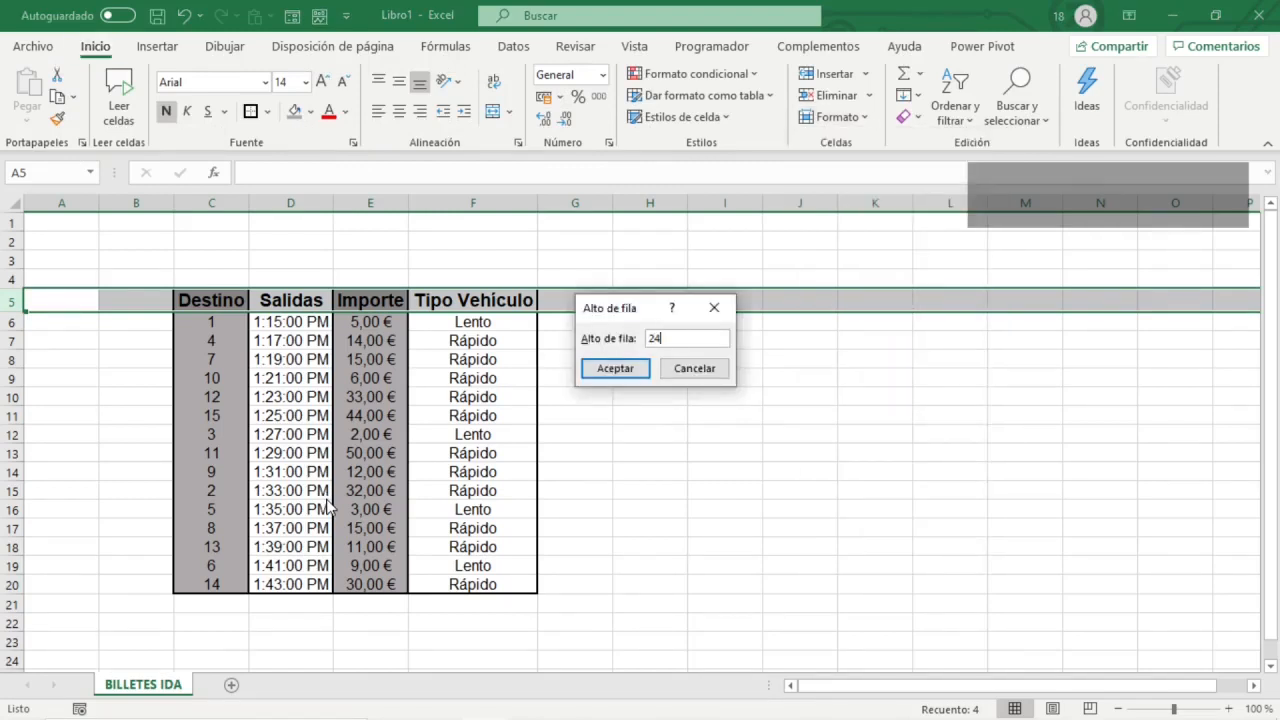
key("Return")
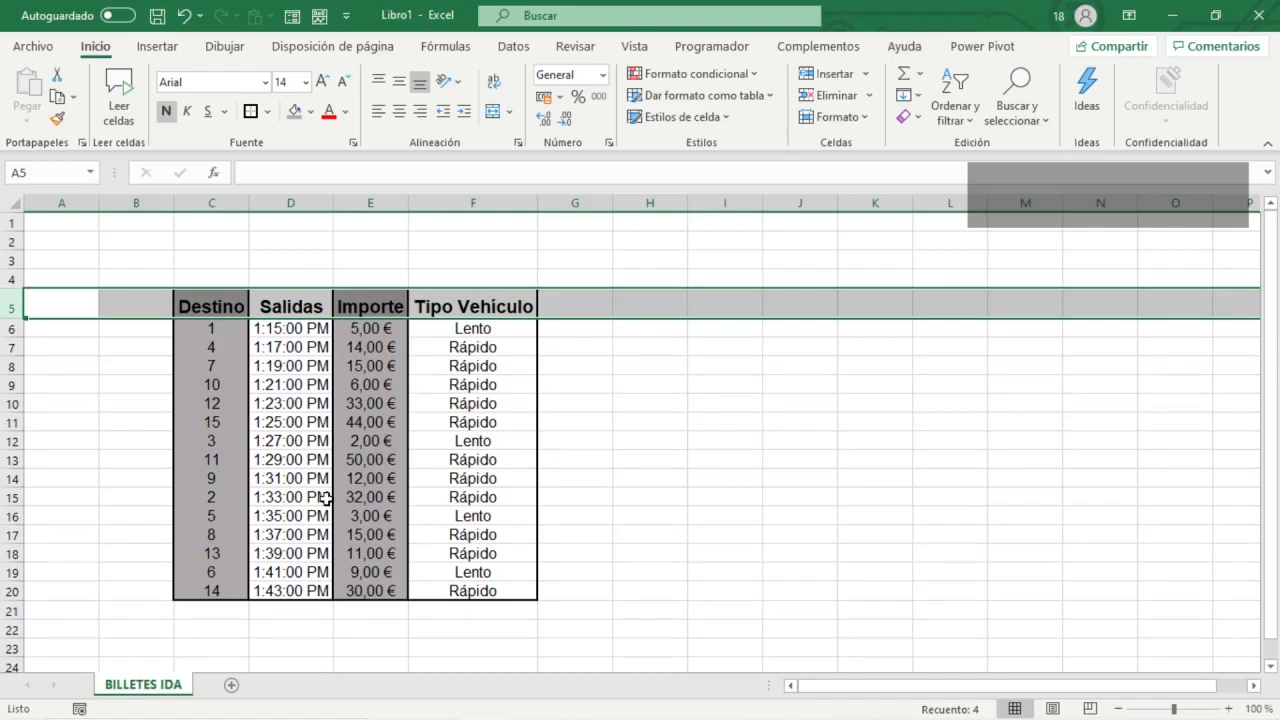
- Set the row height of the data range C6:F20 to 17
key("Down")
key("Right")
key("Right")
key("ctrl+shift+Right")
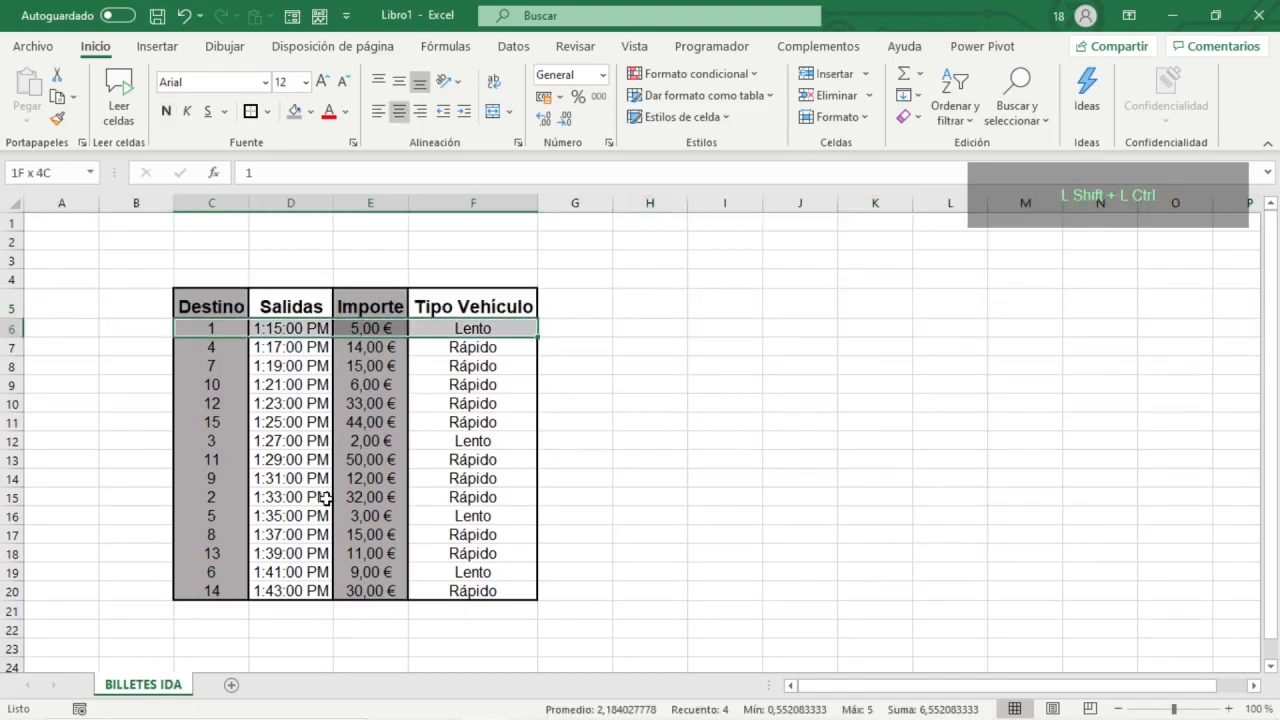
key("ctrl+shift+Down")
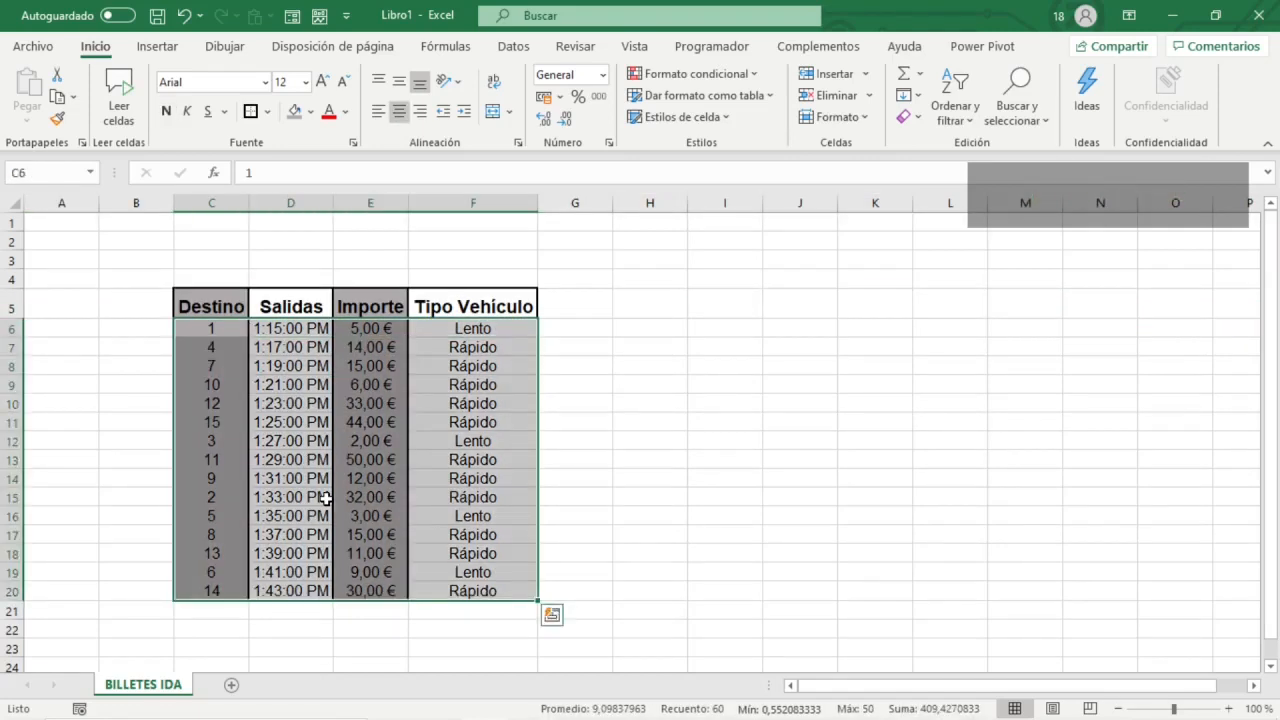
key("alt")
key("o")
key("f")
key("o")
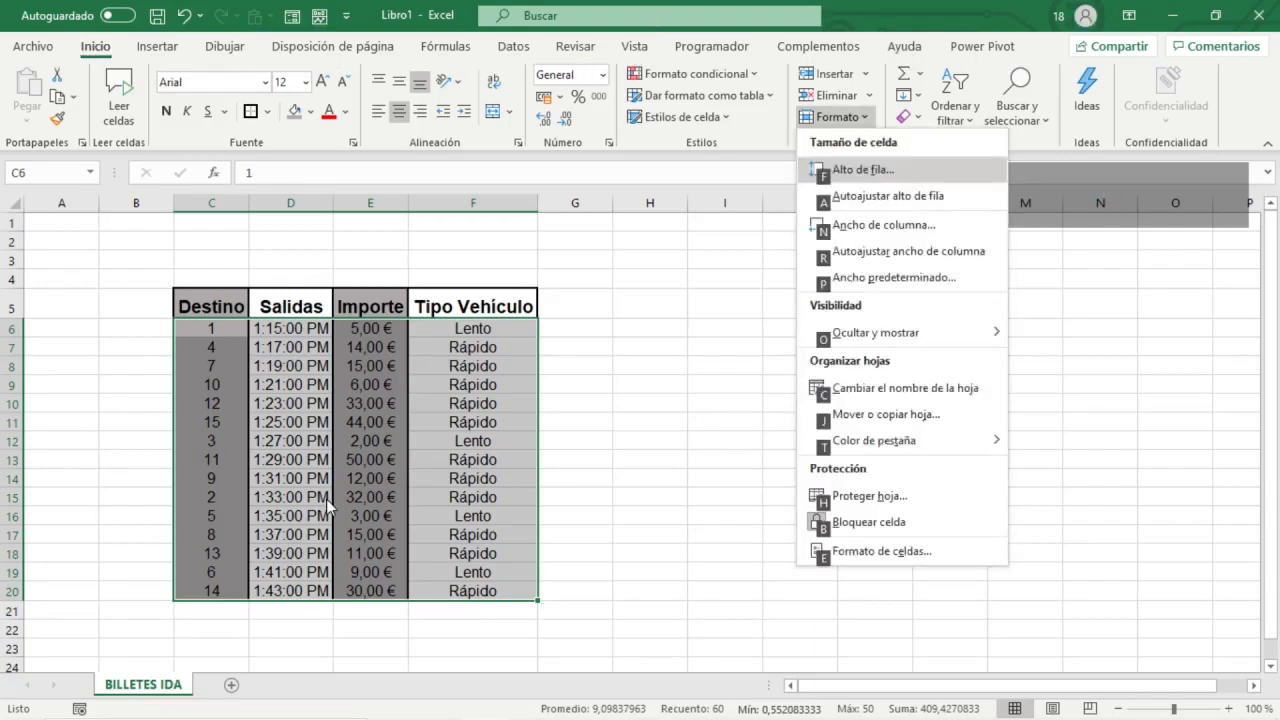
type("f")
type("17")
key("Return")
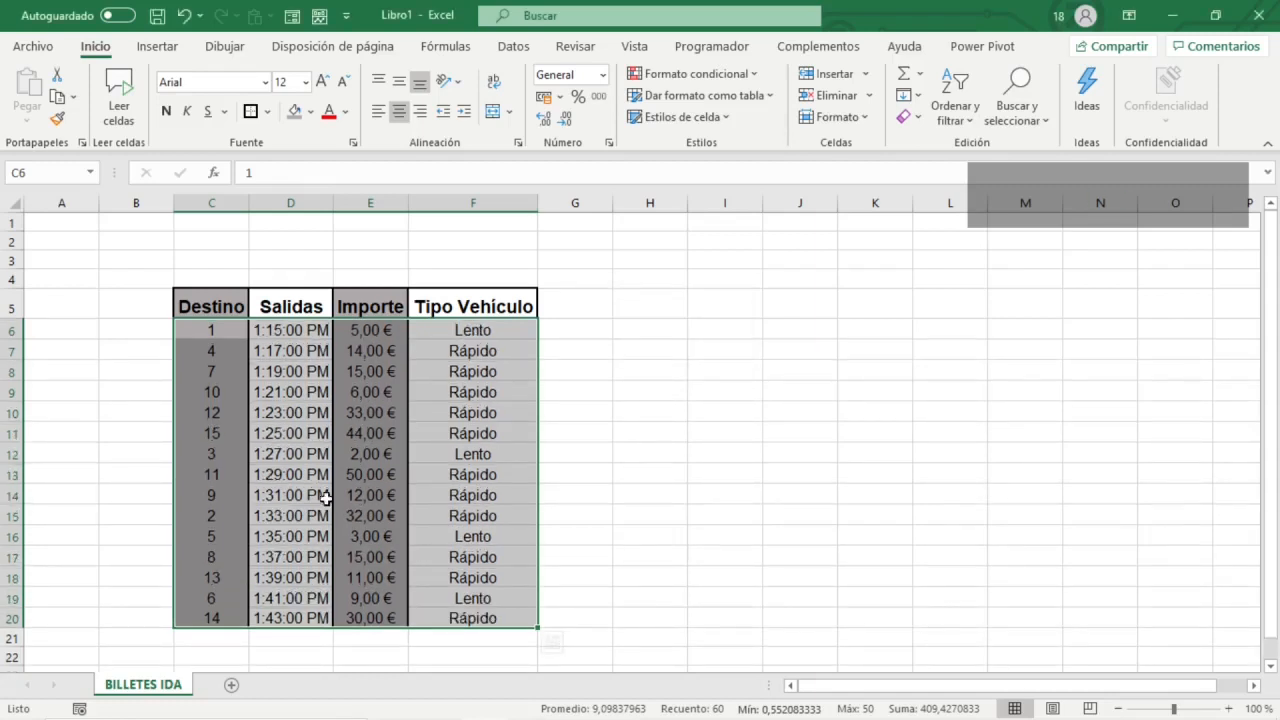
key("Down")
key("Down")
key("Down")
key("Down")
key("Down")
key("Down")
key("Down")
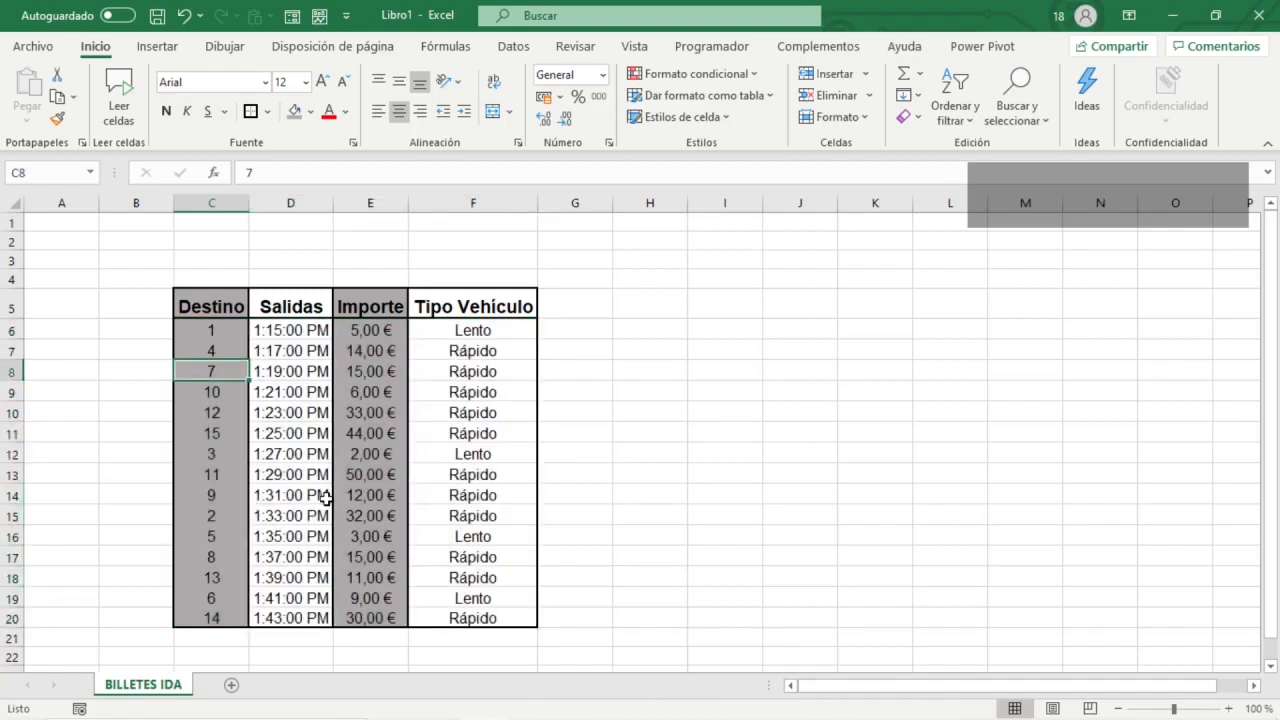
key("Down")
key("Down")
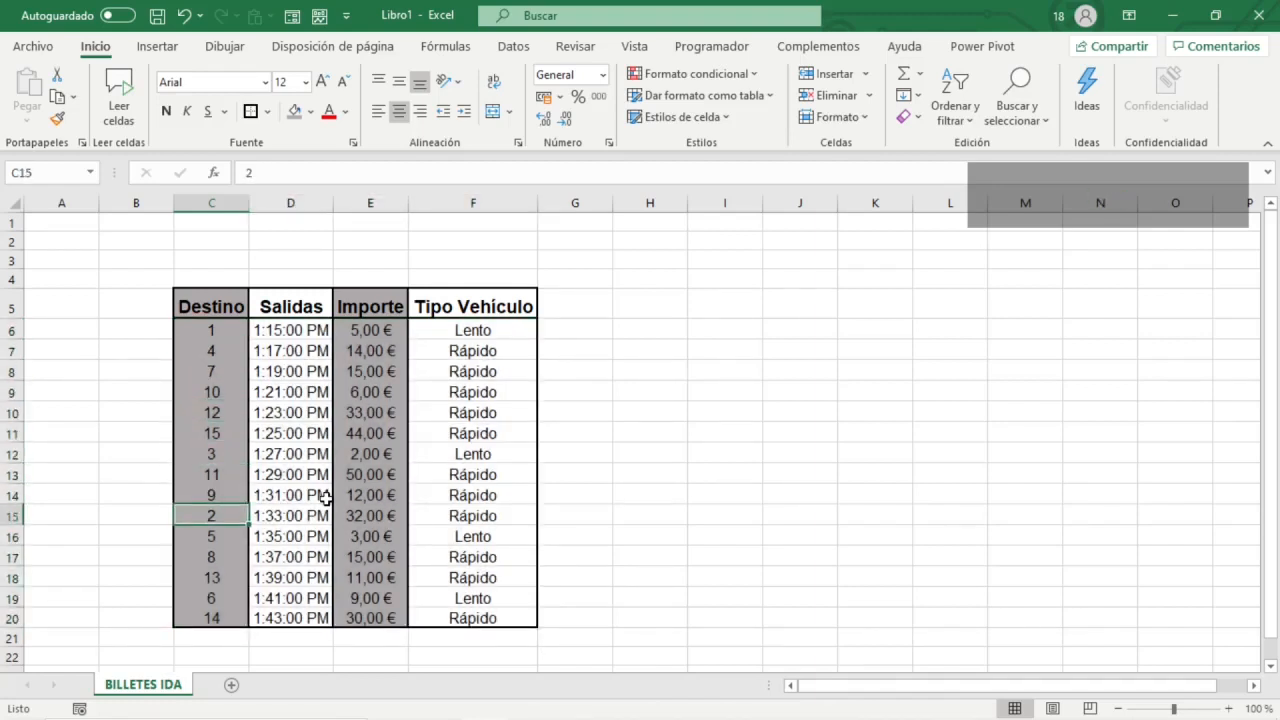
- Select the Salidas and Importe columns with their headers, D5:E20
scroll(326, 497, "right", 1)
left_click(218, 307)
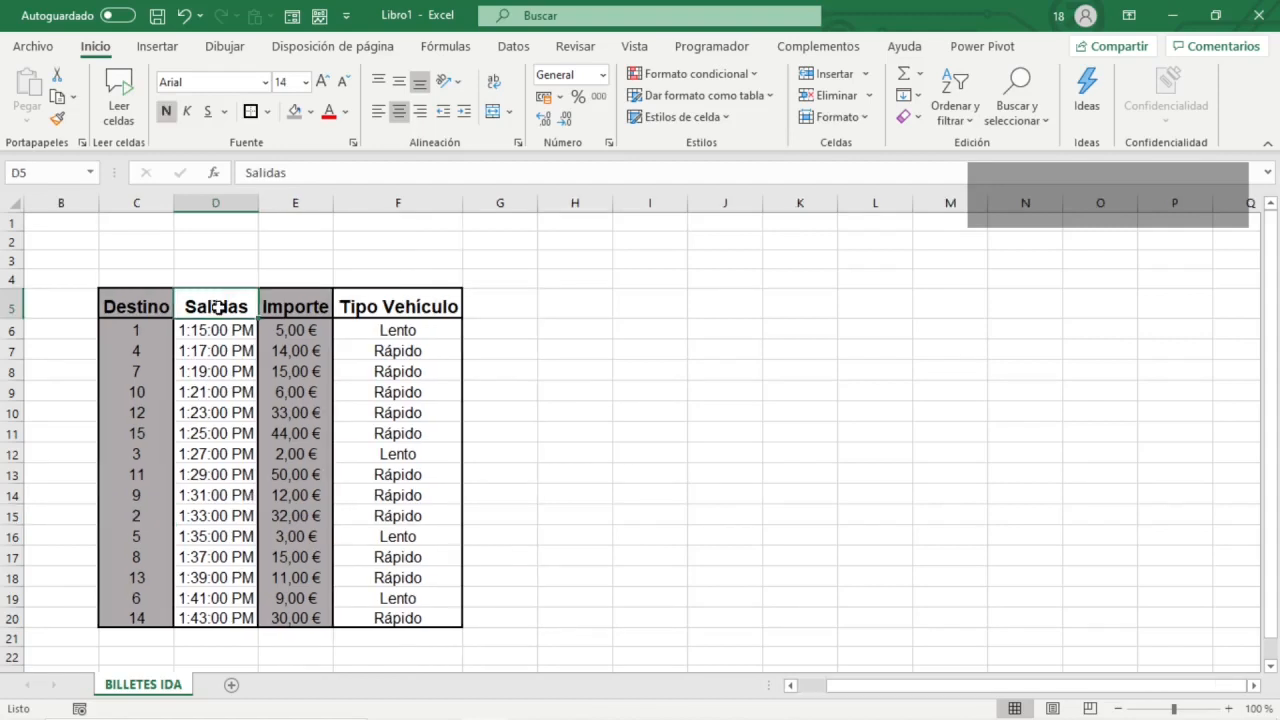
left_click_drag(218, 307, 271, 618)
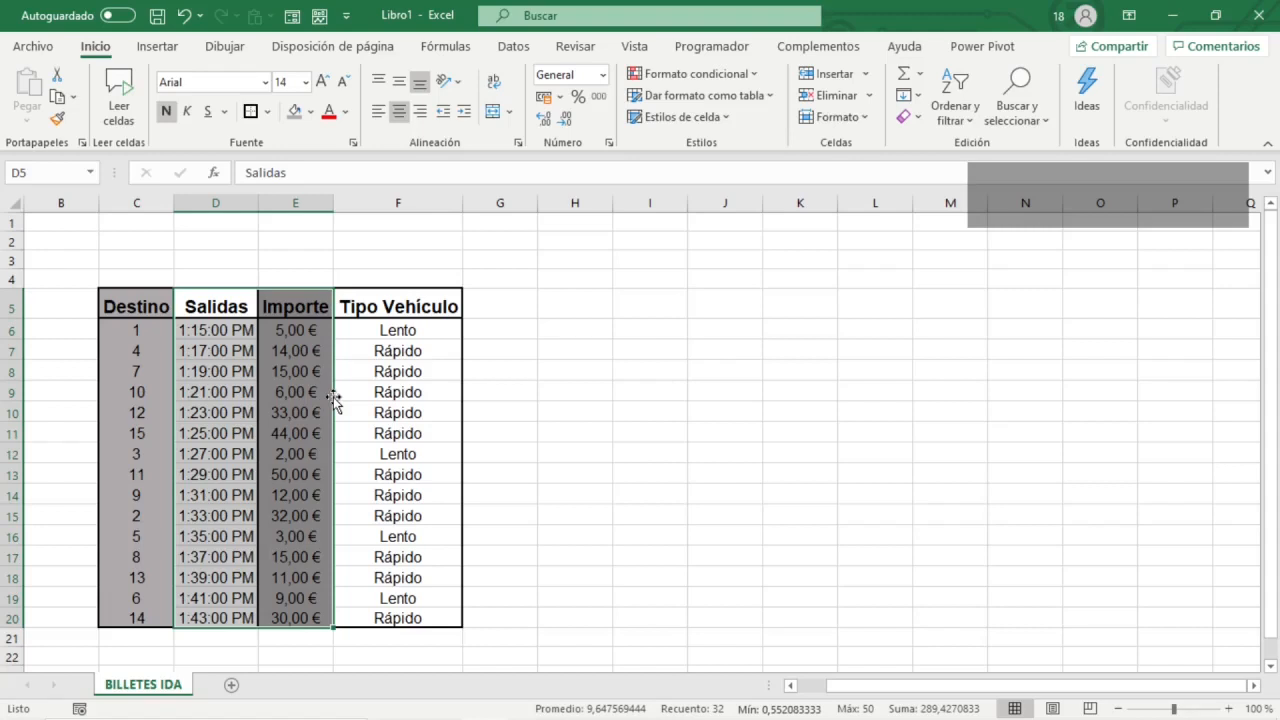
- Create a default chart on its own sheet from the selected Salidas and Importe data, and delete that chart sheet
key("F11")
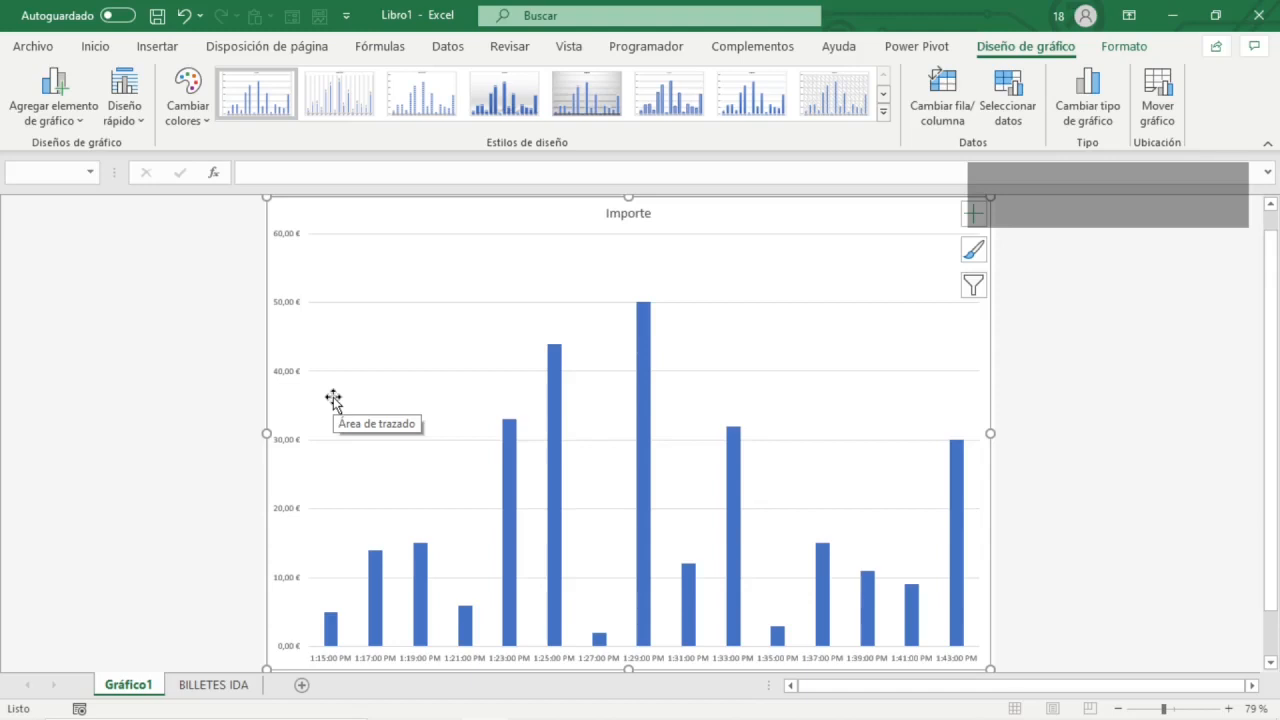
right_click(143, 686)
left_click(251, 452)
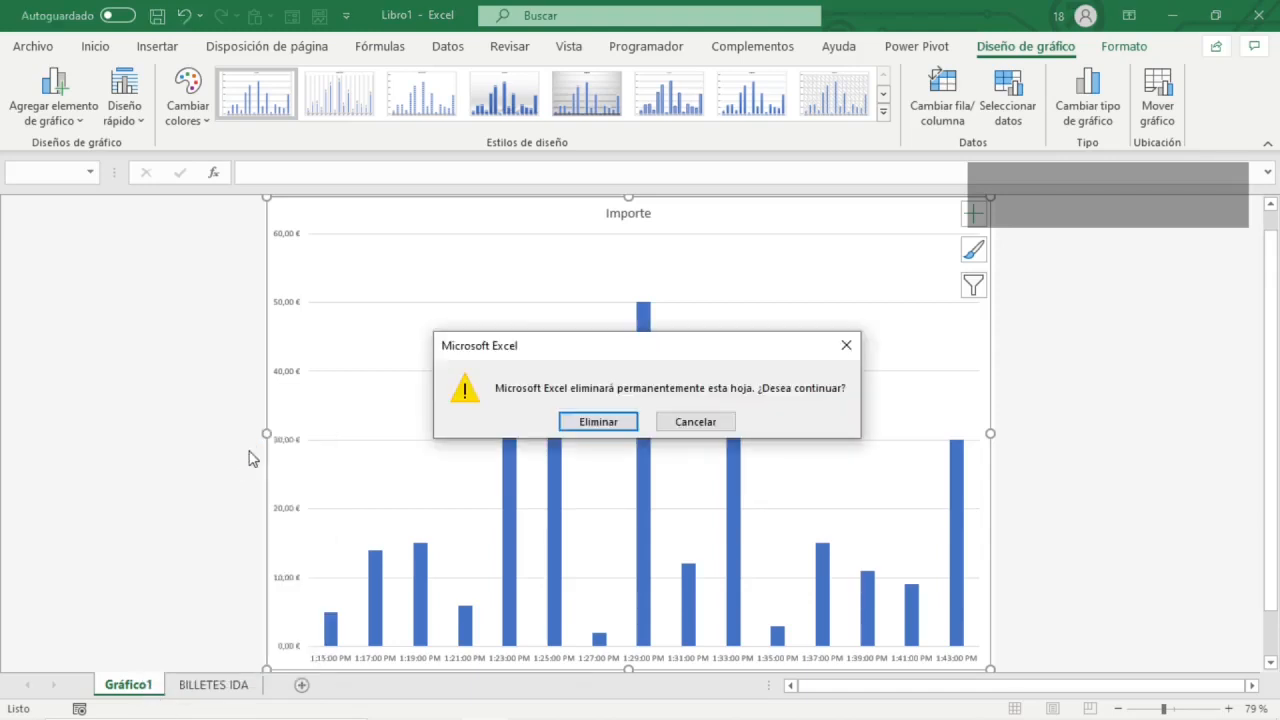
left_click(585, 428)
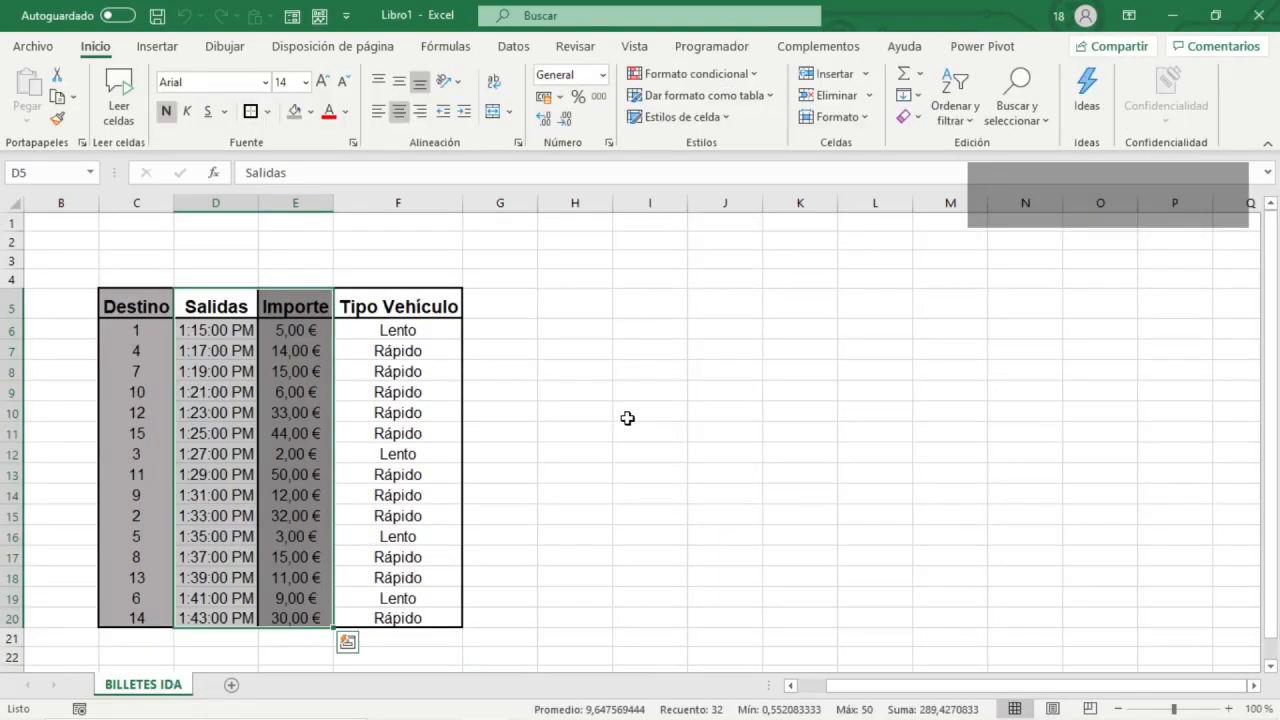
- Insert a 2-D clustered bar chart from the selected Salidas and Importe data on the BILLETES IDA sheet
left_click(158, 47)
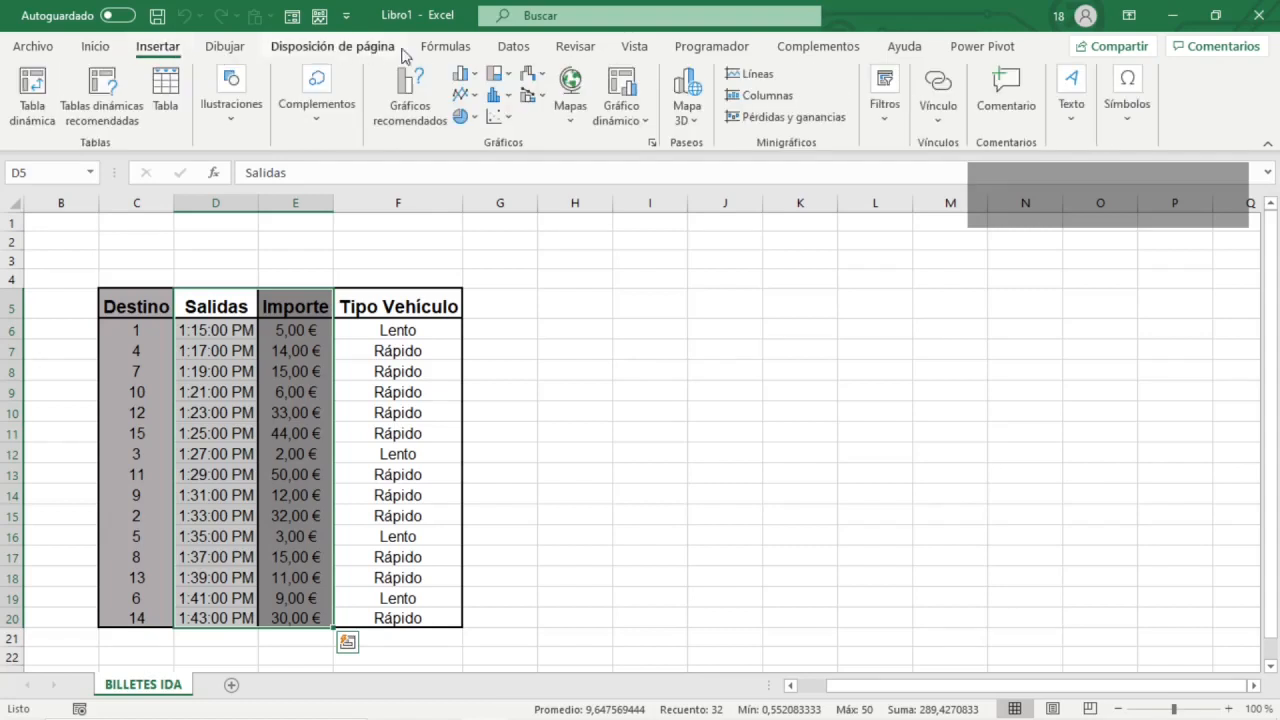
left_click(474, 78)
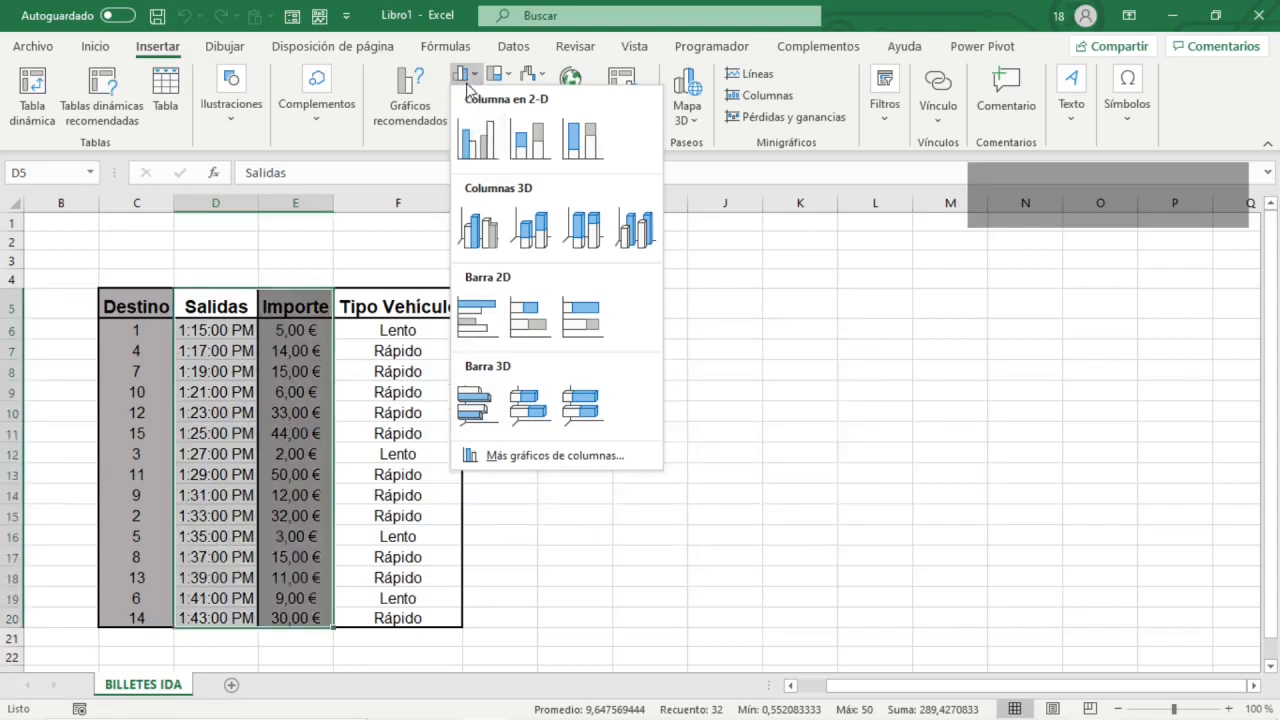
left_click(480, 316)
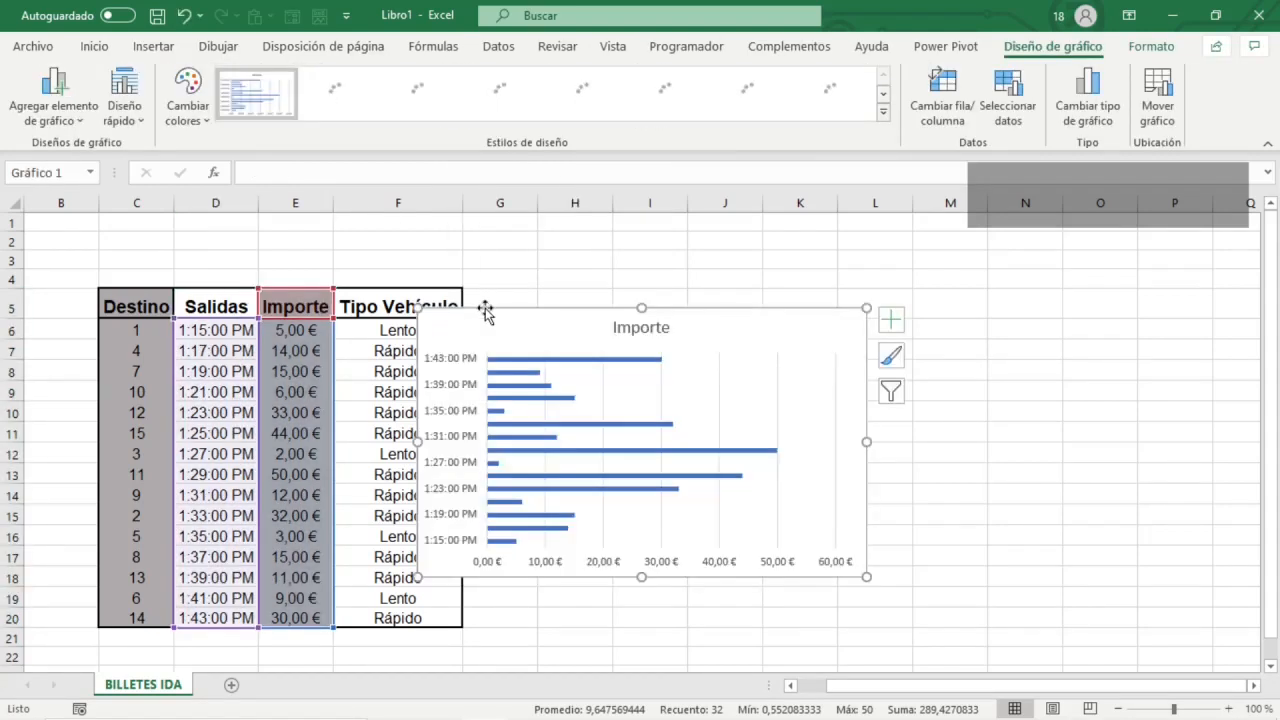
- Move the bar chart clear of the table and enlarge it to span about G4 to N20
left_click_drag(608, 314, 634, 286)
left_click_drag(1103, 689, 1062, 692)
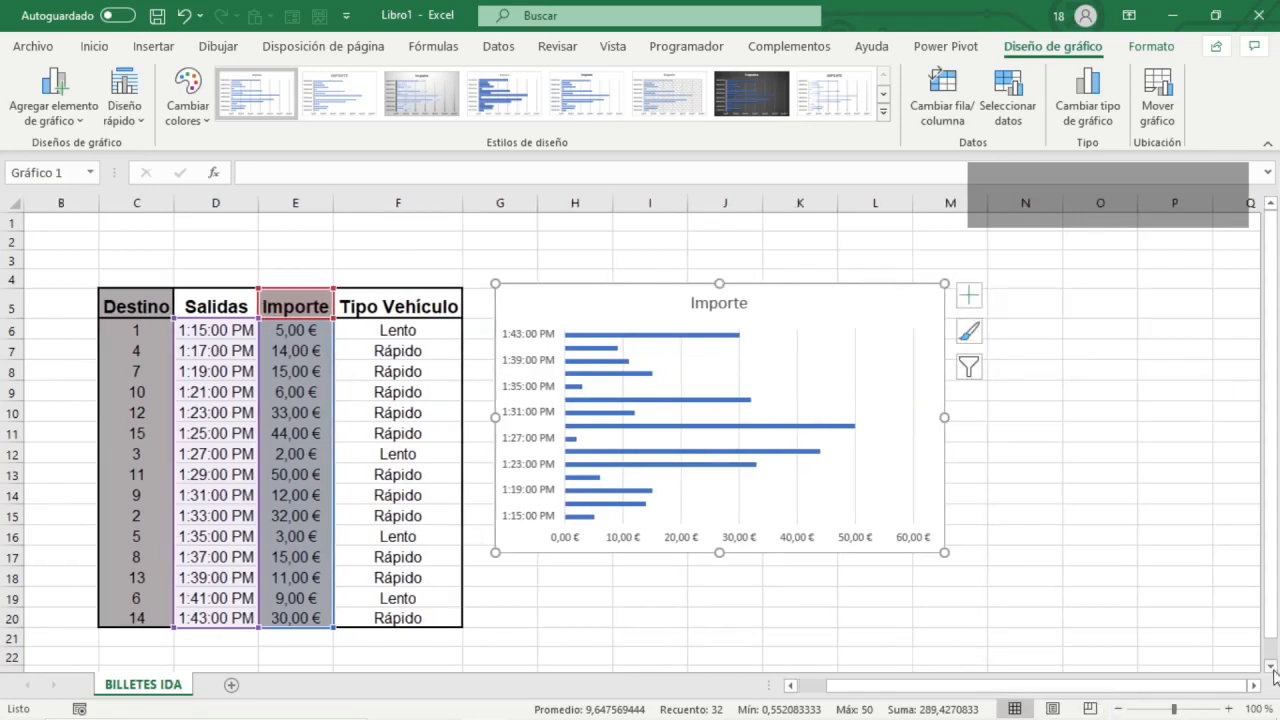
left_click(1256, 687)
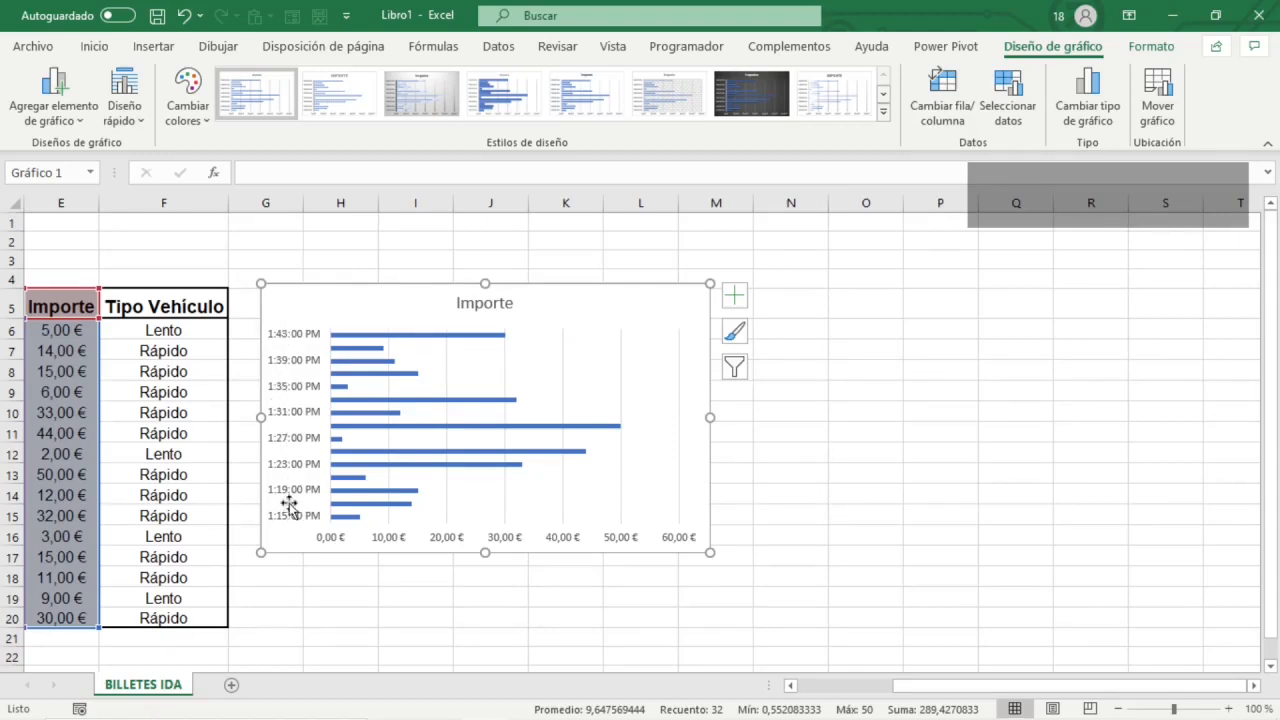
left_click_drag(710, 552, 811, 632)
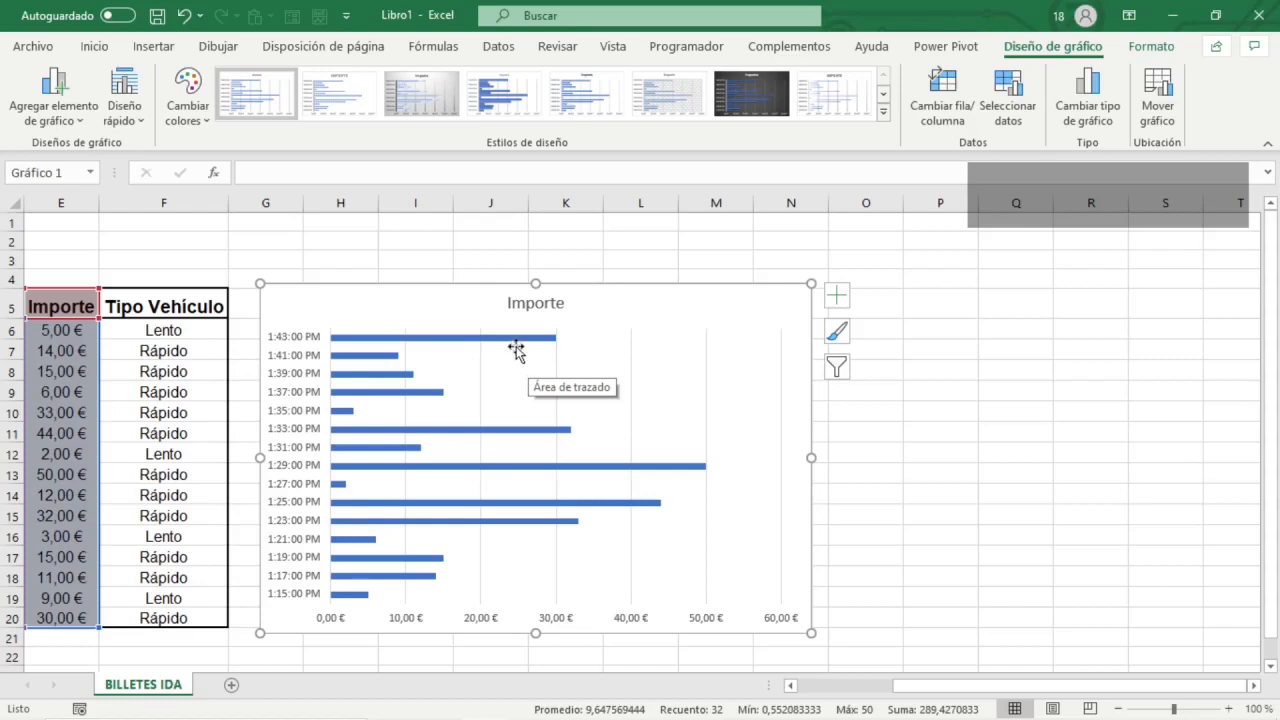
- Change the bar chart's title to "Salida / Importe"
left_click(539, 303)
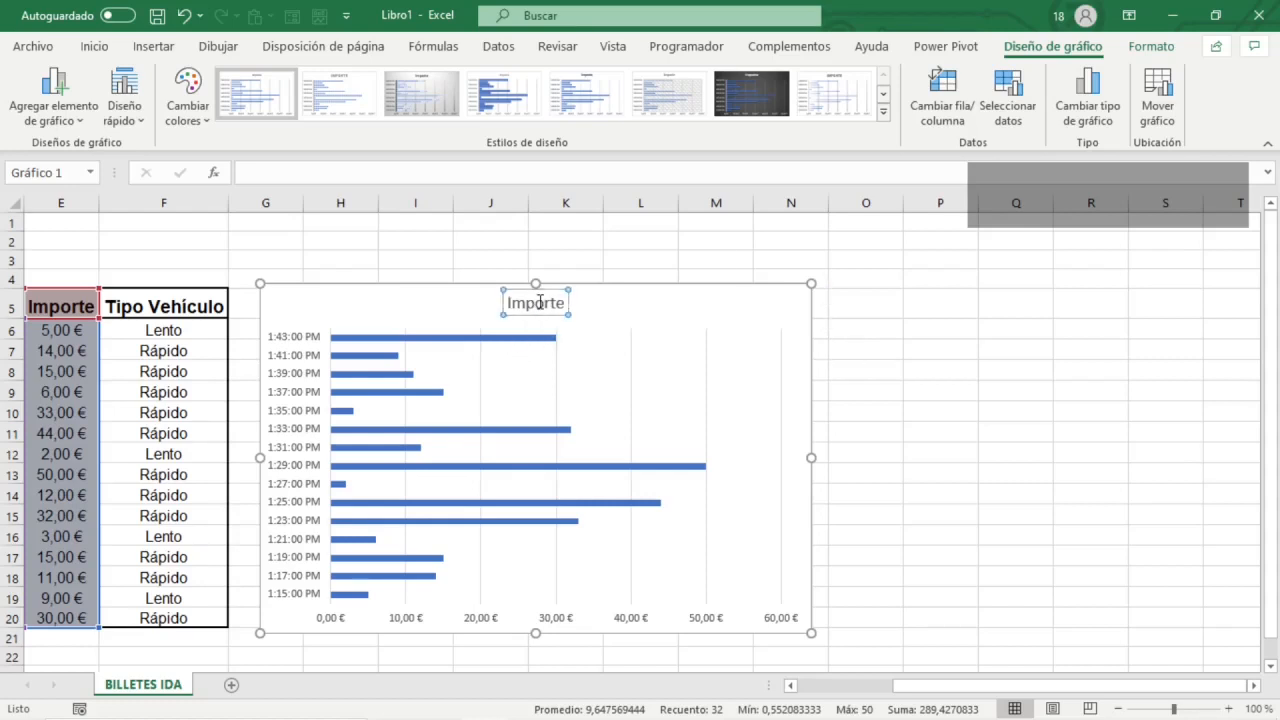
double_click(539, 303)
type("S")
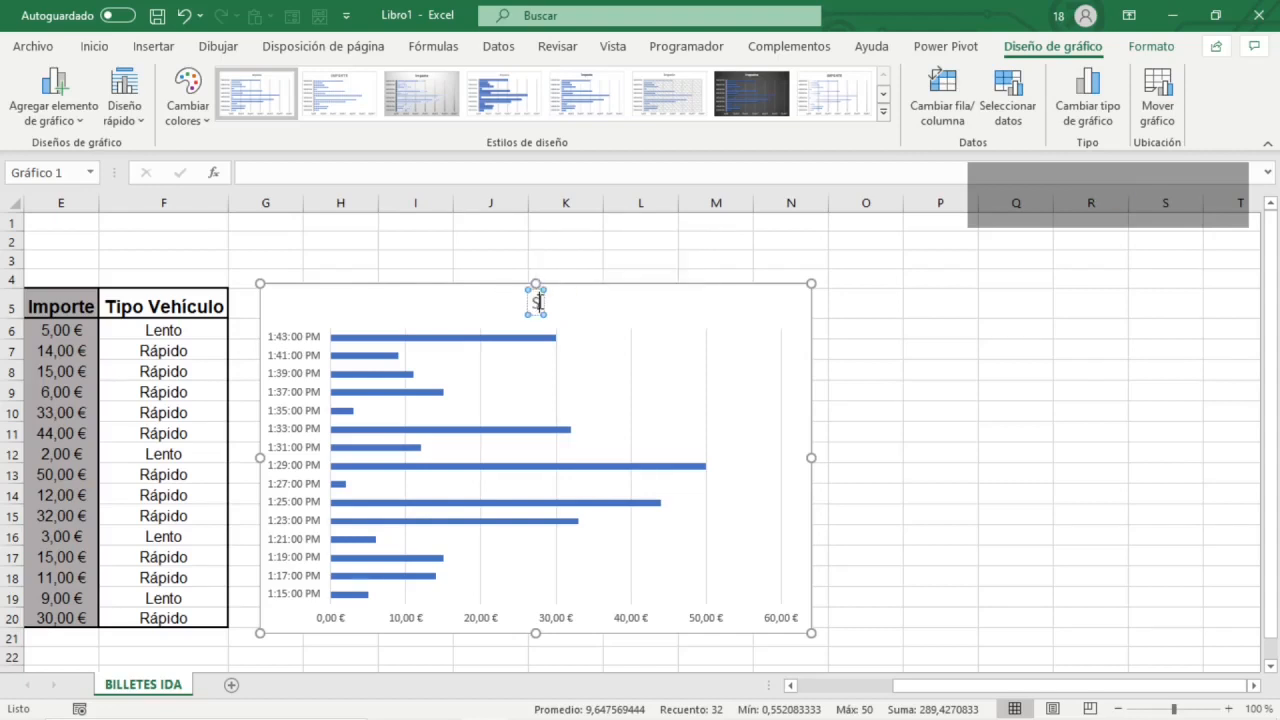
type("alida / Importe")
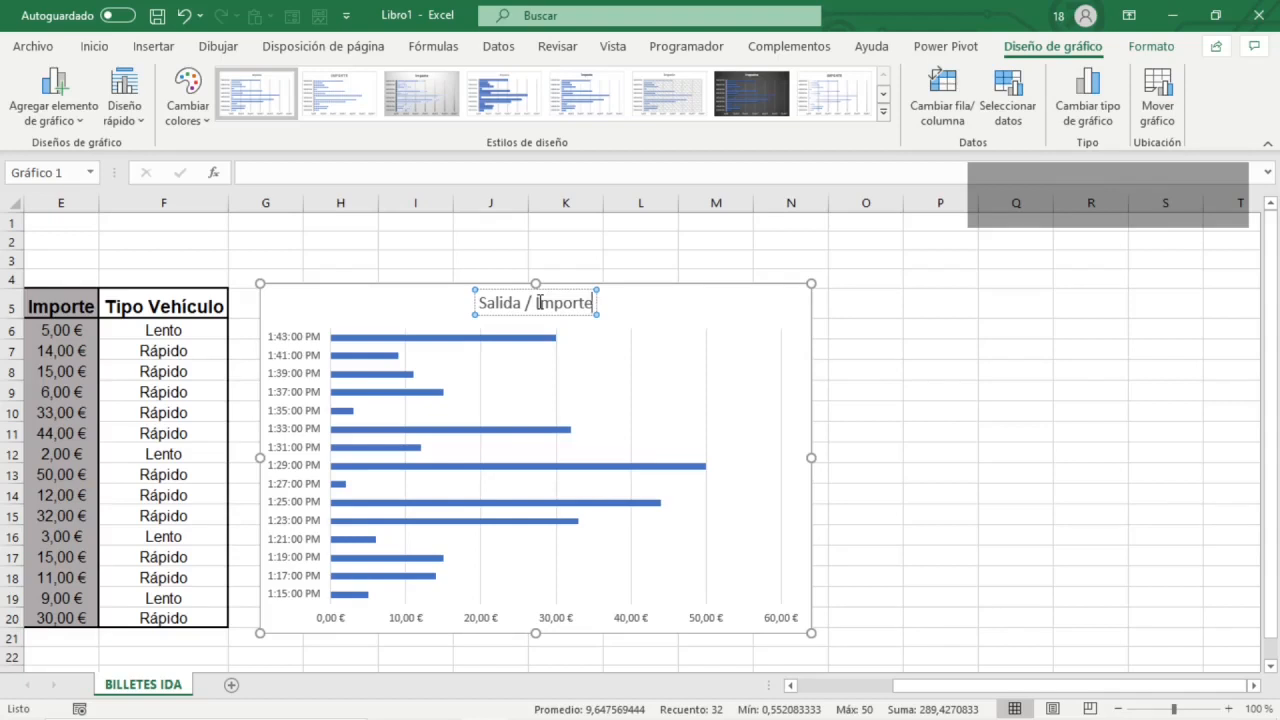
- Format the chart title text as Times New Roman in bold (Negrita)
triple_click(538, 302)
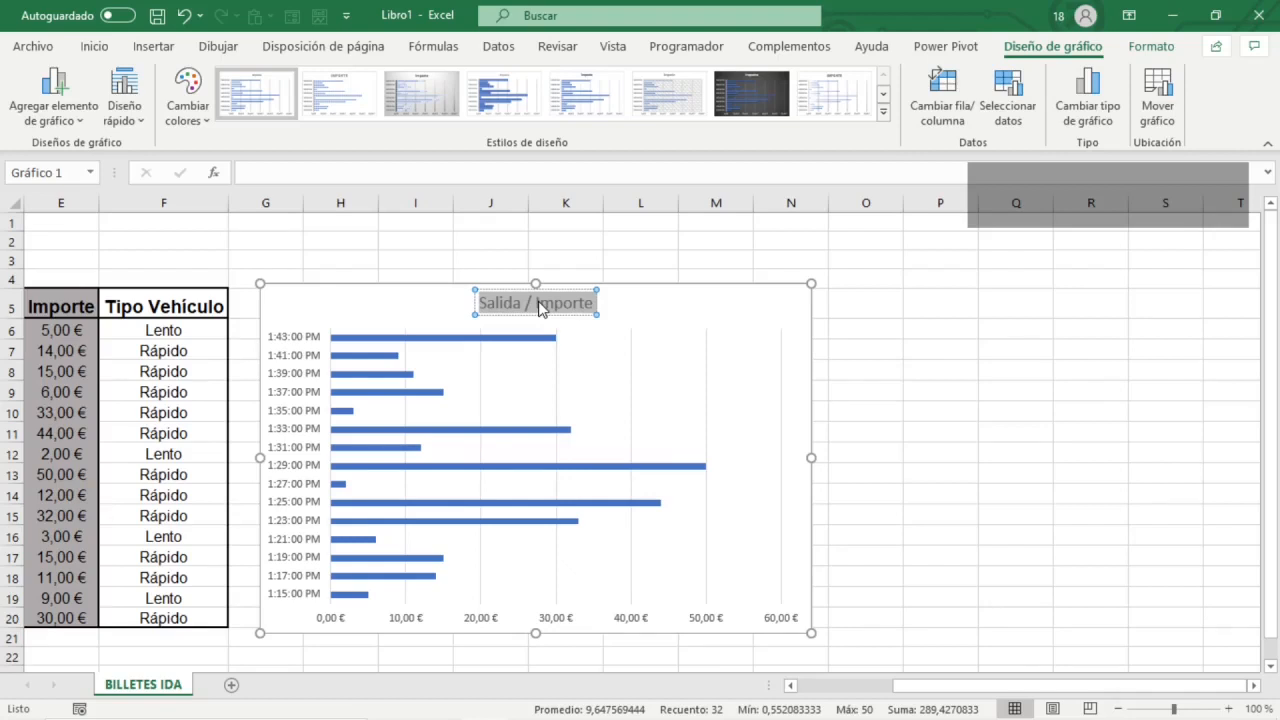
right_click(538, 308)
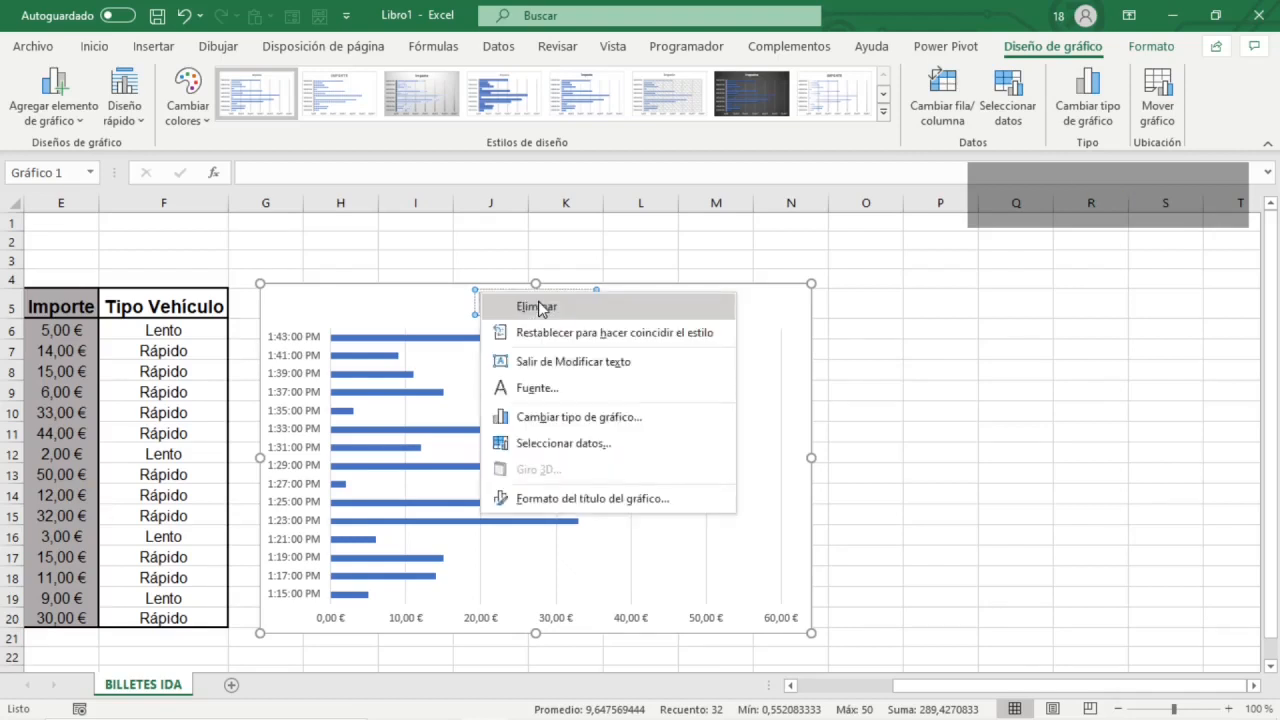
key("n")
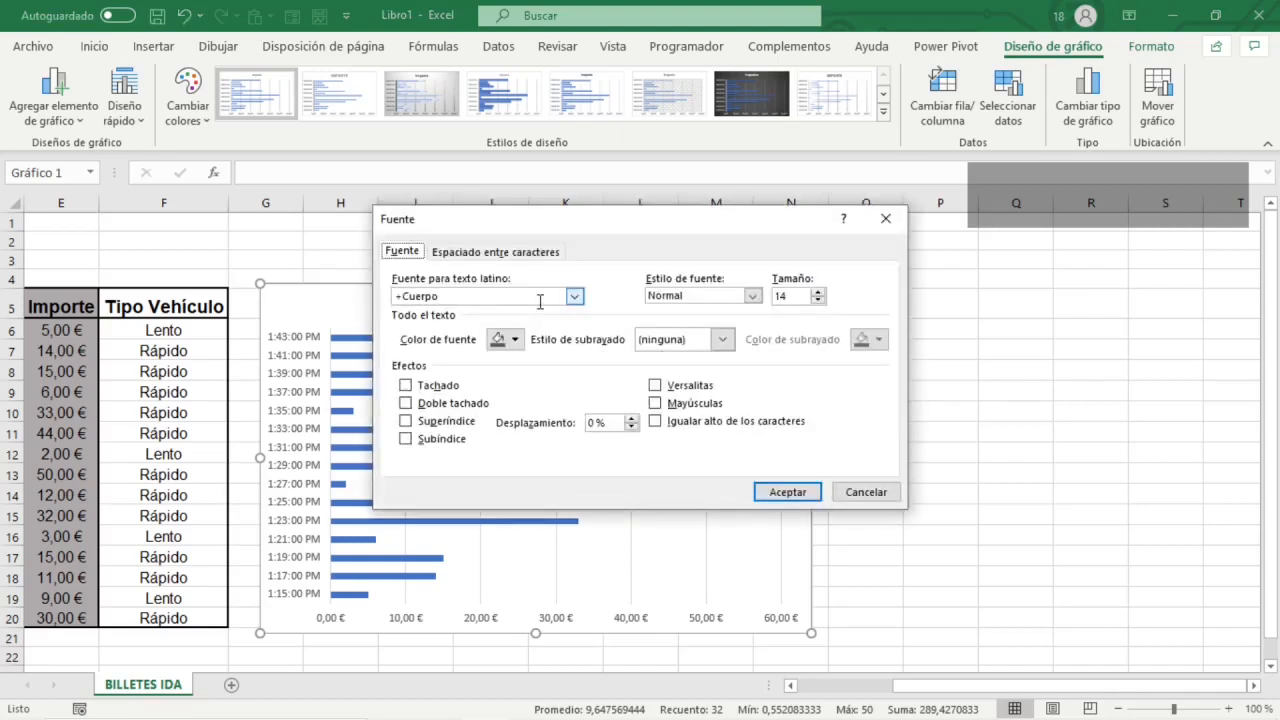
key("Tab")
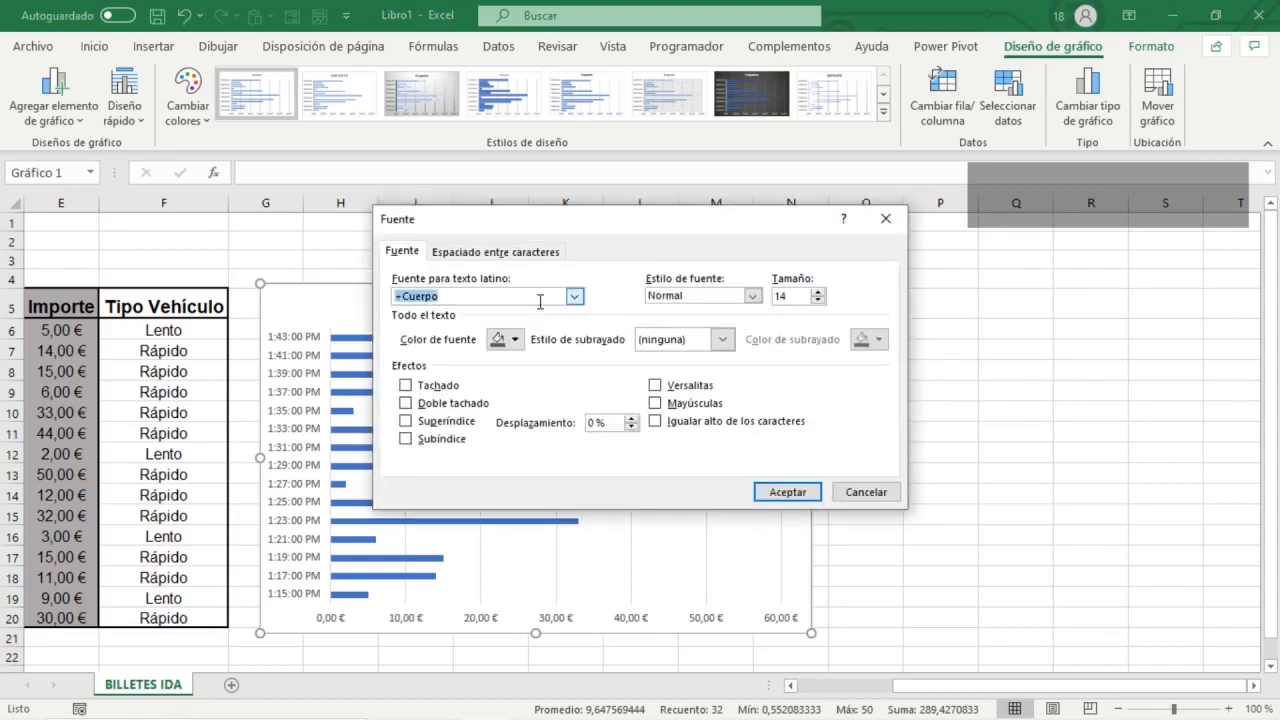
type("Times New Roman")
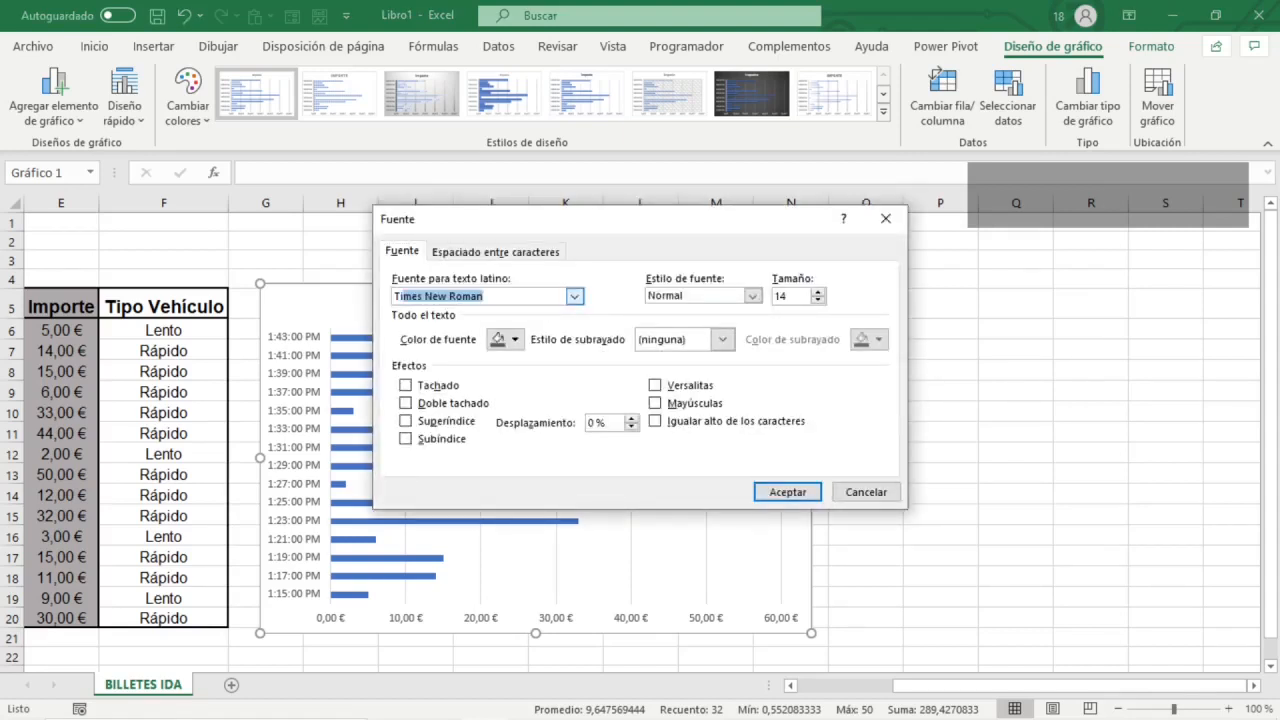
key("Tab")
type("Negrita")
key("Tab")
key("Return")
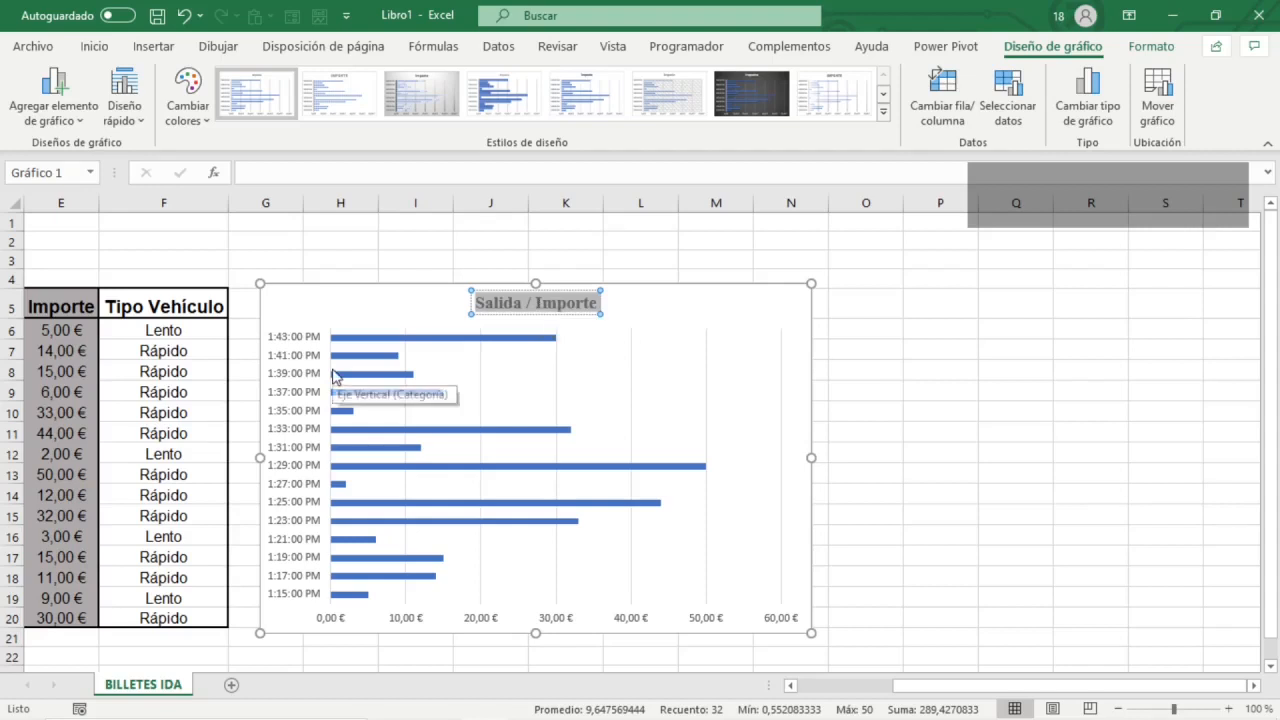
- Change the vertical axis number format to the Hora category with the 13:30 type
left_click(290, 343)
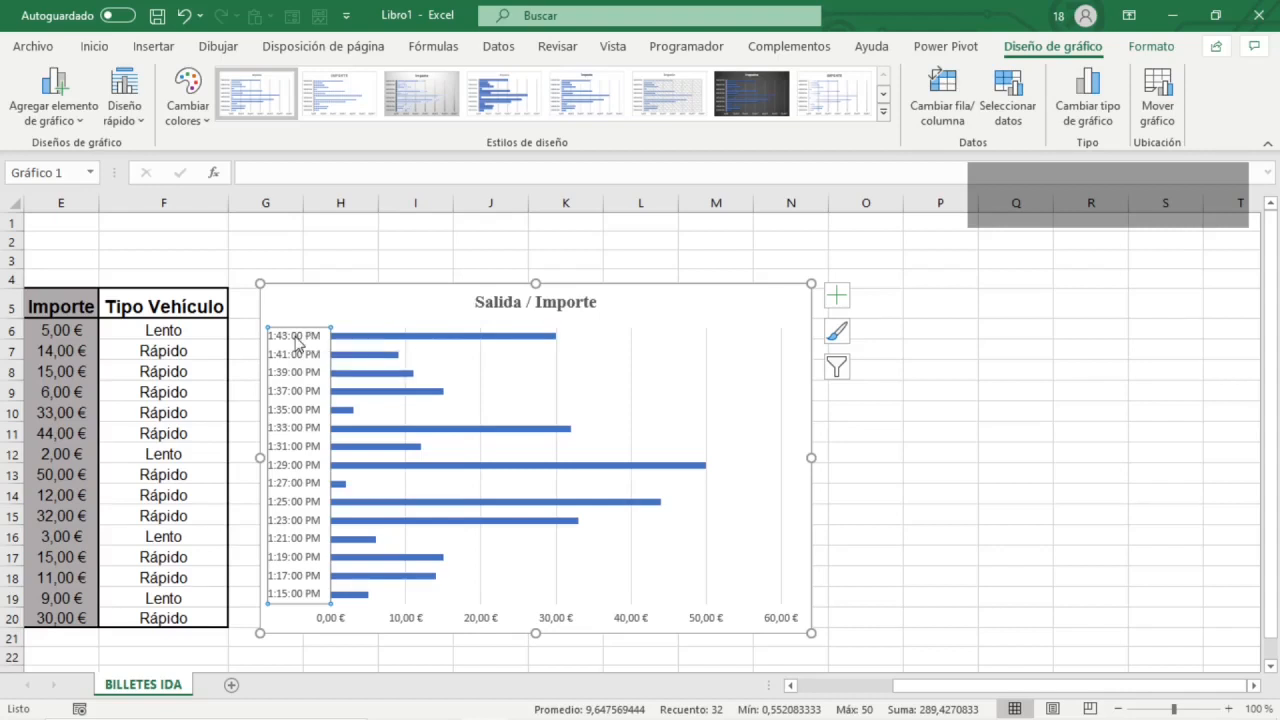
double_click(296, 343)
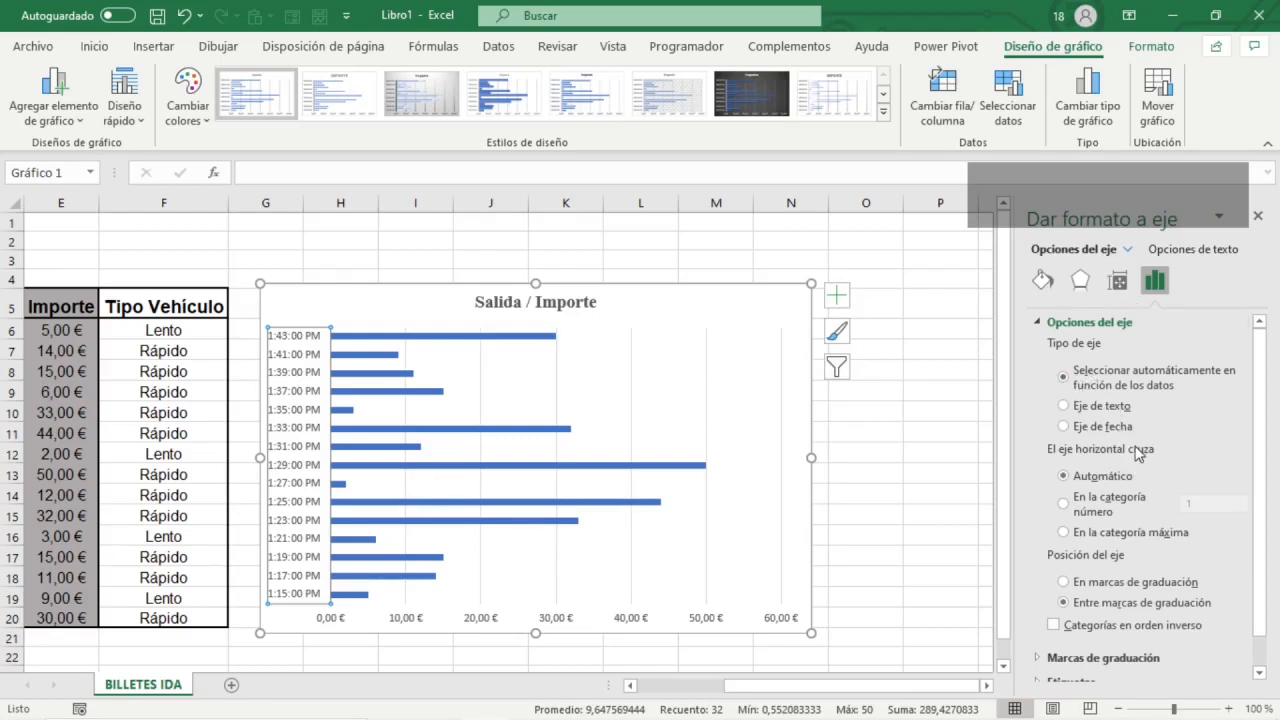
scroll(1140, 453, "down", 1)
left_click(1066, 676)
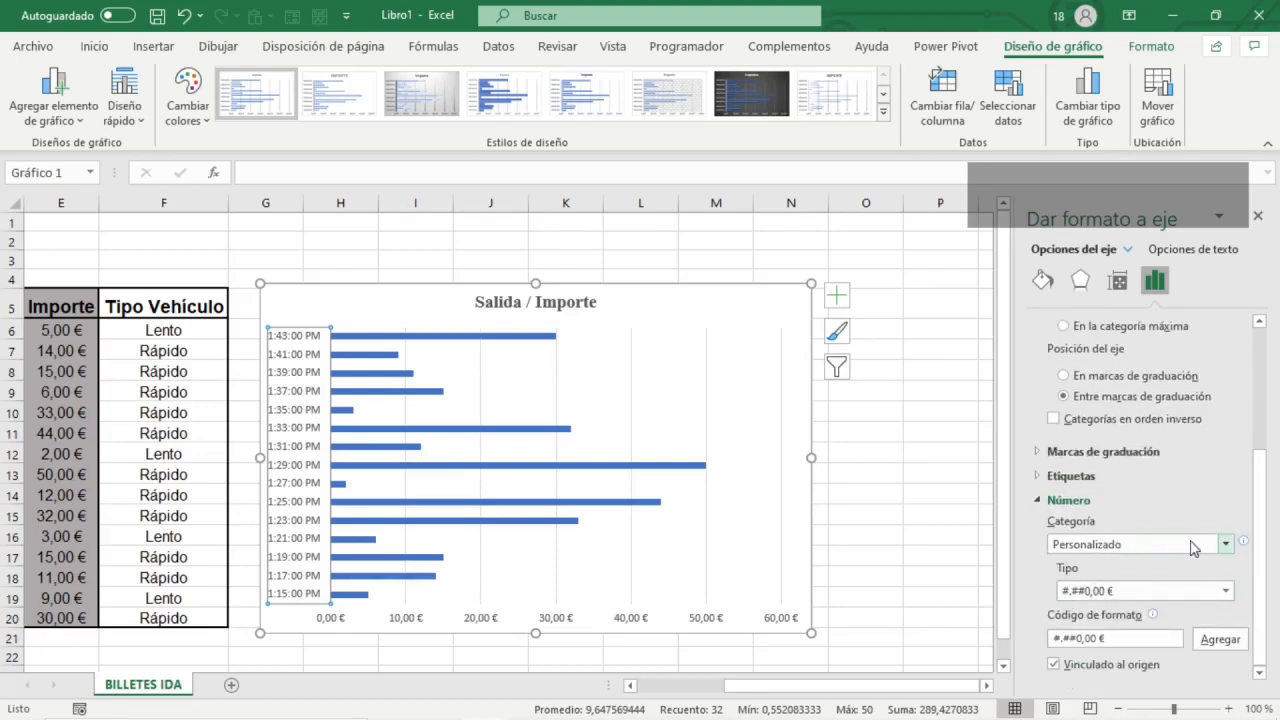
left_click(1224, 544)
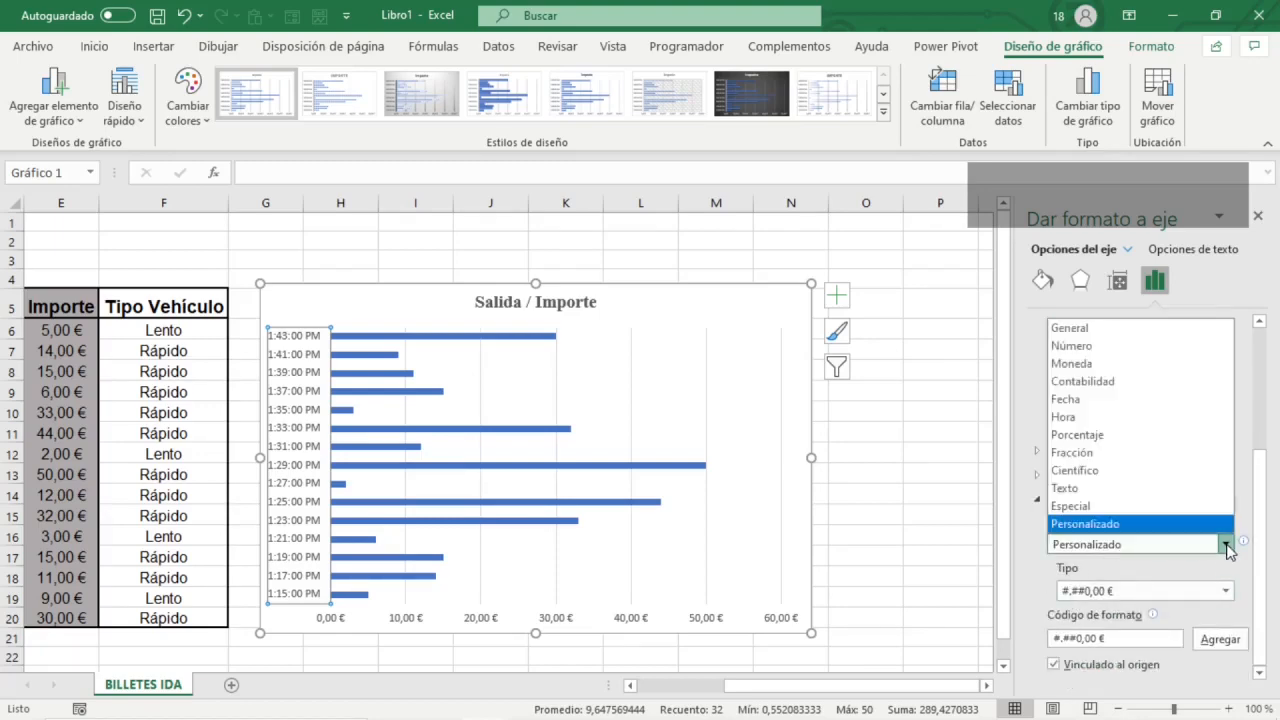
left_click(1148, 417)
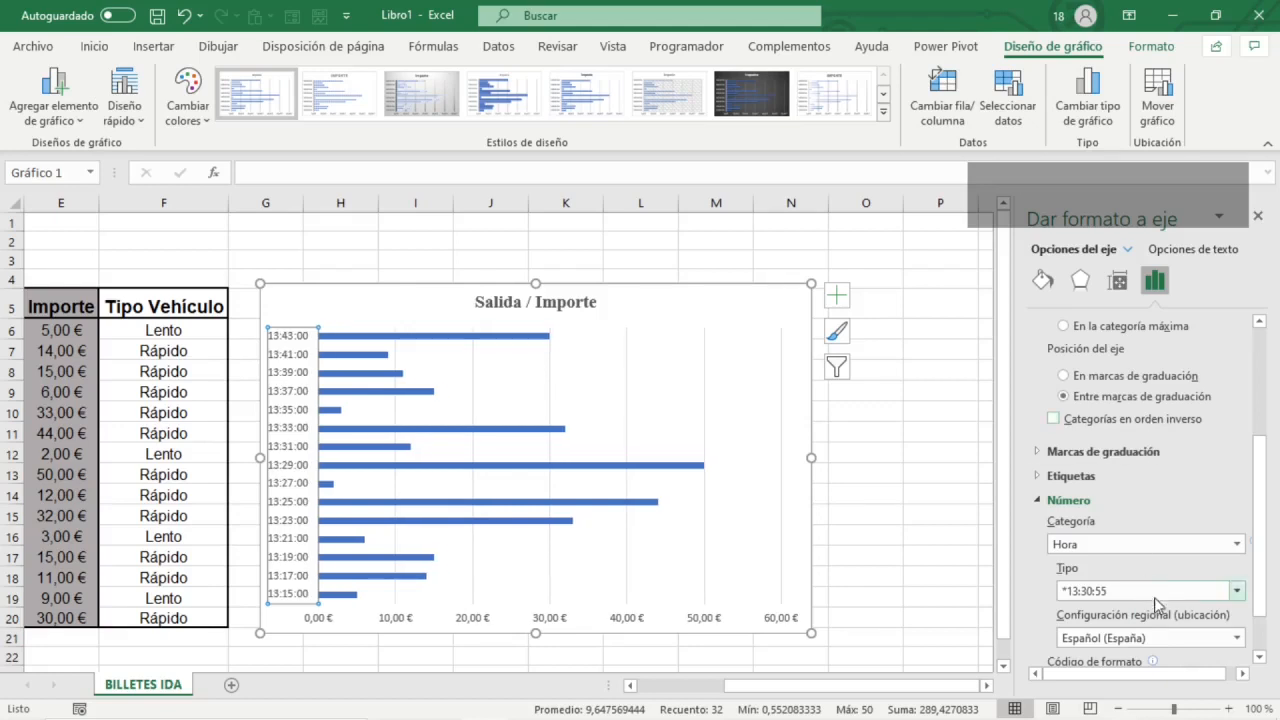
left_click(1237, 591)
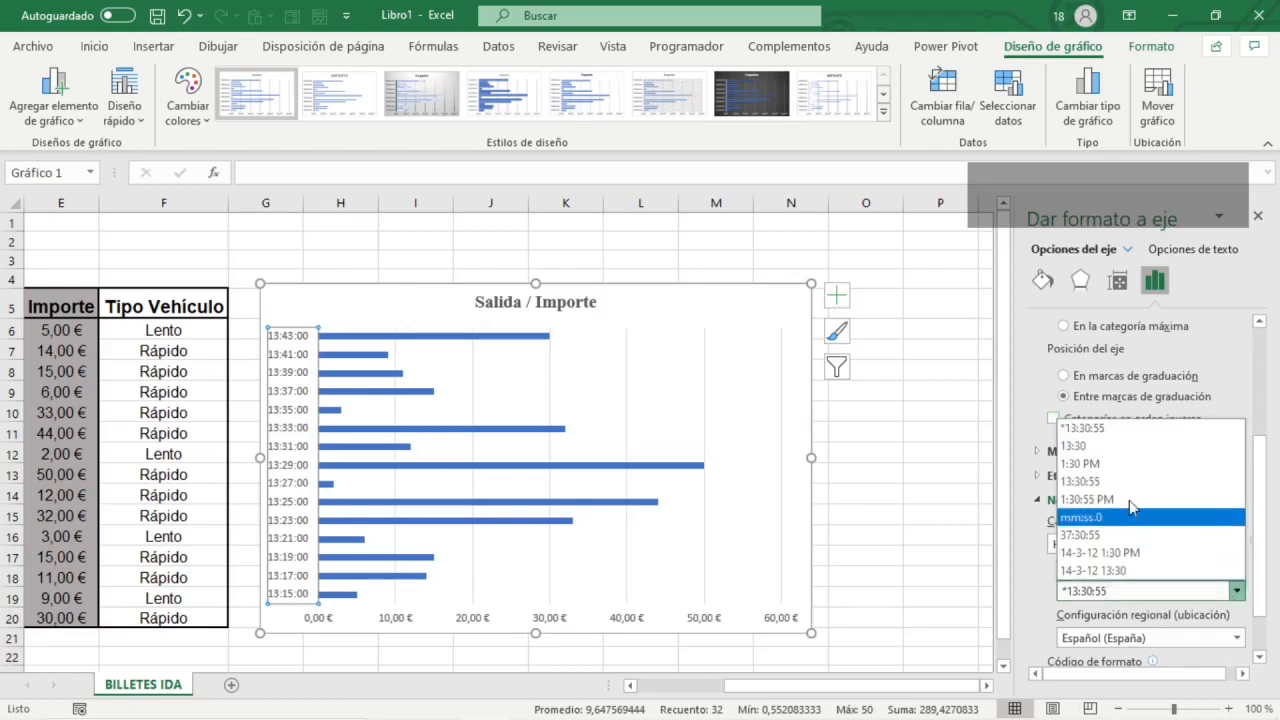
left_click(1115, 446)
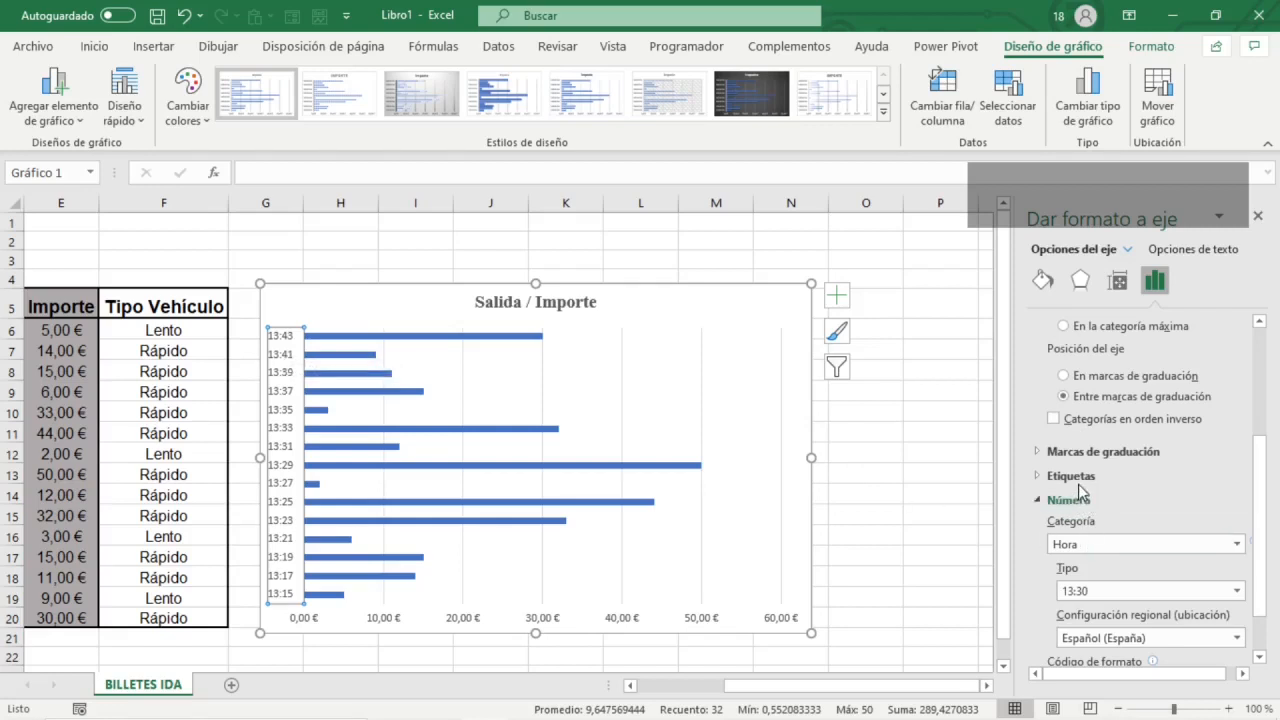
- Set the major unit of the horizontal Importe axis to 15
left_click(772, 622)
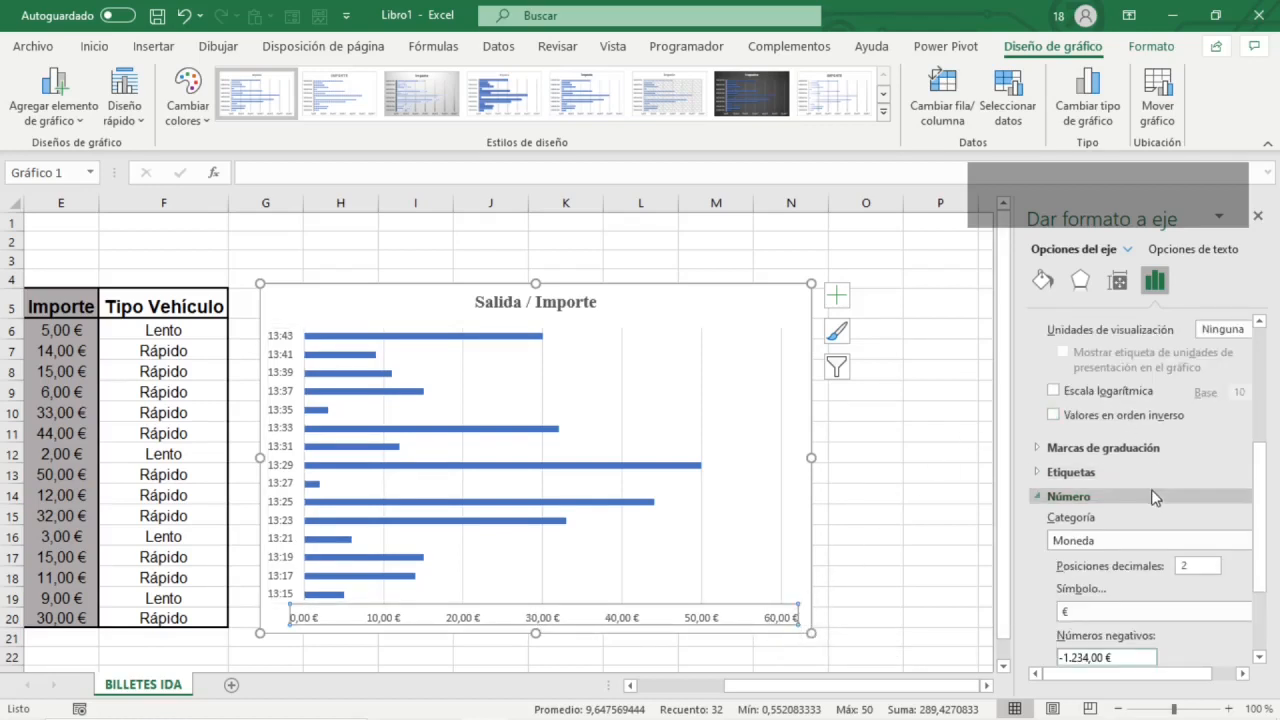
scroll(1156, 497, "up", 3)
scroll(1156, 497, "up", 3)
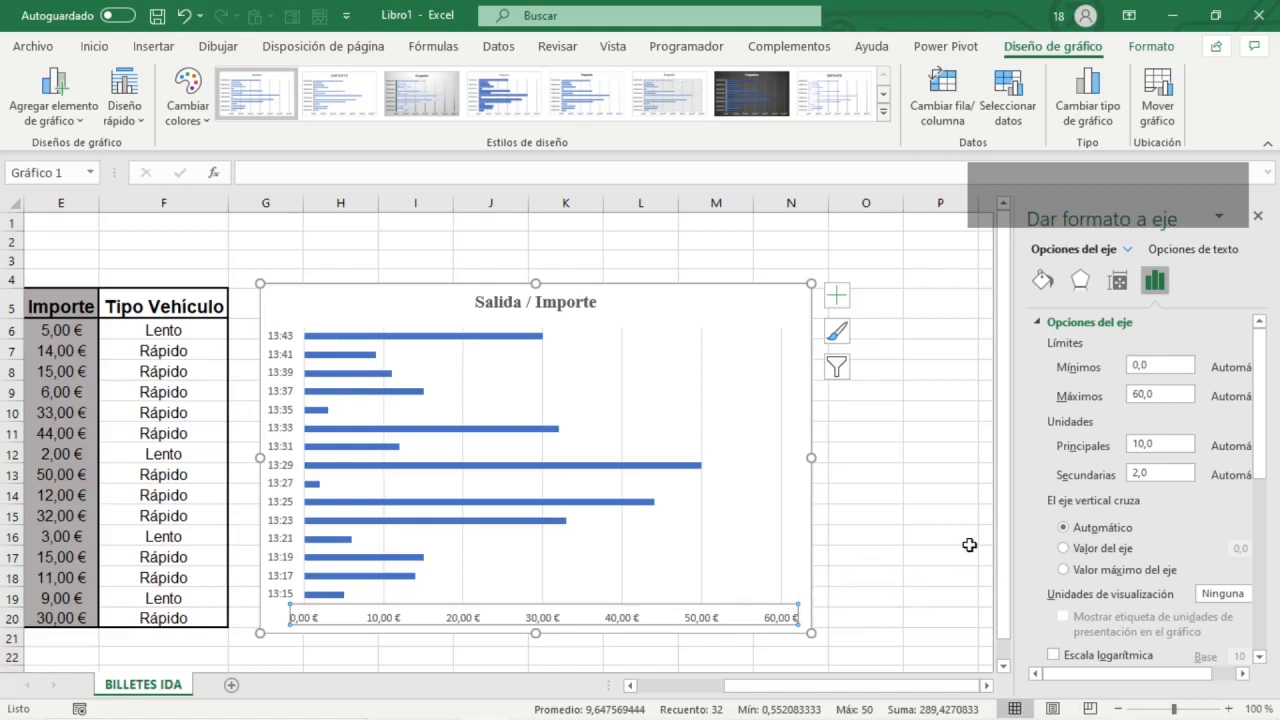
left_click(1163, 446)
key("BackSpace")
key("BackSpace")
key("BackSpace")
key("Return")
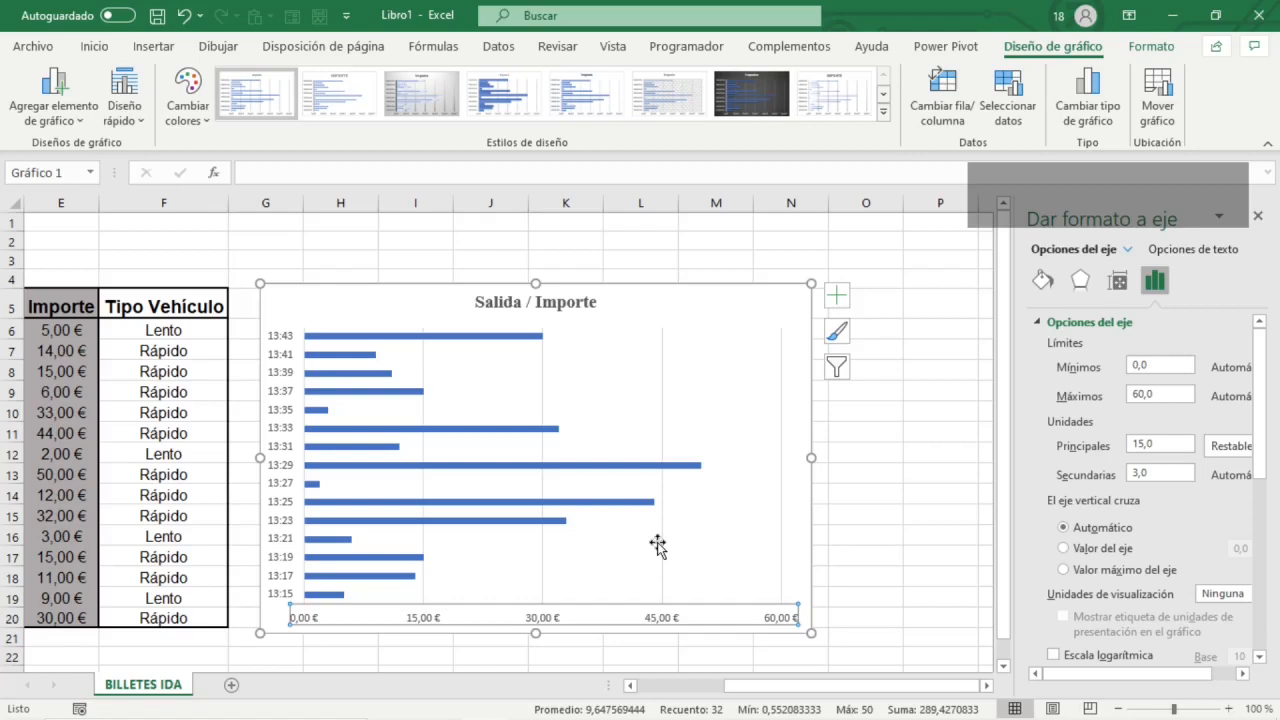
- Set the gap width (Ancho del rango) of the Importe bars to 50 %
left_click(516, 337)
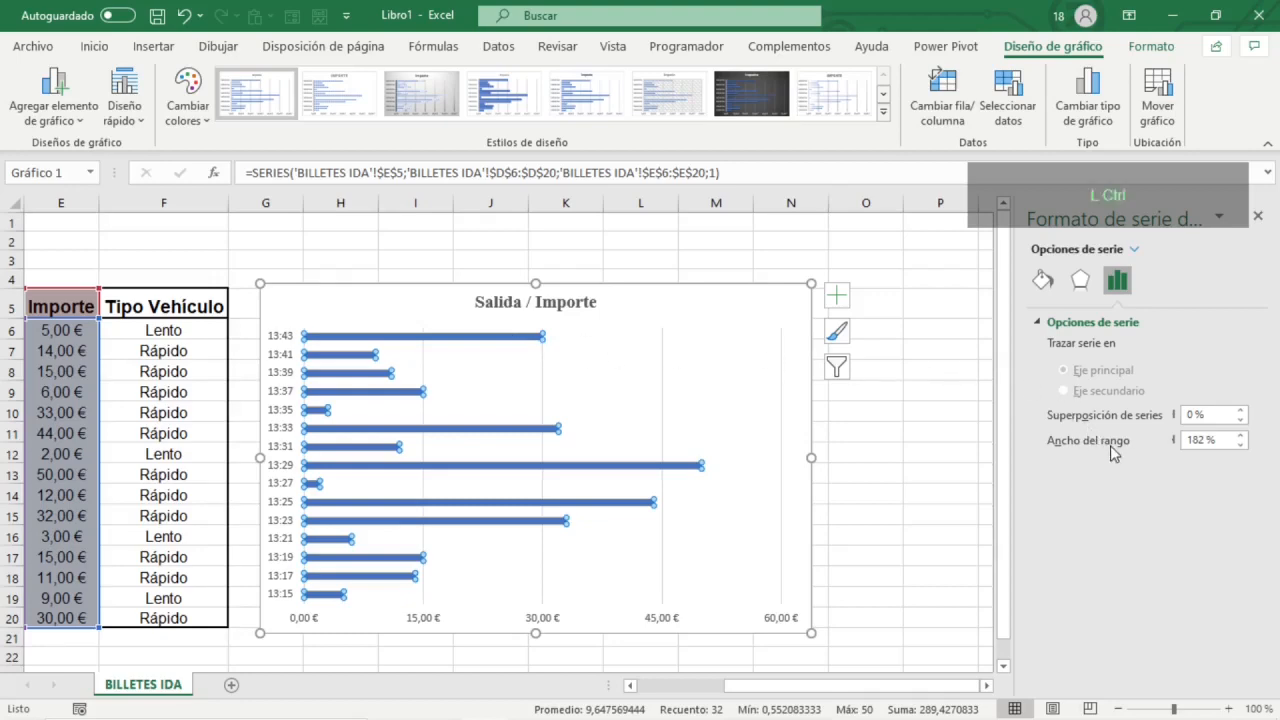
key("ctrl")
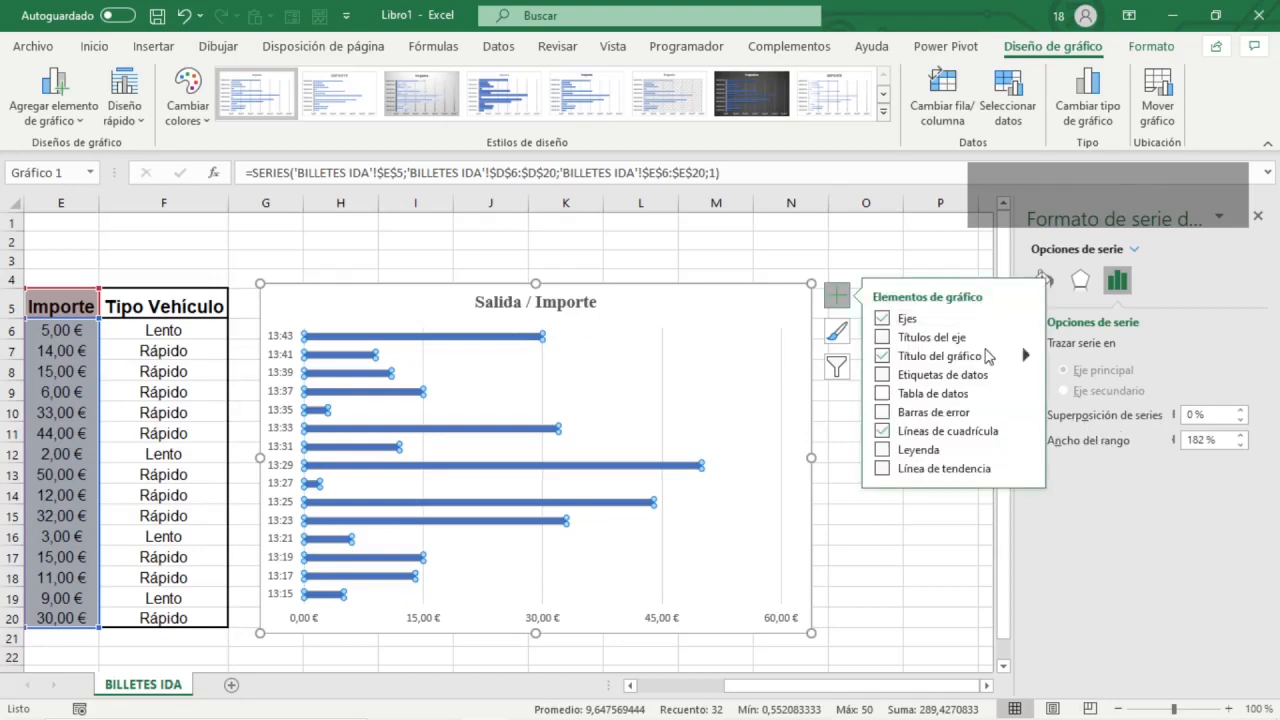
left_click(836, 297)
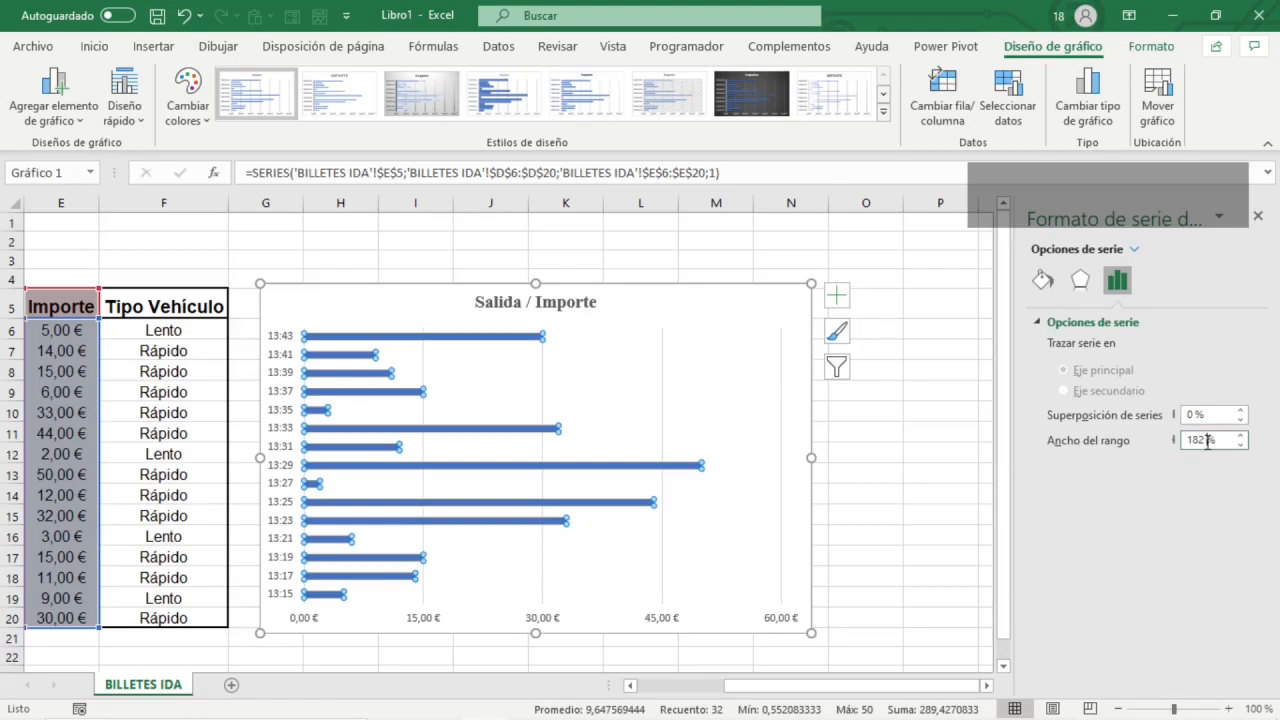
left_click_drag(1222, 438, 1099, 448)
type("50")
key("Return")
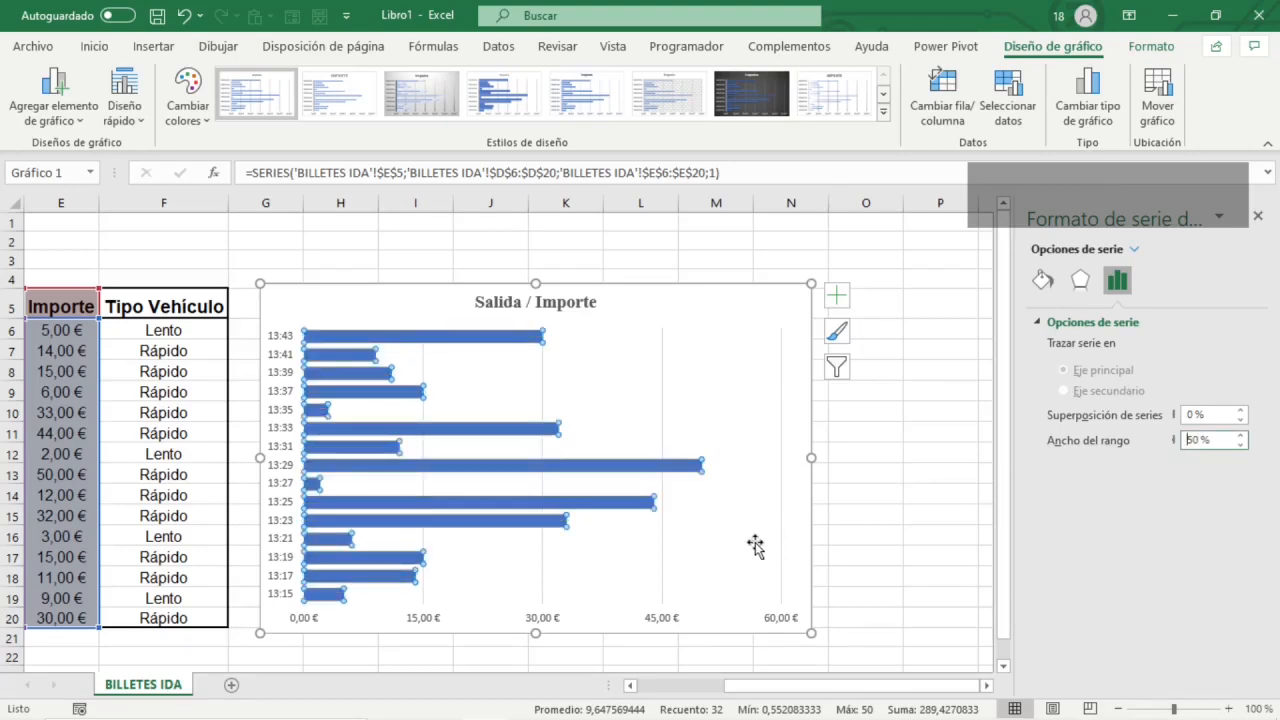
- Remove the fill from the Importe bars and give them a solid dark outline
left_click(1042, 283)
left_click(1053, 324)
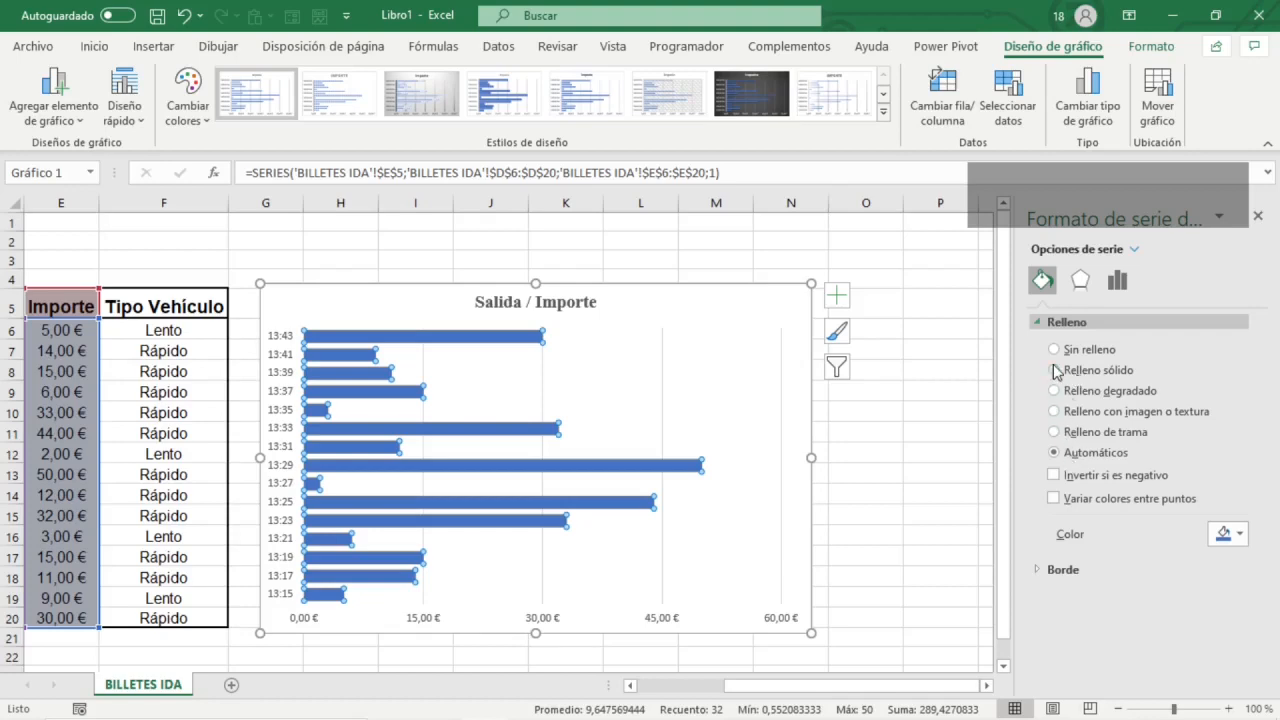
left_click(1066, 349)
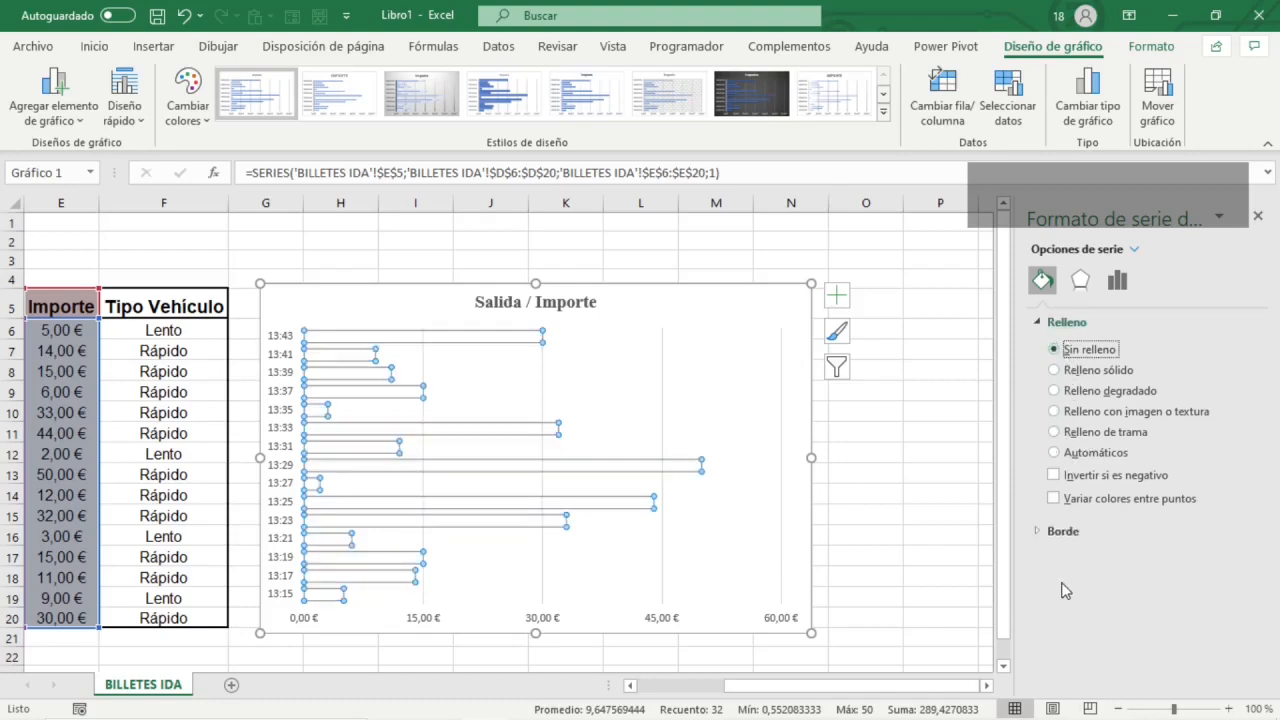
left_click(1058, 535)
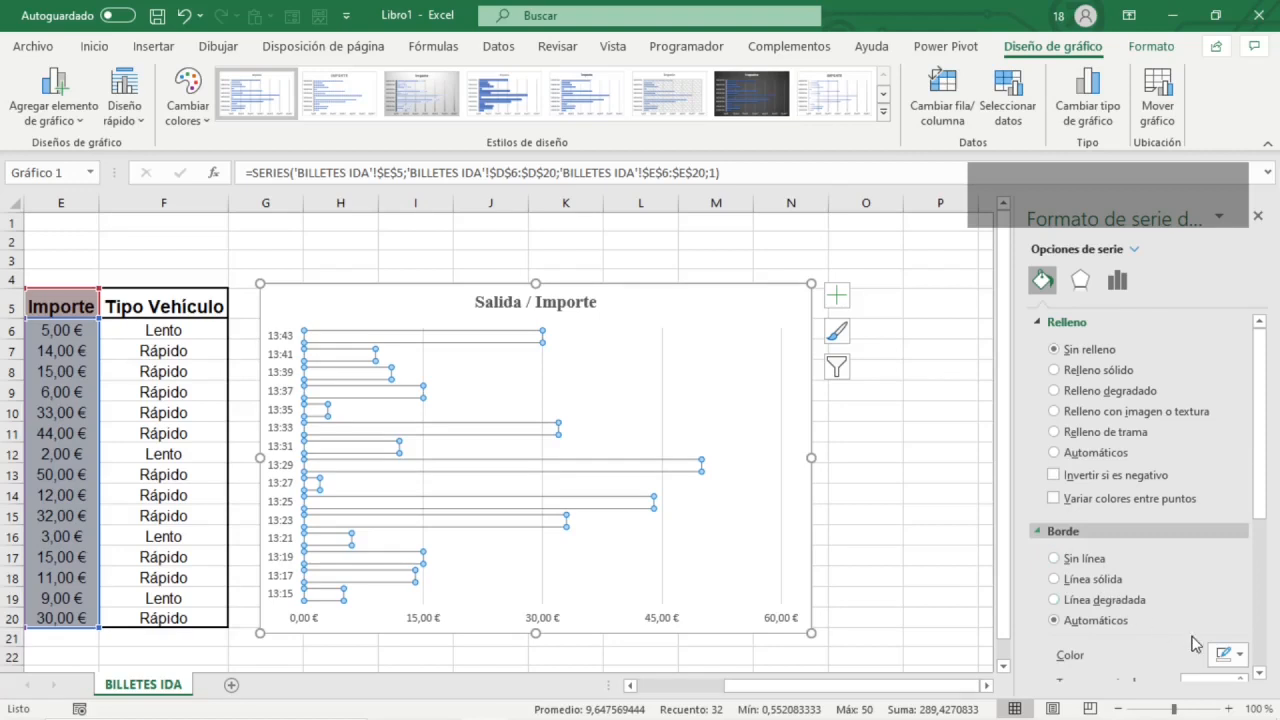
left_click(1242, 656)
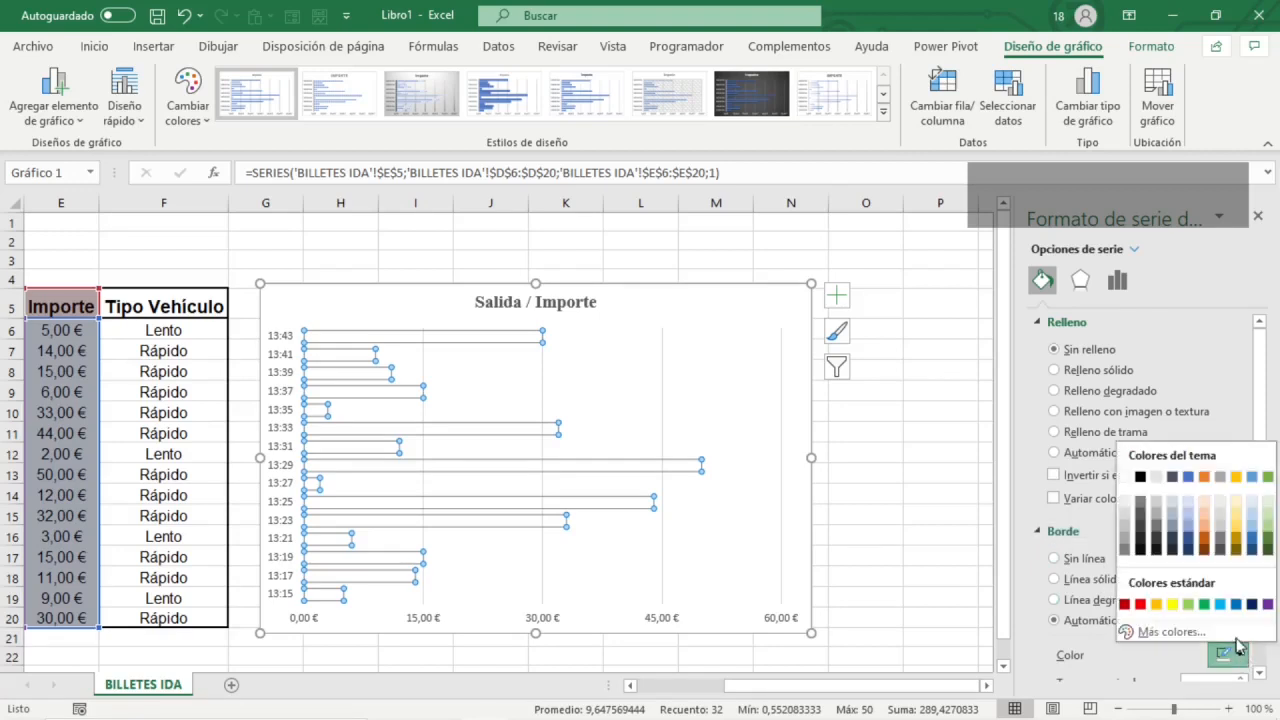
left_click(1139, 529)
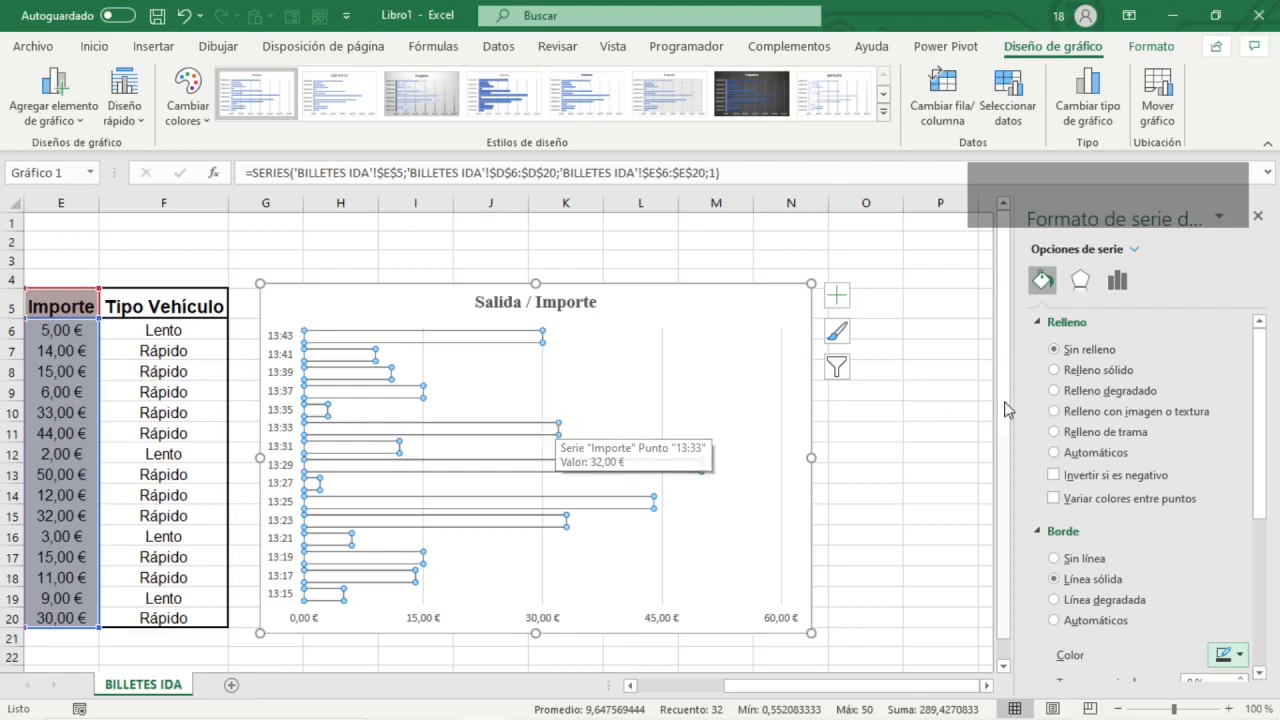
- Give the Importe bars a solid white fill
left_click(1087, 373)
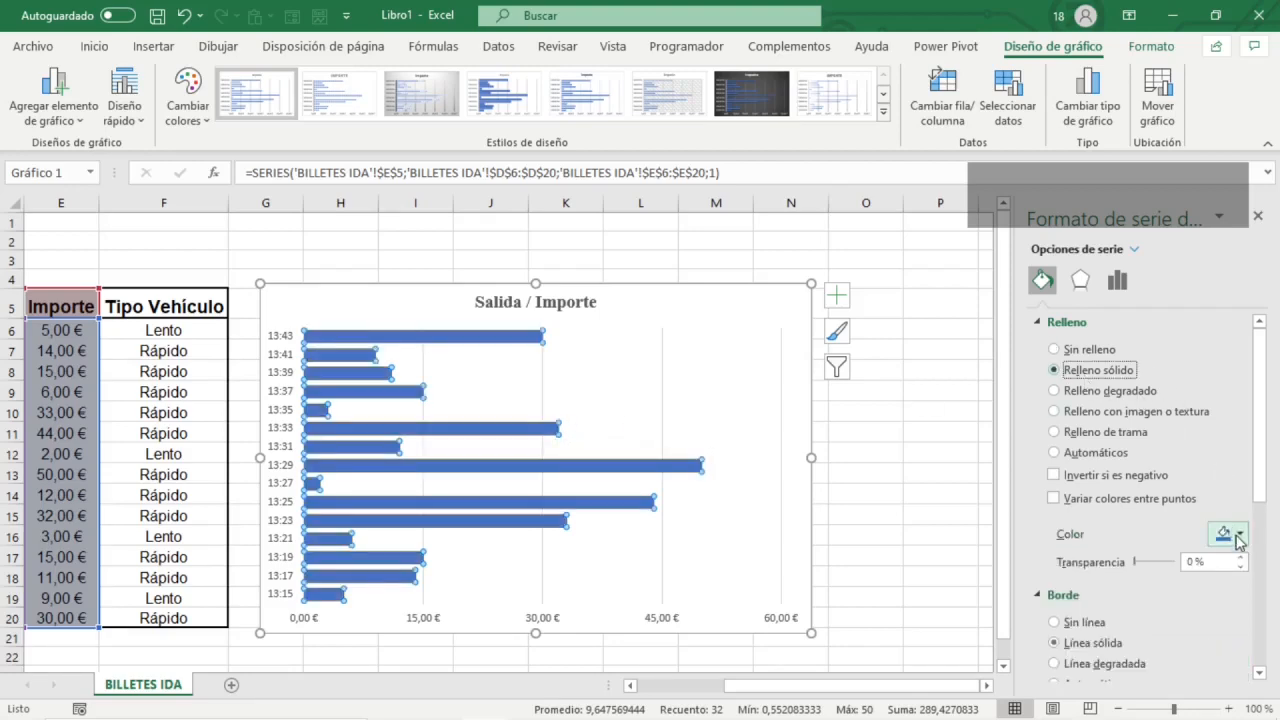
left_click(1228, 534)
left_click(1124, 356)
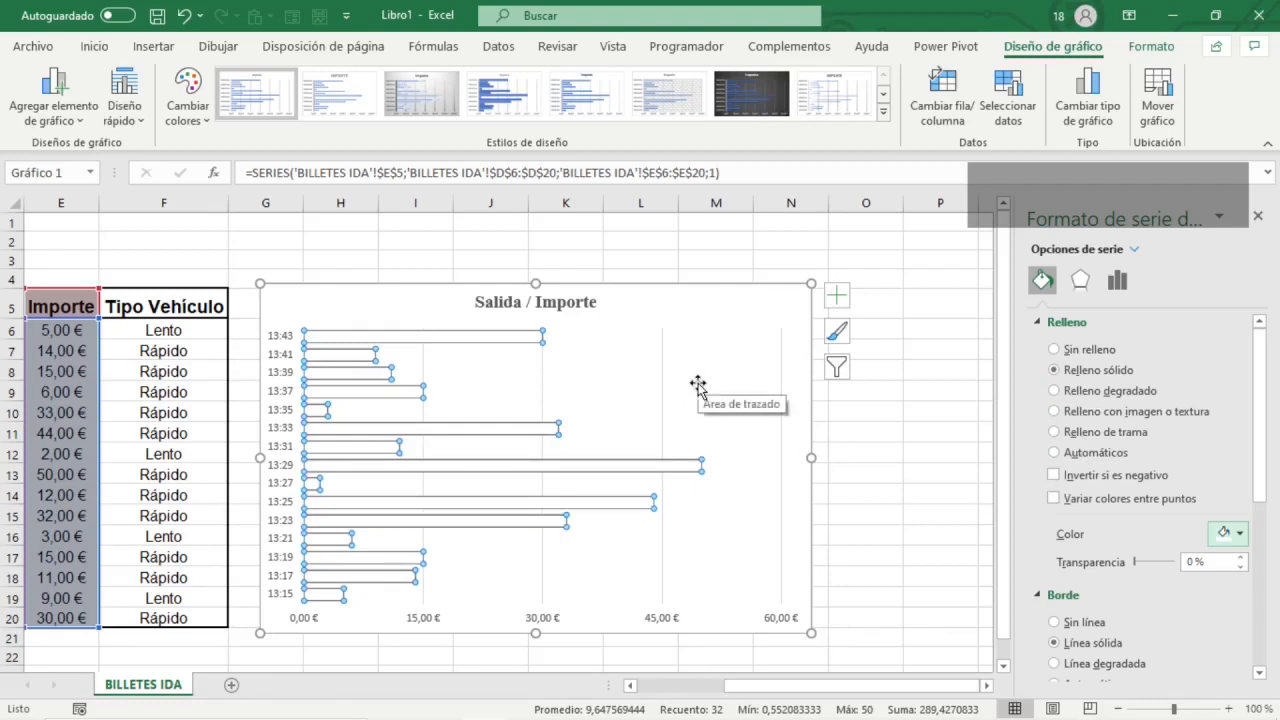
left_click(737, 397)
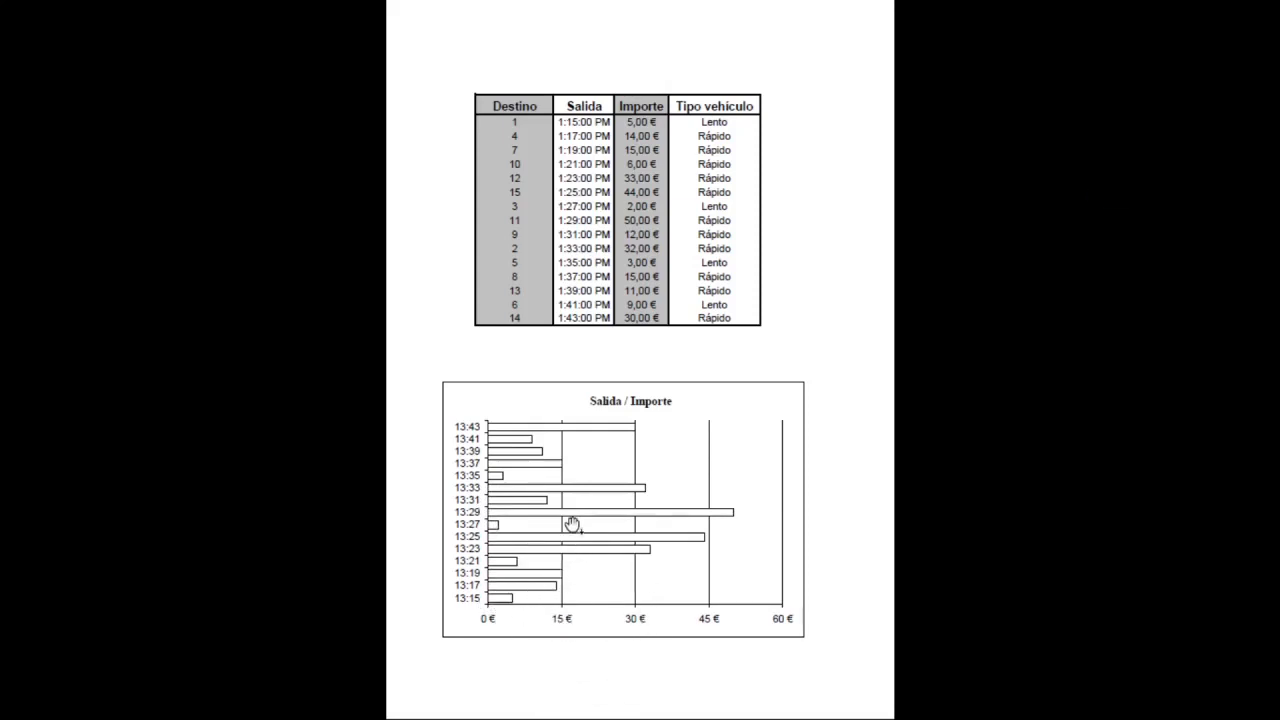
- Switch from the reference exercise back to Excel and set the horizontal axis's major tick marks to Exterior
key("alt")
key("alt+Tab")
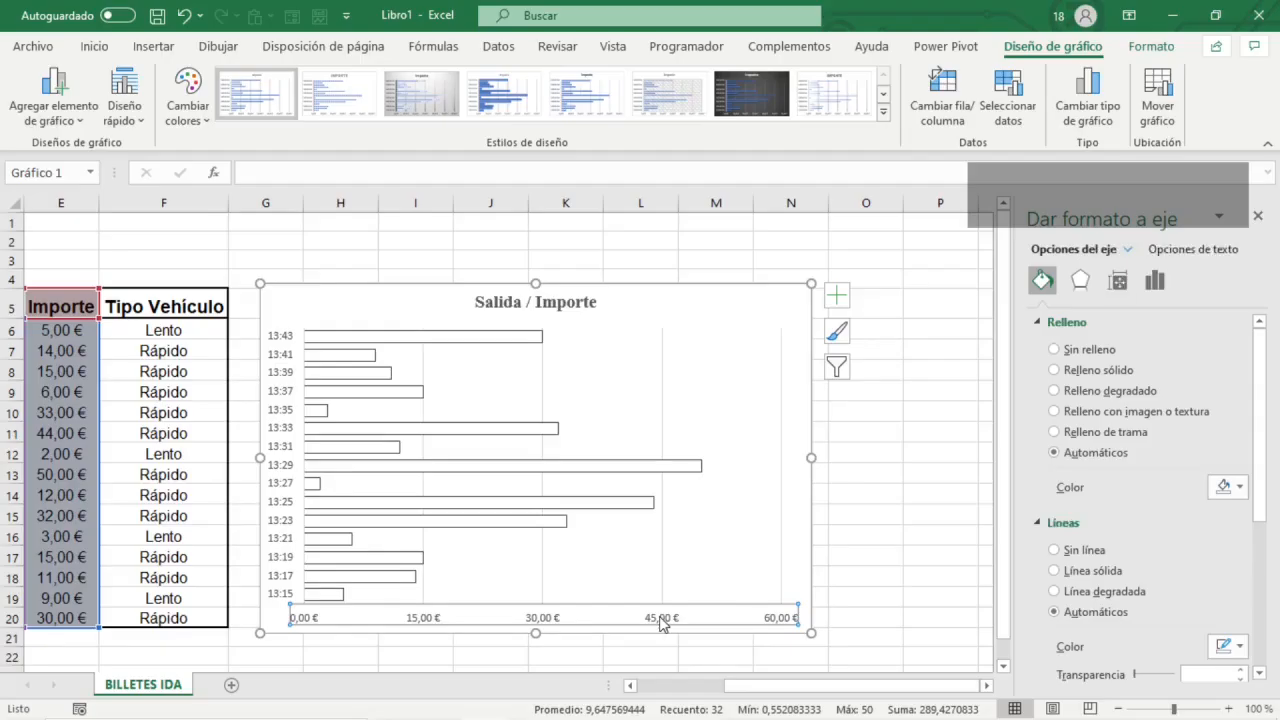
left_click(1155, 281)
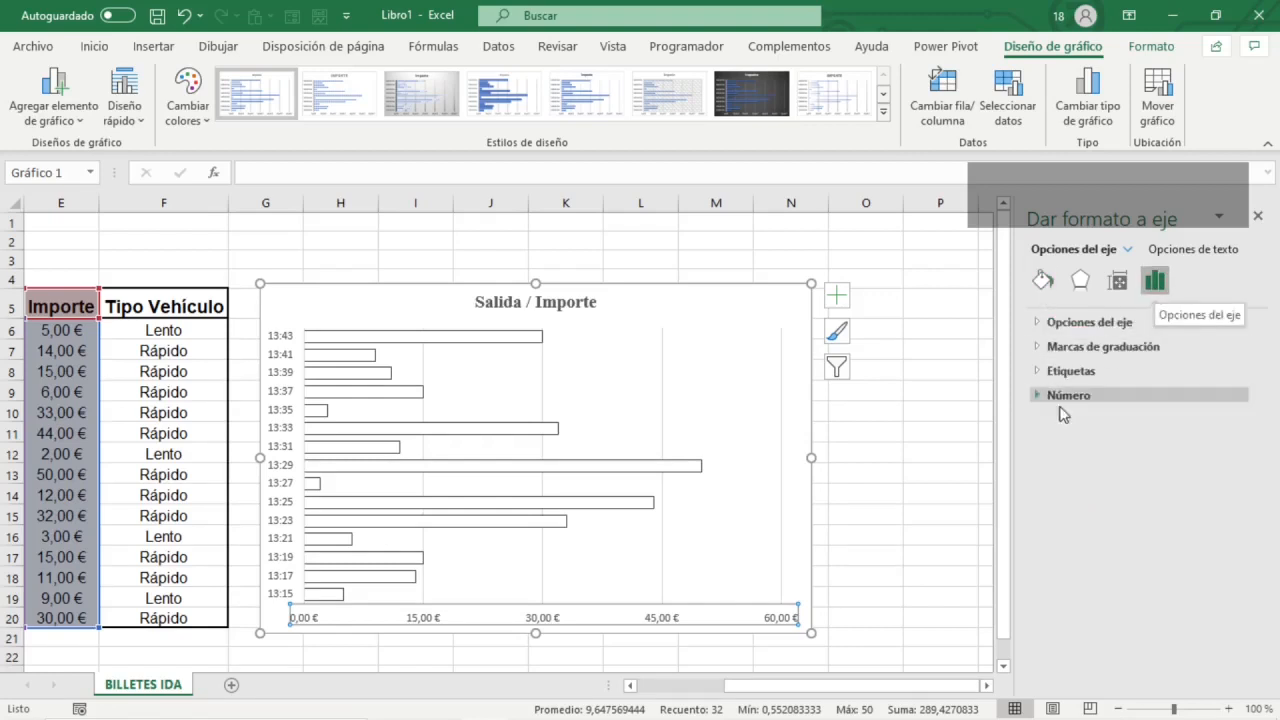
left_click(1062, 350)
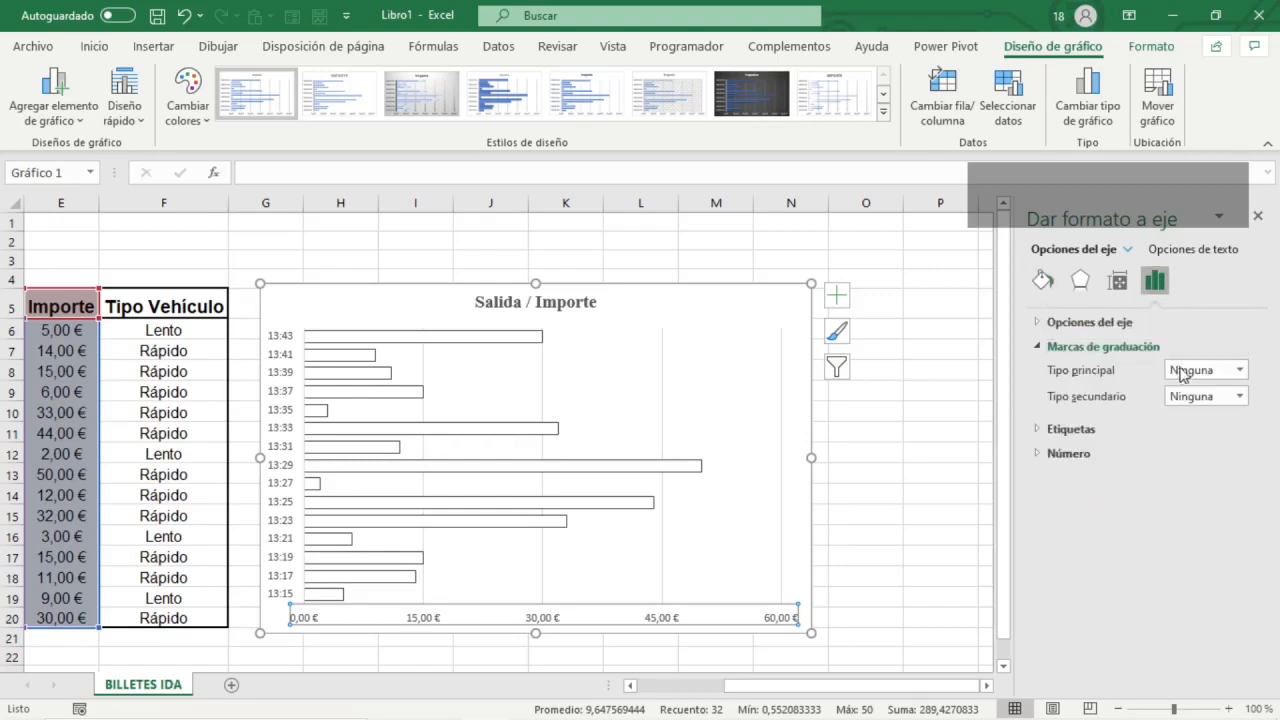
left_click(1239, 371)
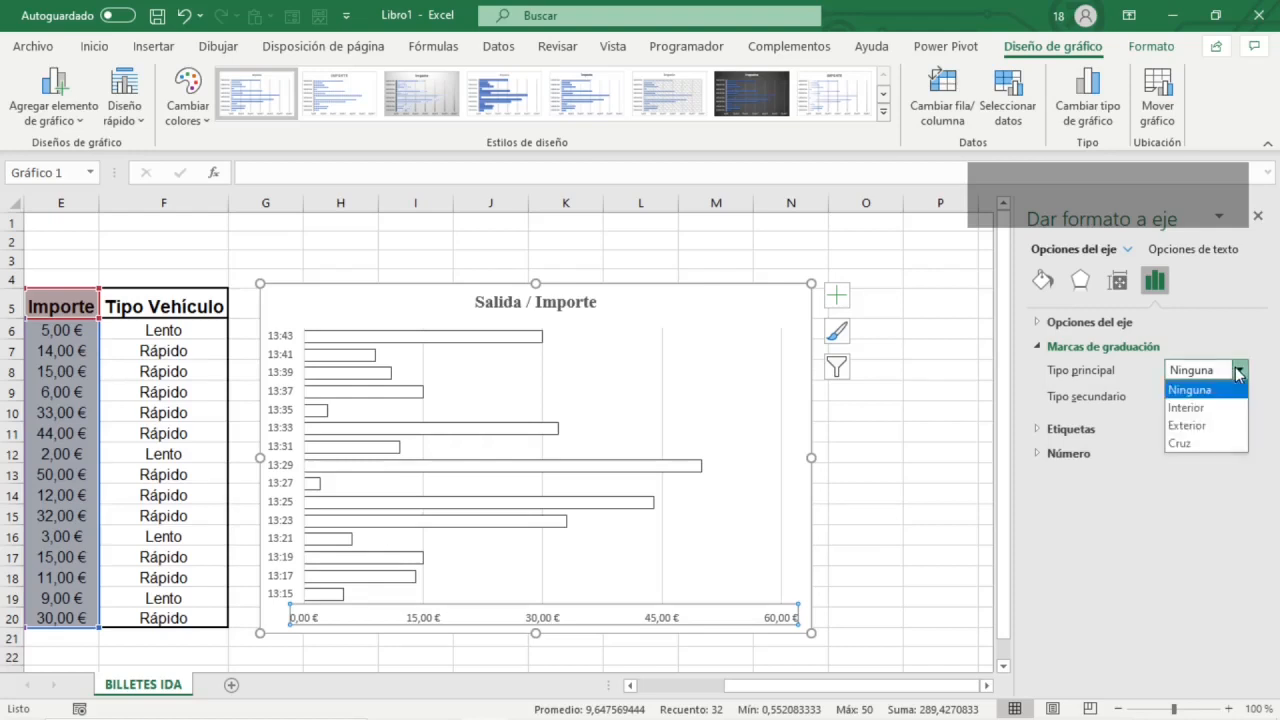
left_click(1203, 426)
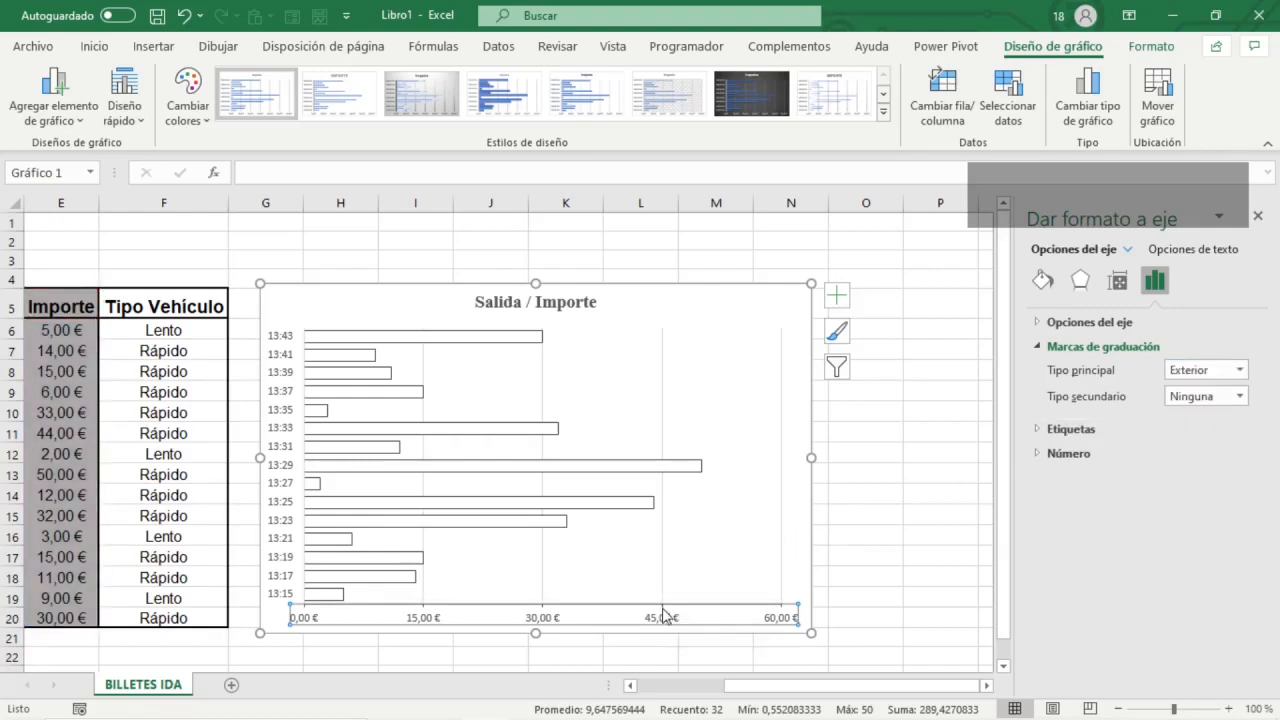
- Set the vertical time axis's major tick marks to Exterior and leave the chart area selected
left_click(283, 433)
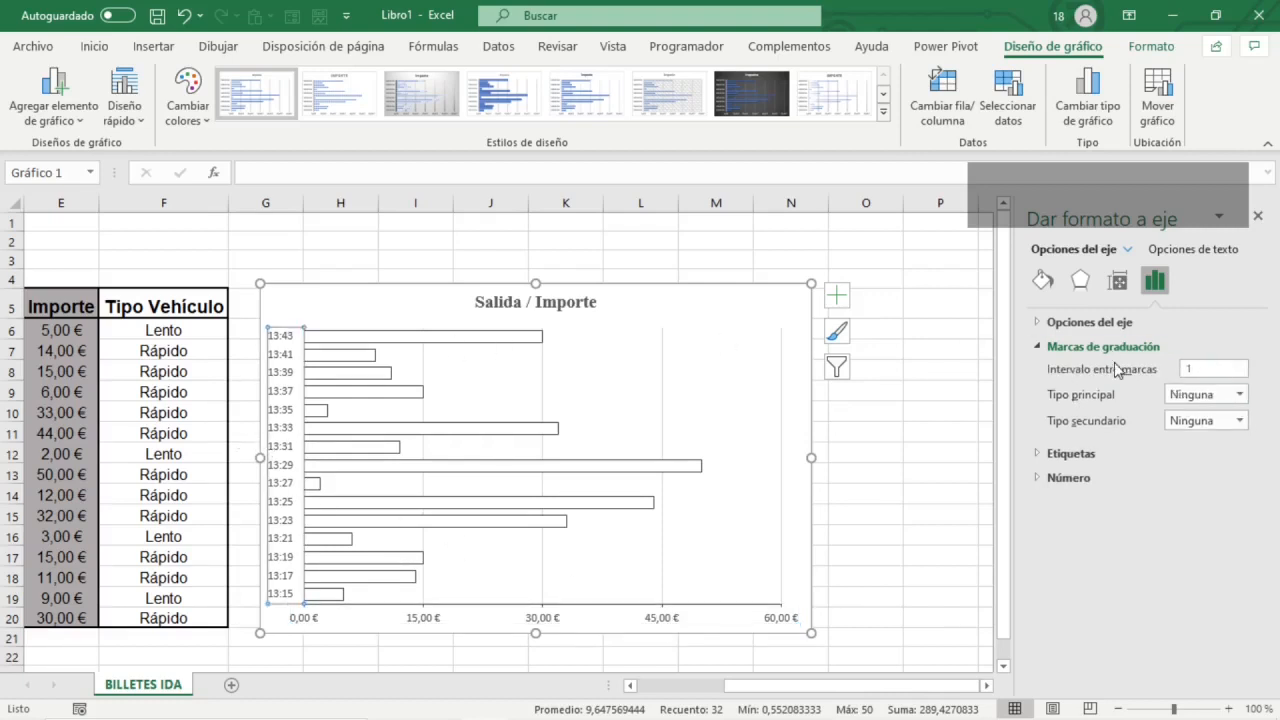
left_click(1239, 395)
left_click(1190, 446)
left_click(740, 536)
left_click(684, 314)
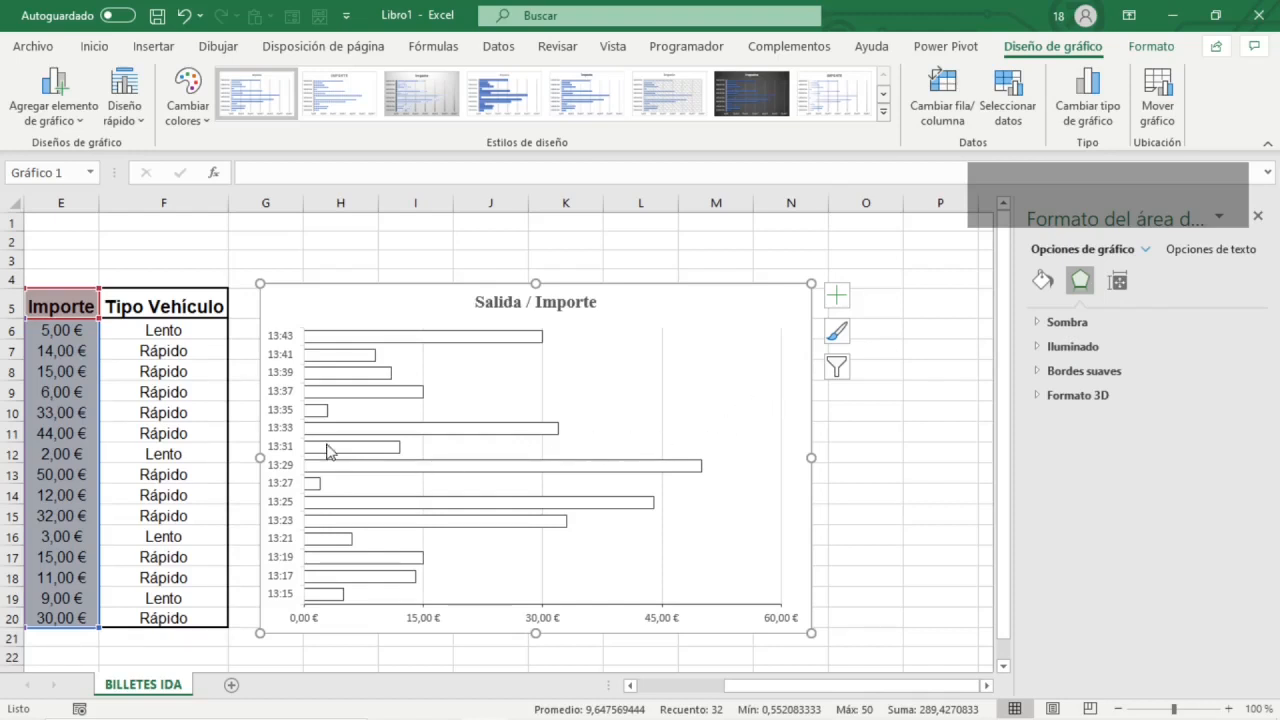
- Close the chart formatting options and move the Salida / Importe chart below the ticket table, starting at about row 22 near column A
mouse_move(688, 469)
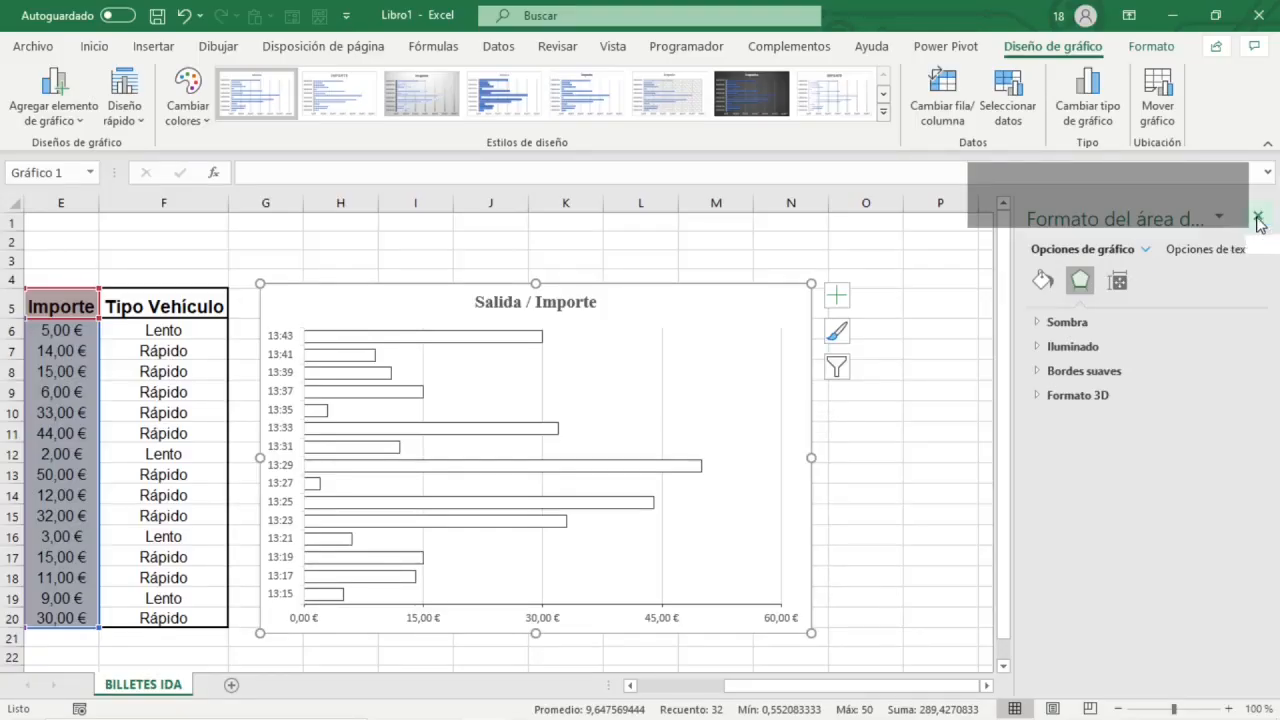
left_click(1258, 218)
left_click_drag(614, 286, 293, 641)
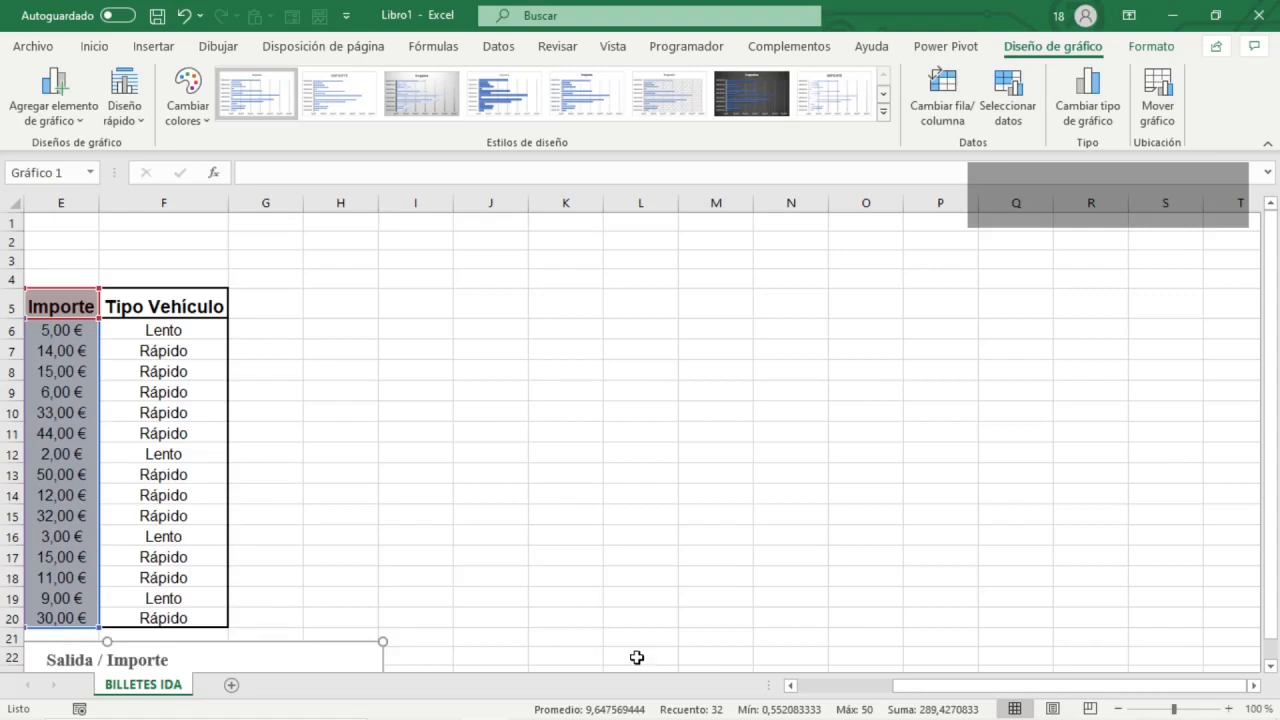
left_click_drag(931, 689, 820, 707)
scroll(767, 498, "down", 2)
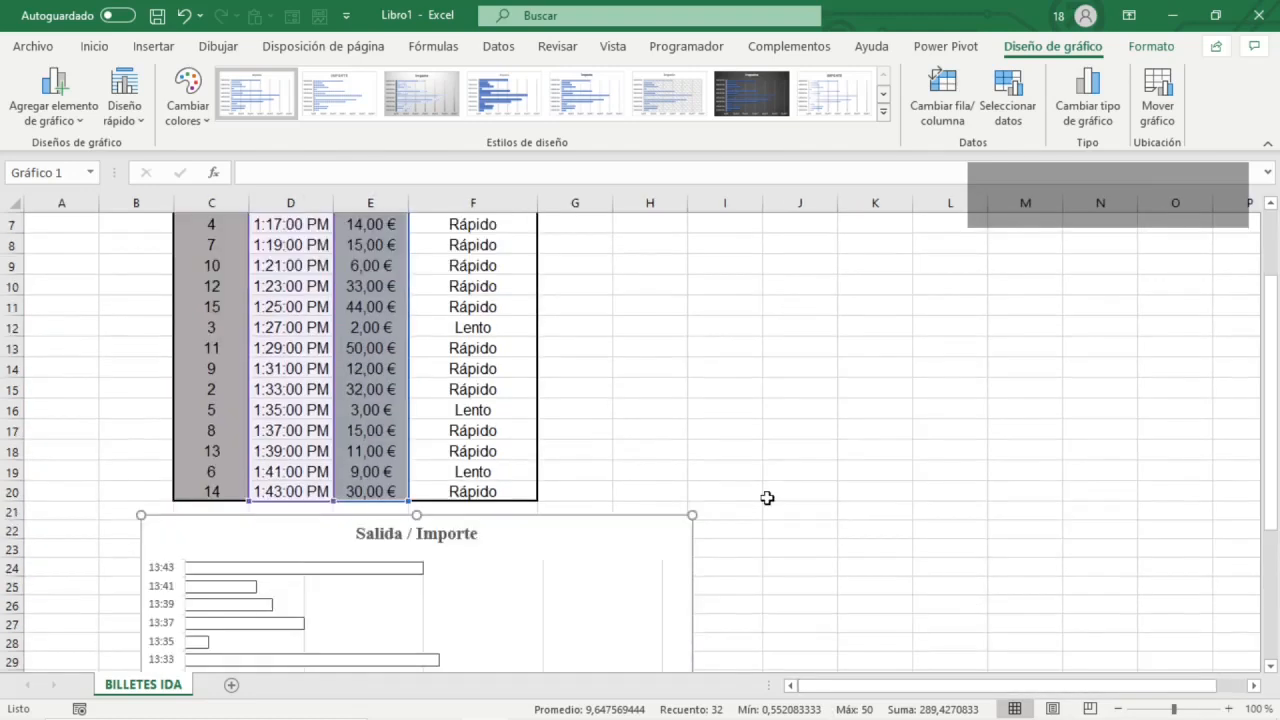
scroll(767, 498, "down", 1)
left_click_drag(543, 455, 490, 458)
scroll(703, 517, "down", 3)
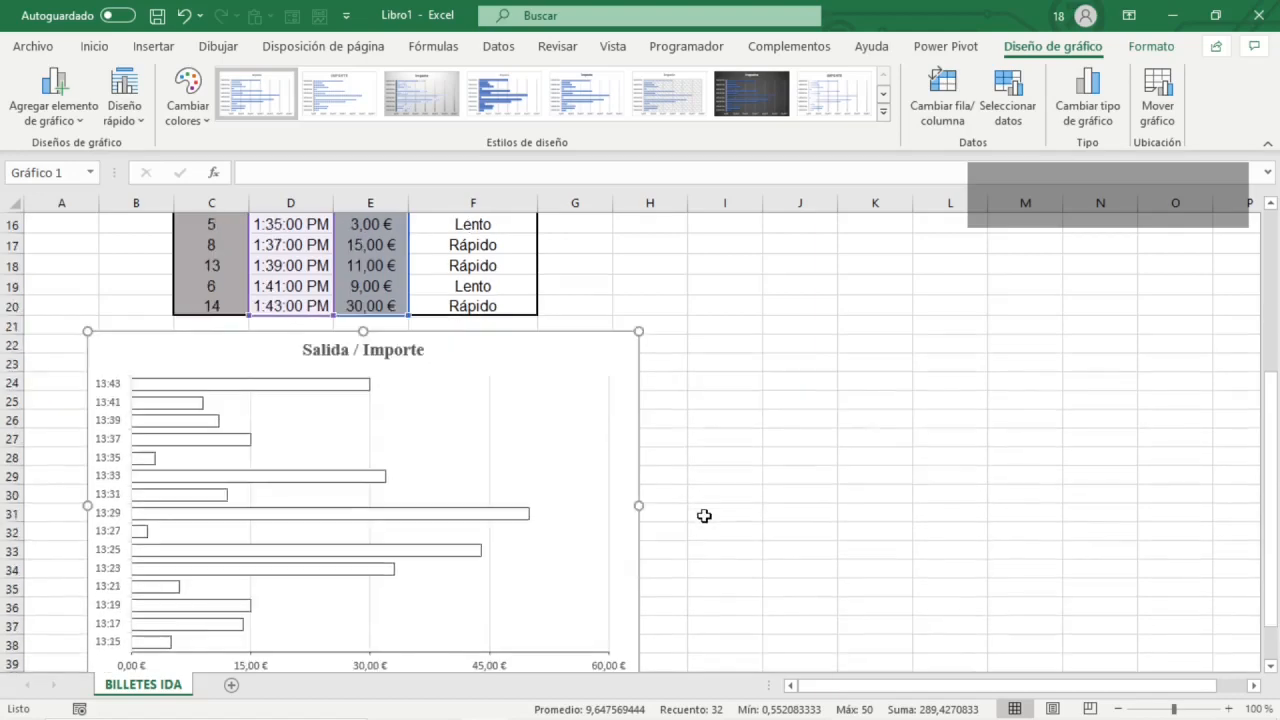
- Set the range A1:I42, covering the ticket table and the chart, as the print area
scroll(704, 516, "down", 1)
left_click_drag(694, 597, 54, 4)
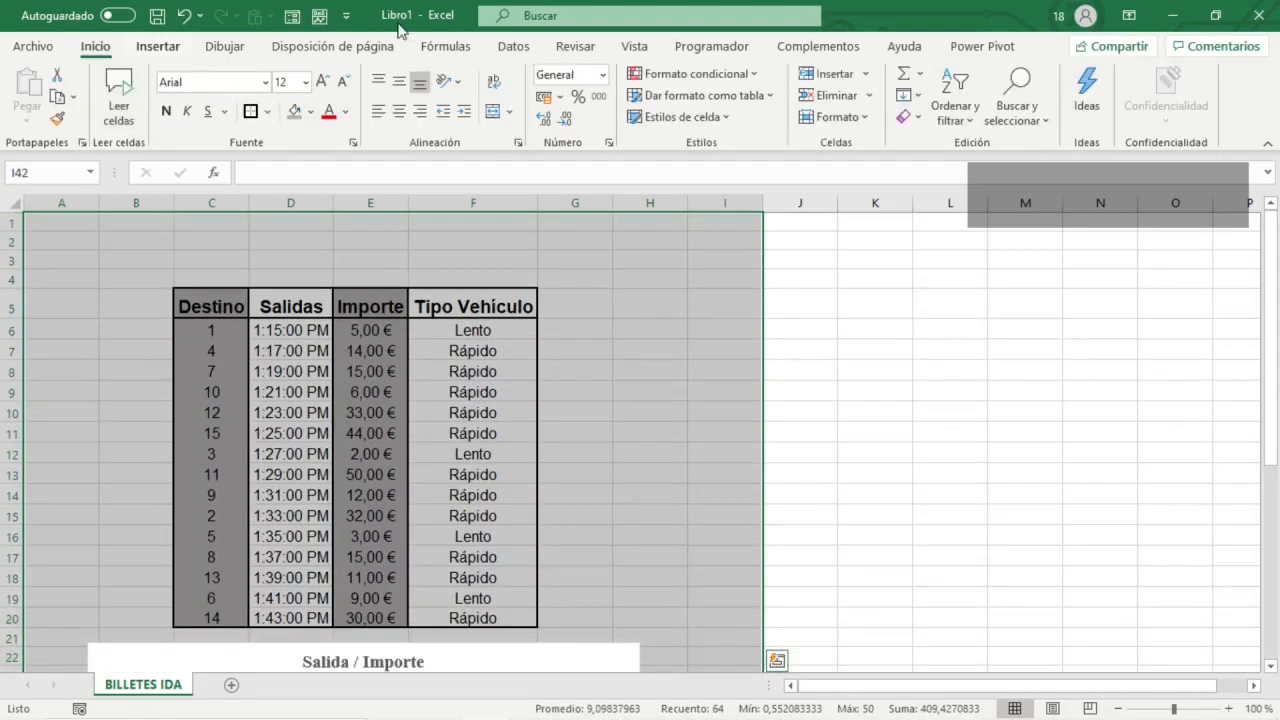
left_click(313, 48)
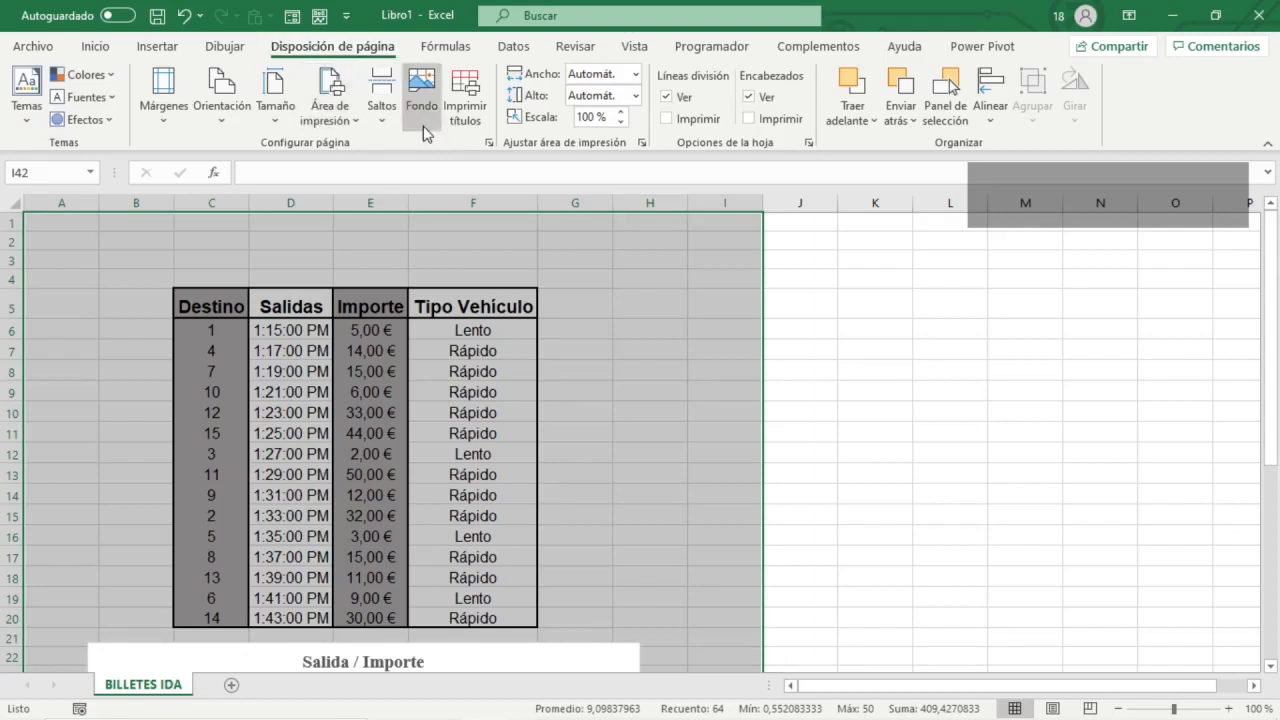
left_click(340, 120)
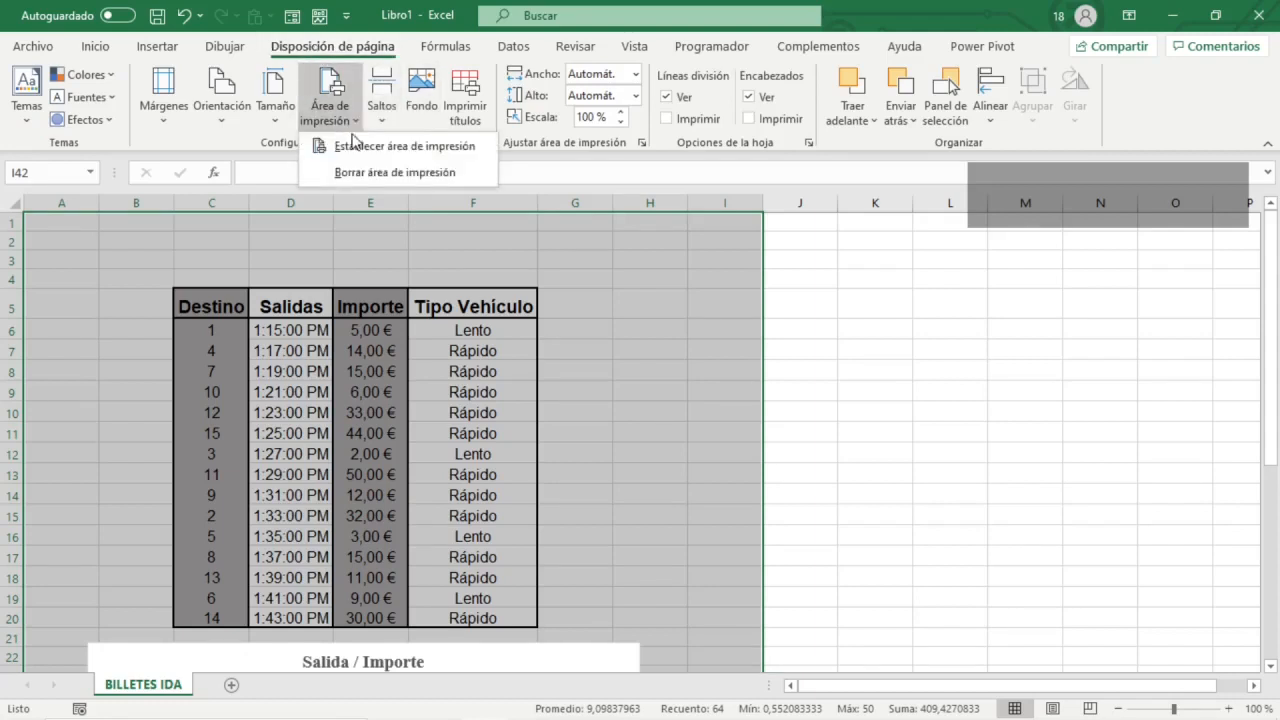
left_click(352, 148)
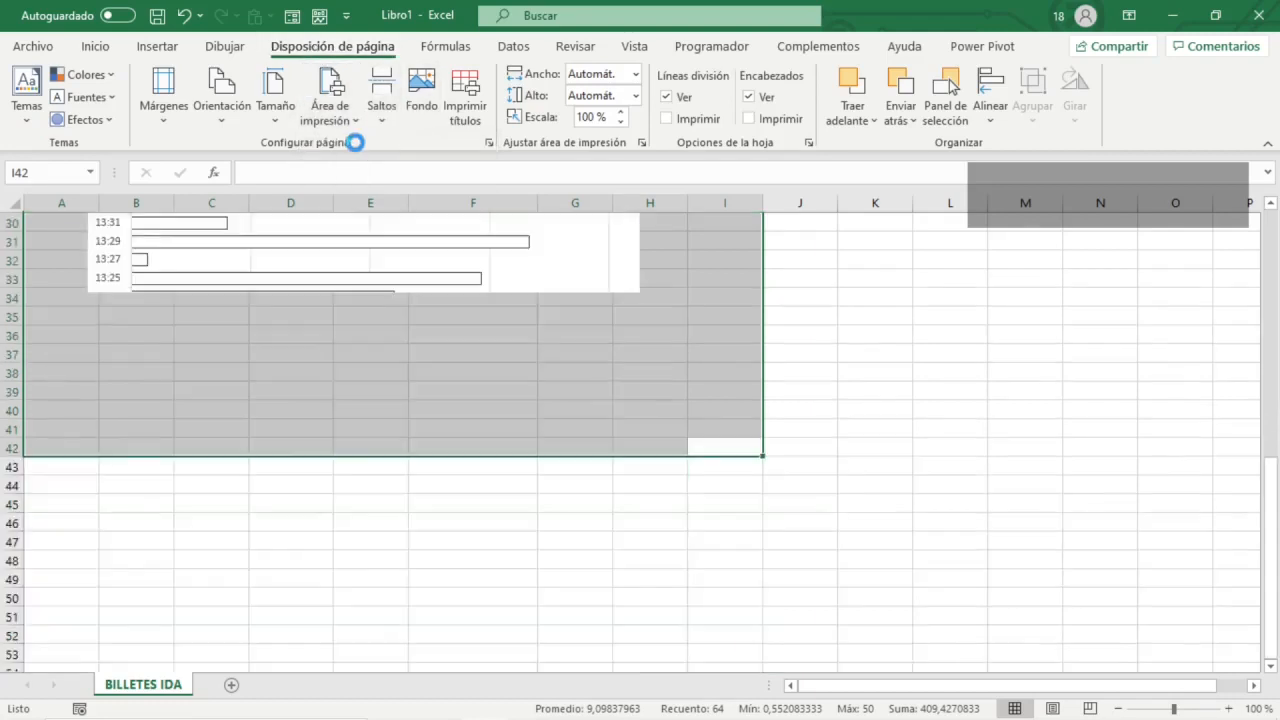
- Scale the printout to fit 1 page wide by 1 tall, check the print preview, and return to the sheet
left_click(490, 145)
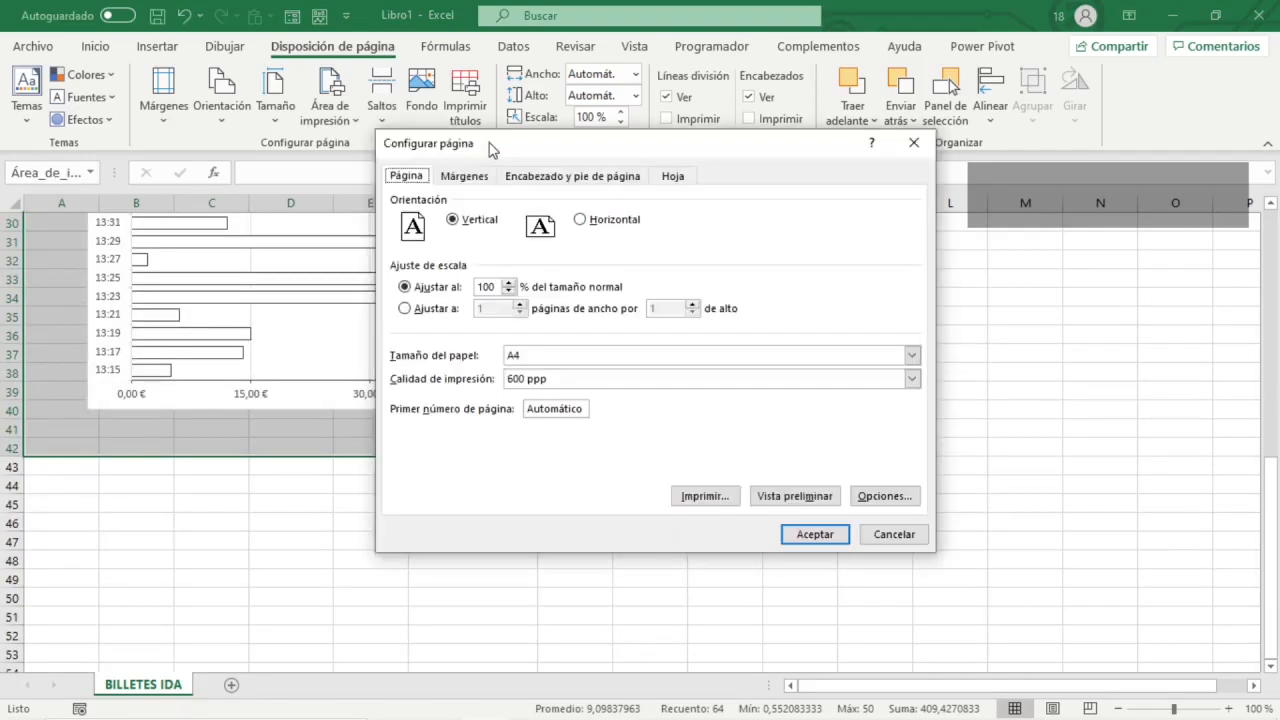
left_click(405, 309)
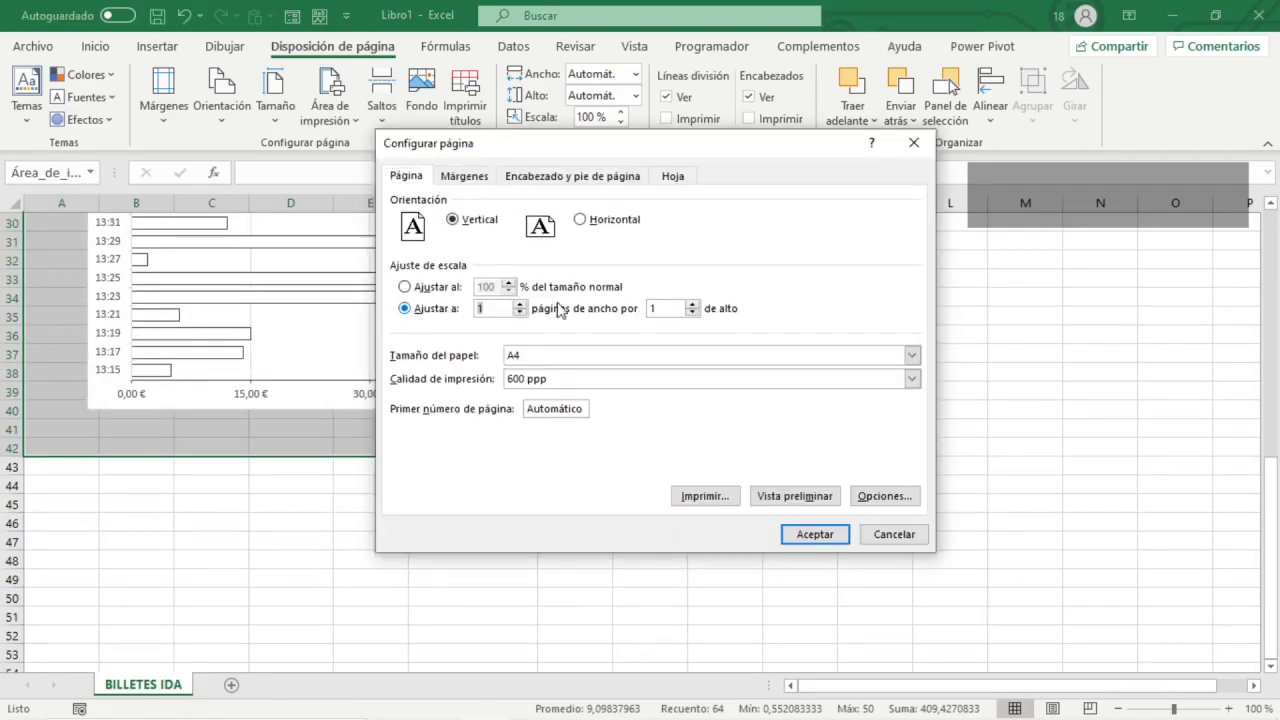
left_click(800, 496)
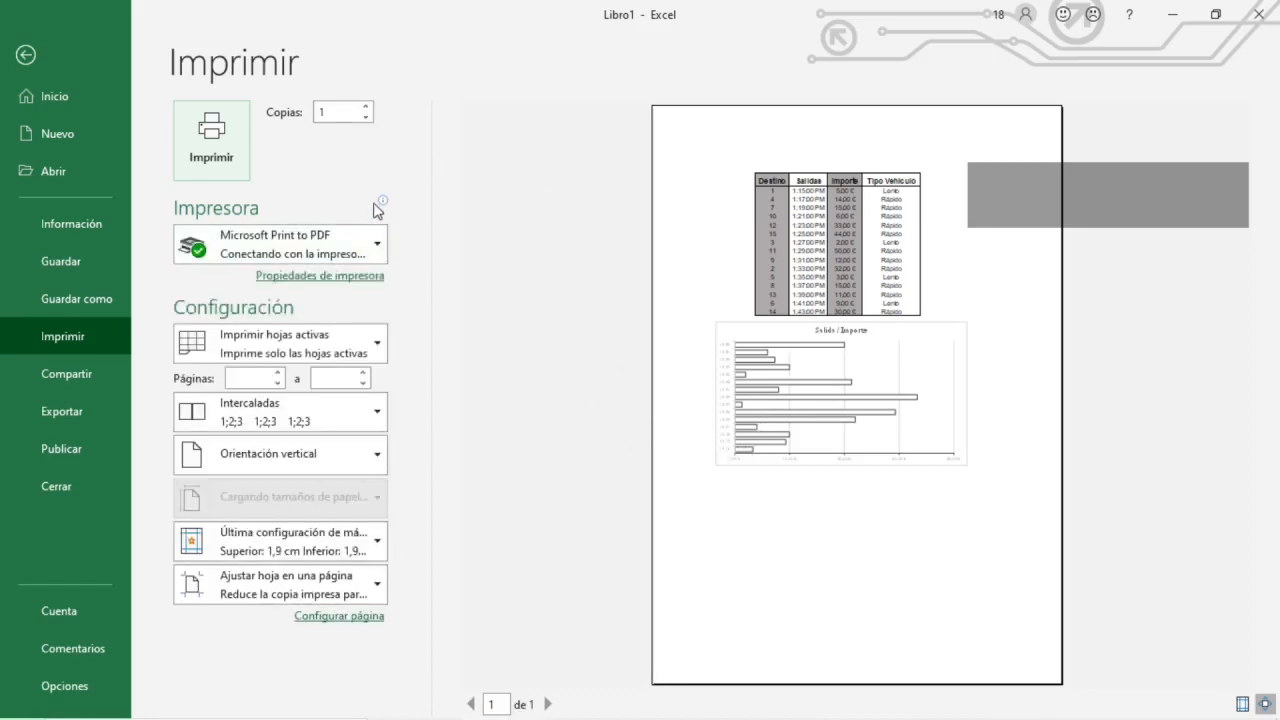
left_click(25, 57)
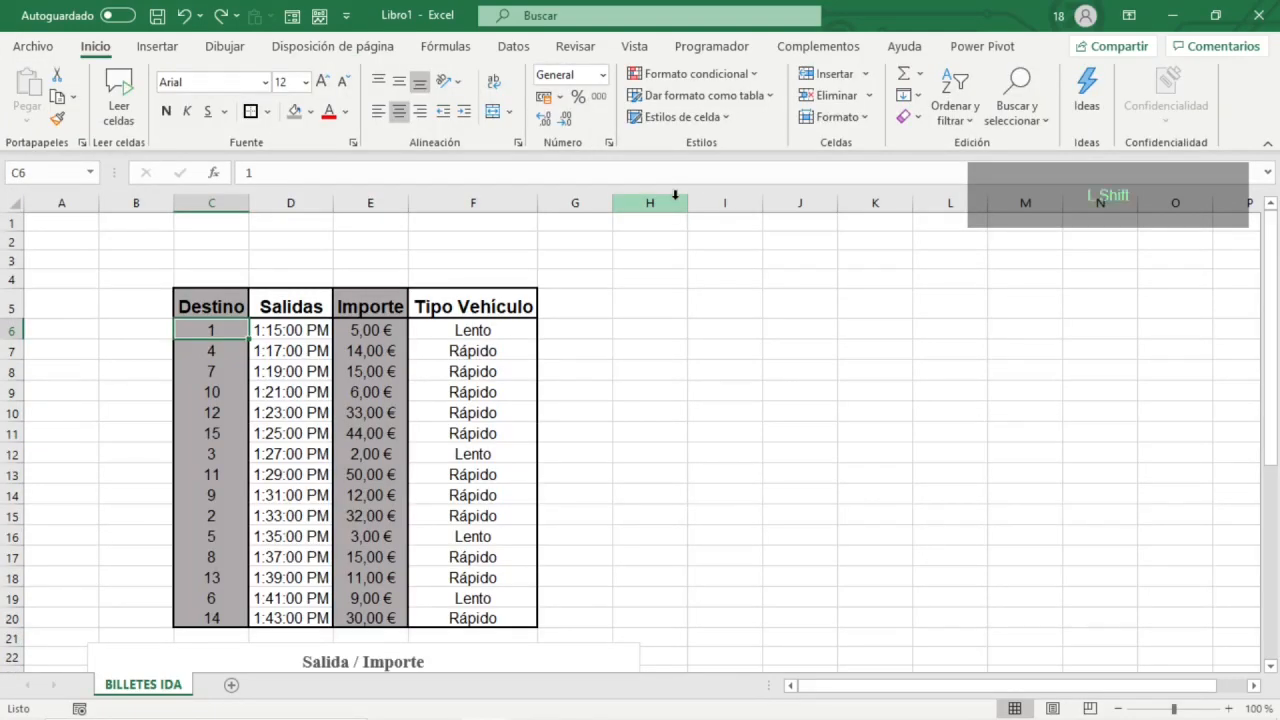
- Define the workbook-scoped name Destino for the ticket data in C6:F20
key("ctrl+shift+Right")
key("ctrl+shift+Down")
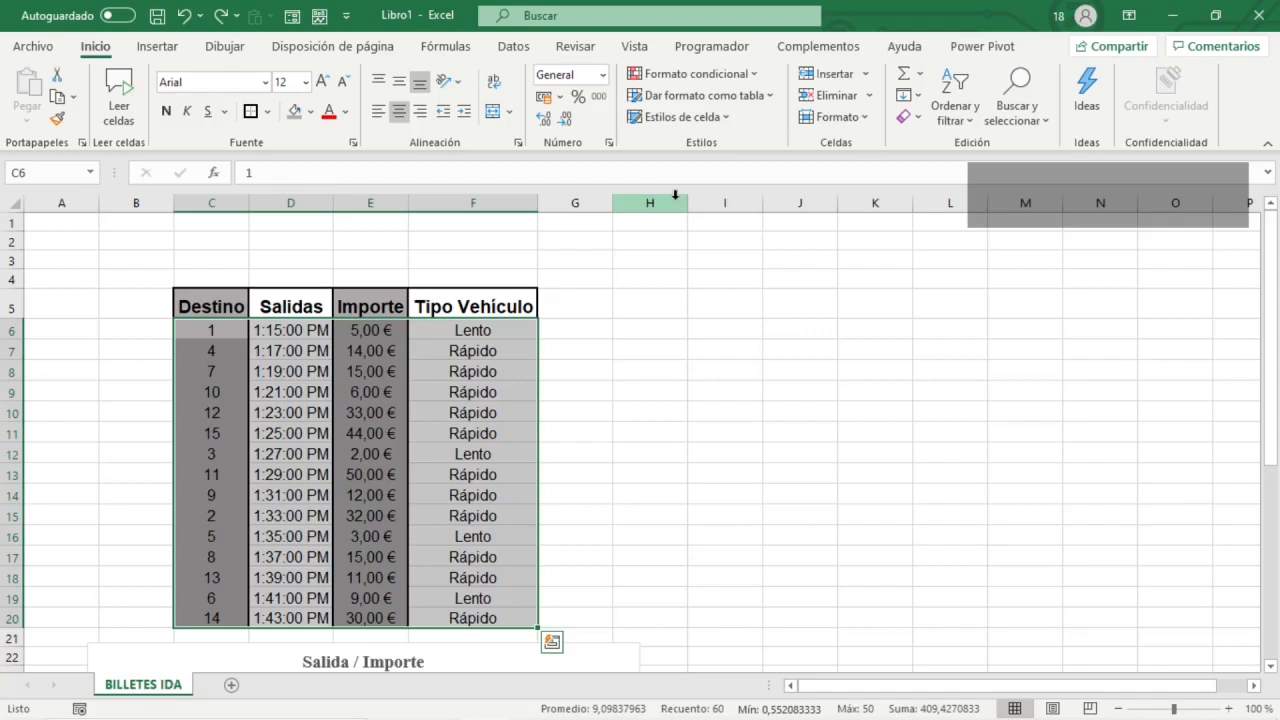
key("shift+F10")
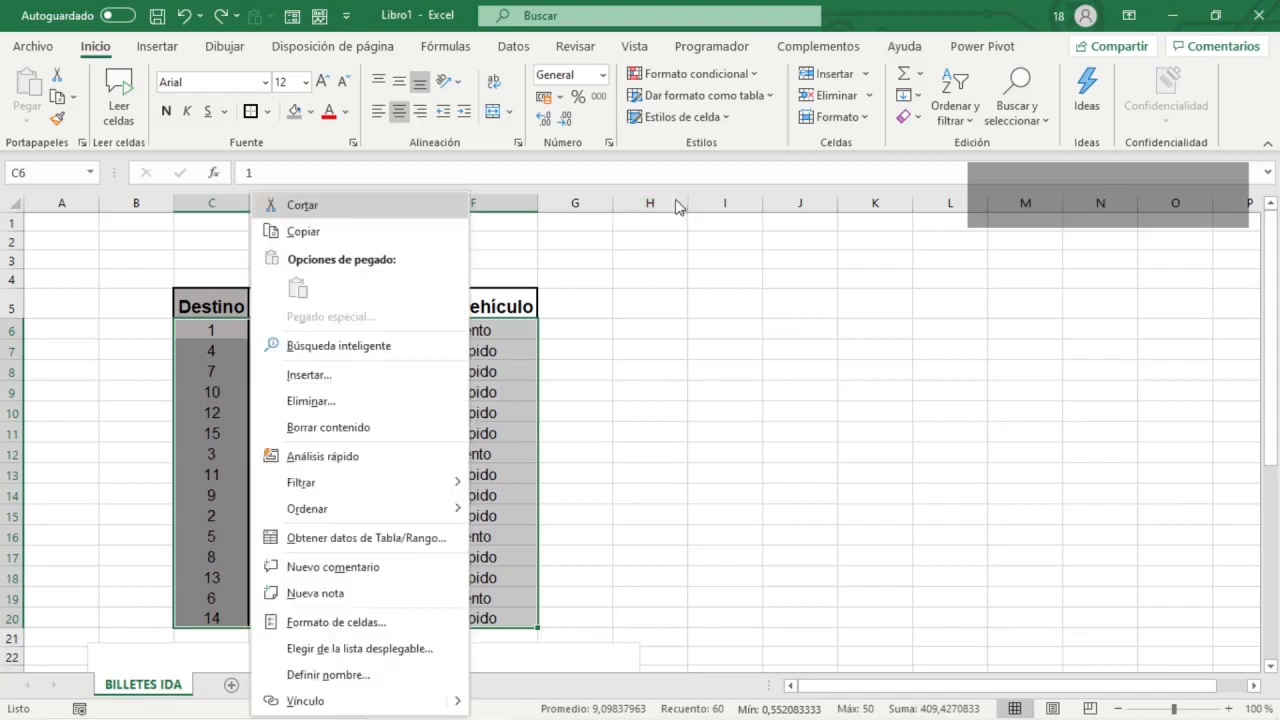
key("Up")
key("Up")
key("Return")
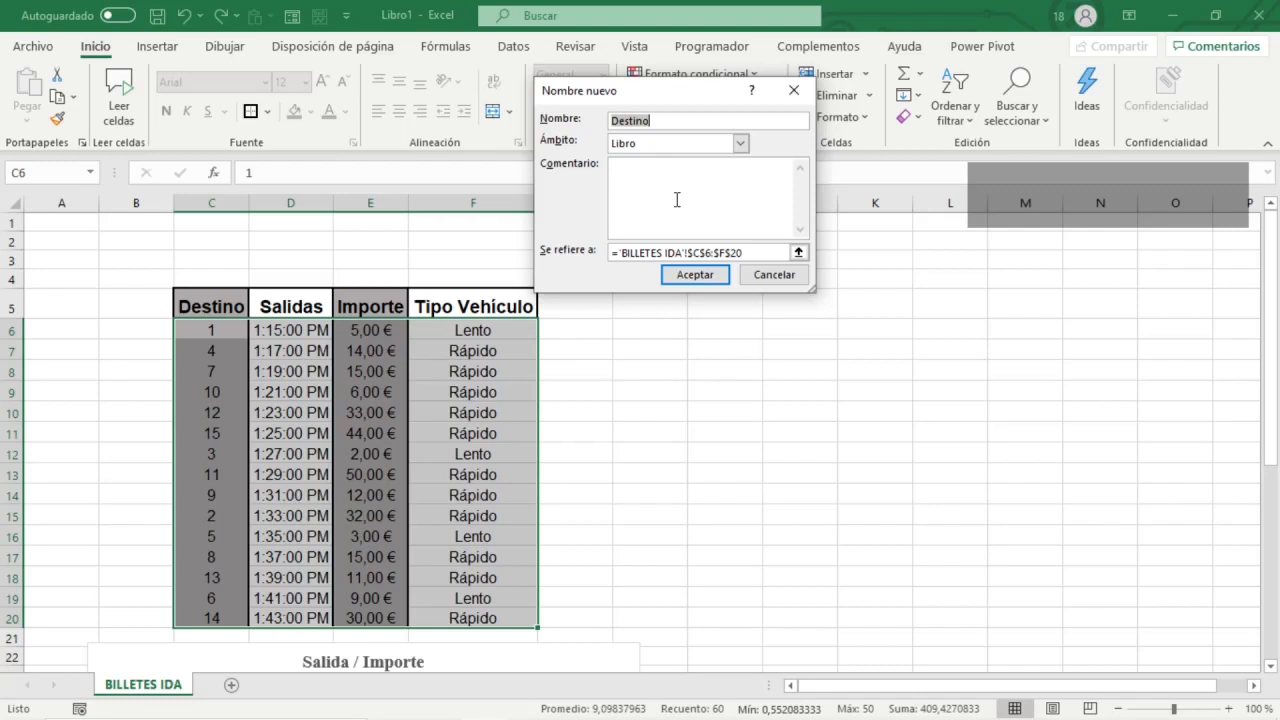
key("Return")
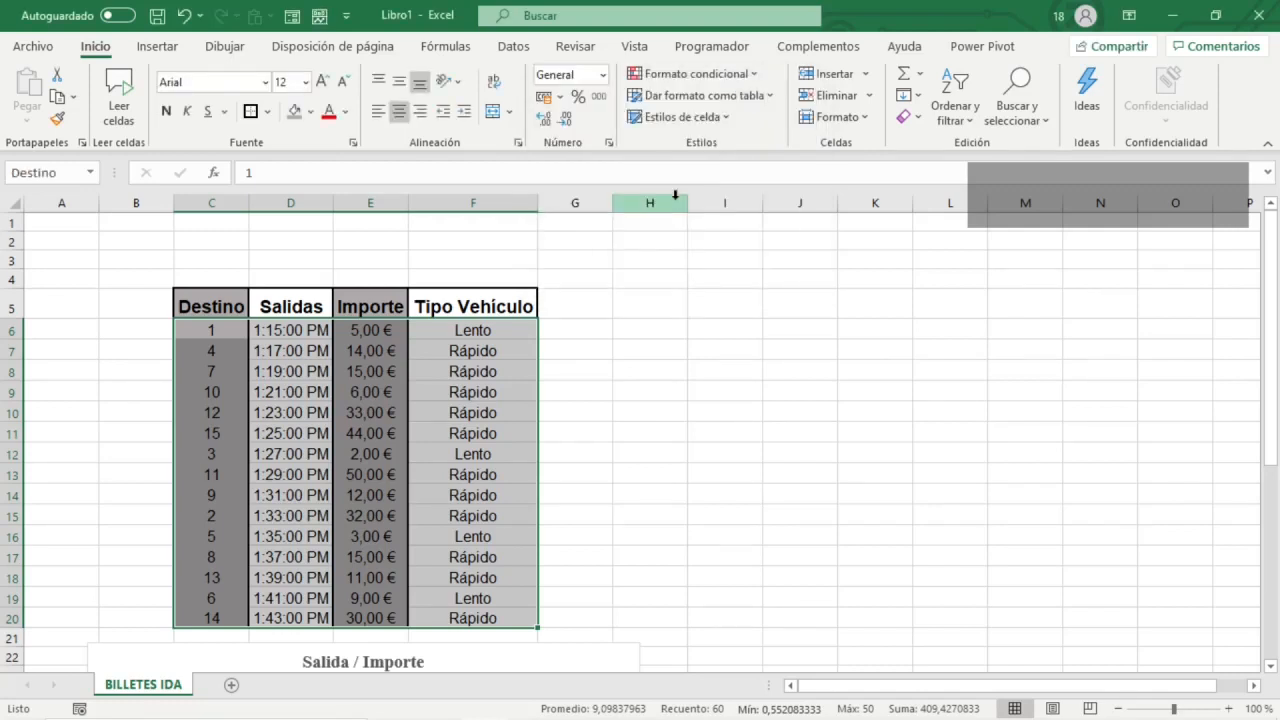
key("Right")
key("Down")
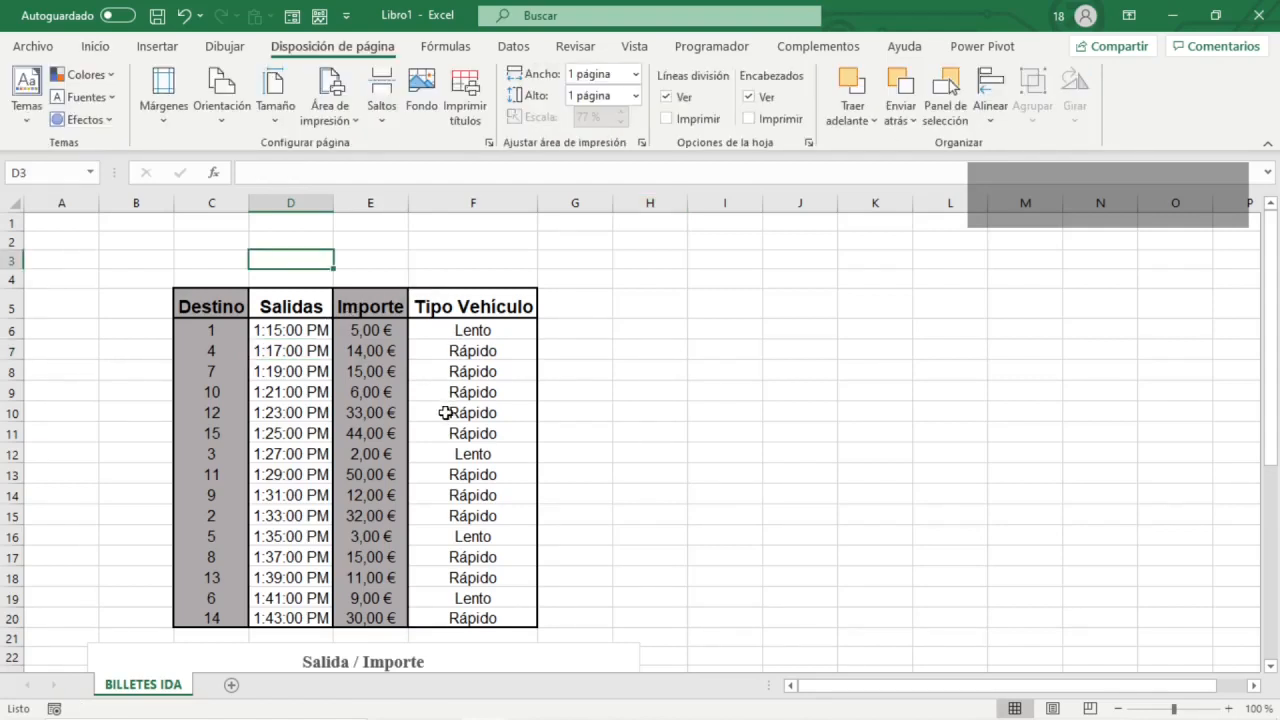
- Insert a new worksheet and rename it RETRASOS
key("shift")
key("shift+F11")
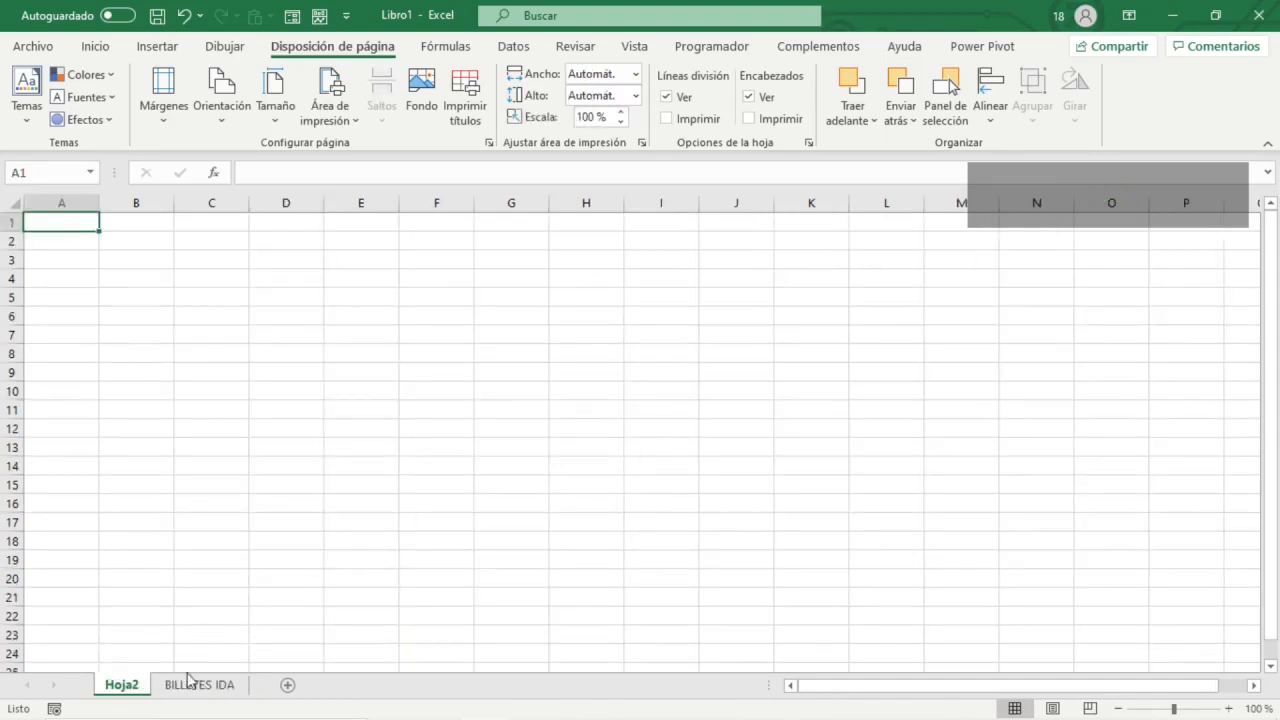
double_click(136, 686)
type("RETRASOS")
key("Return")
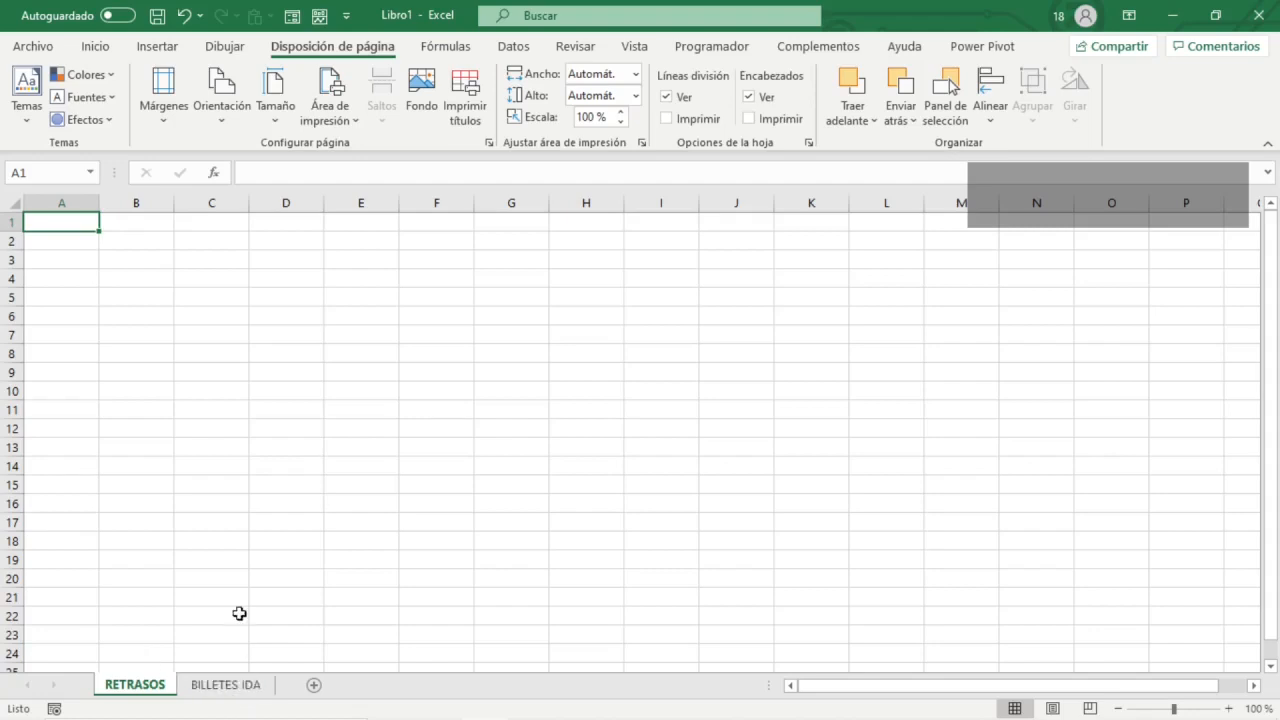
- Set the font of the whole RETRASOS sheet to Arial, size 12
left_click(15, 203)
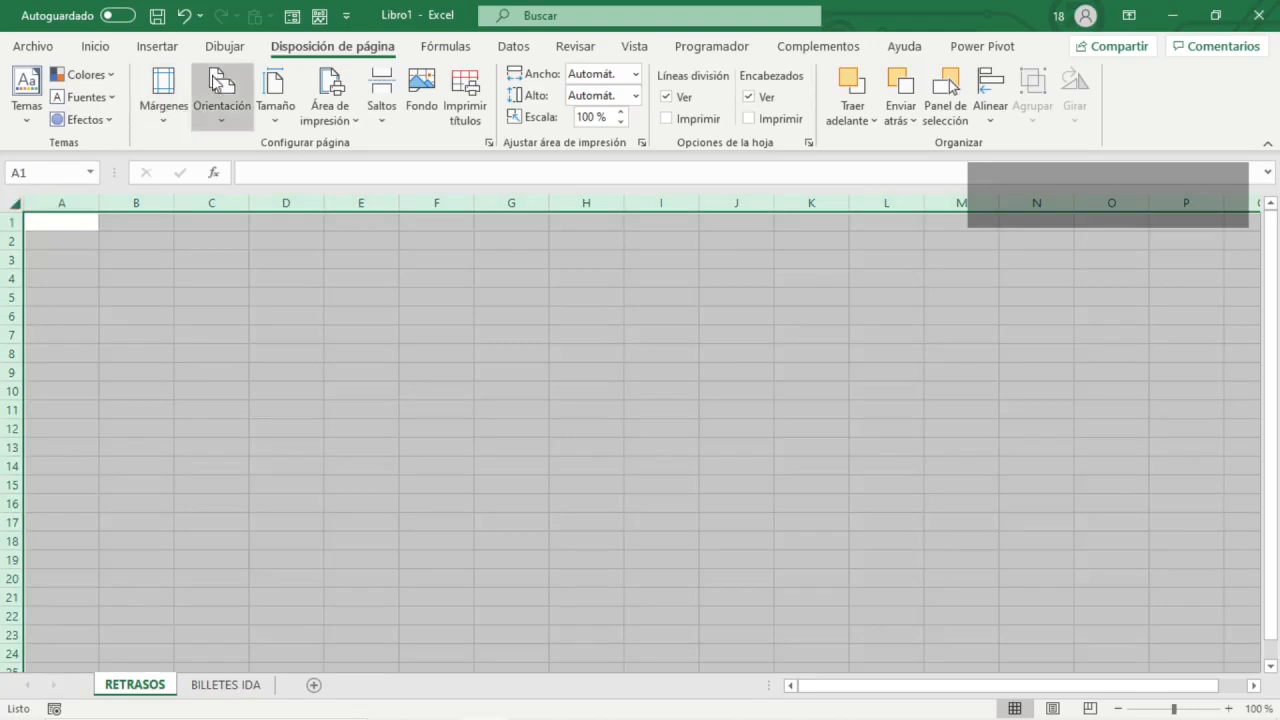
left_click(100, 47)
left_click(193, 80)
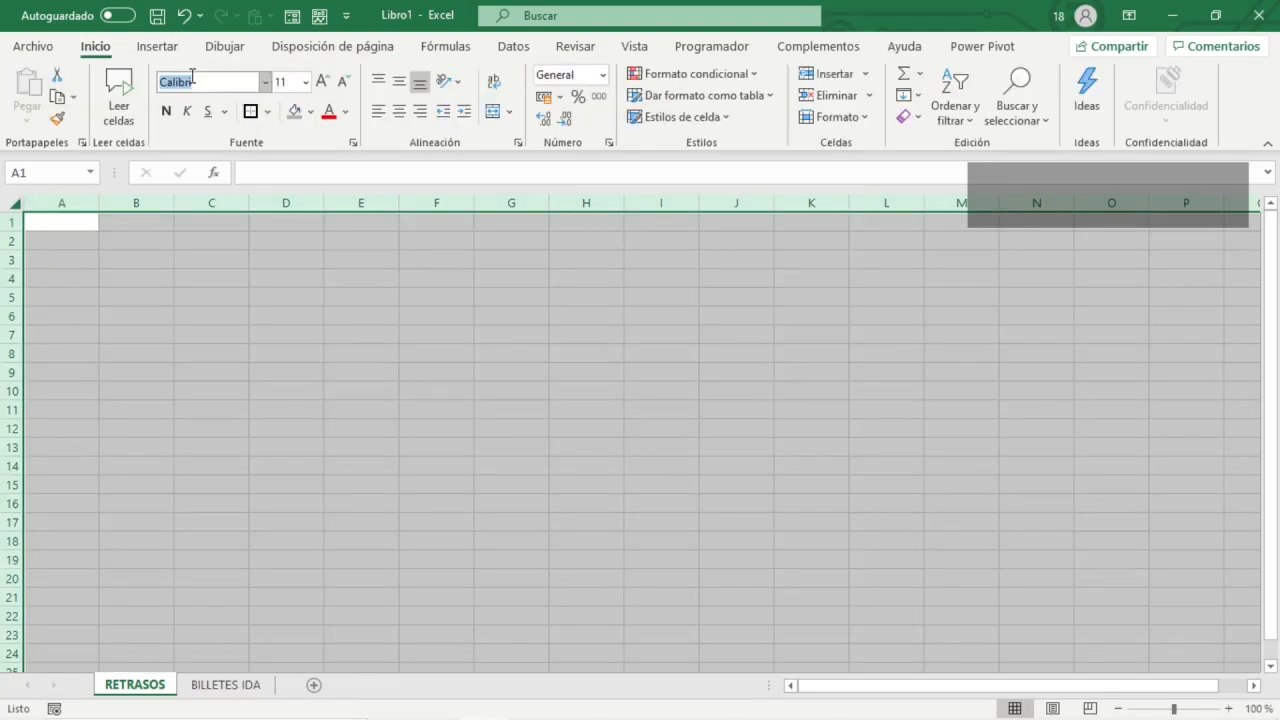
type("Arial")
key("Tab")
type("12")
key("Return")
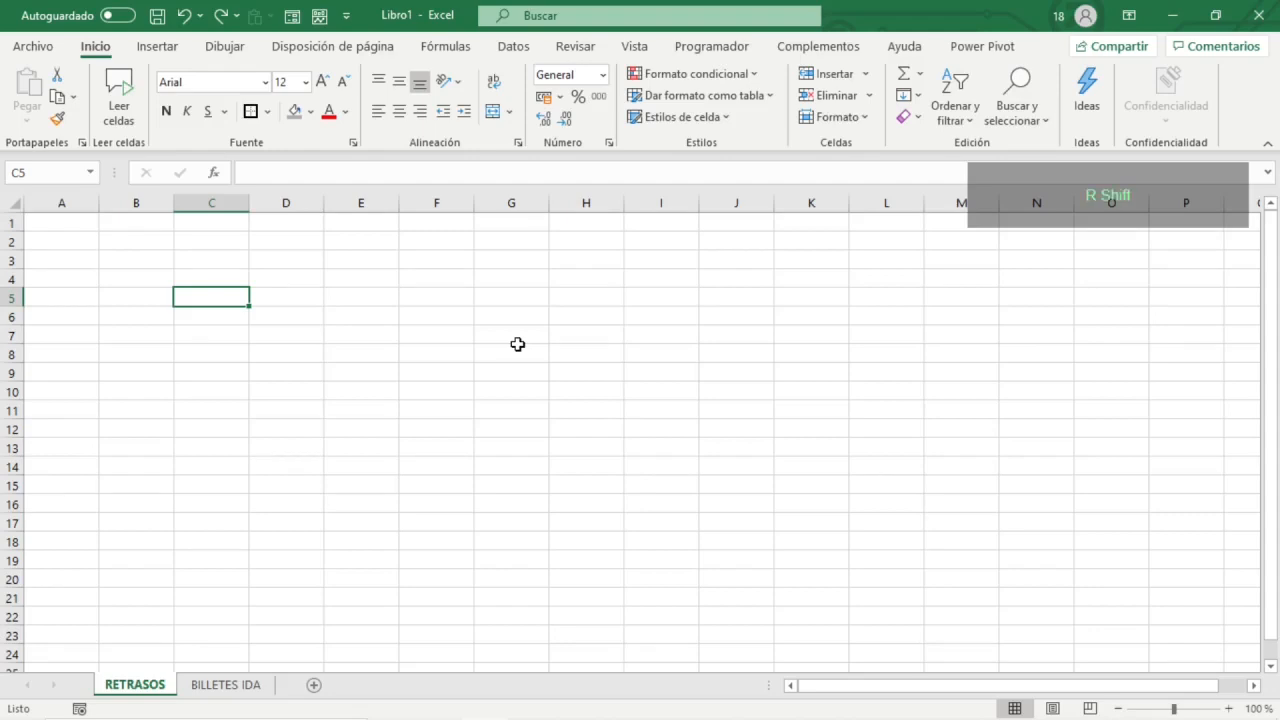
- Enter the headers Destino, Fr. and % in cells C5 to E5
type("Destino")
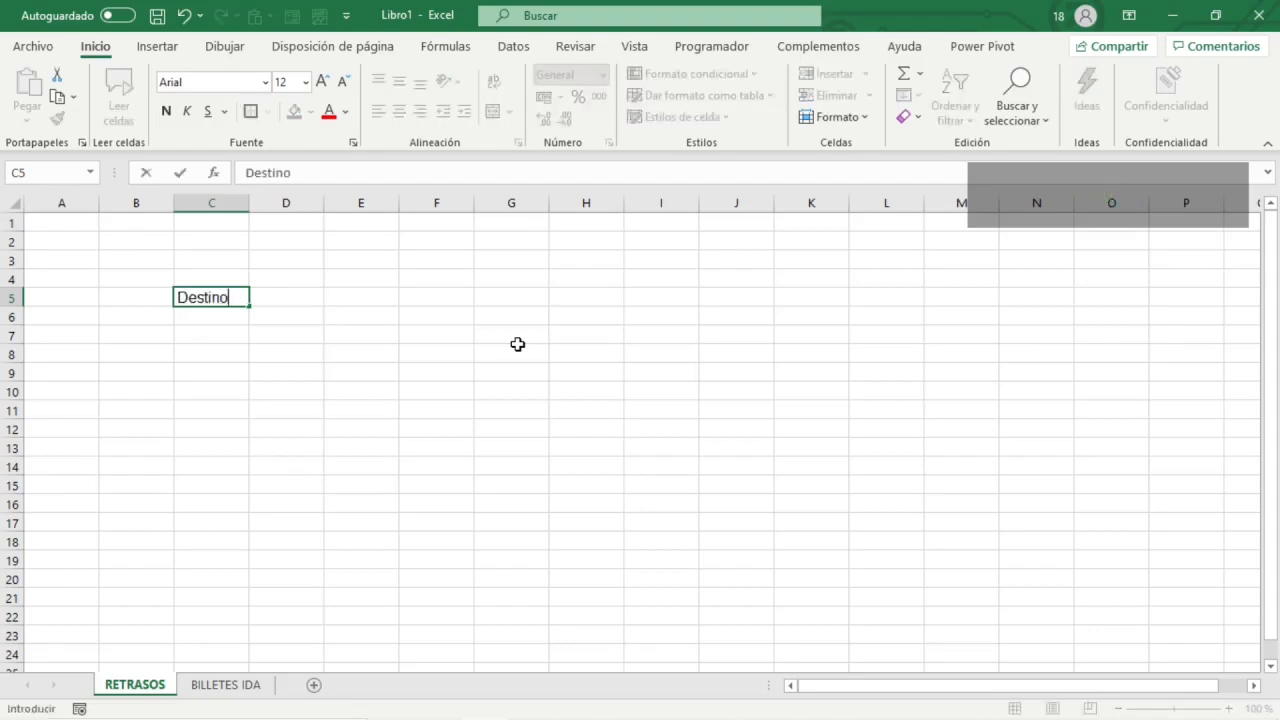
key("Tab")
type("Fr.")
key("Tab")
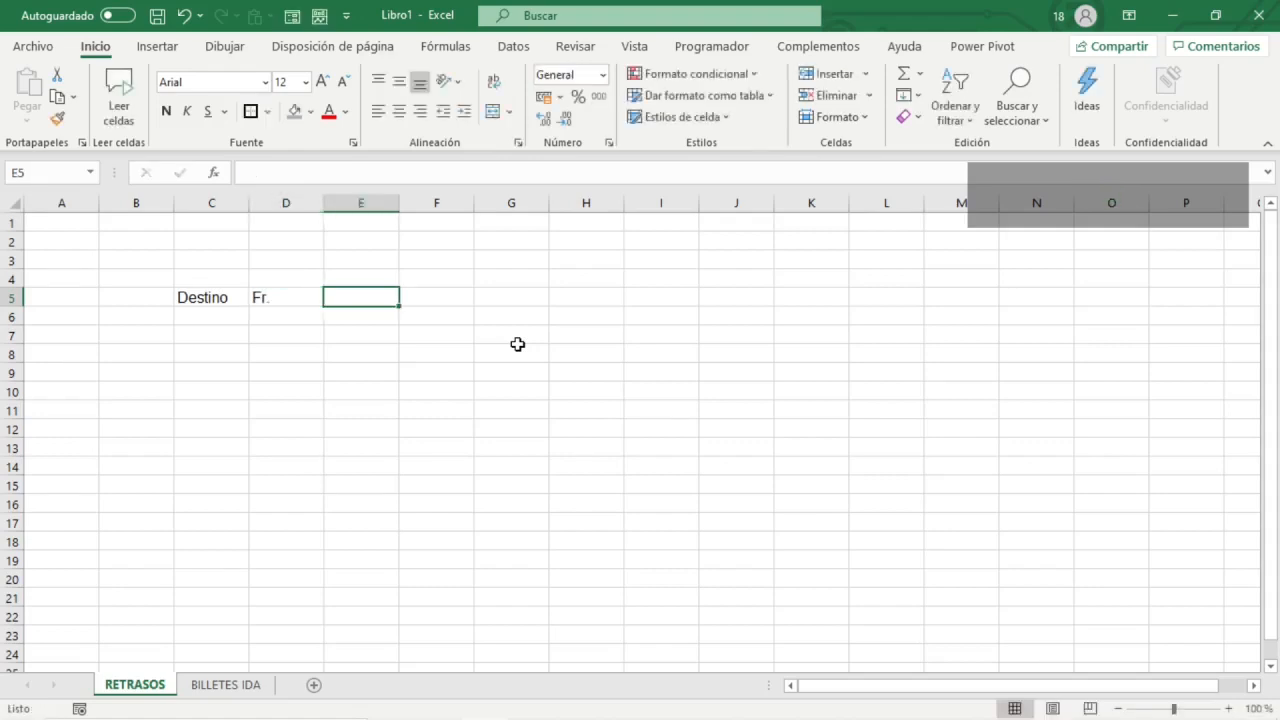
type("%")
key("Tab")
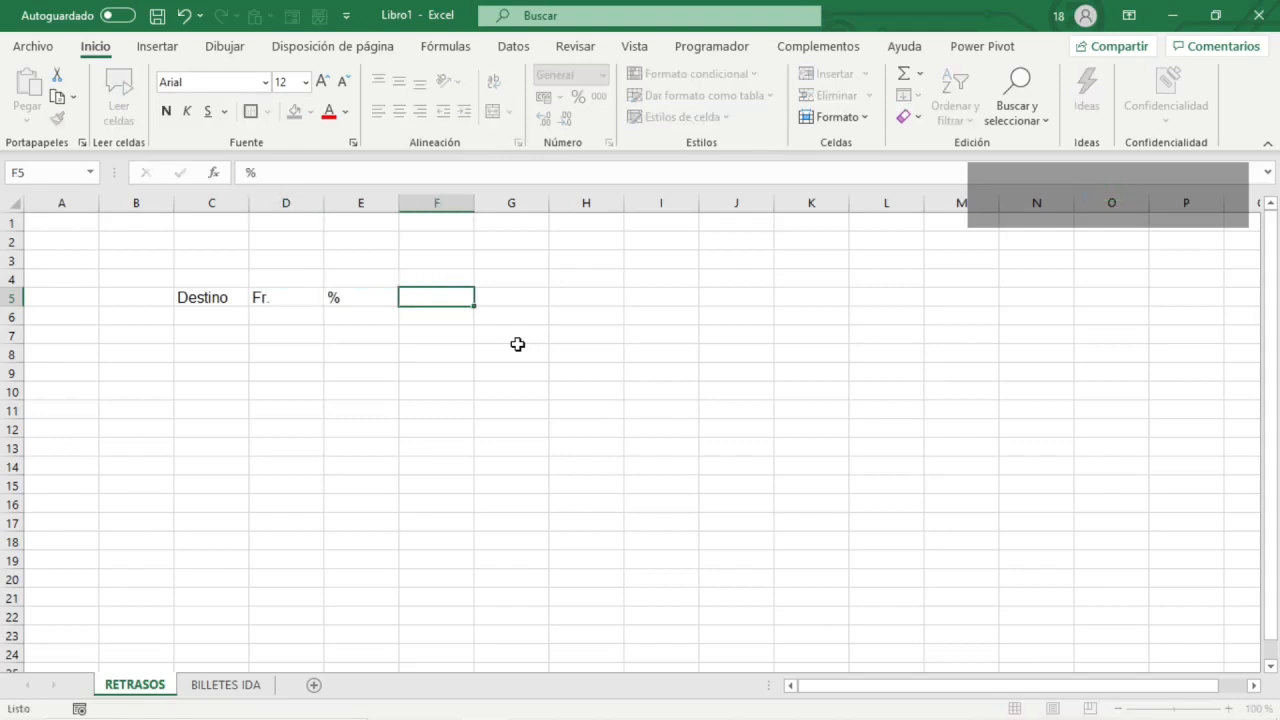
- Enter the headers "Bonifición sobre precio billete" in F5 and "Coste Mensual" in G5
type("Bonifi")
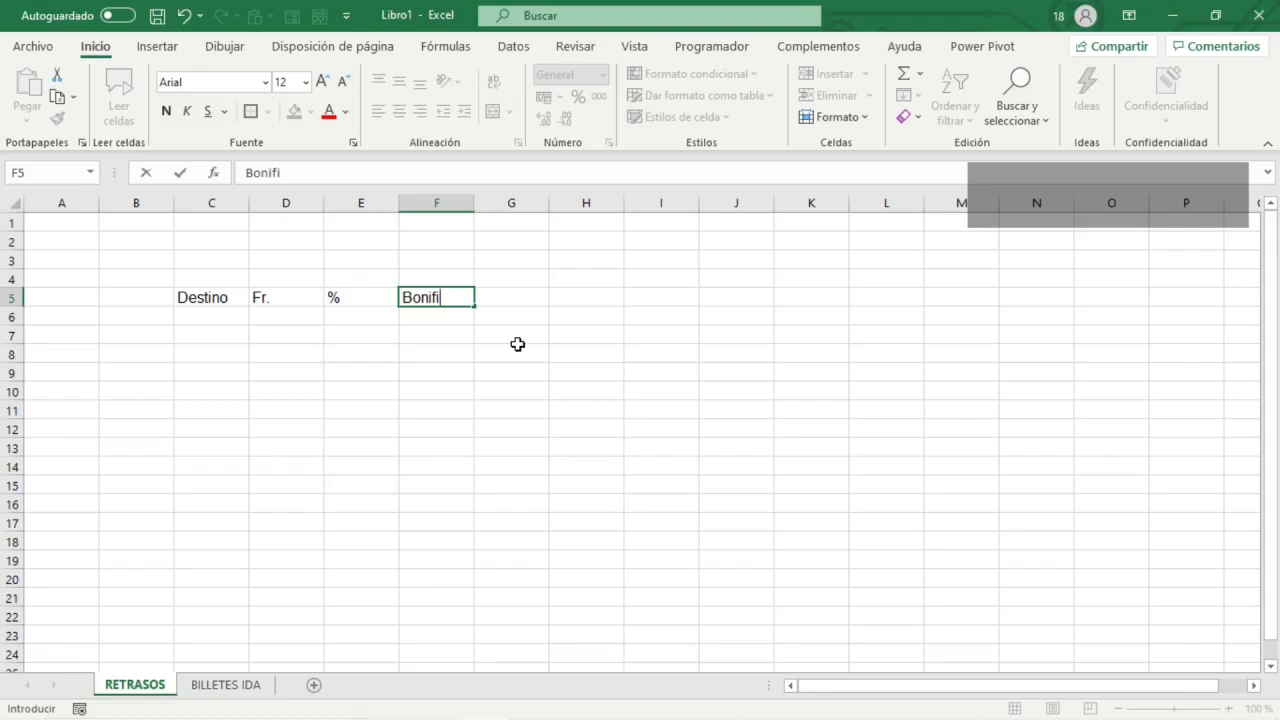
type("cac")
key("BackSpace")
key("BackSpace")
type("ión")
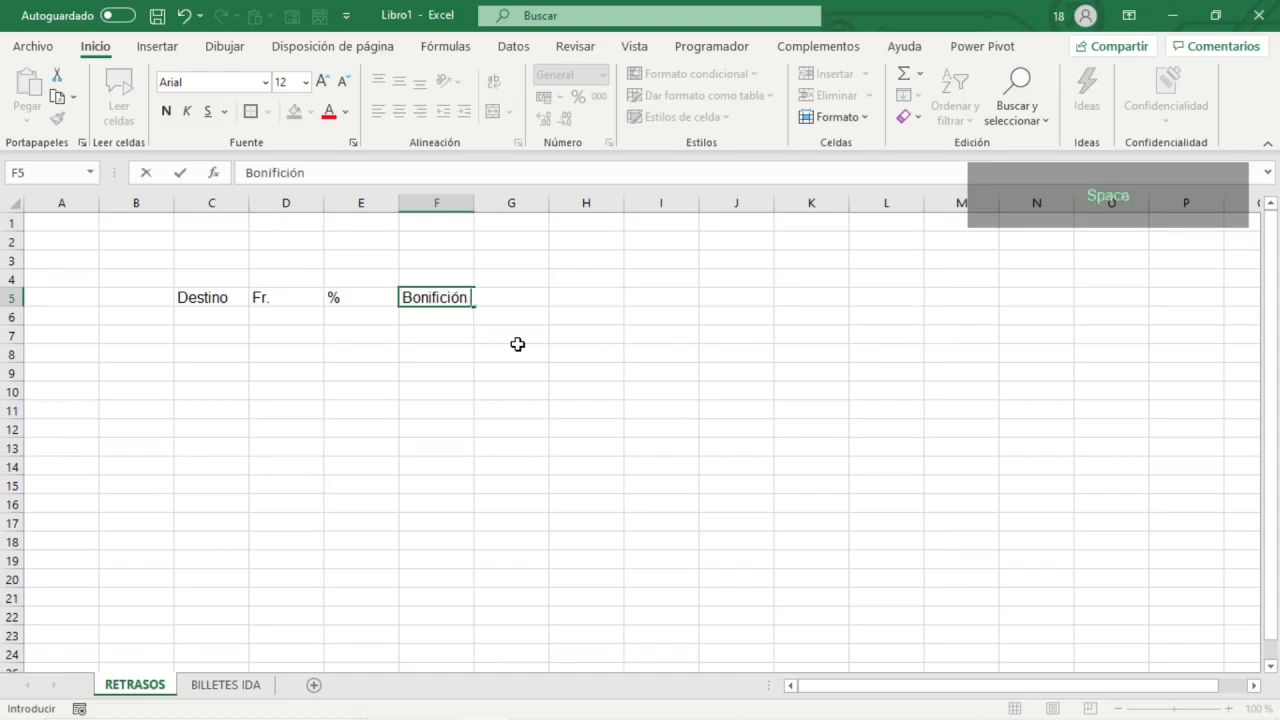
type(" sobre pr")
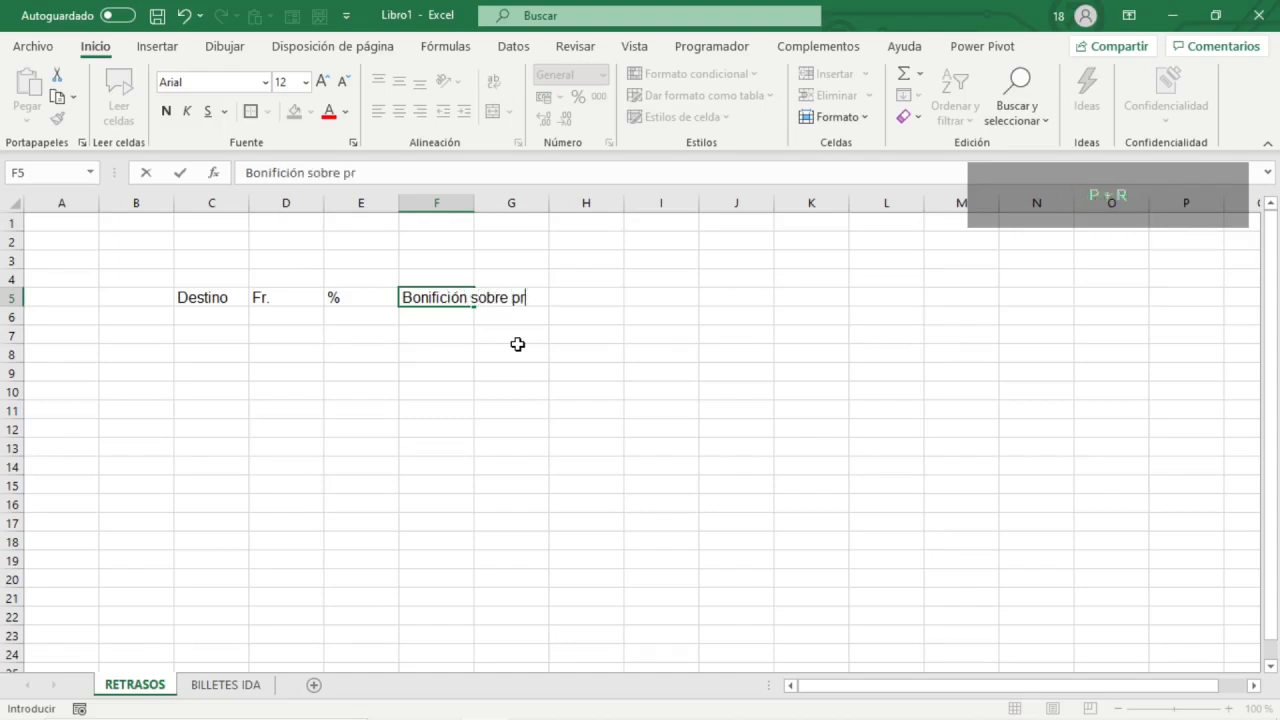
type("ecio billete")
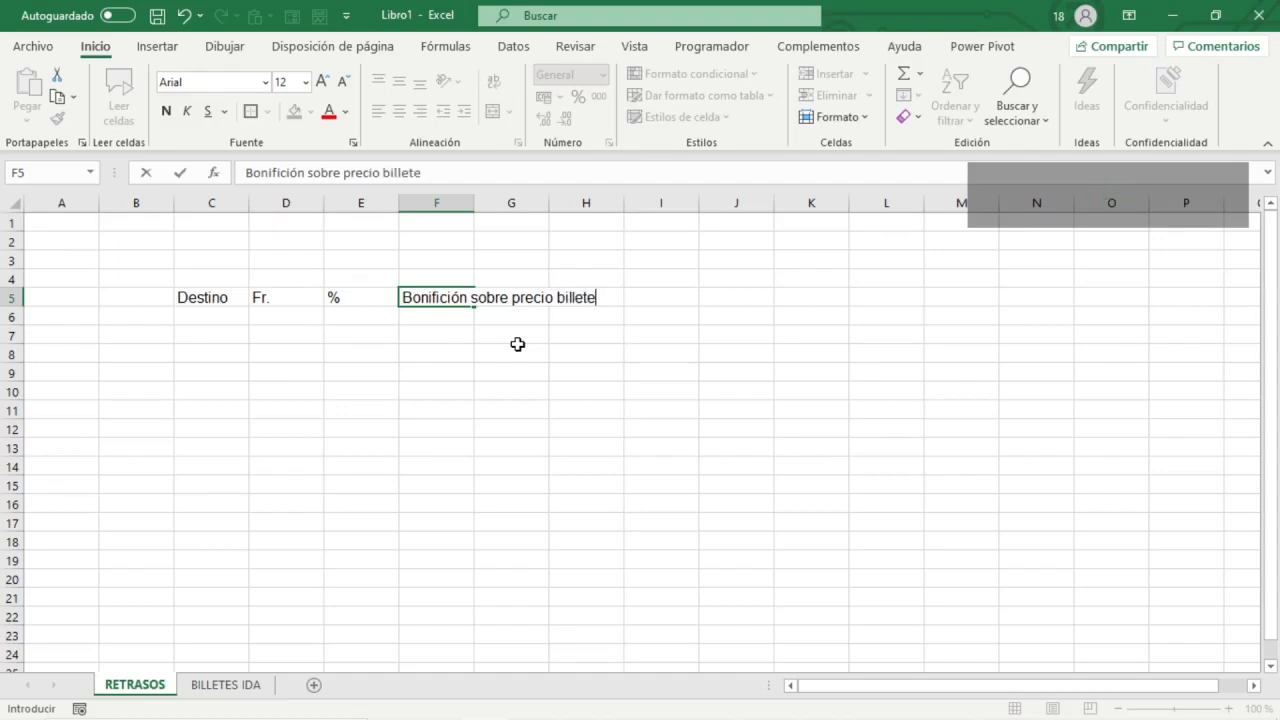
key("Tab")
type("C")
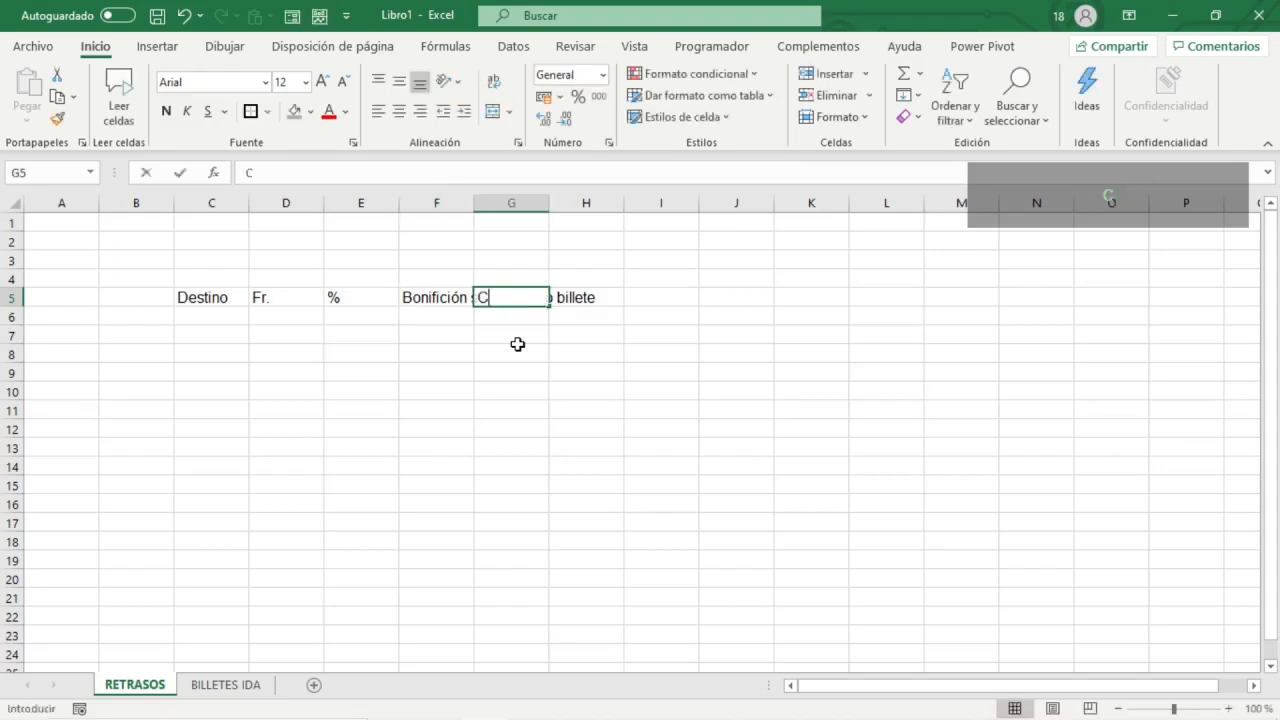
type("oste Mensual")
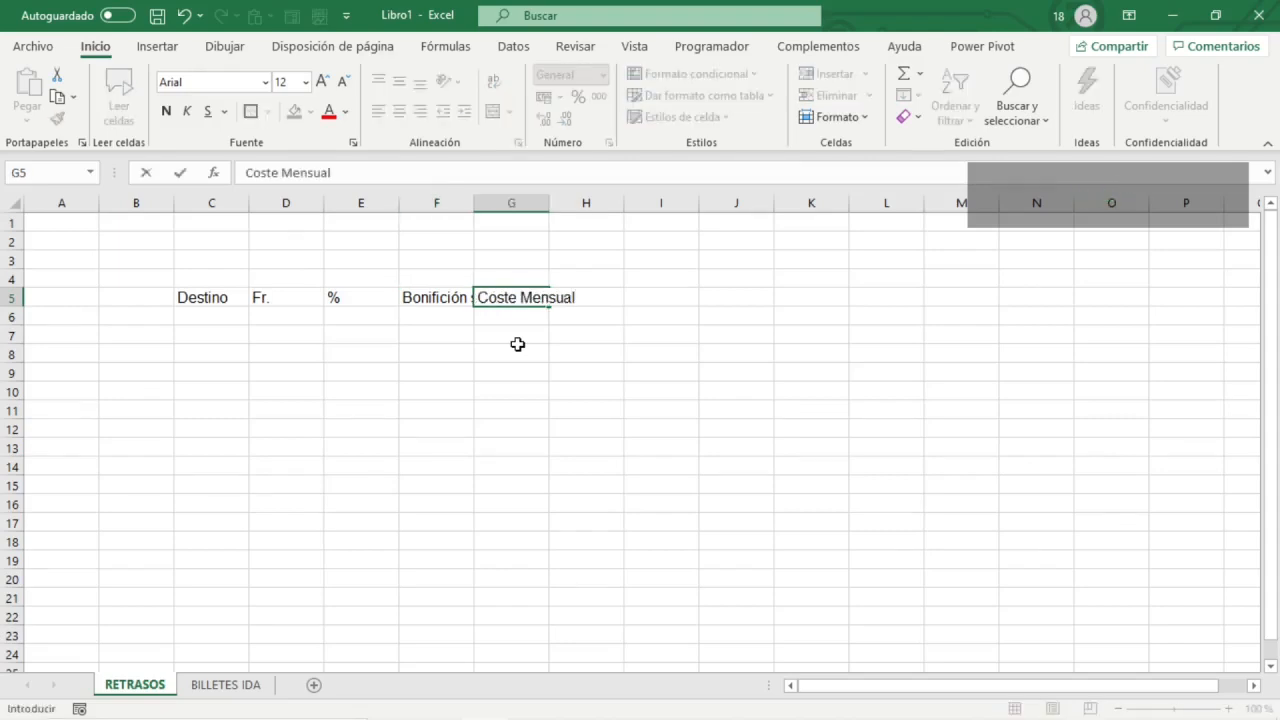
key("Return")
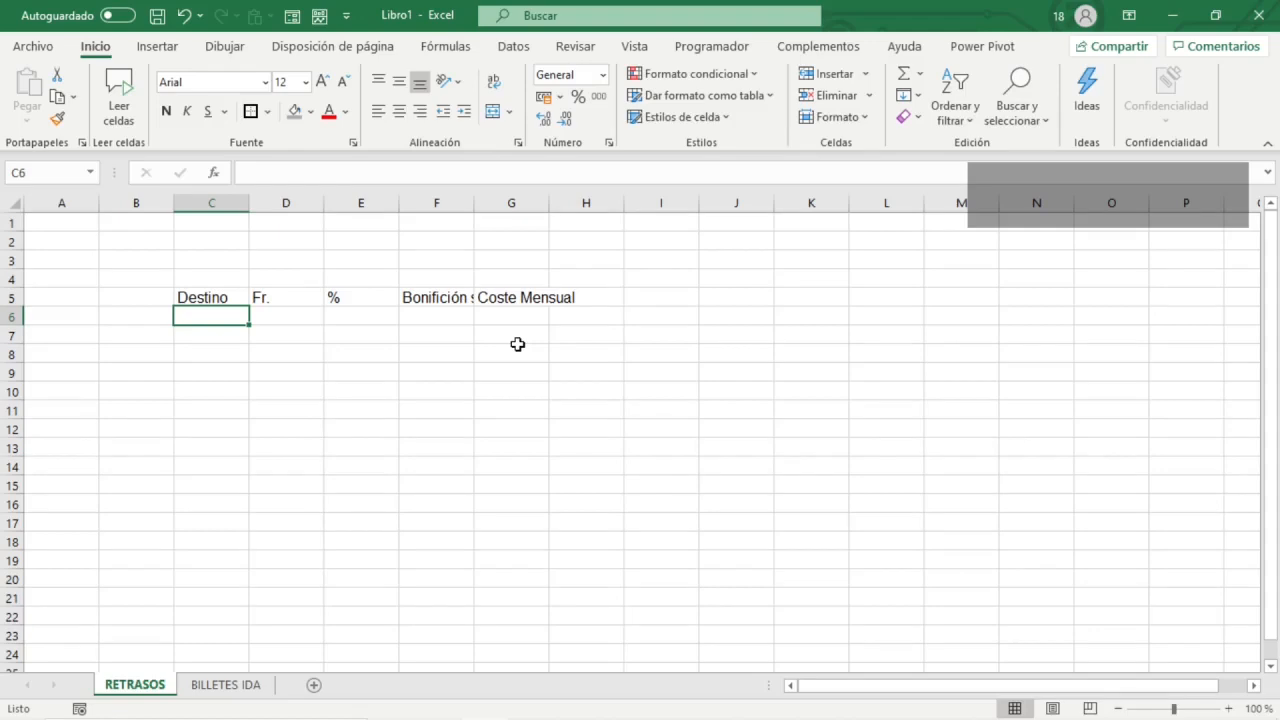
key("Up")
key("Right")
key("Right")
key("Down")
key("Right")
key("Up")
key("Down")
key("Left")
key("Left")
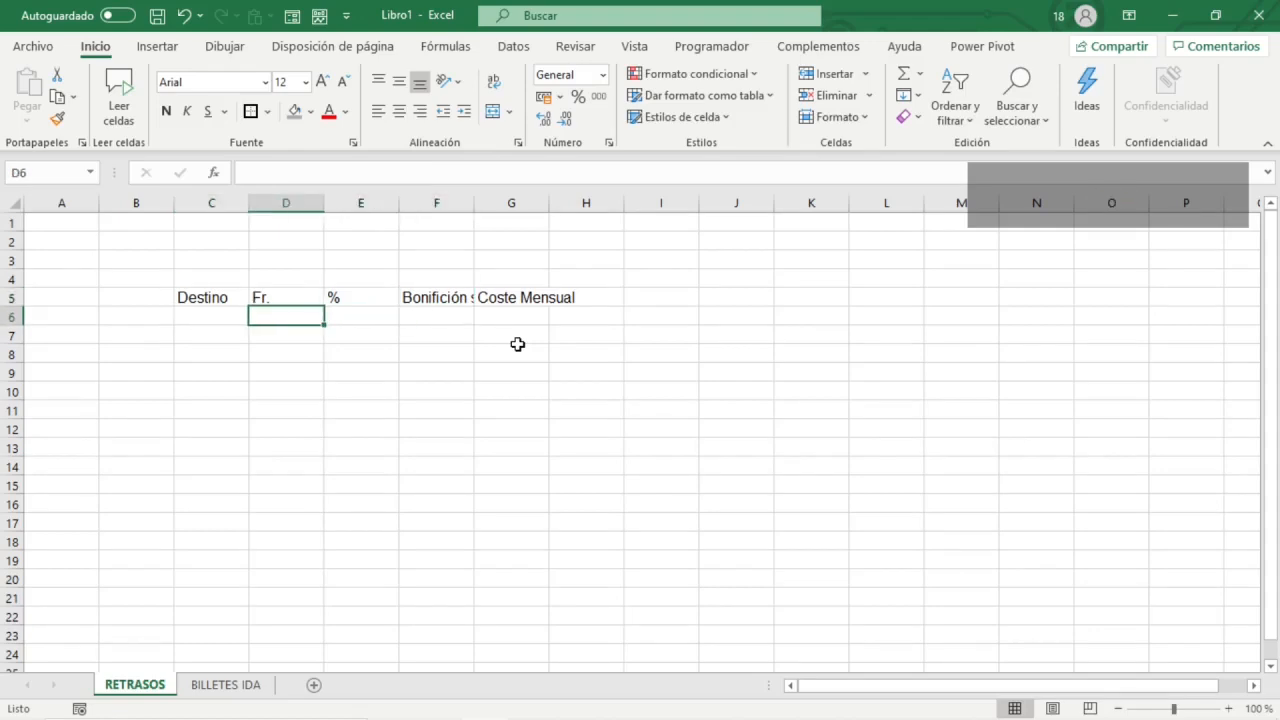
- Merge and center cells D4:E4 above the Fr. and % headers
key("Left")
key("Up")
key("Up")
key("Right")
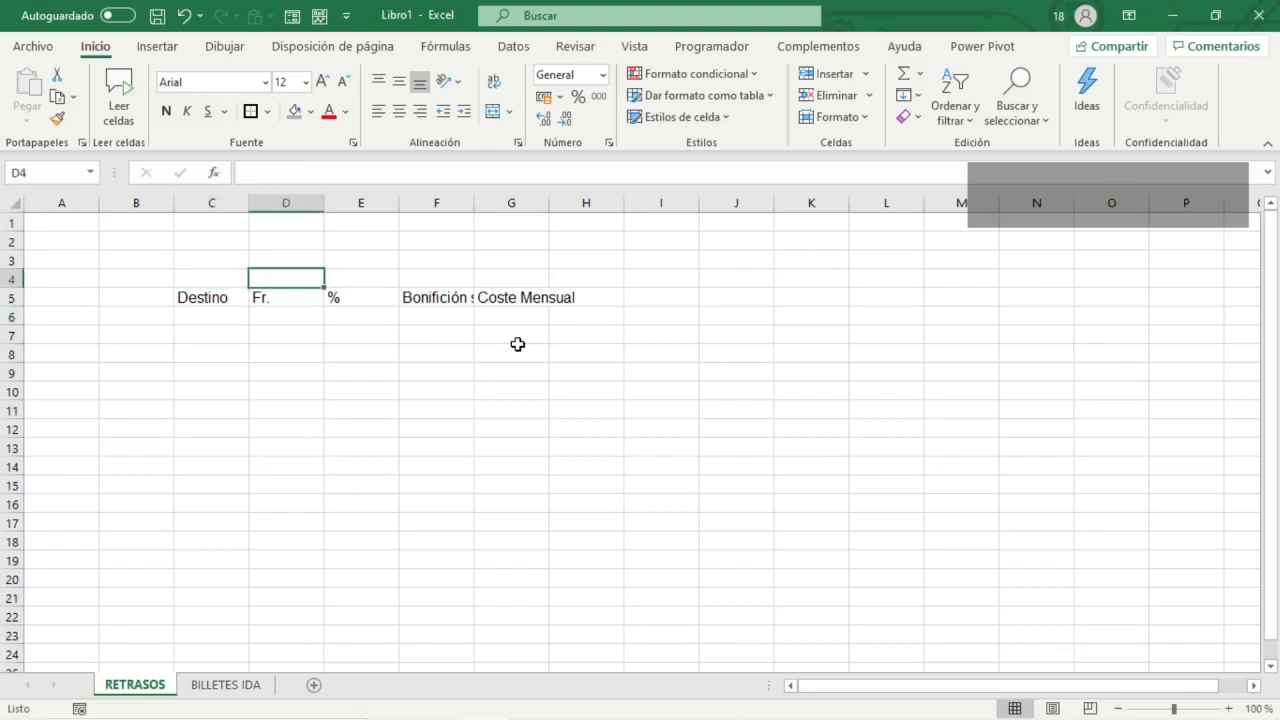
key("shift+Right")
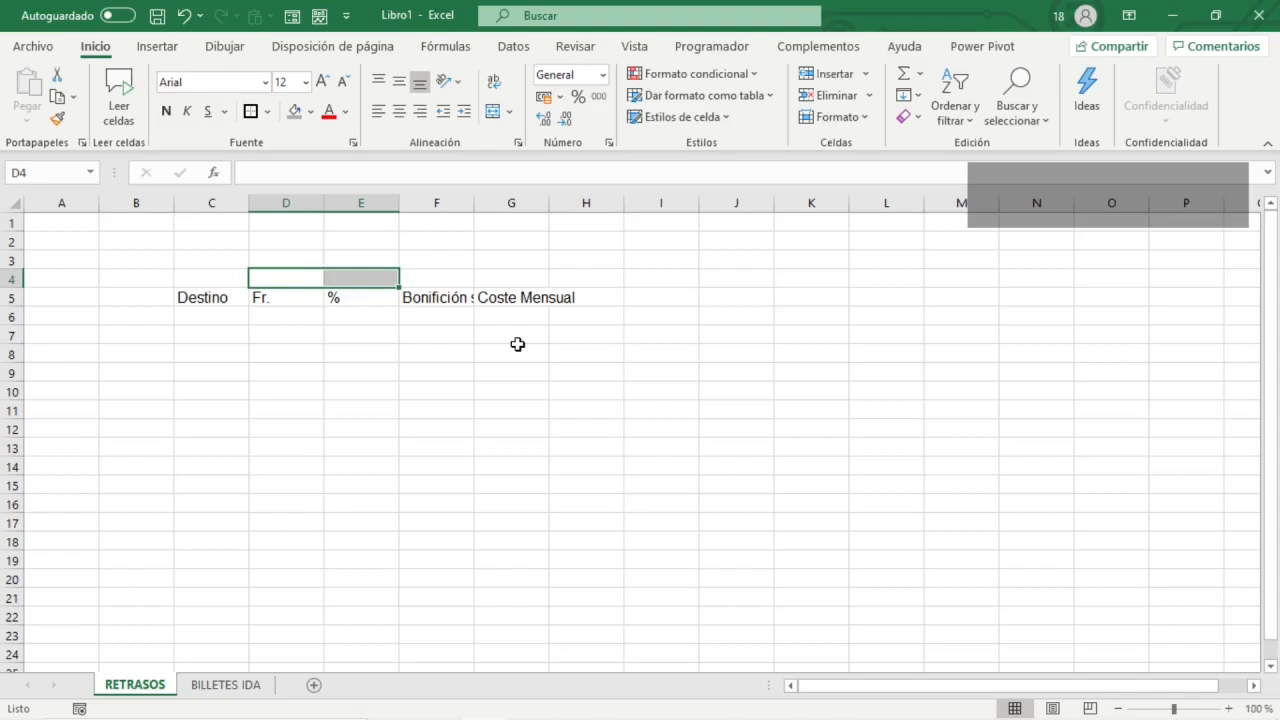
key("alt")
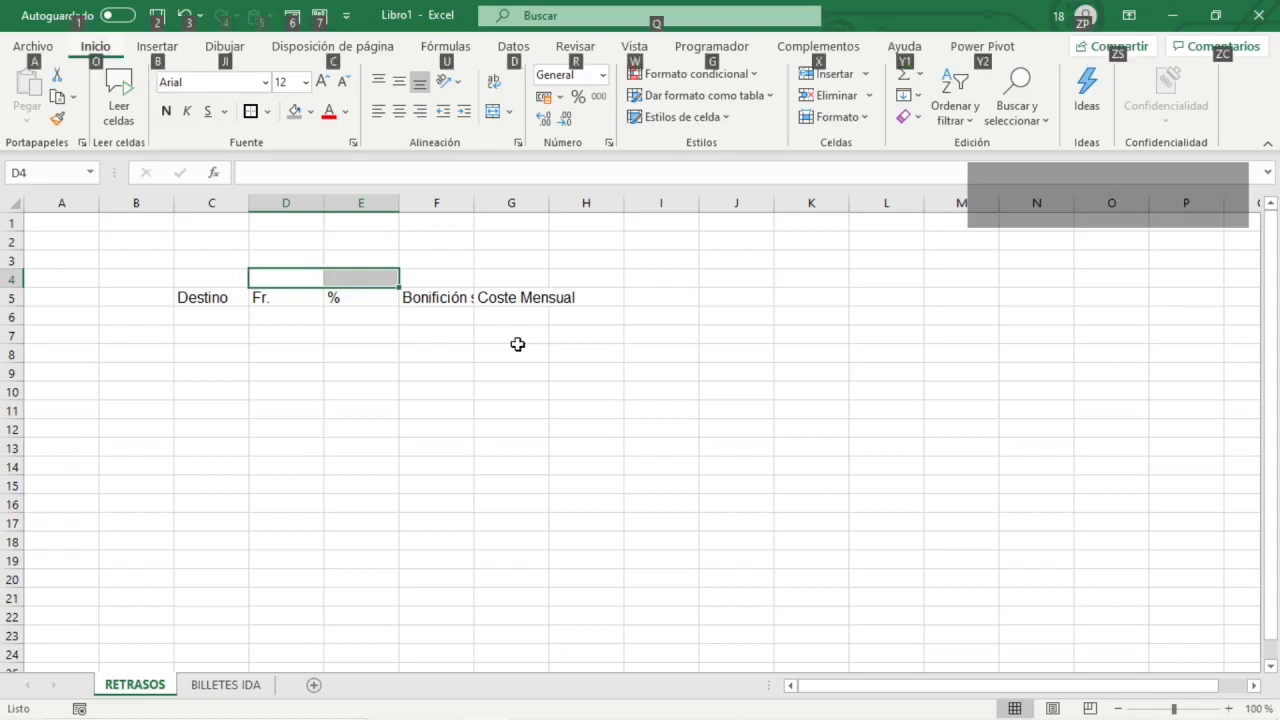
key("alt")
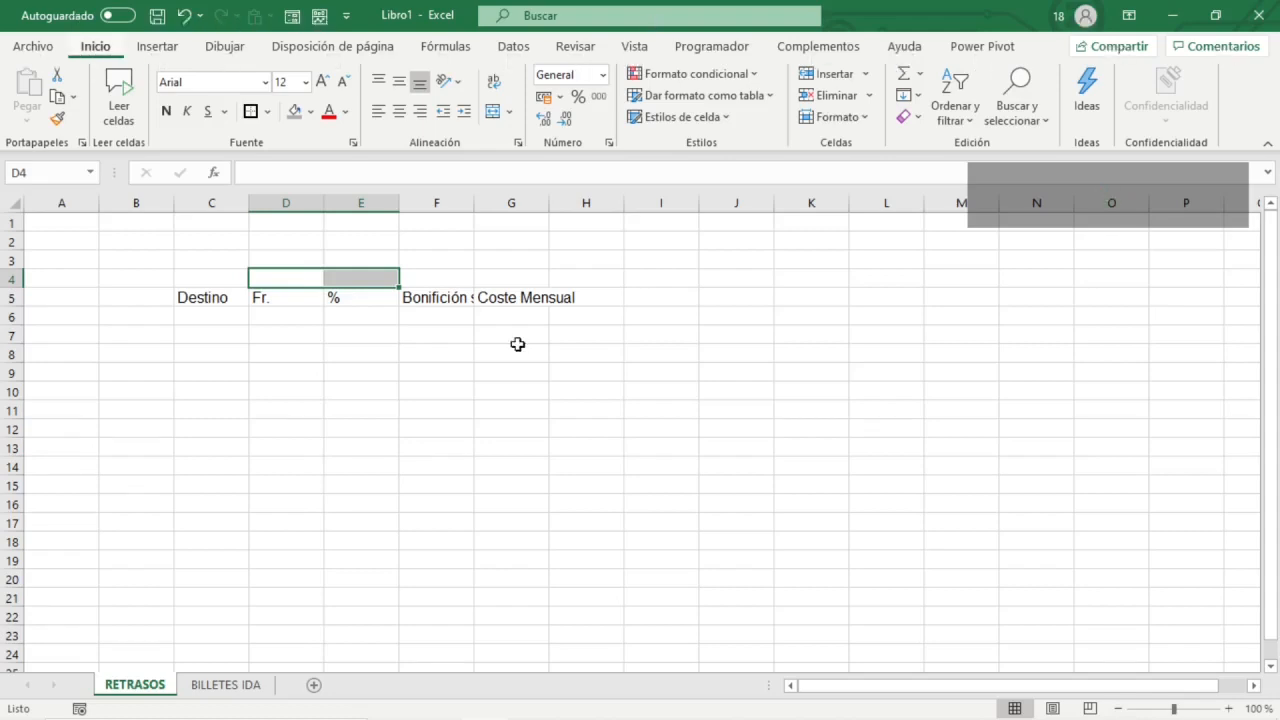
key("alt+h")
key("o")
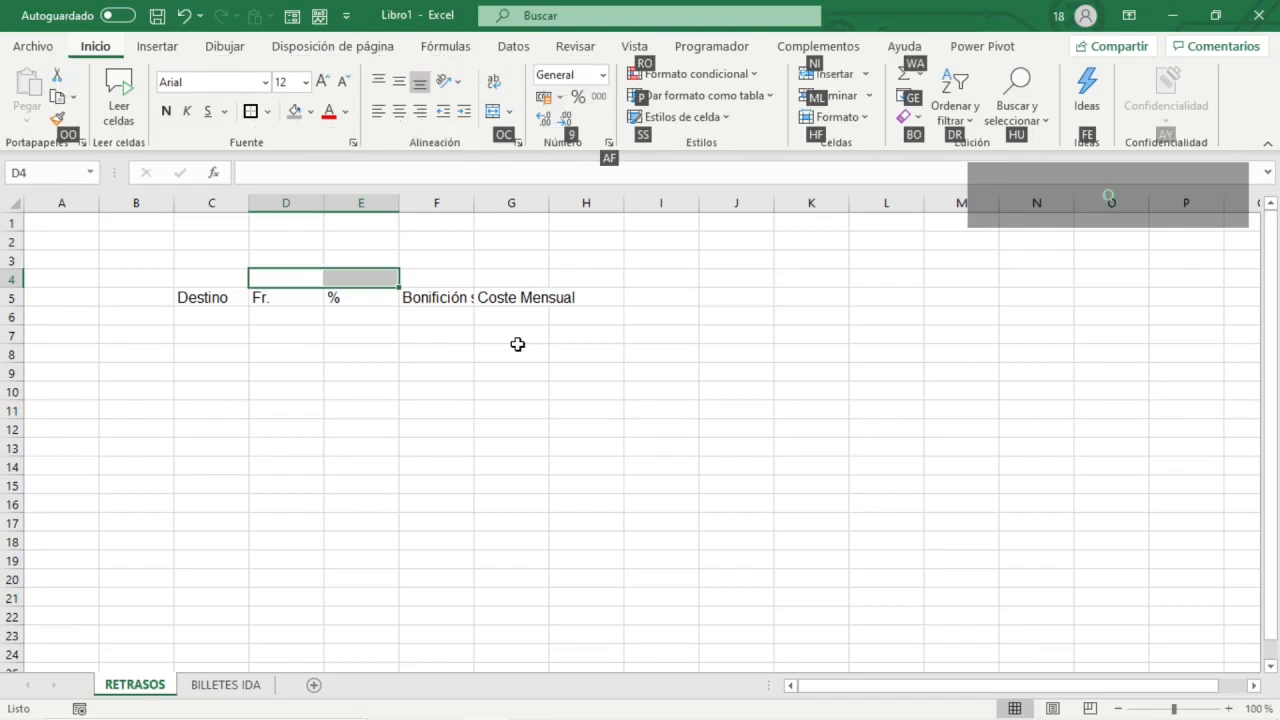
key("c")
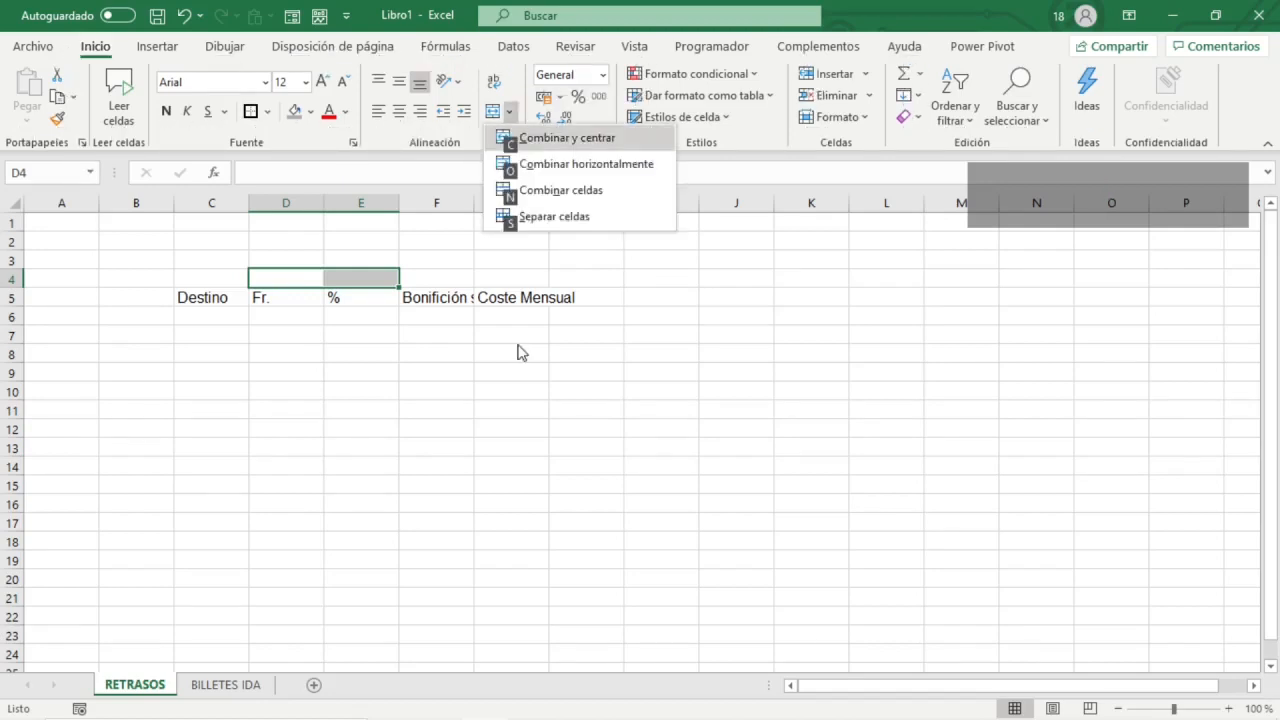
key("c")
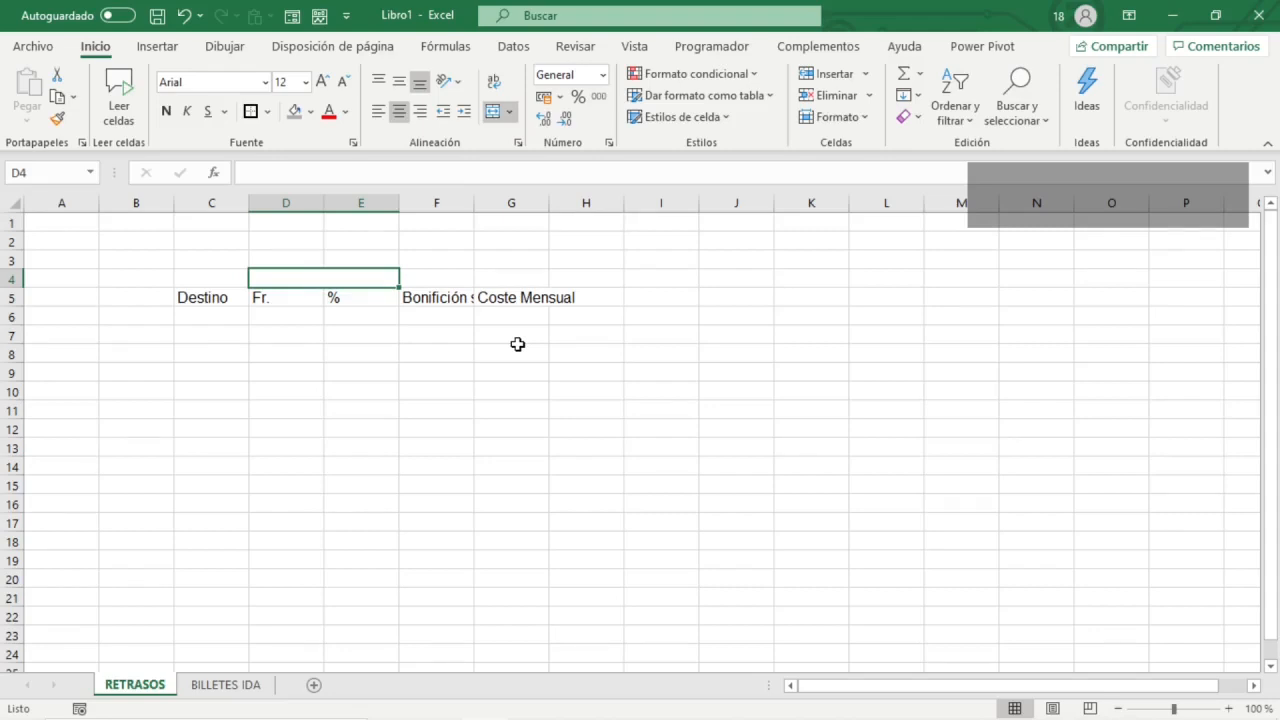
- Enter the title RETRASOS in the merged cell D4:E4
type("RETRASOS")
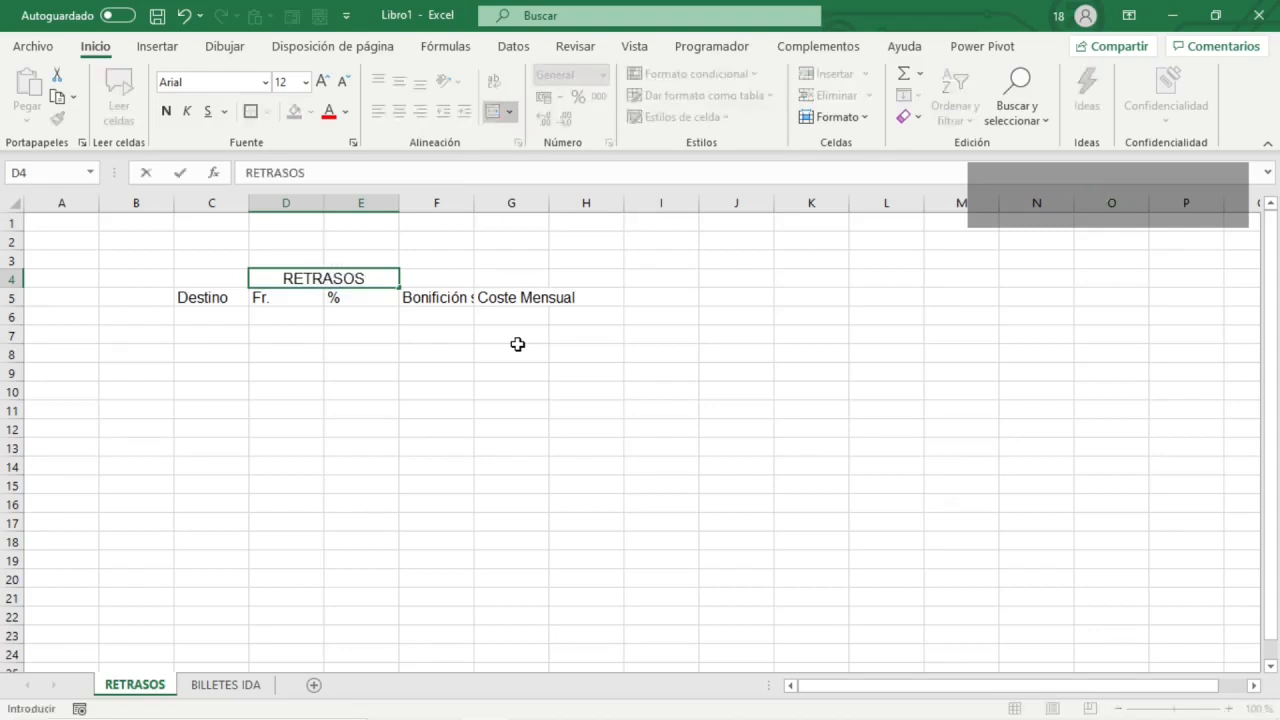
key("Return")
key("Return")
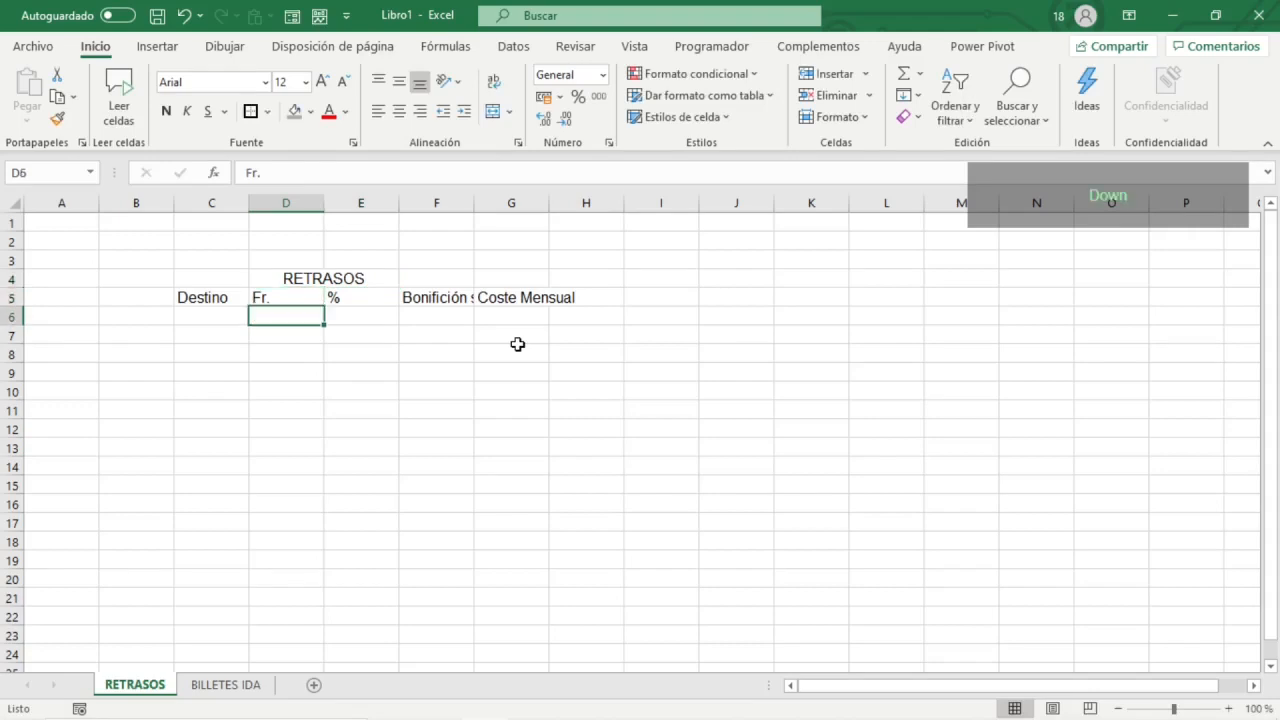
- Enter the first two Destino numbers, 1 and 2, in cells C6 and C7
key("Left")
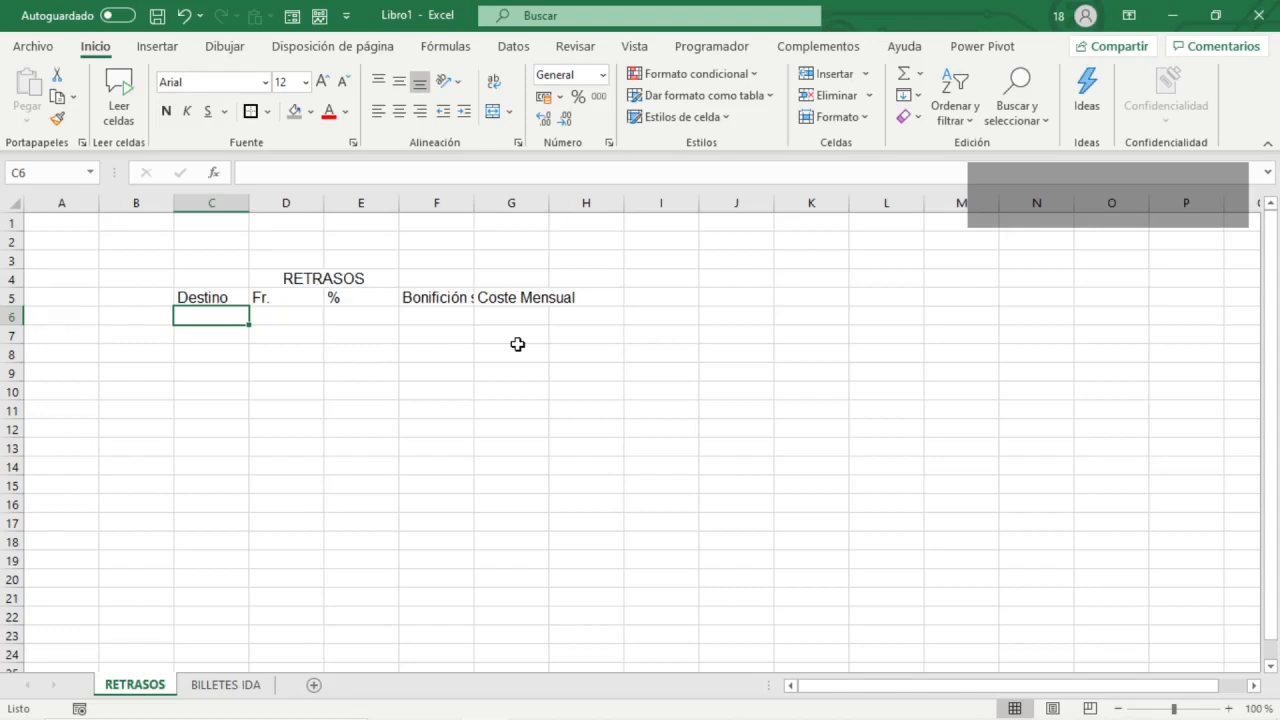
type("1")
key("Return")
type("2")
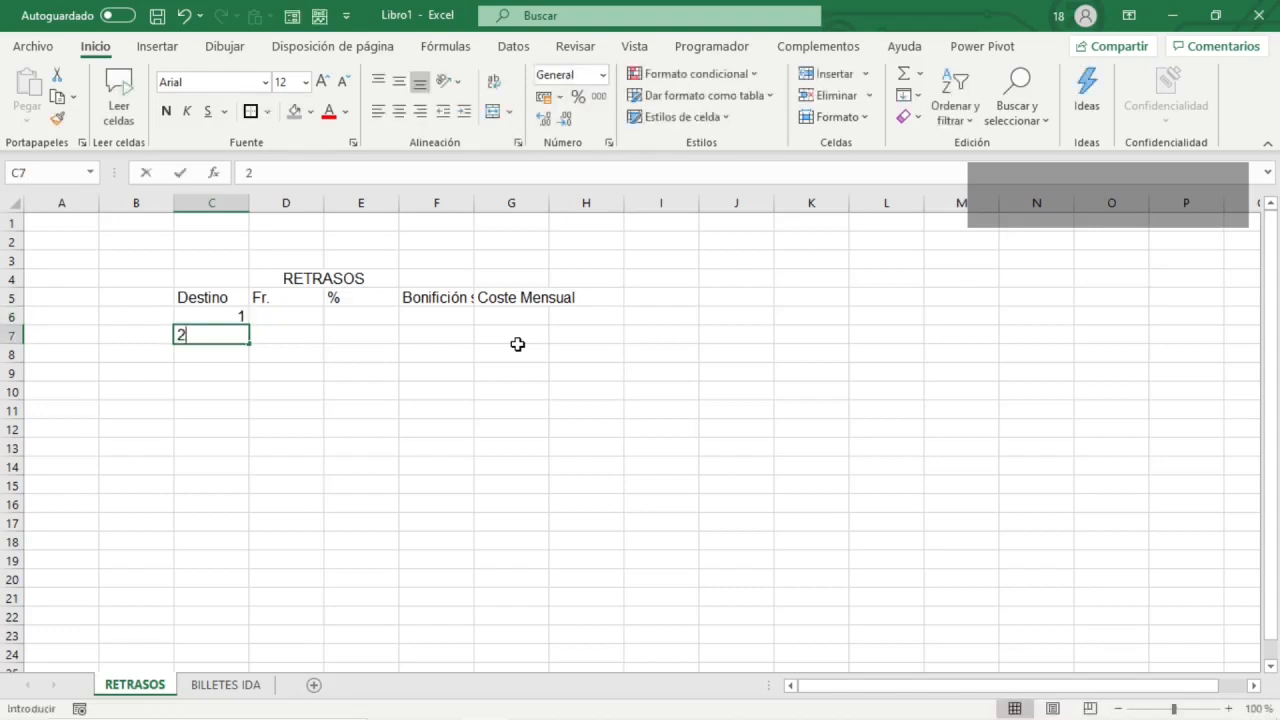
key("Return")
- Fill the Destino column from C6 to C20 with a linear series in columns, with an increment of 1
key("Up")
key("Up")
key("shift+Down")
key("shift+Down")
key("shift+Down")
key("shift+Down")
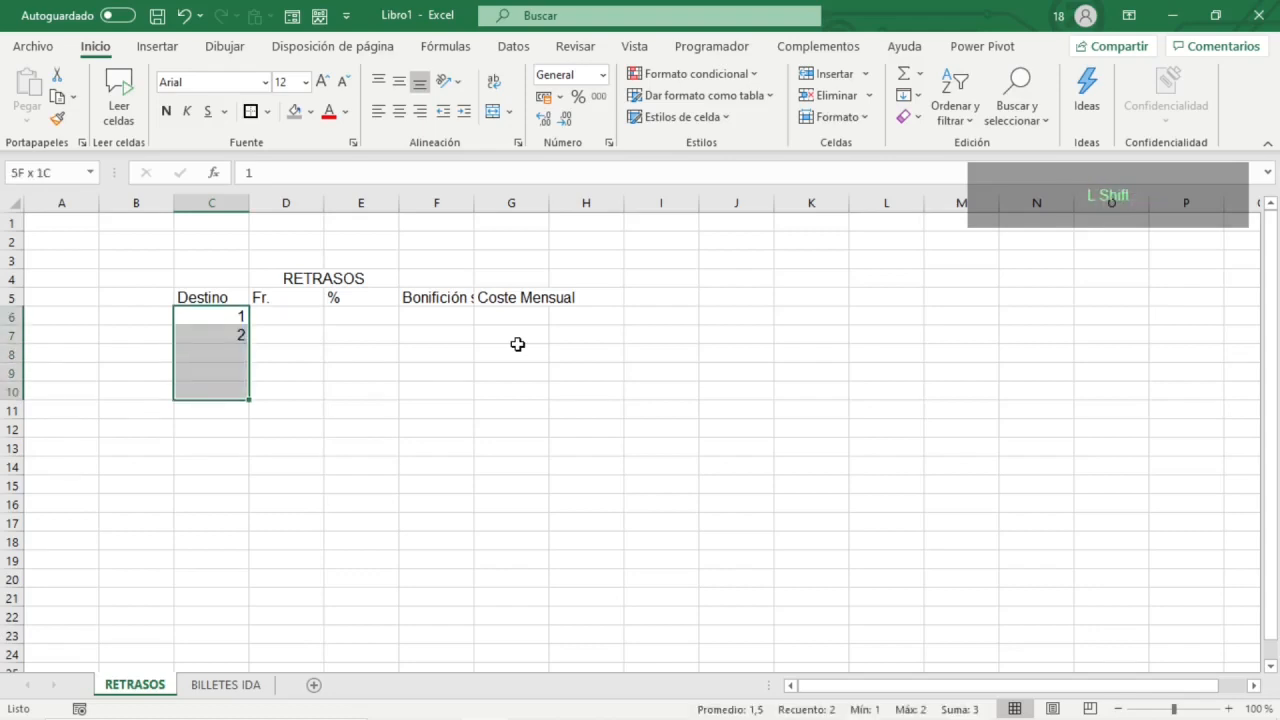
key("shift+Down")
key("shift+Down")
key("shift+Down")
key("shift+Down")
key("shift+Down")
key("shift+Down")
key("shift+Down")
key("shift+Down")
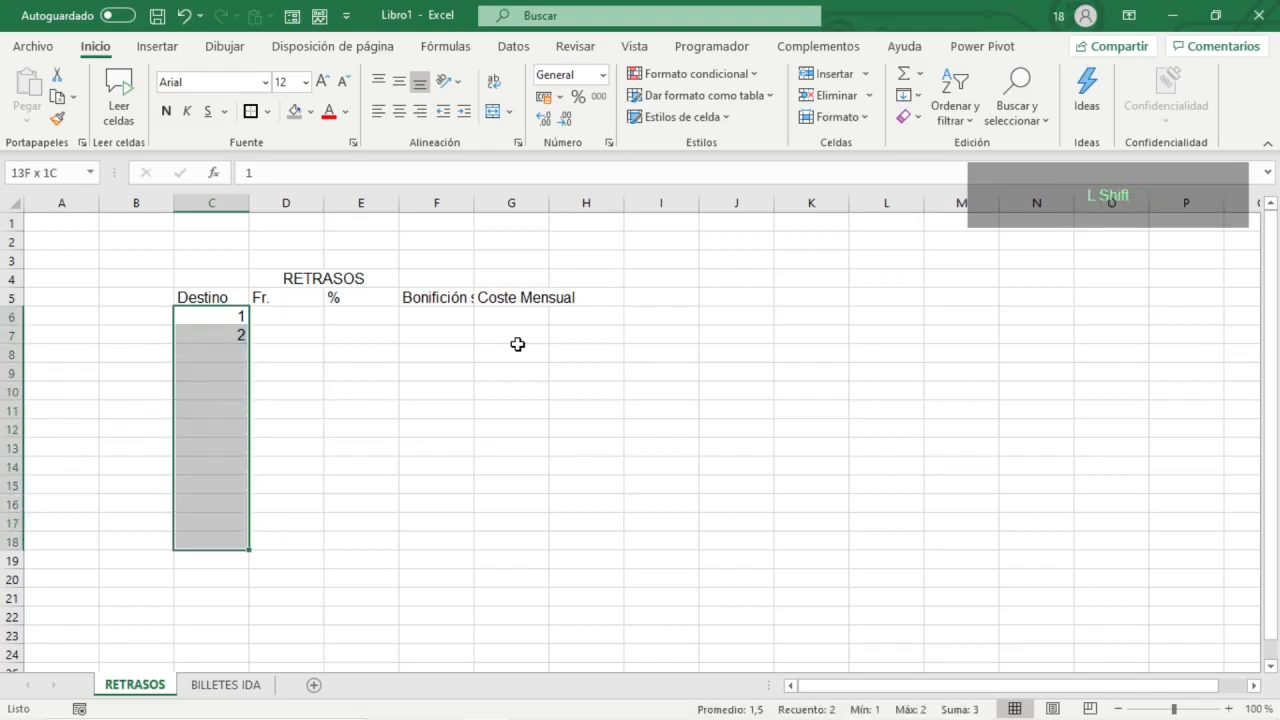
key("shift+Down")
key("shift+Down")
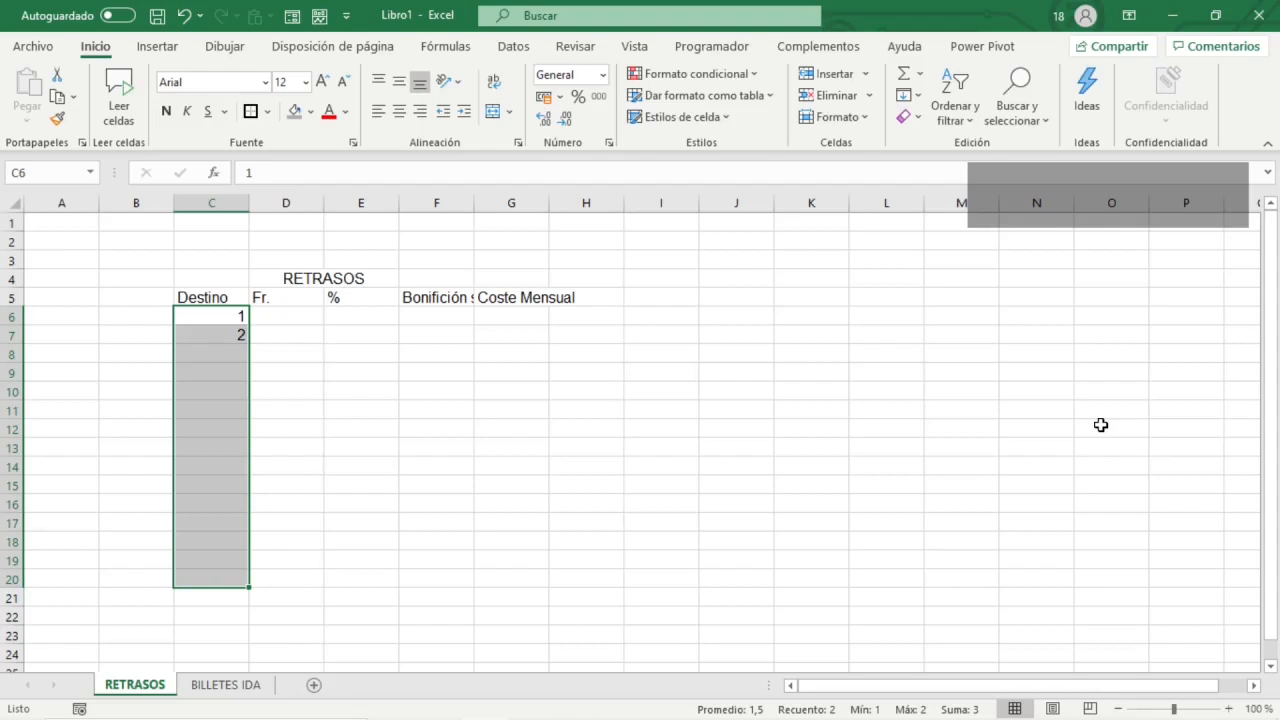
key("alt")
key("alt")
key("alt")
key("o")
key("g")
key("e")
key("s")
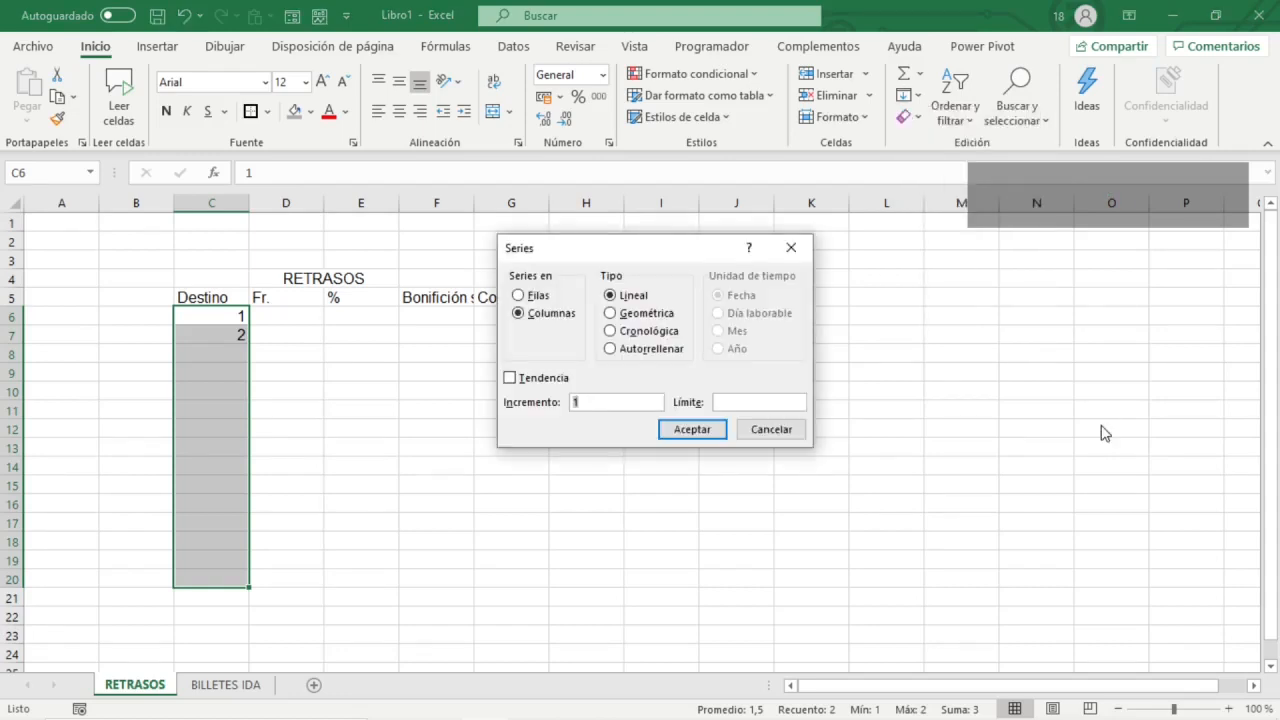
key("Return")
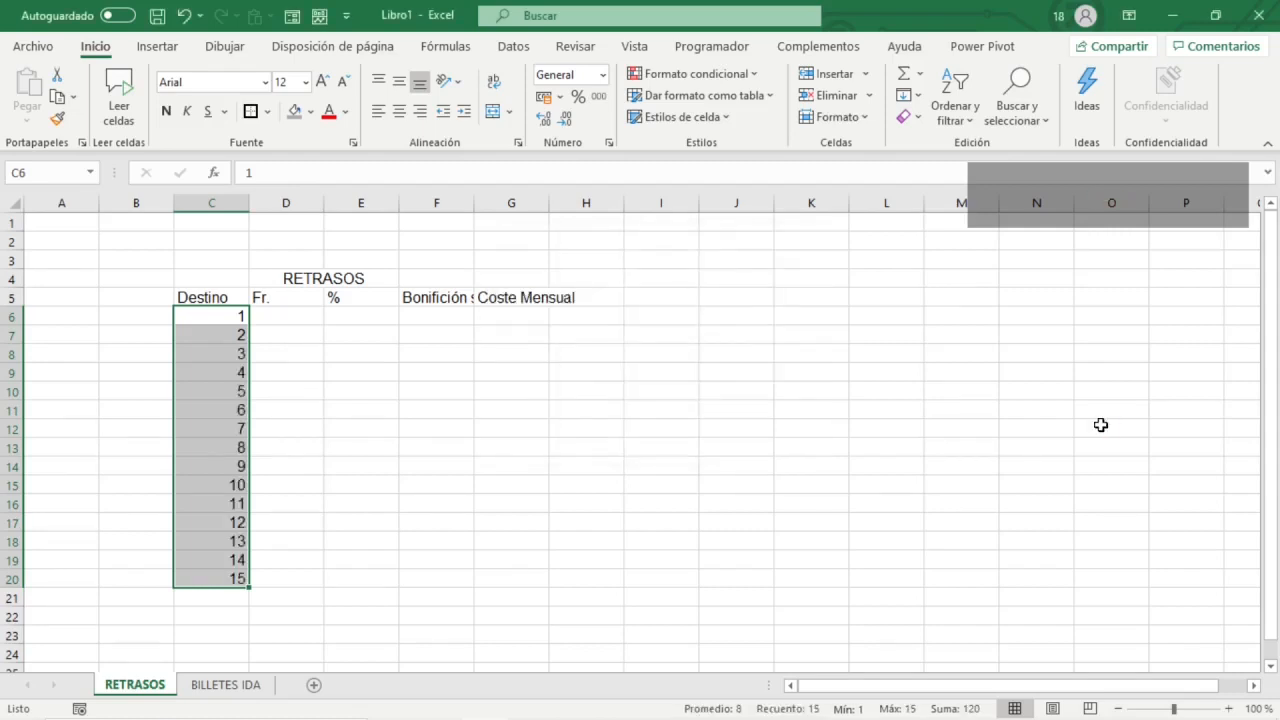
- Enter the Fr. values 15, 10, 20 and 10 for destinations 1 to 4 in cells D6 to D9
key("Right")
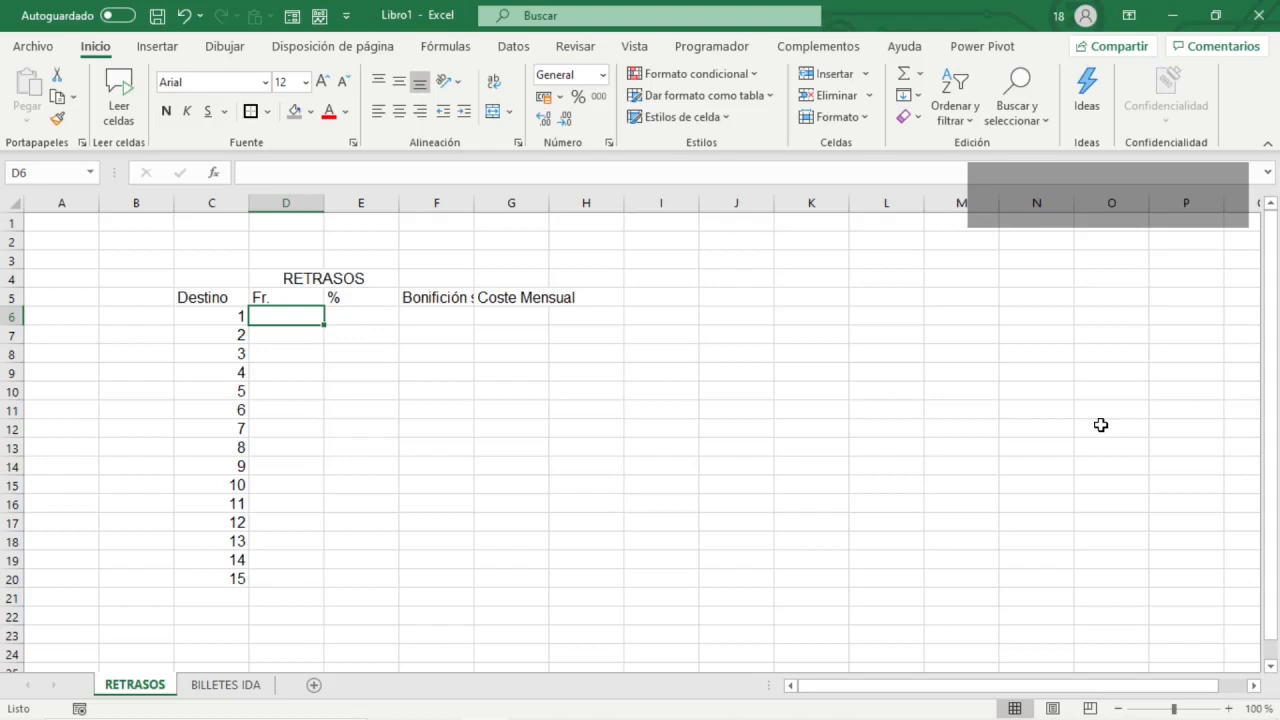
type("15")
key("Return")
type("10")
key("Return")
type("20")
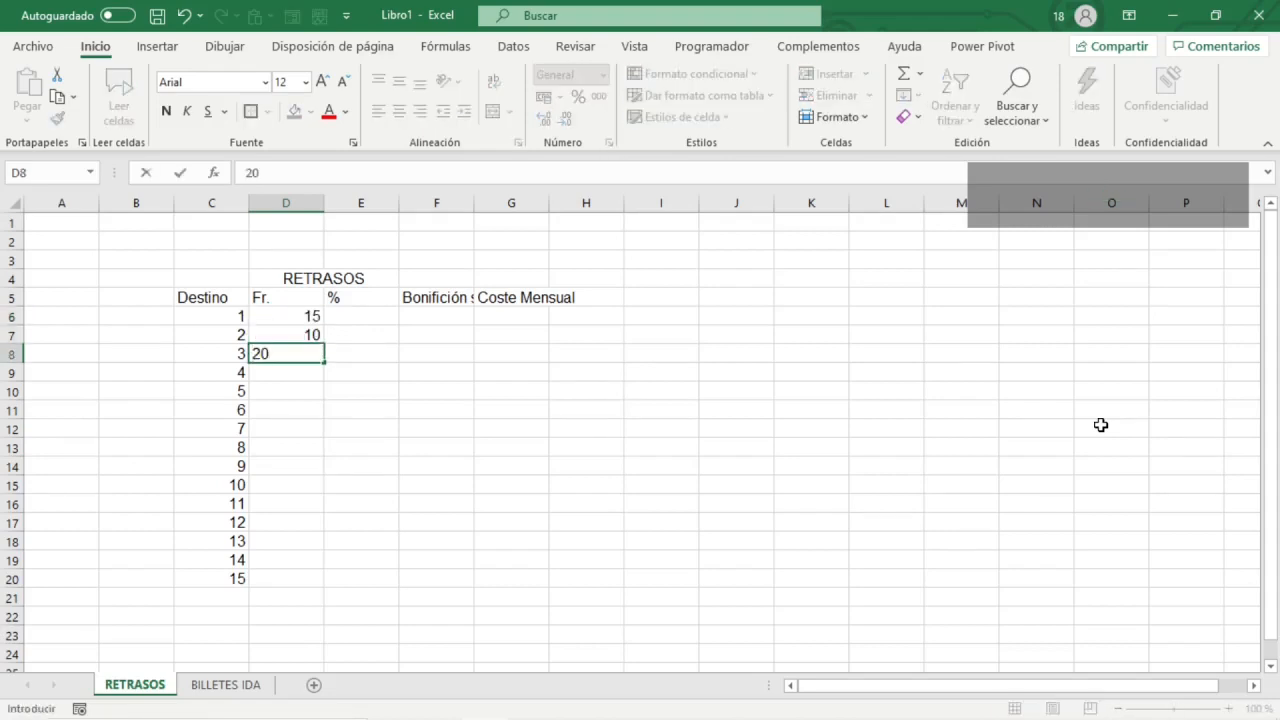
key("Return")
type("10")
key("Return")
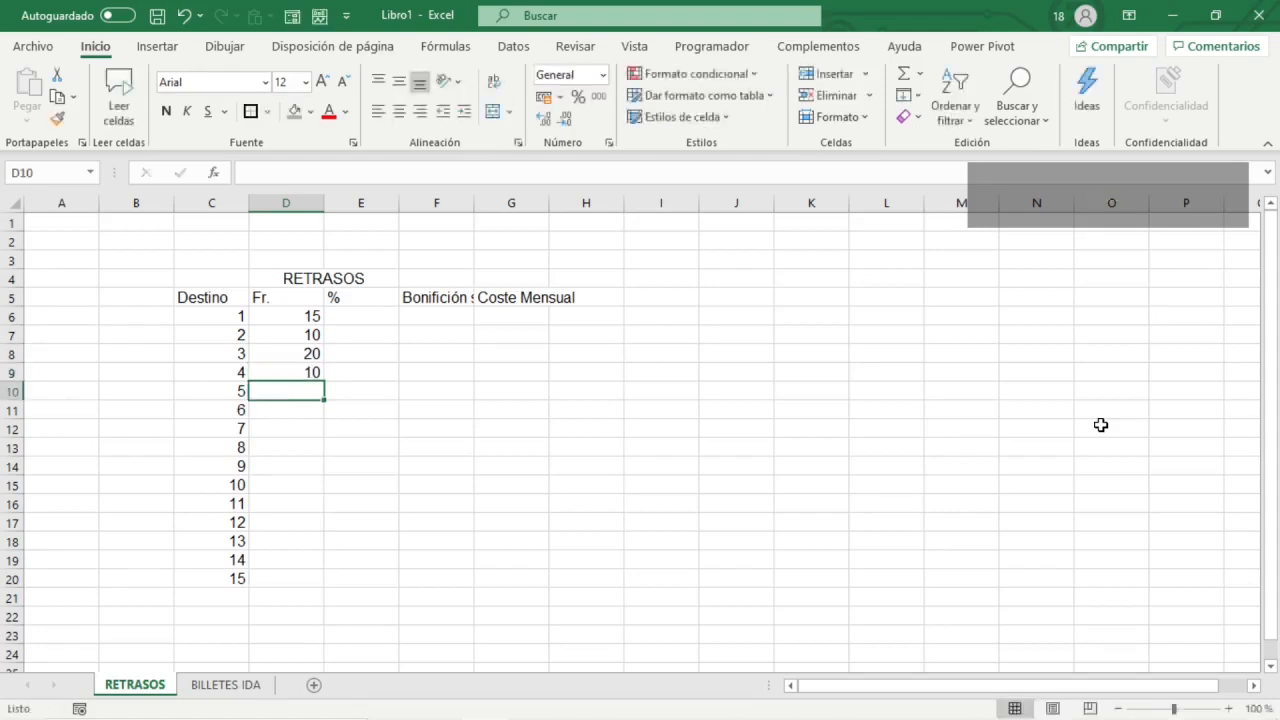
- Enter the Fr. values 15, 10 and 15 for destinations 5 to 7 in cells D10 to D12
type("2")
key("BackSpace")
type("15")
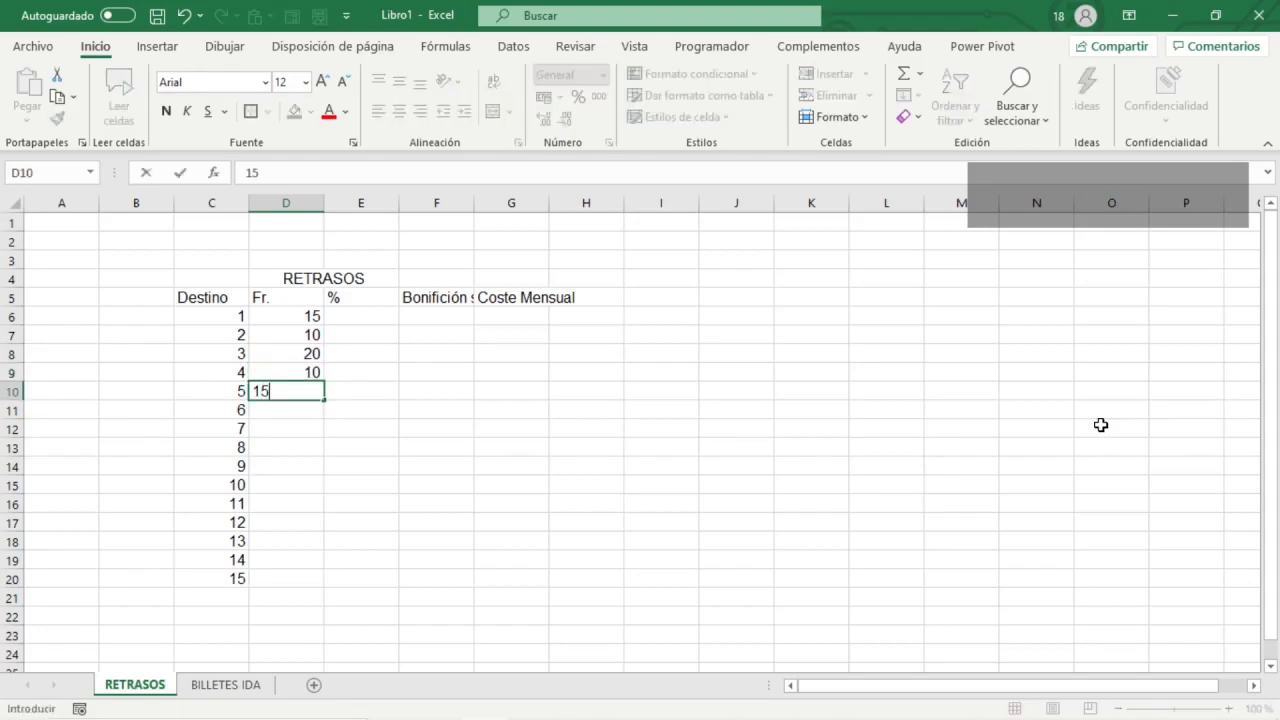
key("Return")
type("10")
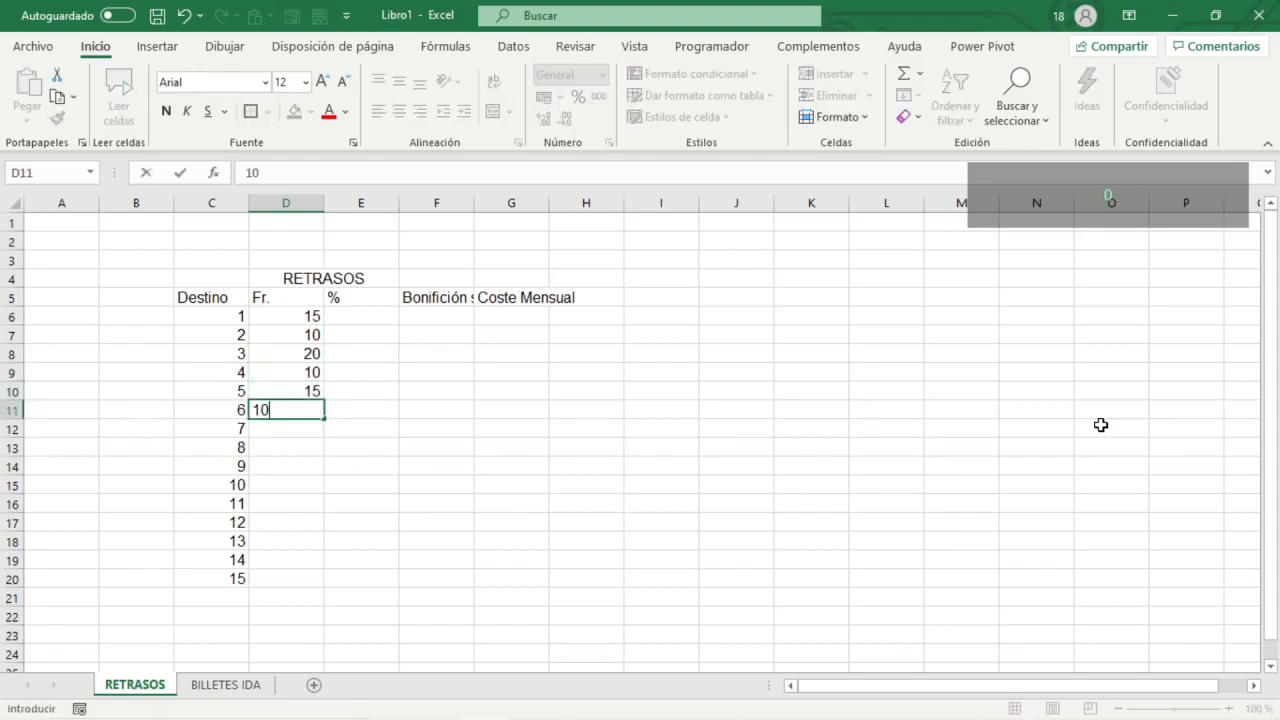
key("Return")
type("15")
key("Return")
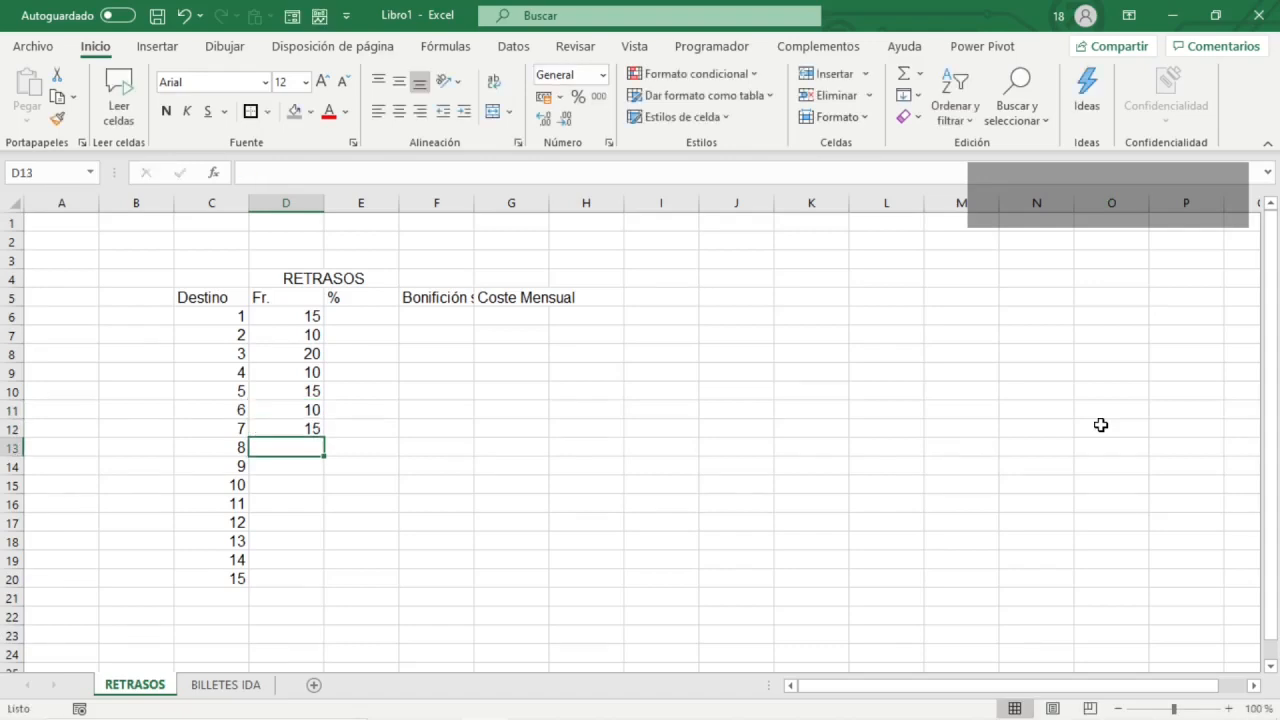
- Enter the Fr. values 10, 10, 20 and 10 for destinations 8 to 11 in cells D13 to D16
type("10")
key("Return")
type("10")
key("Return")
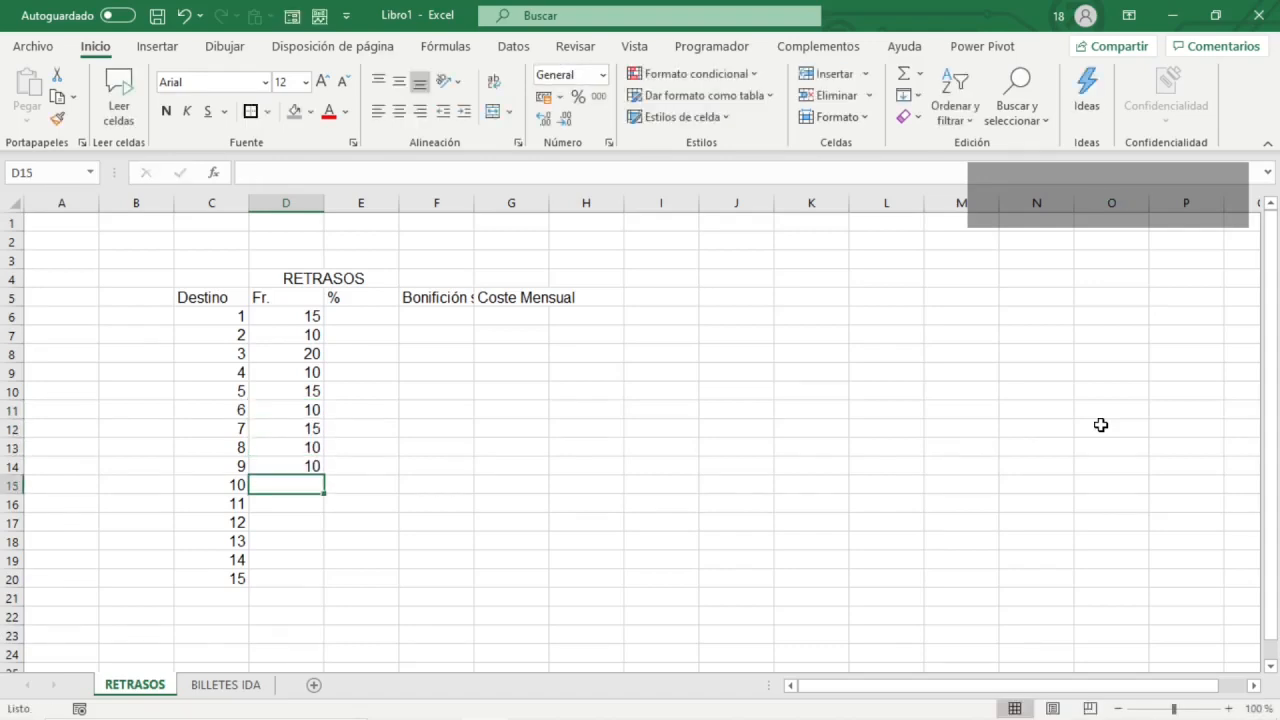
type("20")
key("Return")
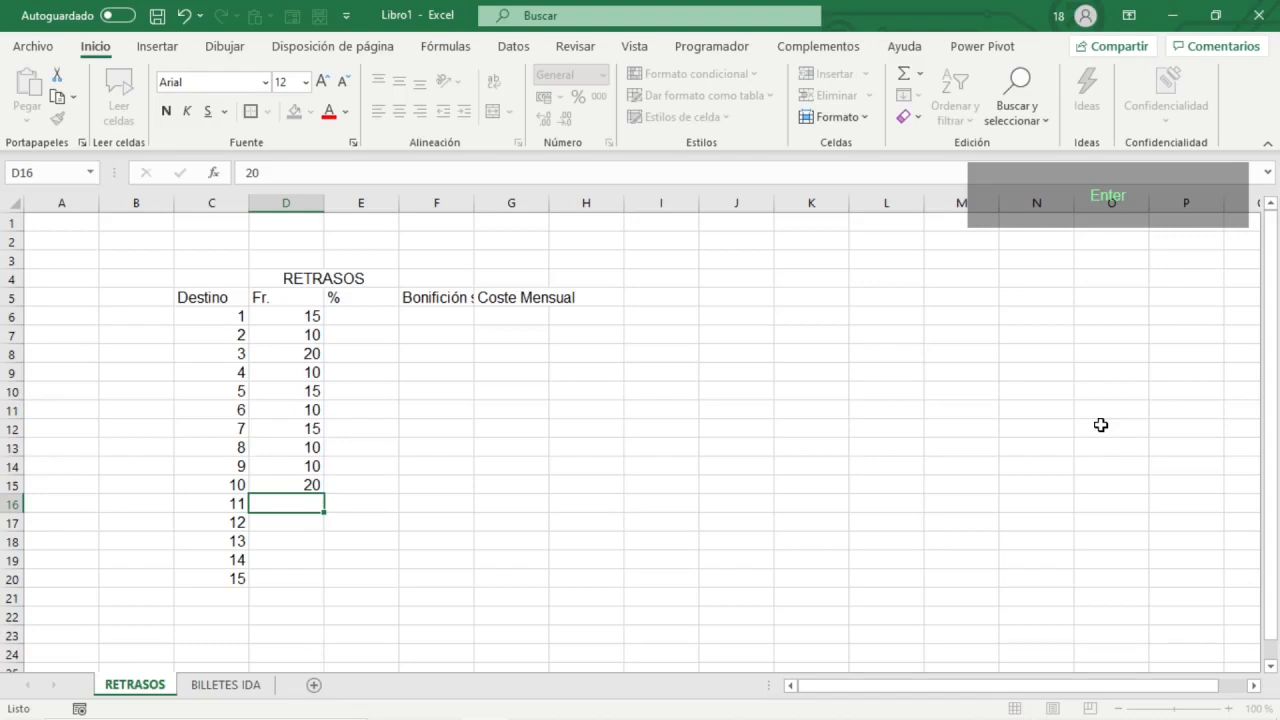
type("10")
key("Return")
- Enter the Fr. values 30, 10, 15 and 20 for destinations 12 to 15 in cells D17 to D20
type("30")
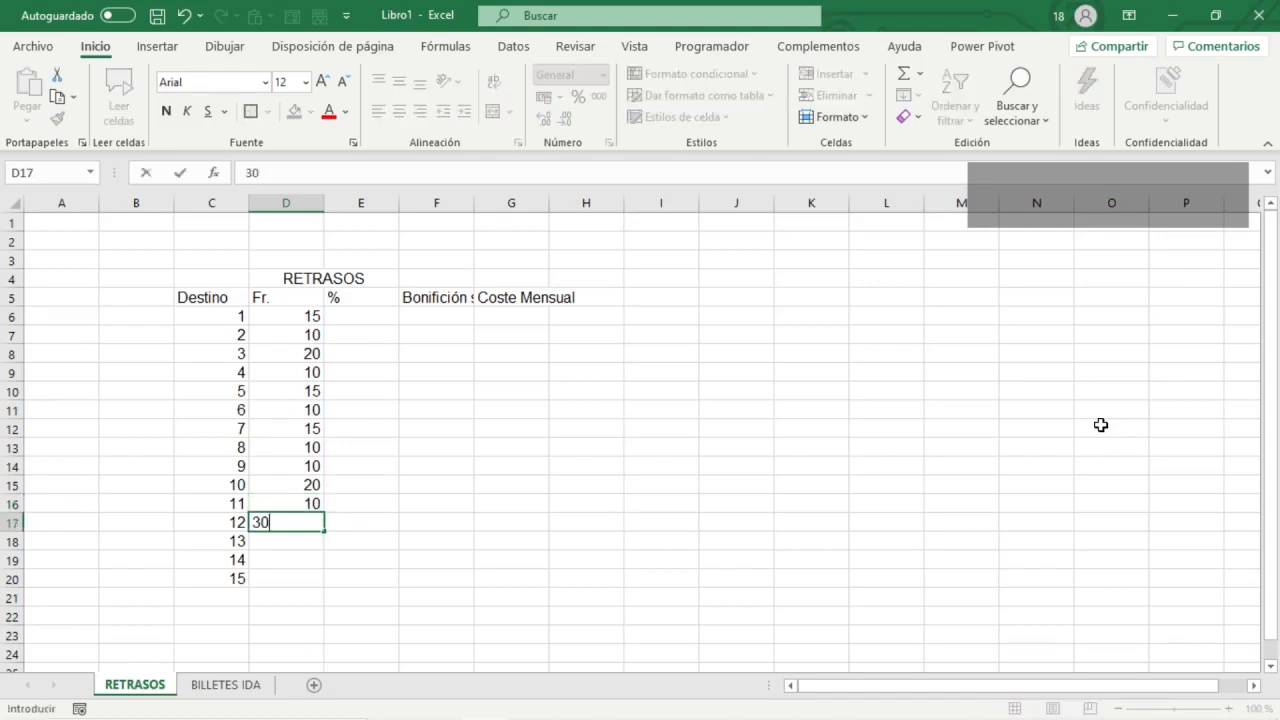
key("Return")
type("10")
key("Return")
type("15")
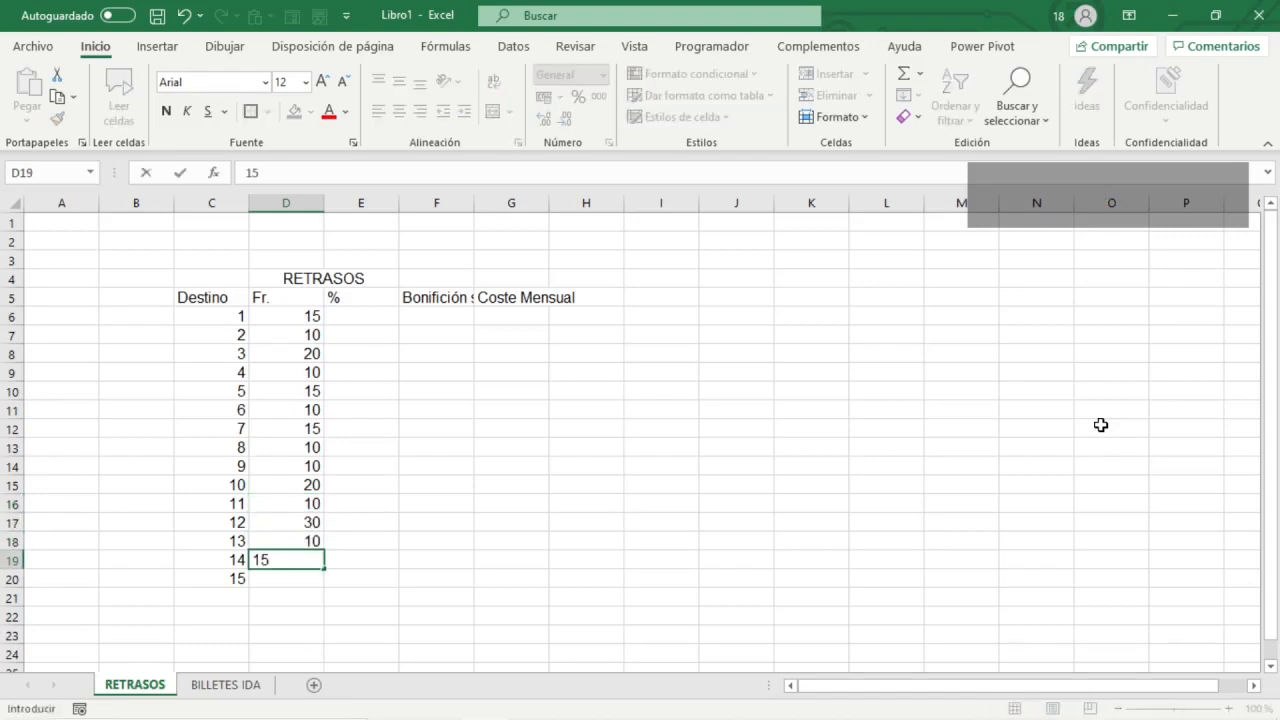
key("Return")
type("20")
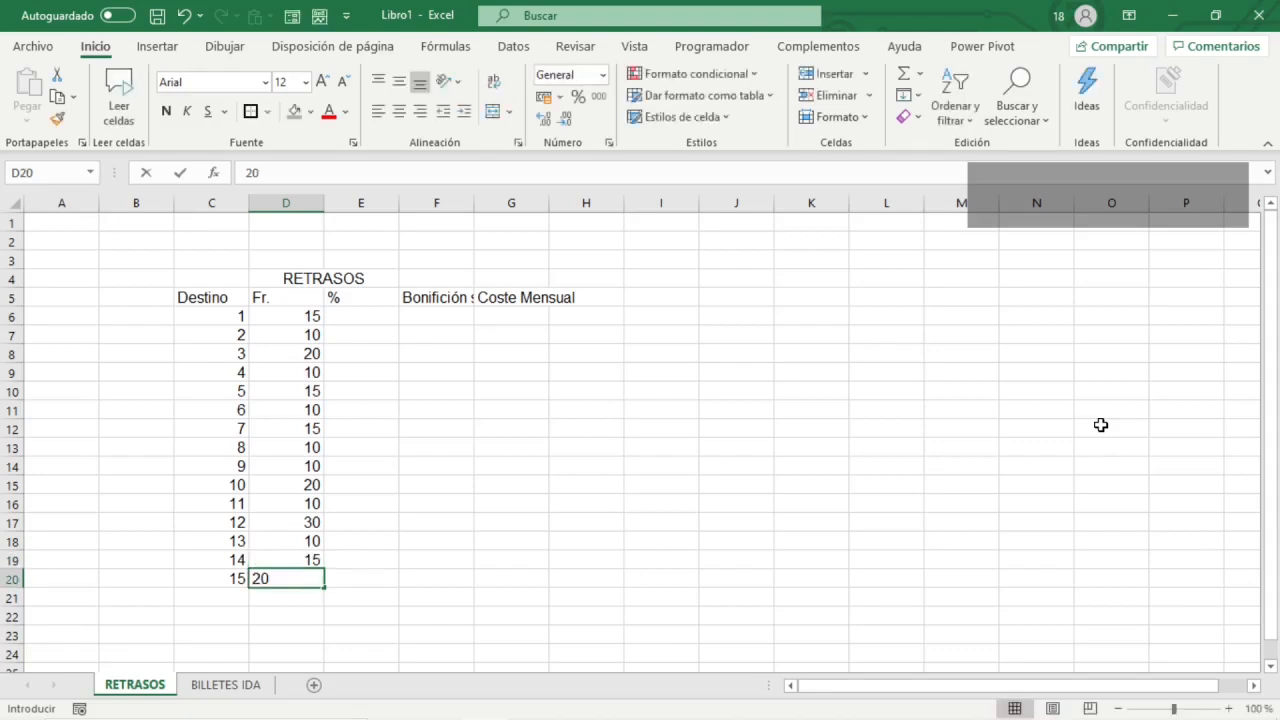
key("ctrl+Return")
- Check the sum of the Fr. values by selecting D6:D20
key("ctrl+Up")
key("Down")
key("Right")
key("Down")
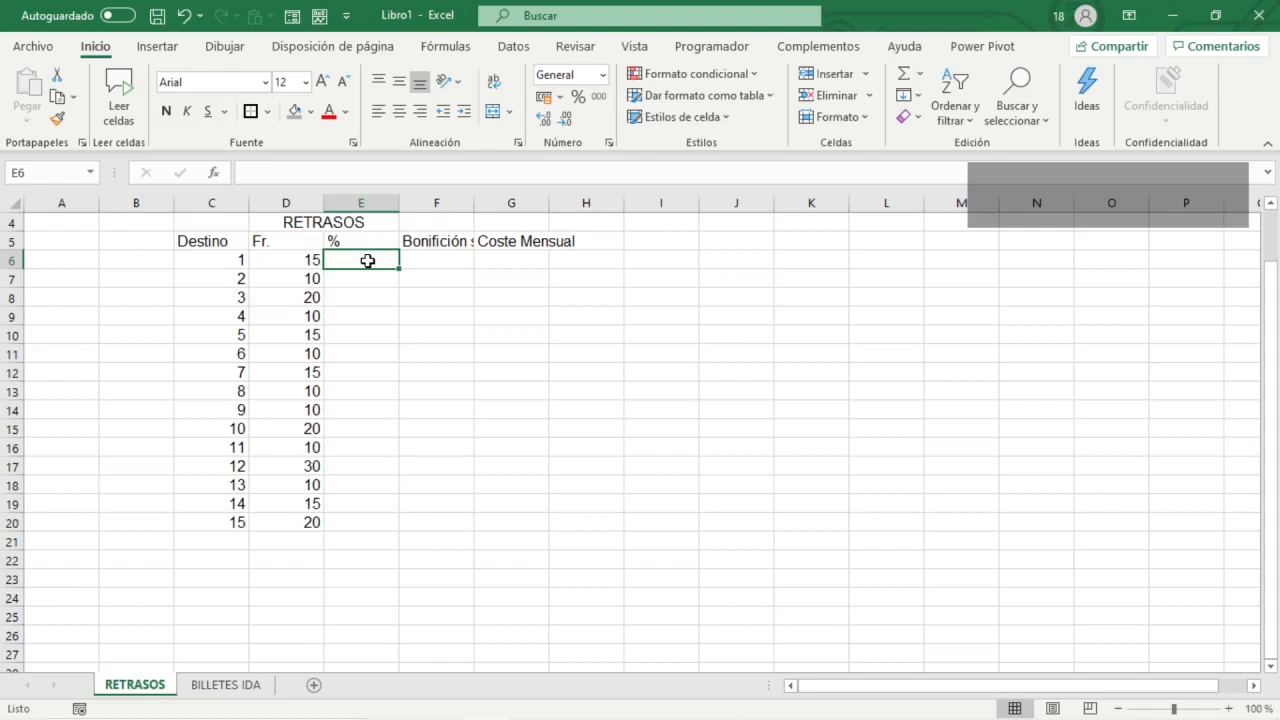
left_click(357, 276)
left_click(356, 262)
left_click(305, 261)
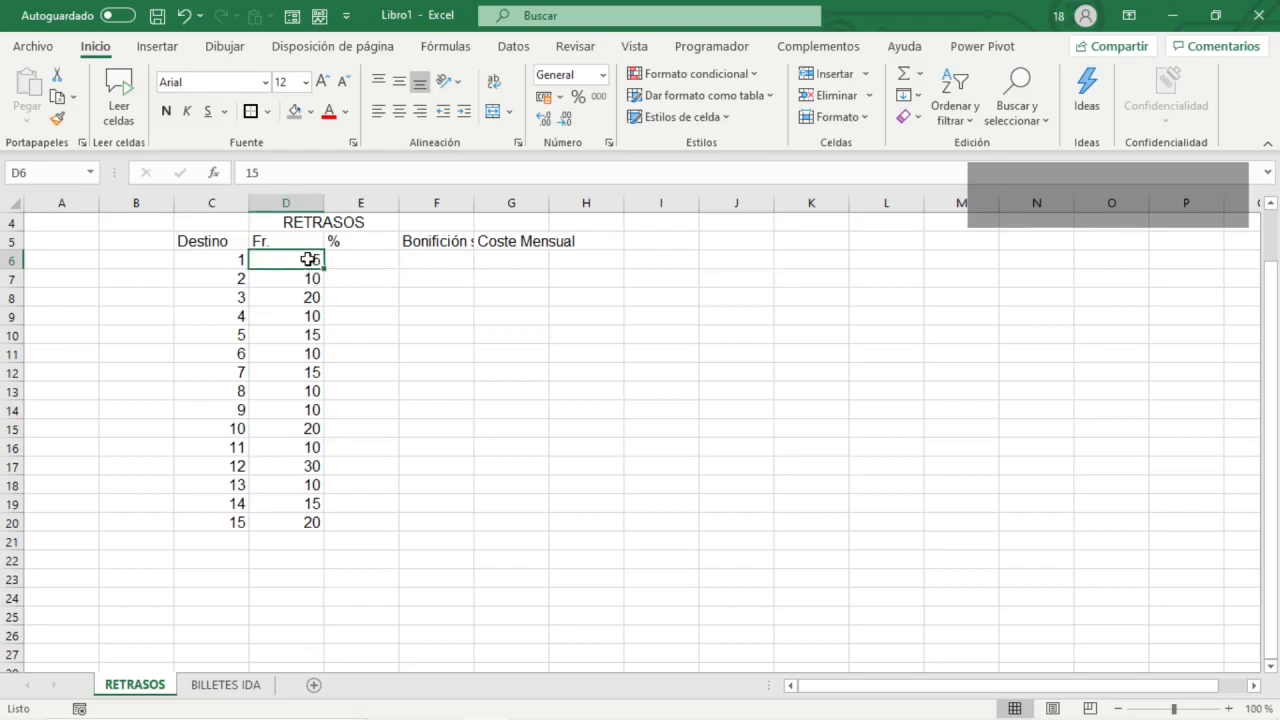
left_click_drag(293, 261, 306, 522)
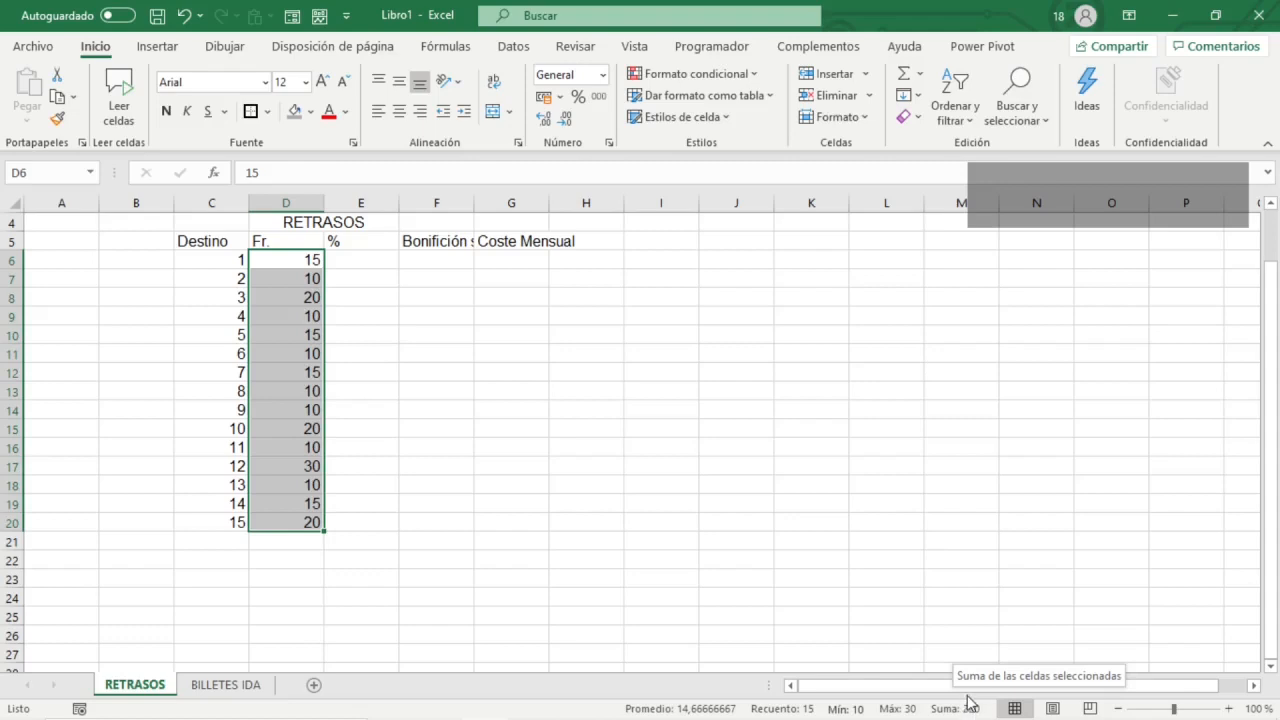
left_click(286, 261)
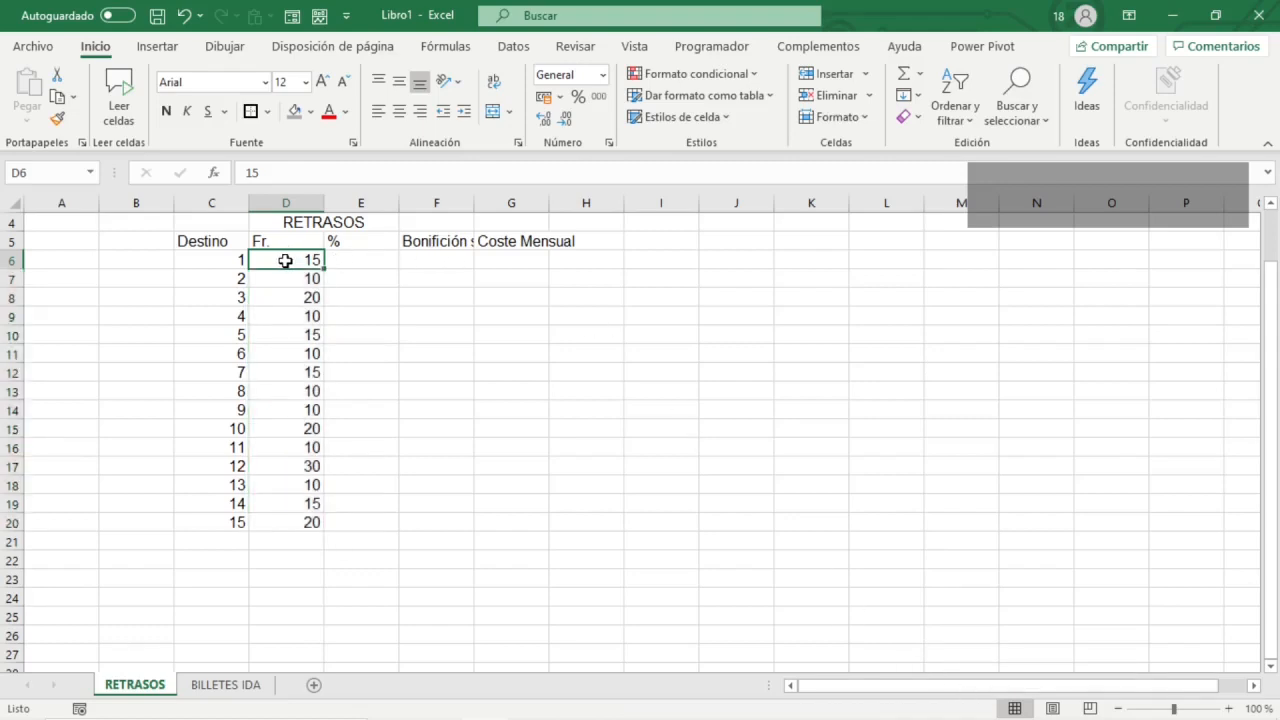
- Enter the formula =D6/SUMA($D$6:$D$20) in cell E6 to calculate destination 1's share of the Fr. total
left_click(365, 261)
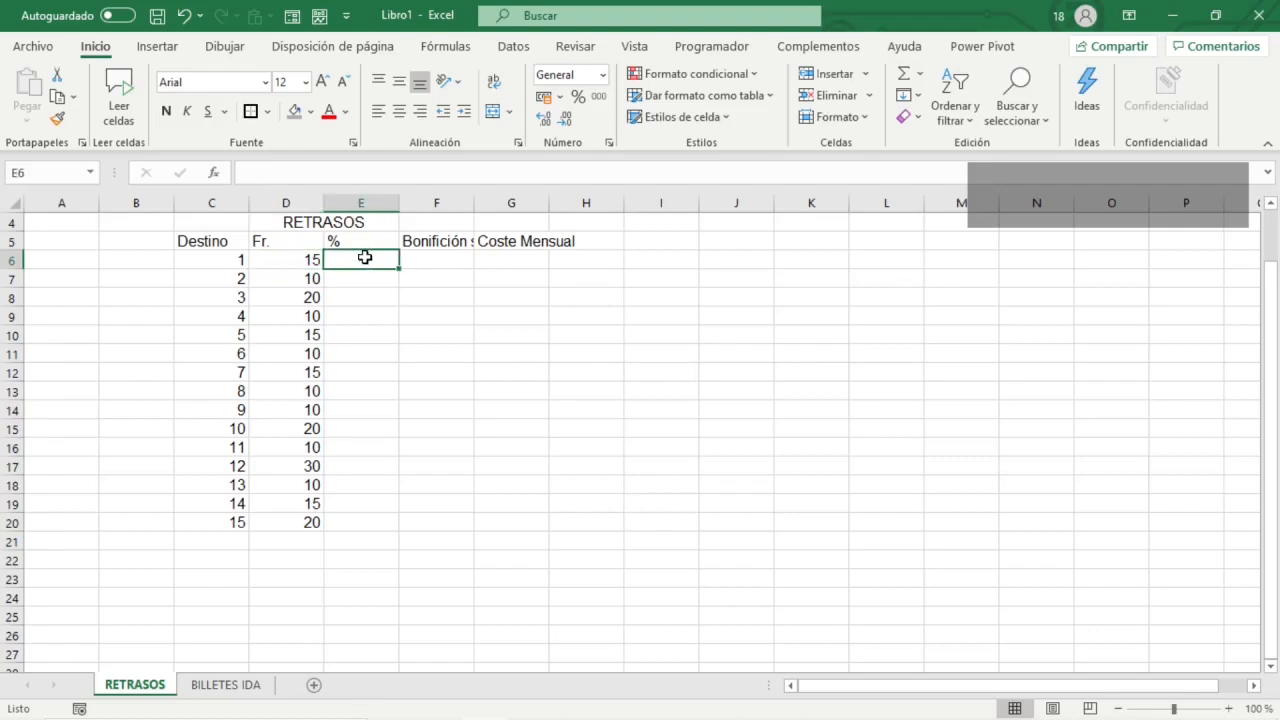
type("=")
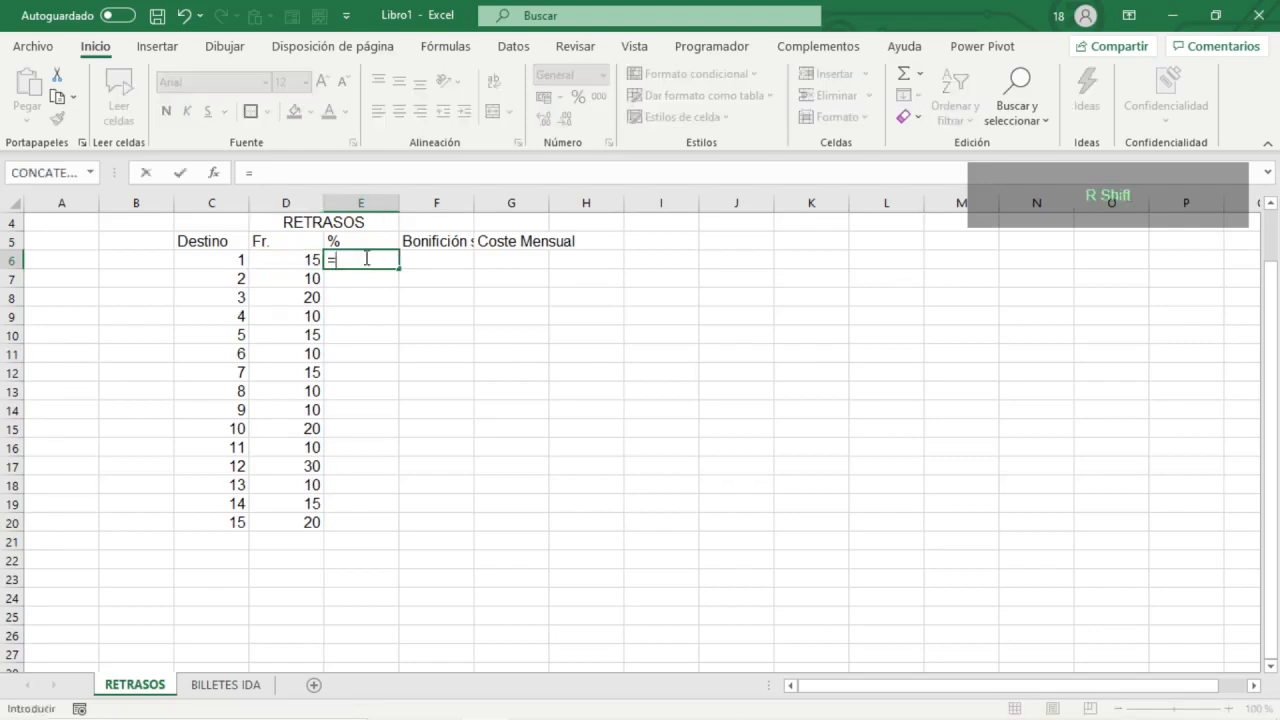
key("Left")
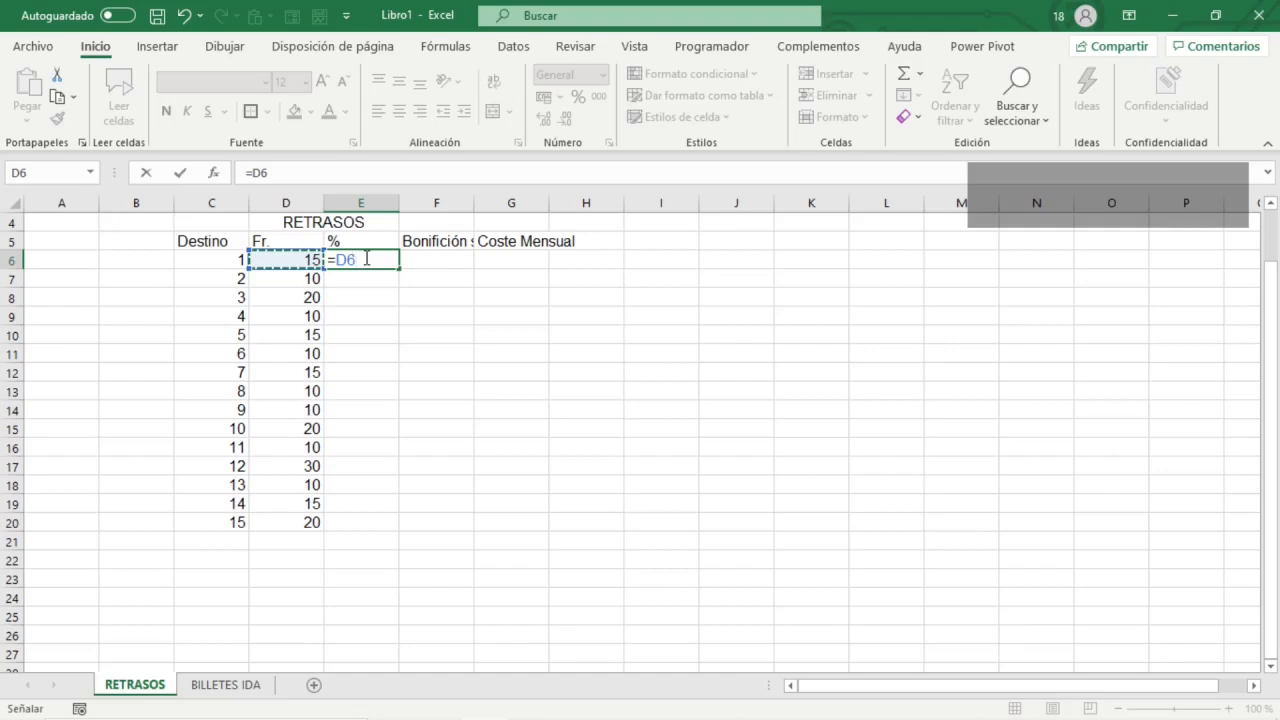
type("/")
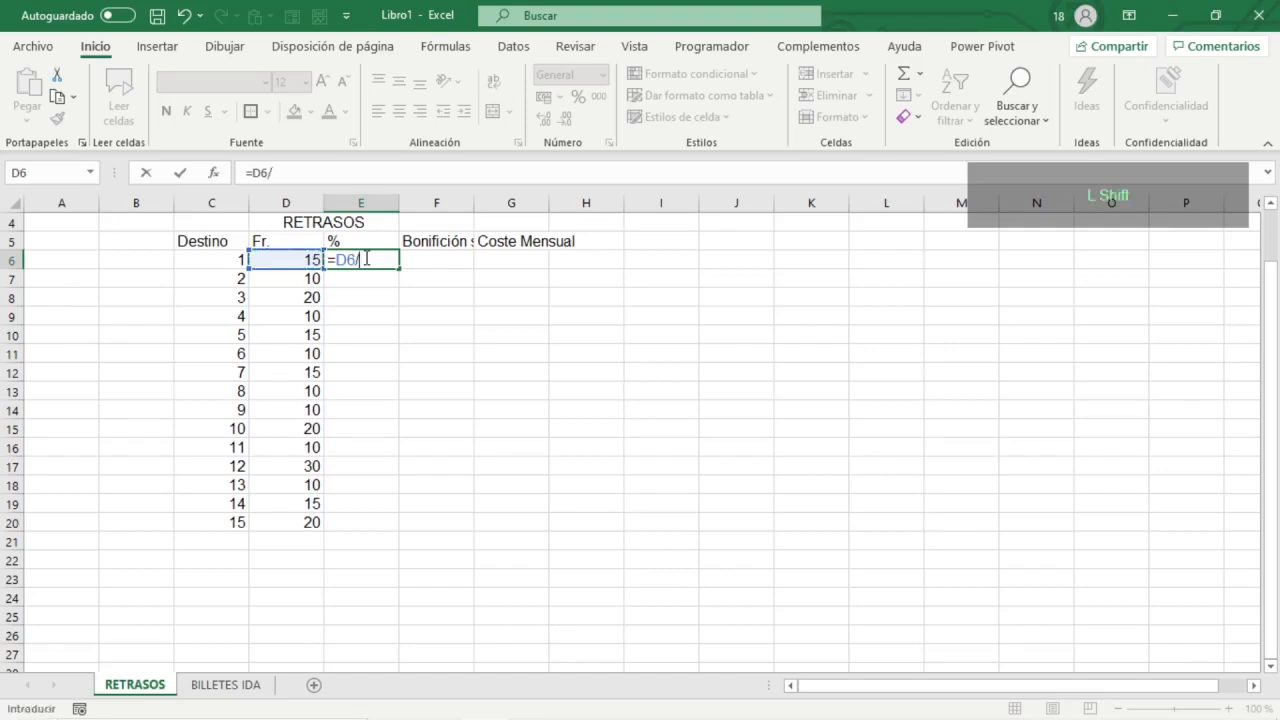
type("suma")
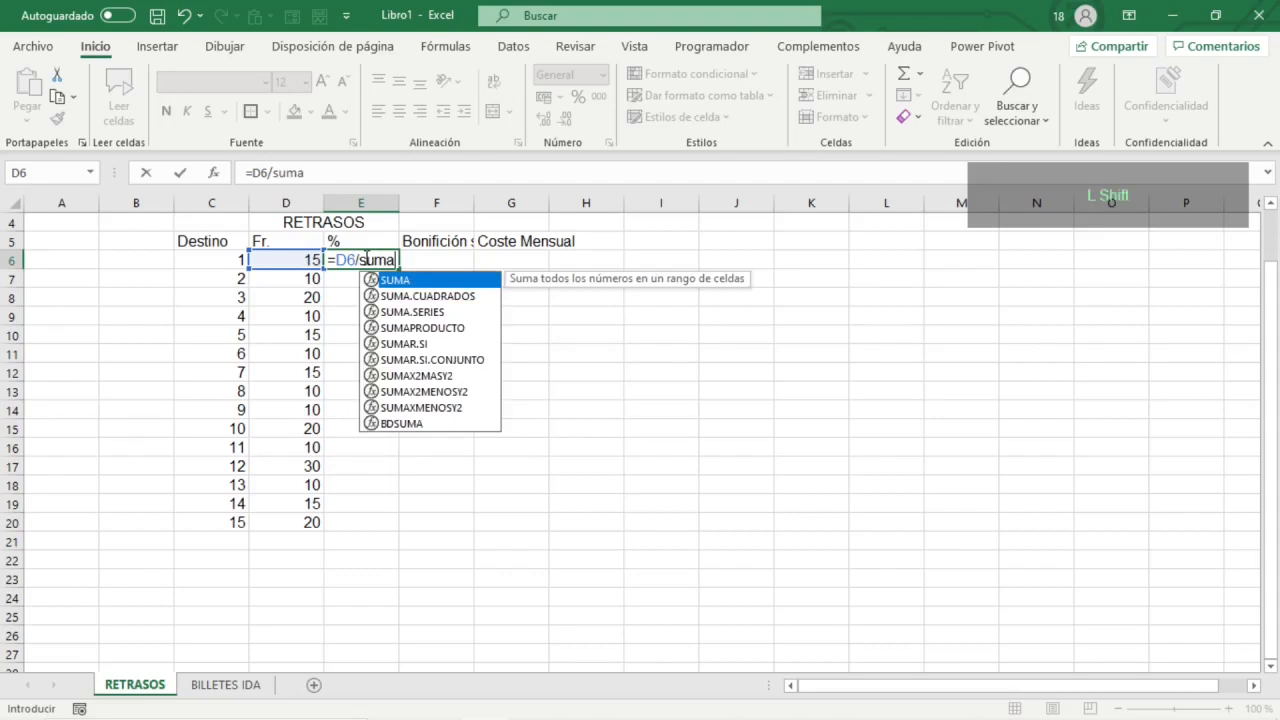
type("(")
key("Left")
key("Left")
key("Right")
key("shift+Down")
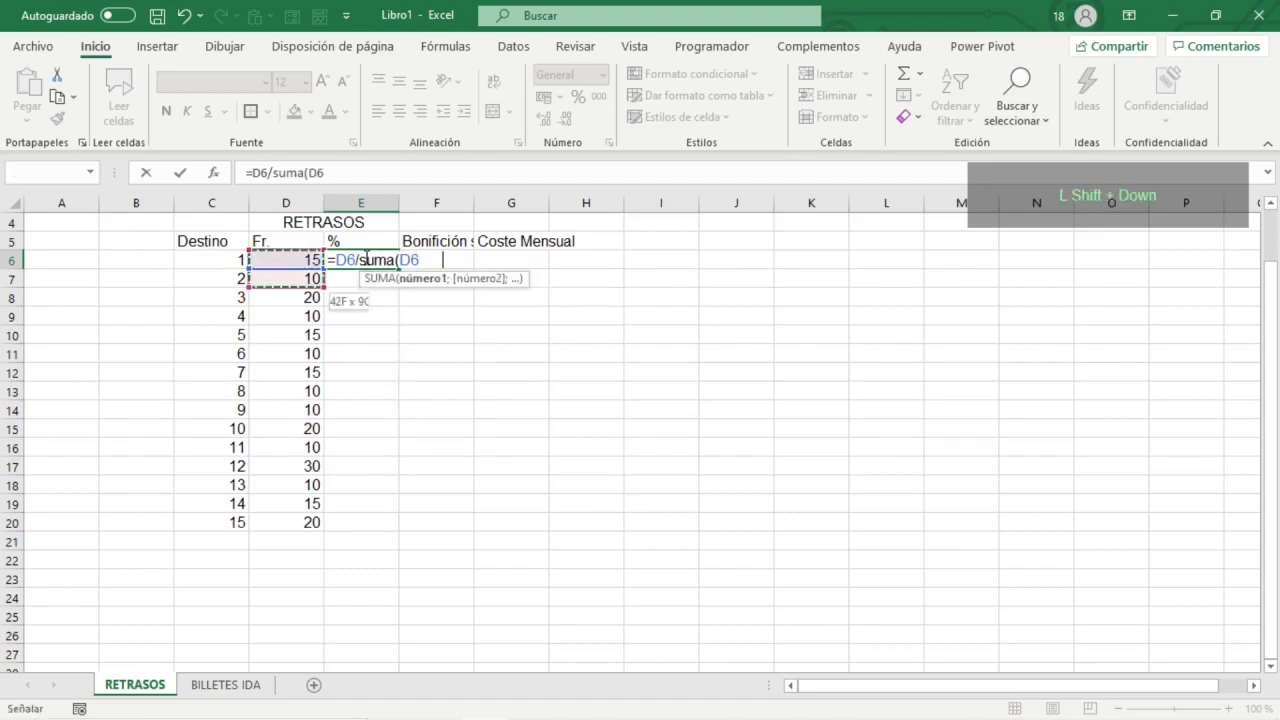
key("shift+Down")
key("shift+Down")
key("shift+Down")
key("shift+Down")
key("shift+Down")
key("shift+Down")
key("shift+Down")
key("shift+Down")
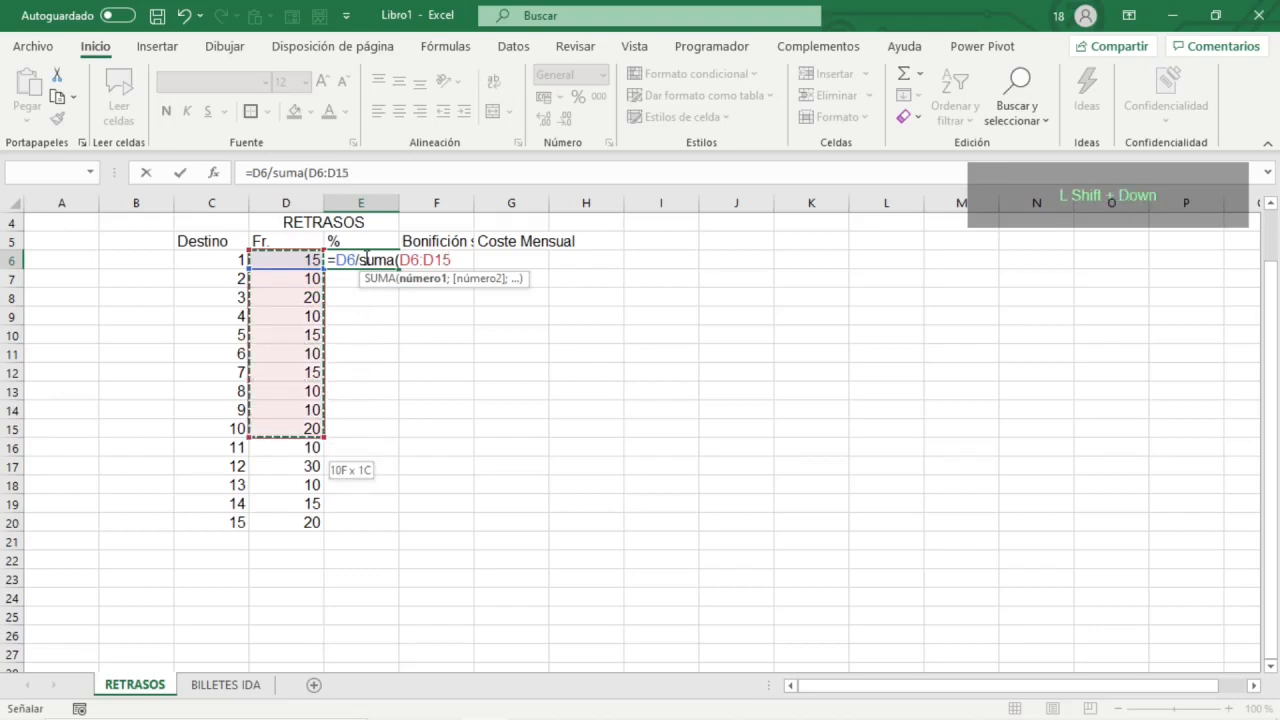
key("shift+Down")
key("shift+Down")
key("shift+Down")
key("shift+Down")
key("shift+Down")
key("shift+Down")
key("shift+Up")
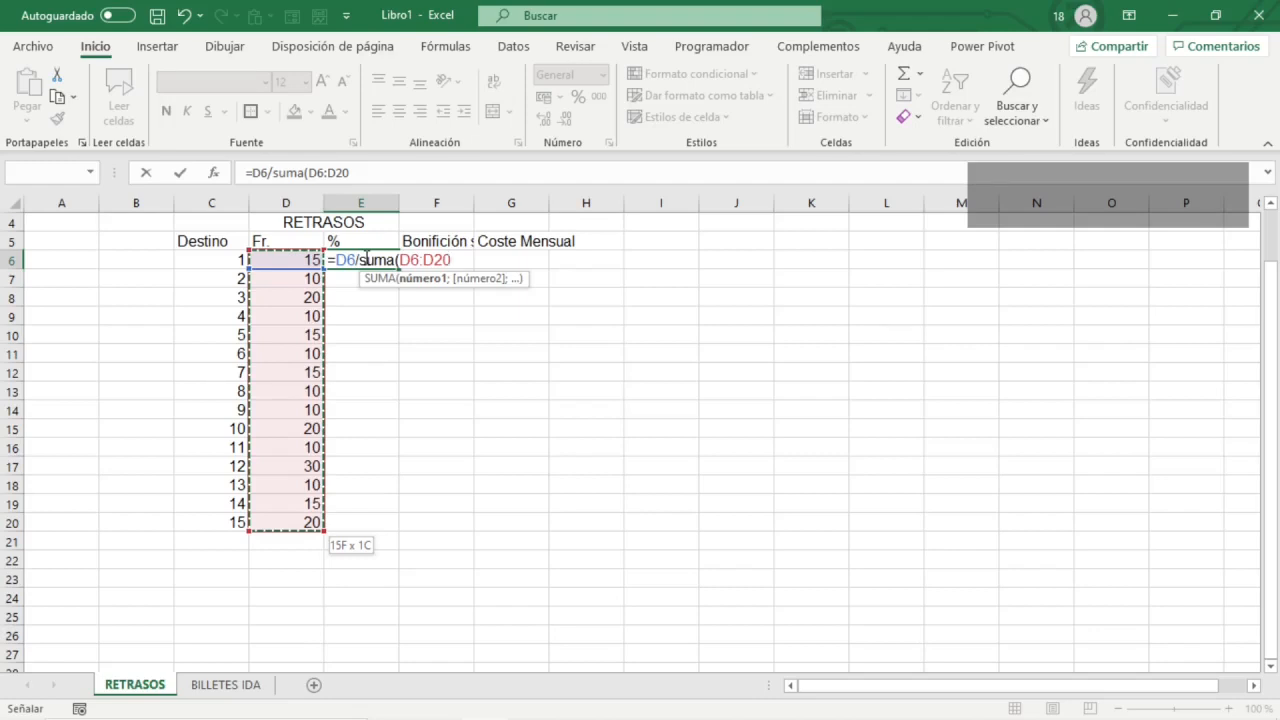
key("F4")
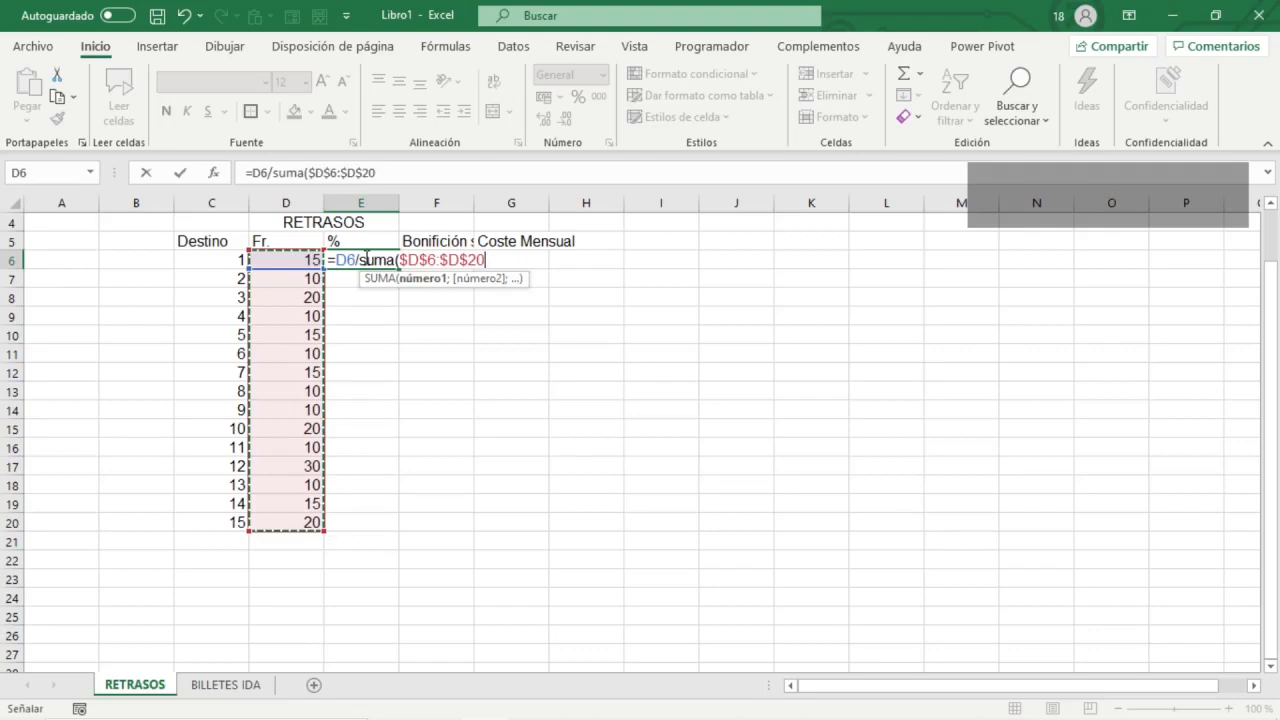
type(")")
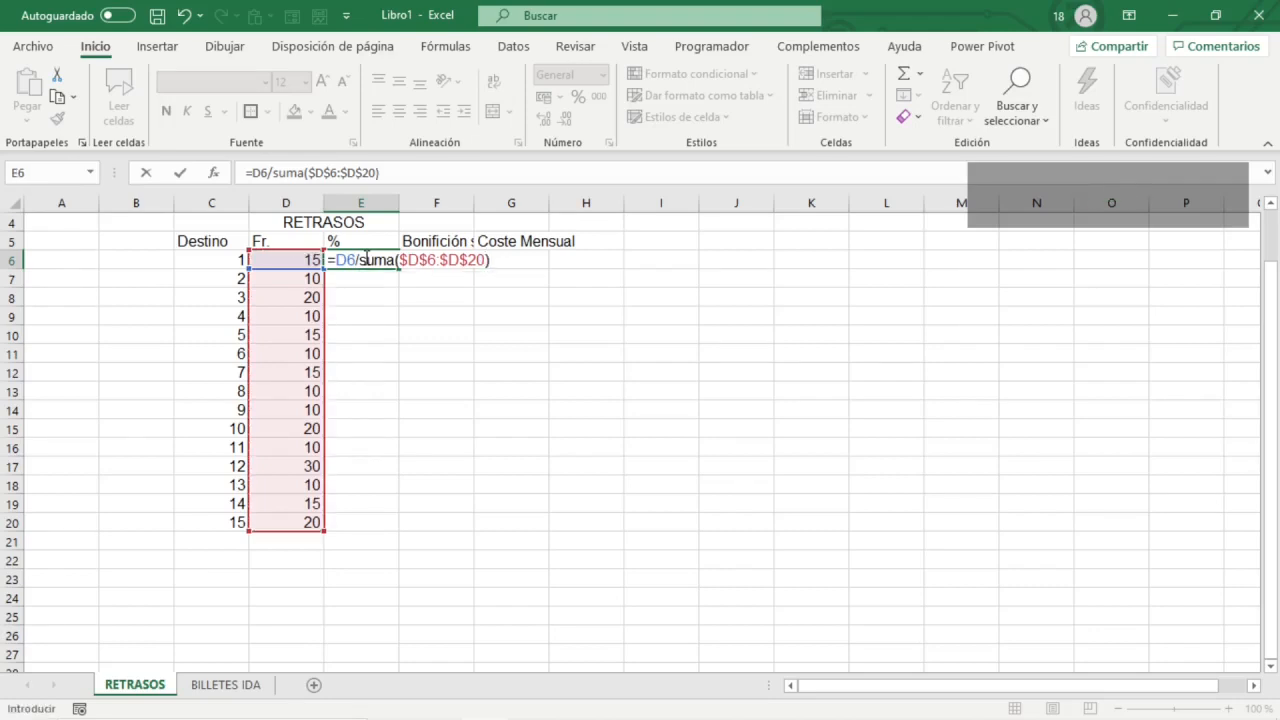
key("ctrl+Return")
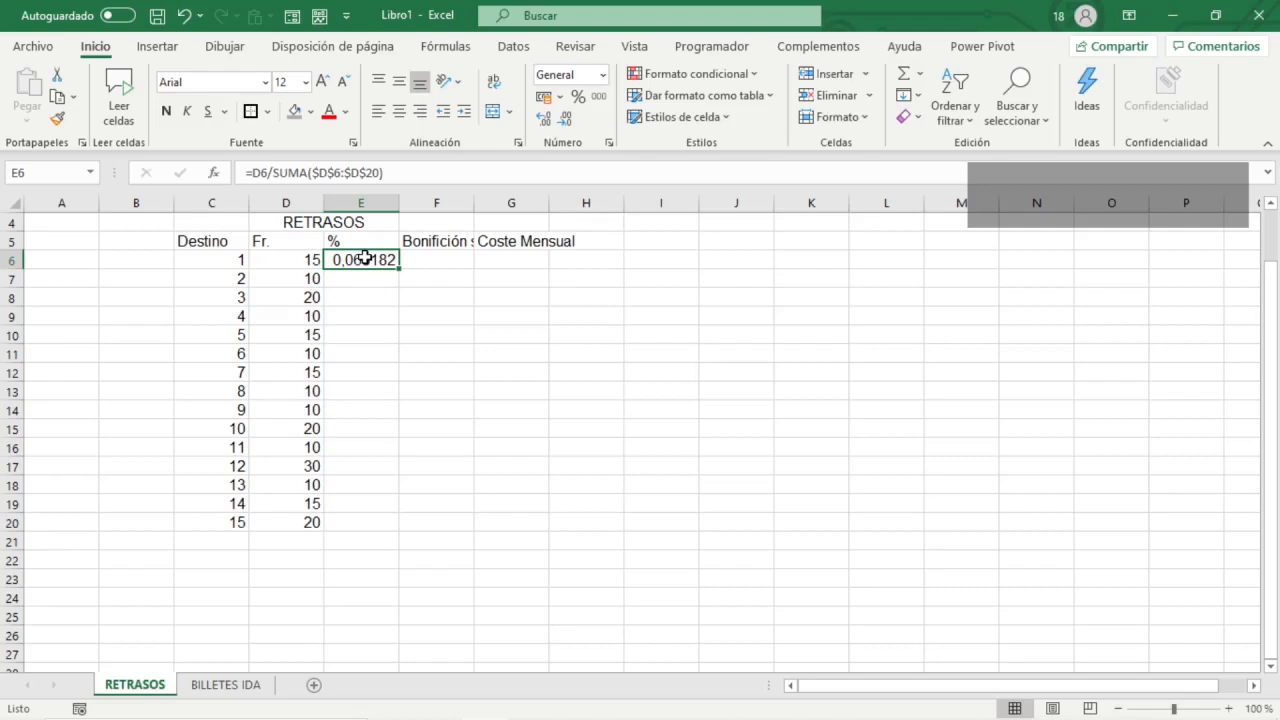
- Format cell E6 as Porcentaje with 1 decimal place
key("ctrl+1")
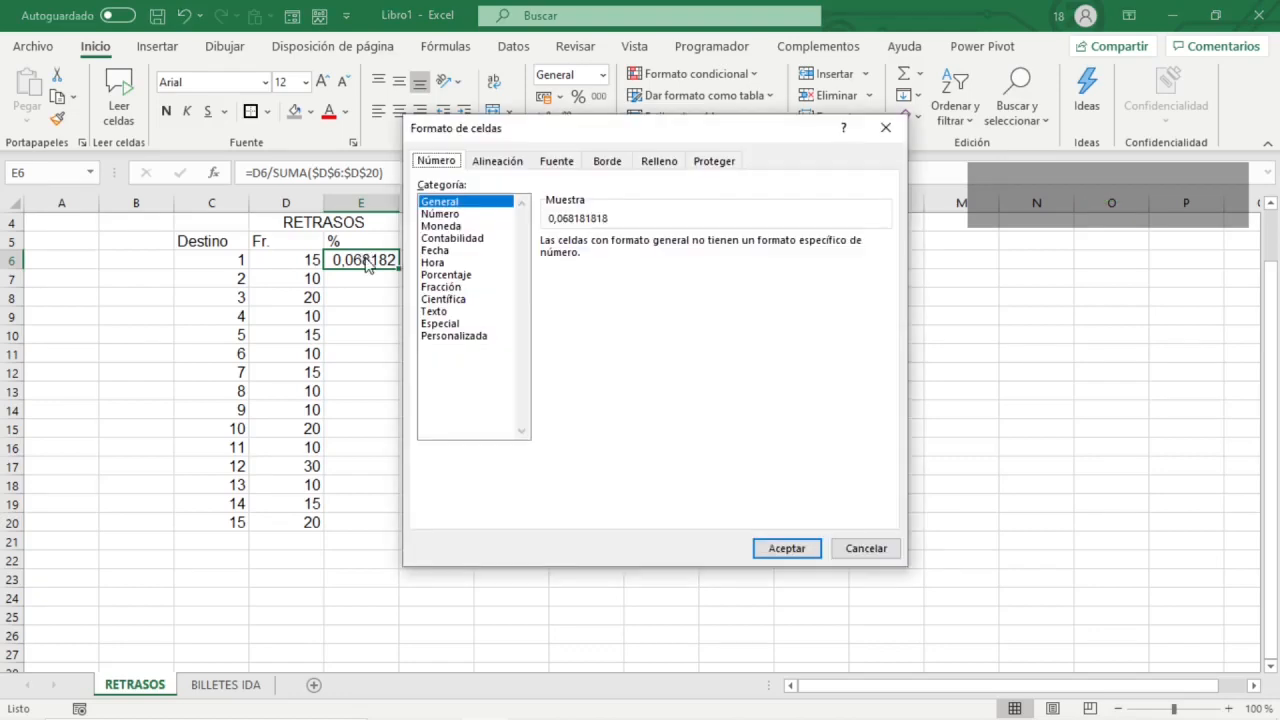
key("Down")
key("Down")
key("Down")
key("Down")
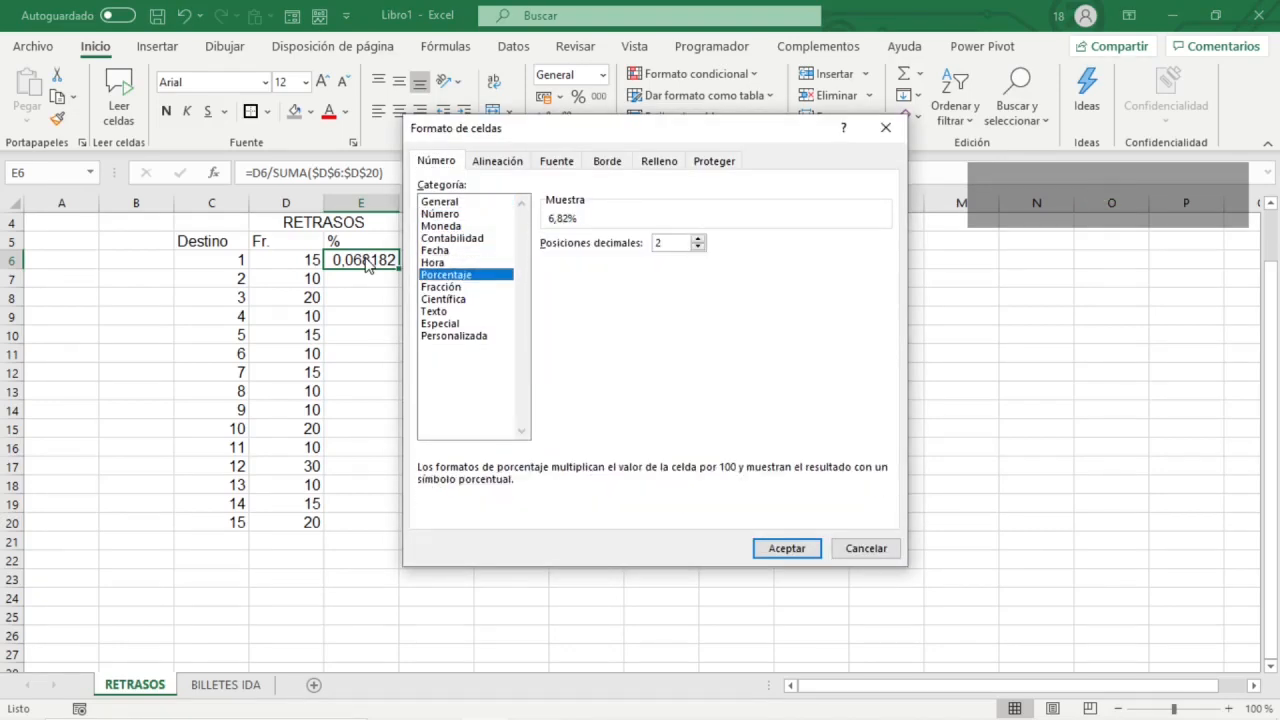
key("Tab")
type("1")
key("Return")
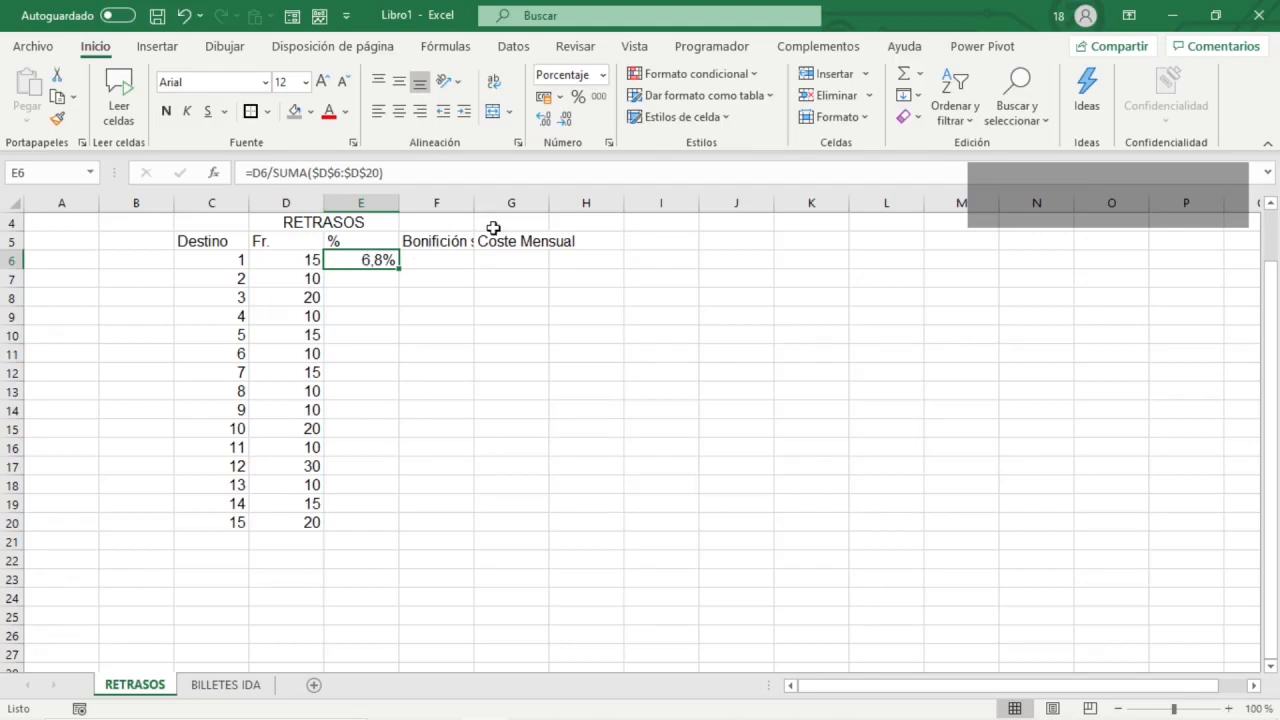
- Fill the percentage formula from E6 down through E20
key("shift")
key("shift+Down")
key("shift+Down")
key("shift+Down")
key("shift+Down")
key("shift+Down")
key("shift+Down")
key("shift+Down")
key("shift+Down")
key("shift+Down")
key("shift+Down")
key("shift+Down")
key("shift+Down")
key("shift+Down")
key("shift+Down")
key("shift+Down")
key("shift+Up")
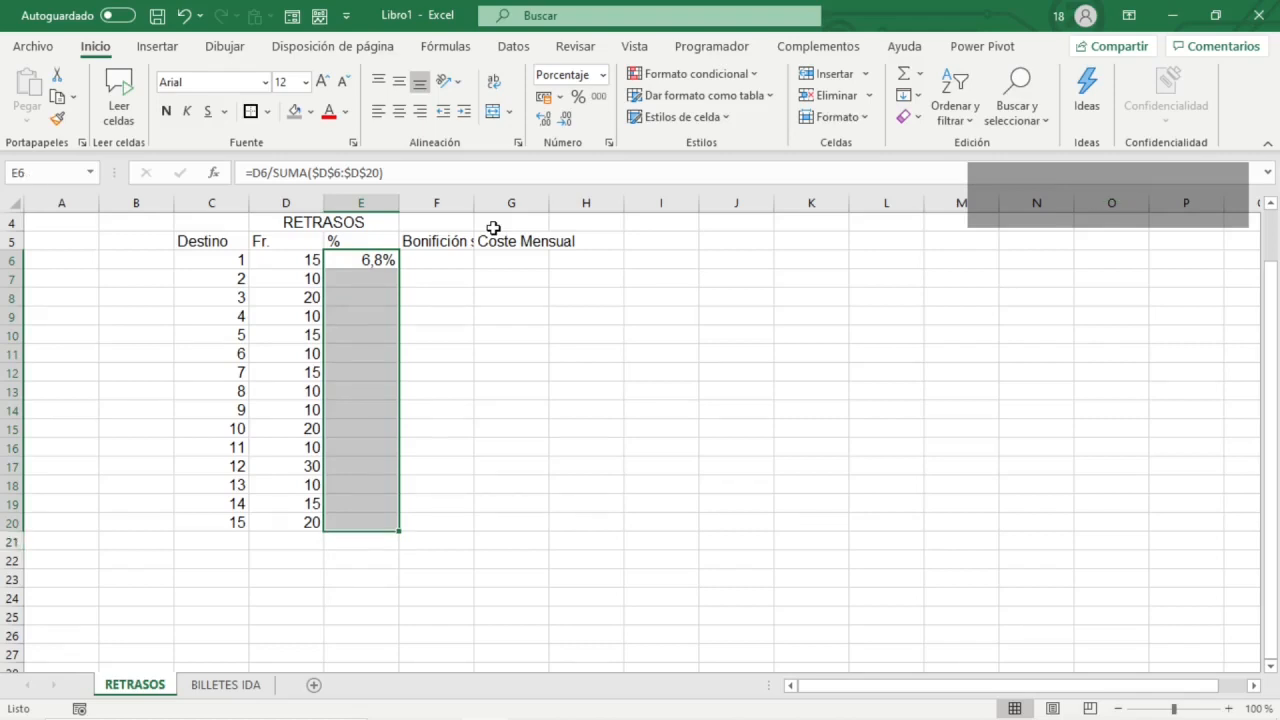
key("ctrl+v")
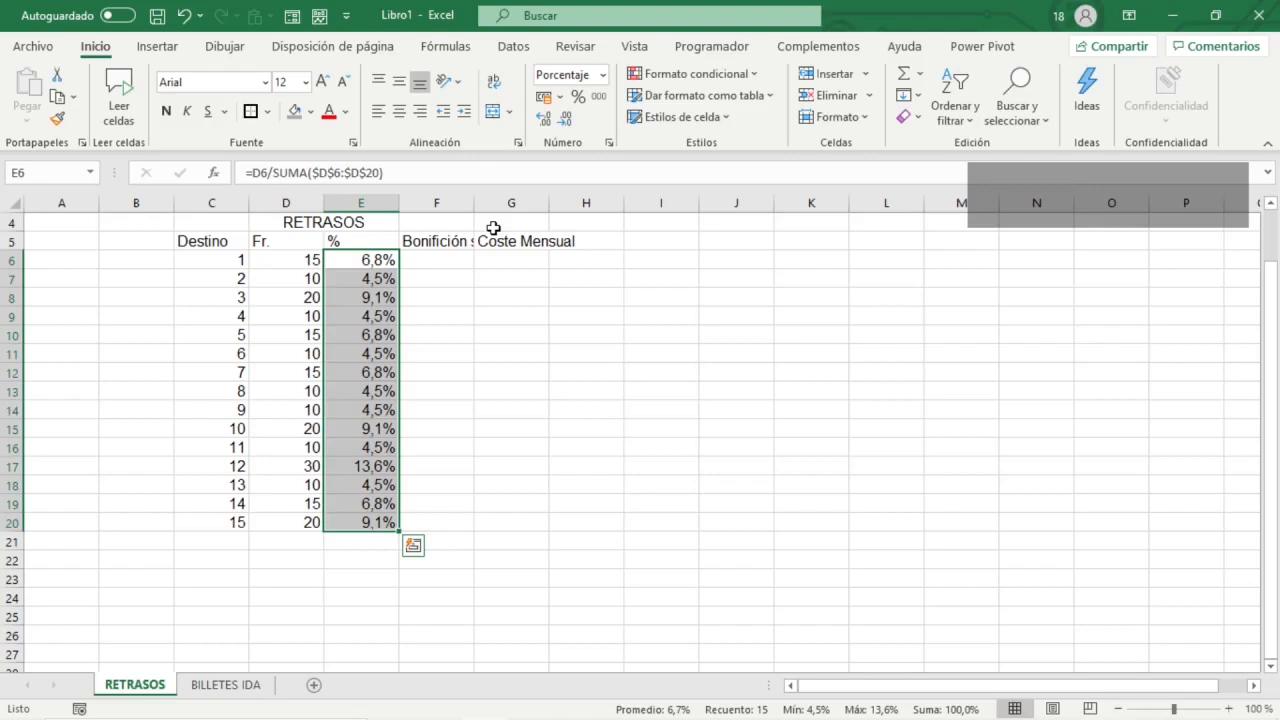
- Correct the header in cell F5 to "Bonificación sobre precio billete"
key("Right")
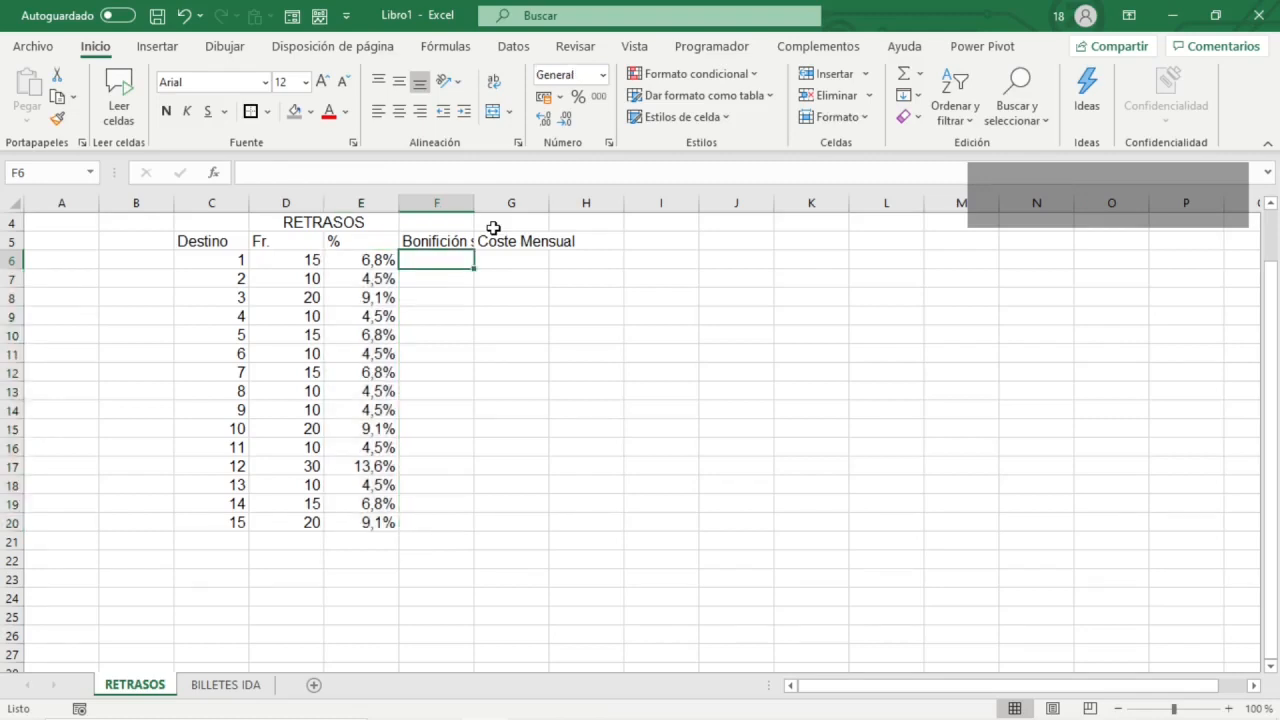
key("Up")
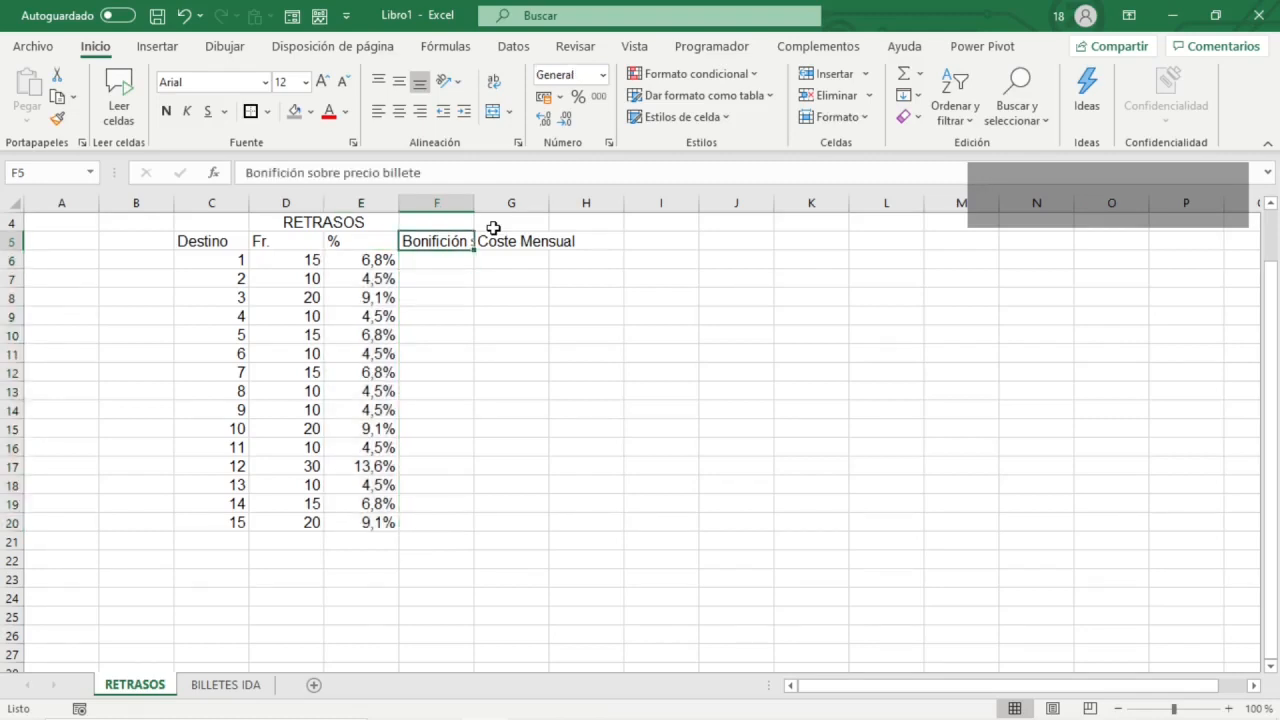
key("F2")
key("ctrl+Left")
key("ctrl+Left")
key("ctrl+Left")
key("Left")
key("Left")
key("Left")
key("Left")
type("ca")
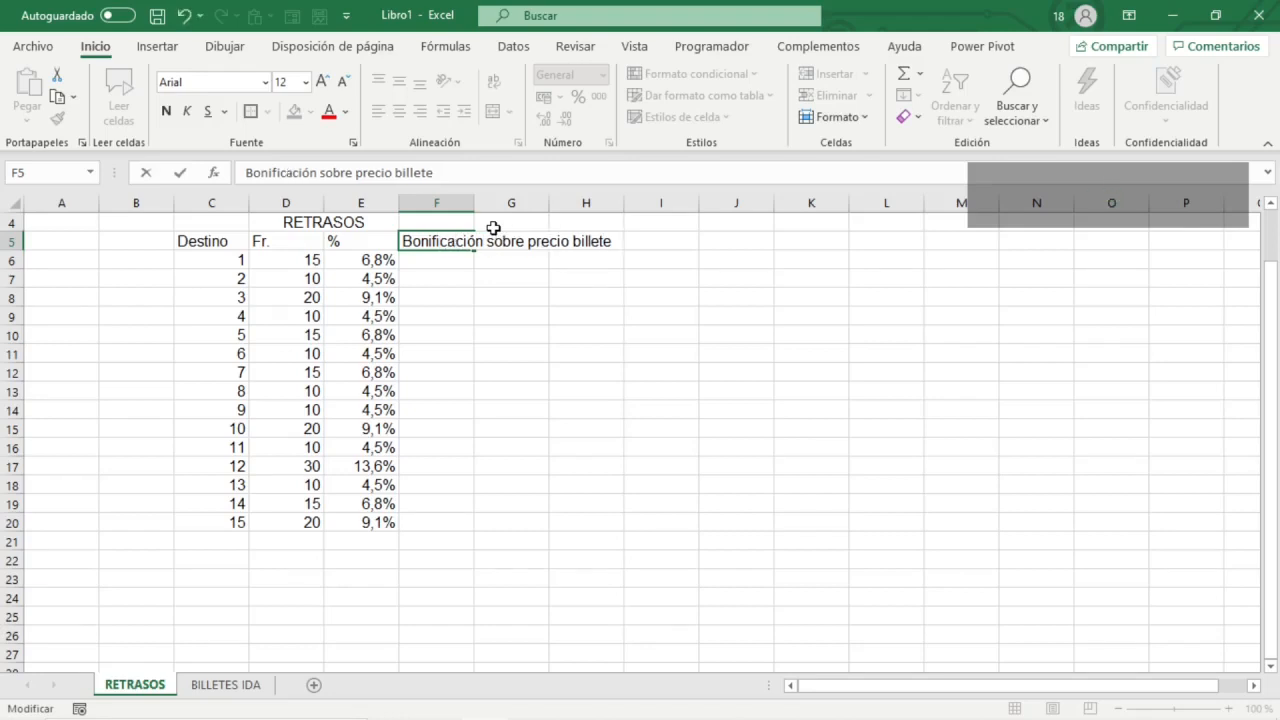
key("Return")
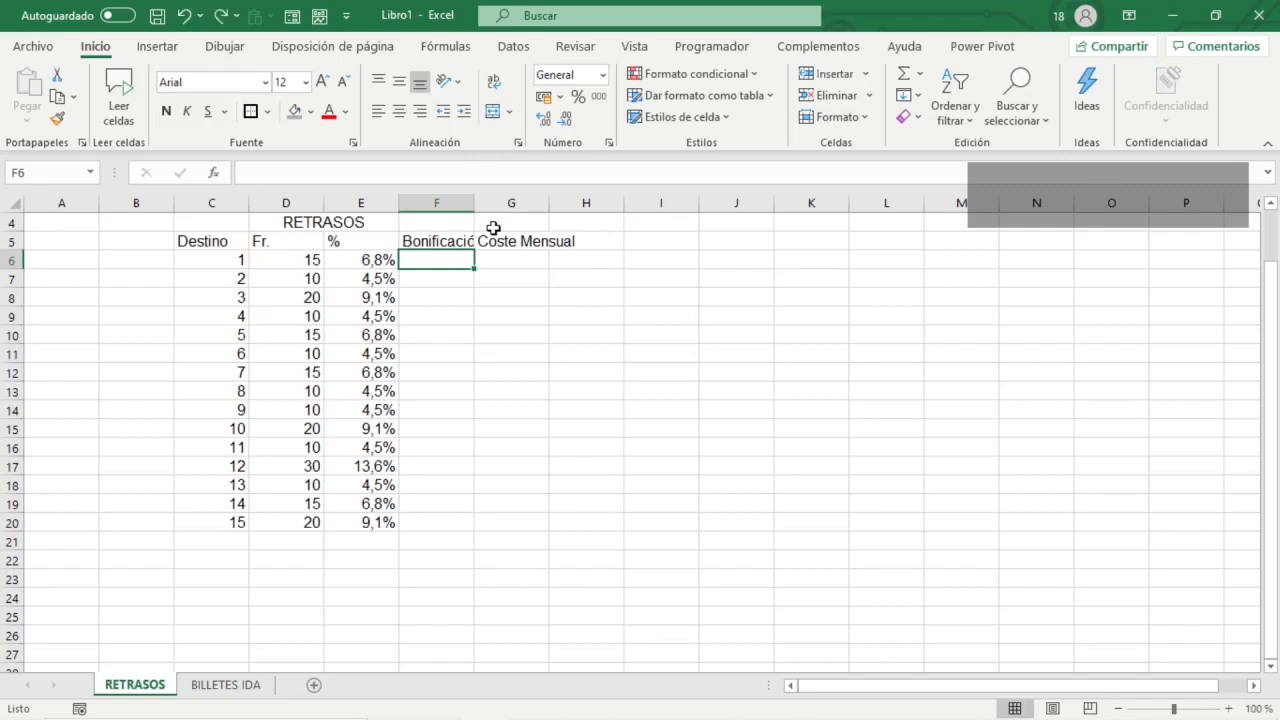
- Enter the bonus values 1% and 2% for destinations 1 and 2 in cells F6 and F7
type("1%")
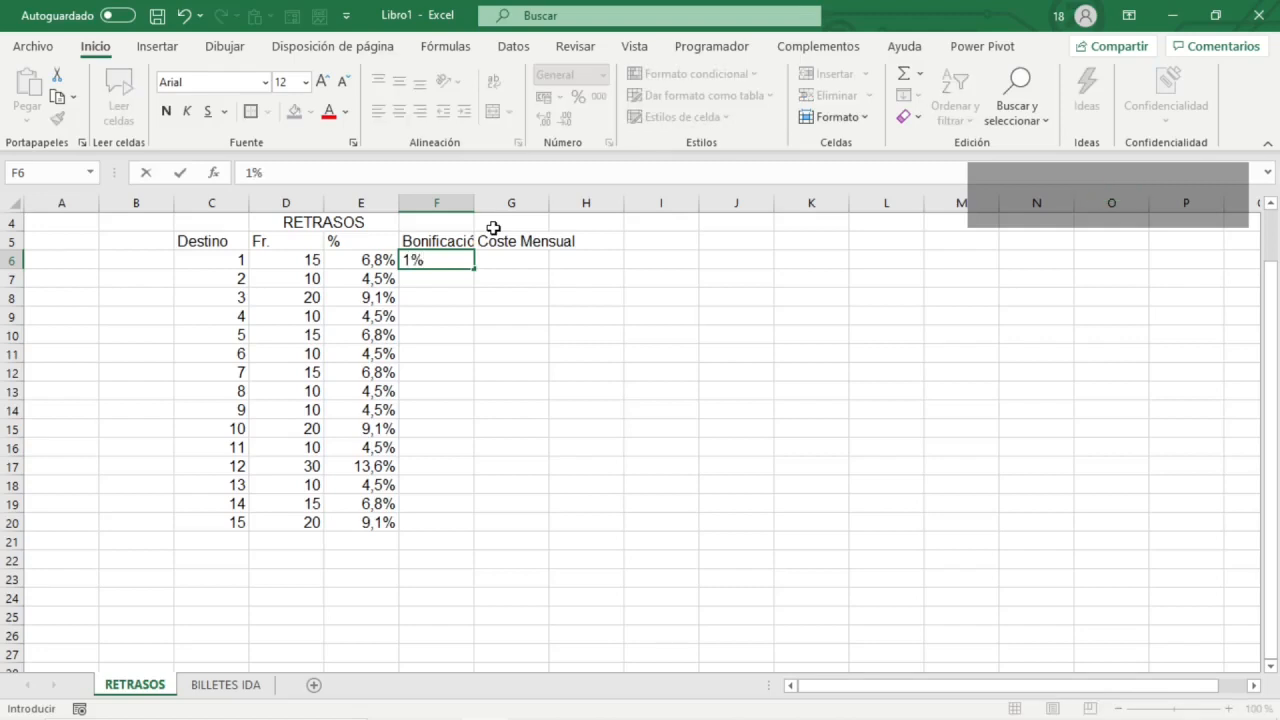
key("Return")
type("2")
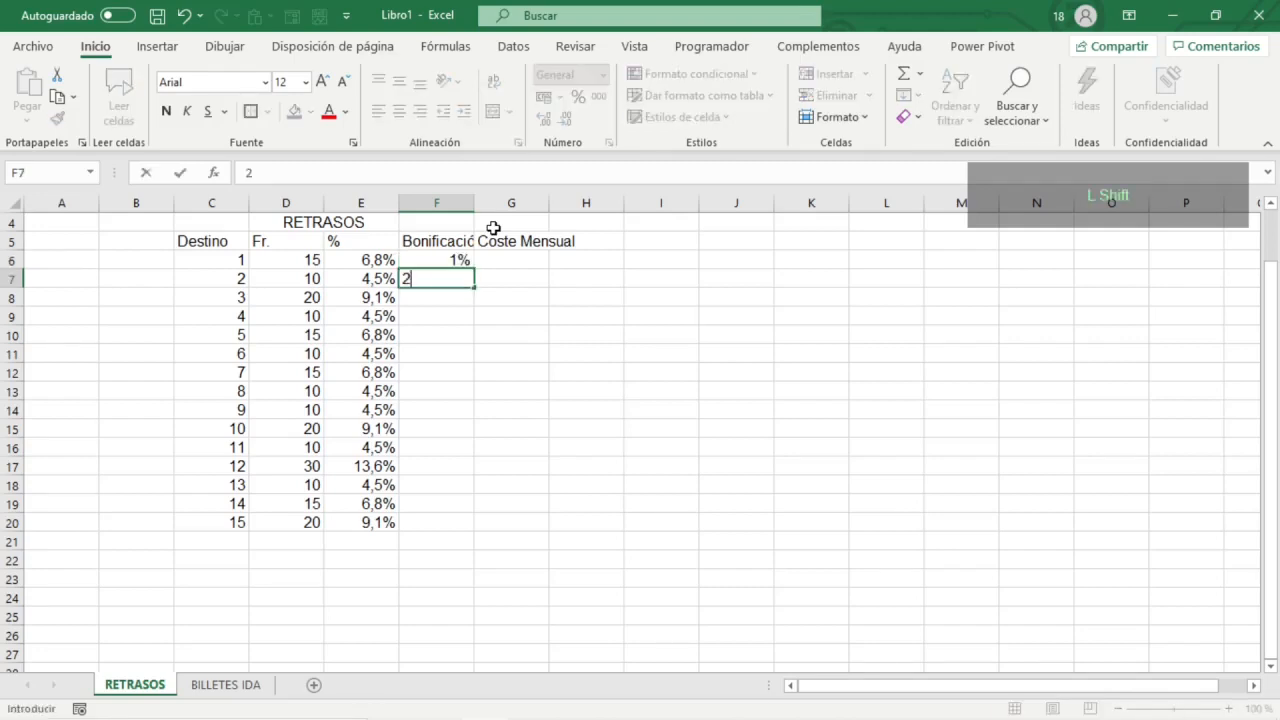
type("%")
key("Return")
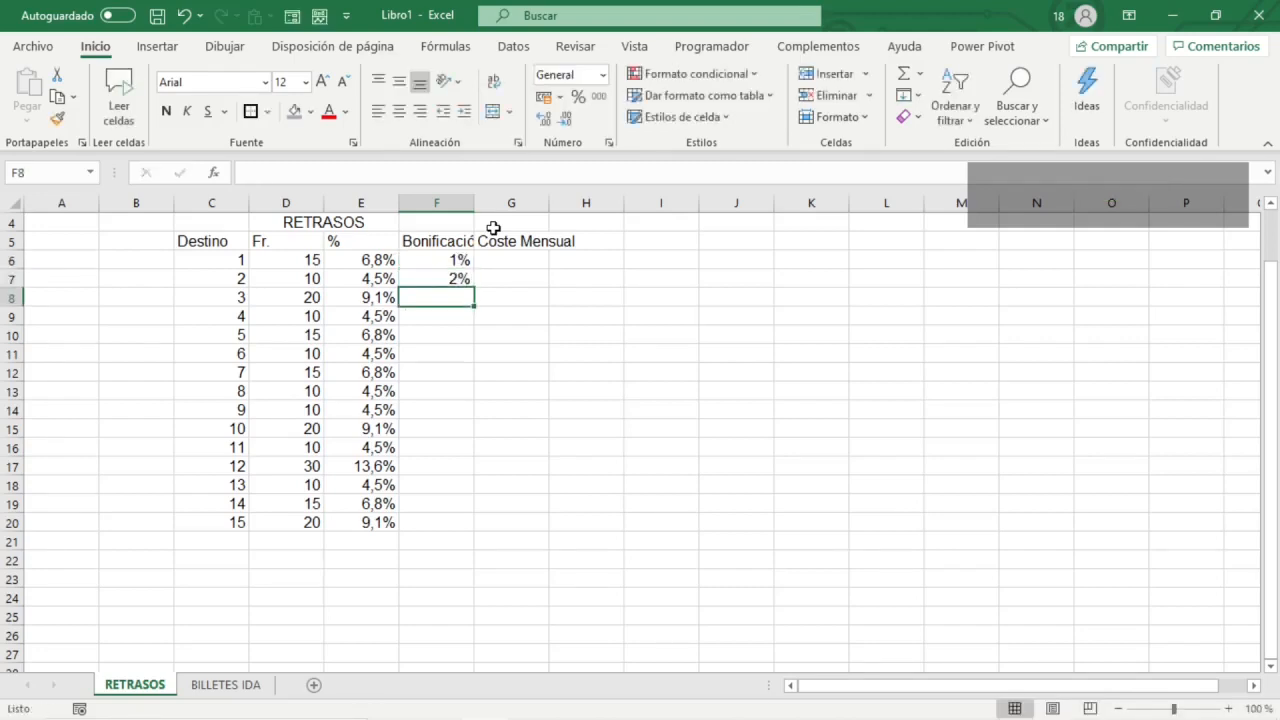
- Fill F6:F20 with a linear column series using an increment of 0,01
key("Up")
key("Up")
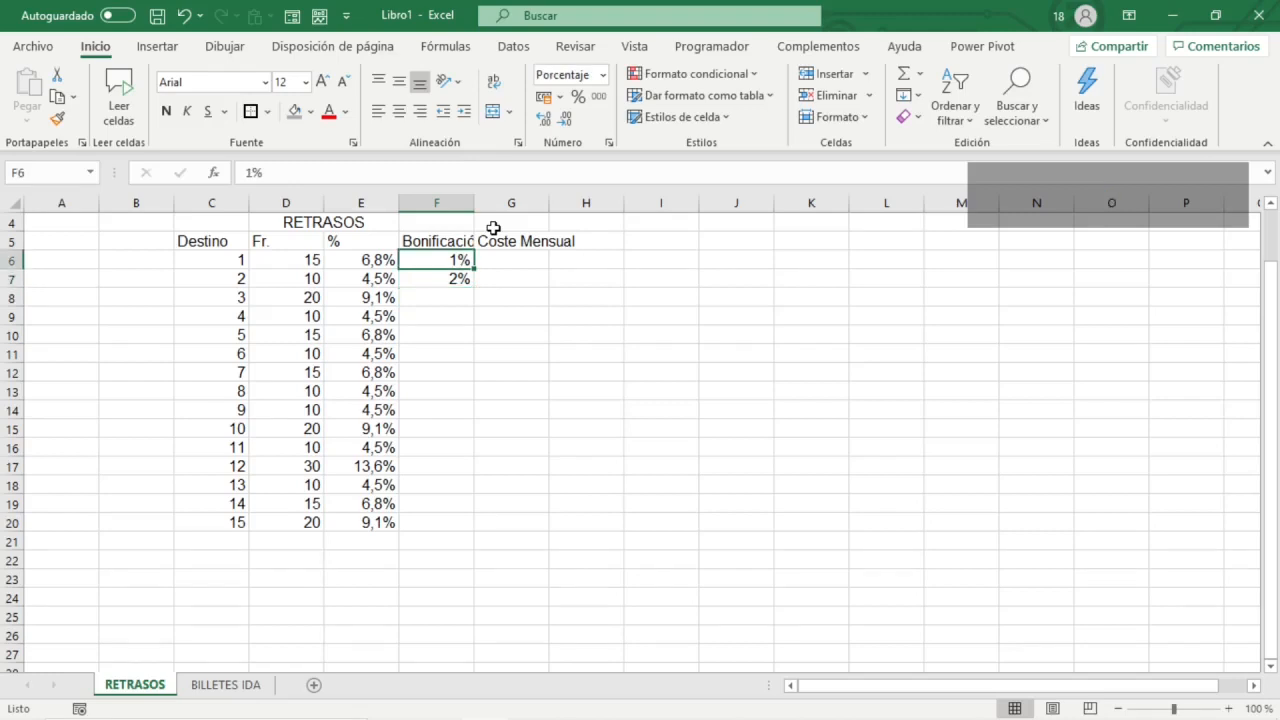
key("shift+Down")
key("shift+Down")
key("shift+Down")
key("shift+Down")
key("shift+Down")
key("shift+Down")
key("shift+Down")
key("shift+Down")
key("shift+Down")
key("shift+Down")
key("shift+Down")
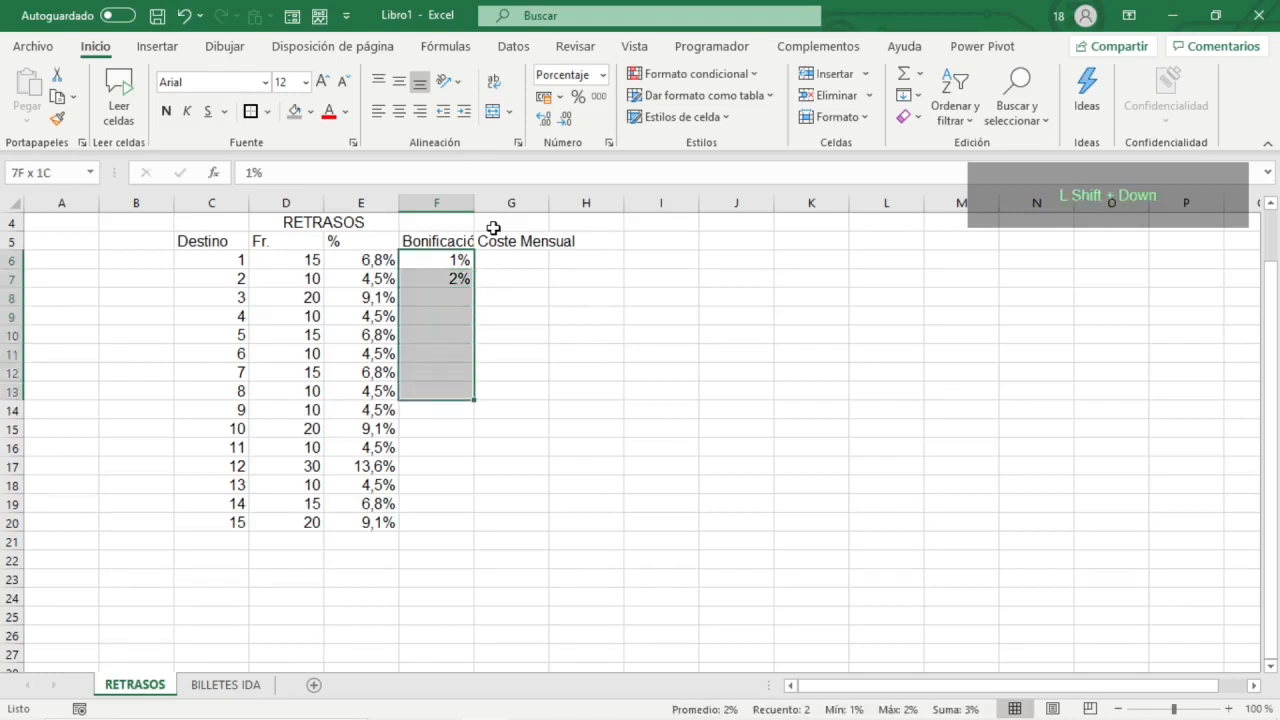
key("shift+Down")
key("shift+Down")
key("shift+Down")
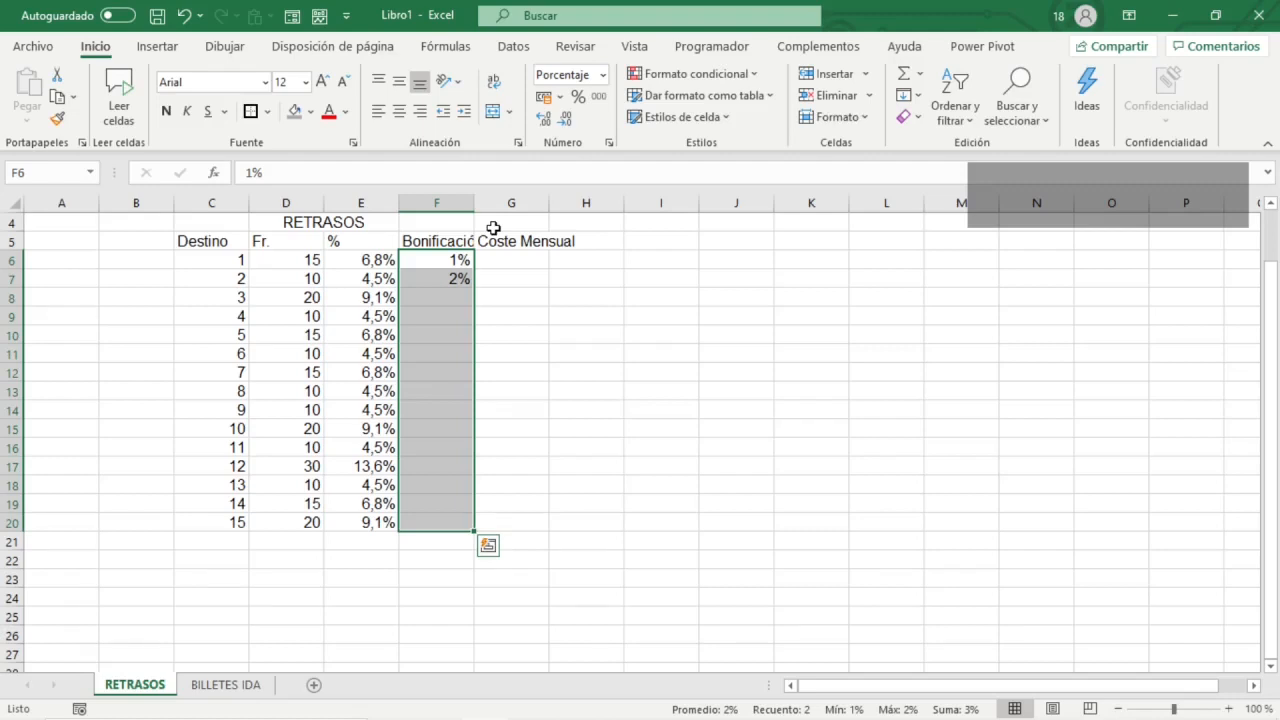
key("alt")
key("o")
key("g")
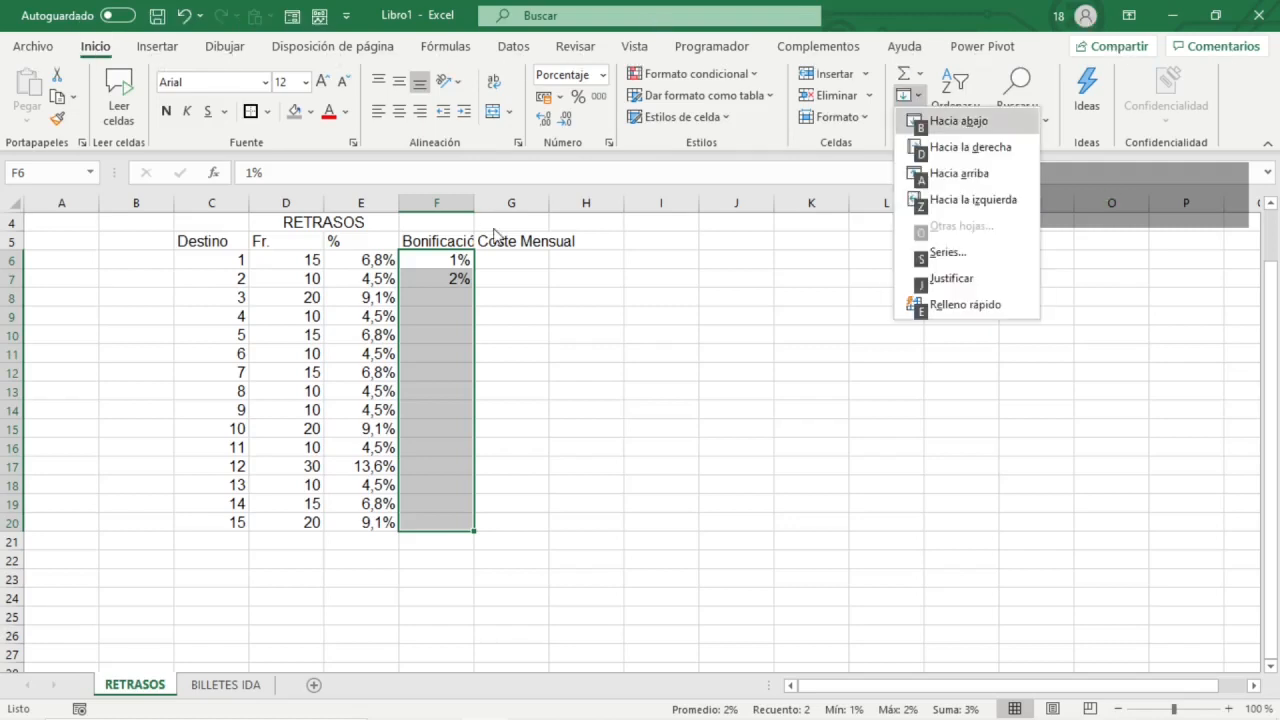
key("s")
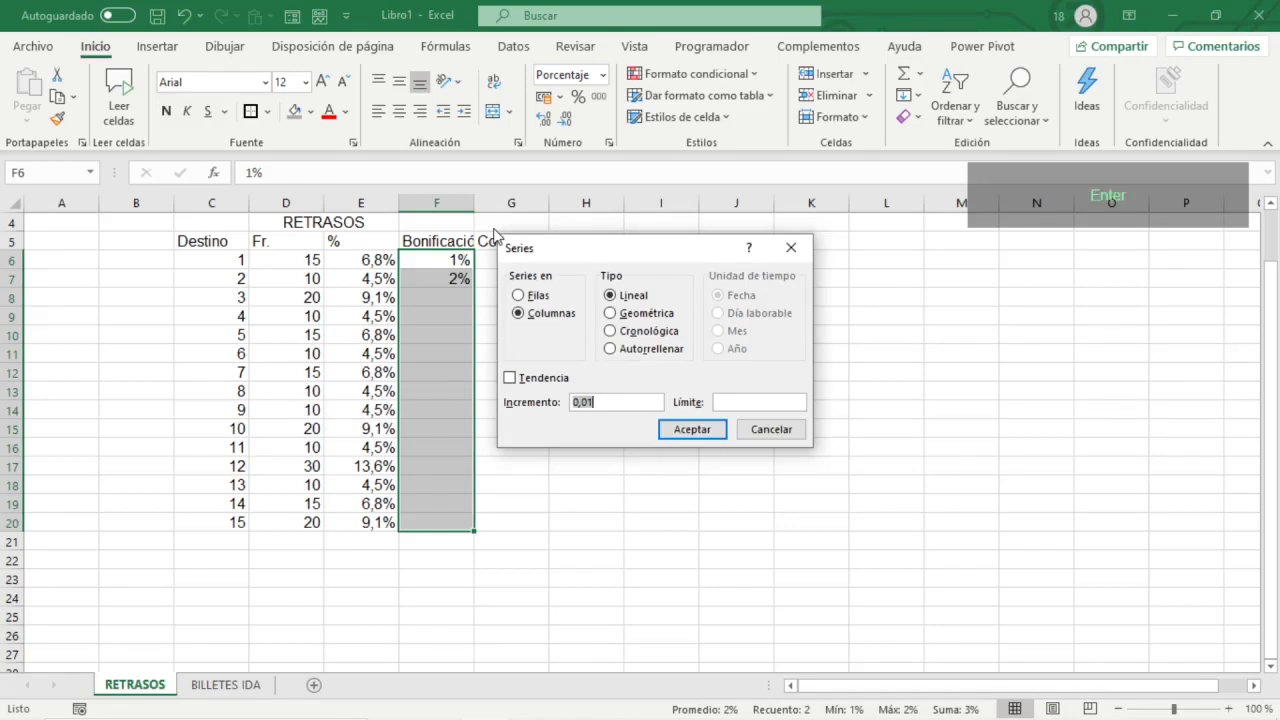
key("Return")
key("Right")
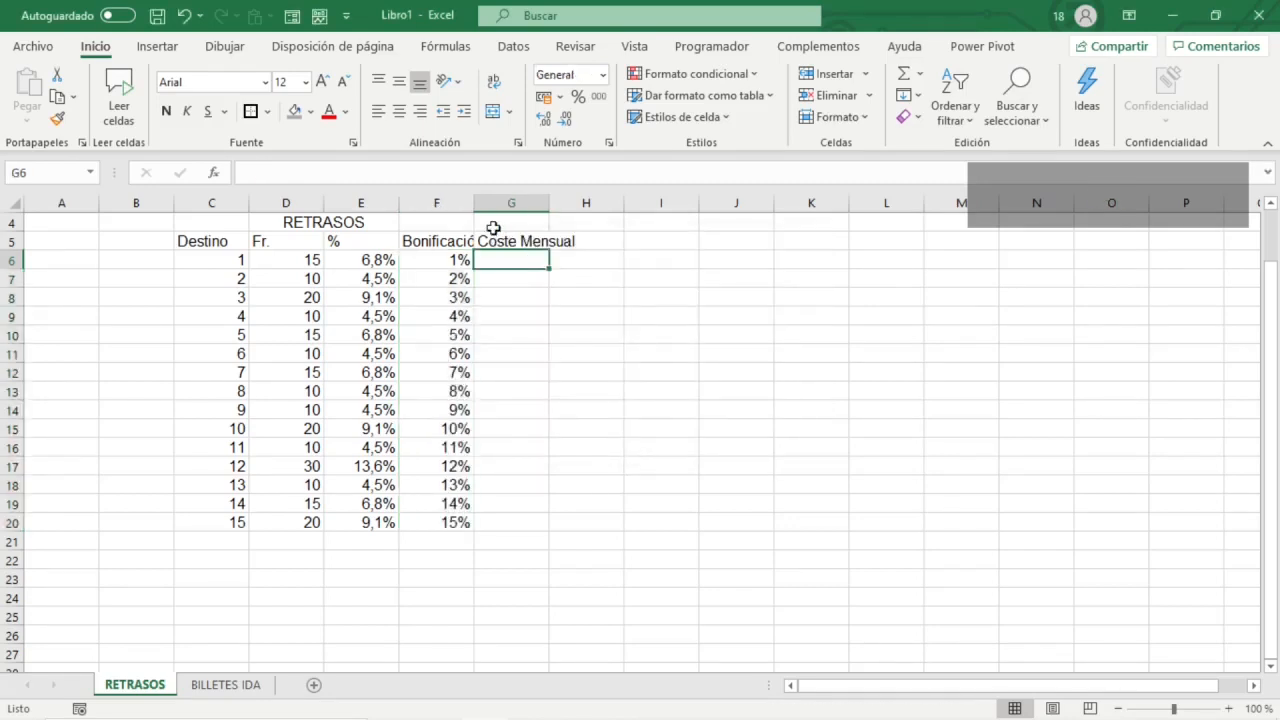
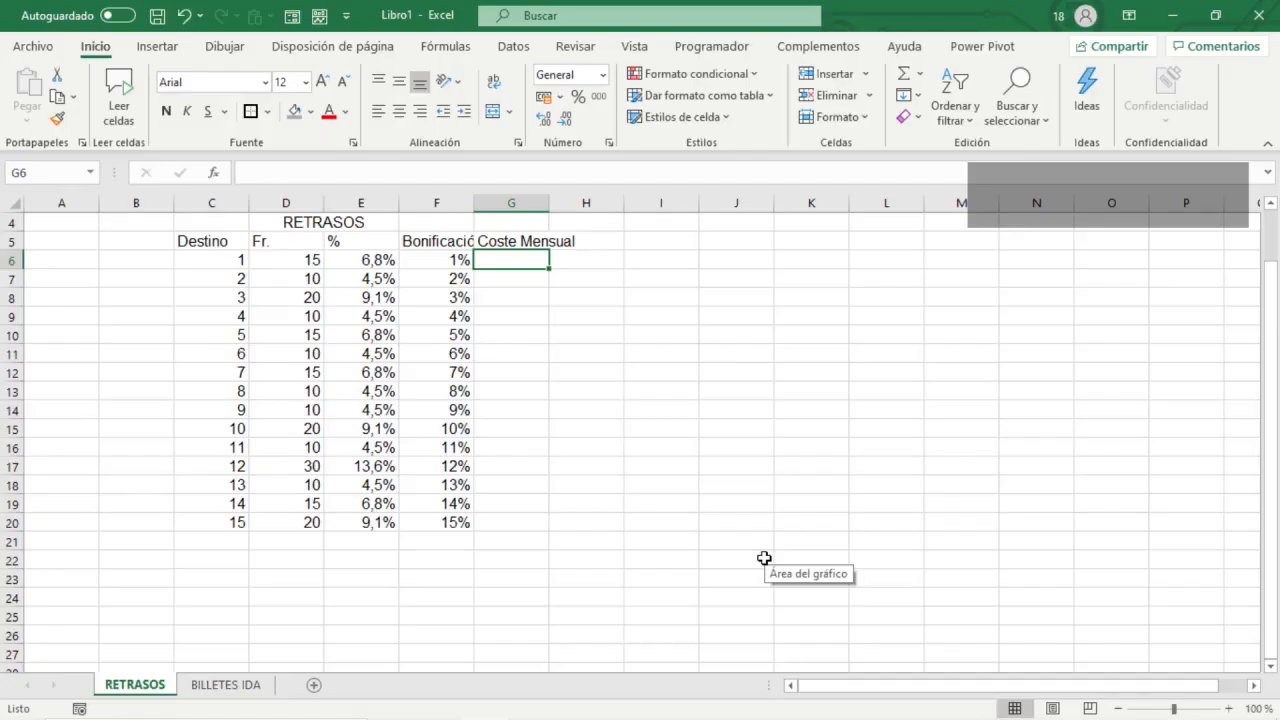
- Look up destination 1's Importe on the BILLETES IDA sheet and return to the RETRASOS sheet
left_click(210, 257)
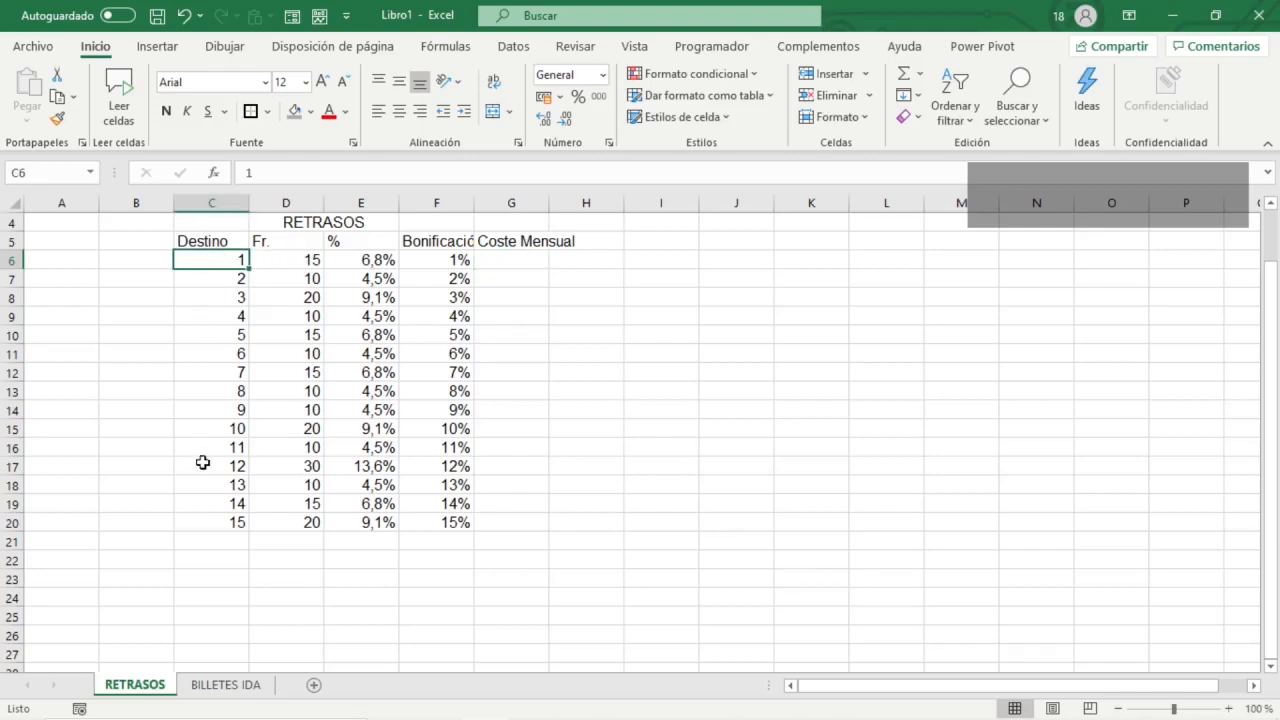
left_click(227, 687)
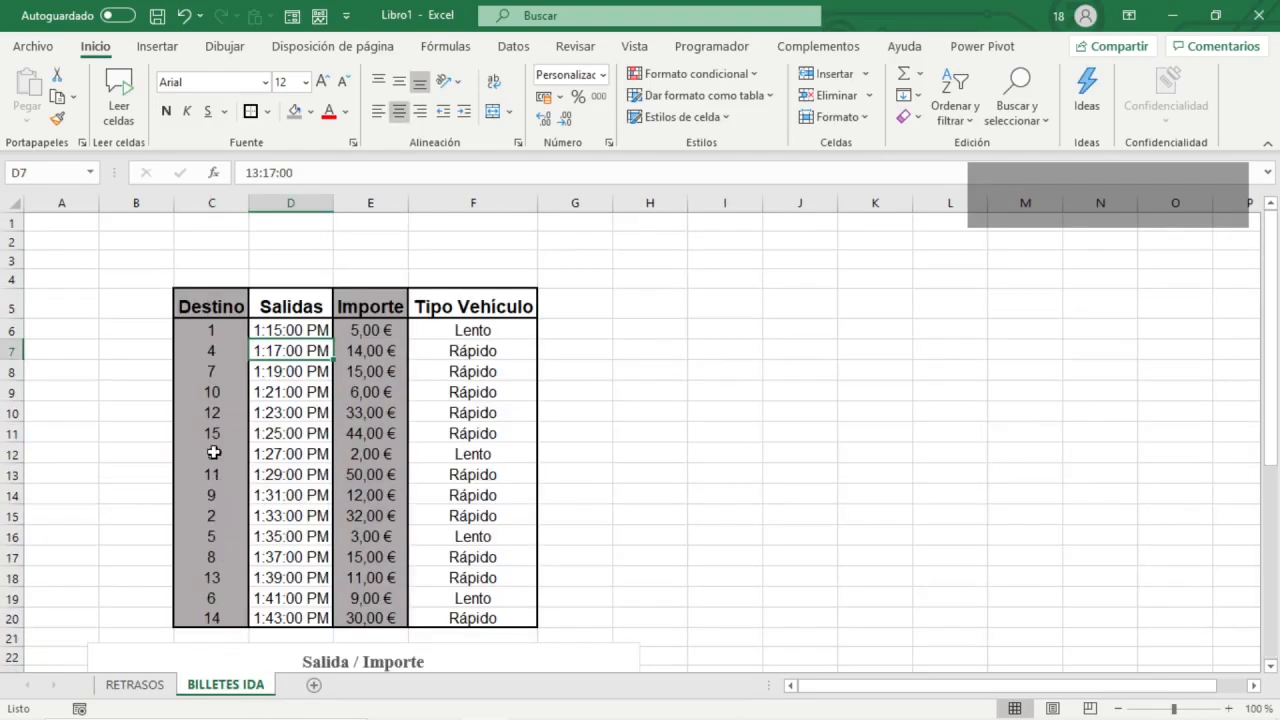
left_click(211, 328)
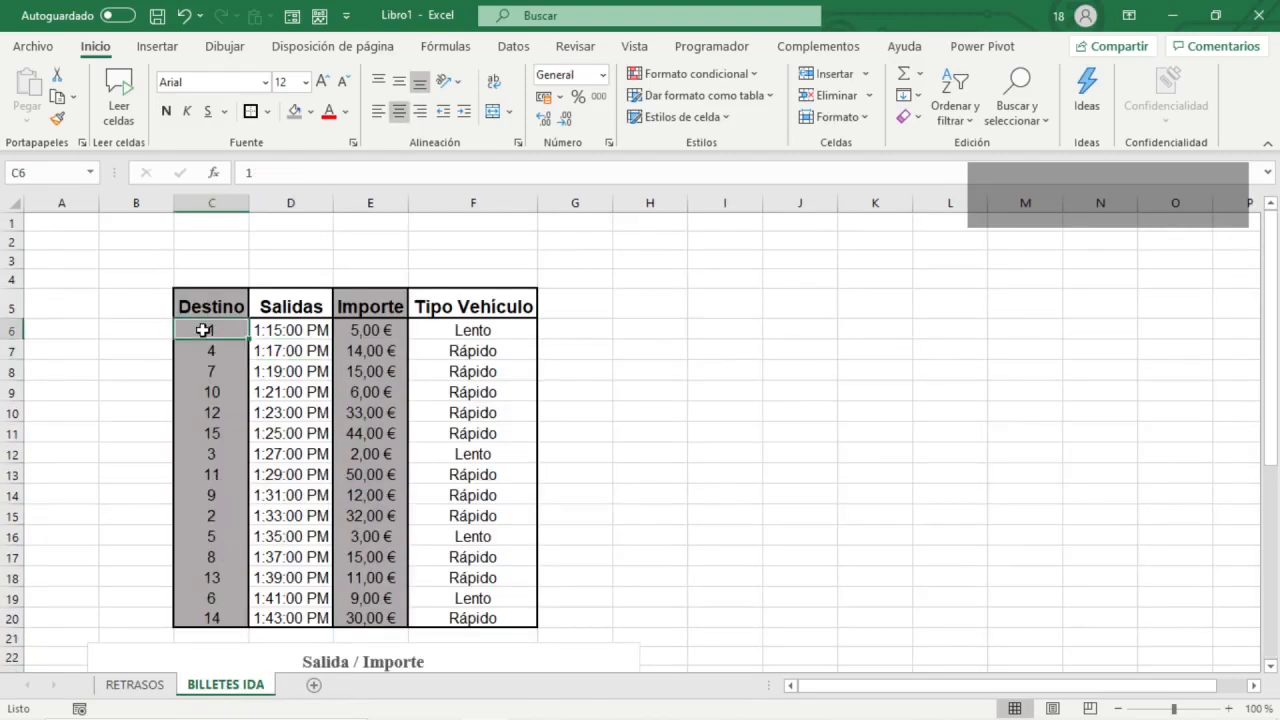
left_click(371, 329)
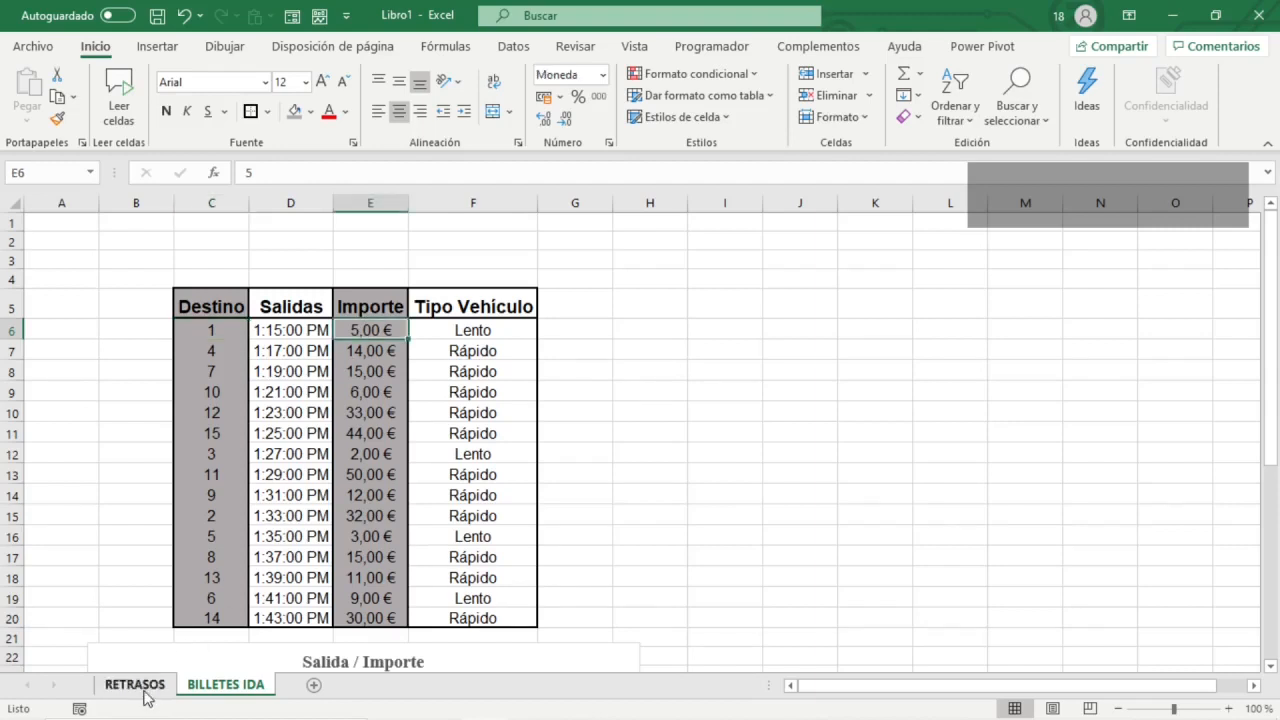
left_click(146, 688)
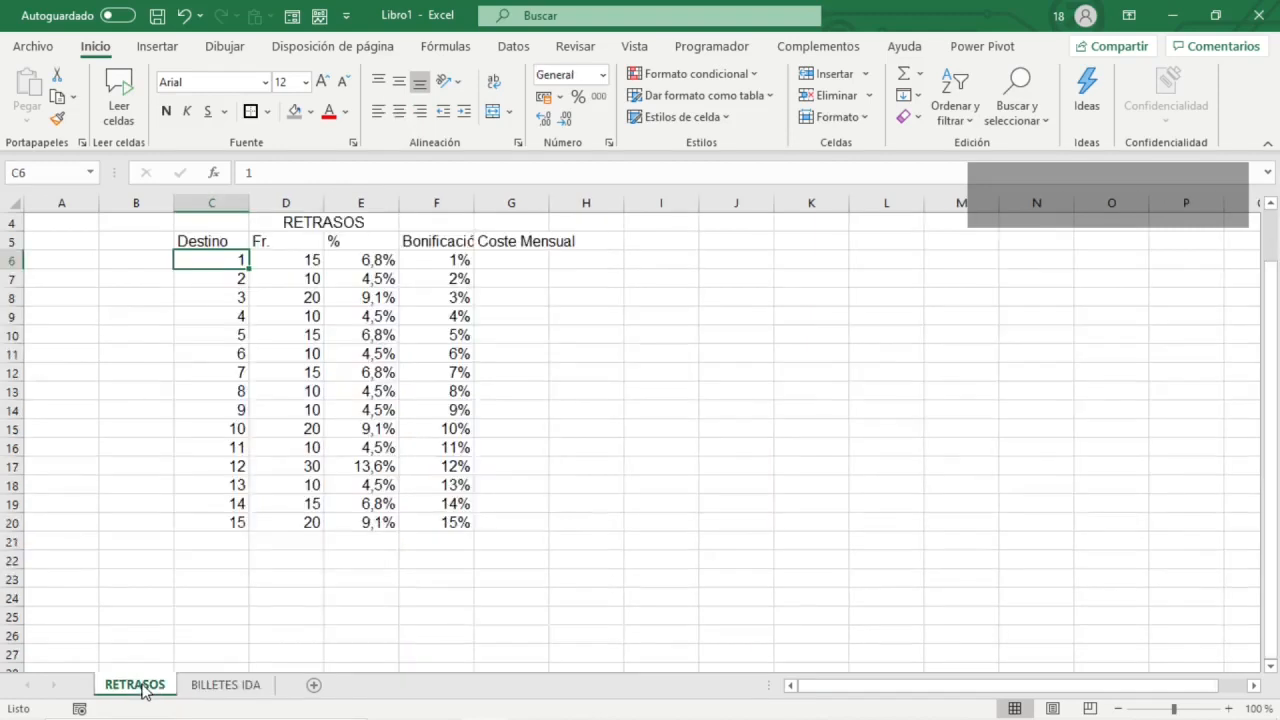
- Review destination 1's frequency and bonus on RETRASOS, check destination 10's Importe on the BILLETES IDA sheet, and return to RETRASOS
left_click(290, 261)
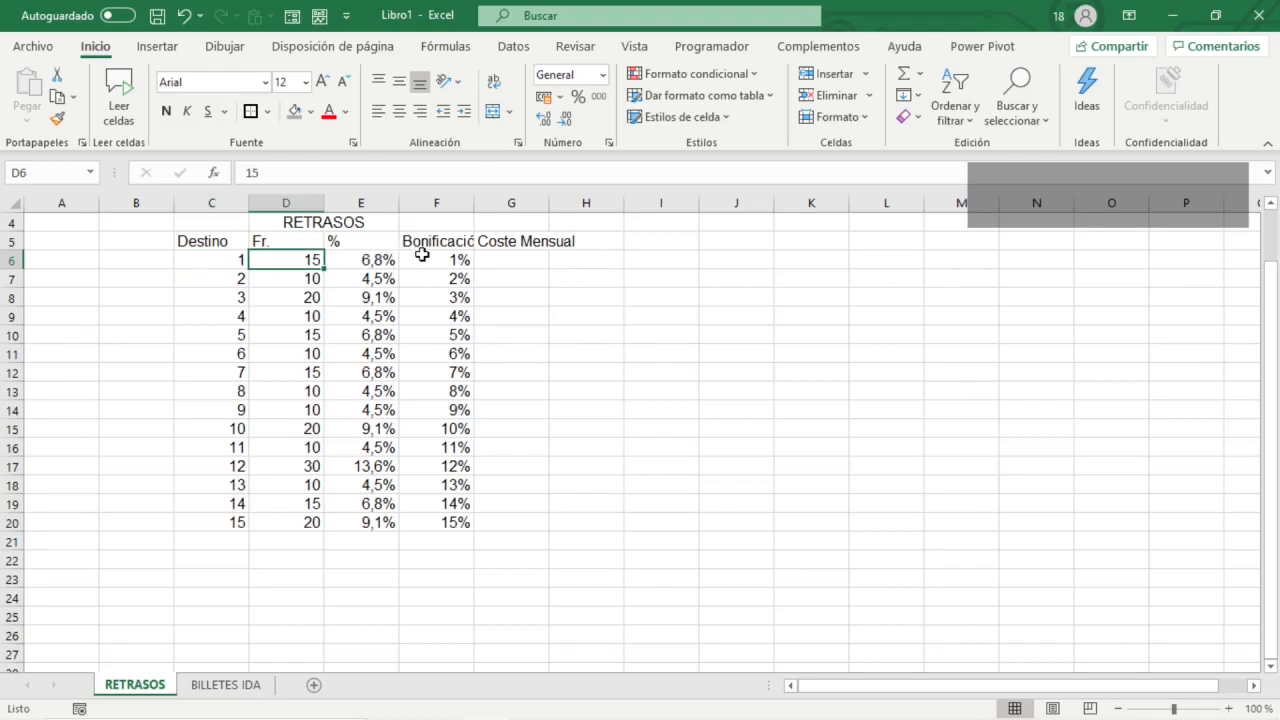
left_click(455, 260)
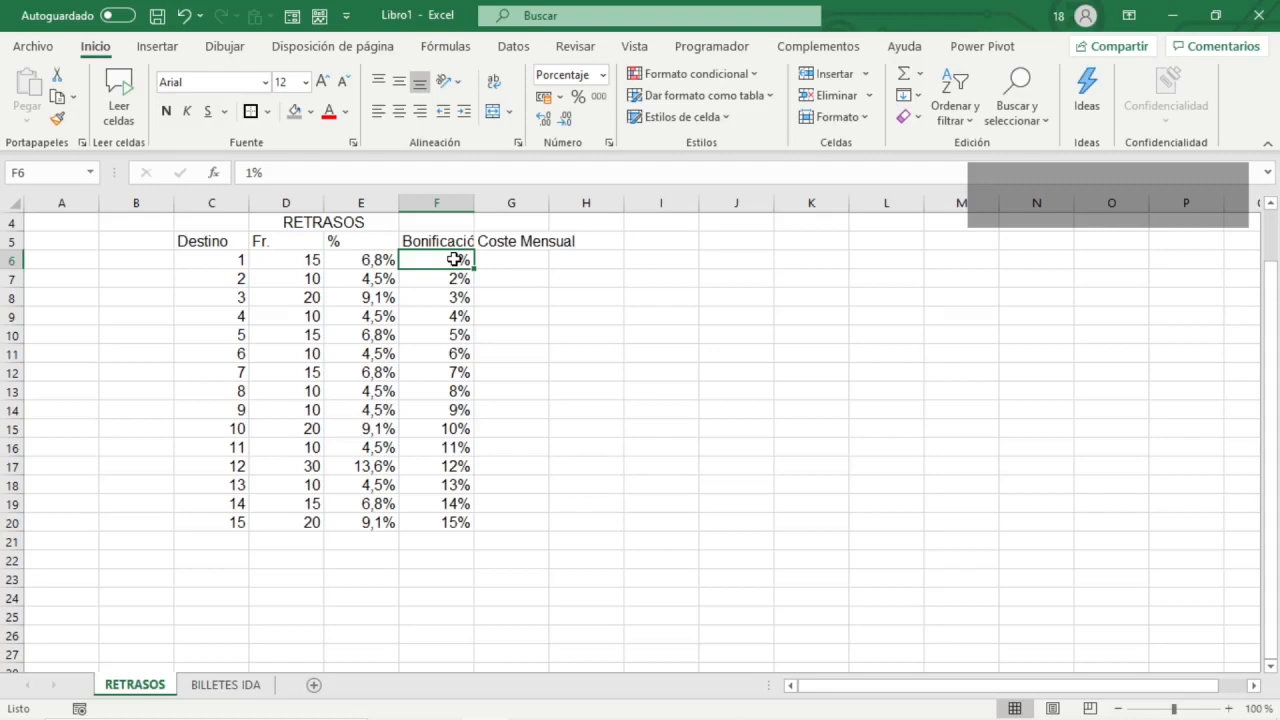
left_click(224, 261)
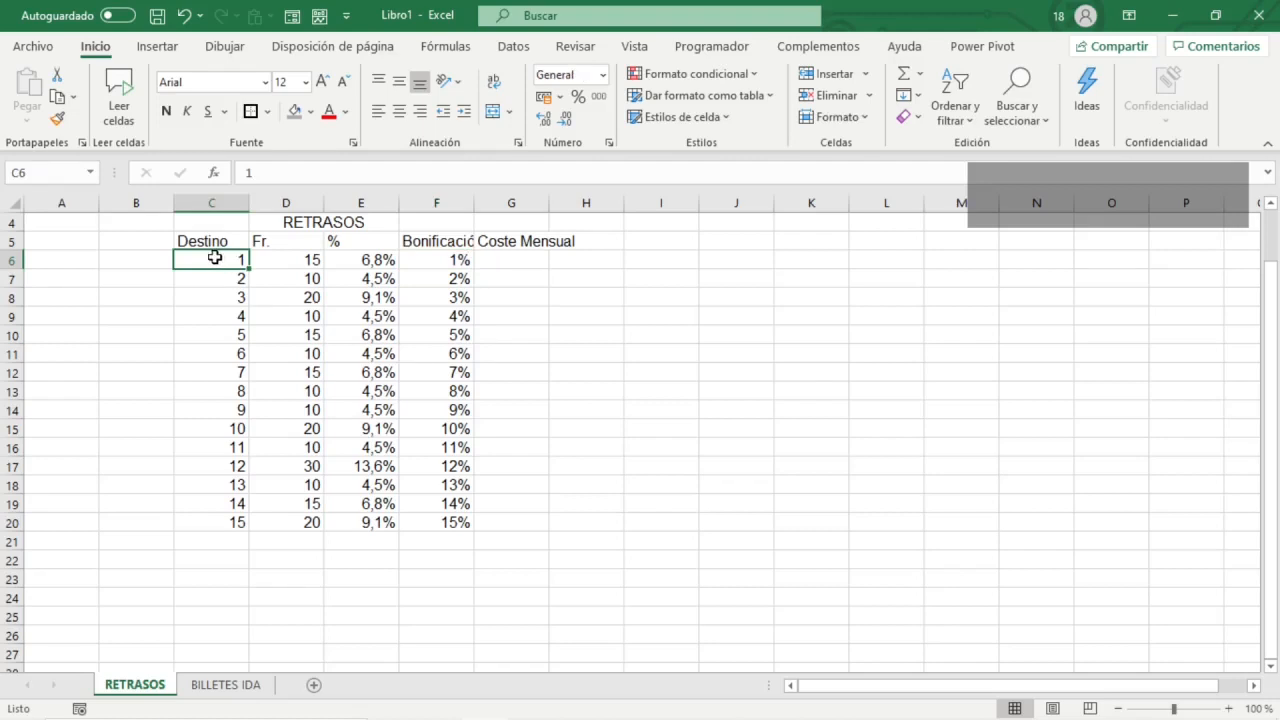
left_click(250, 689)
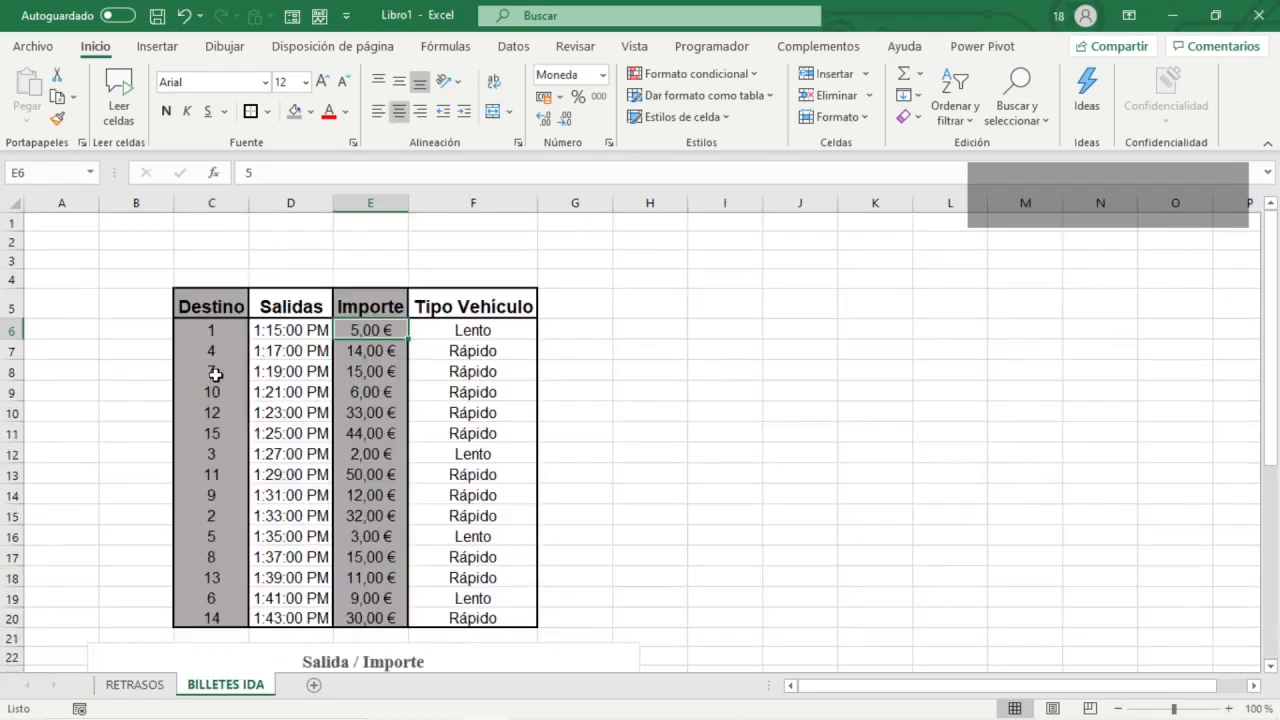
left_click(210, 333)
left_click(209, 390)
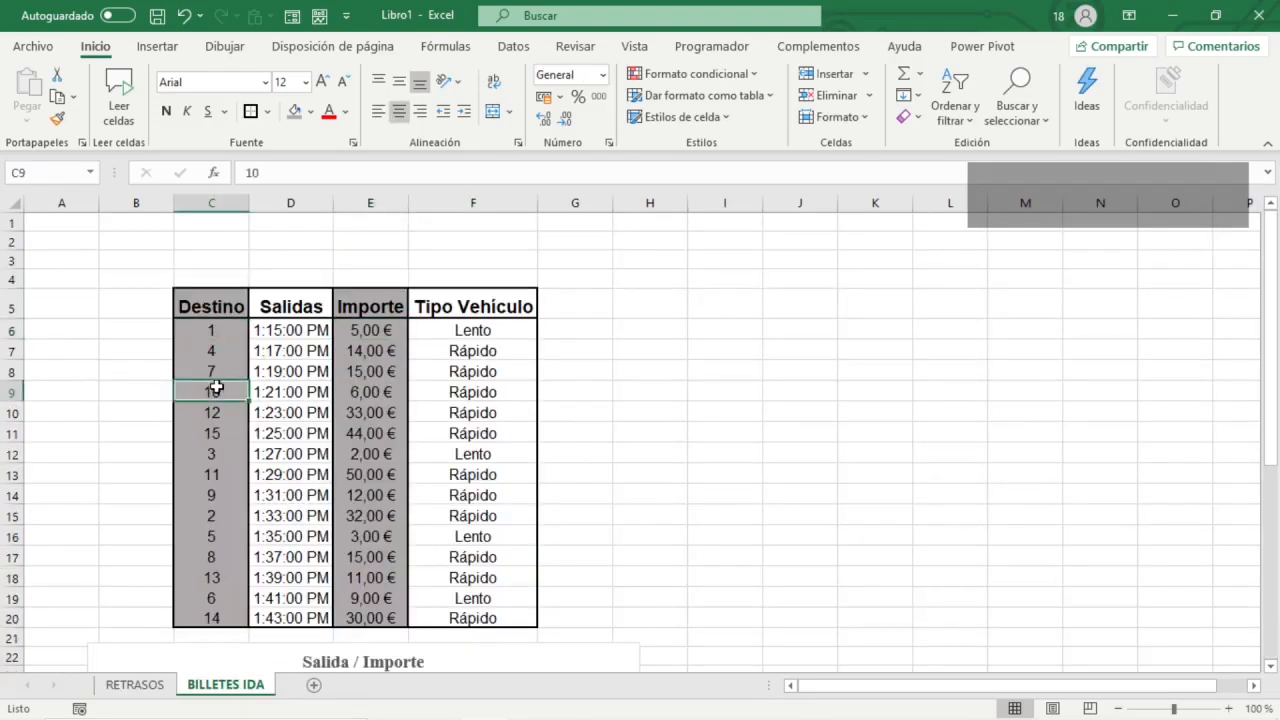
left_click(344, 391)
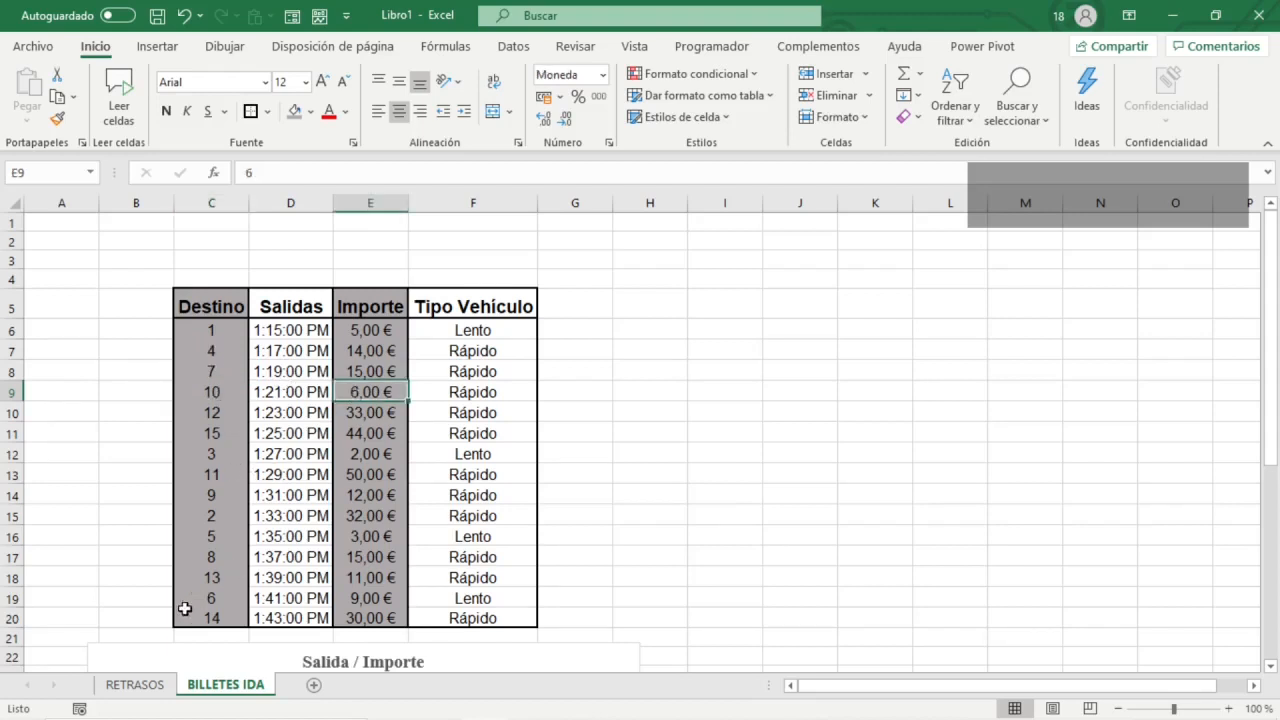
left_click(137, 685)
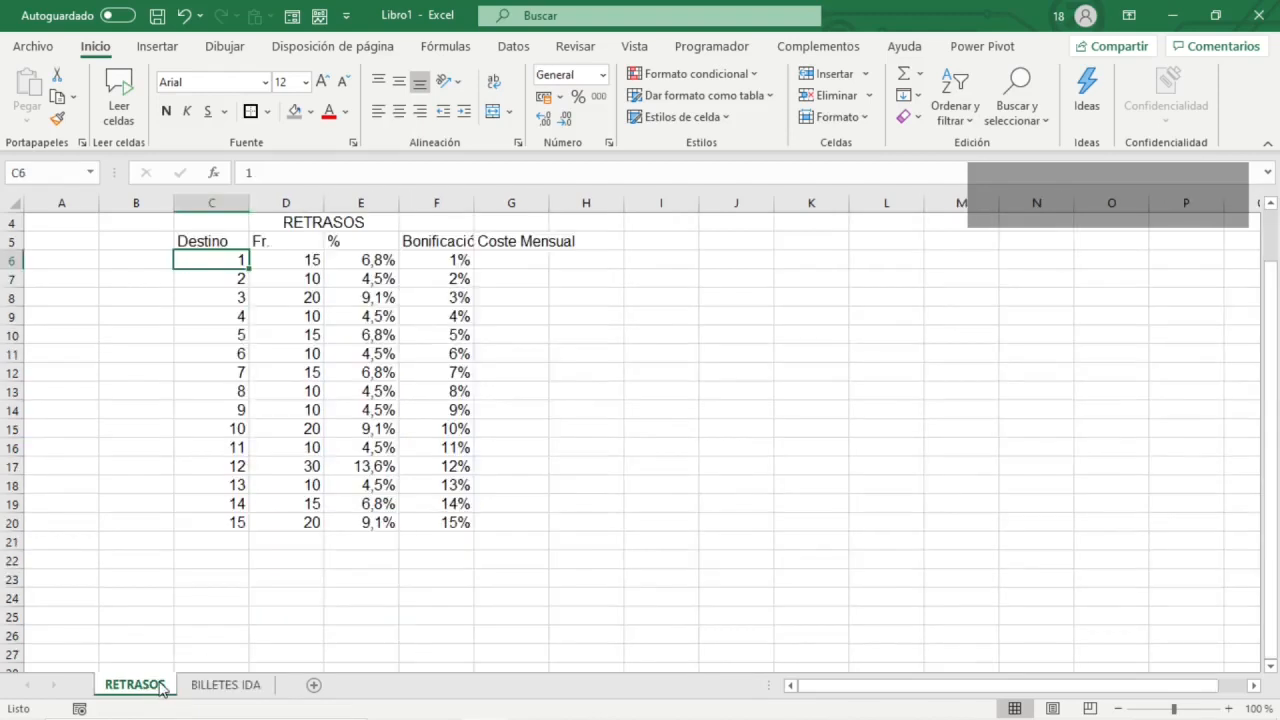
- Start a PRODUCTO formula in cell G6 with the frequency D6 and the bonus F6 as its first two factors
left_click(522, 259)
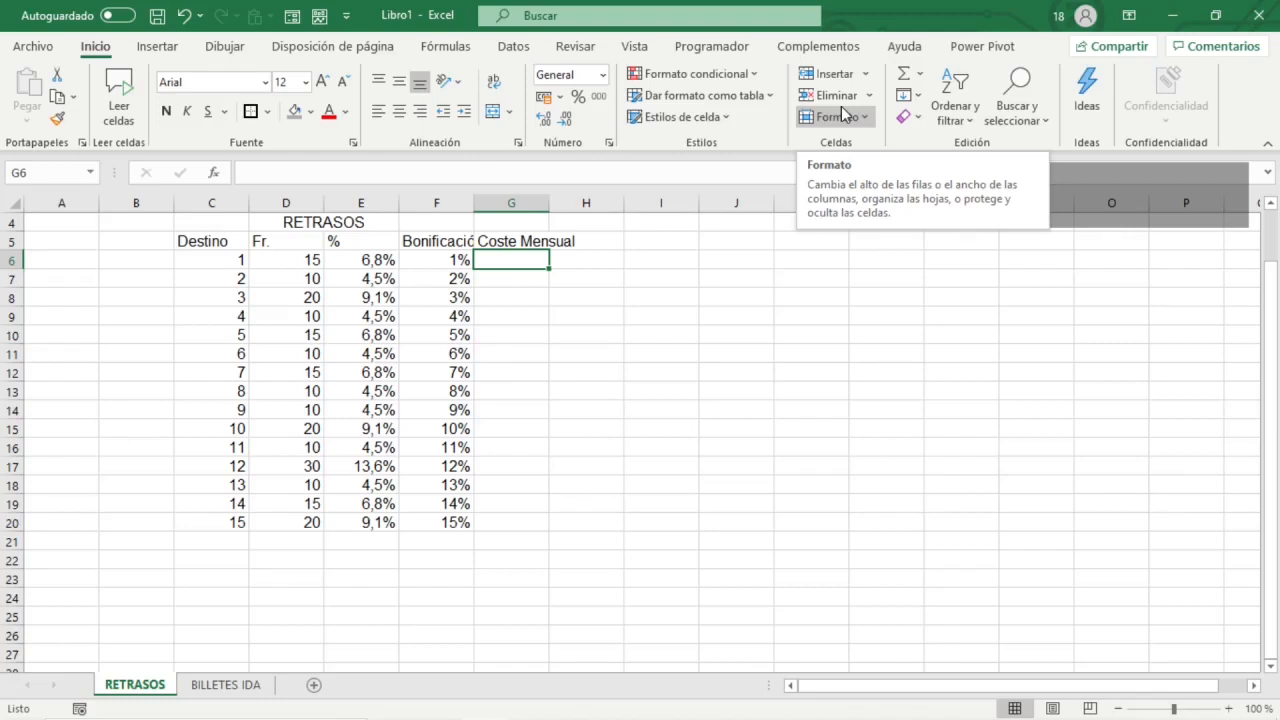
type("=pr")
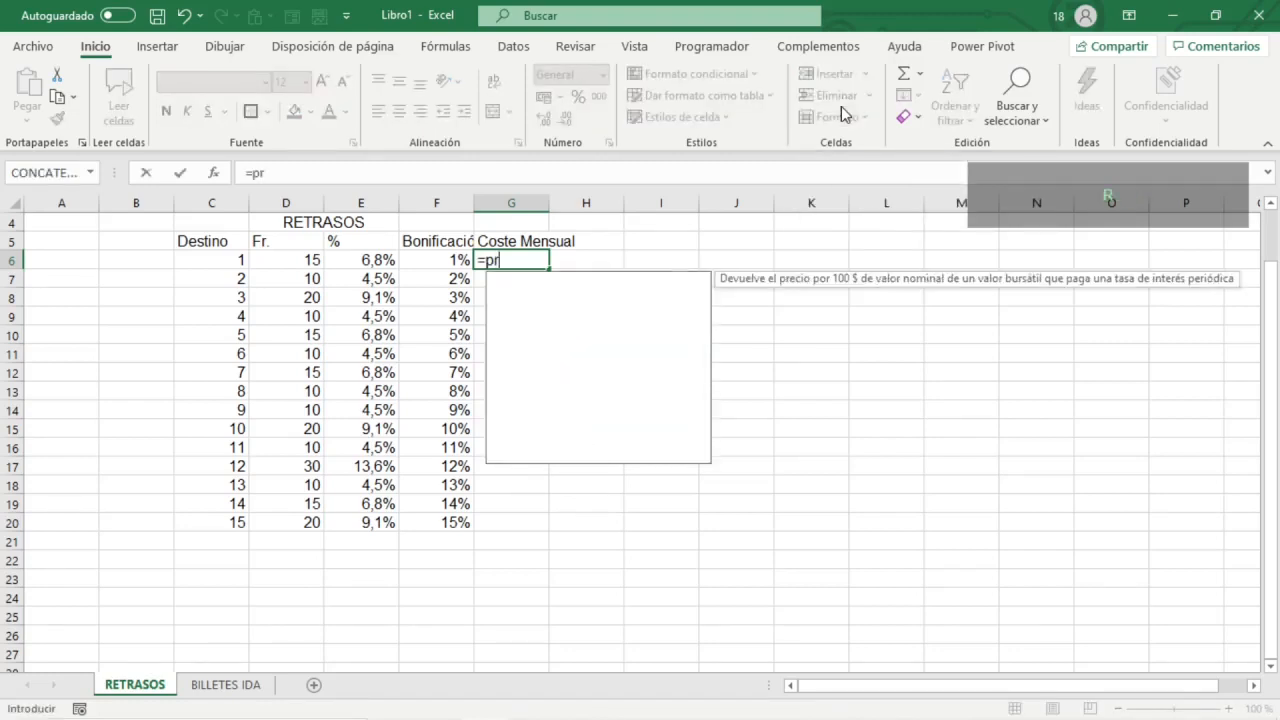
type("oduc")
key("Tab")
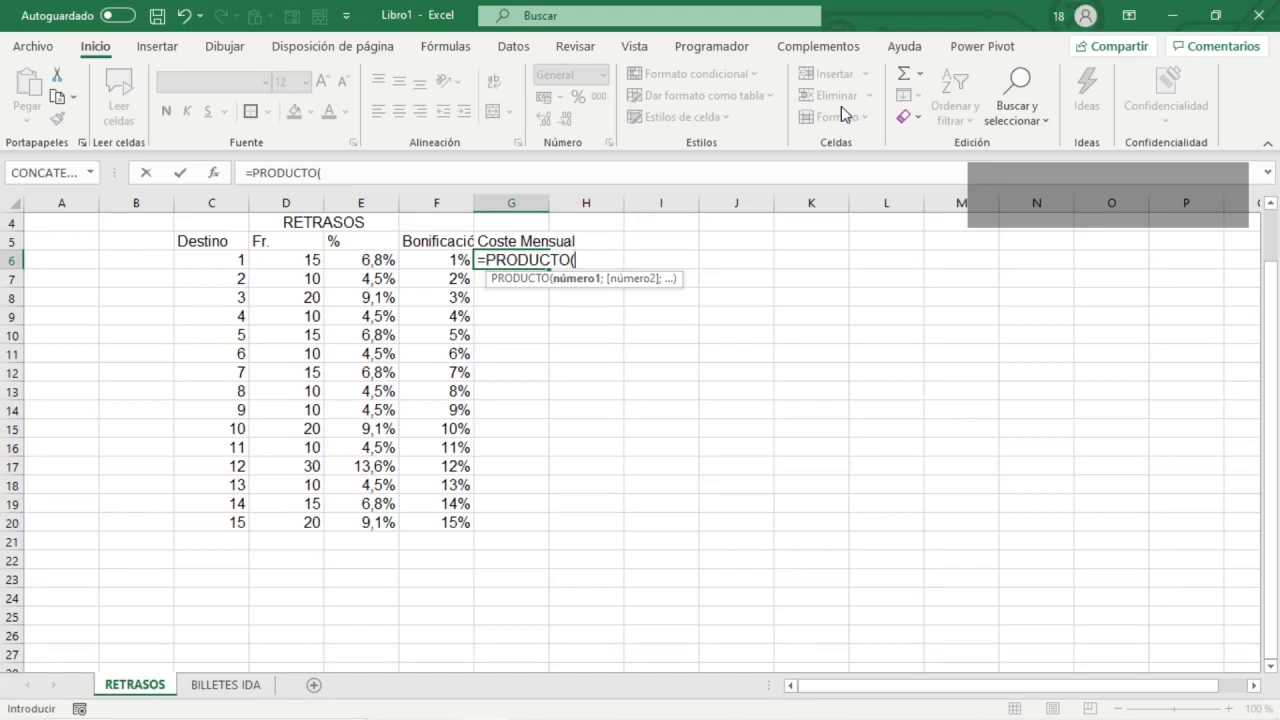
key("Left")
key("Left")
key("Left")
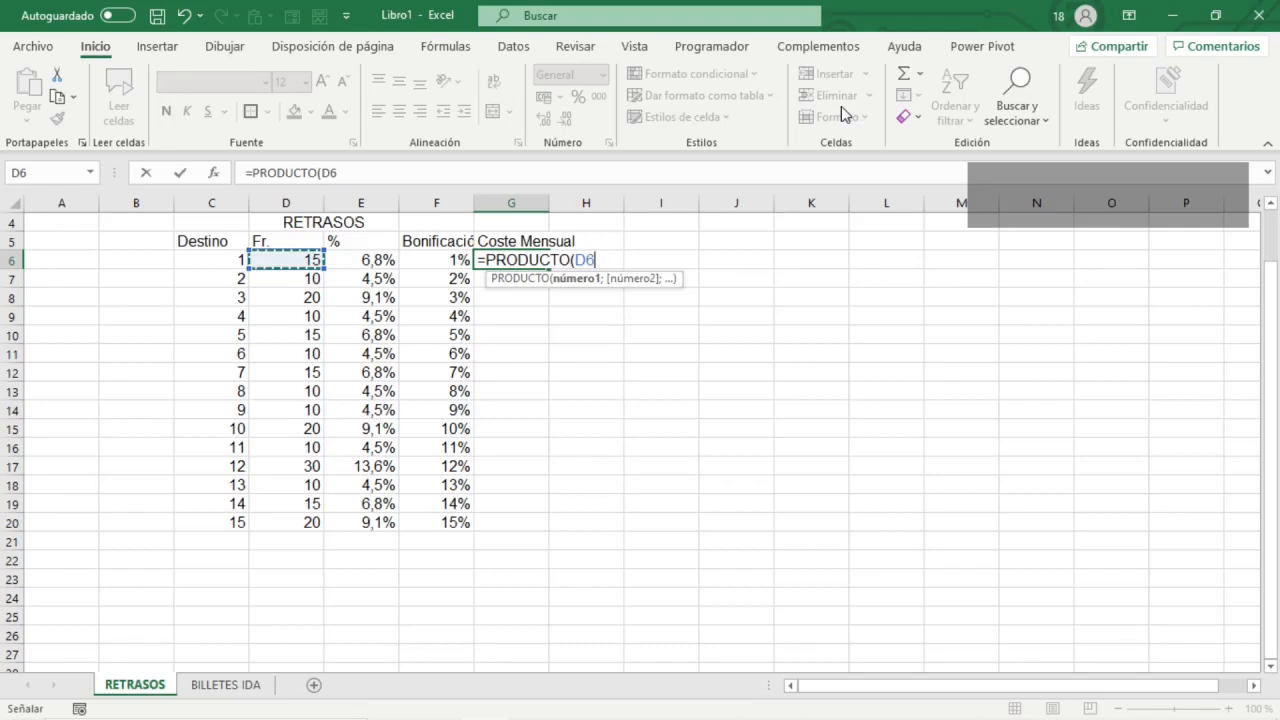
type(";")
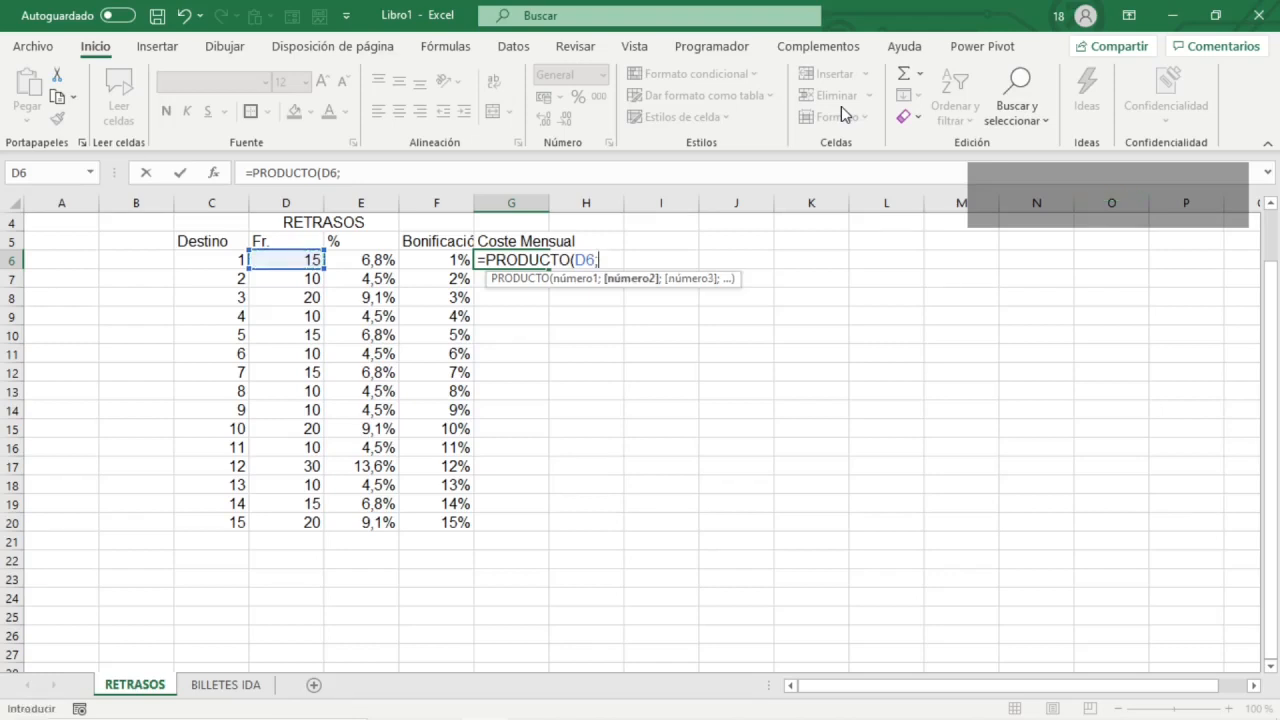
key("Left")
key("Left")
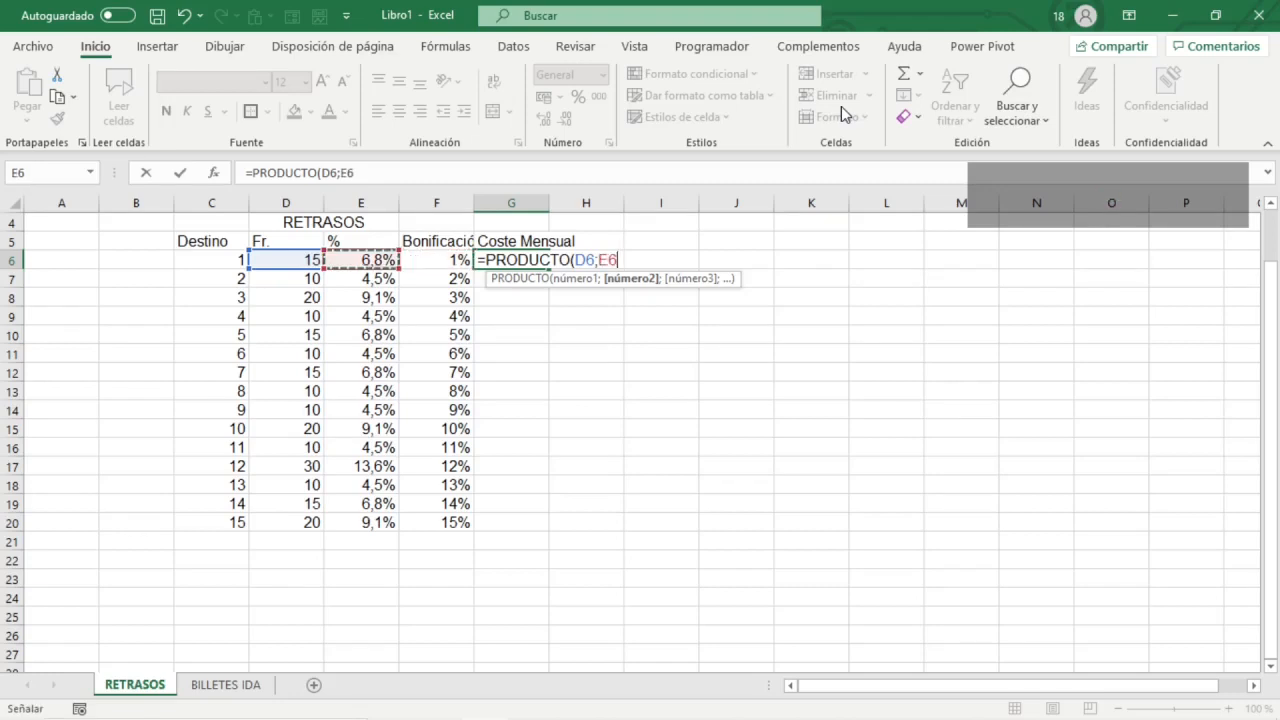
key("Right")
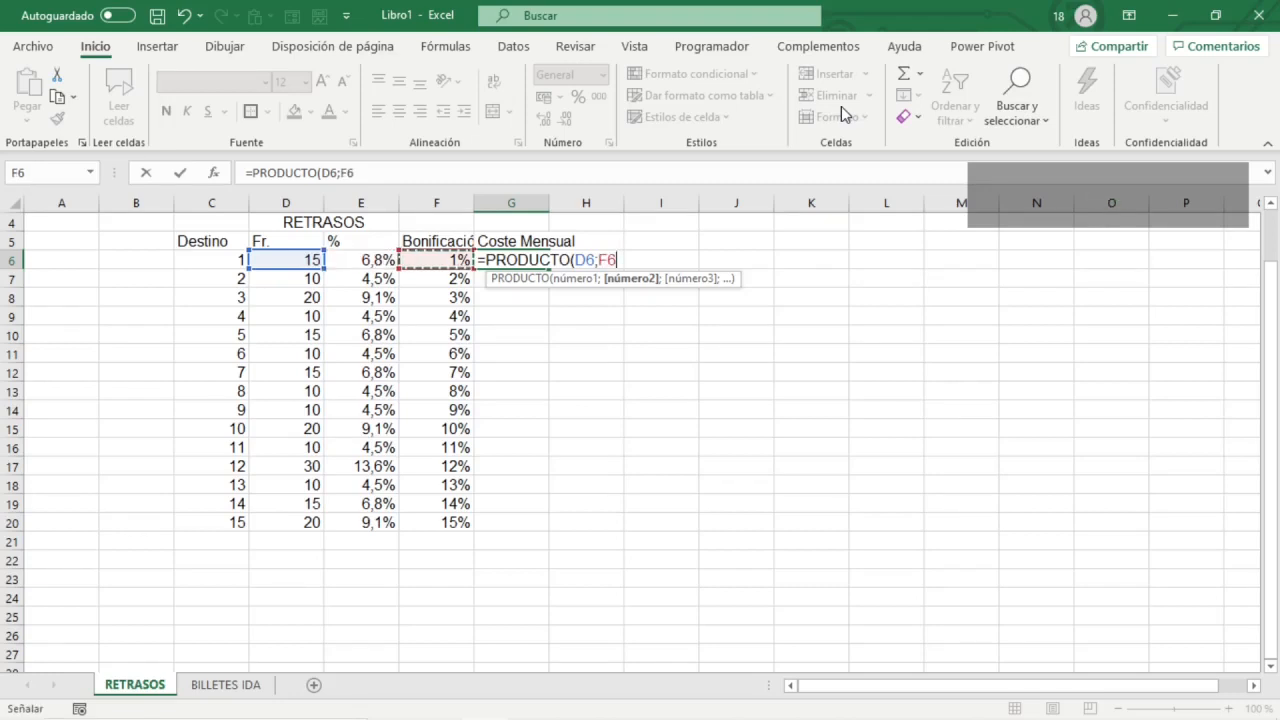
type(";")
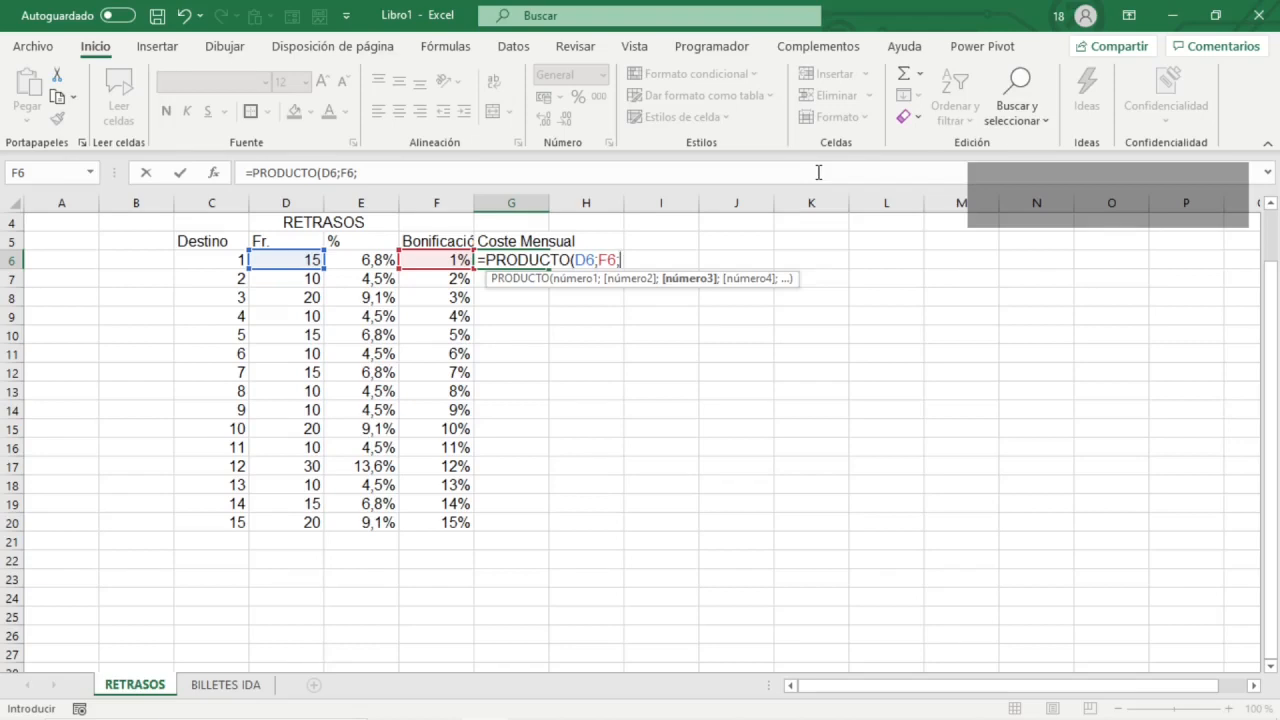
- Nest a BUSCARV function as the third factor of the G6 formula, with C6 as the lookup value
type("bu")
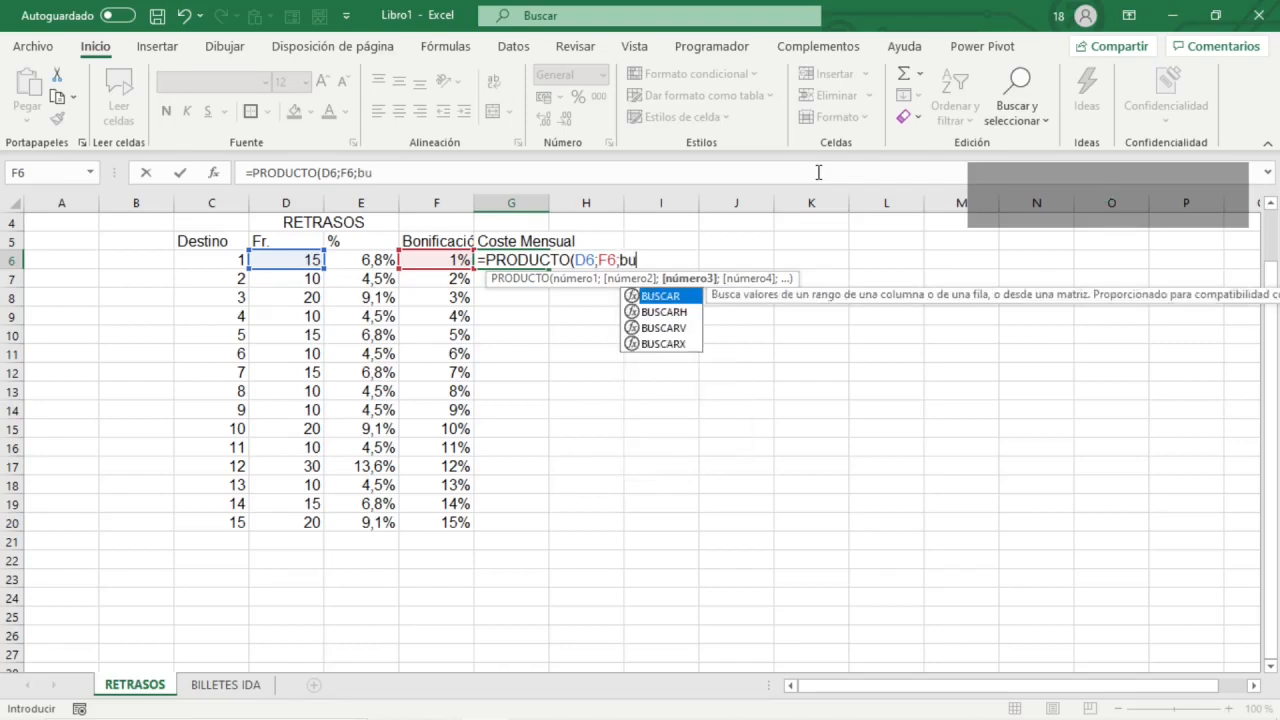
type("s")
key("Down")
key("Down")
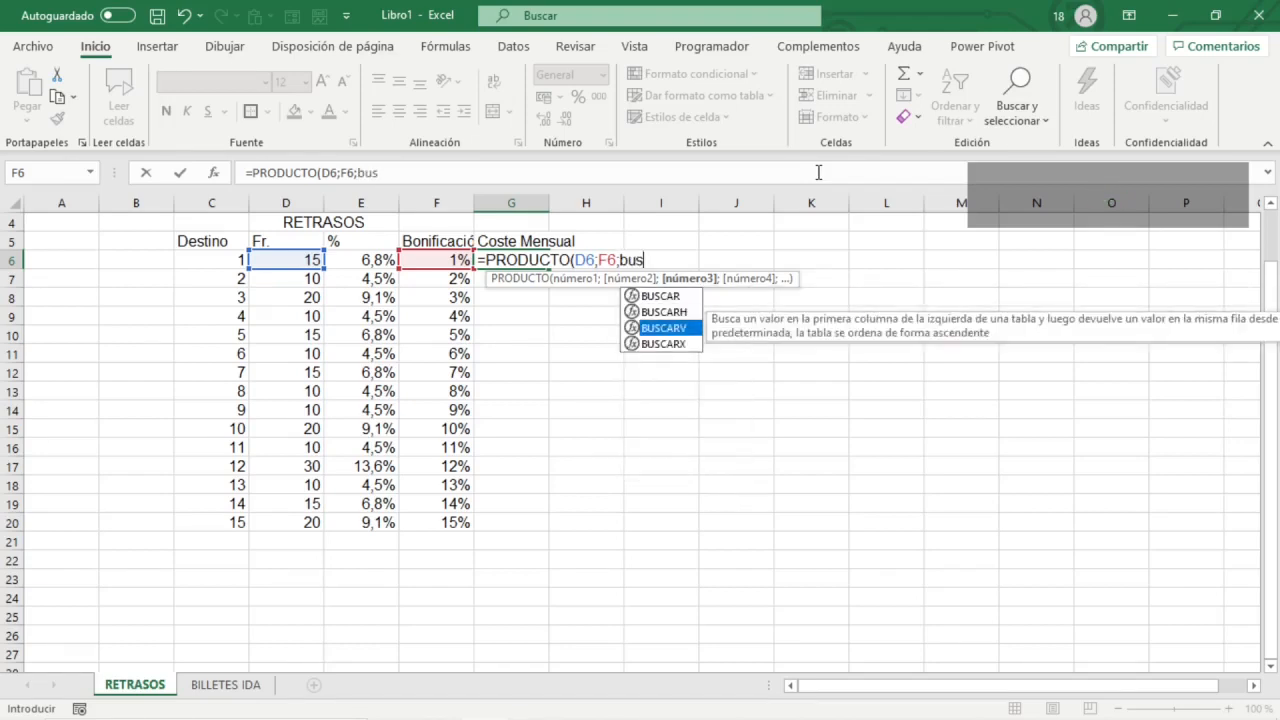
key("Tab")
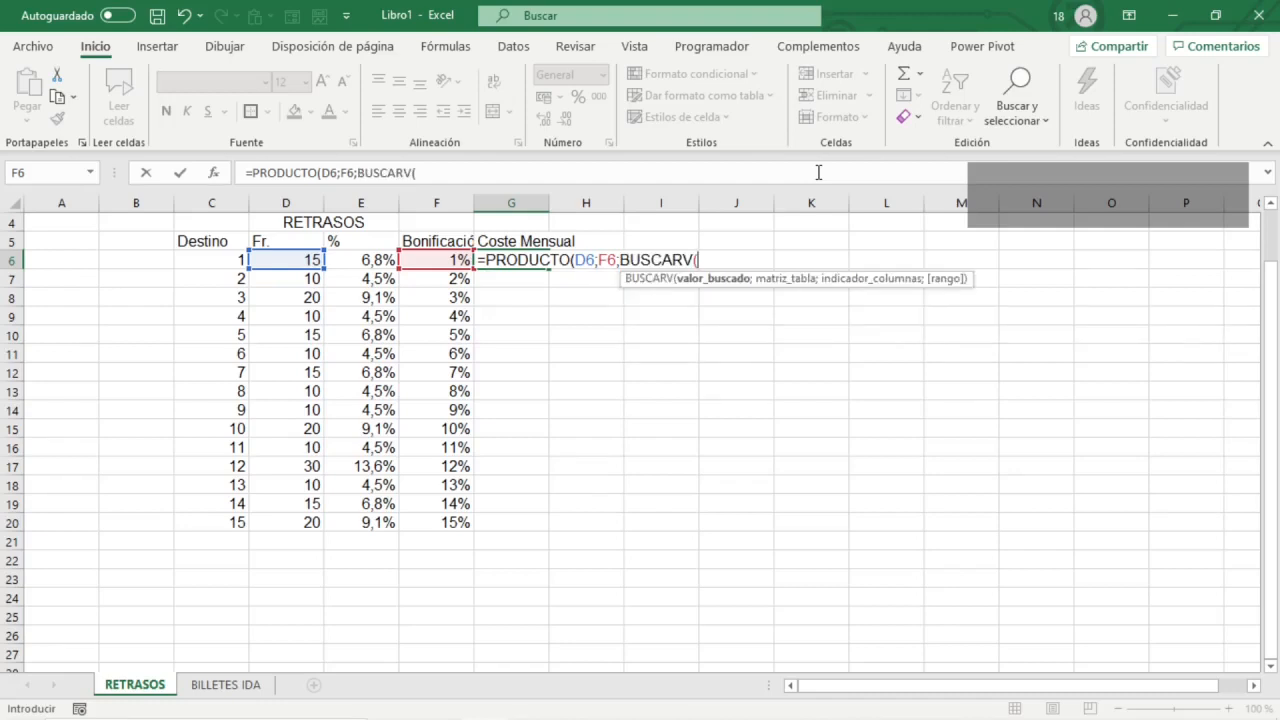
key("Left")
key("Left")
key("Left")
key("Left")
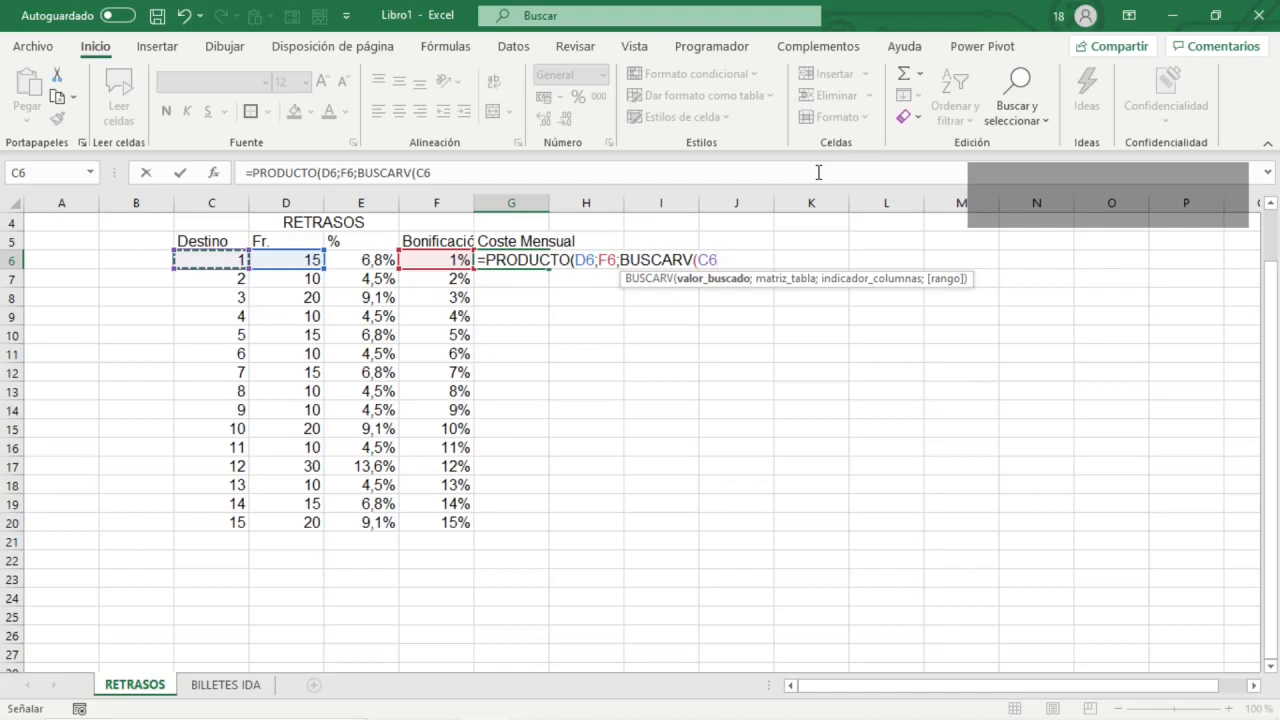
type(";")
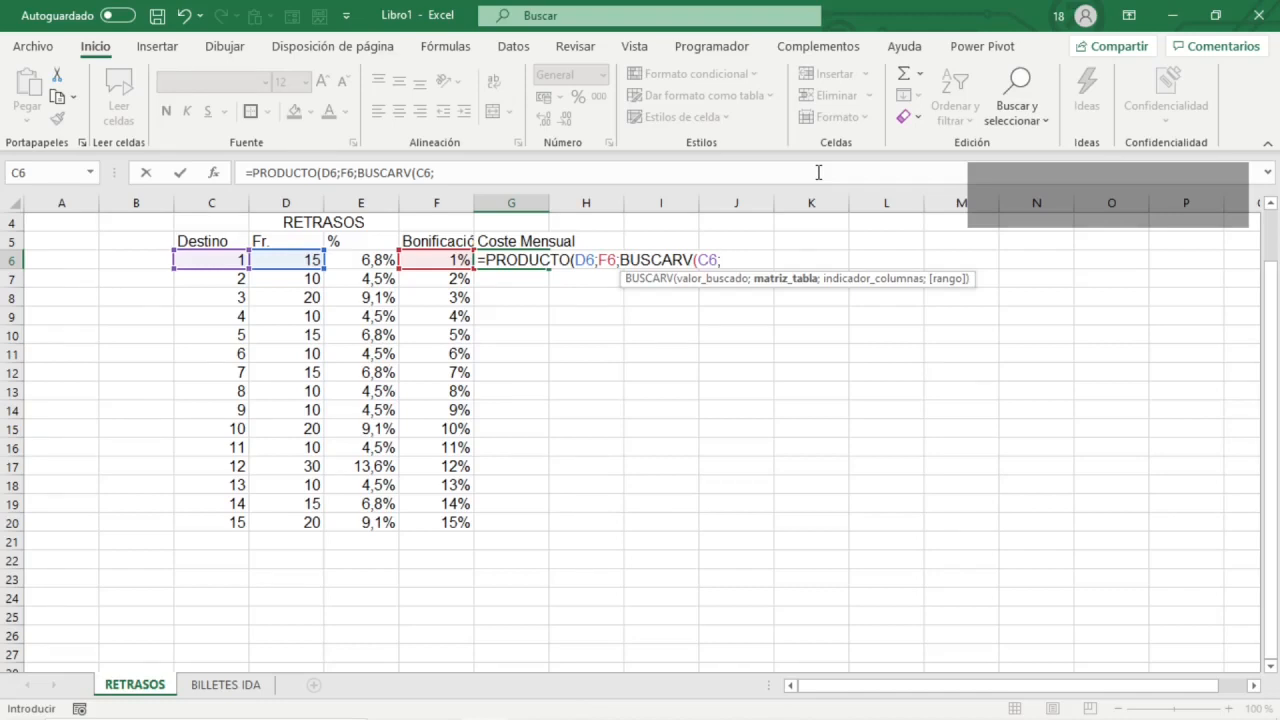
- Complete the BUSCARV with the named range Destino, column 3 and exact match 0, and enter the G6 formula keeping the cell selected
type("d")
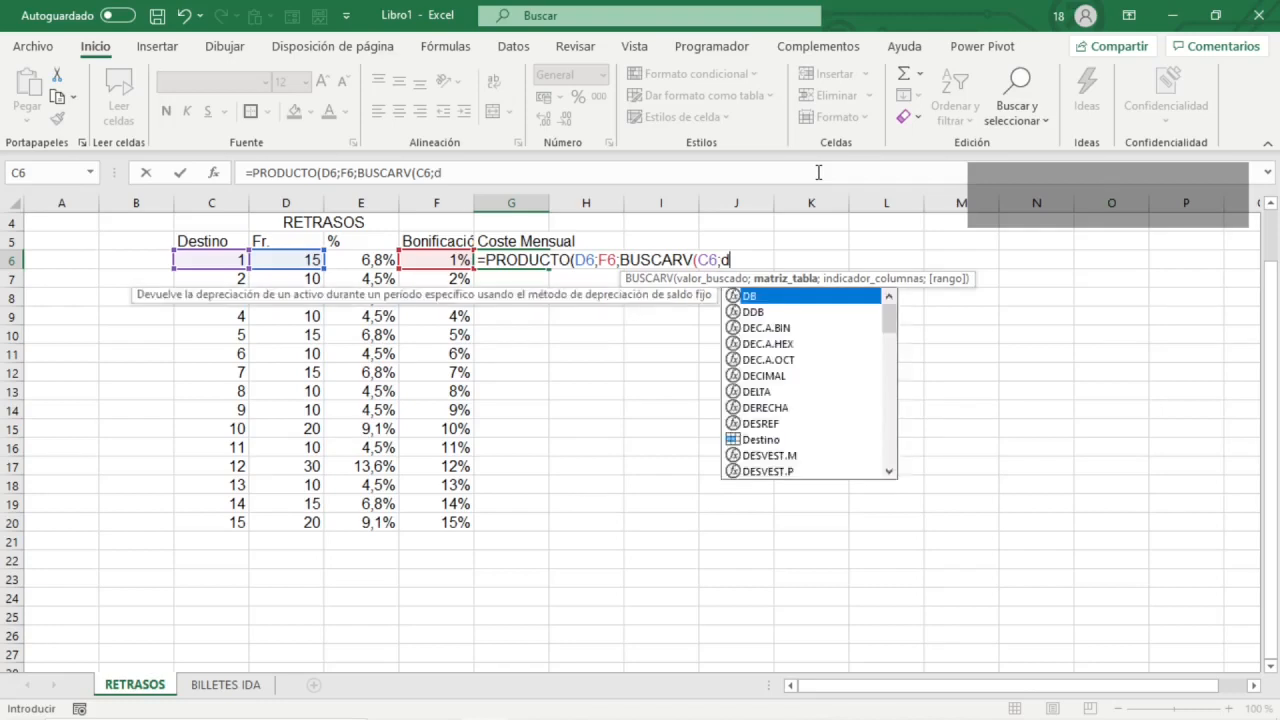
type("esti")
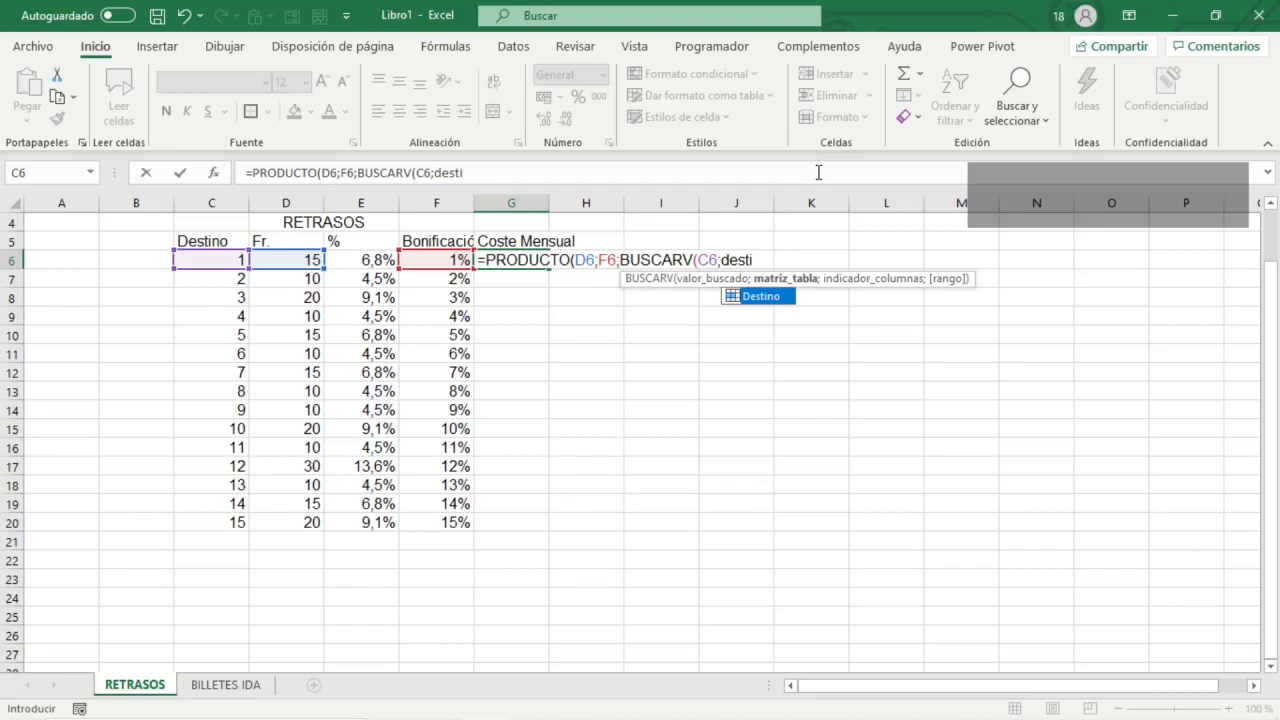
key("Tab")
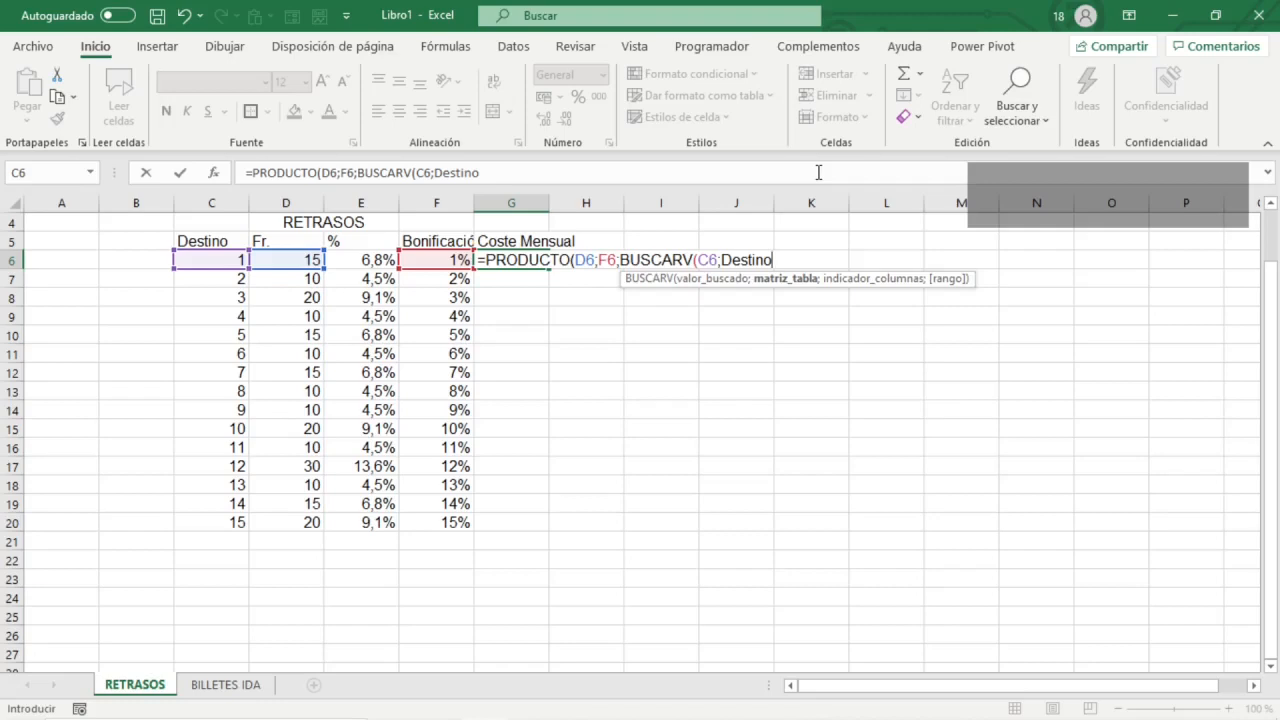
type(";")
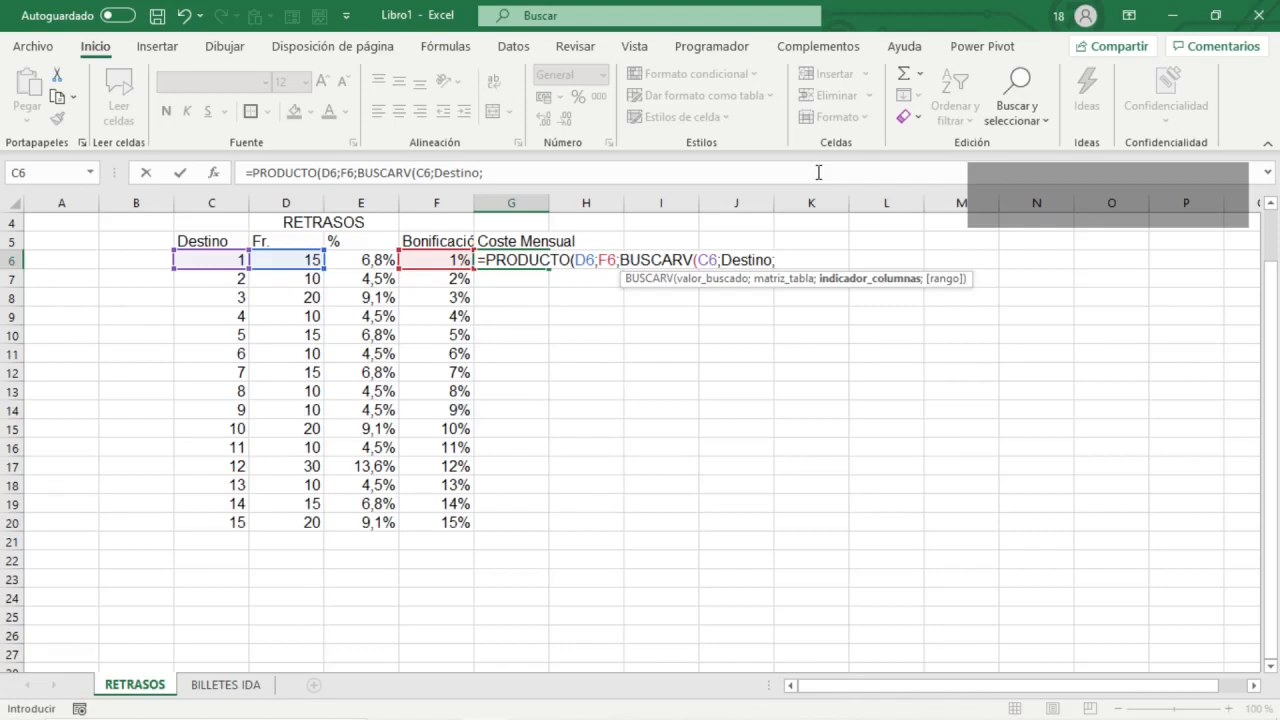
type("3;")
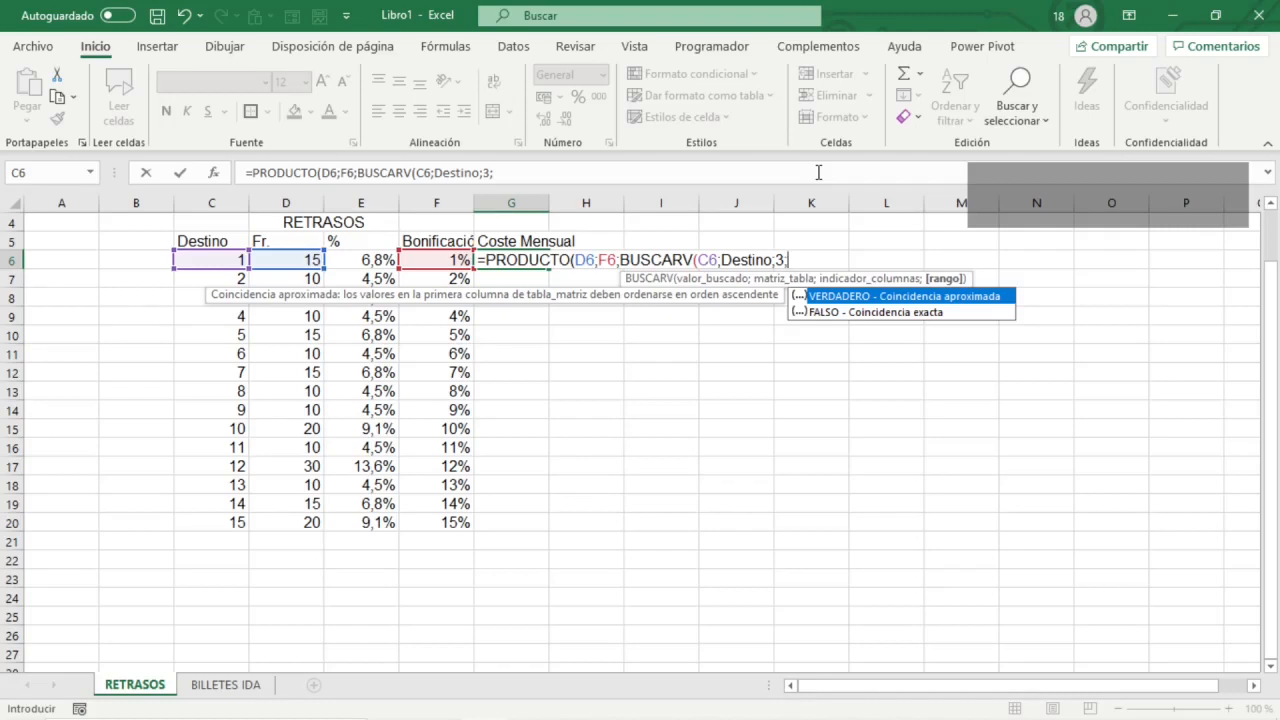
type("0)")
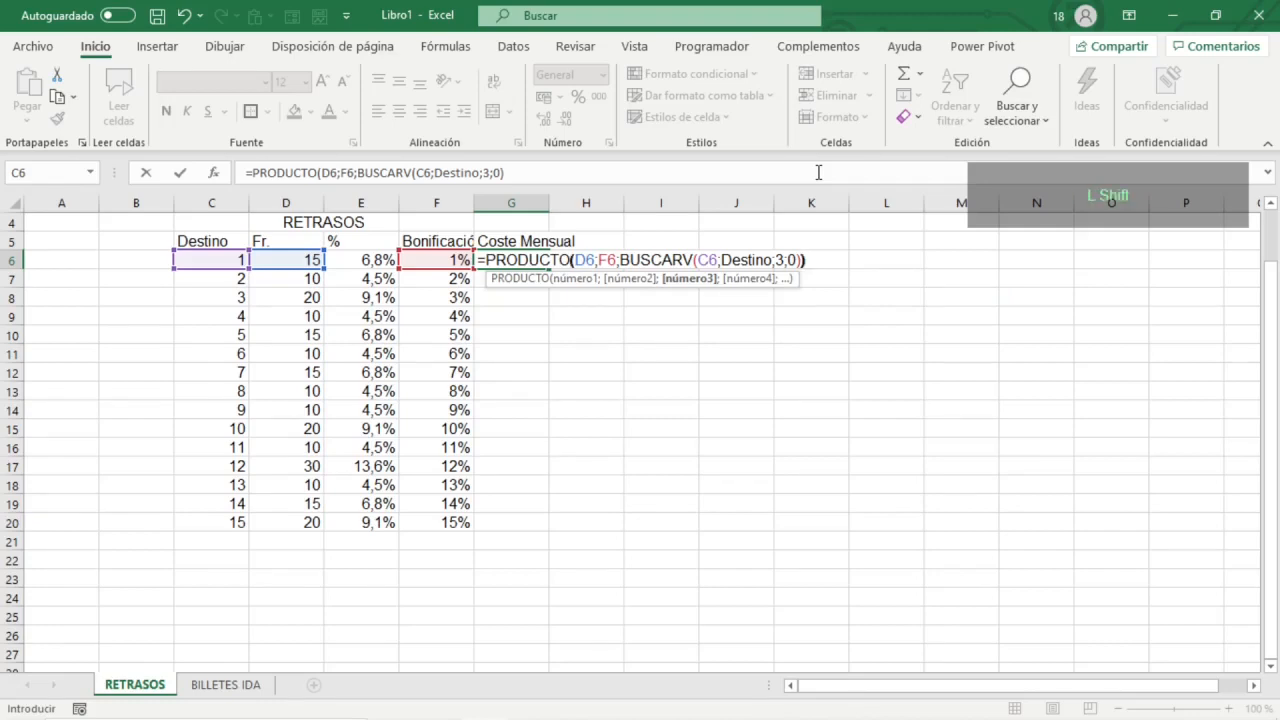
type(")")
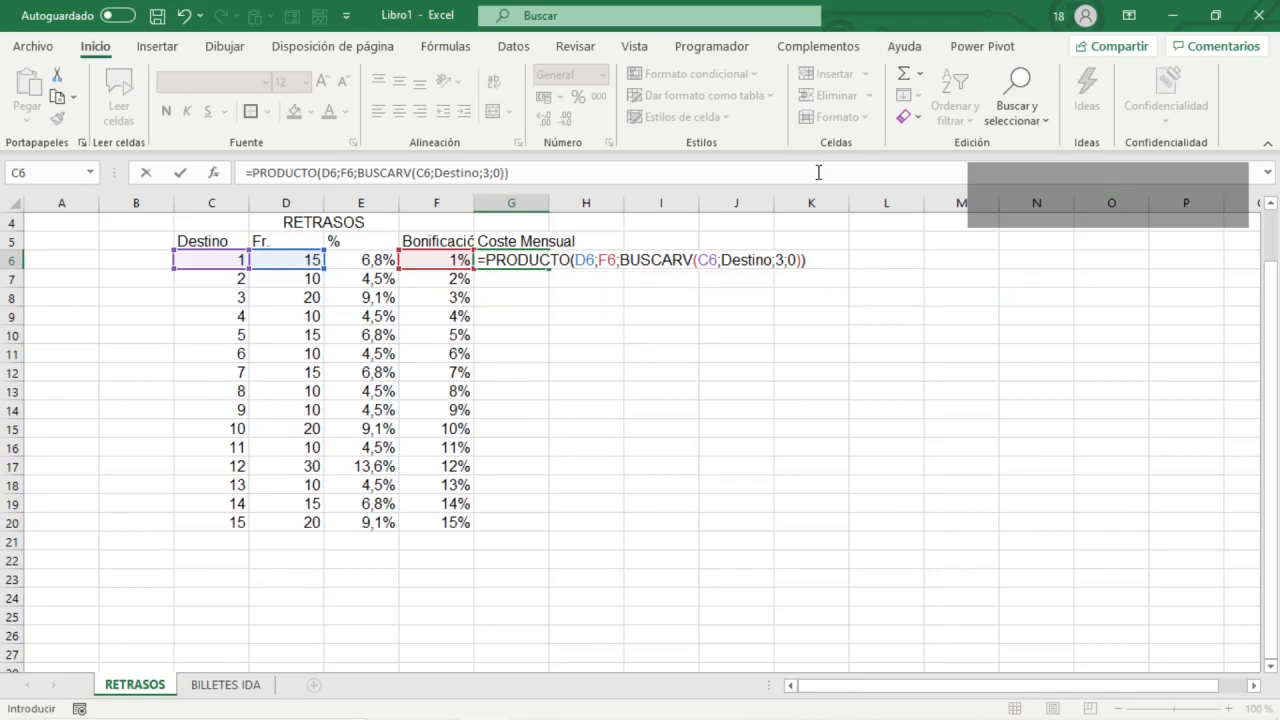
key("ctrl+Return")
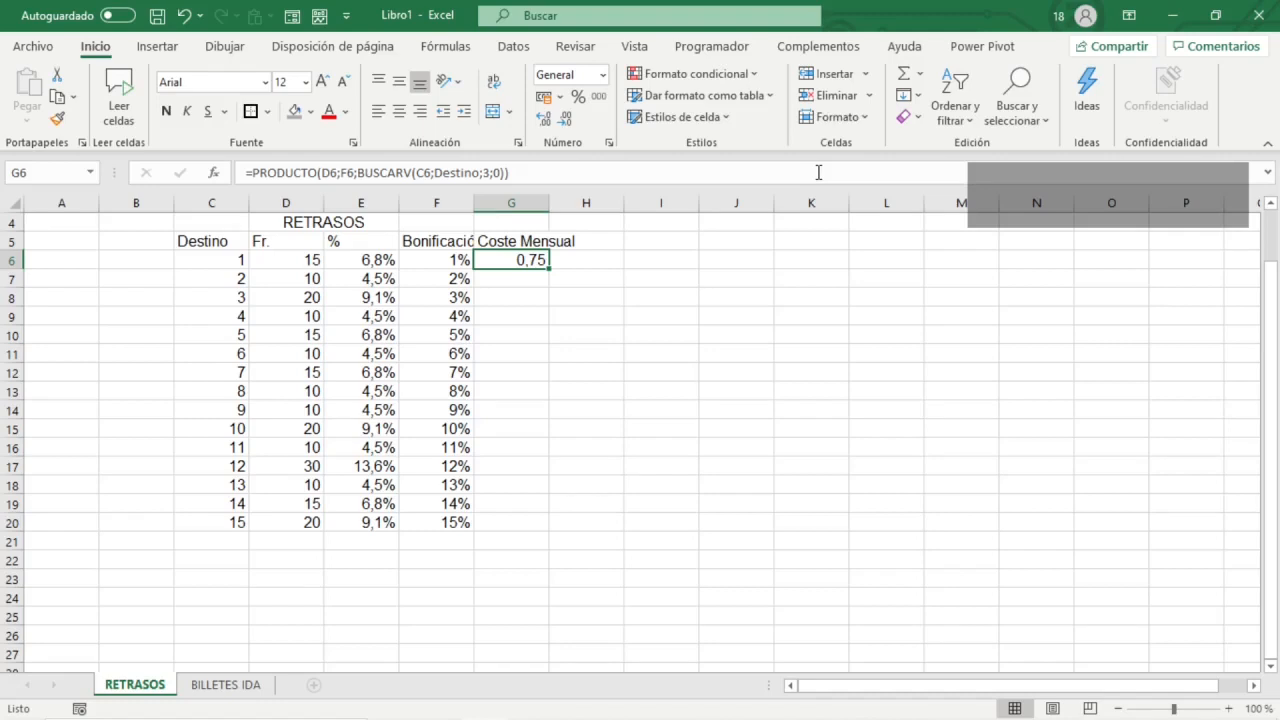
- Format cell G6 as Moneda with two decimals and the € symbol
key("ctrl+1")
key("Tab")
key("Down")
key("Down")
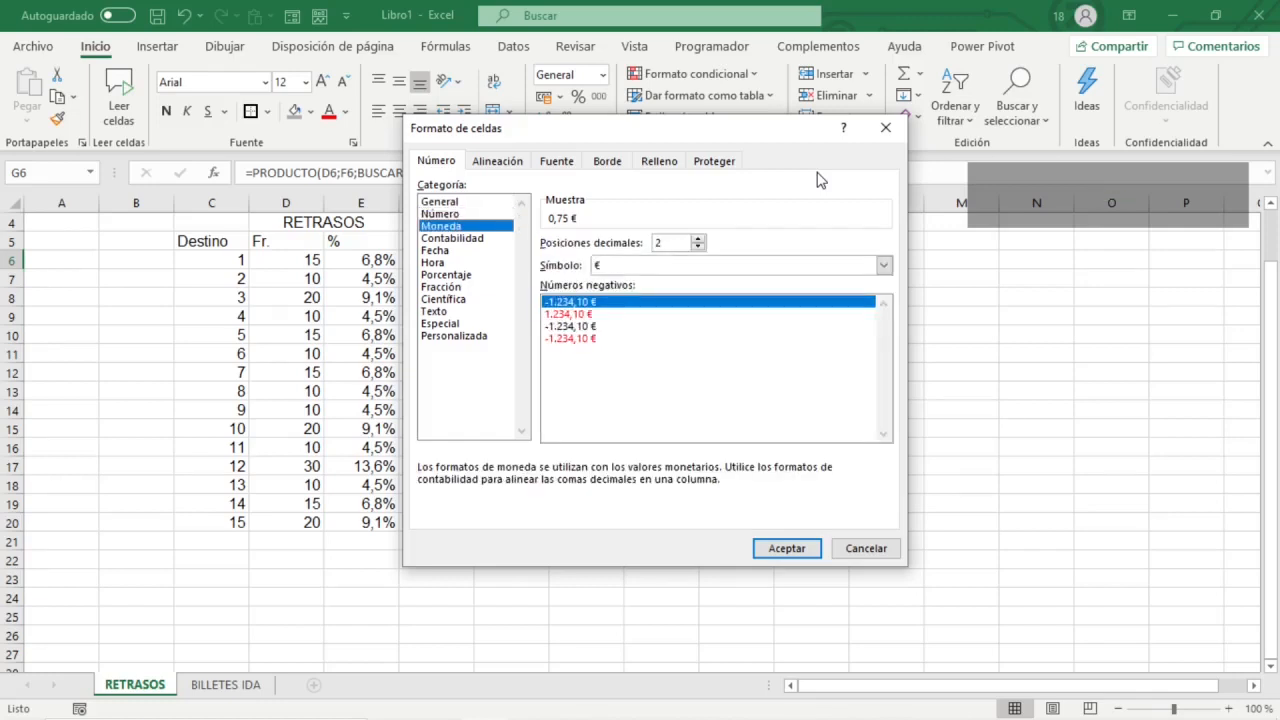
key("Return")
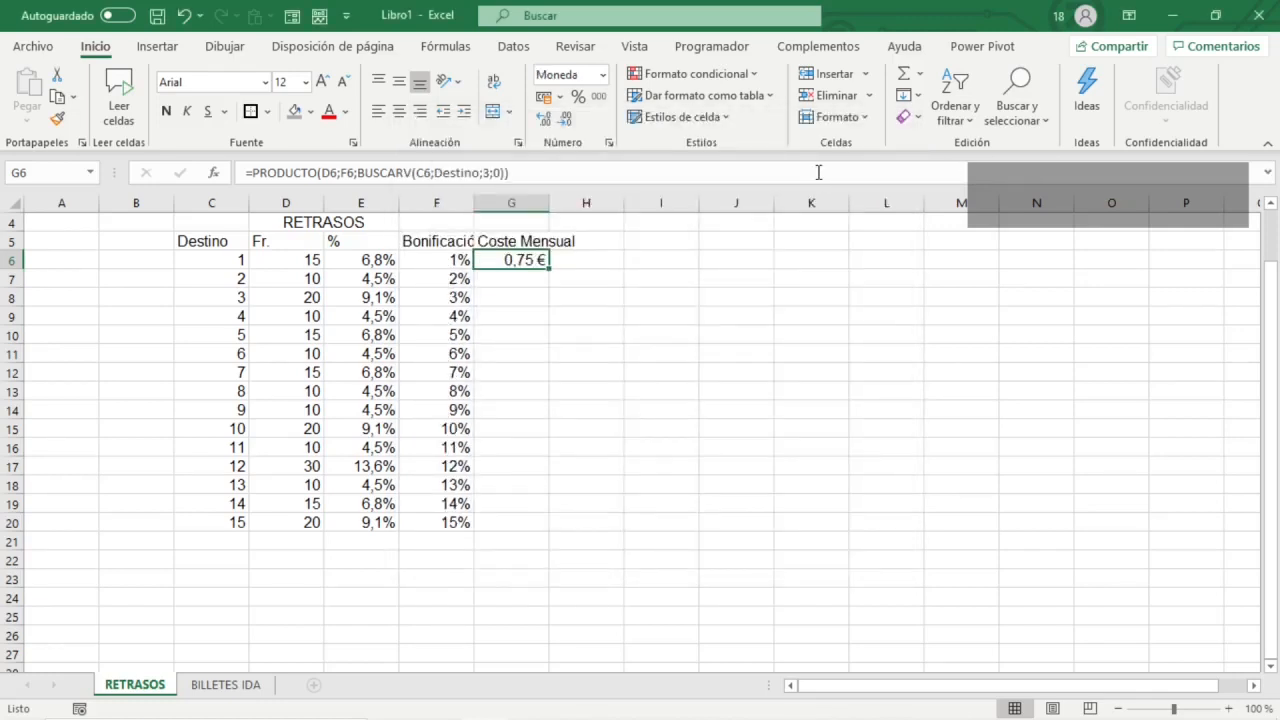
- Fill the Coste Mensual formula from G6 down through G20
key("shift+Down")
key("shift+Down")
key("shift+Down")
key("shift+Down")
key("shift+Down")
key("shift+Down")
key("shift+Down")
key("shift+Down")
key("shift+Down")
key("shift+Down")
key("shift+Down")
key("shift+Down")
key("shift+Down")
key("shift+Down")
key("shift+Down")
key("shift+Down")
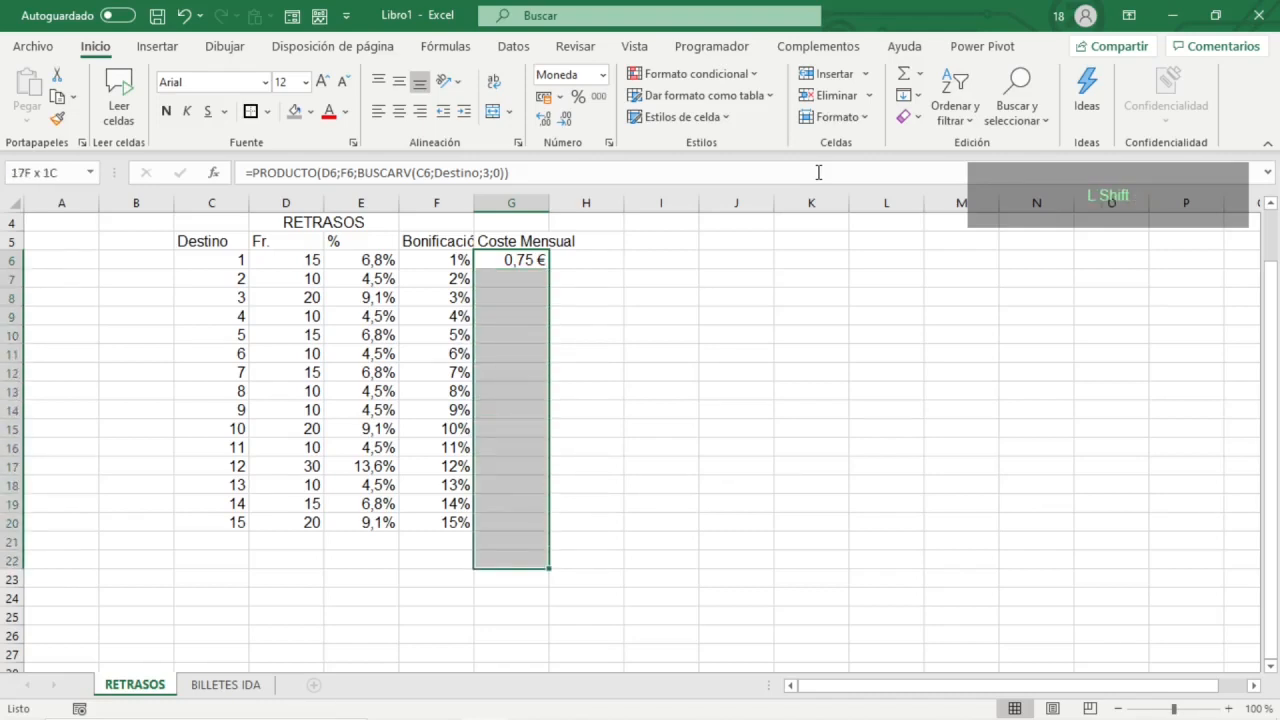
key("shift+Up")
key("shift+Up")
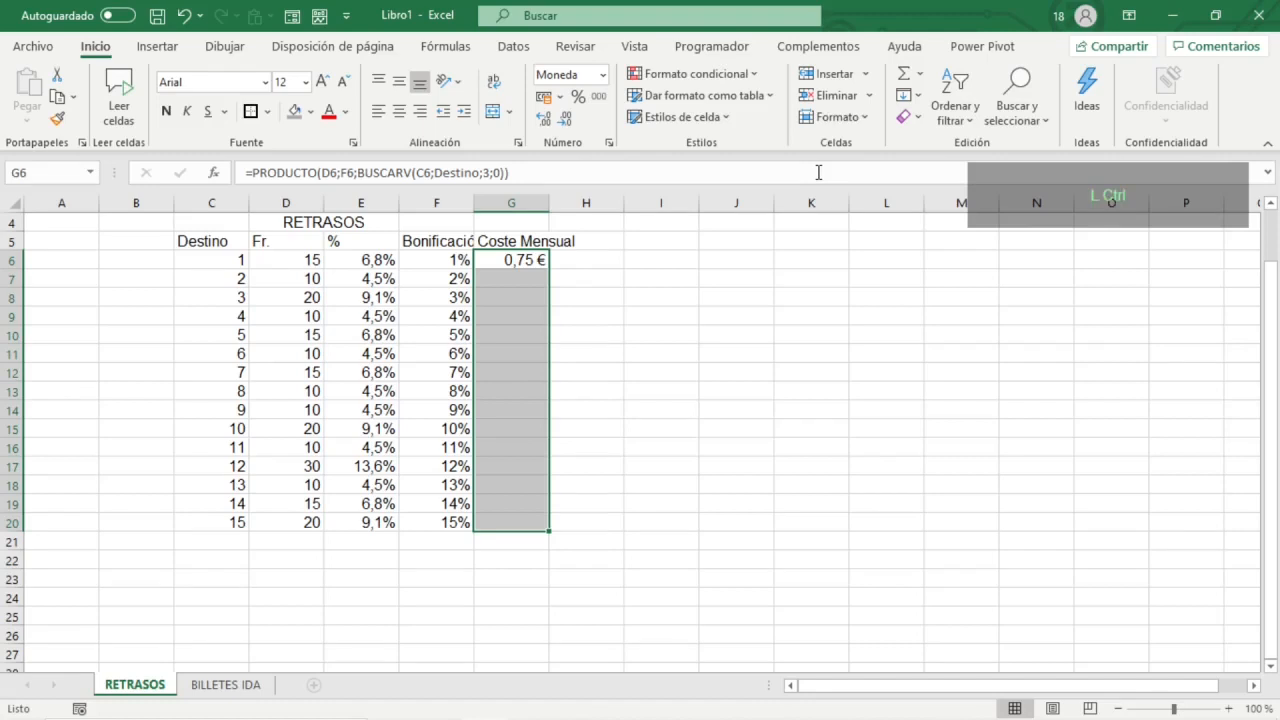
key("ctrl+j")
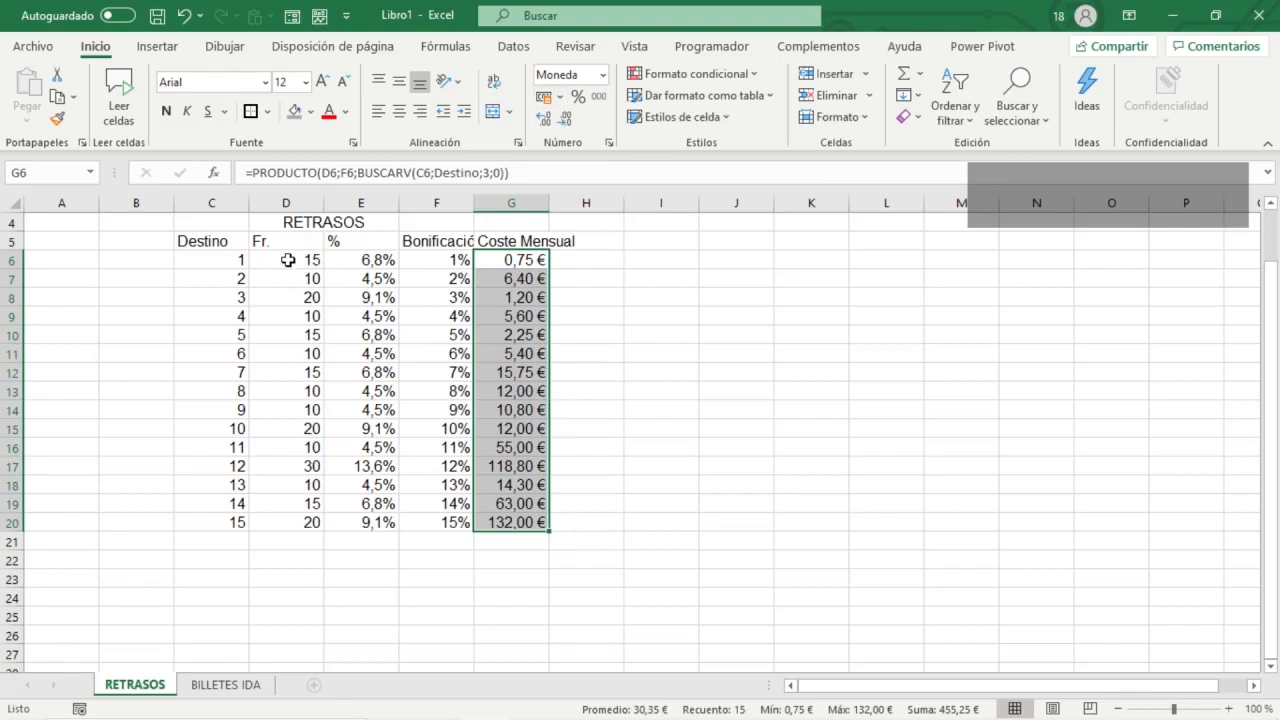
- Apply outside borders to the header row C5:G5 and to the whole range C5:G20
key("alt+Tab")
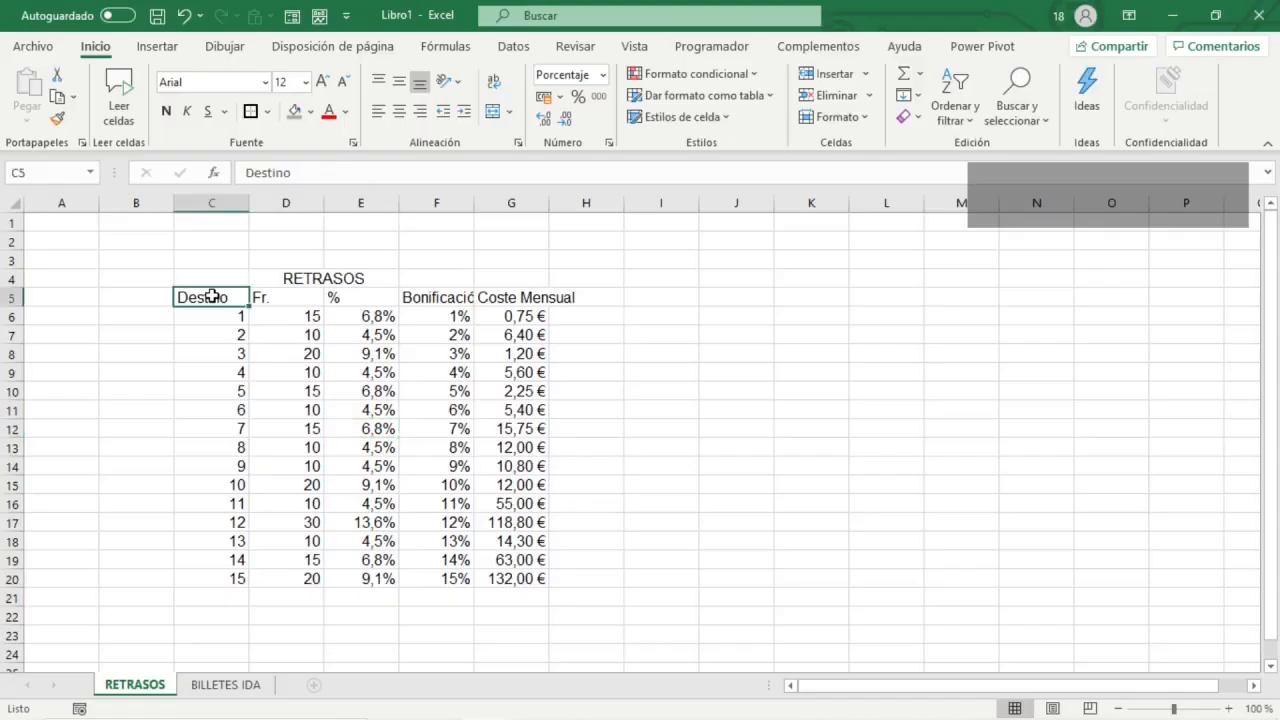
left_click_drag(206, 291, 510, 293)
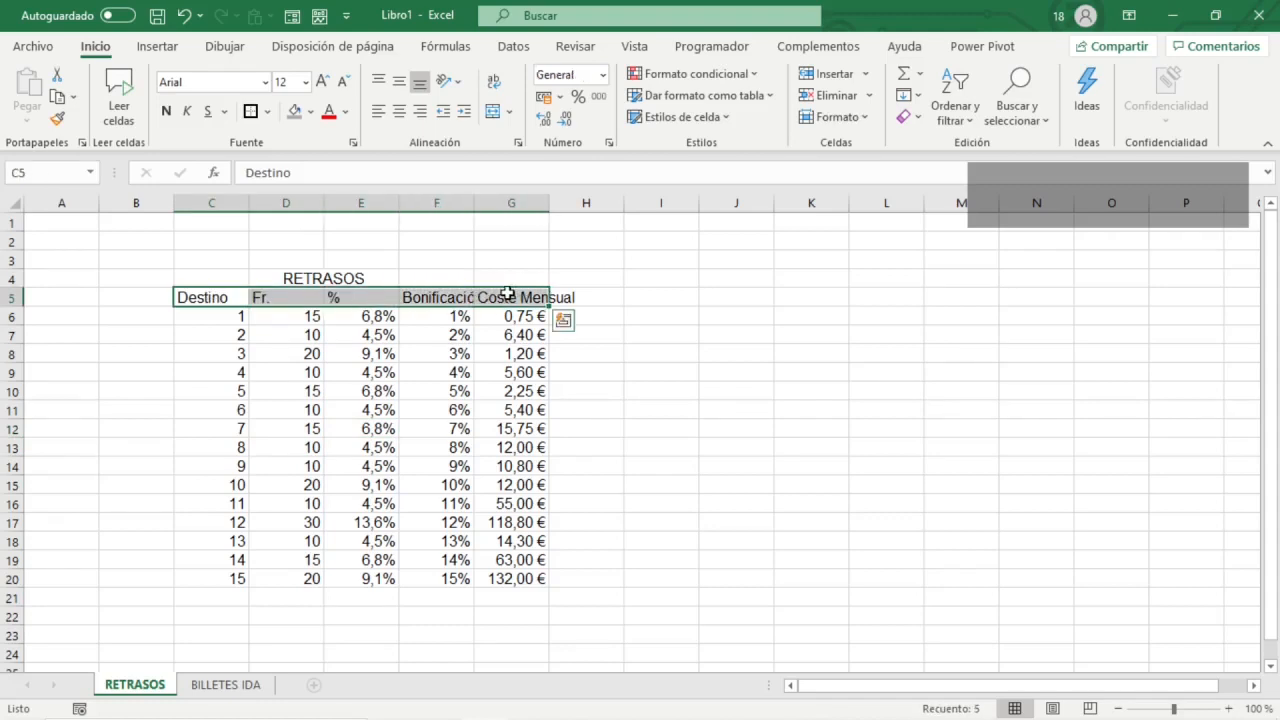
left_click(268, 112)
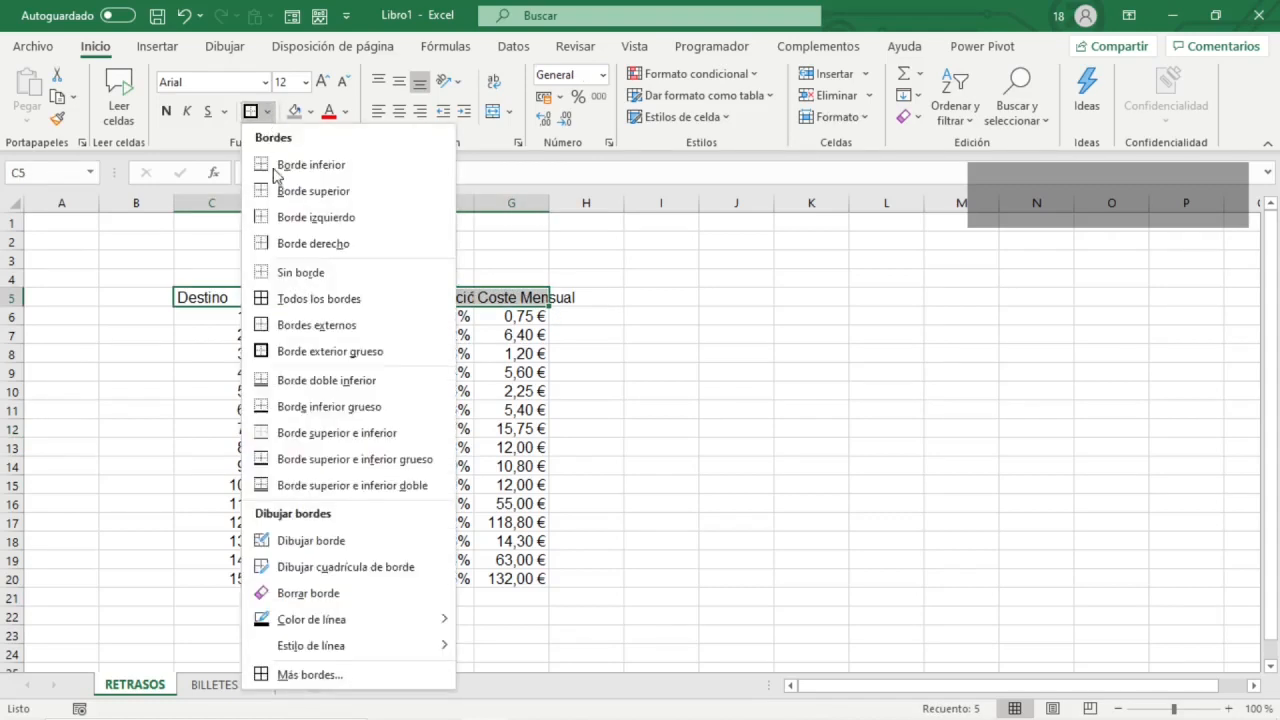
left_click(318, 327)
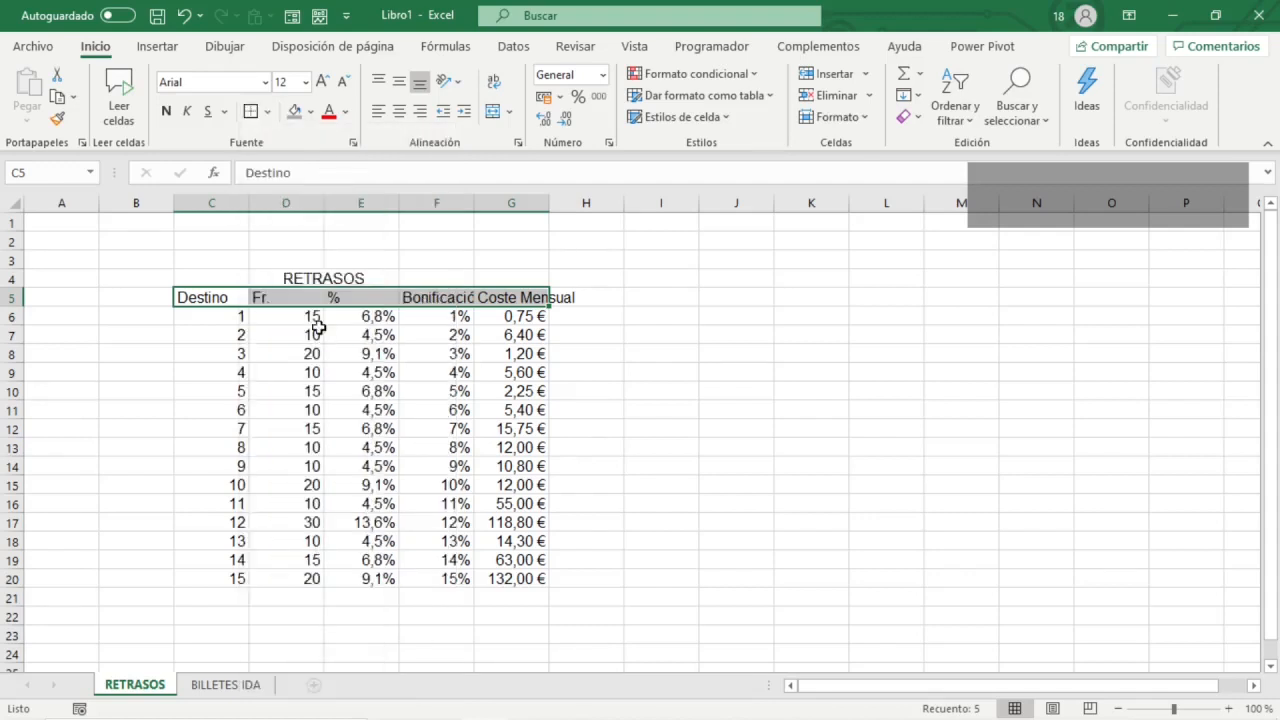
left_click_drag(208, 298, 515, 580)
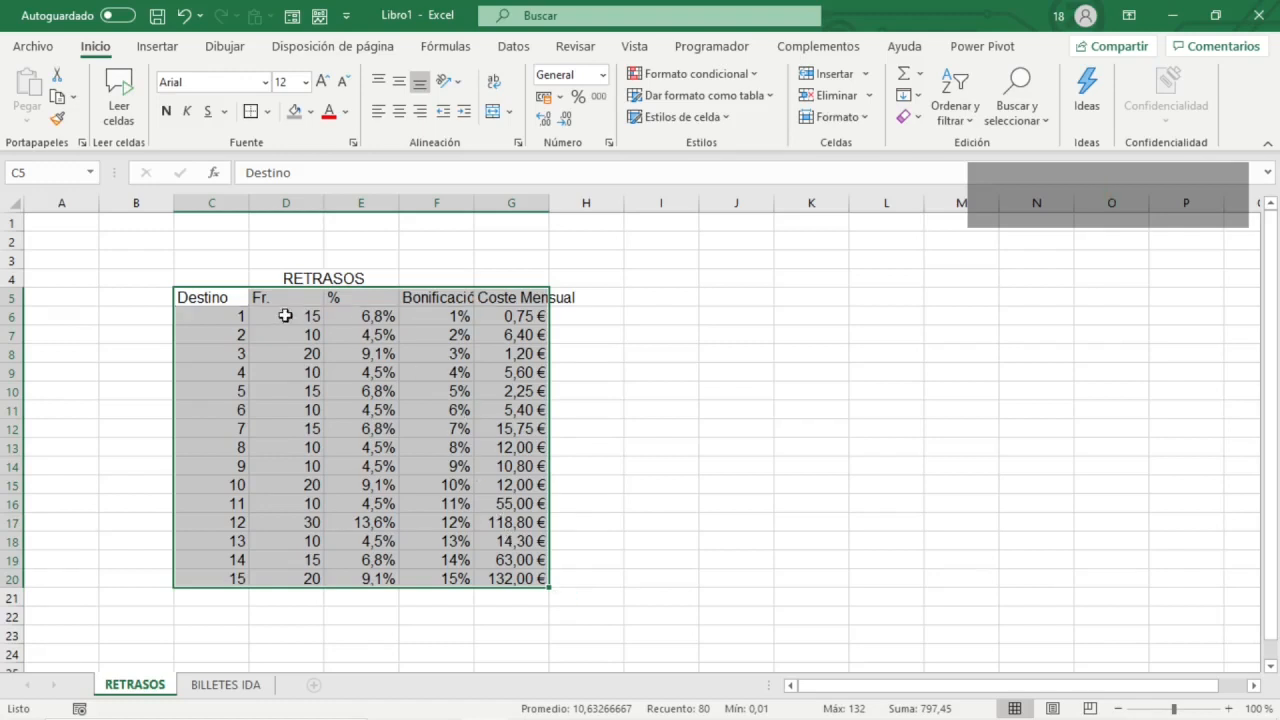
left_click_drag(200, 298, 500, 299)
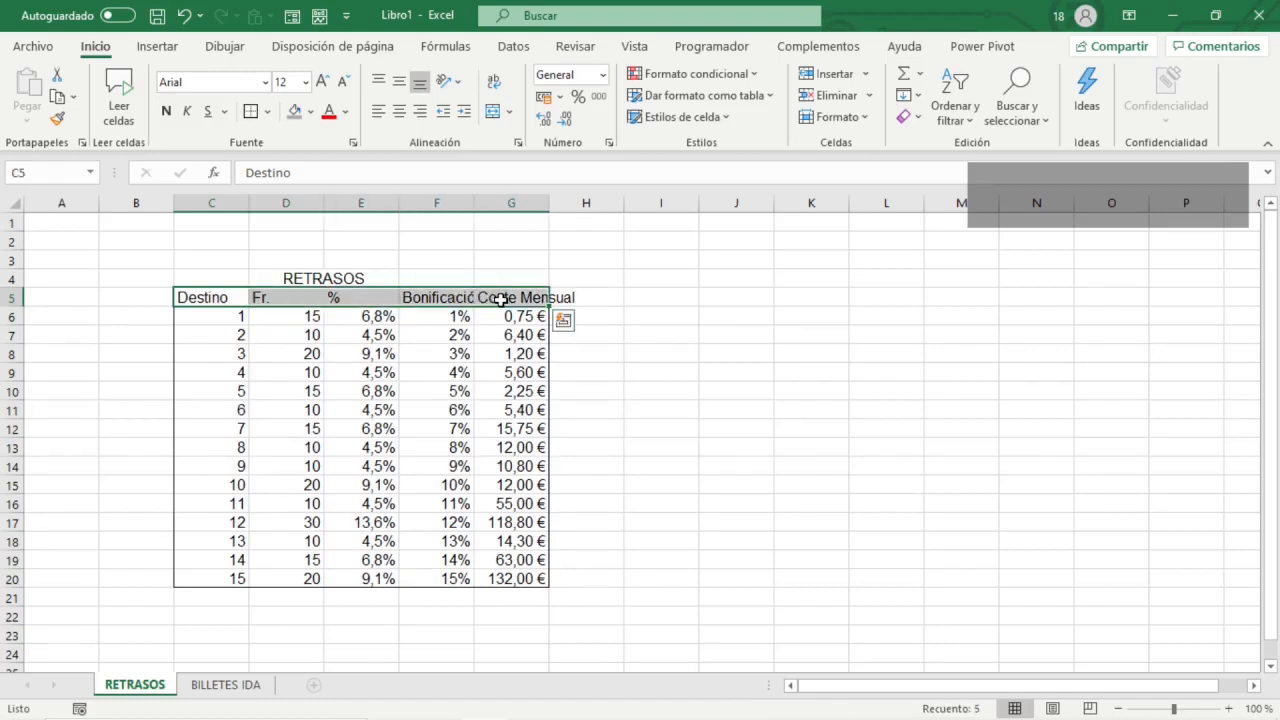
left_click(376, 388)
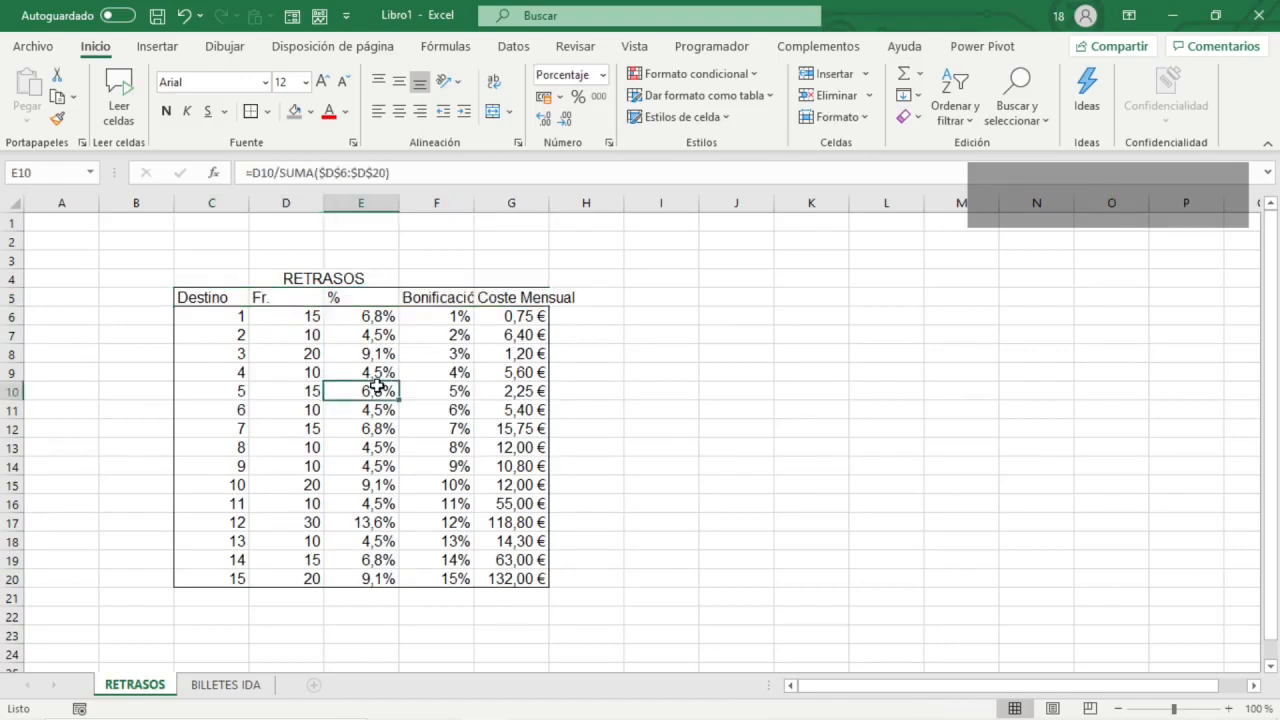
- Put a thick outside border around the RETRASOS block D4:E20
left_click_drag(289, 279, 306, 578)
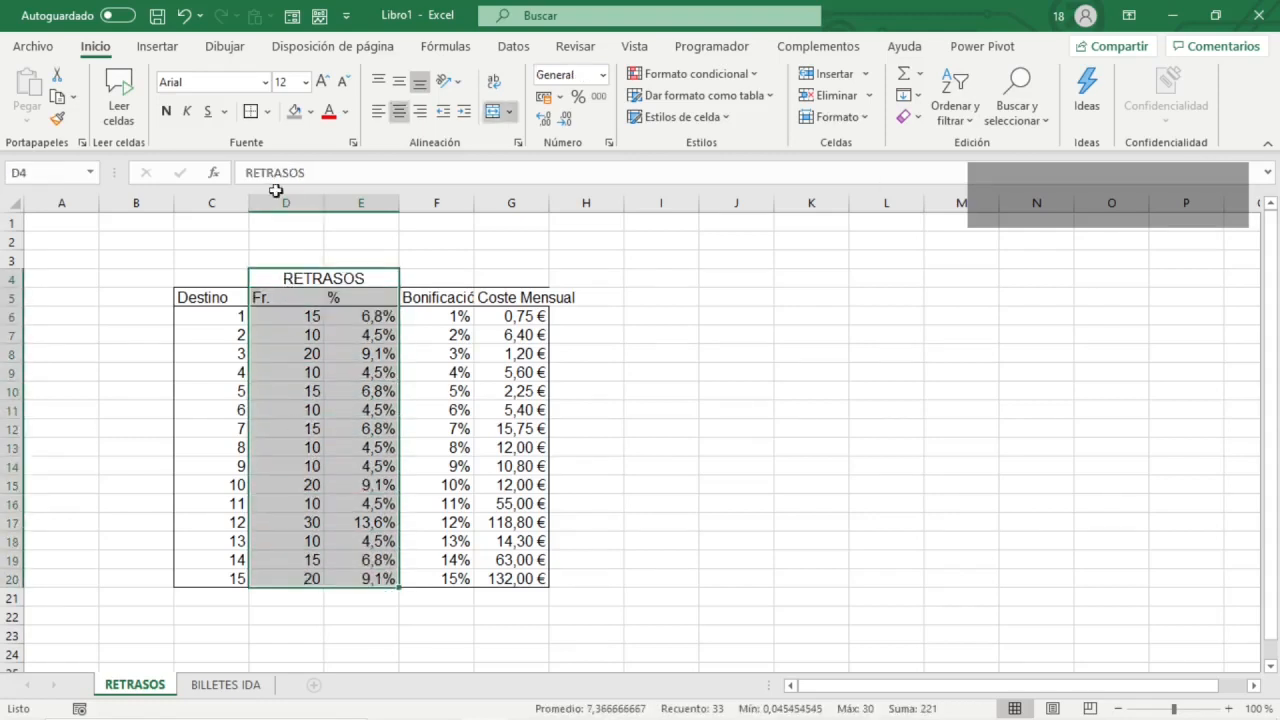
left_click(267, 111)
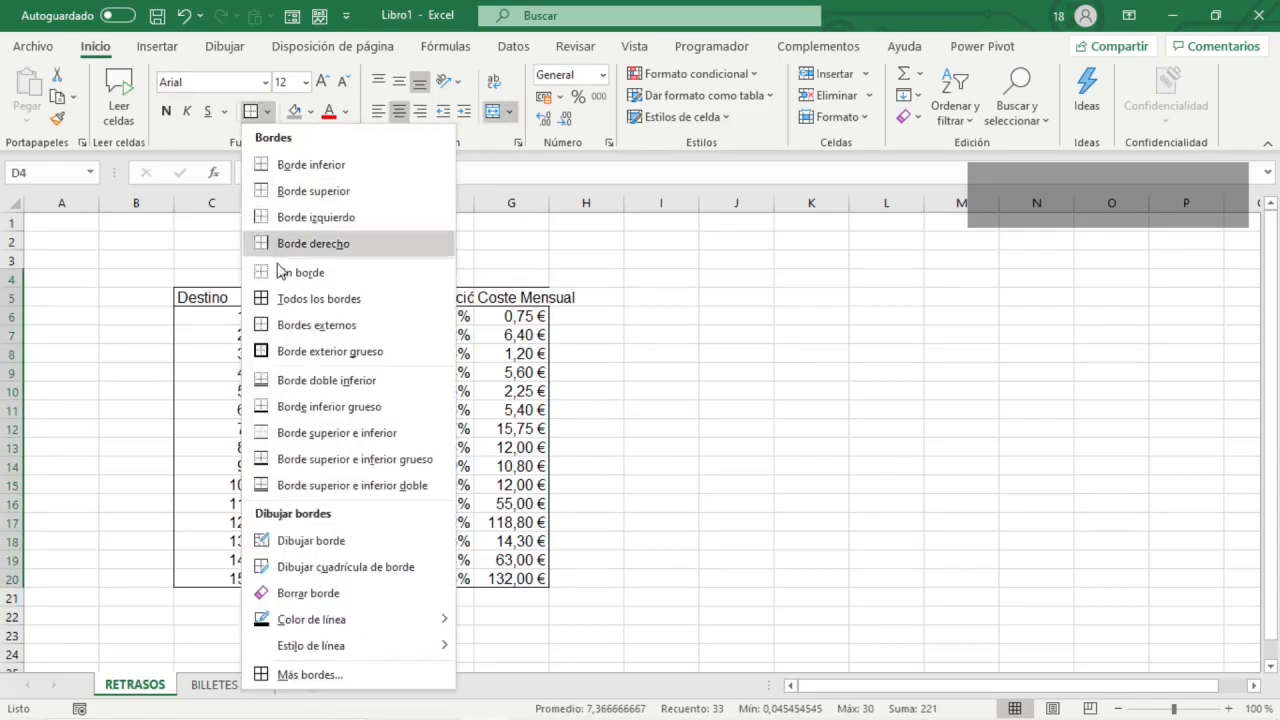
left_click(287, 352)
left_click(455, 358)
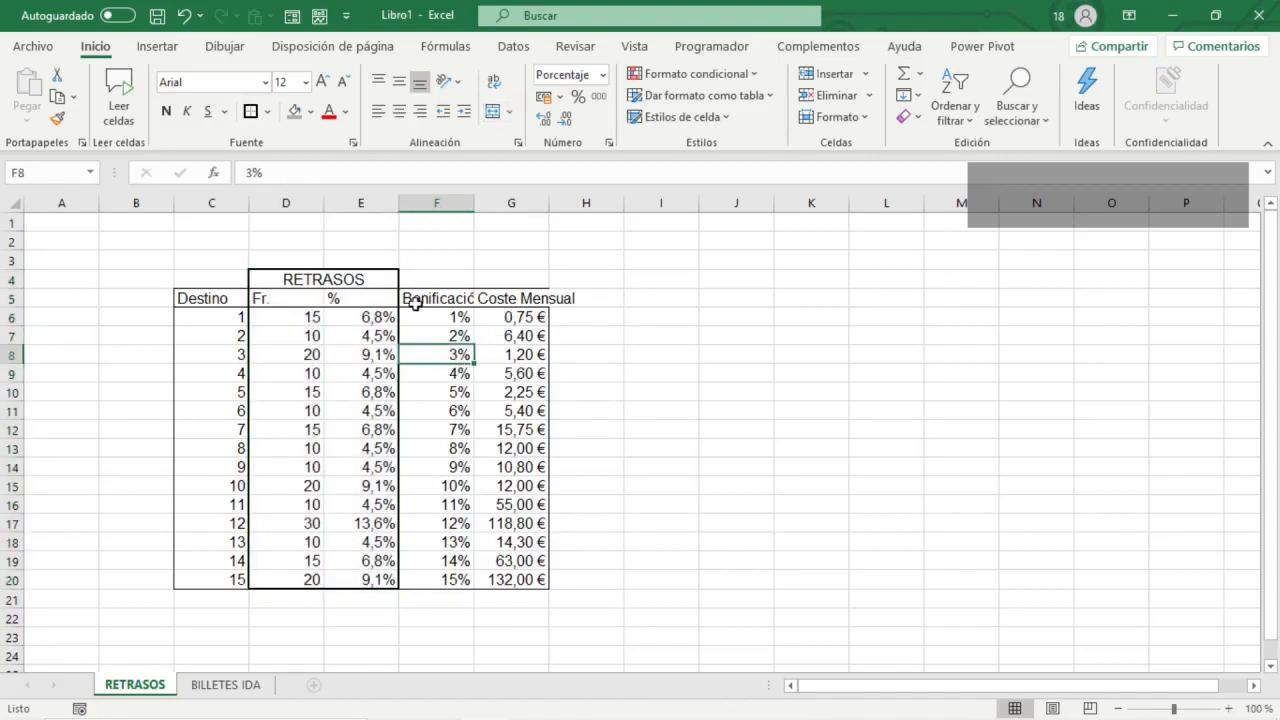
- Centre the contents of the whole table C4:G20 horizontally
left_click(314, 356)
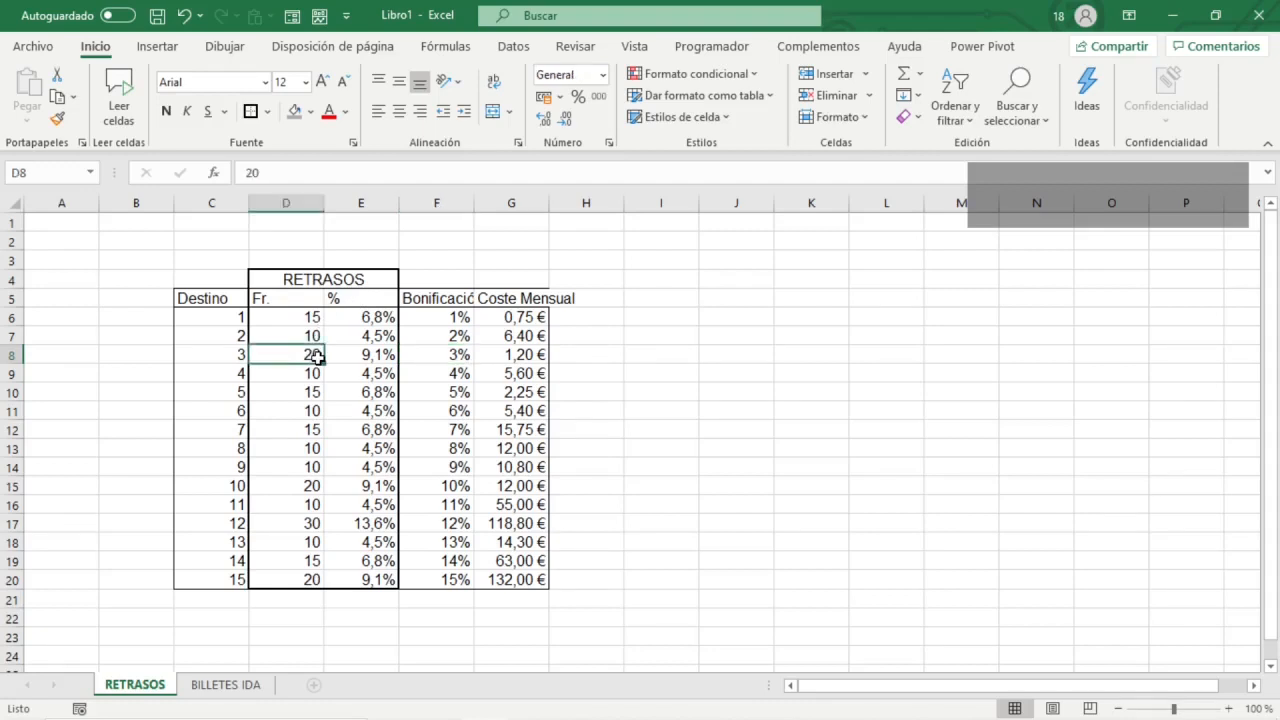
key("ctrl+shift+asterisk")
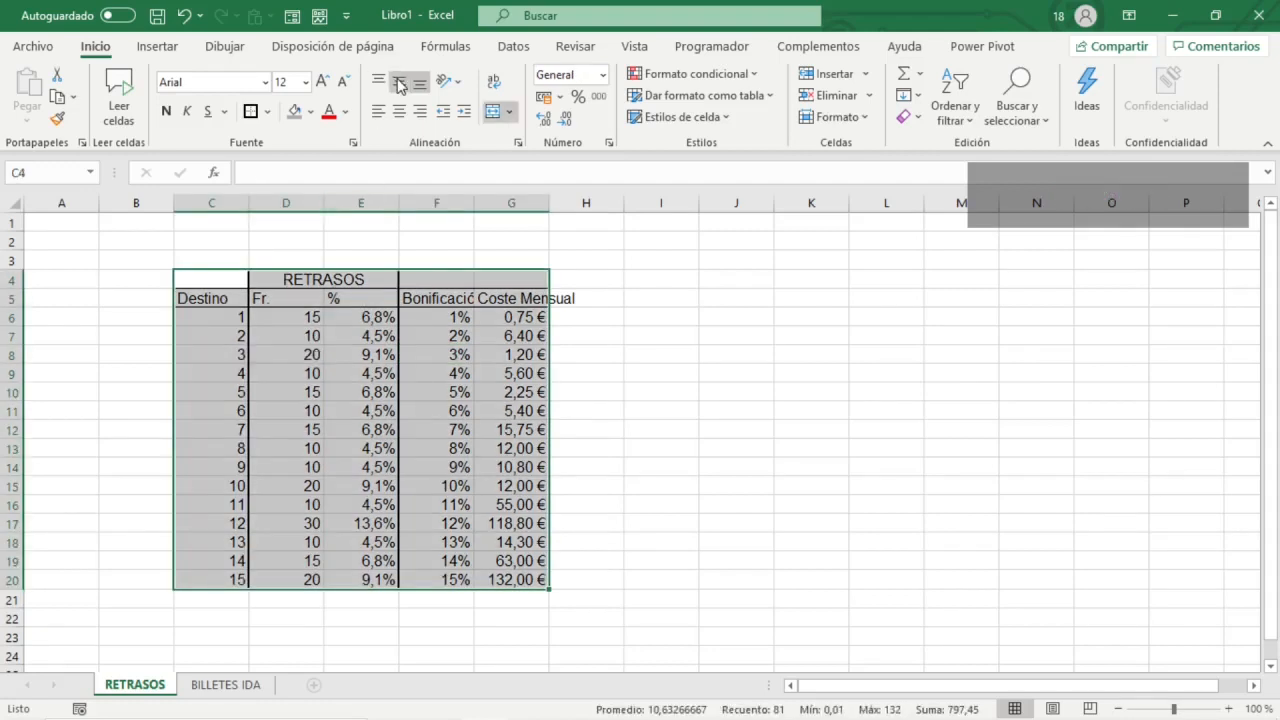
left_click(400, 113)
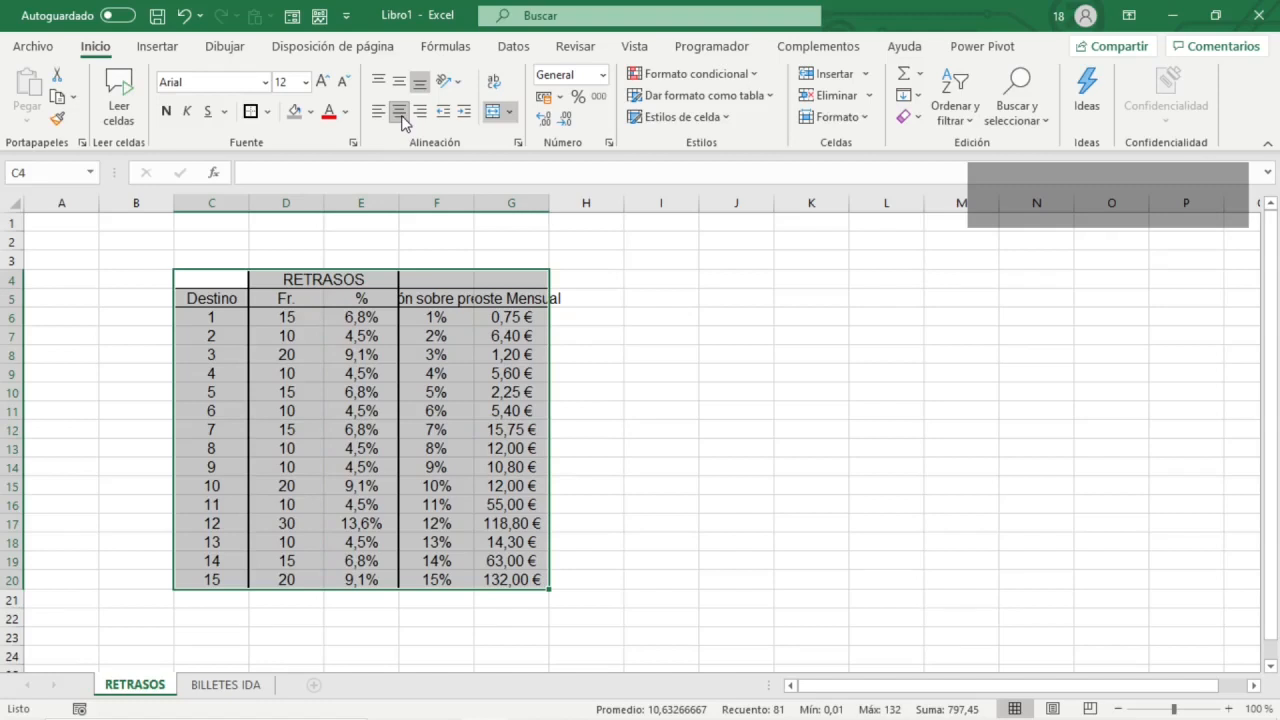
left_click(302, 320)
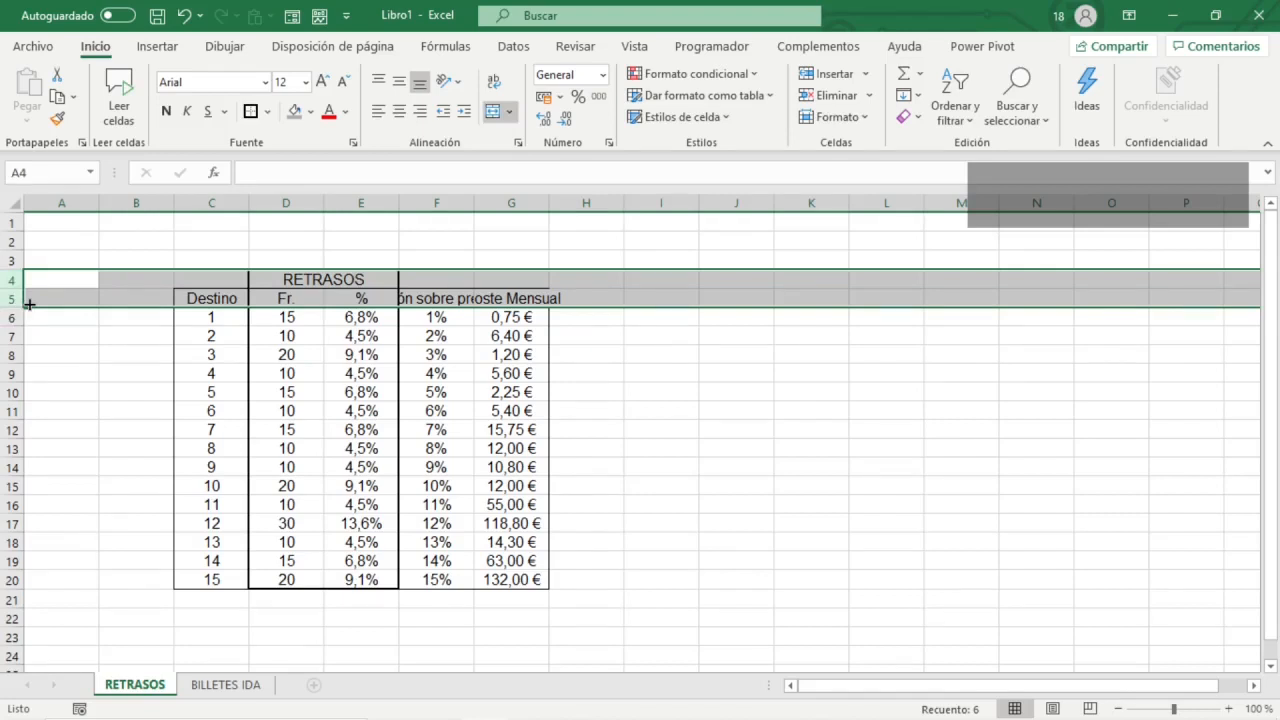
- Set the height of rows 4 and 5 to 51
key("alt")
key("alt")
key("alt")
key("h")
key("o")
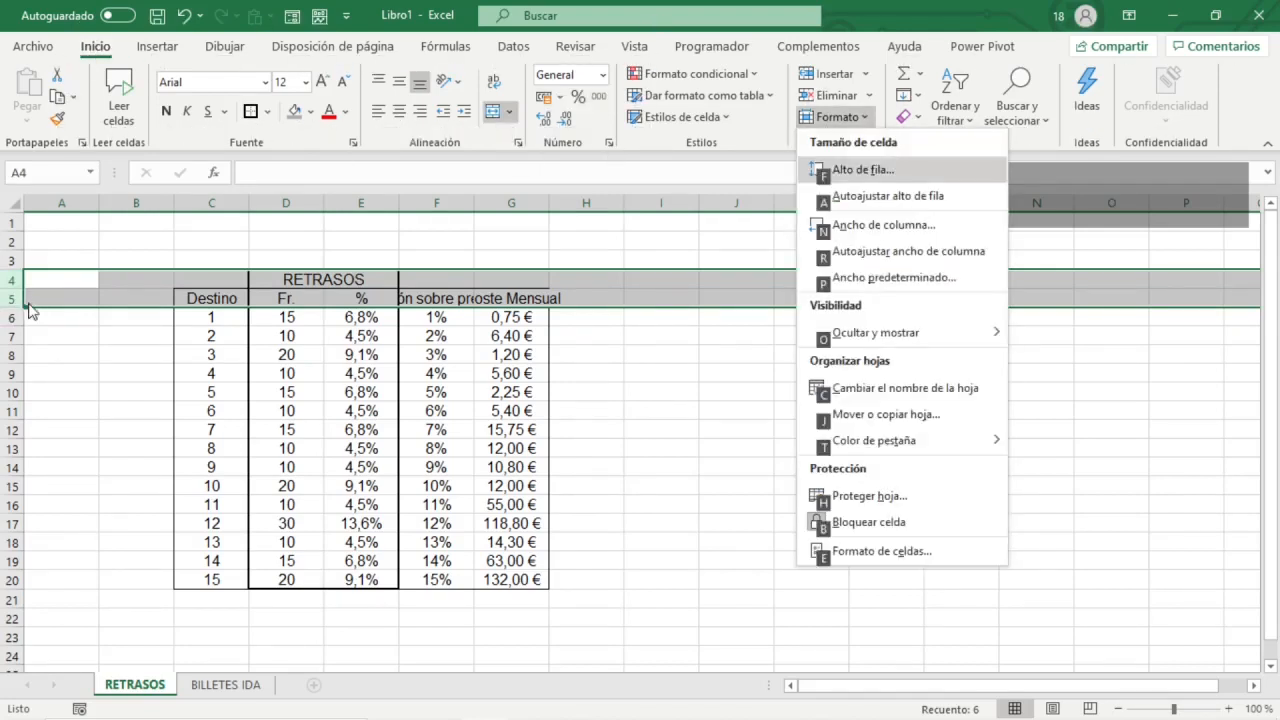
type("f50")
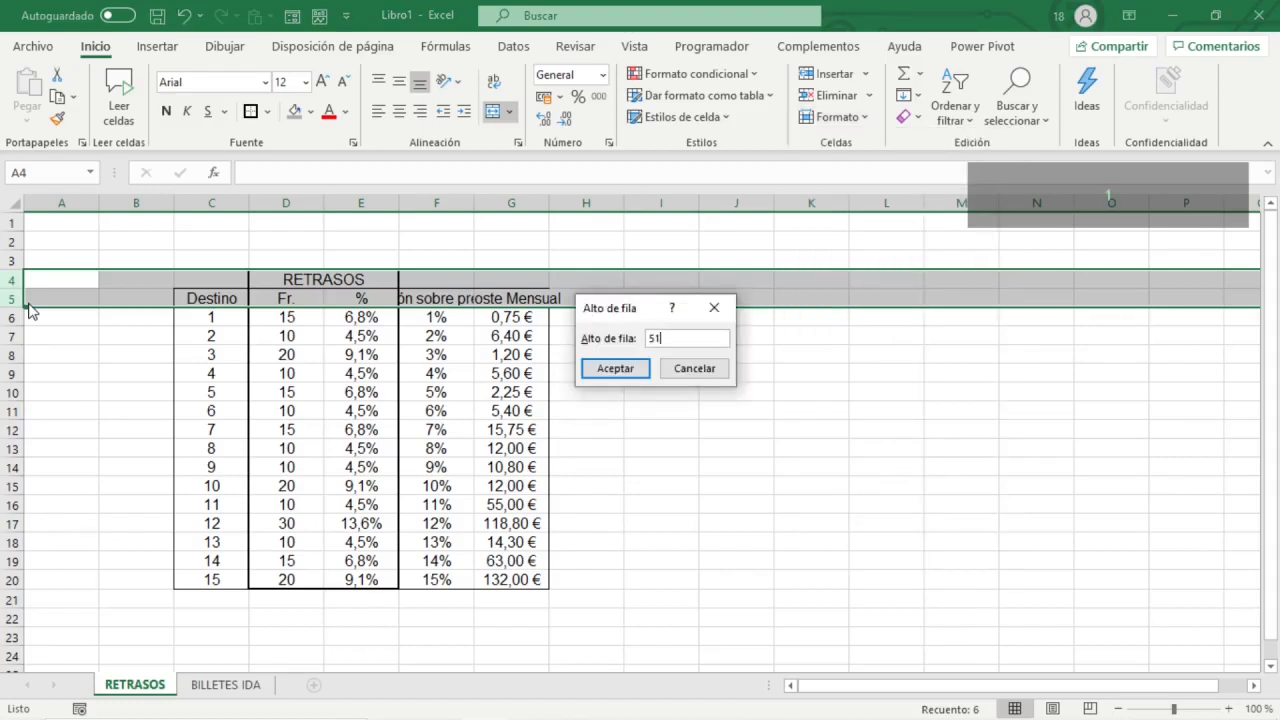
- Set the height of header rows 4 and 5 to 51
key("Return")
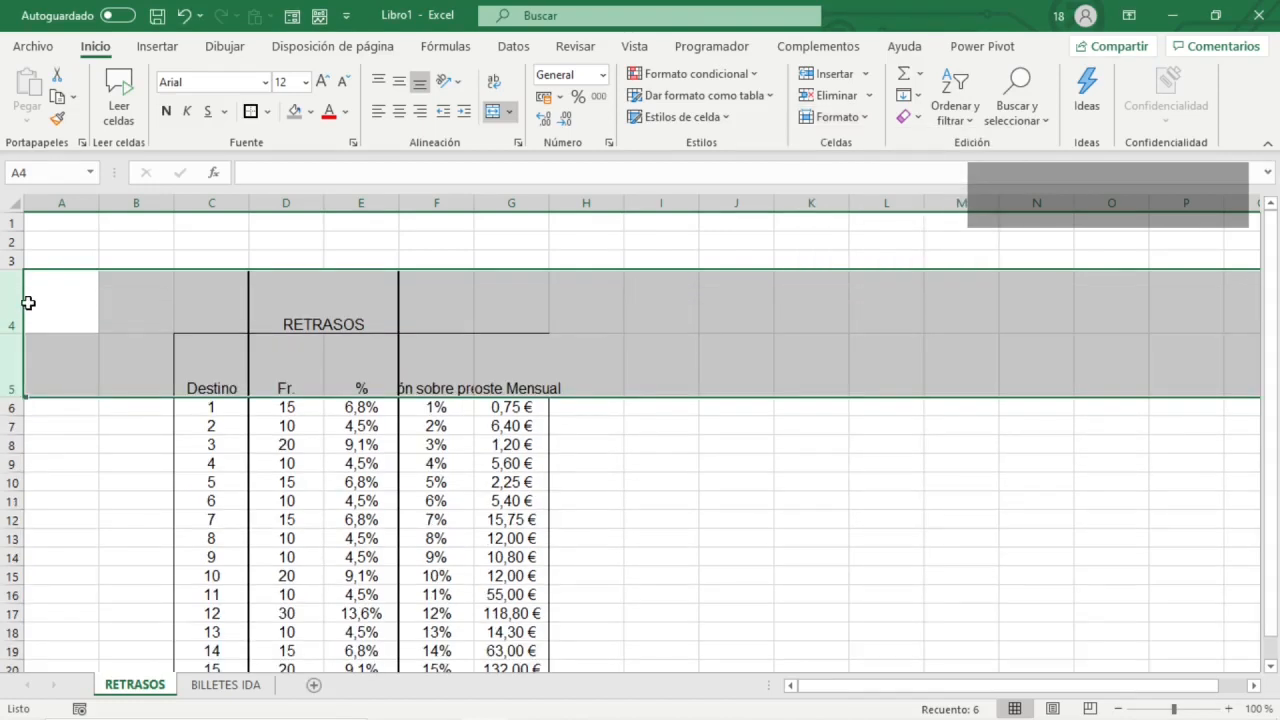
key("Down")
scroll(26, 303, "down", 2)
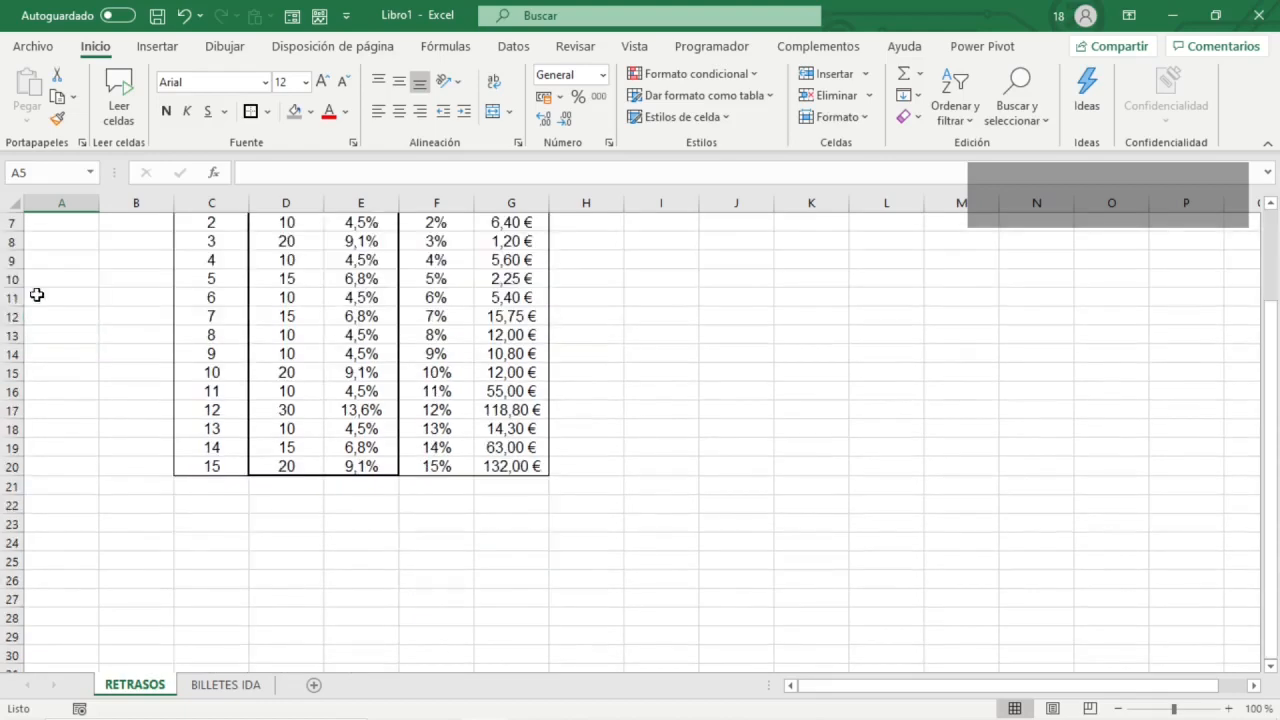
- Set the height of the table's data rows, 6 to 20, to 17
scroll(244, 280, "up", 2)
left_click(210, 405)
left_click_drag(260, 440, 495, 633)
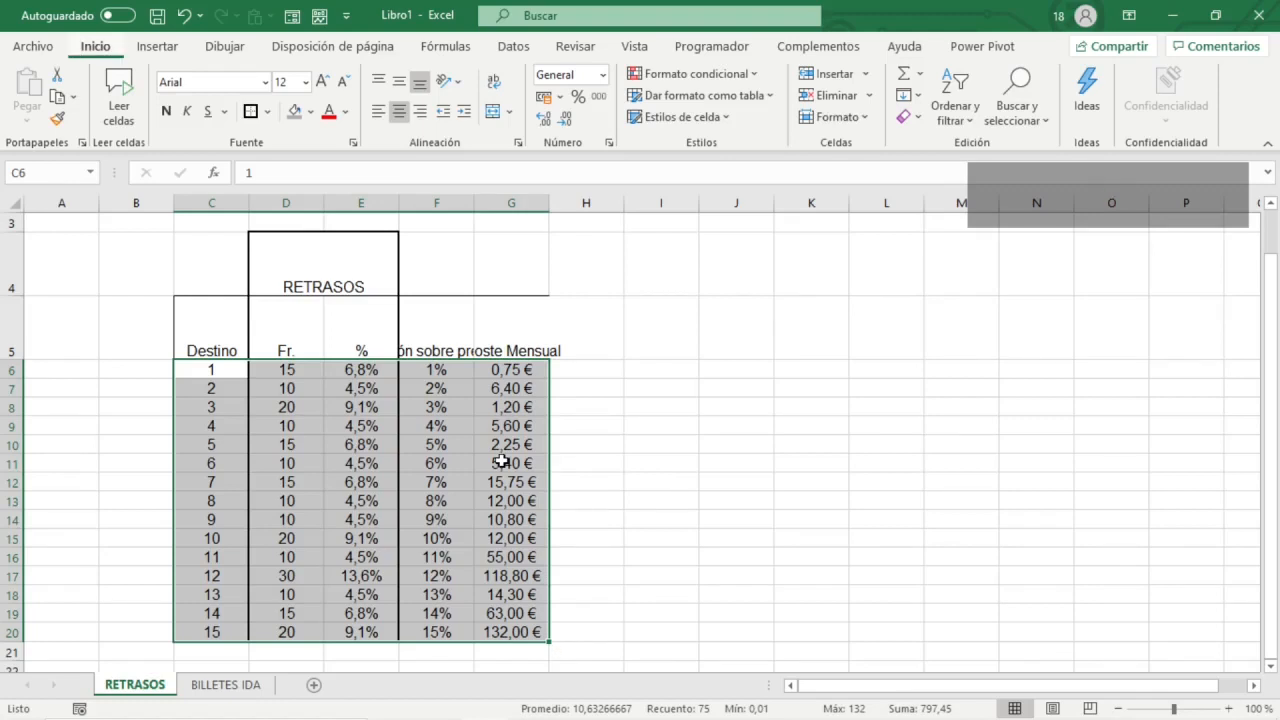
key("alt+o")
key("o")
key("a")
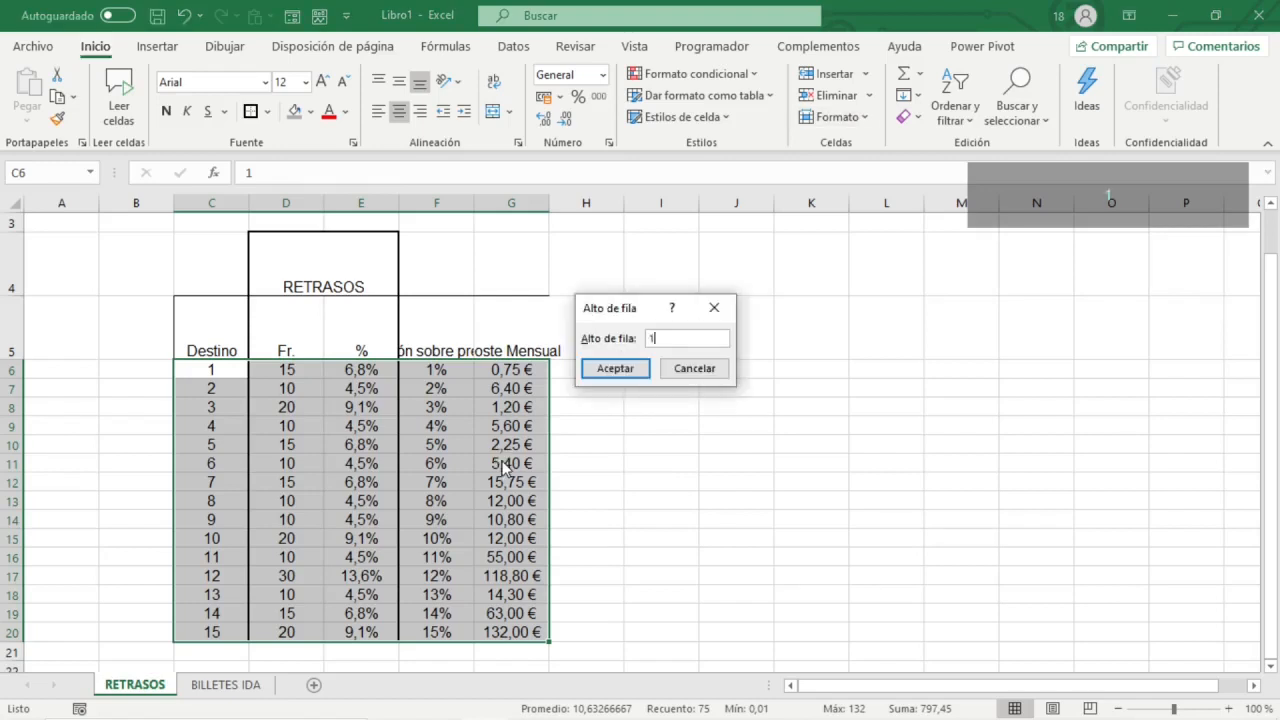
type("17")
key("Return")
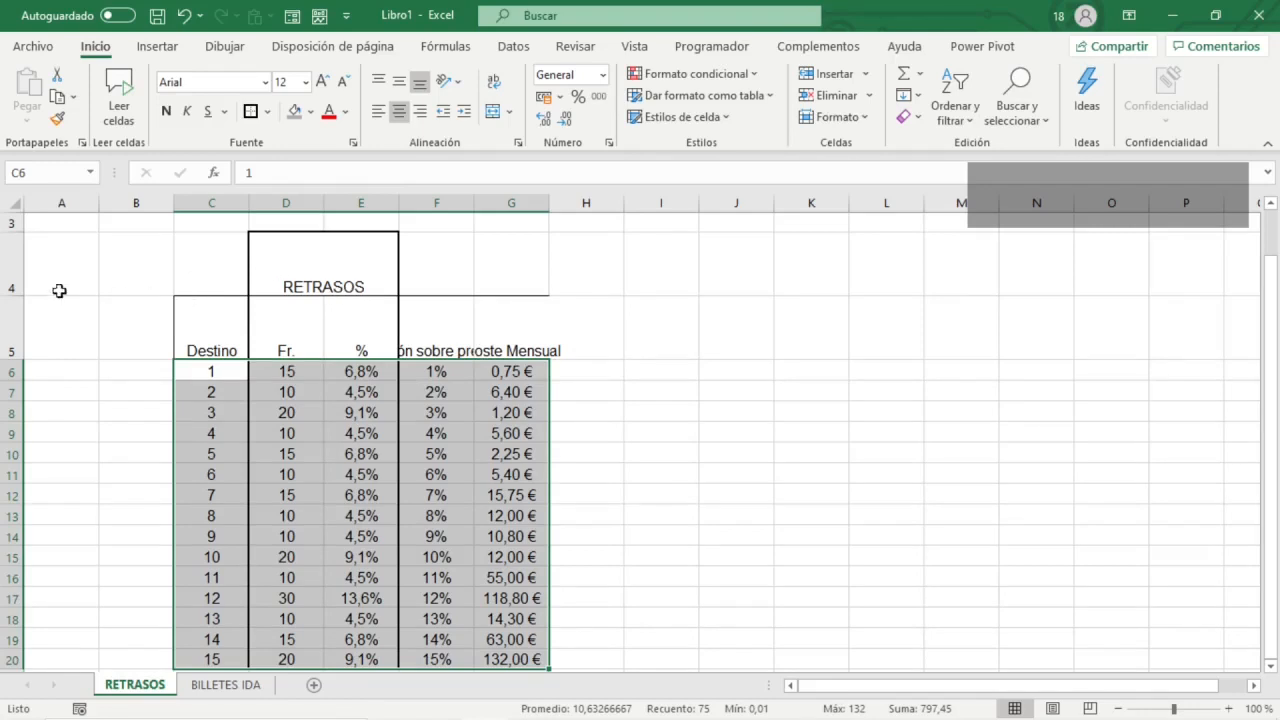
- Centre rows 4 and 5 vertically and wrap the text of the header cells F5:G5
left_click_drag(12, 265, 14, 325)
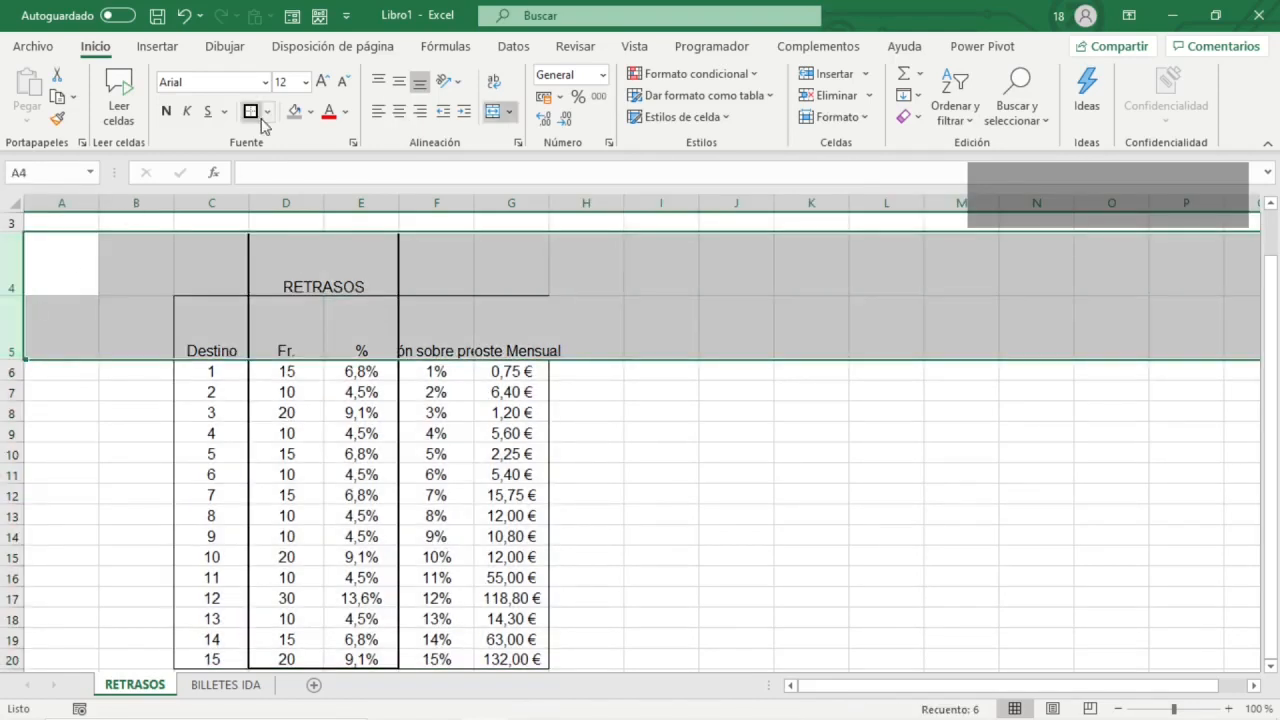
left_click(399, 80)
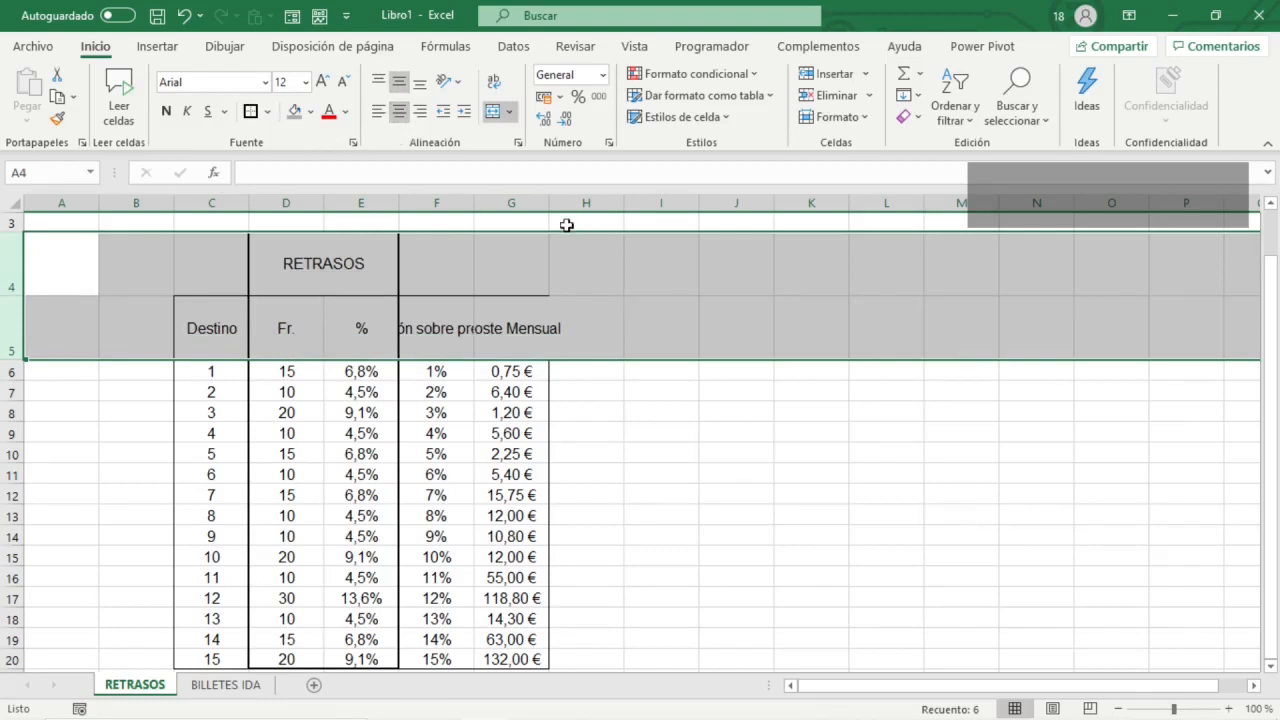
left_click(438, 321)
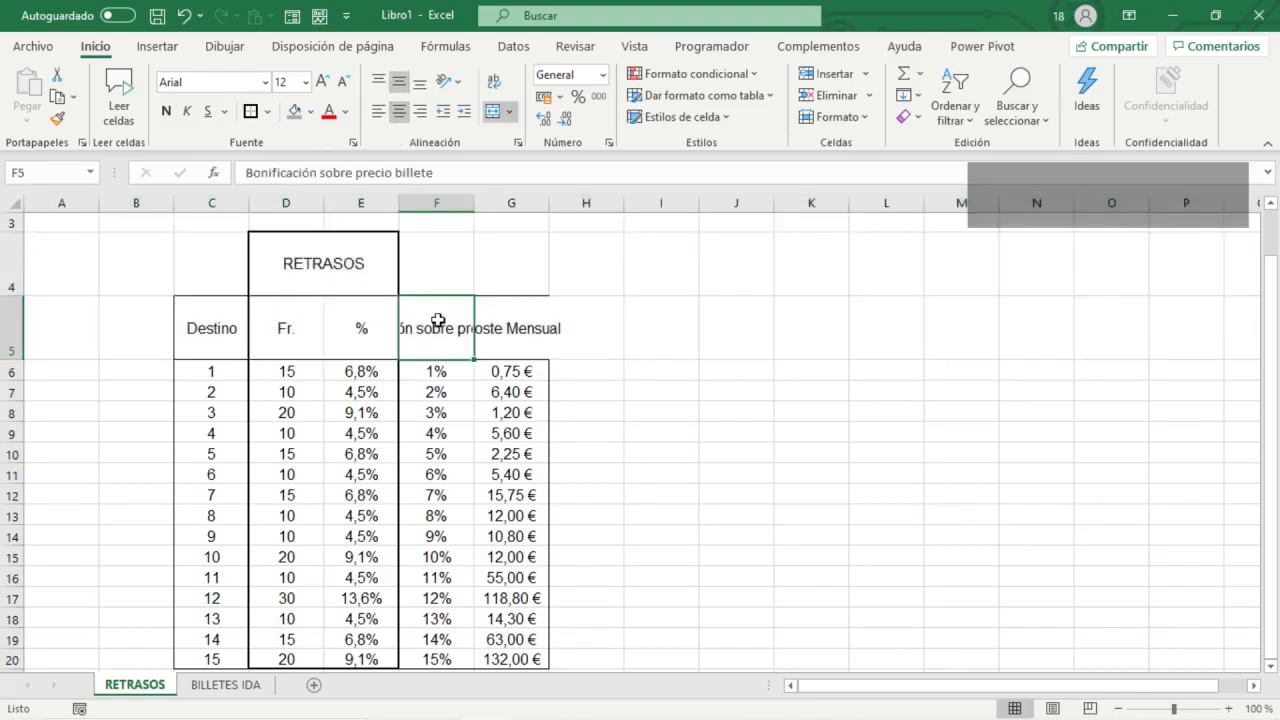
left_click_drag(438, 321, 503, 322)
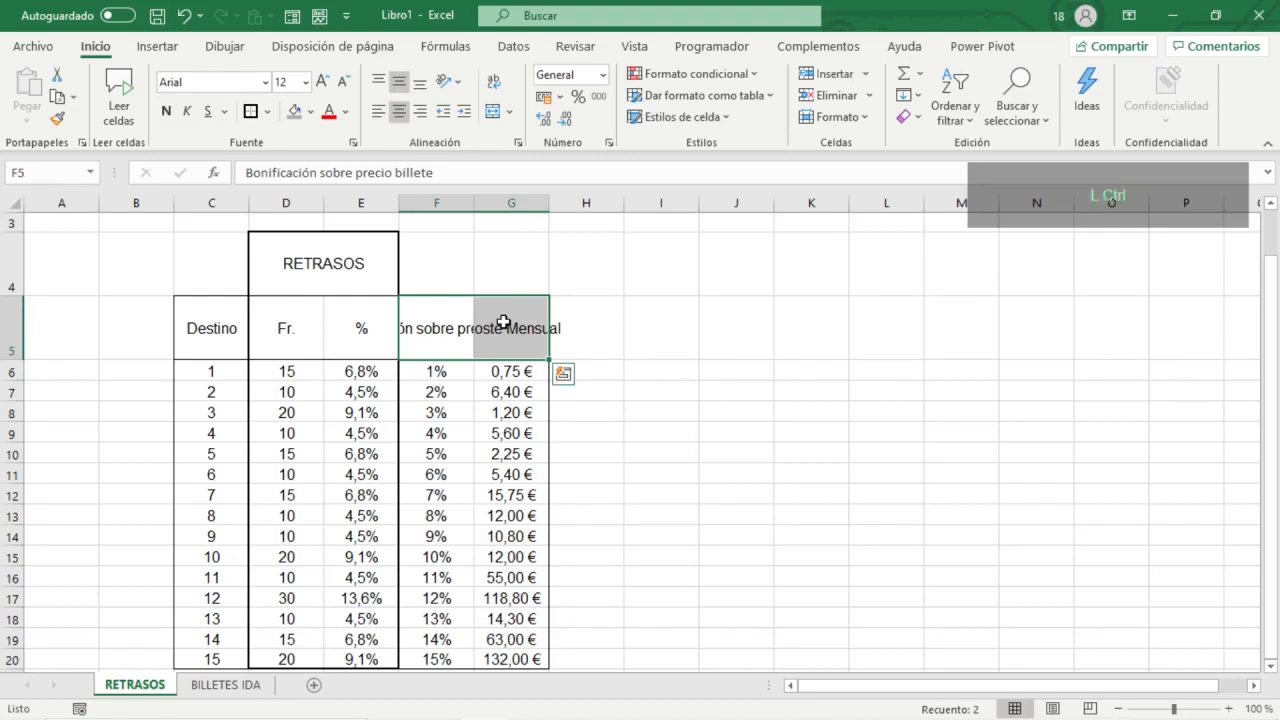
key("ctrl+1")
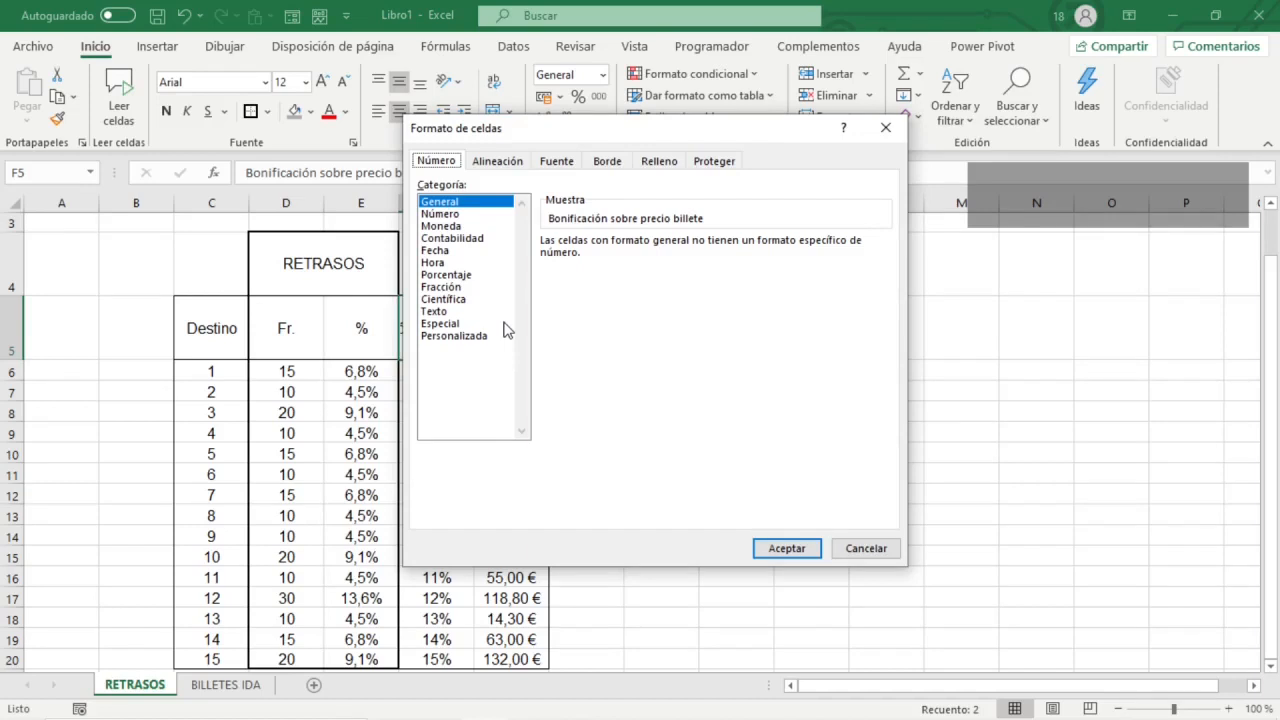
left_click(516, 164)
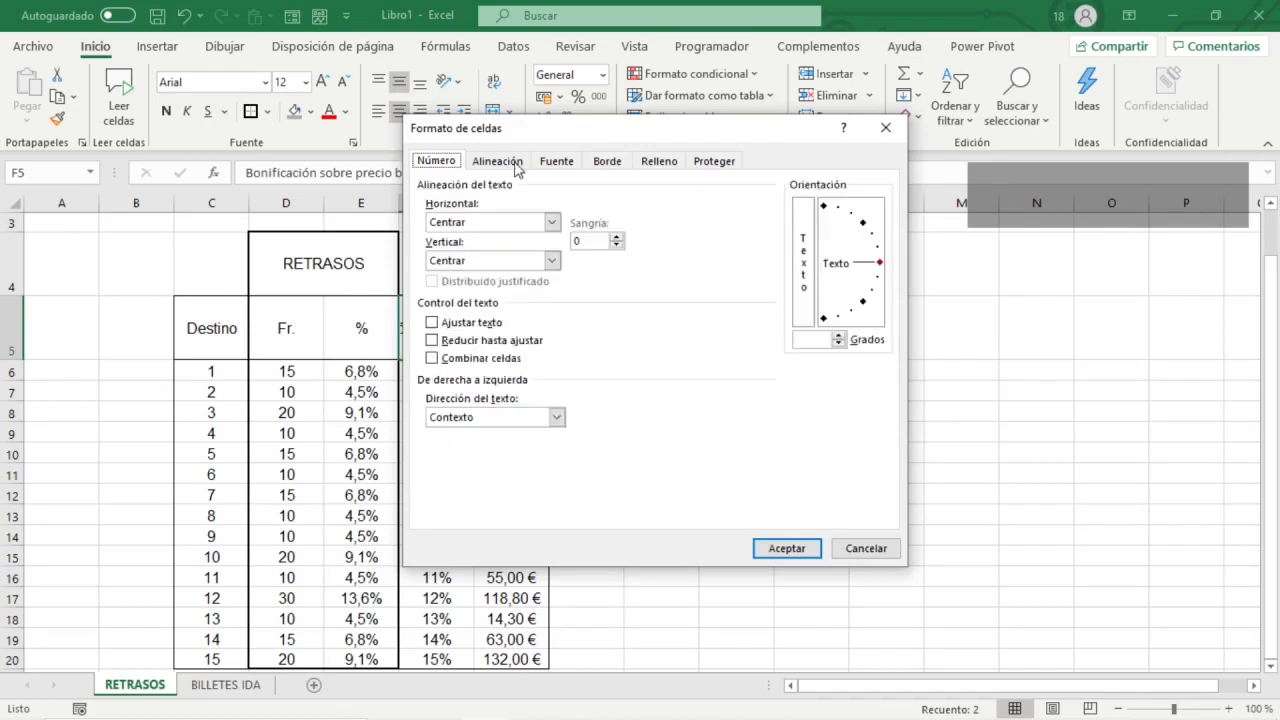
left_click(445, 323)
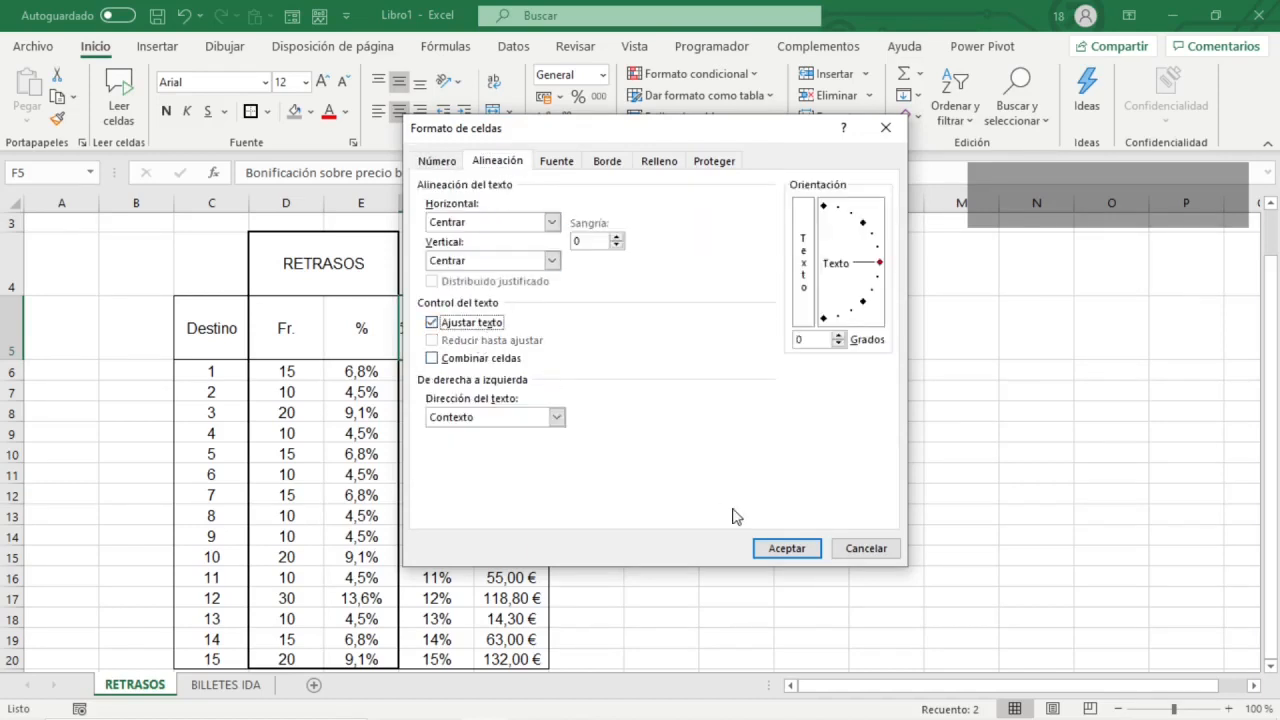
left_click(801, 552)
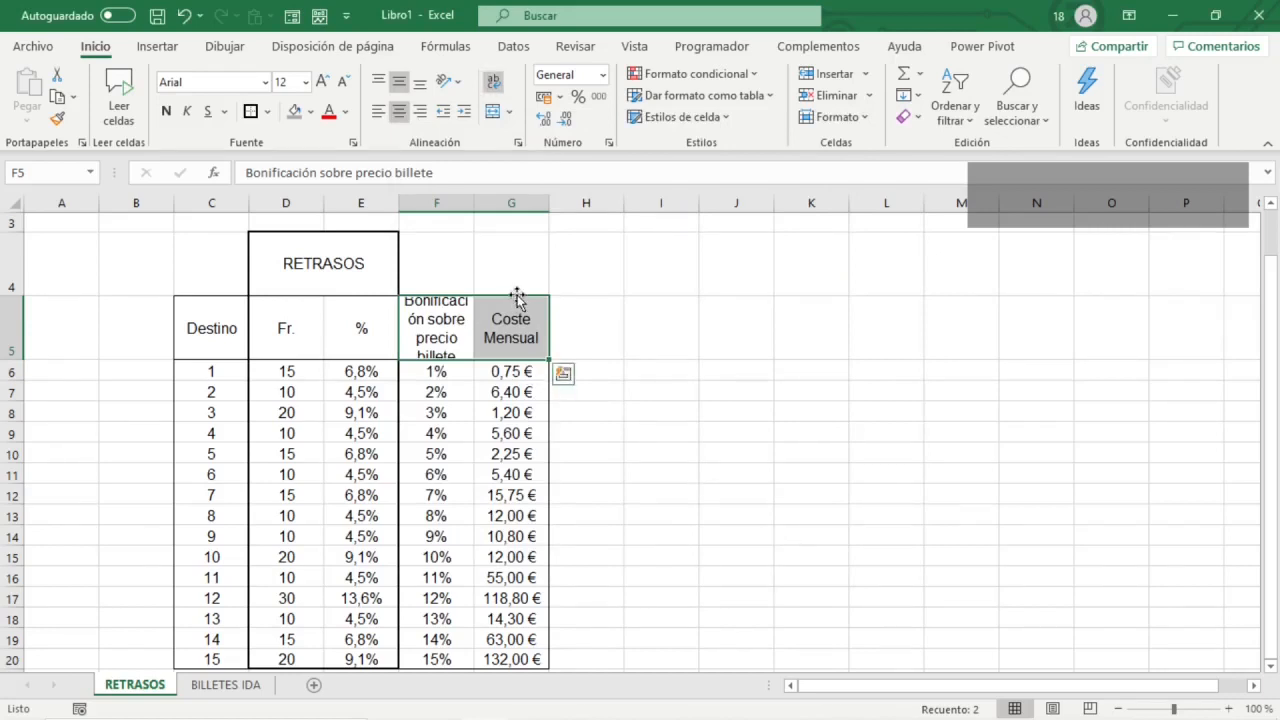
- Autofit the widths of columns F and G, and widen columns C, D and E
left_click_drag(440, 203, 505, 203)
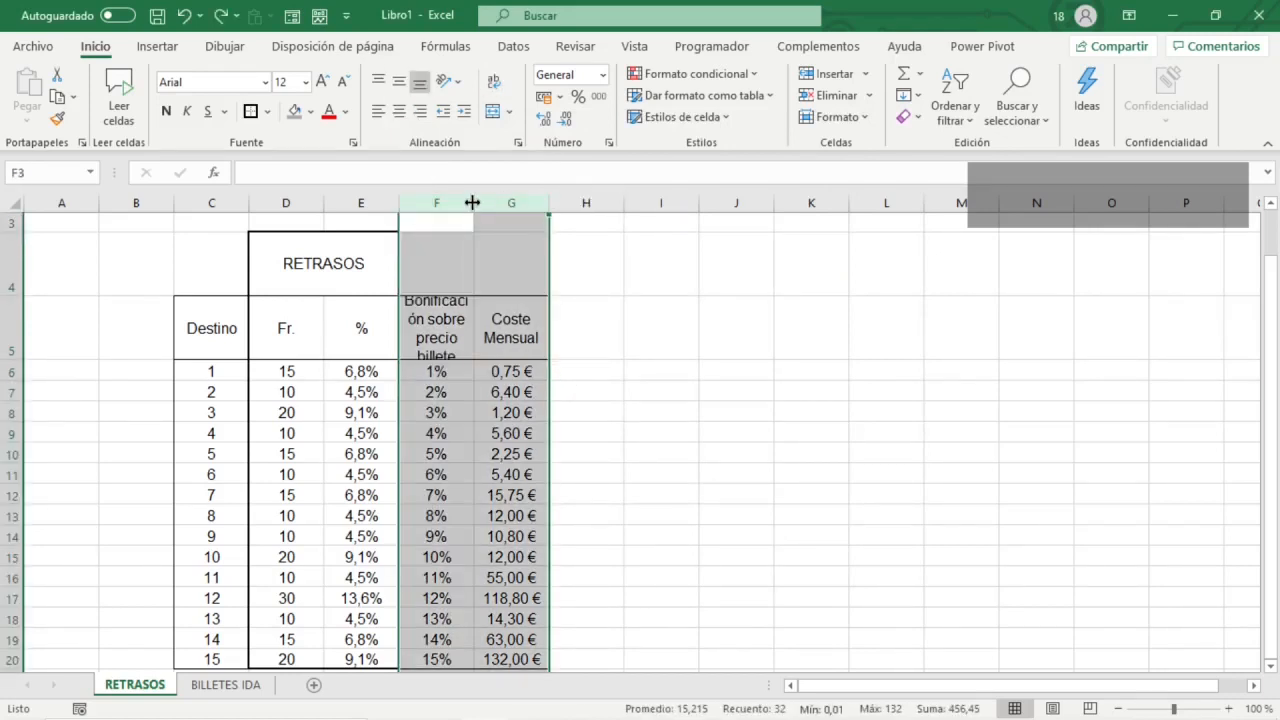
double_click(473, 203)
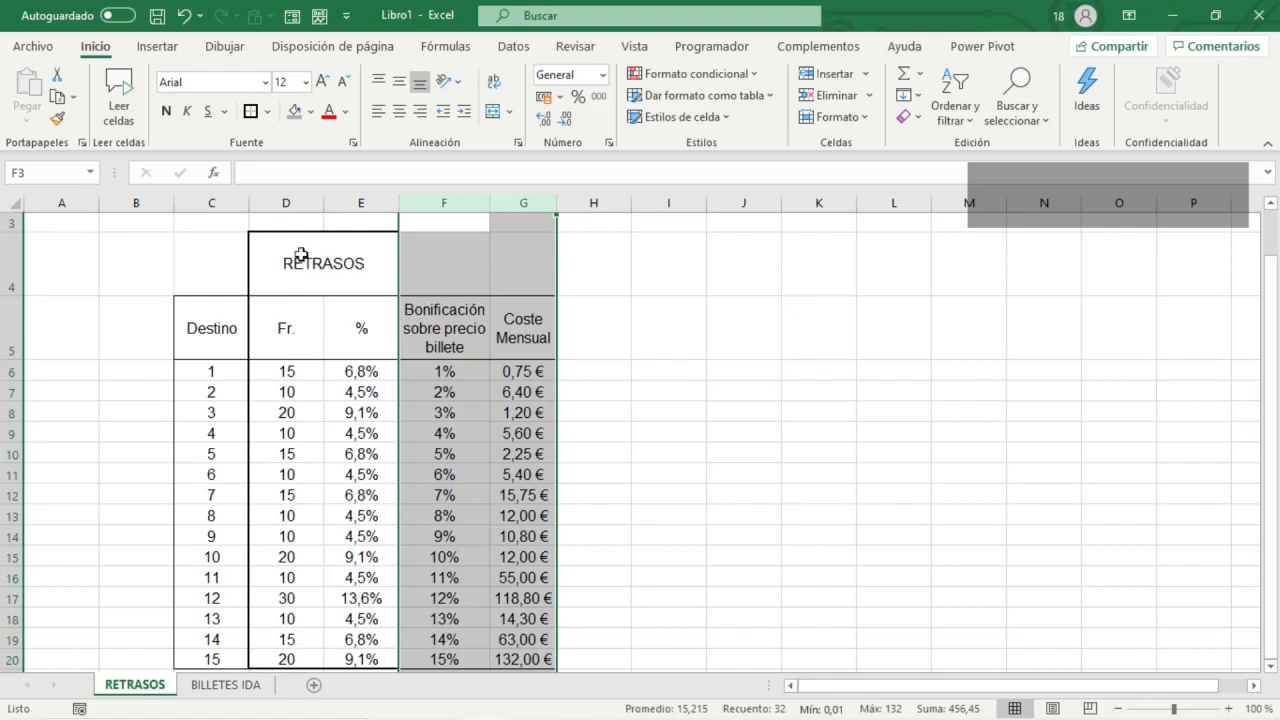
left_click_drag(249, 203, 303, 203)
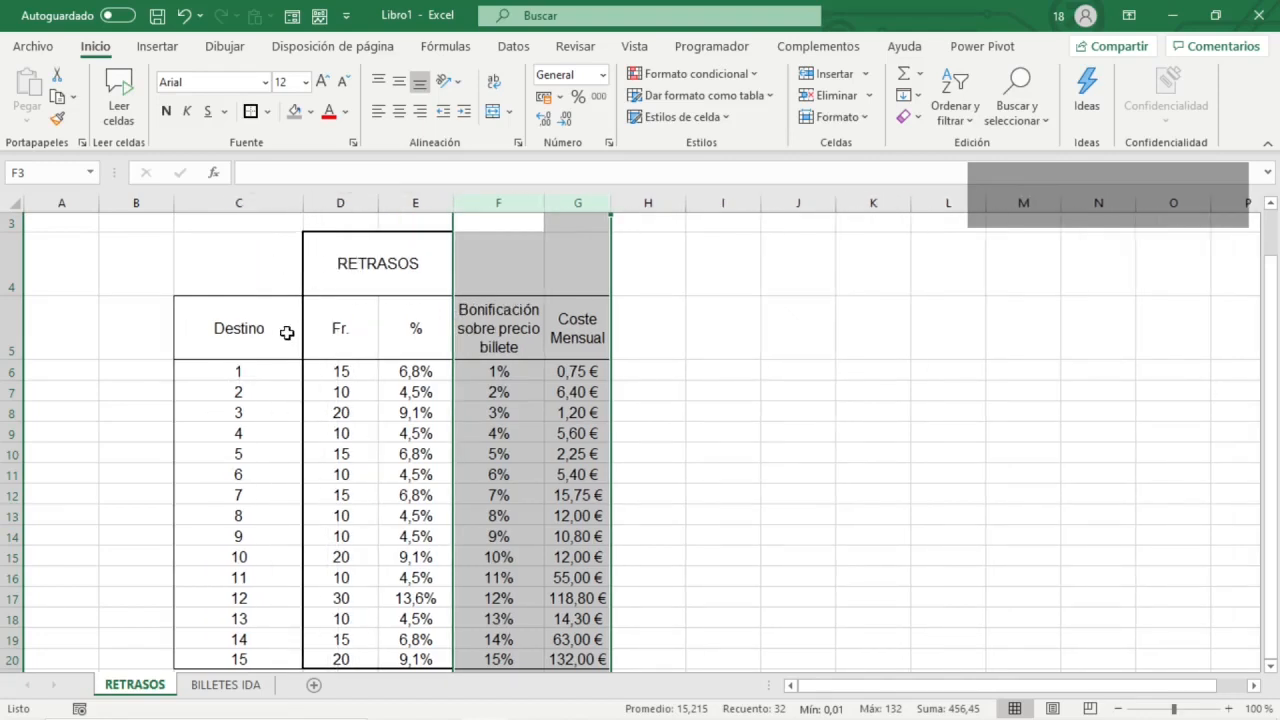
left_click_drag(348, 203, 492, 203)
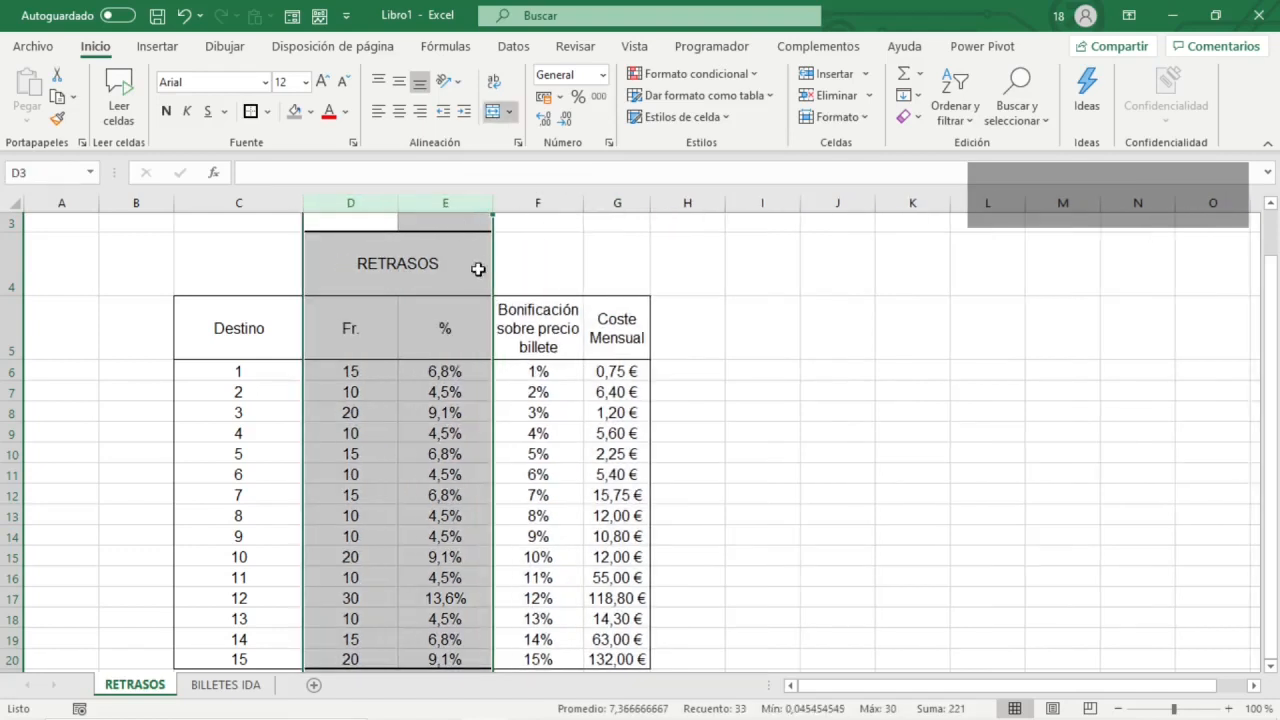
left_click(358, 350)
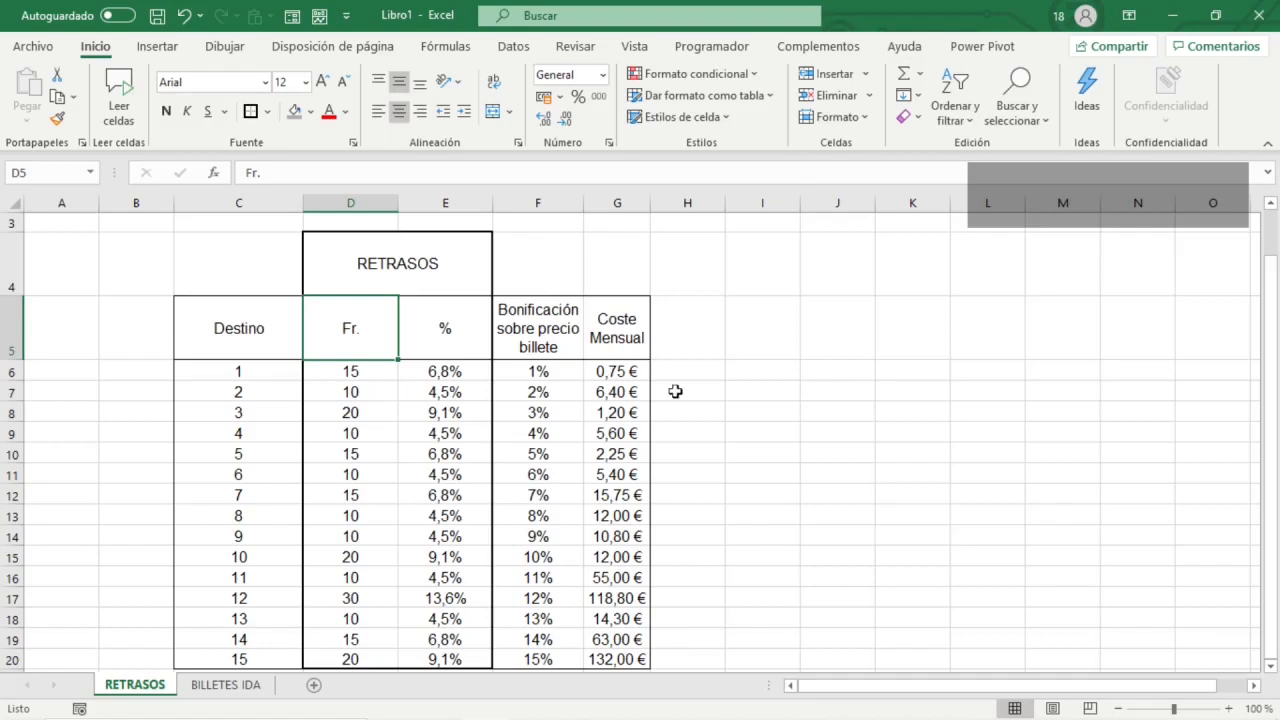
- Insert a 3D pie chart from the Destino and % columns, C5:C20 and E5:E20
left_click_drag(240, 331, 240, 663)
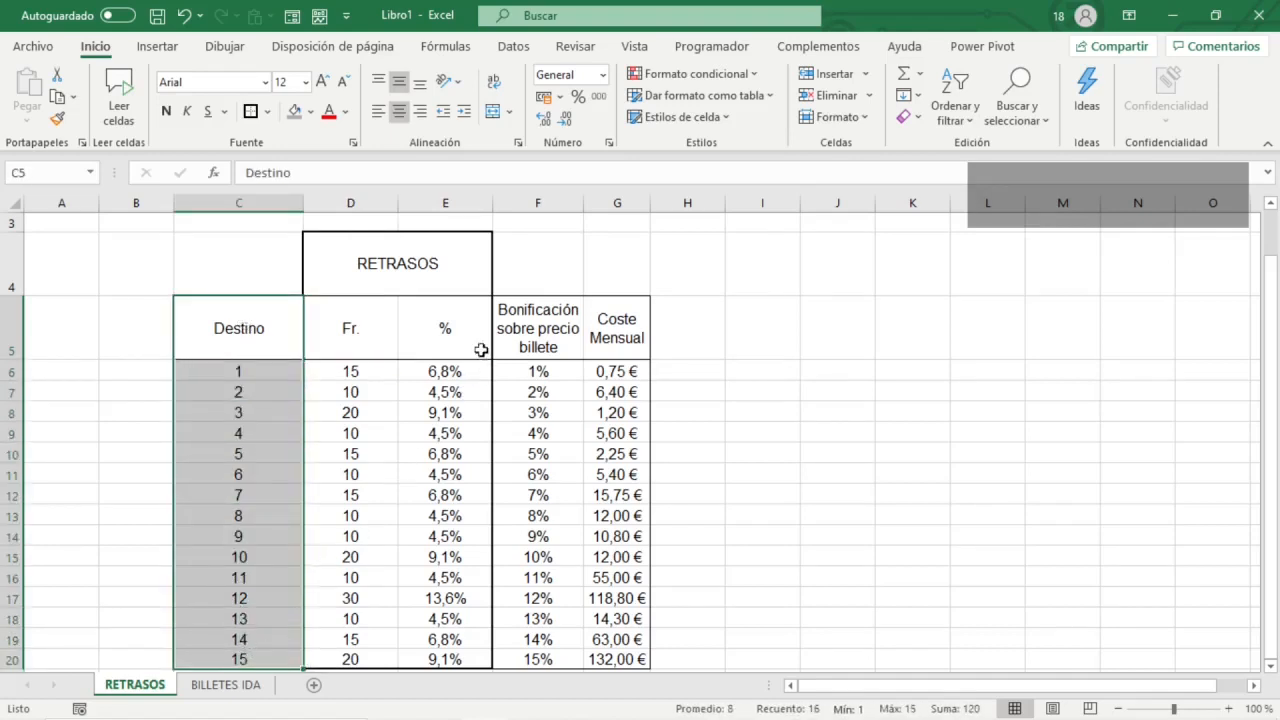
left_click_drag(468, 320, 470, 659)
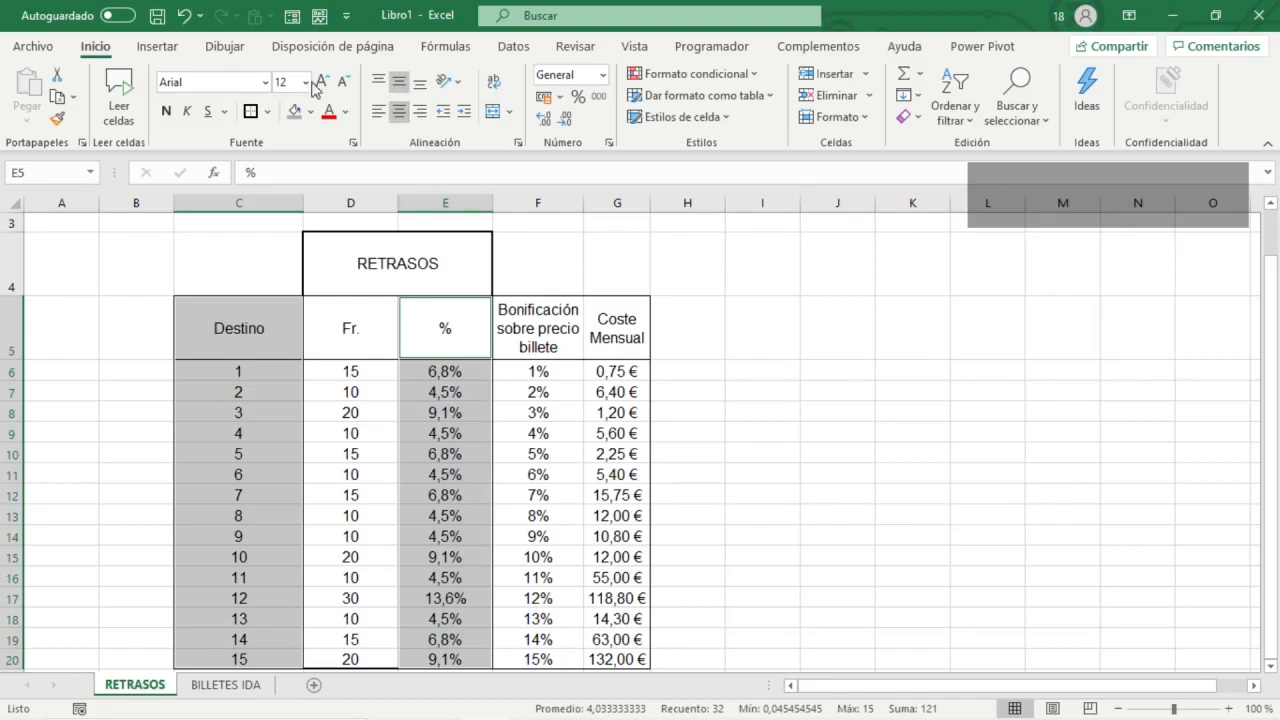
left_click(160, 48)
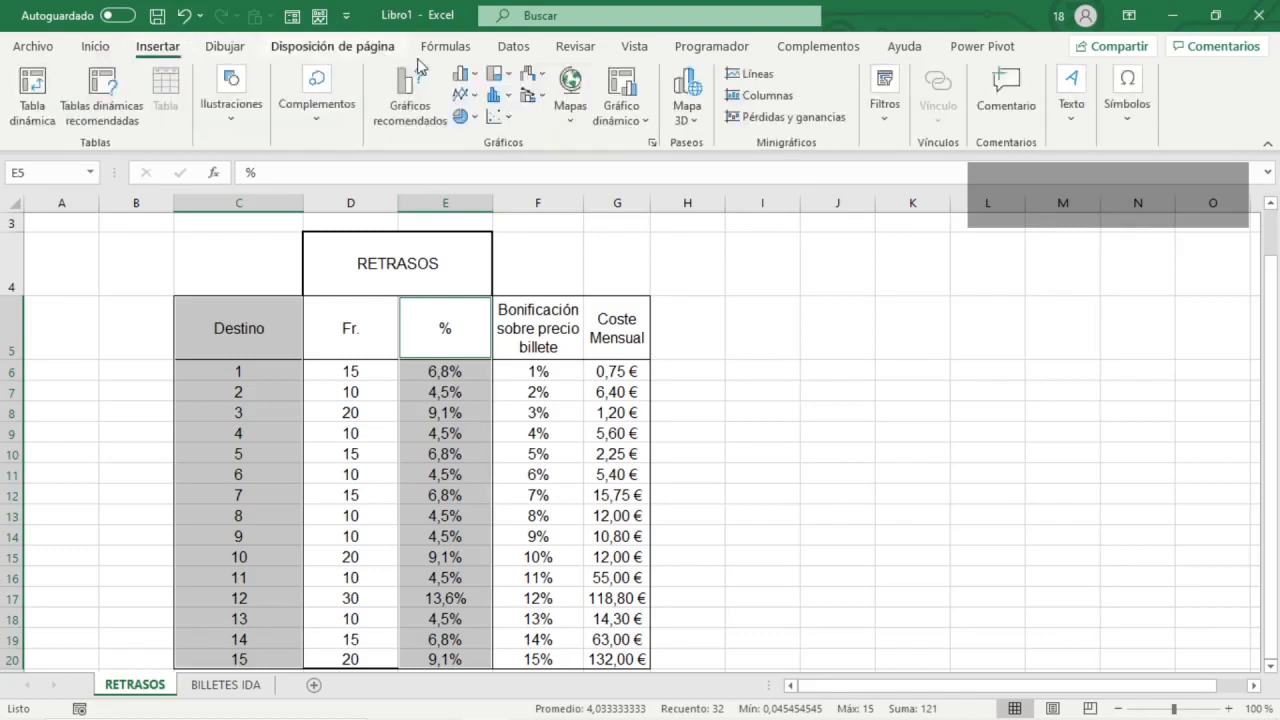
left_click(462, 116)
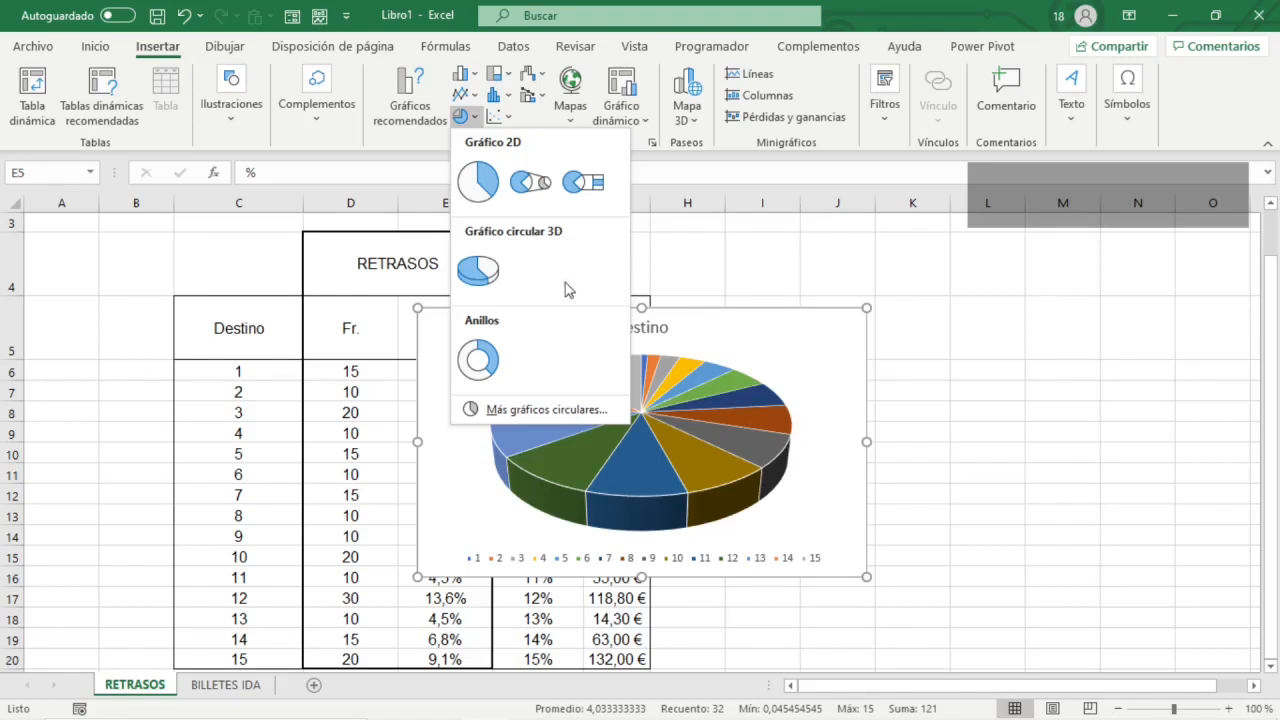
left_click(480, 270)
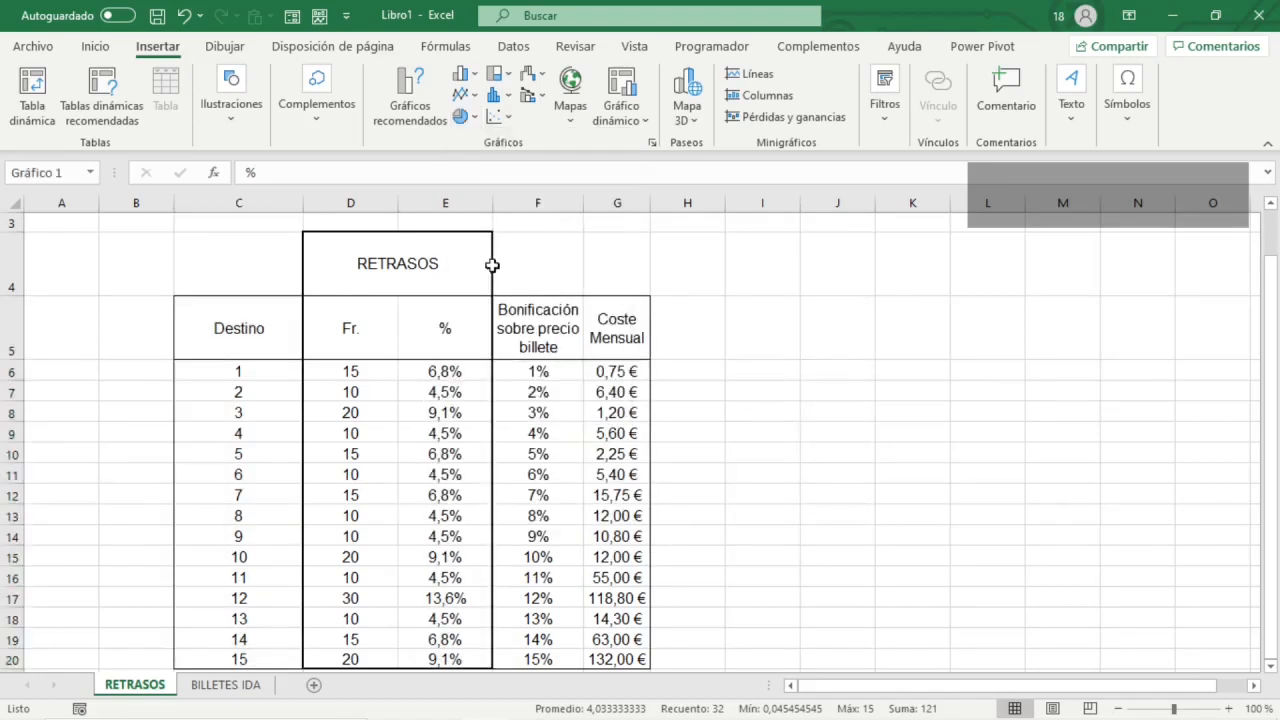
- Move the pie chart beside the table and enlarge it to cover about columns I to P, rows 5 to 20
left_click_drag(780, 309, 1089, 303)
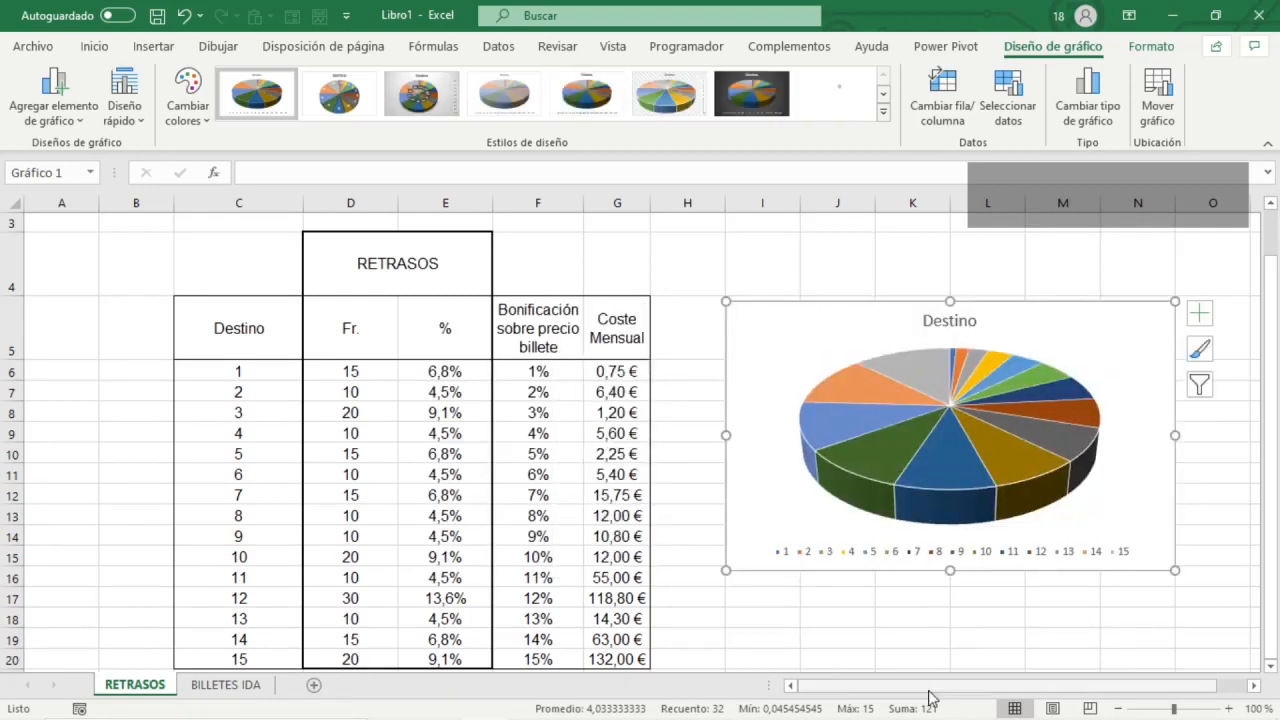
left_click_drag(929, 690, 1199, 685)
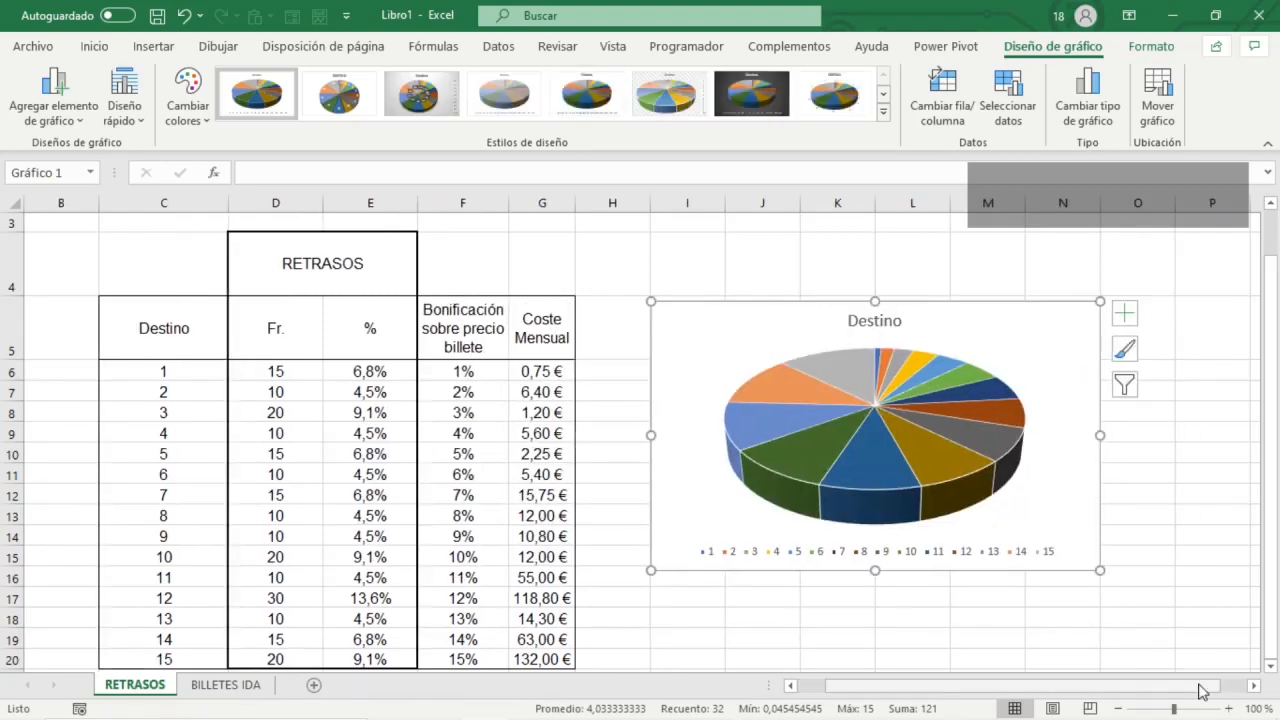
left_click(1254, 686)
left_click(1254, 686)
left_click(1254, 686)
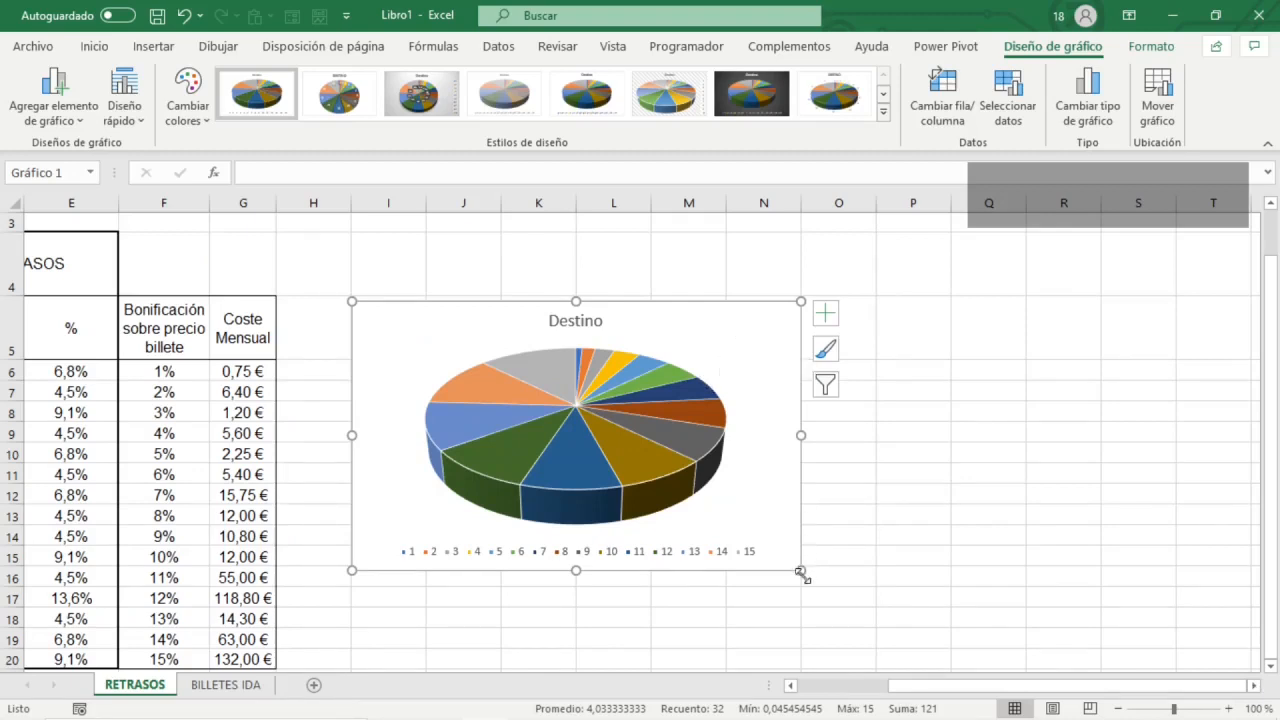
left_click_drag(801, 570, 941, 656)
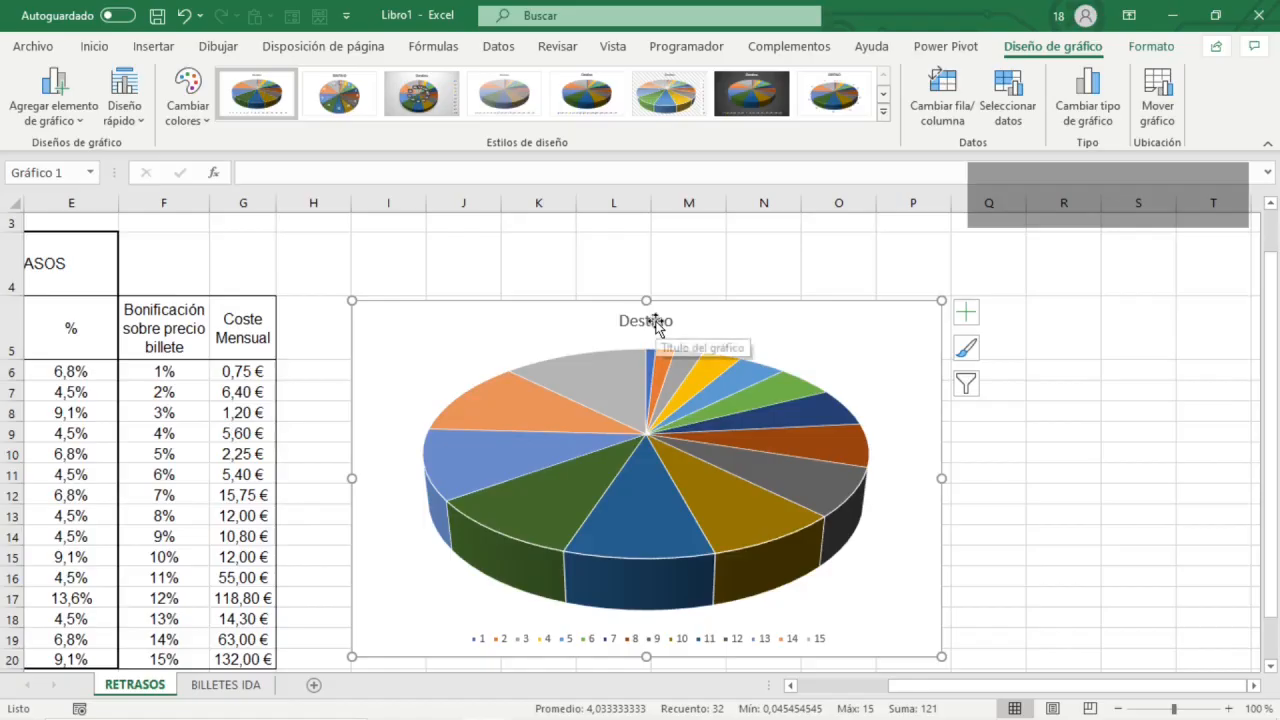
- Change the chart title to "Destino / % retrasos"
left_click(645, 322)
double_click(655, 322)
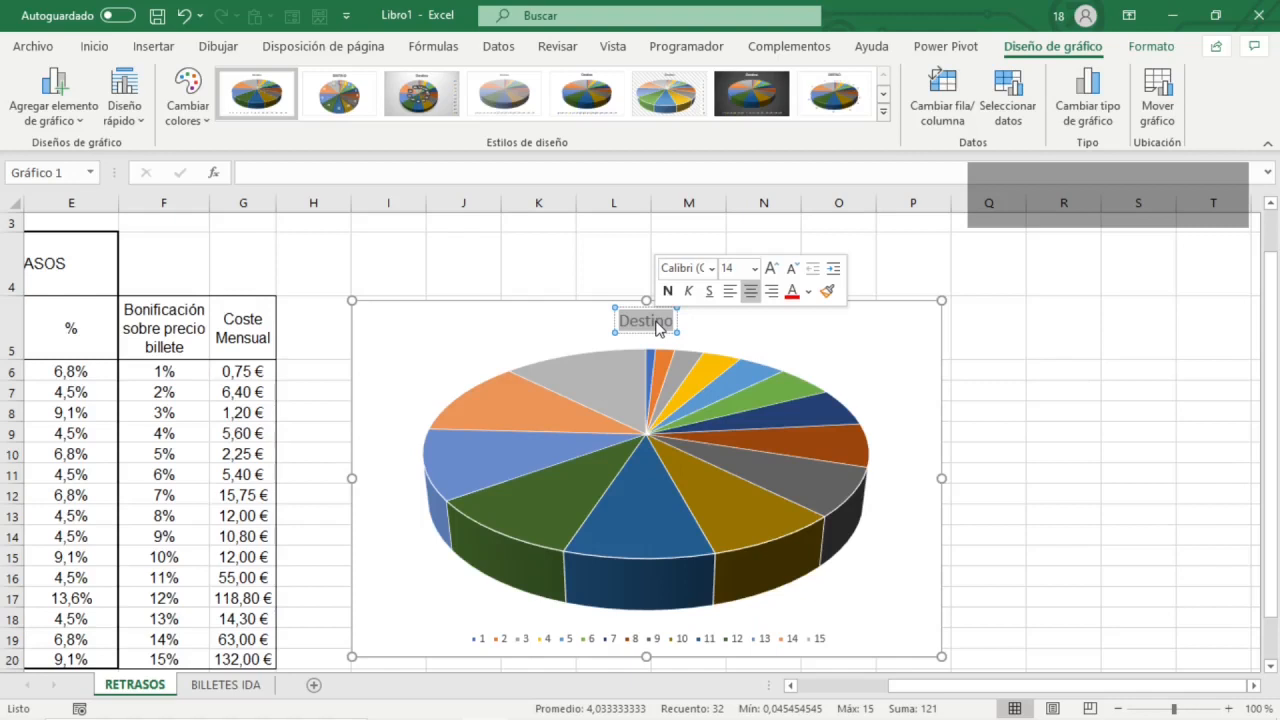
type("Destino /")
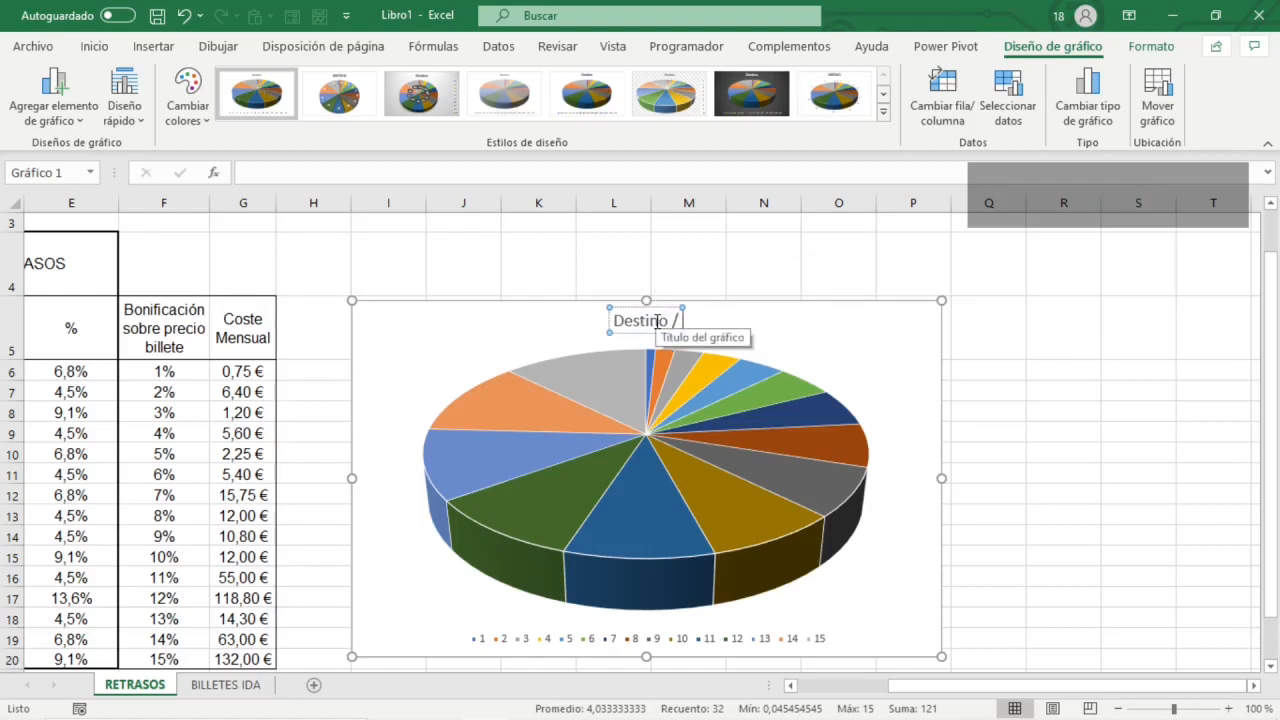
type(" % retrasos")
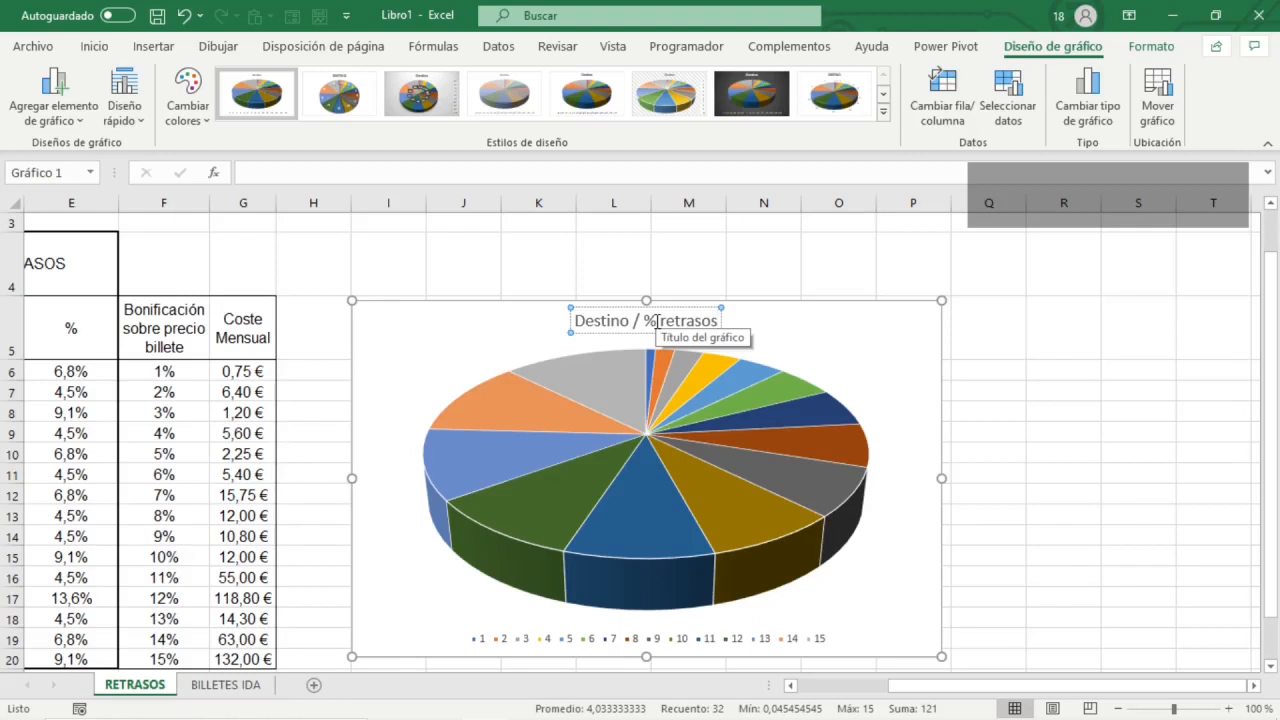
- Format the chart title text in Tahoma, bold (Negrita), size 15
key("shift+Home")
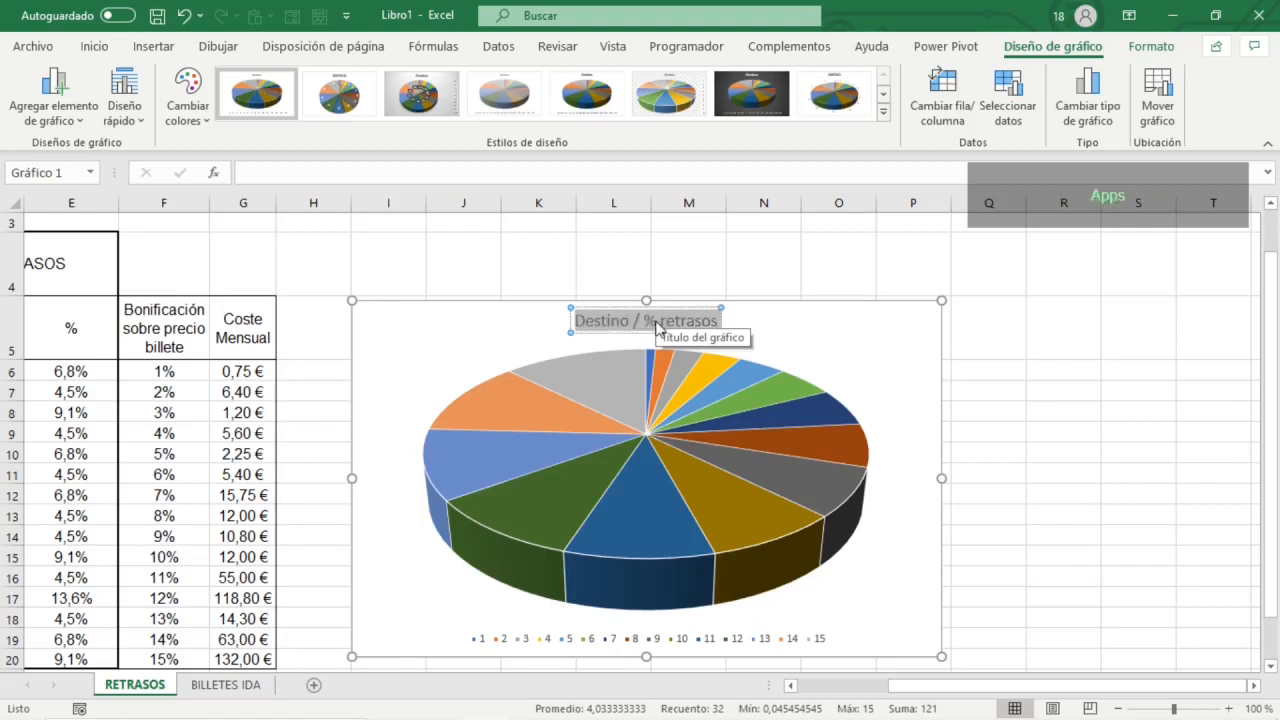
right_click(657, 328)
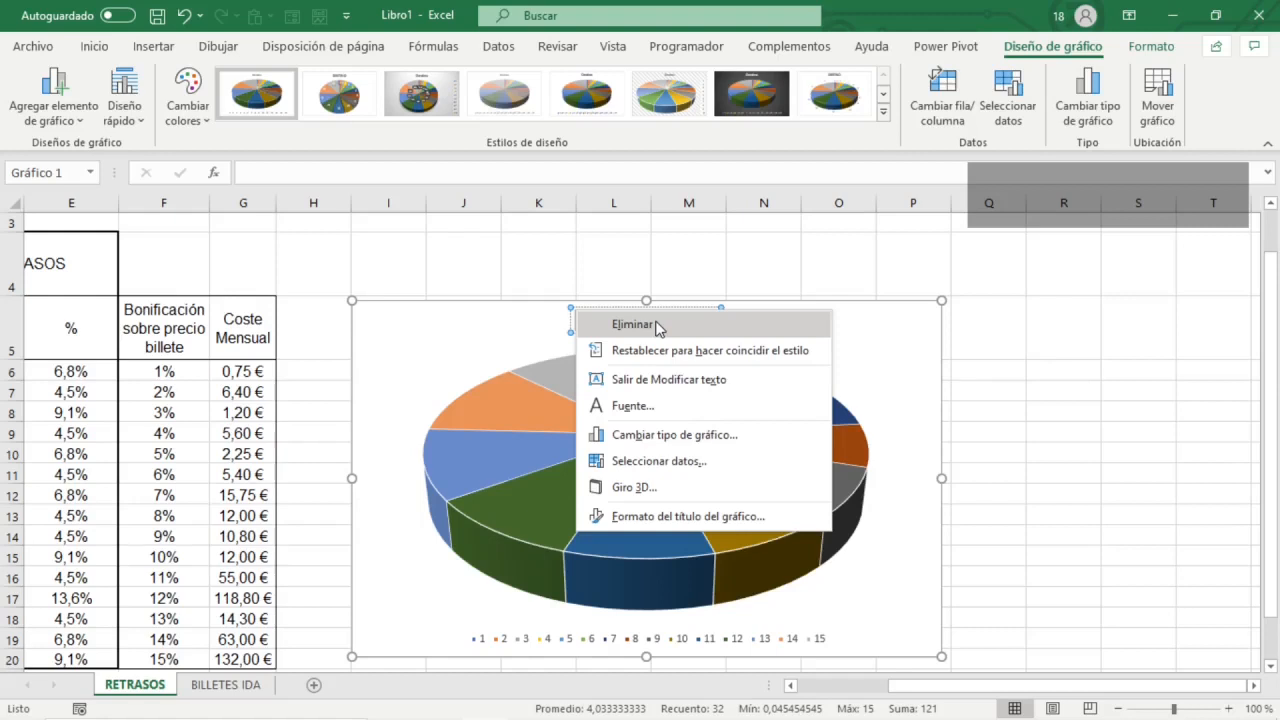
key("u")
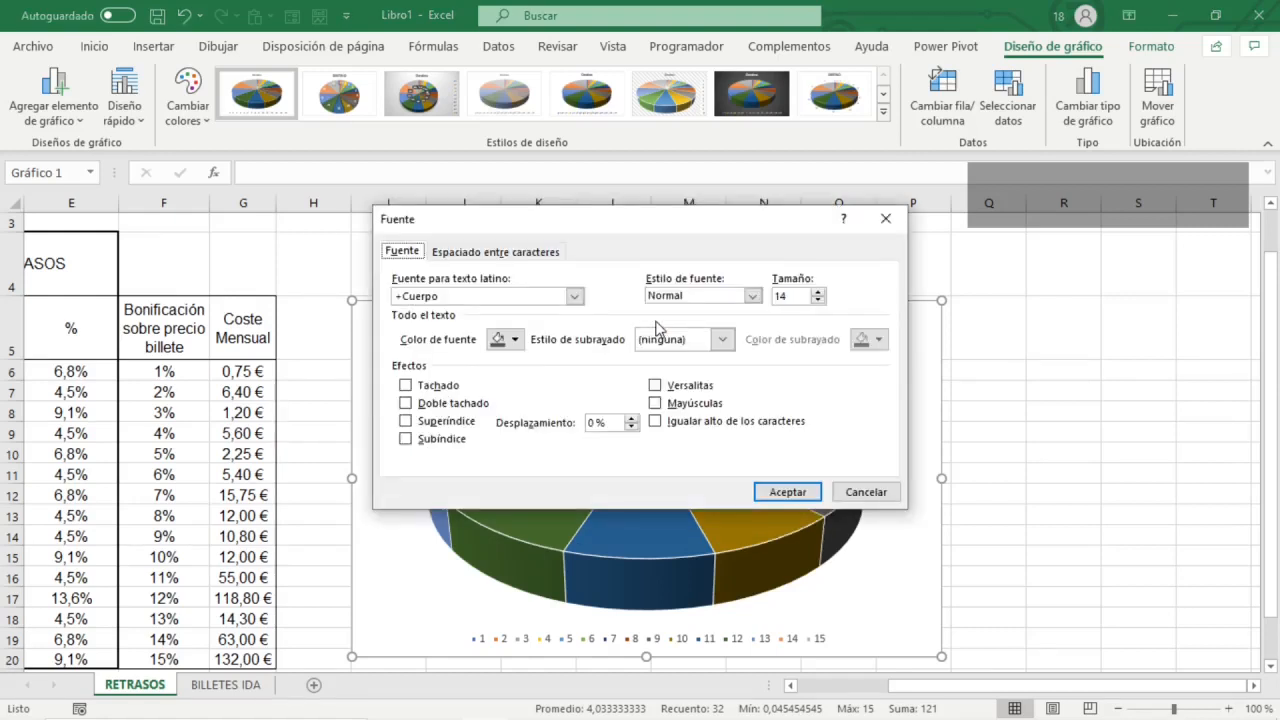
key("Tab")
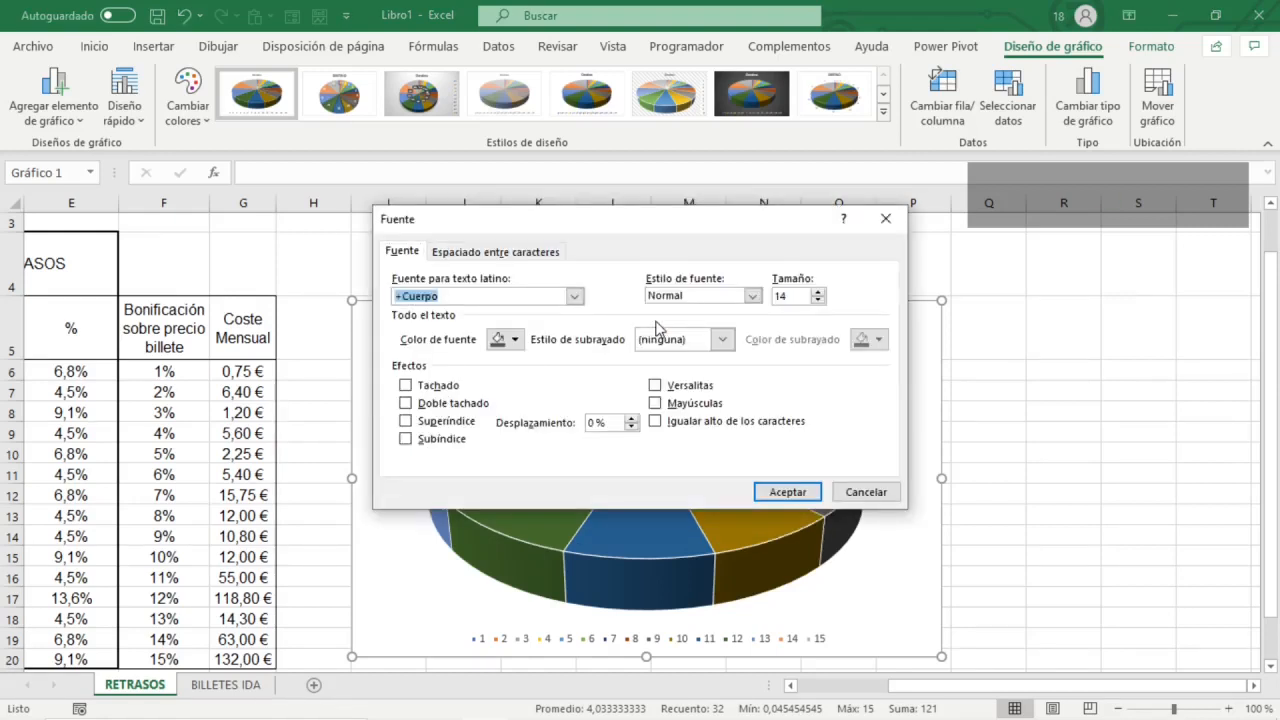
type("Tahoma")
key("Tab")
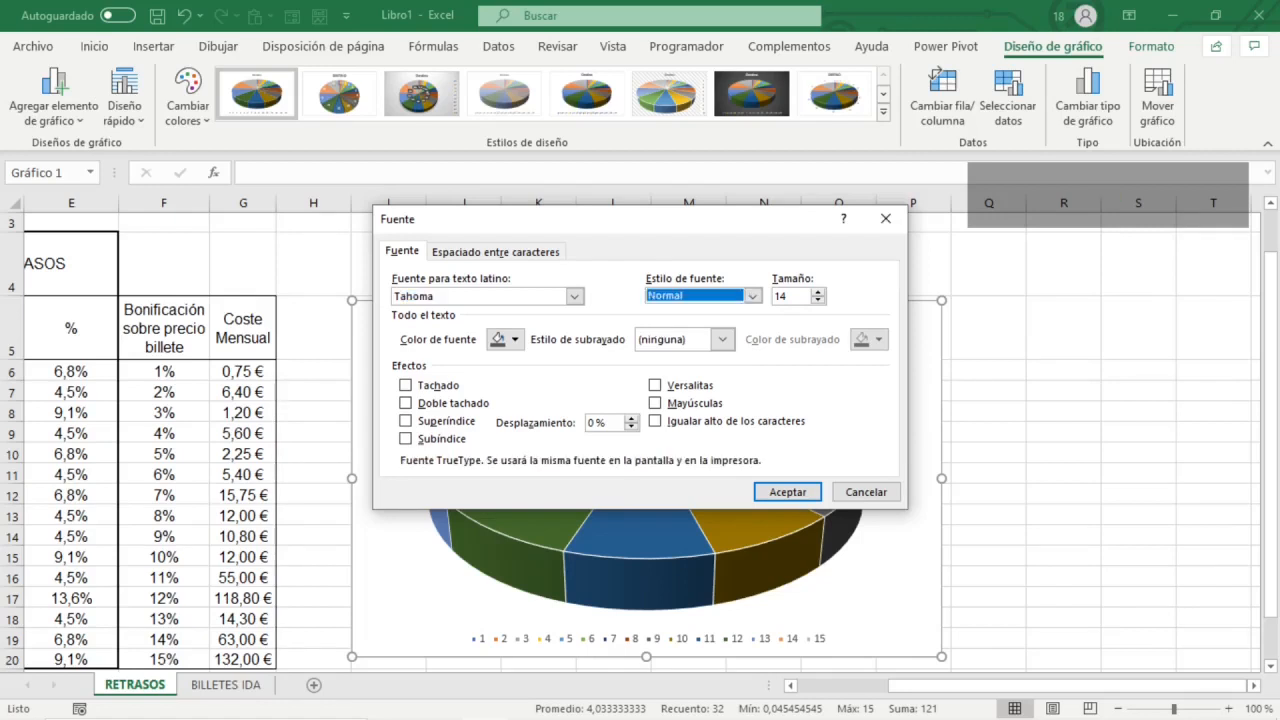
key("n")
key("Tab")
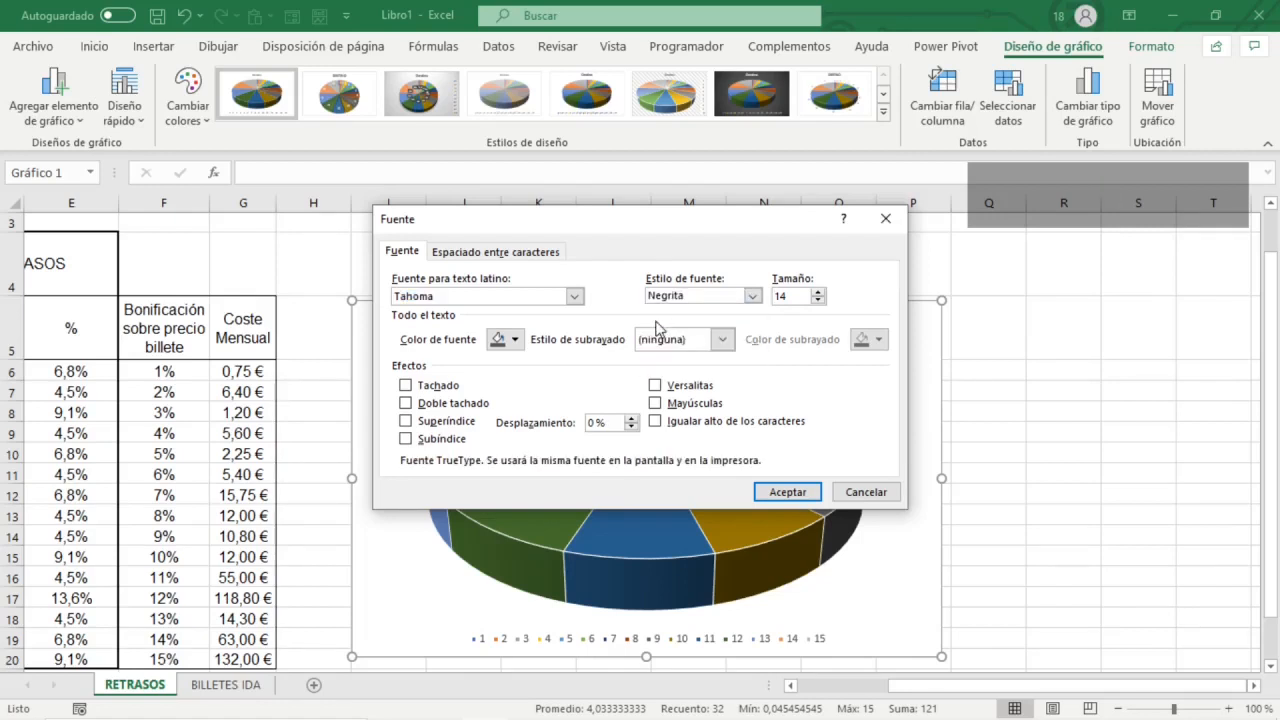
key("shift+Right")
key("shift+Right")
type("15")
key("Return")
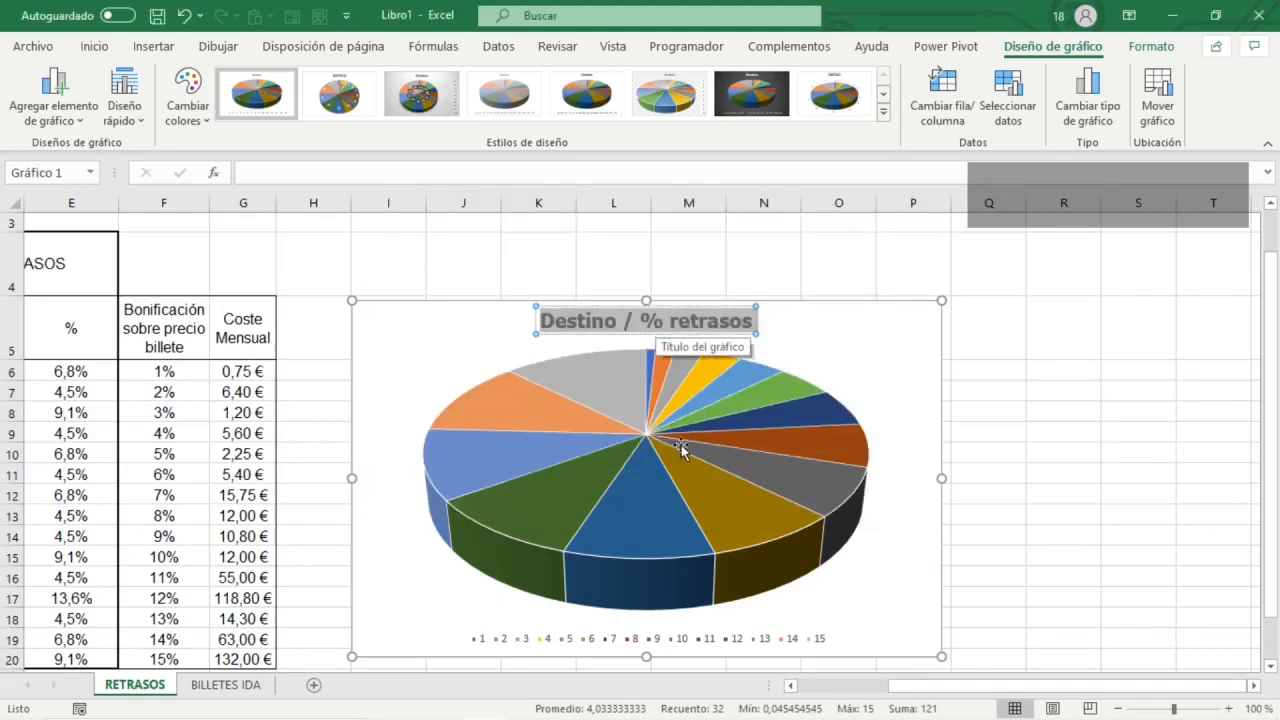
- Delete the legend below the pie chart
left_click(792, 640)
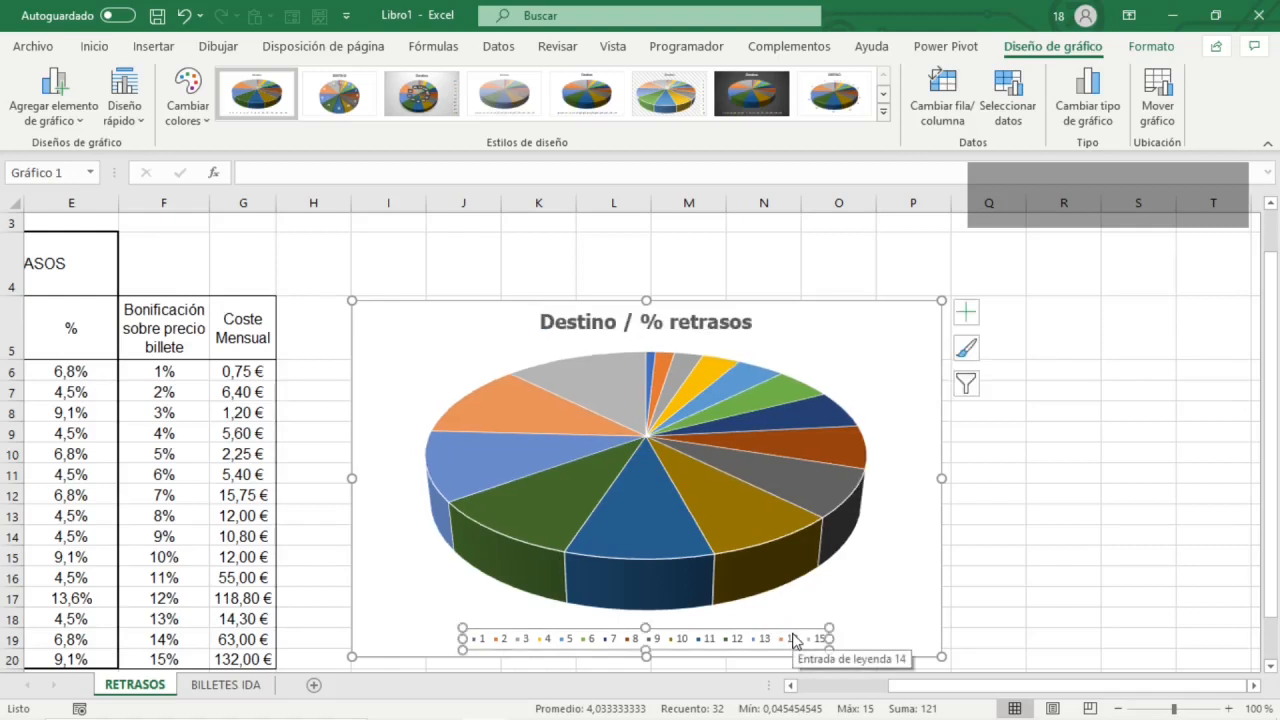
key("Delete")
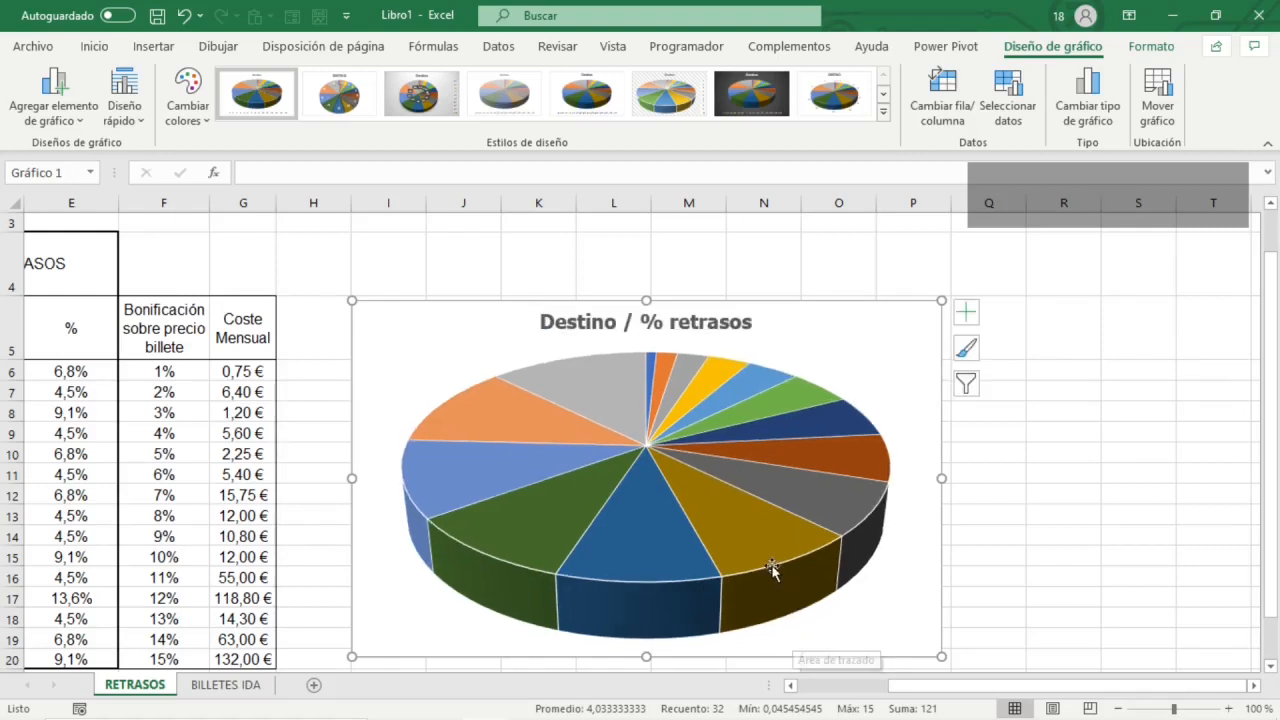
- Give the whole pie series a solid fill in a medium gray theme color
left_click(611, 390)
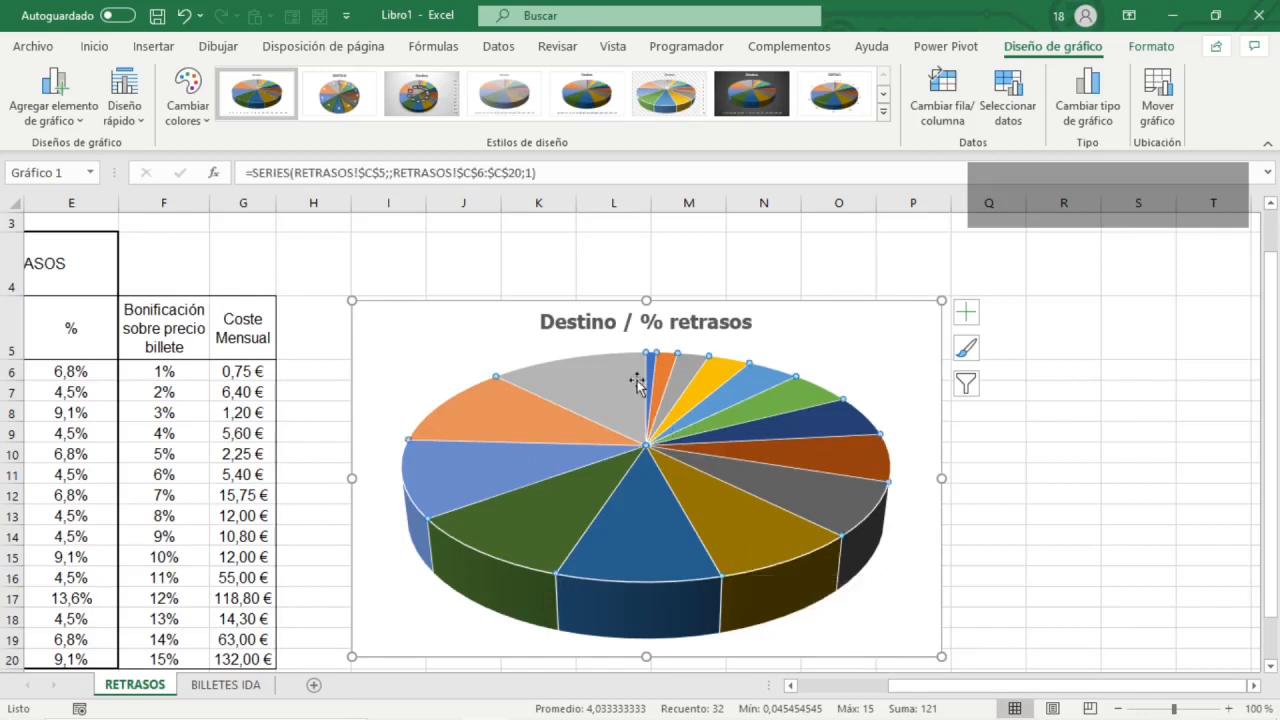
double_click(587, 386)
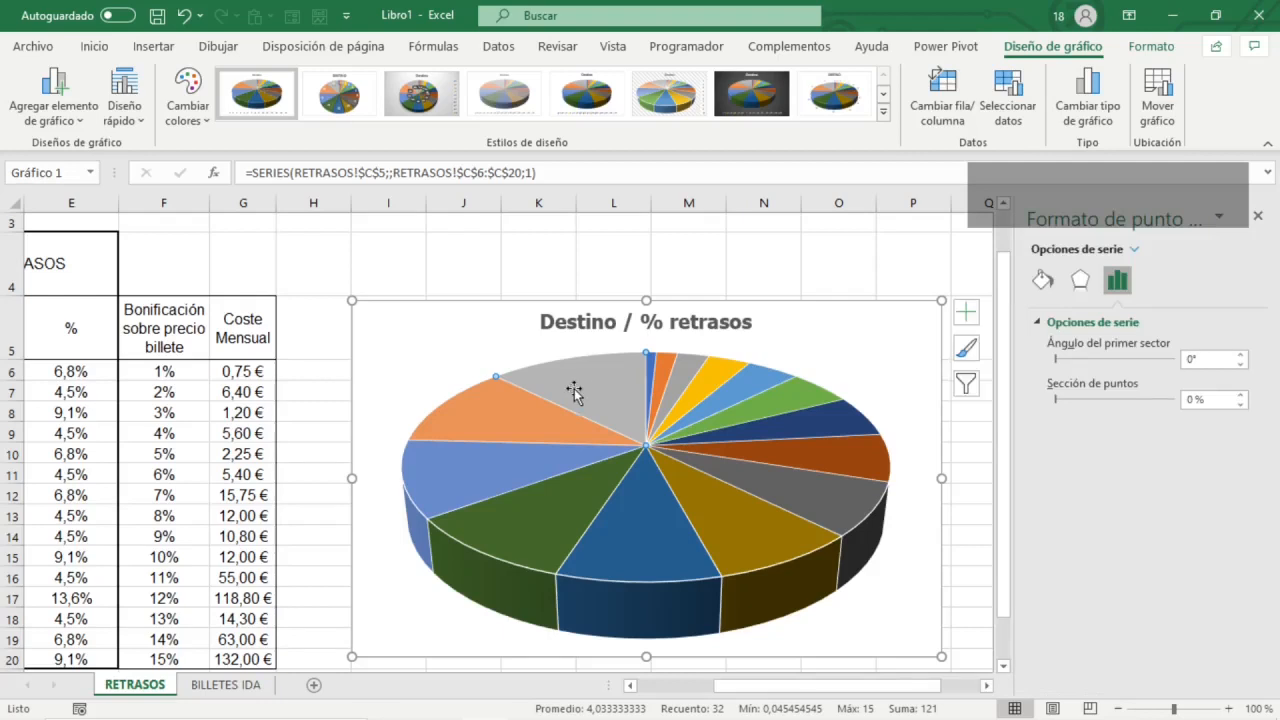
left_click(445, 352)
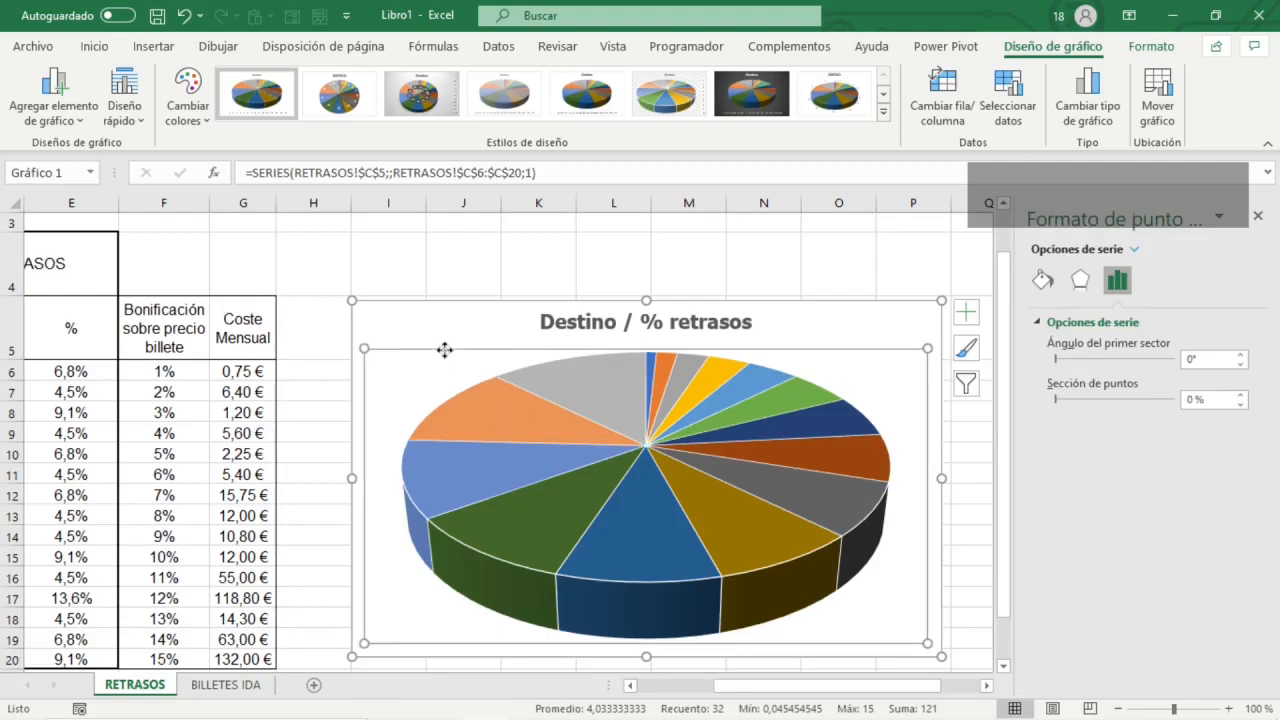
left_click(574, 392)
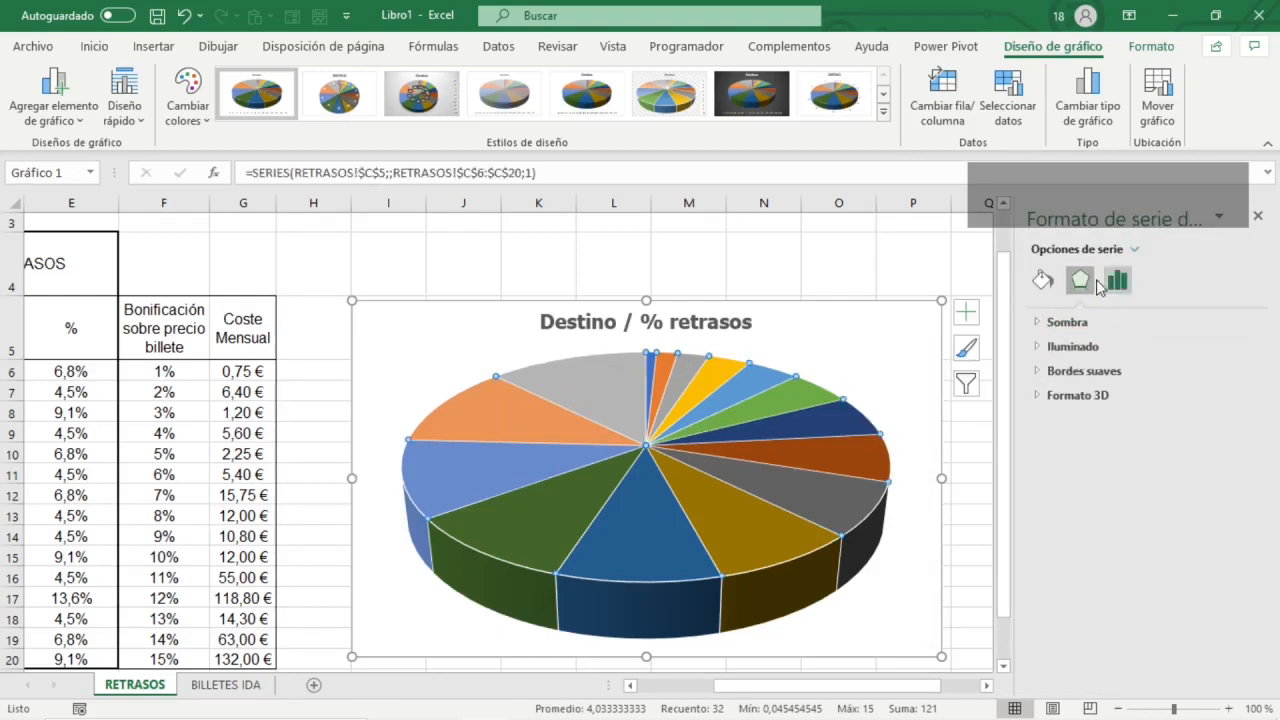
left_click(874, 344)
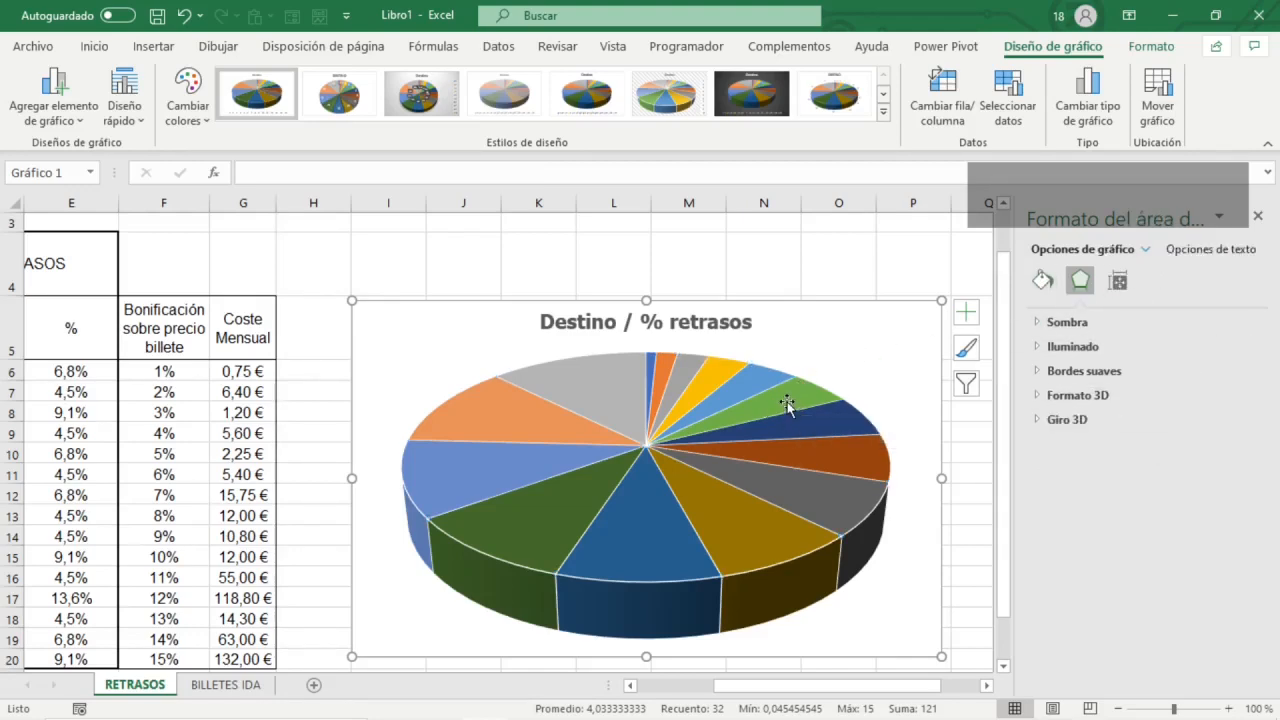
left_click(855, 350)
left_click(803, 396)
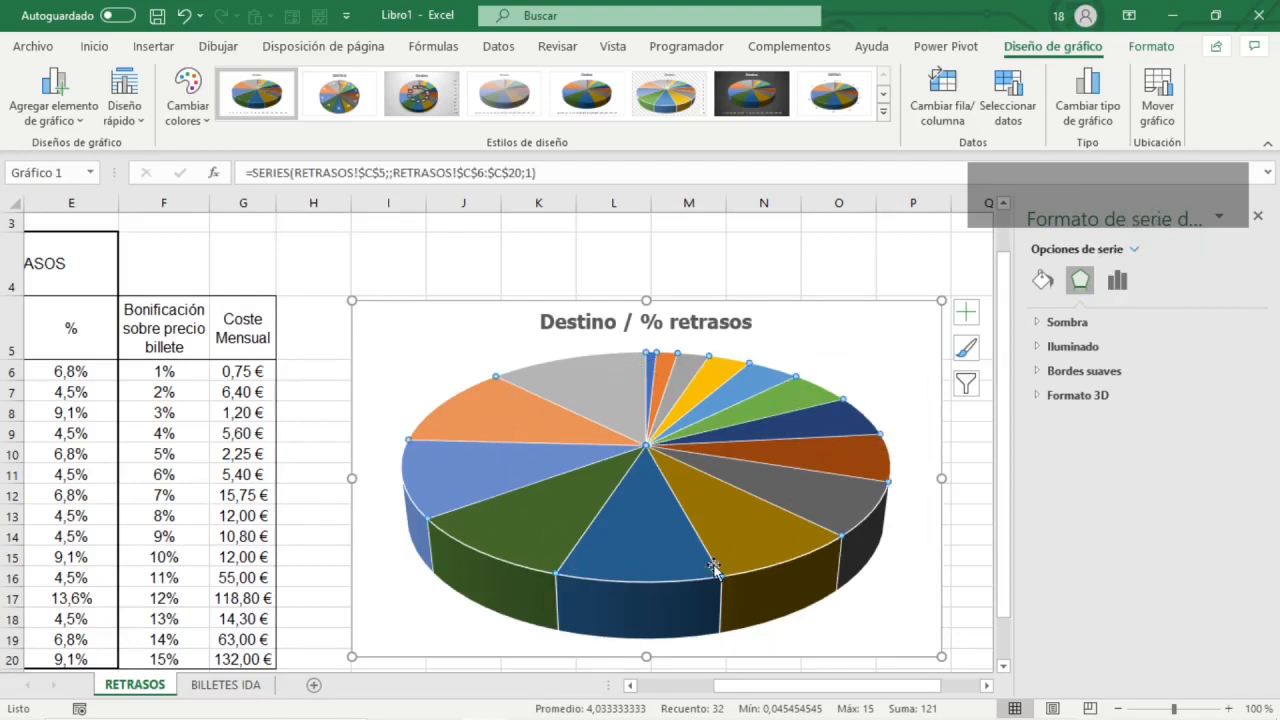
left_click(1042, 282)
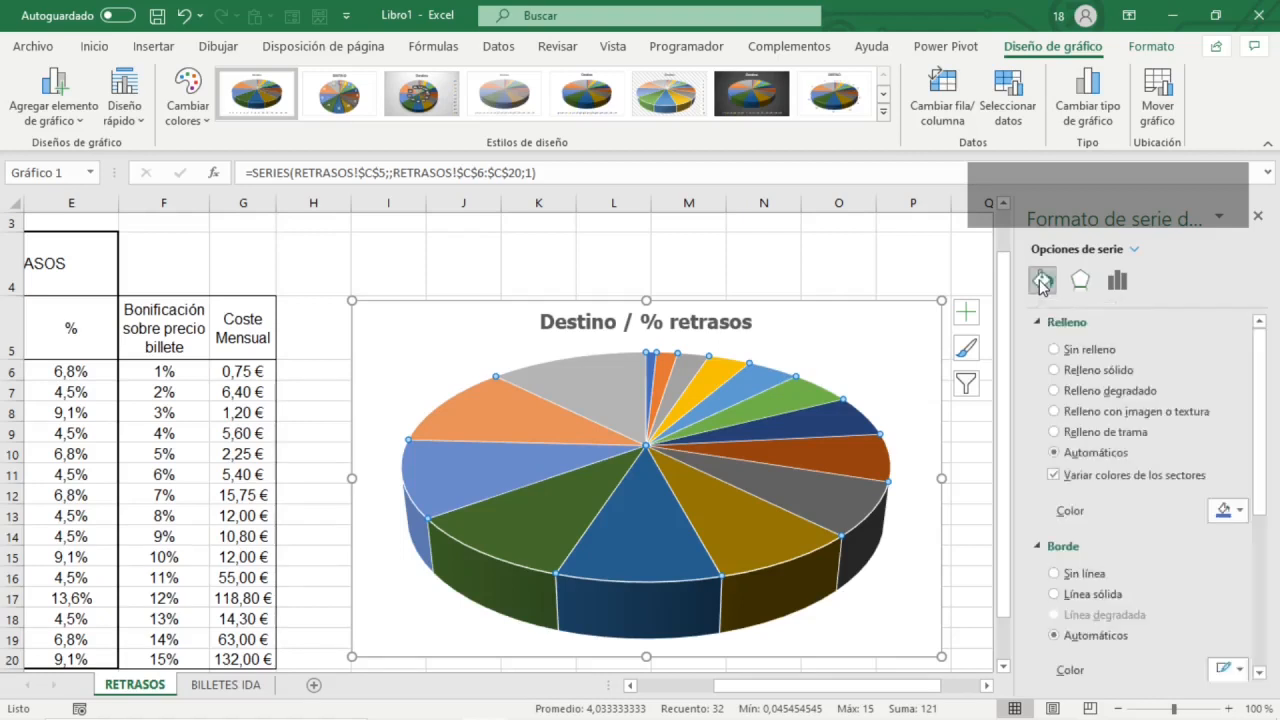
left_click(1058, 372)
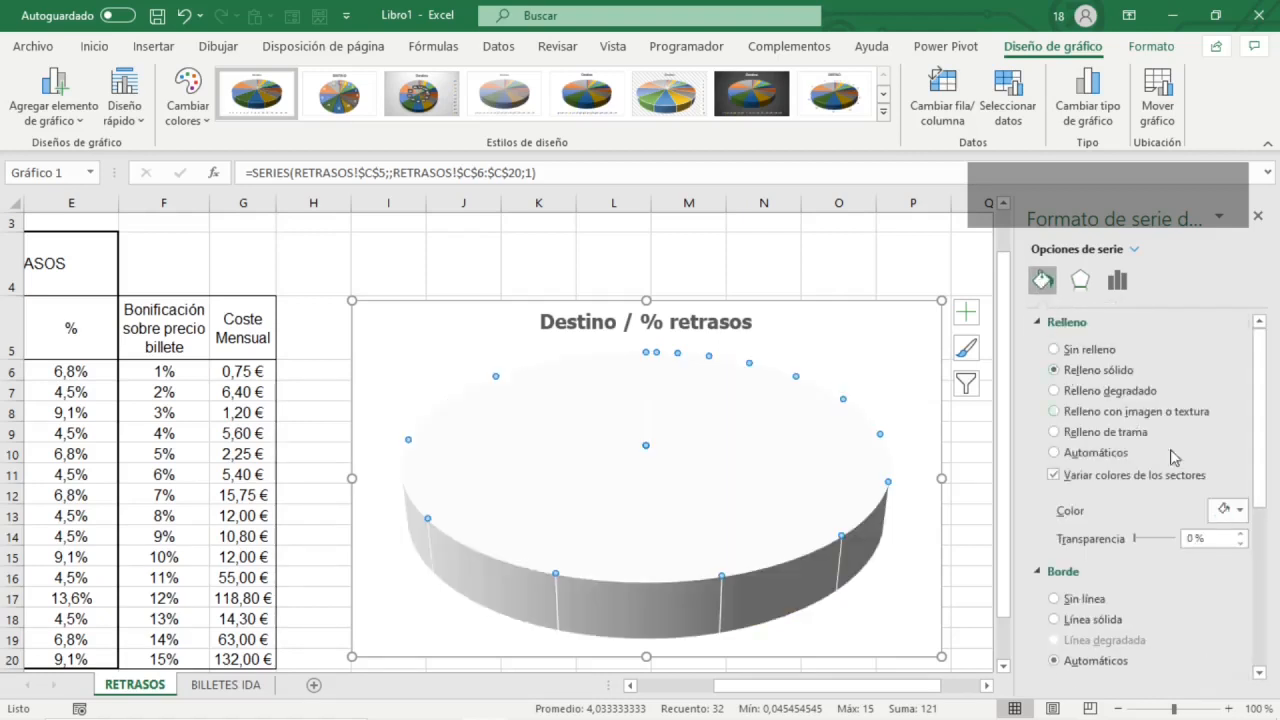
left_click(1241, 511)
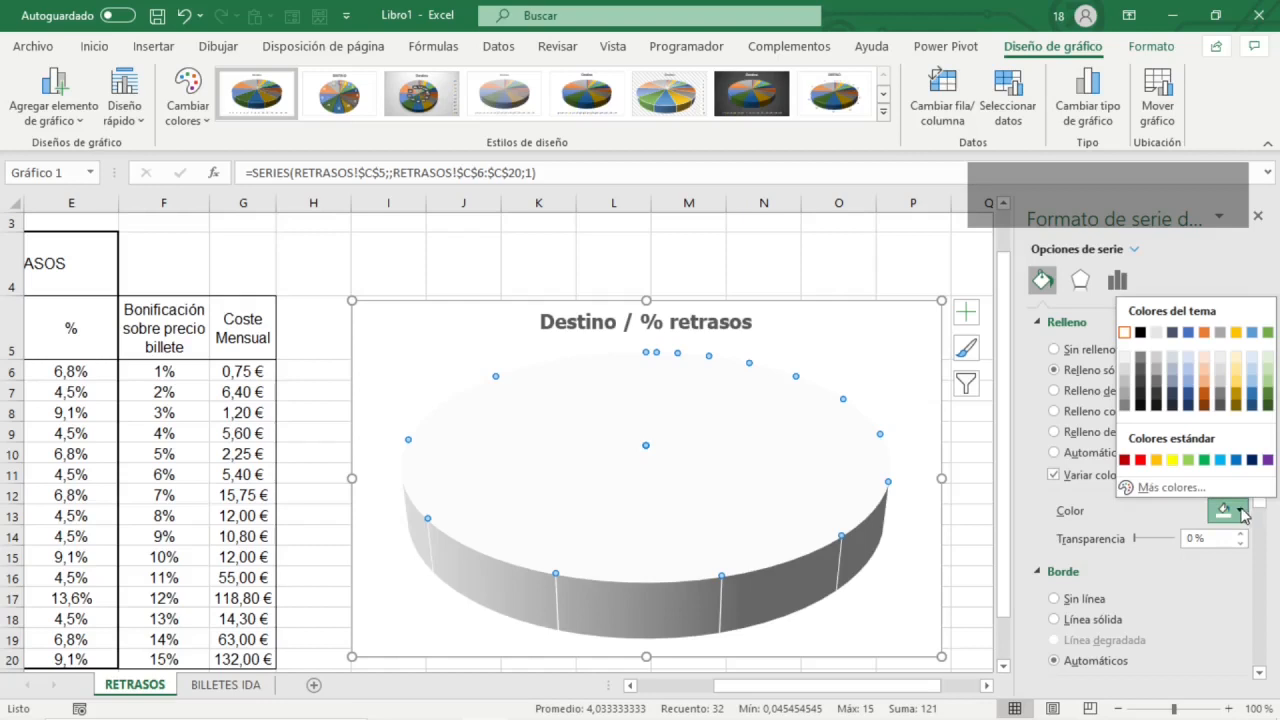
left_click(1159, 370)
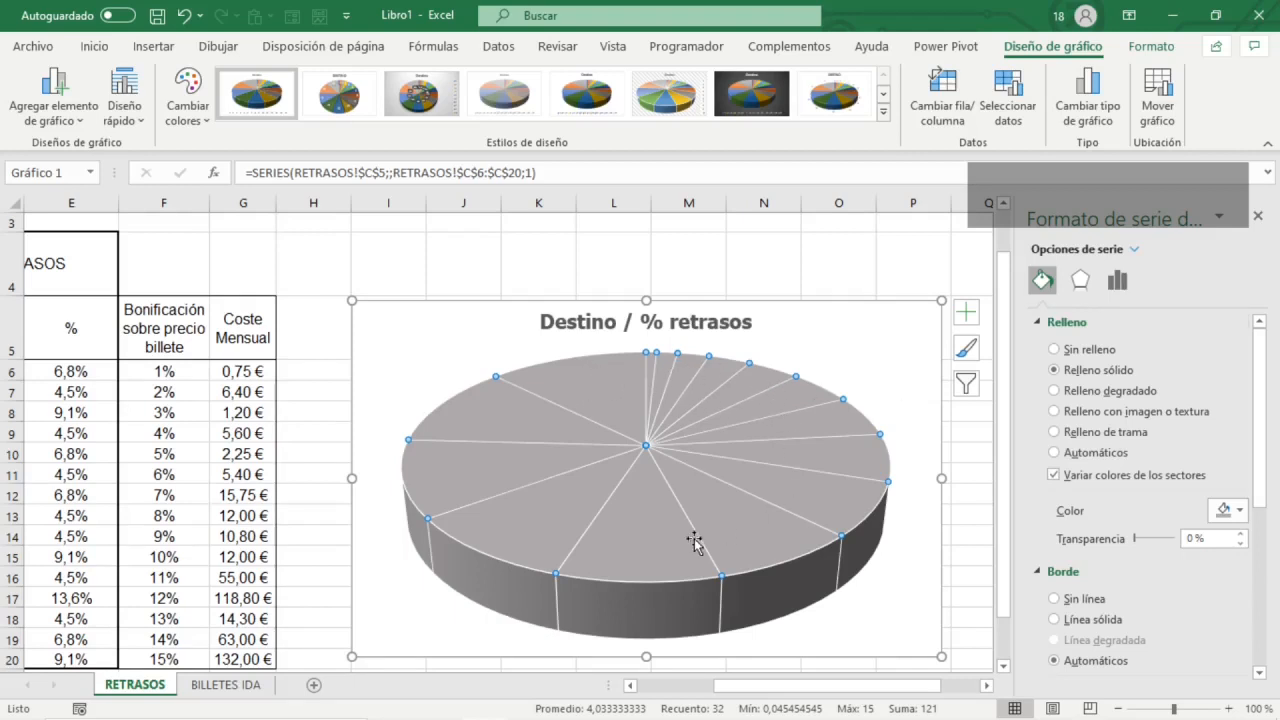
- Set the pie explosion to 30% and the chart's 3D rotation around Y to 45°
left_click(1118, 281)
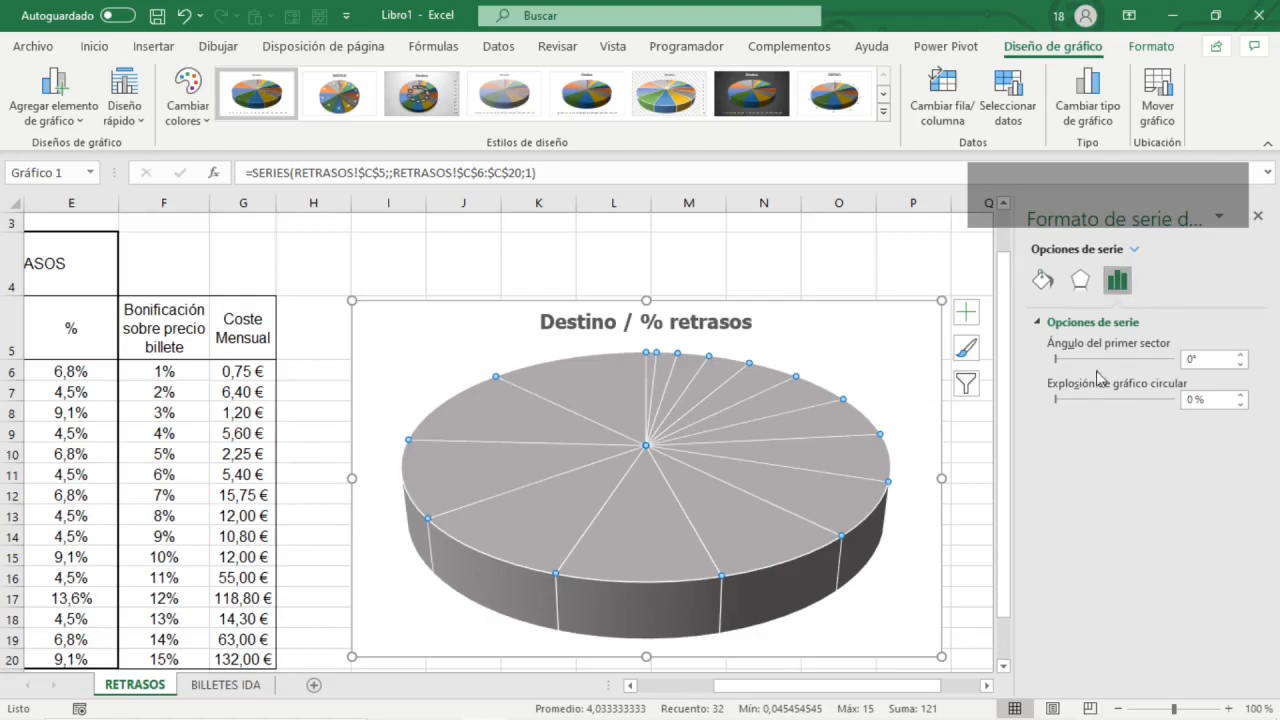
mouse_move(1058, 399)
left_mouse_down()
mouse_move(1085, 399)
mouse_move(1064, 405)
left_mouse_up()
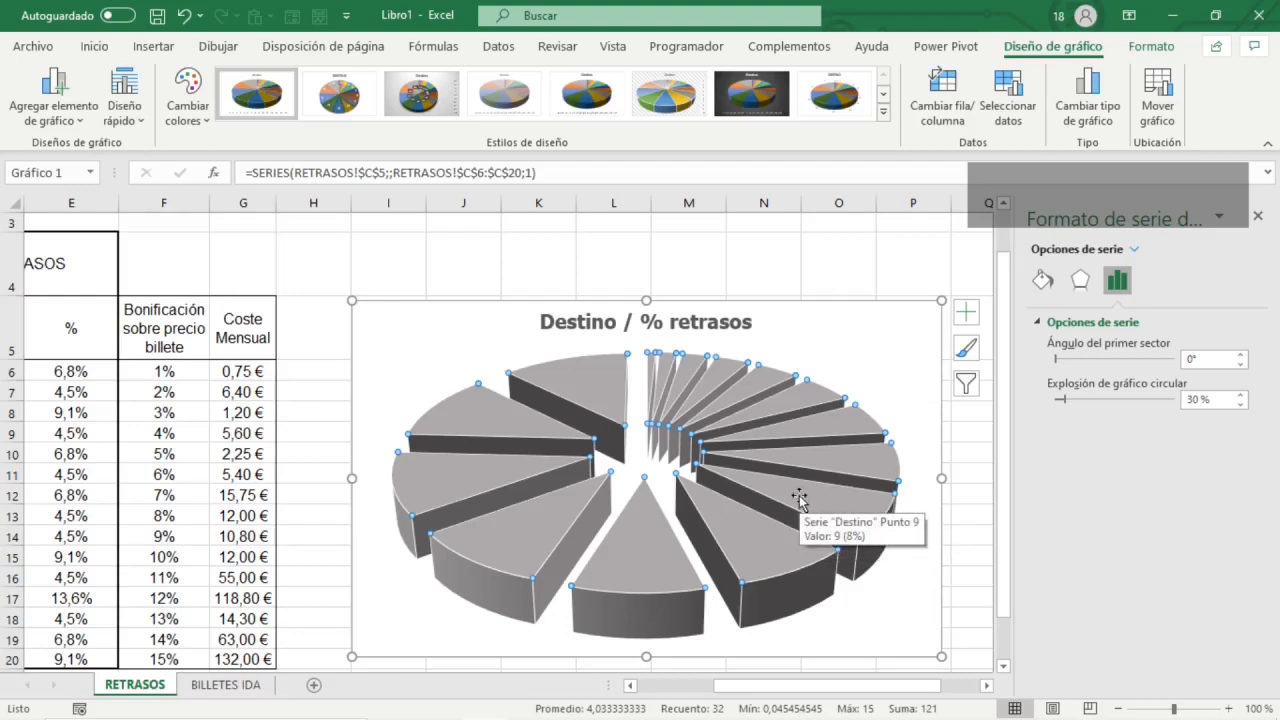
right_click(800, 498)
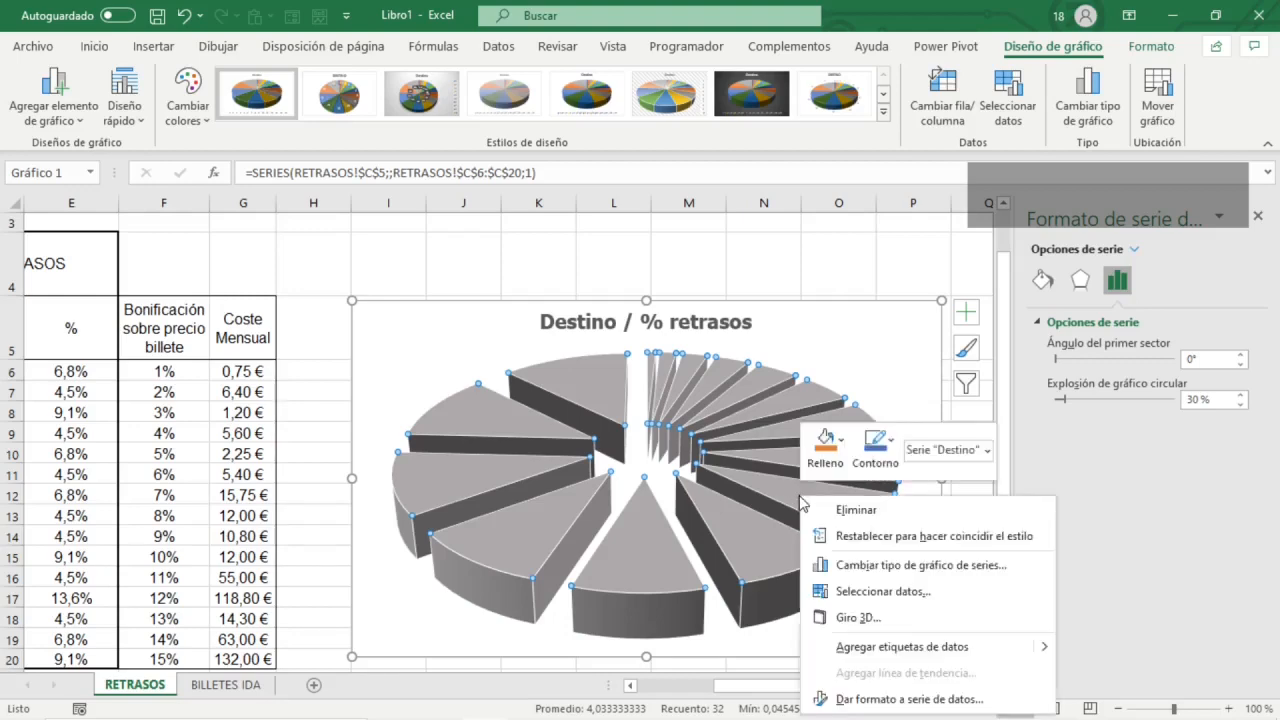
left_click(858, 617)
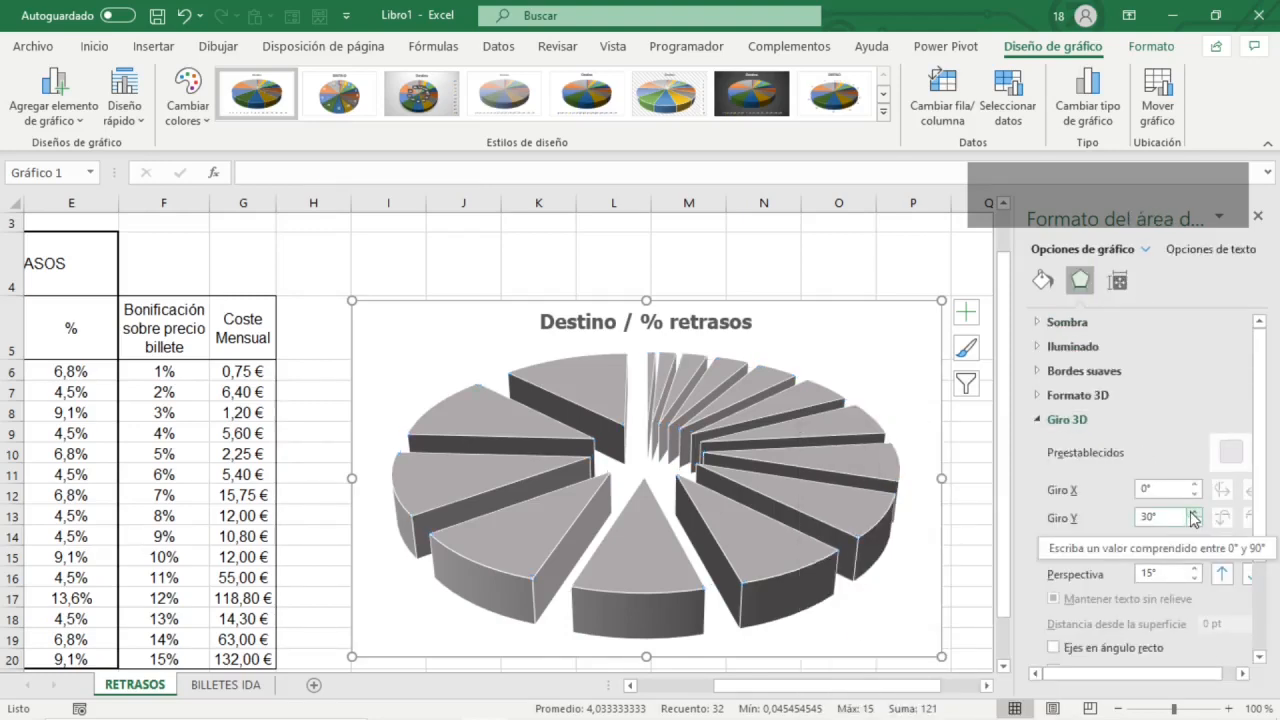
left_click(1194, 512)
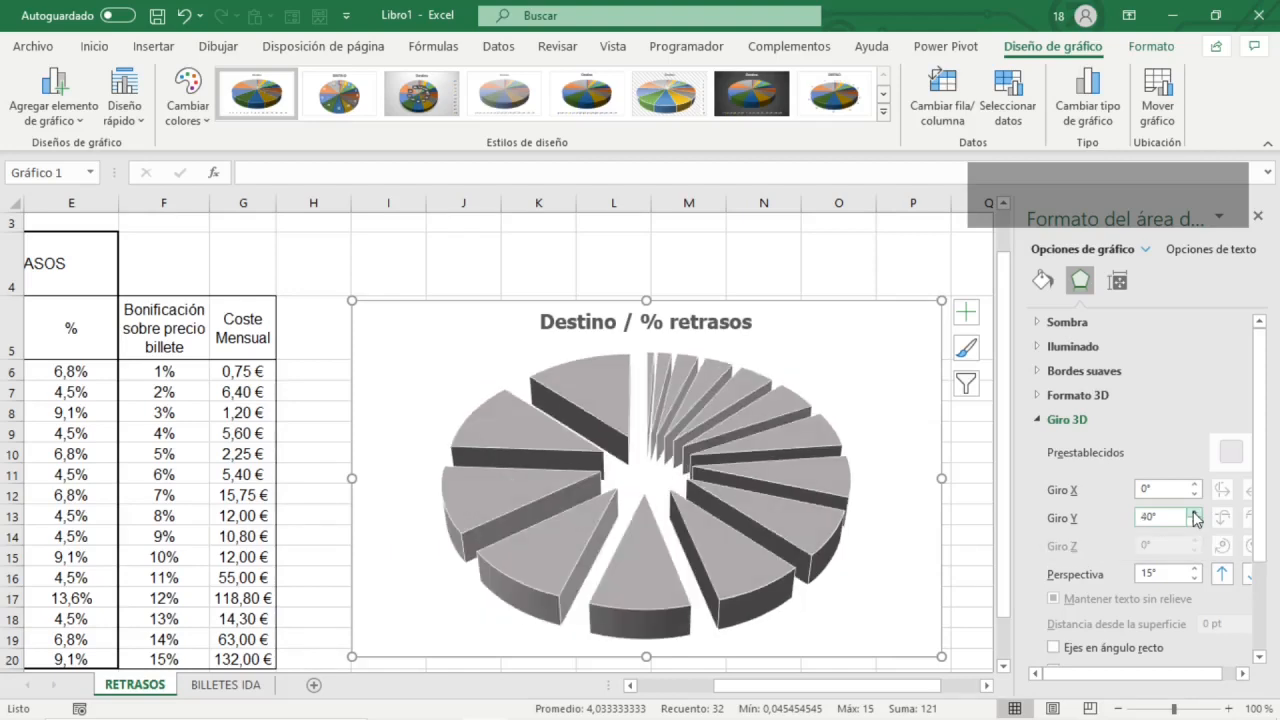
left_click(1194, 512)
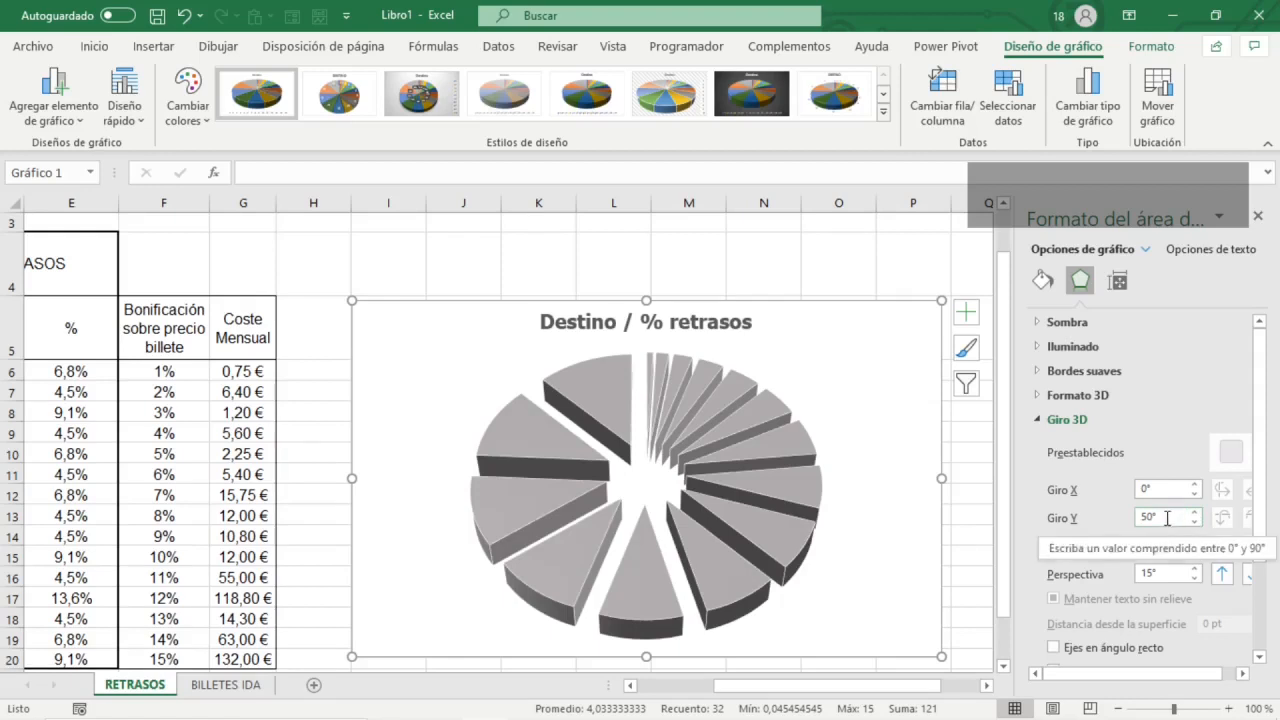
double_click(1166, 518)
type("45")
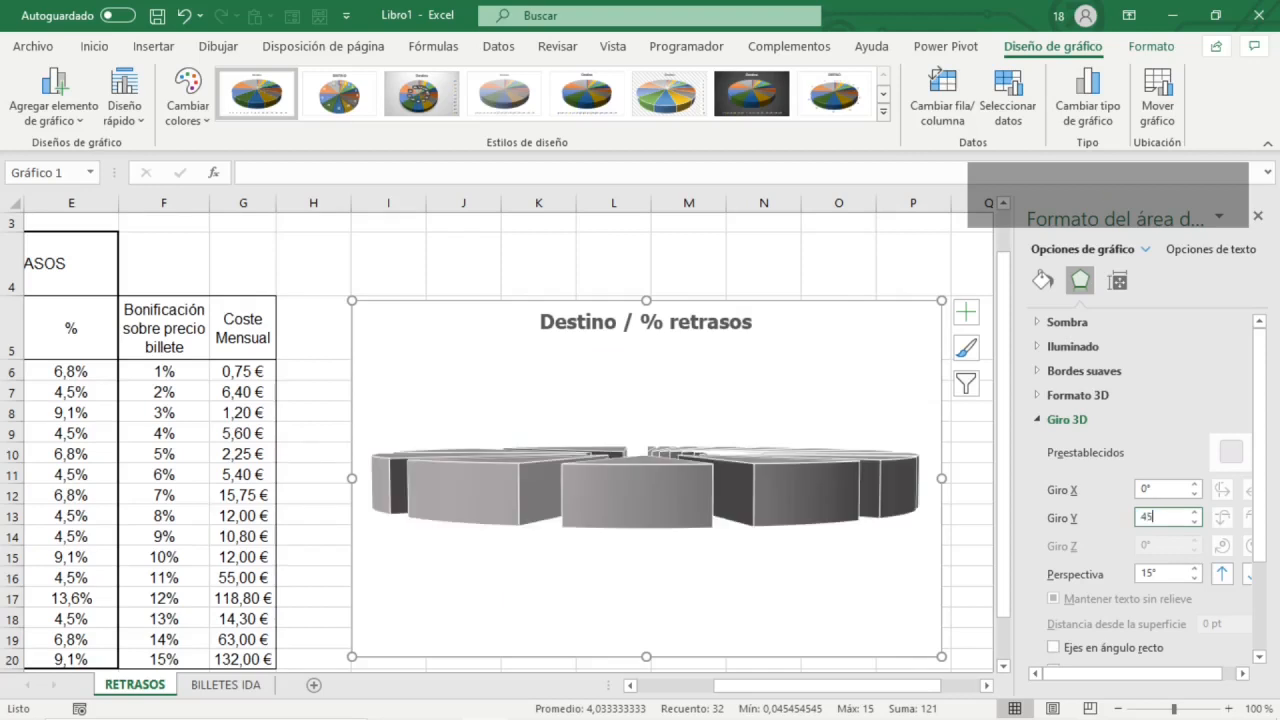
key("Return")
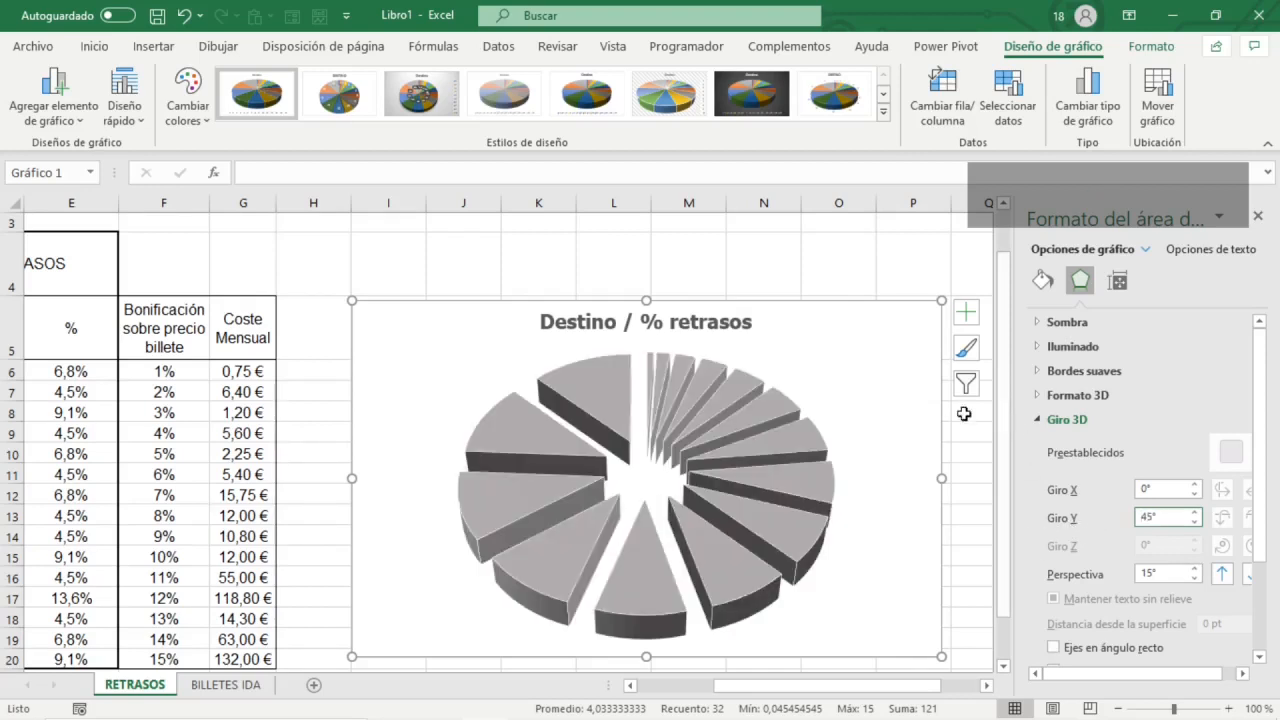
- Add data labels to the pie series, placed at the outside end (Extremo externo)
left_click(836, 414)
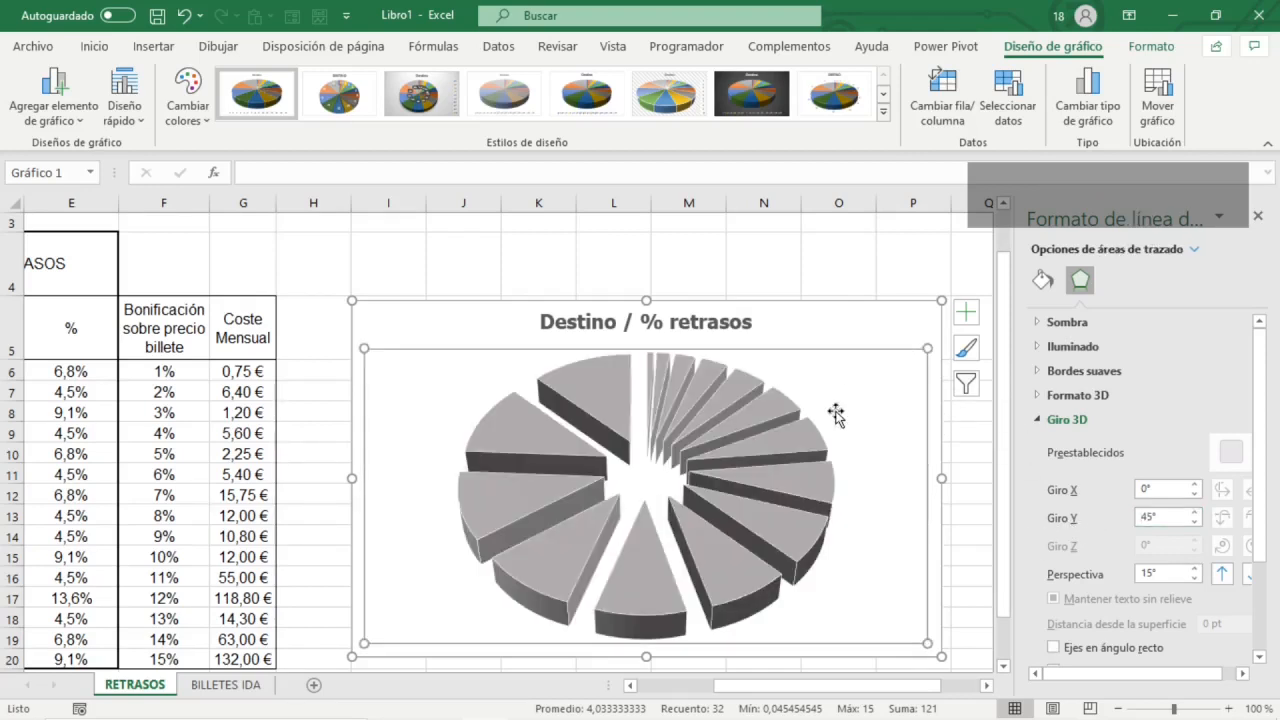
left_click(804, 479)
left_click(859, 391)
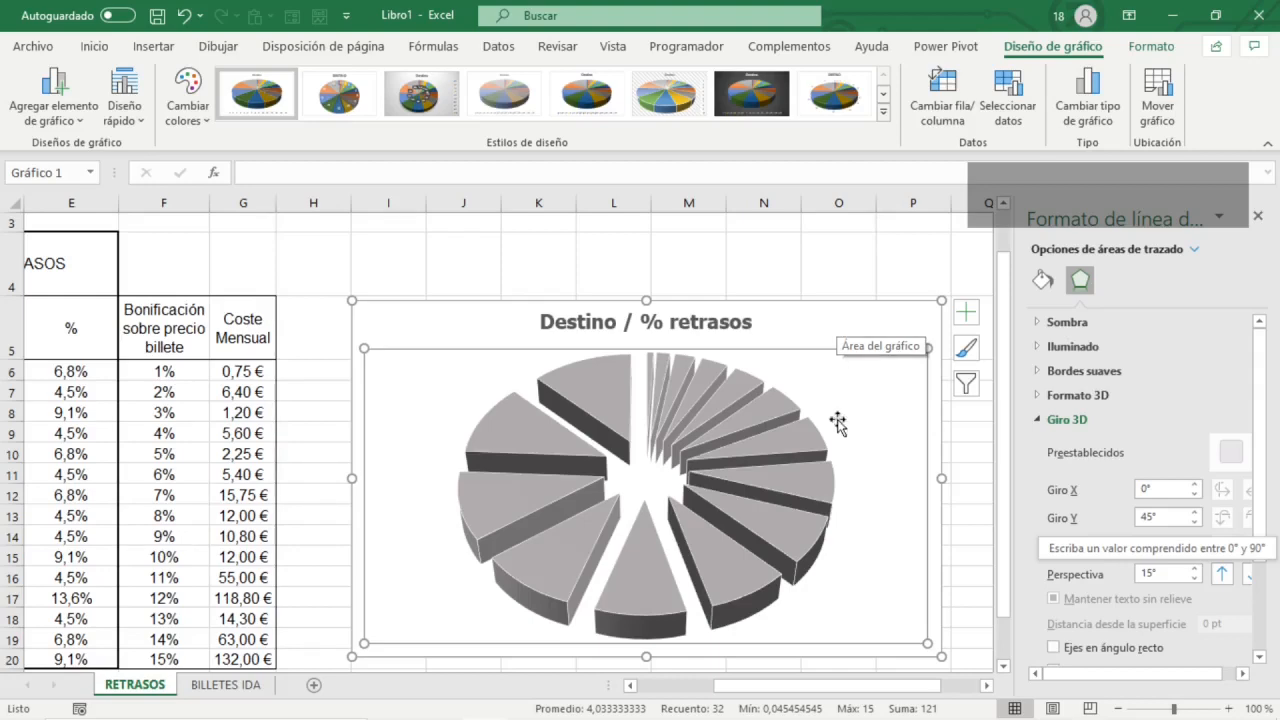
left_click(791, 438)
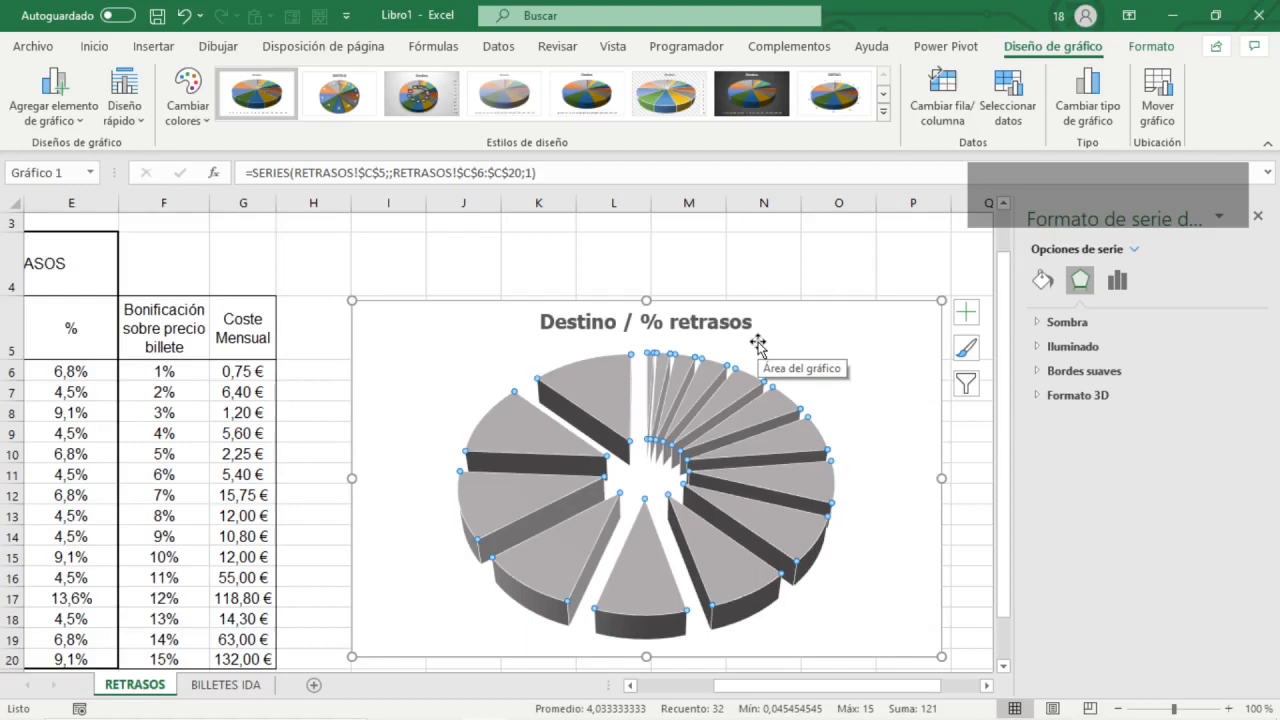
left_click(965, 316)
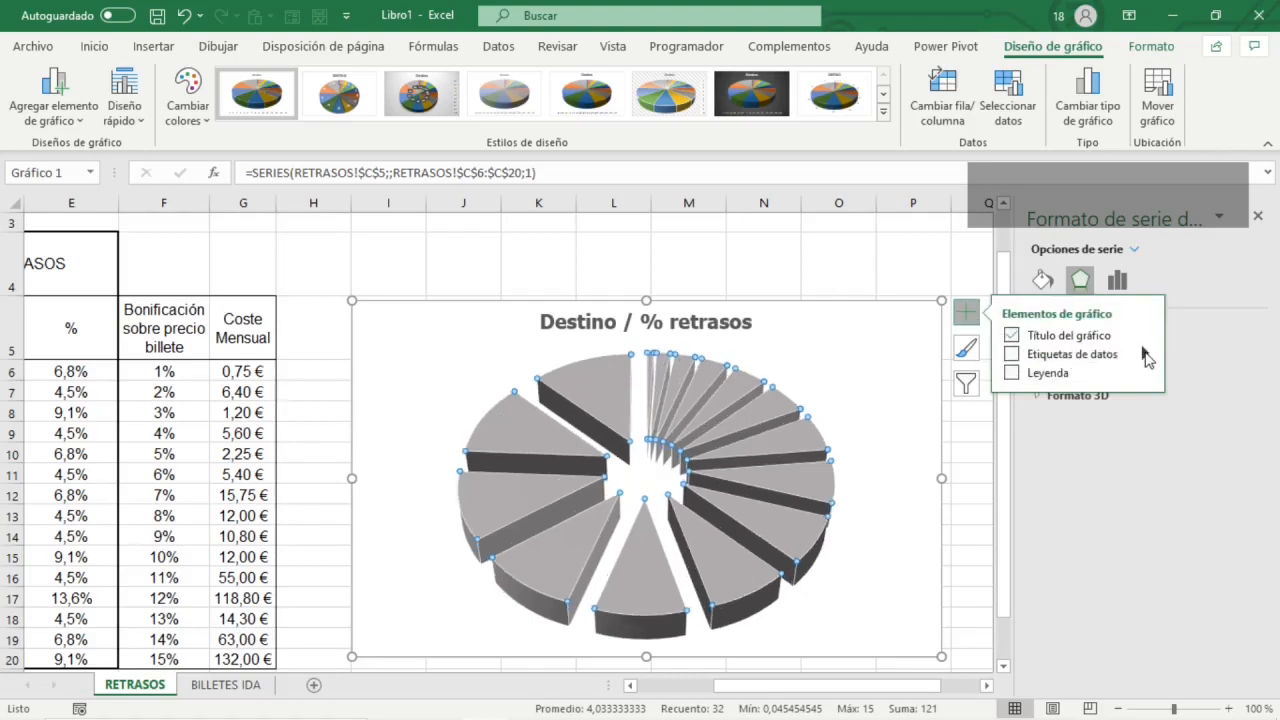
left_click(1146, 355)
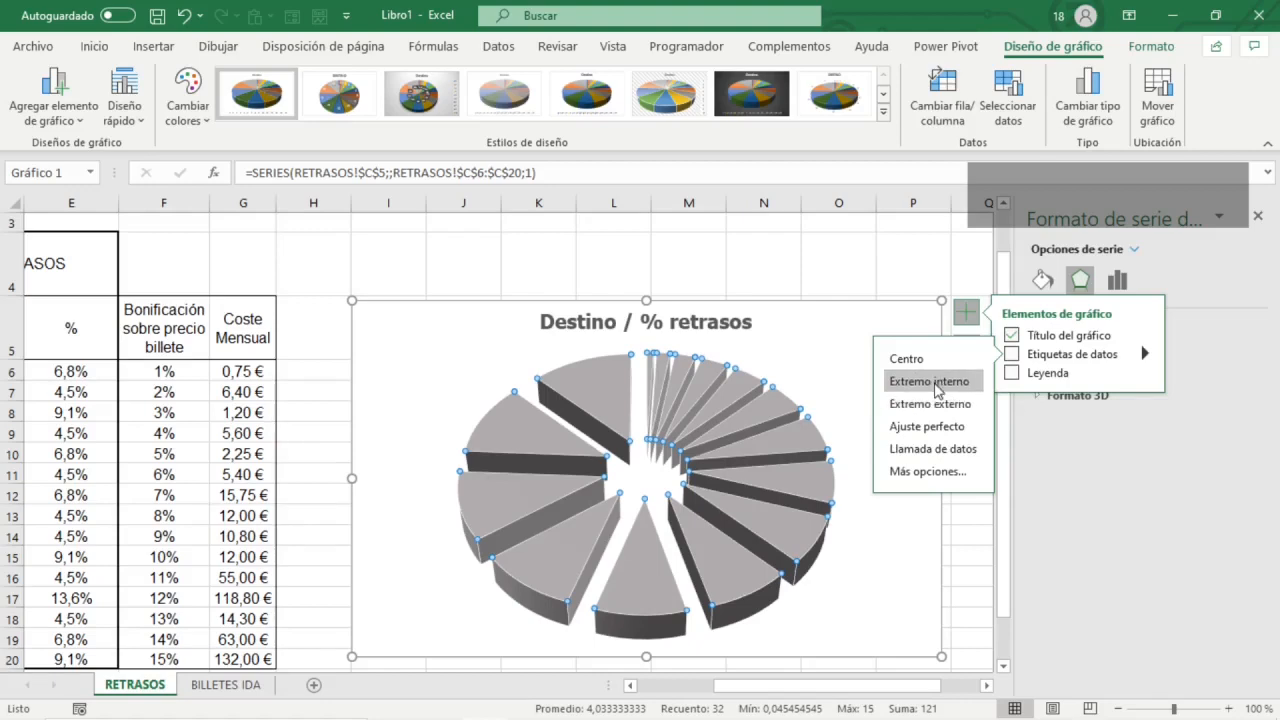
left_click(933, 405)
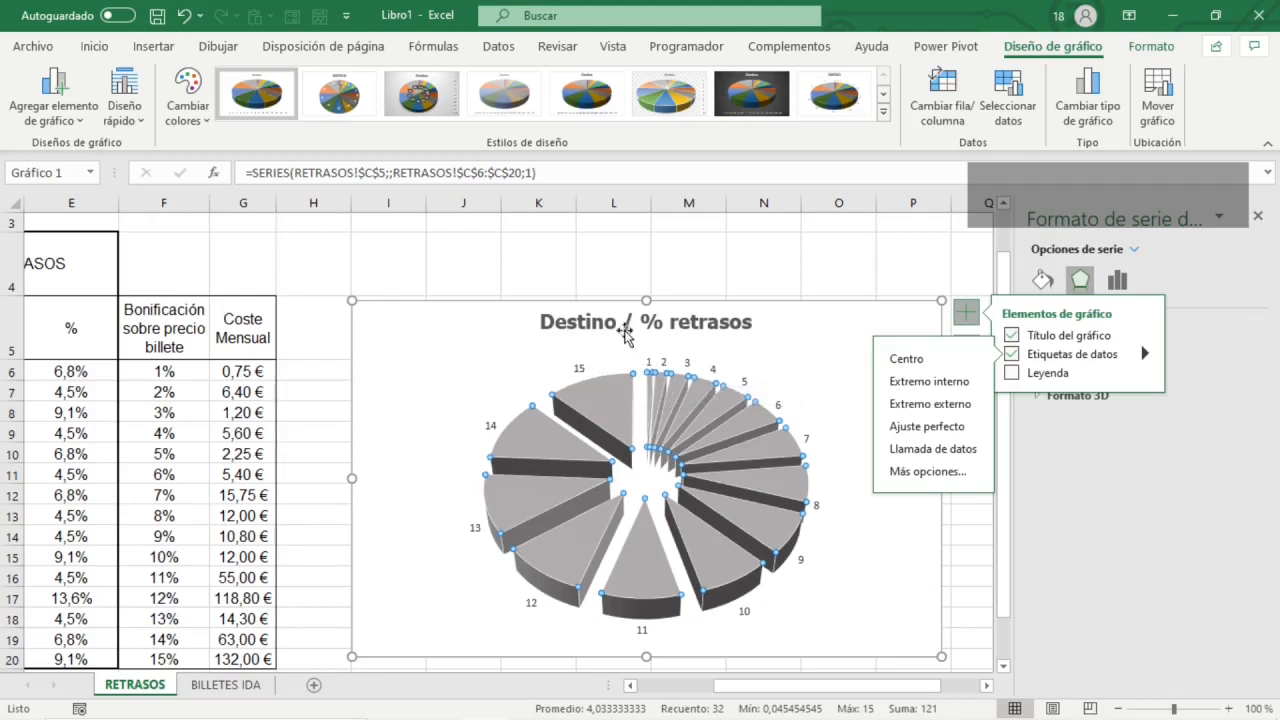
left_click(969, 314)
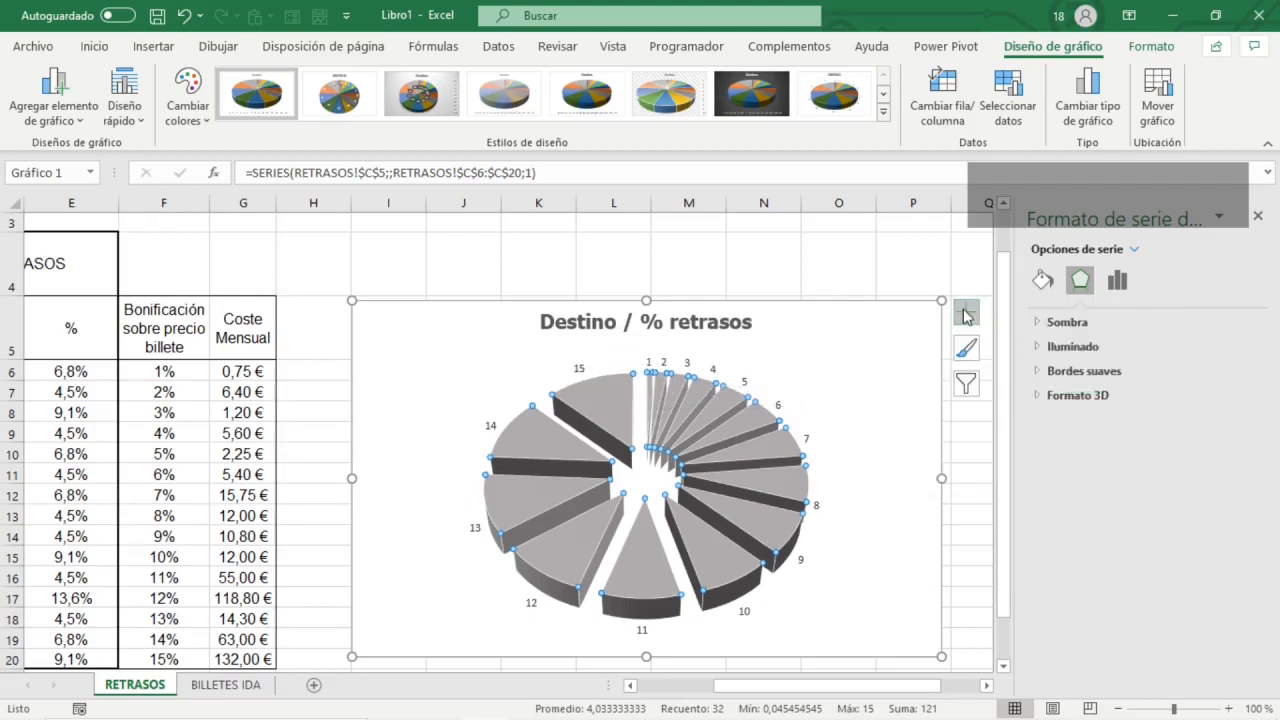
- Select the pie's data labels and open their label content options
left_click(577, 369)
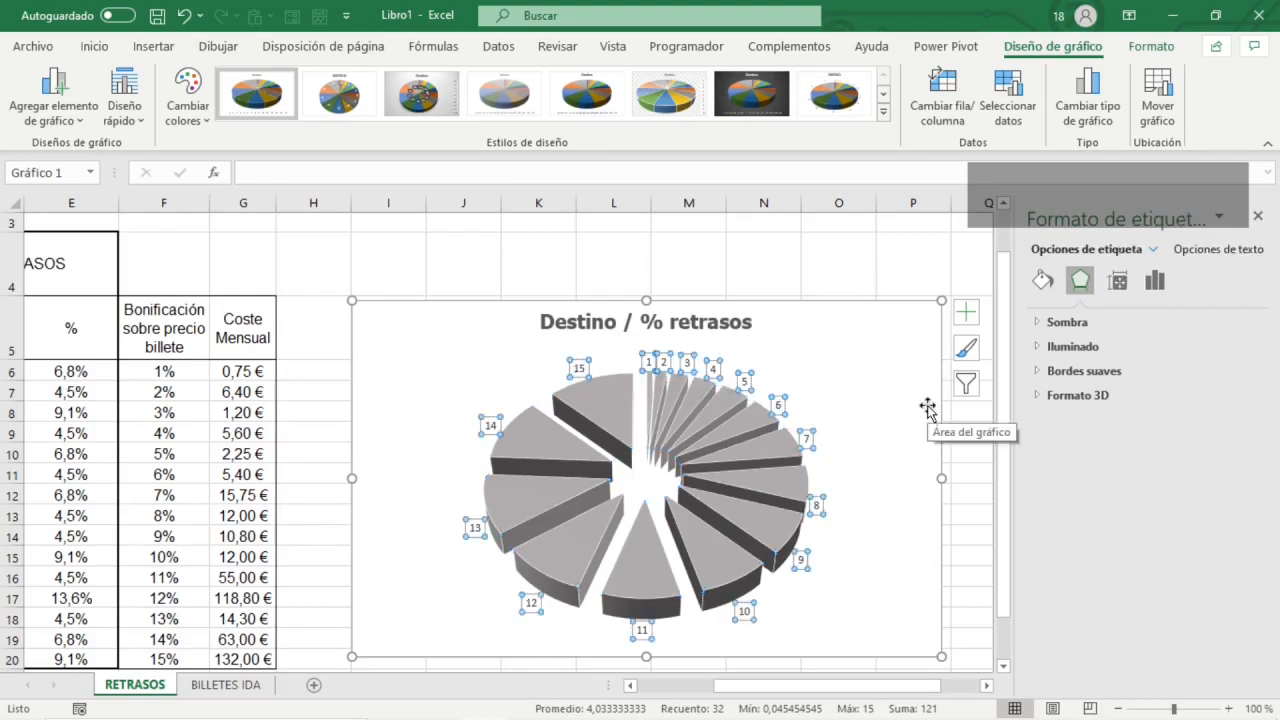
left_click(1155, 283)
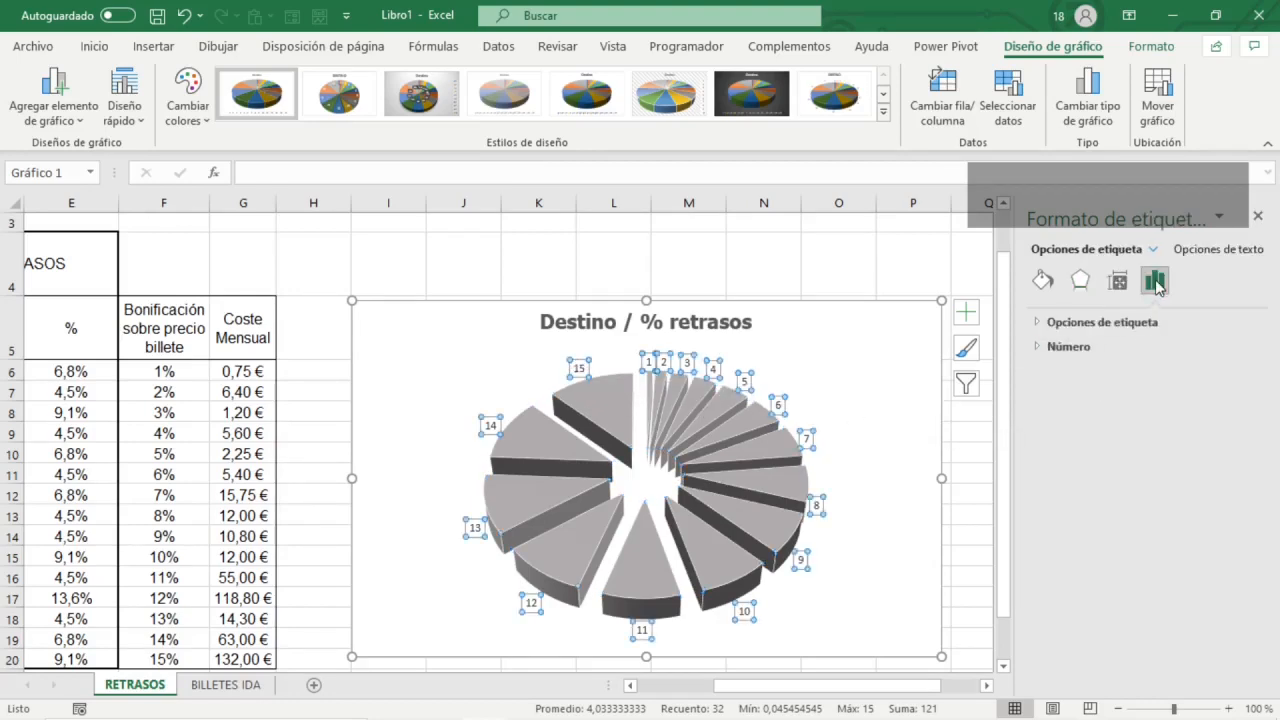
left_click(1040, 322)
left_click(1080, 434)
left_click(1083, 436)
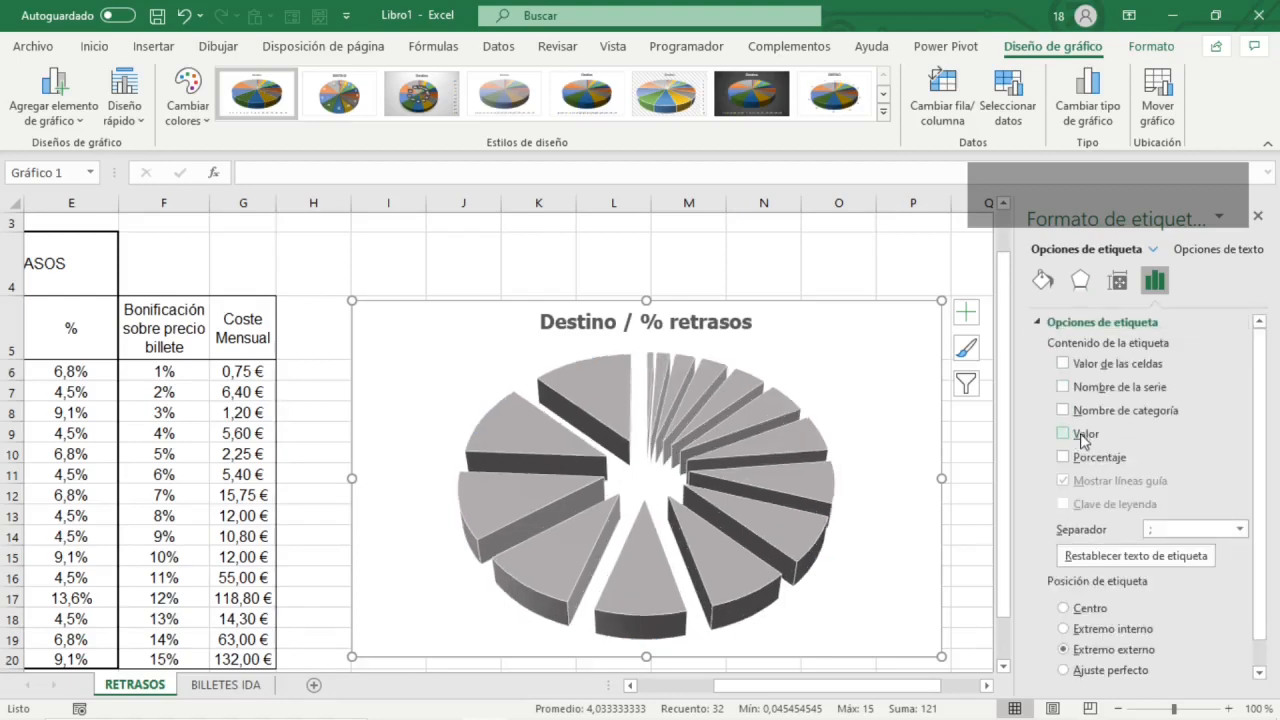
left_click(1083, 436)
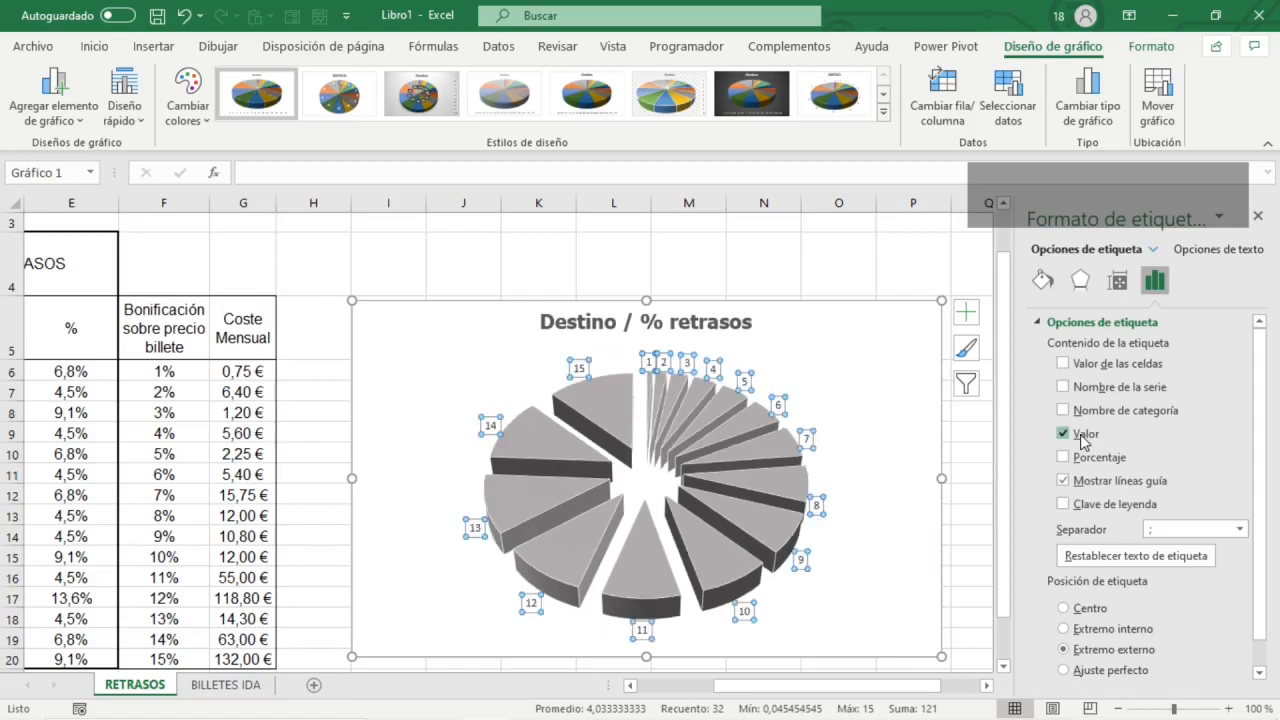
left_click(1082, 436)
left_click(1082, 436)
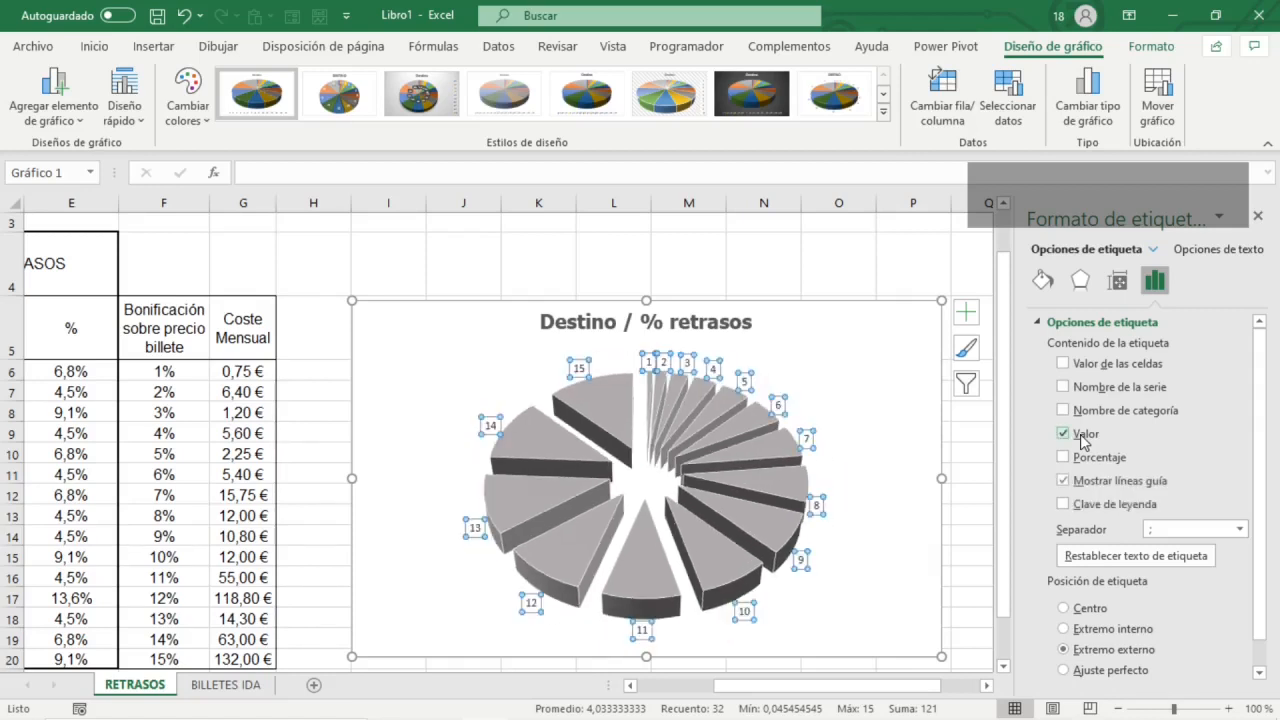
left_click(966, 313)
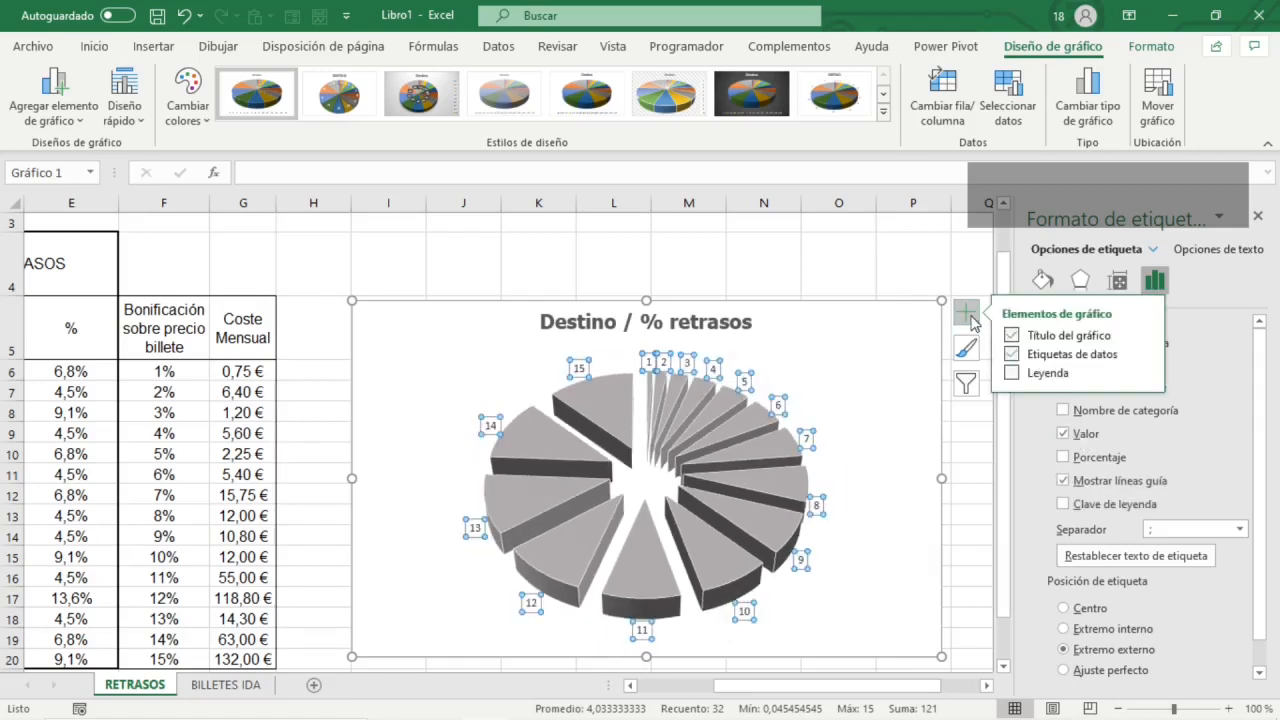
left_click(1146, 356)
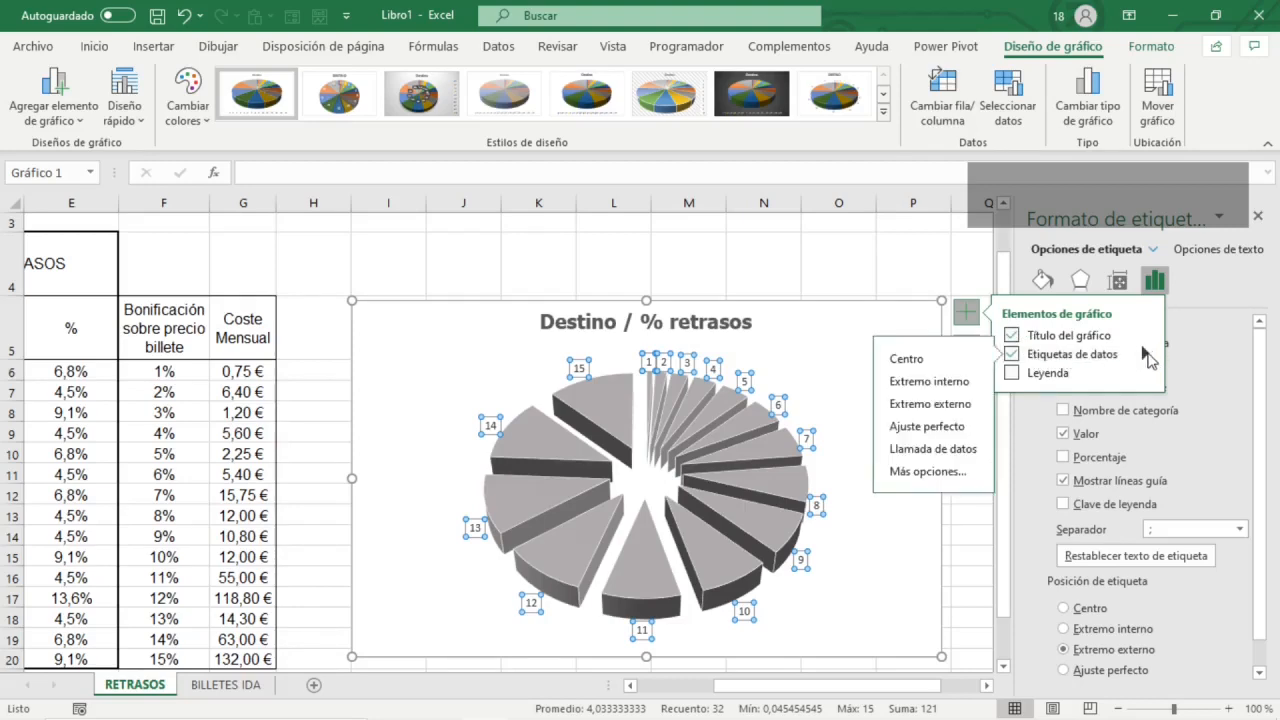
left_click(963, 316)
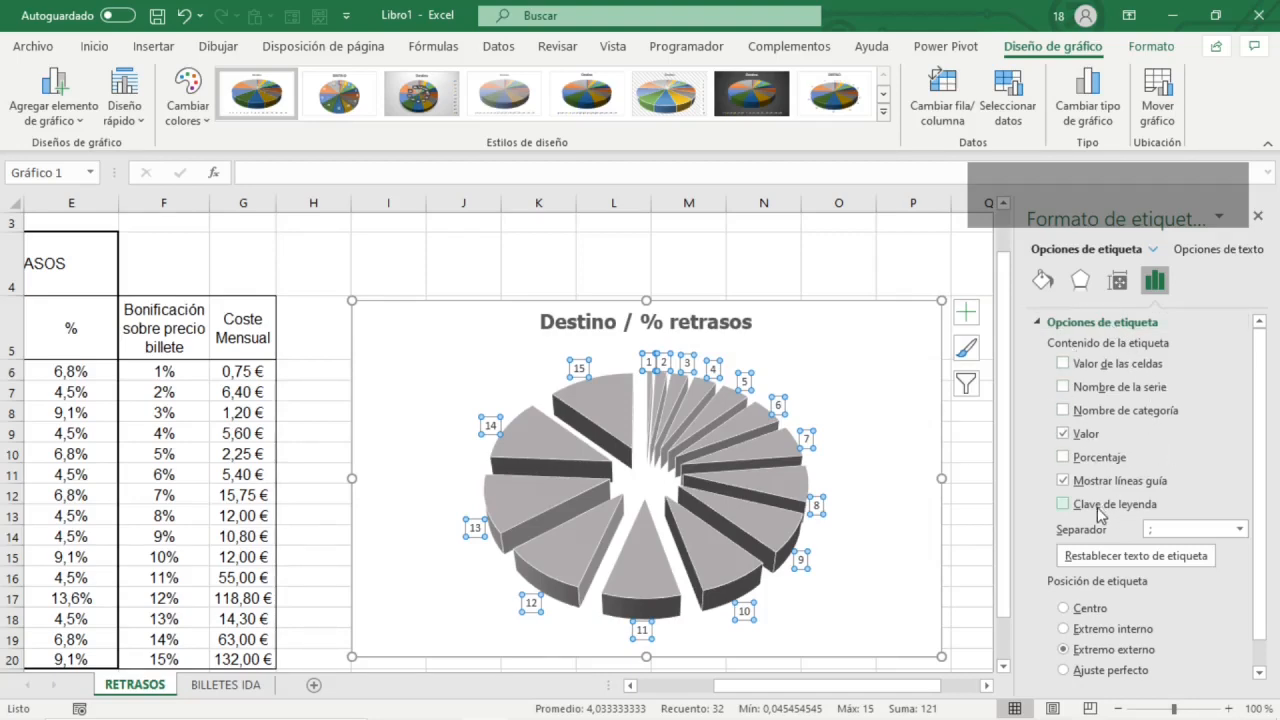
- Try out the series name, category name and percentage as content of the data labels
left_click(1063, 365)
left_click(729, 413)
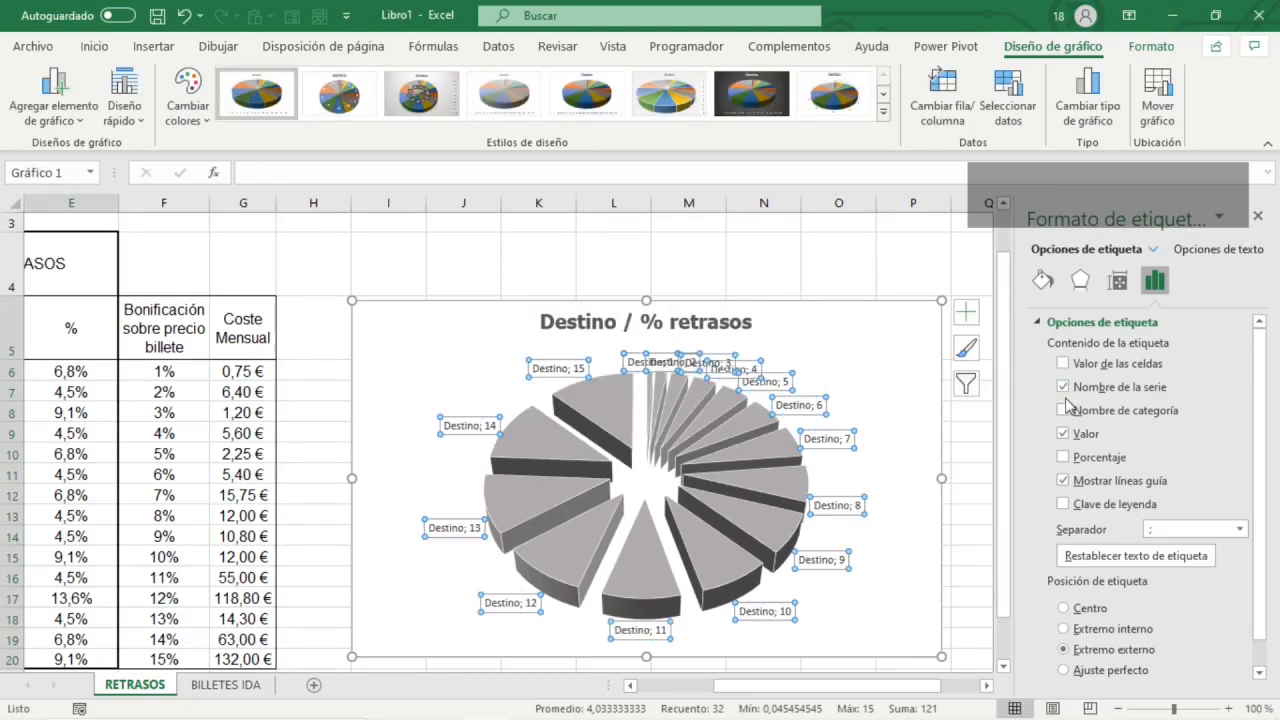
left_click(1063, 388)
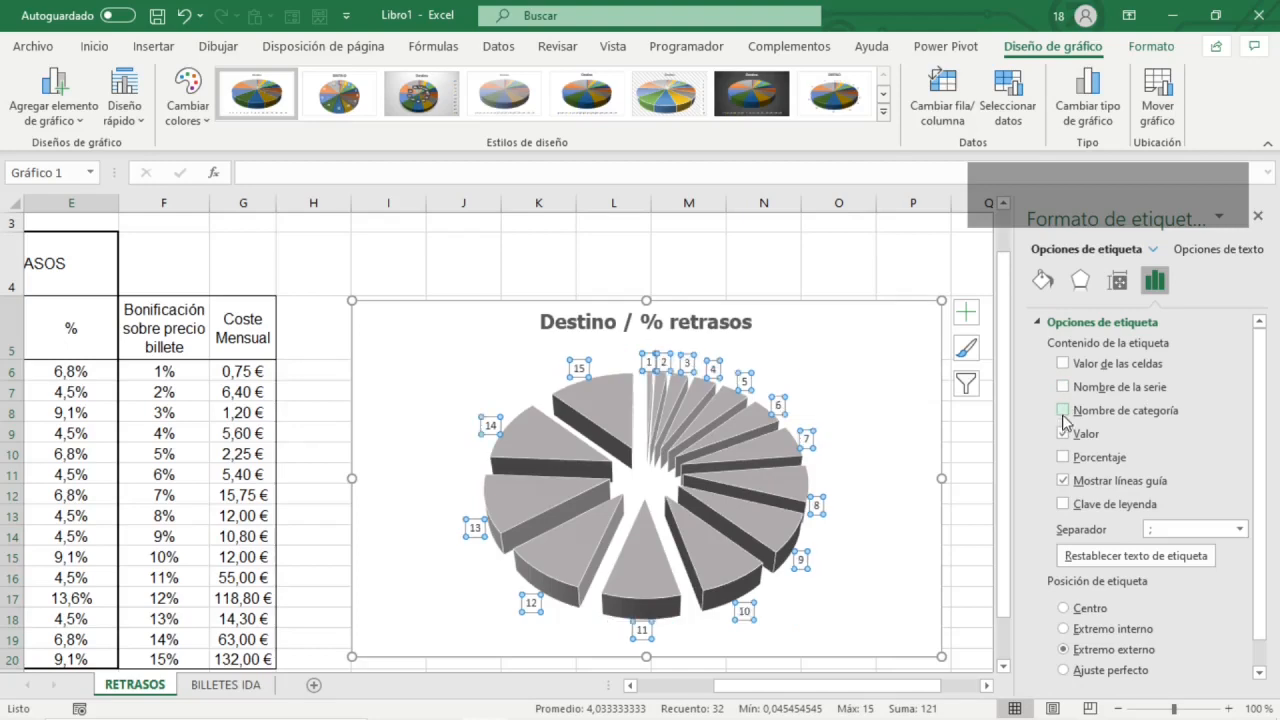
left_click(1063, 411)
left_click(1063, 458)
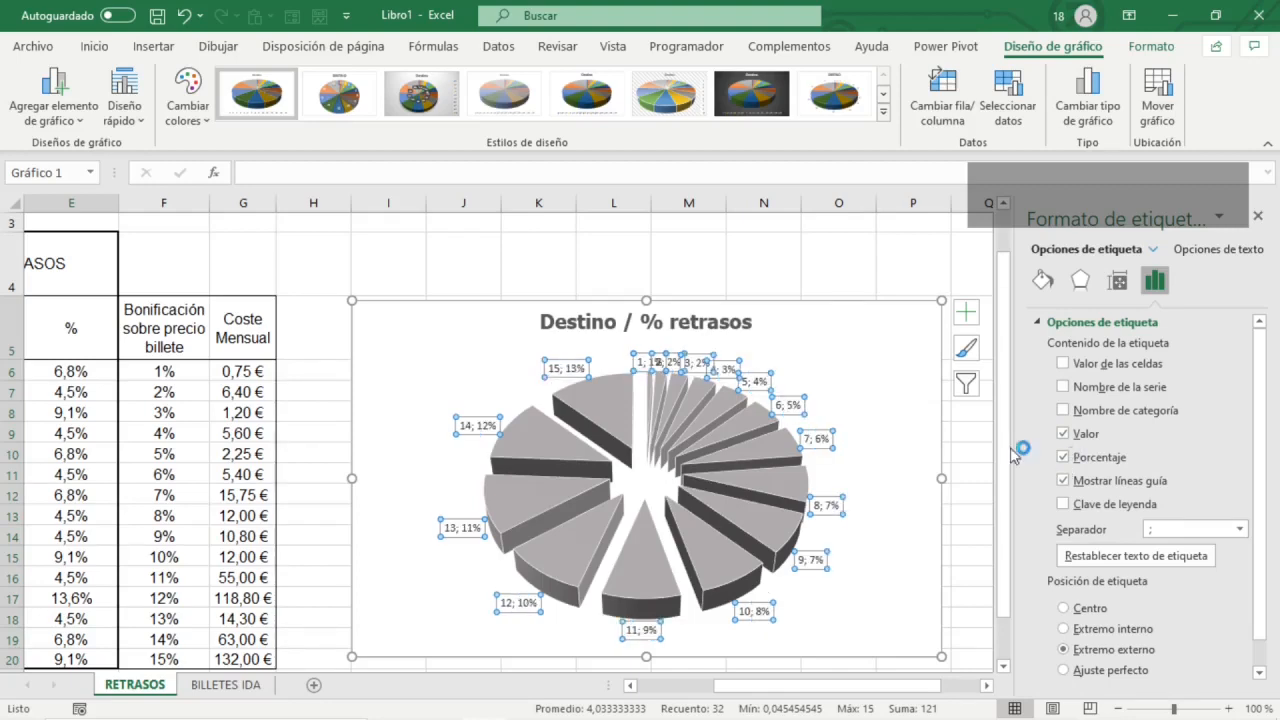
- Add values from cells (Valor de las celdas) to the data labels, using the range RETRASOS!$E$6:$E$20
mouse_move(589, 394)
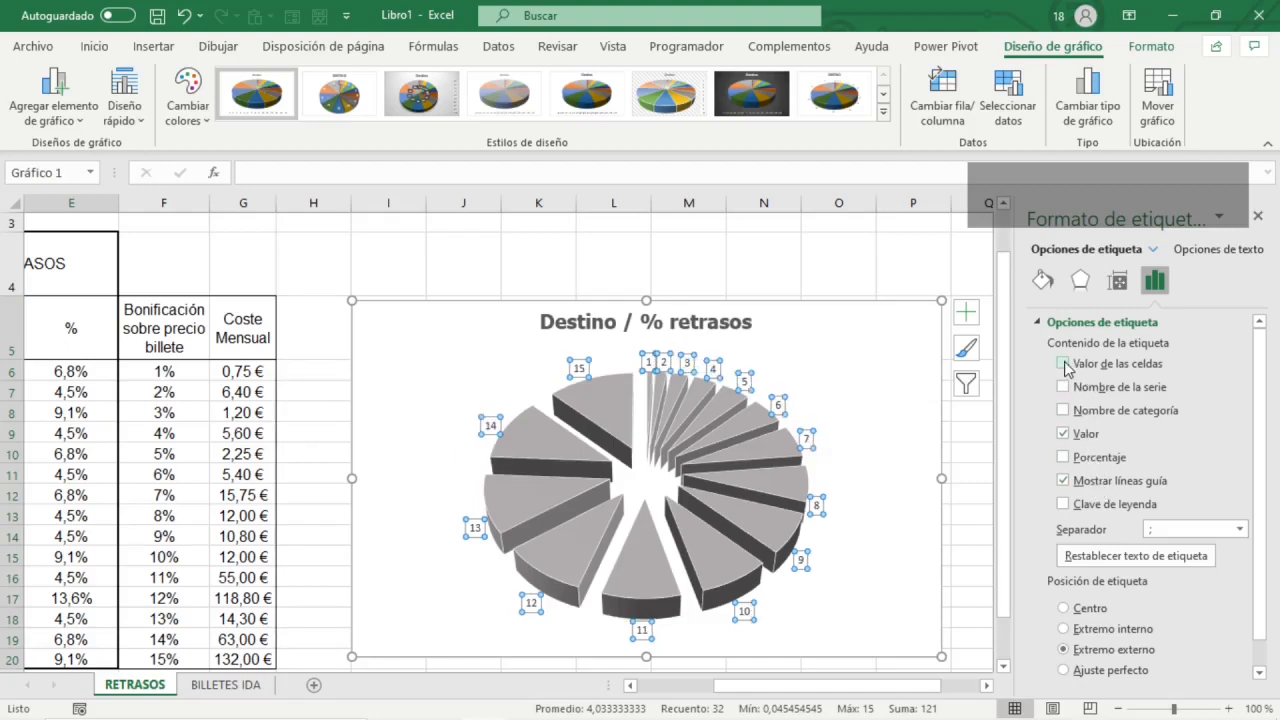
left_click(1063, 364)
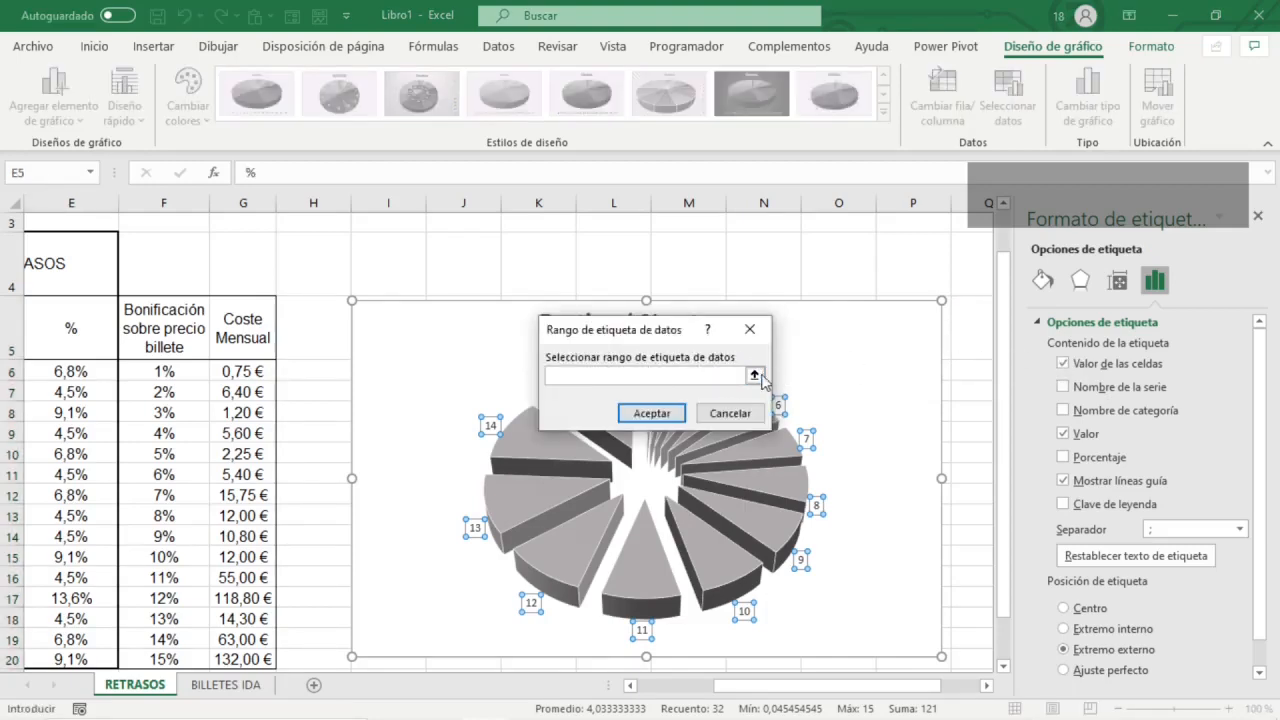
left_click_drag(84, 372, 69, 658)
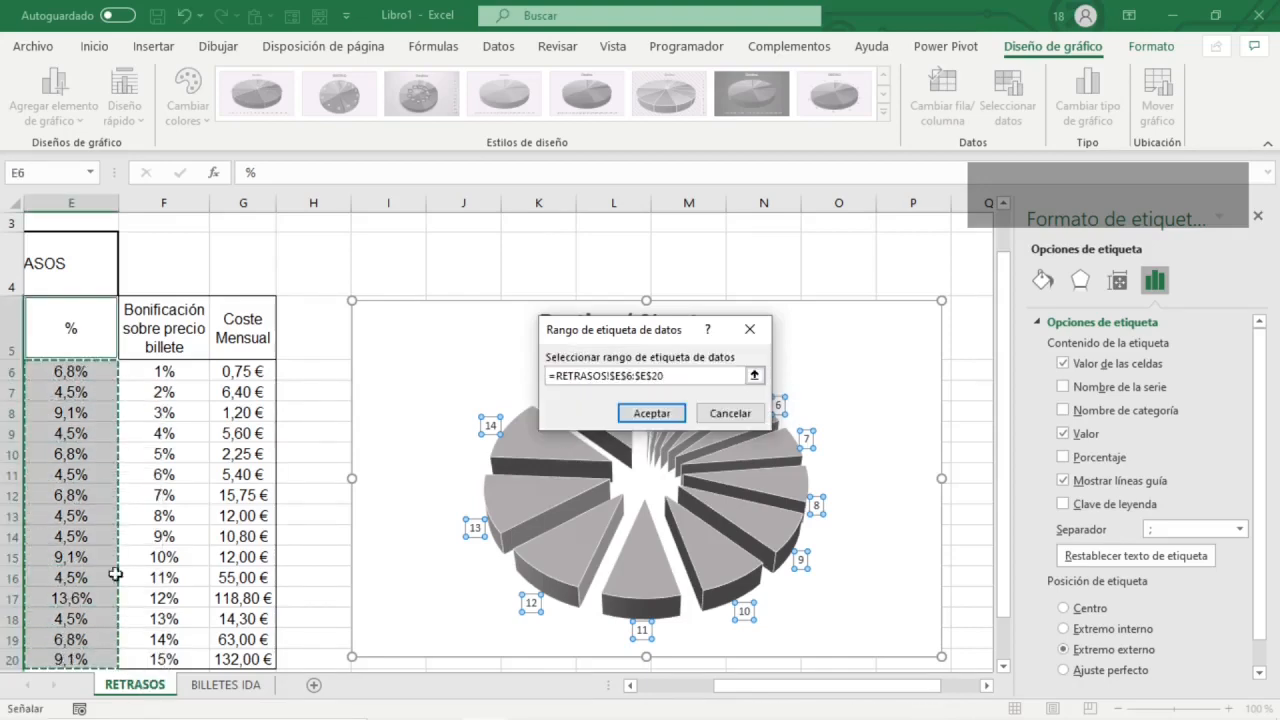
left_click(663, 413)
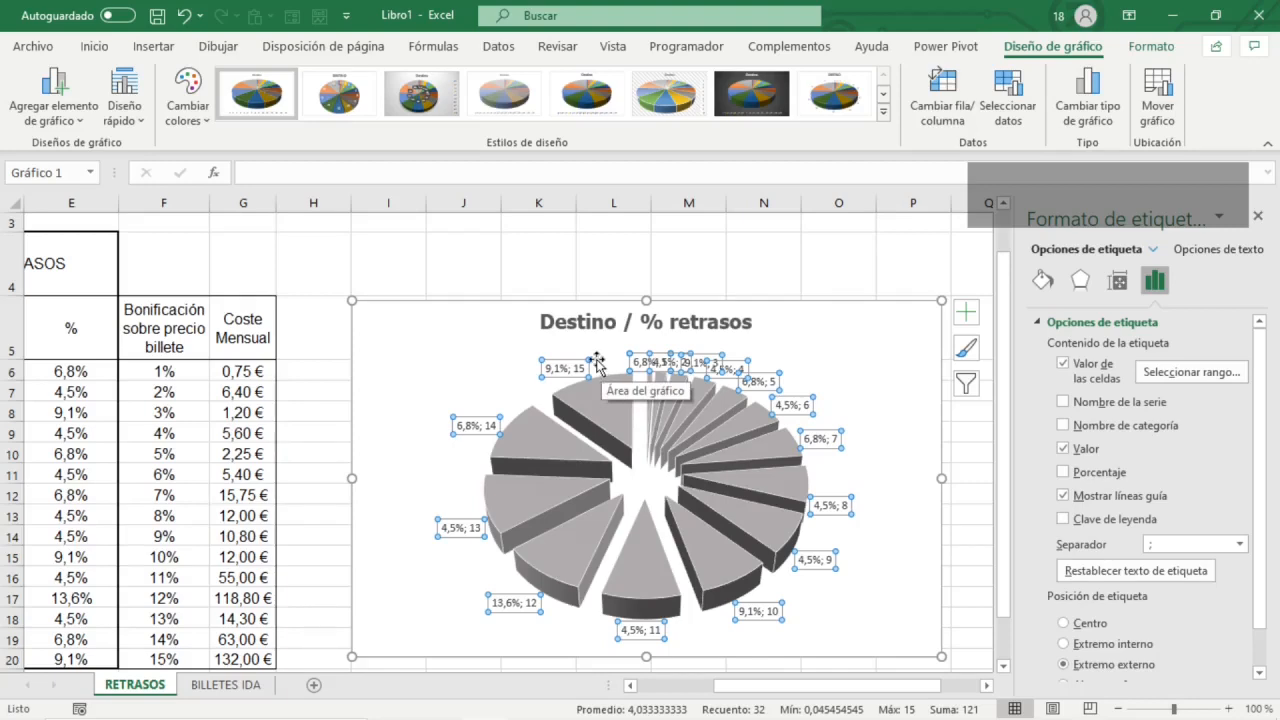
- Set the data label separator to "="
left_click(1182, 547)
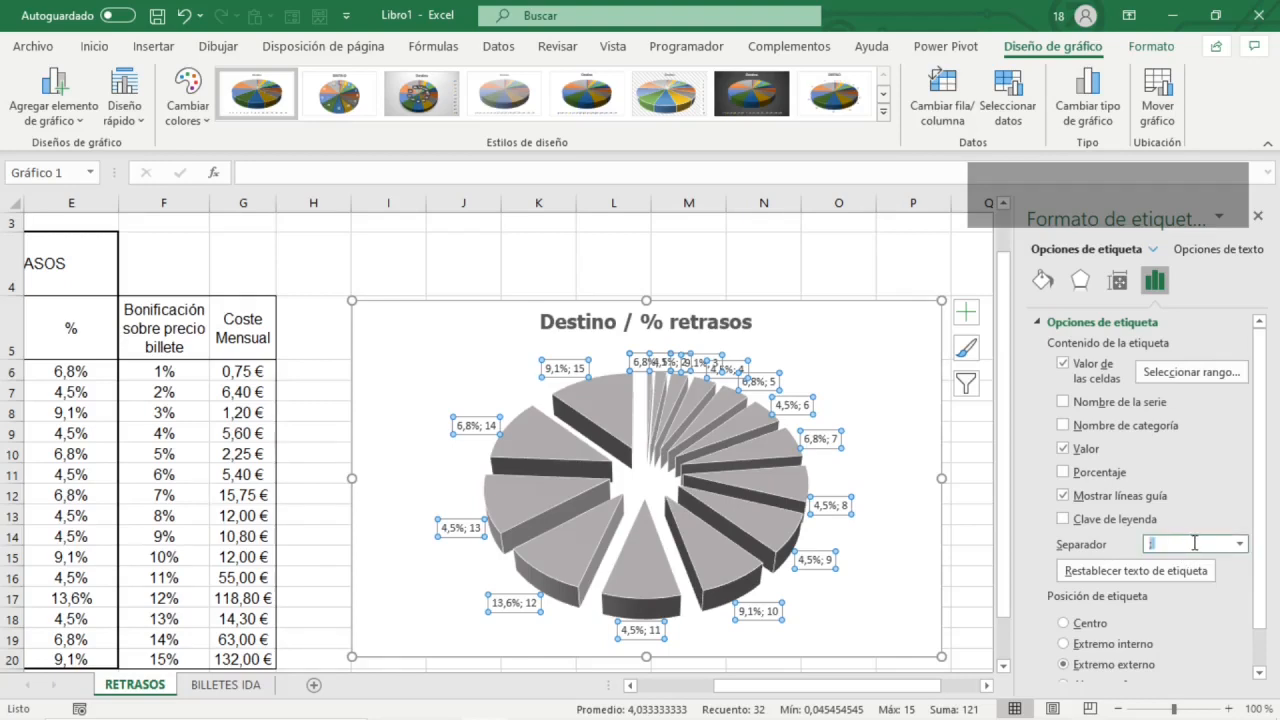
key("BackSpace")
key("shift")
type("=")
- Enlarge the chart and move it below the RETRASOS table, with its upper edge at row 22 and its left edge in column B
left_click_drag(354, 294, 318, 246)
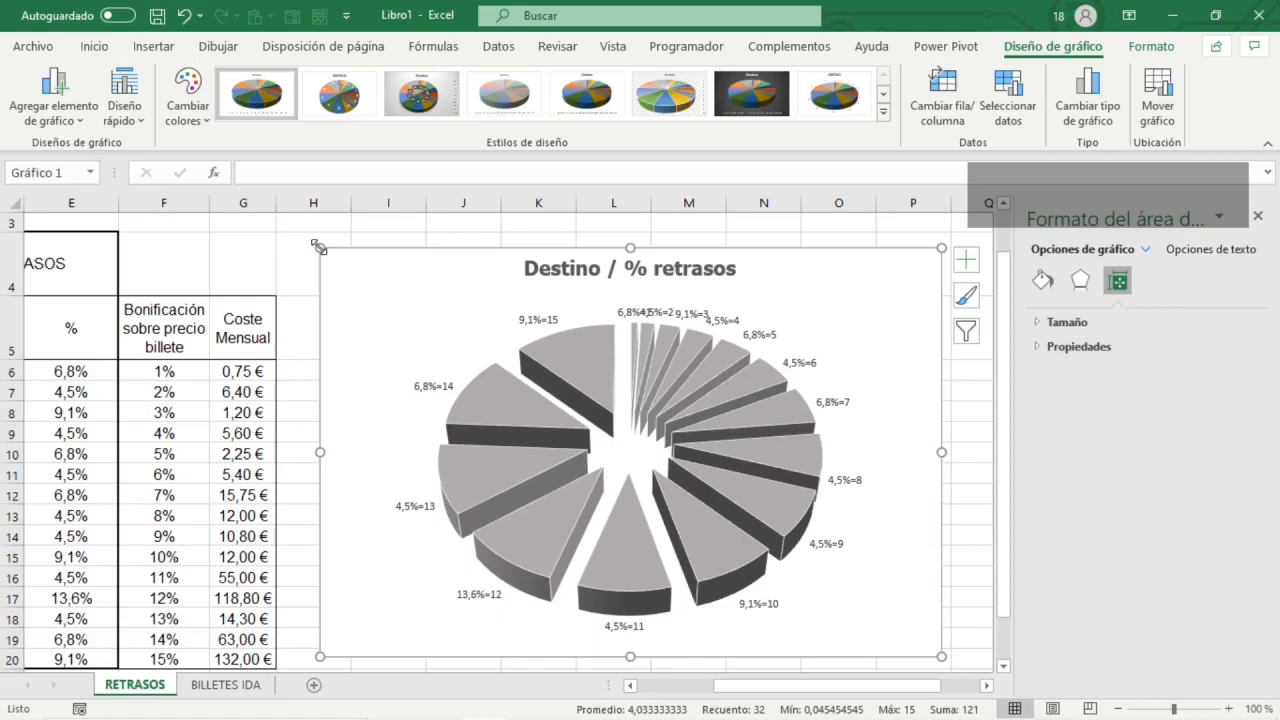
left_click(545, 318)
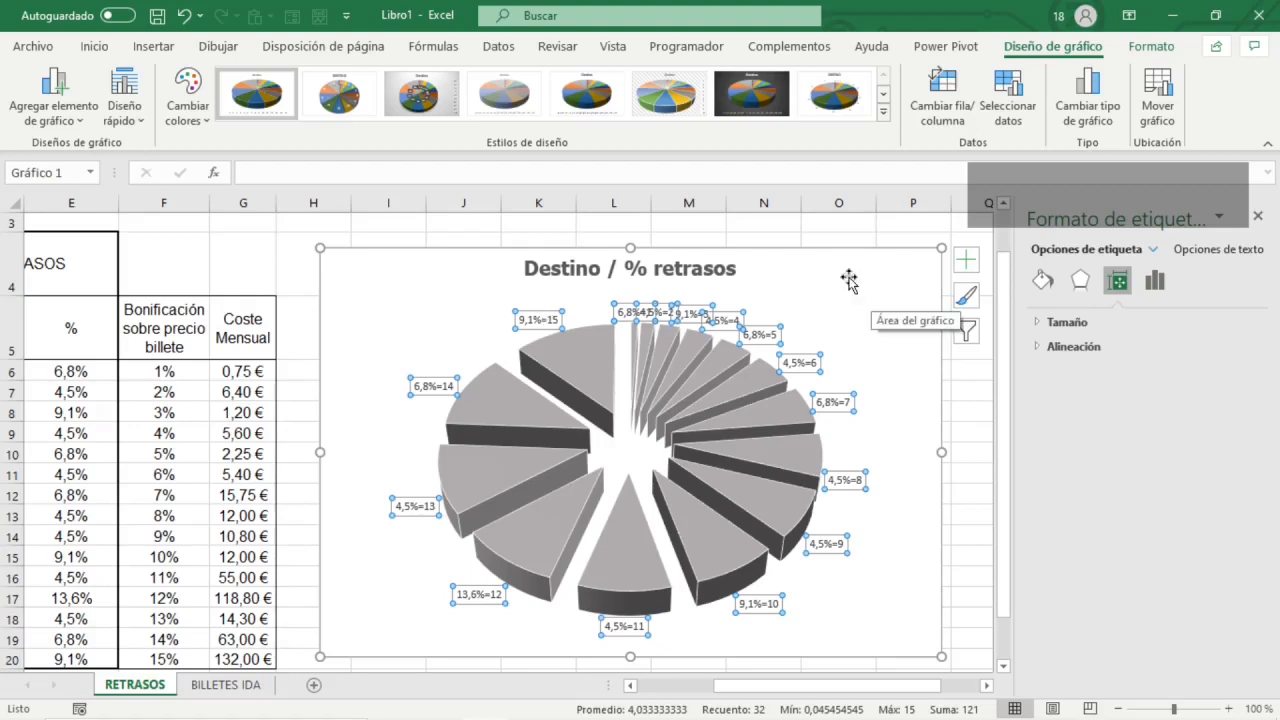
left_click_drag(848, 280, 185, 620)
scroll(471, 443, "down", 4)
left_click_drag(777, 694, 663, 689)
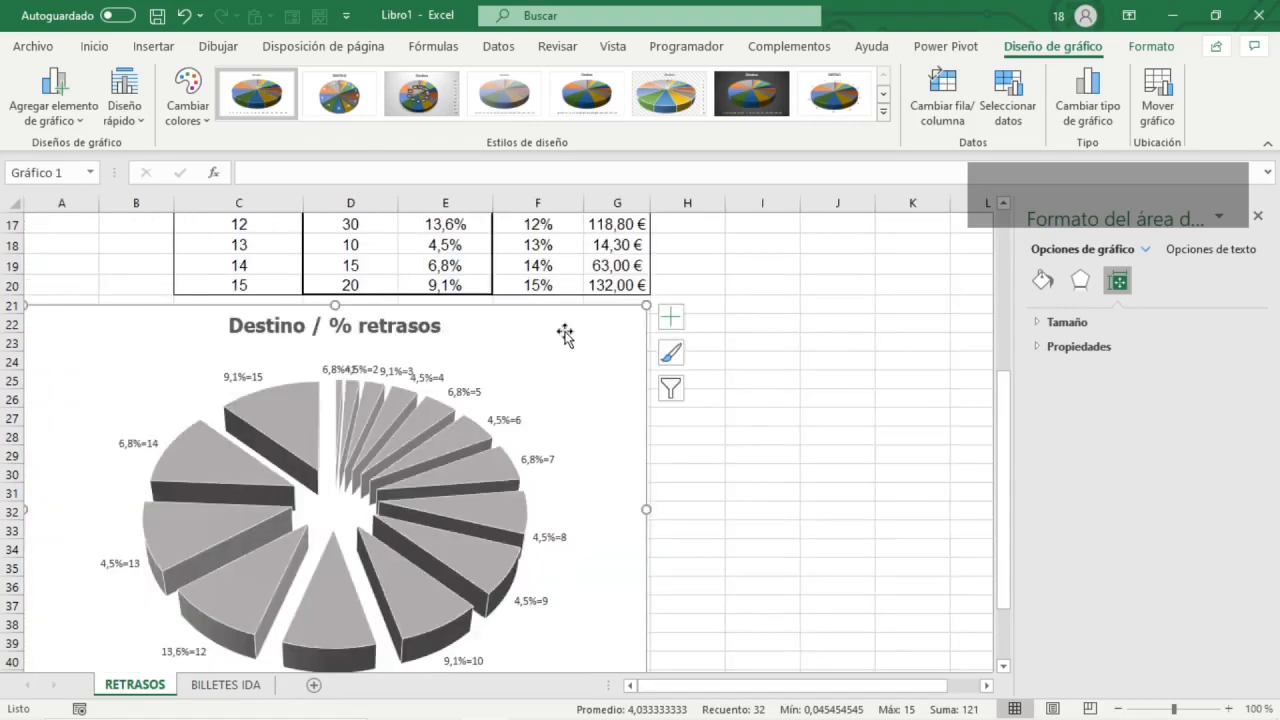
left_click_drag(652, 328, 685, 343)
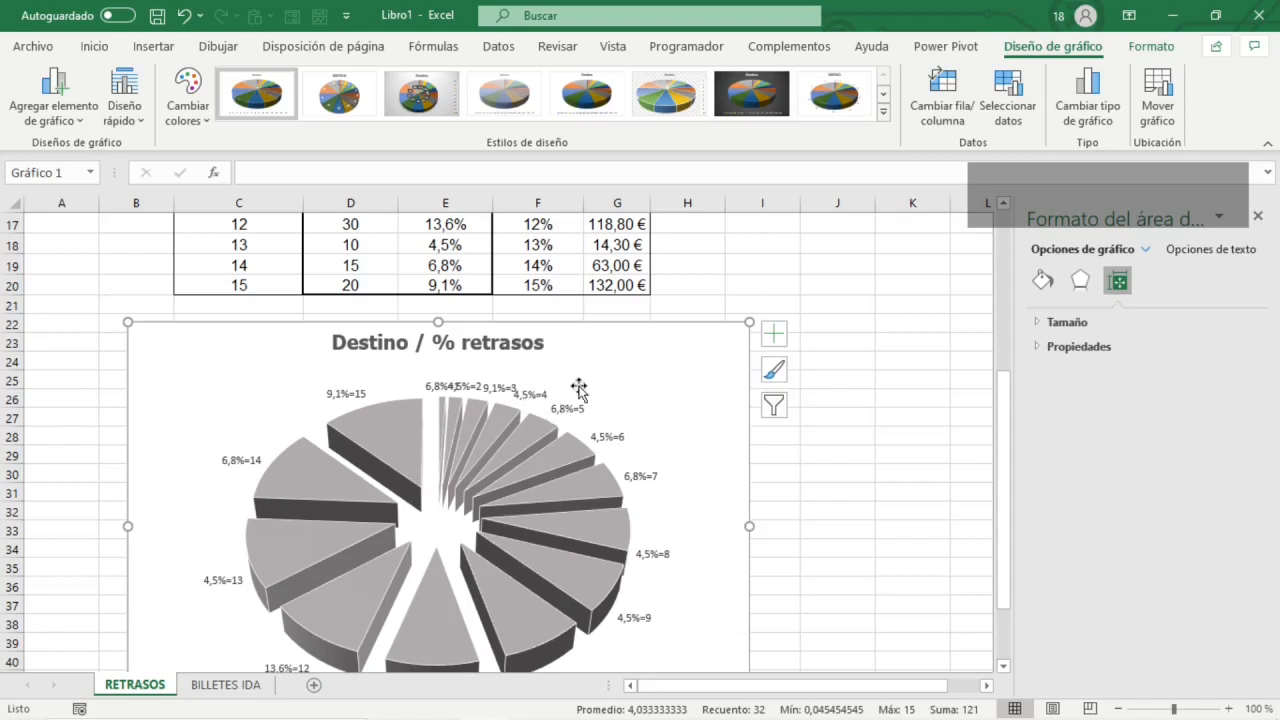
- Enlarge the pie's plot area and extend the whole chart to about row 46 and into column J
left_click(623, 404)
left_click_drag(697, 392, 737, 367)
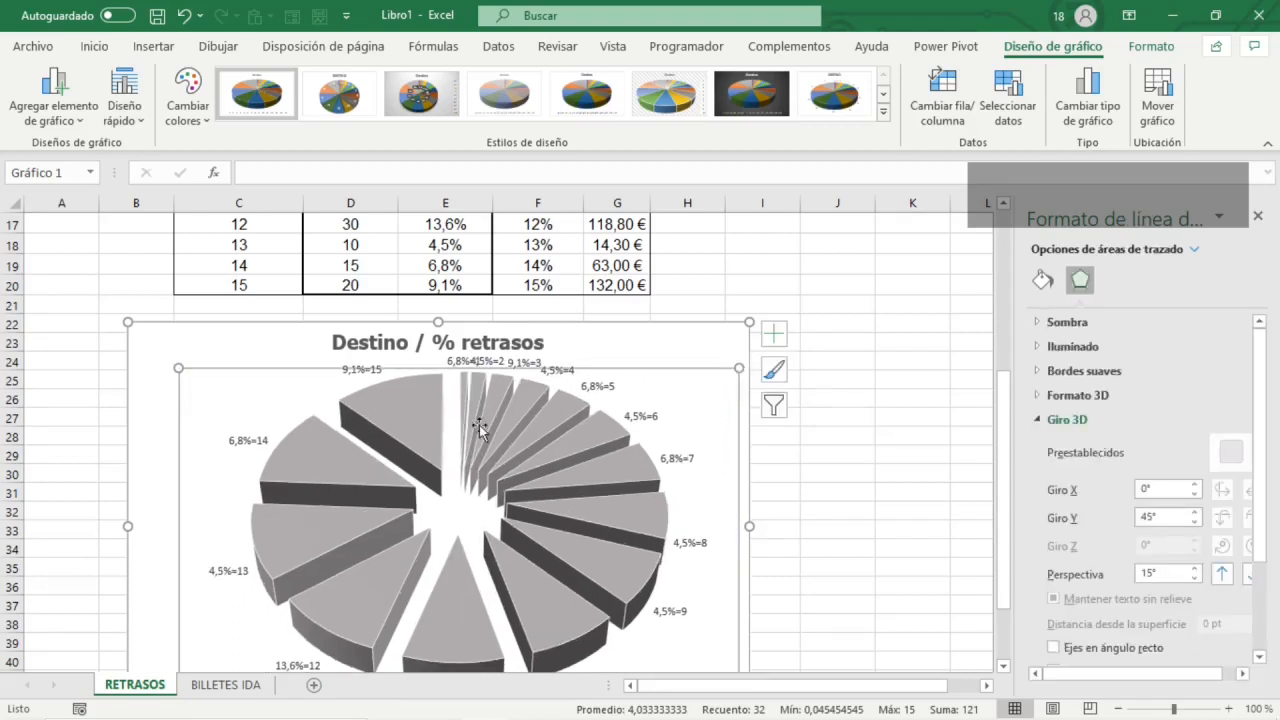
scroll(489, 430, "down", 2)
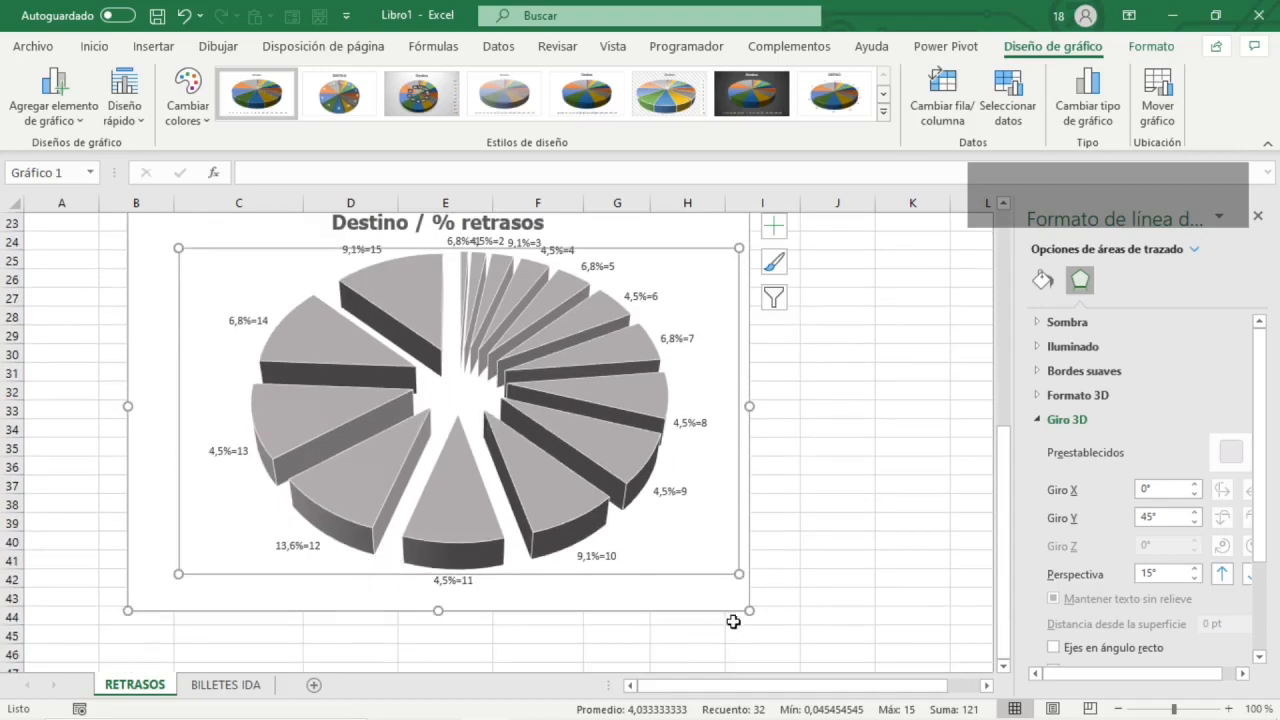
left_click_drag(748, 612, 820, 655)
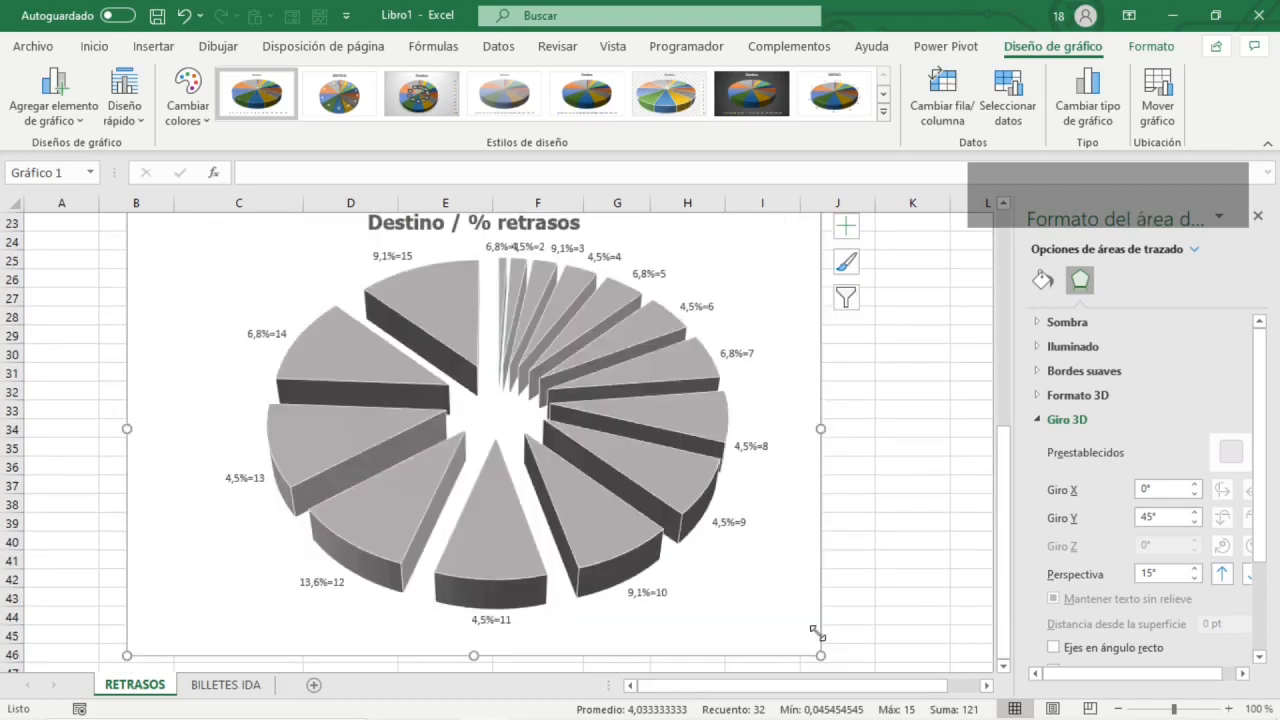
left_click(397, 258)
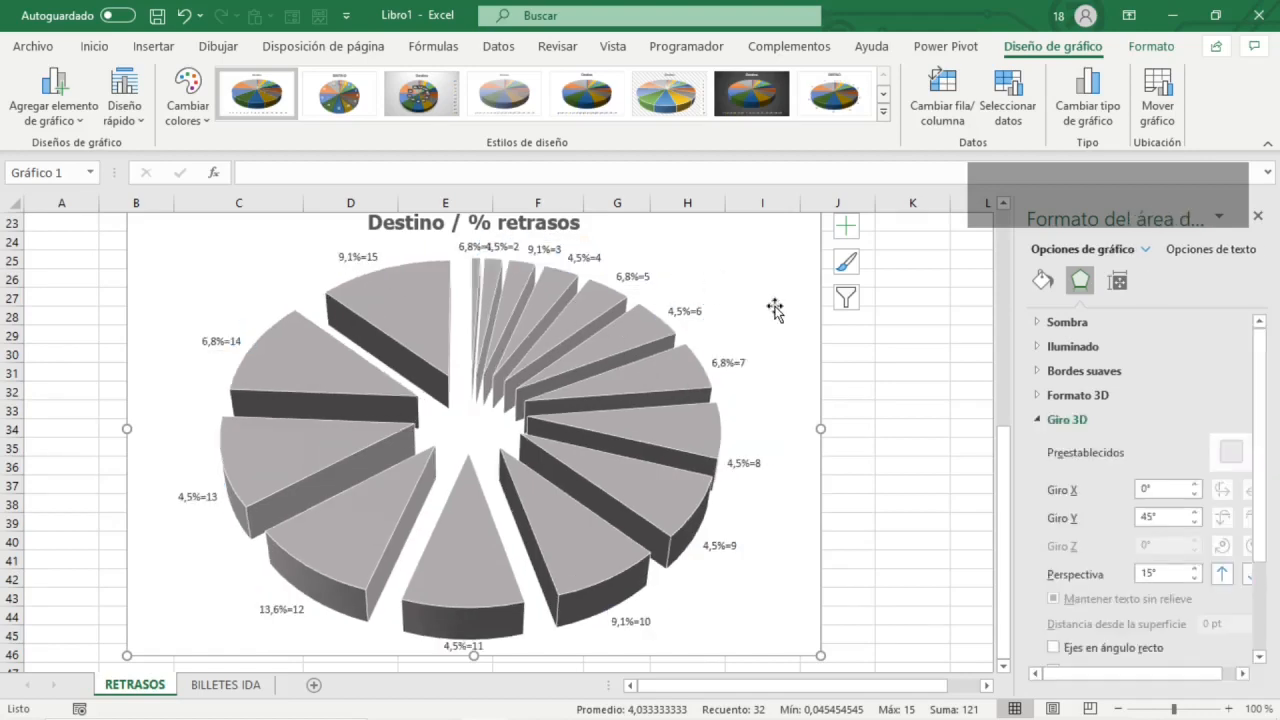
- Set the range A1:J47, covering the table and the chart, as the print area
scroll(766, 466, "down", 2)
left_click(867, 563)
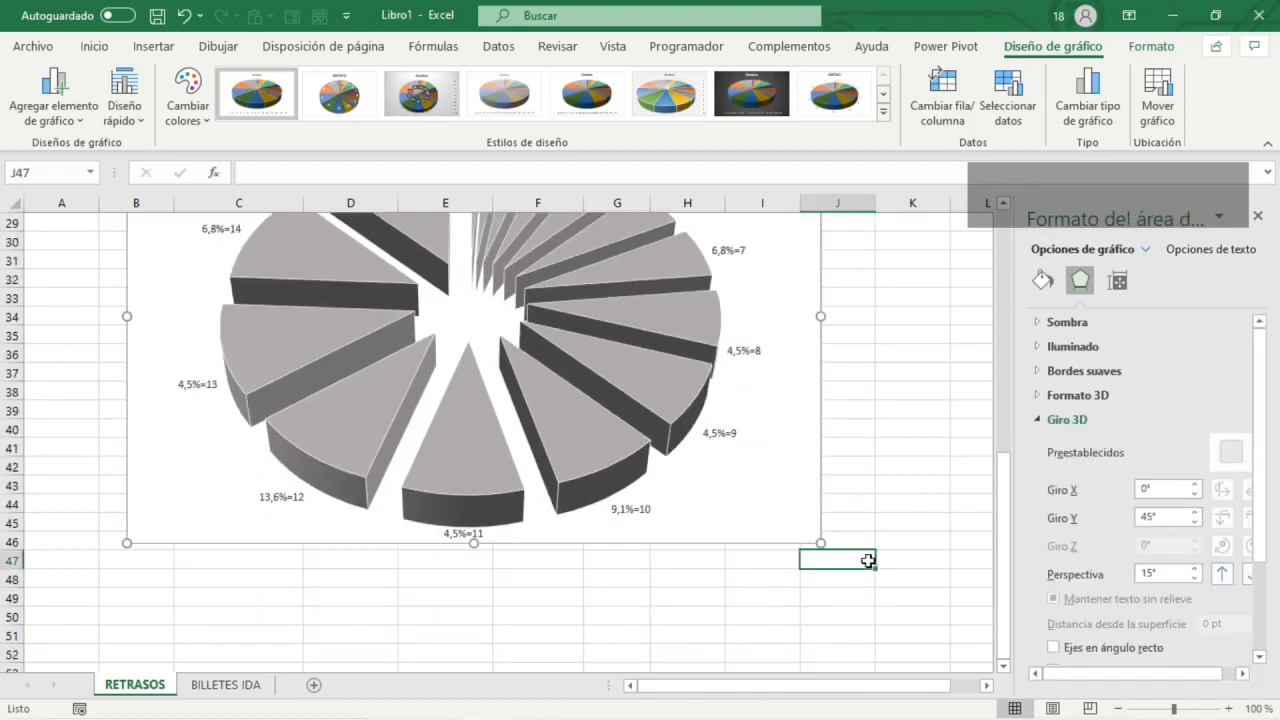
key("ctrl+shift+Home")
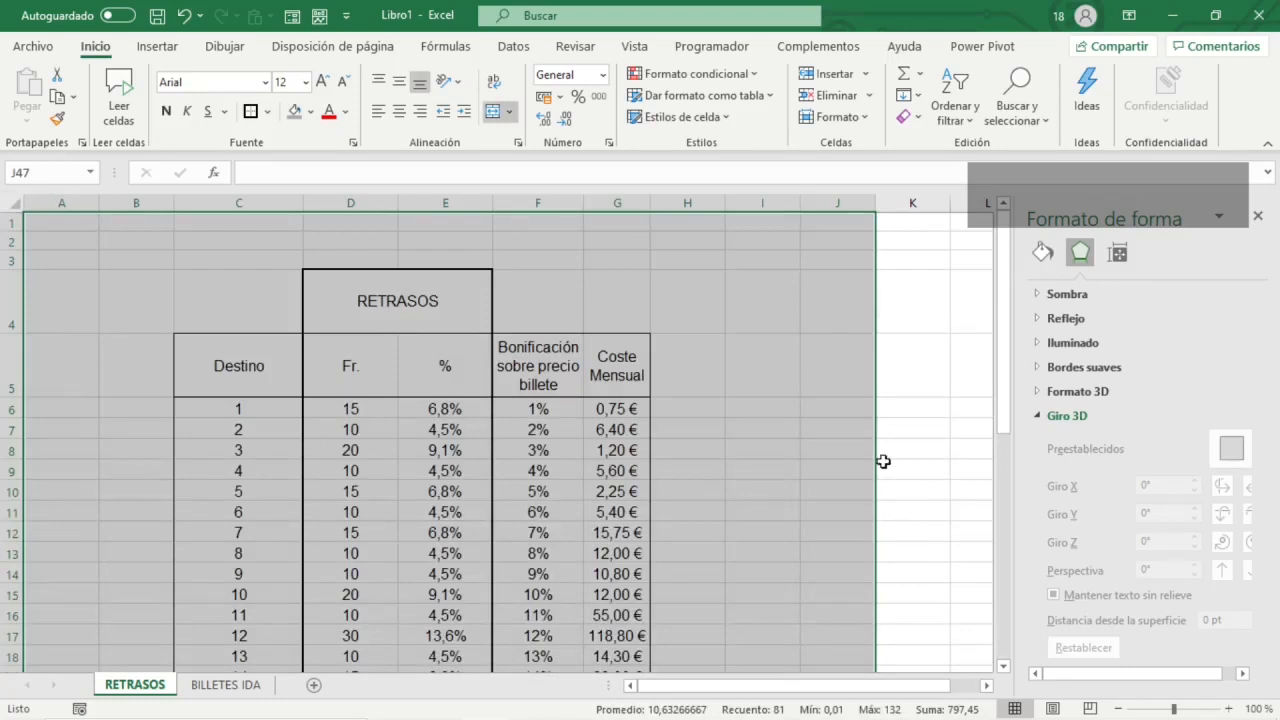
left_click(305, 46)
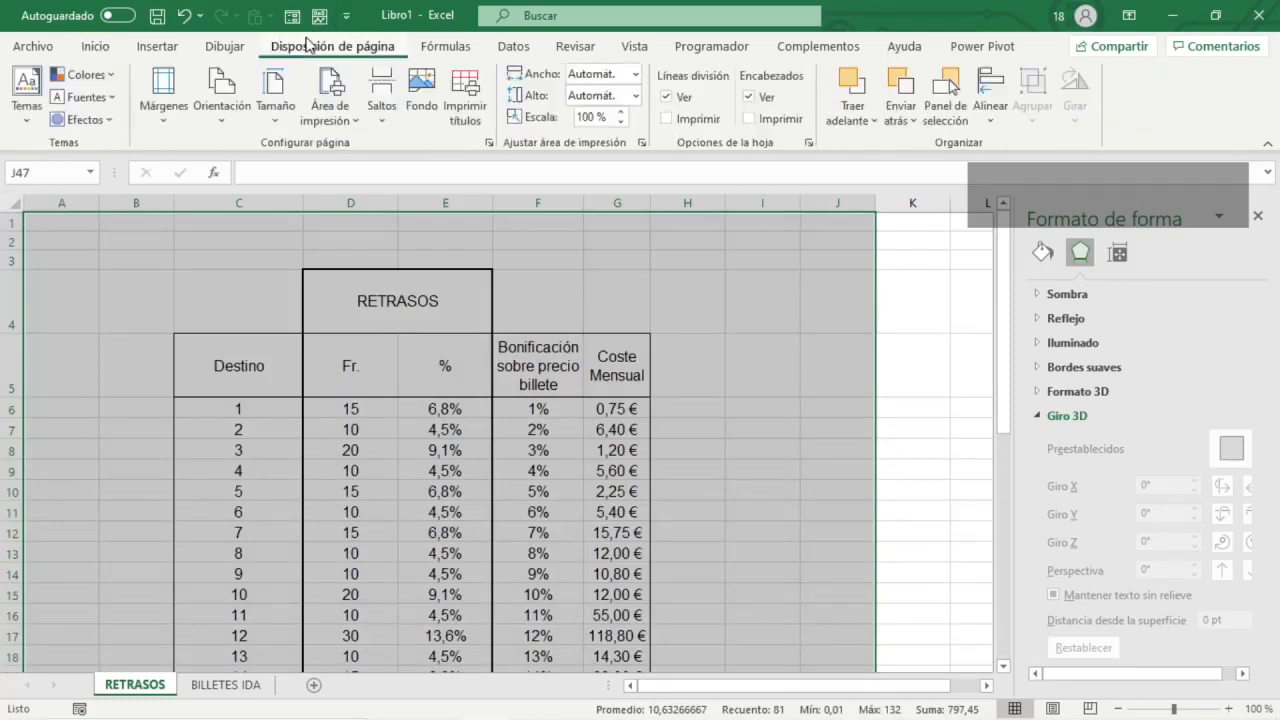
left_click(323, 106)
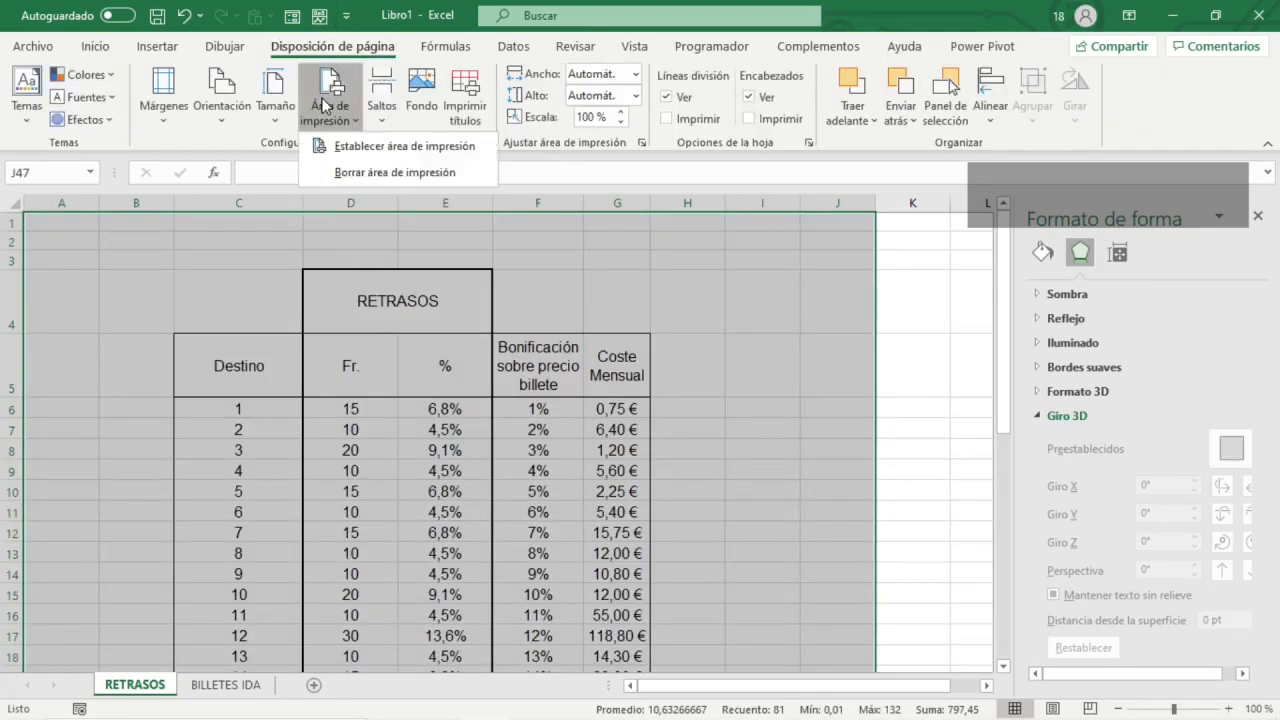
left_click(364, 140)
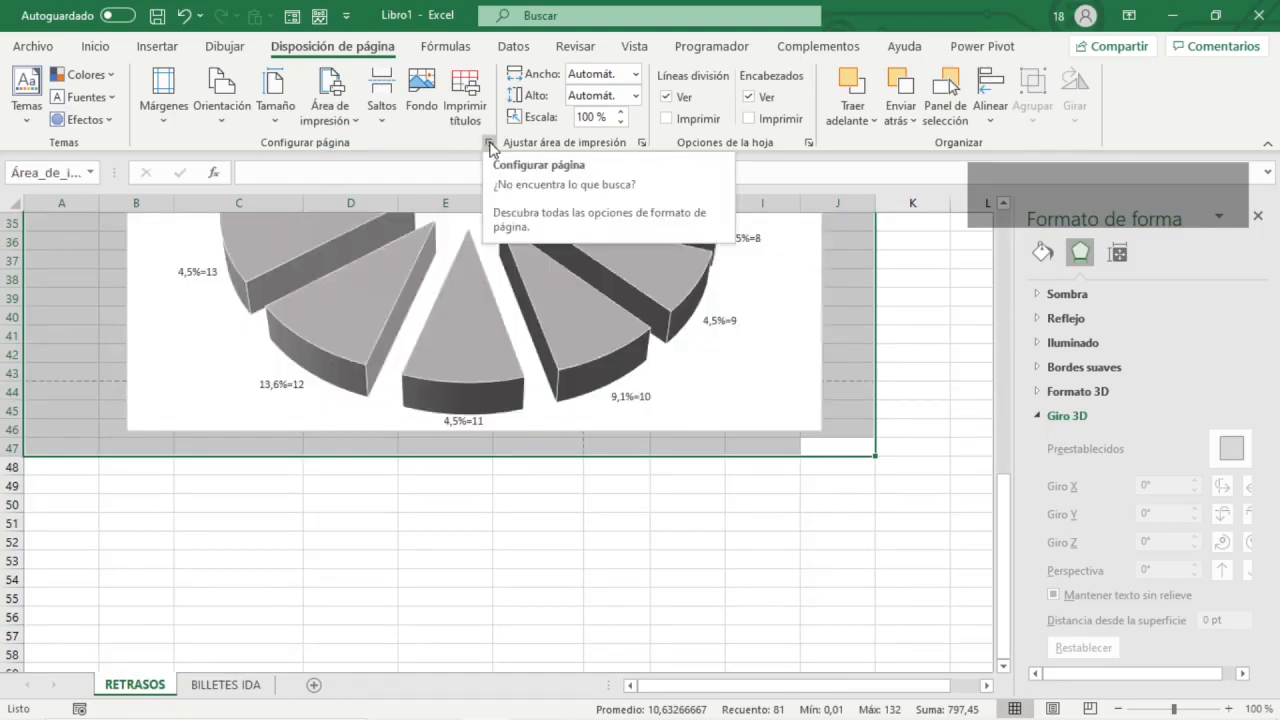
- Scale the printout to fit 1 page wide by 1 tall, check the print preview and return to the sheet
left_click(491, 146)
left_click(427, 311)
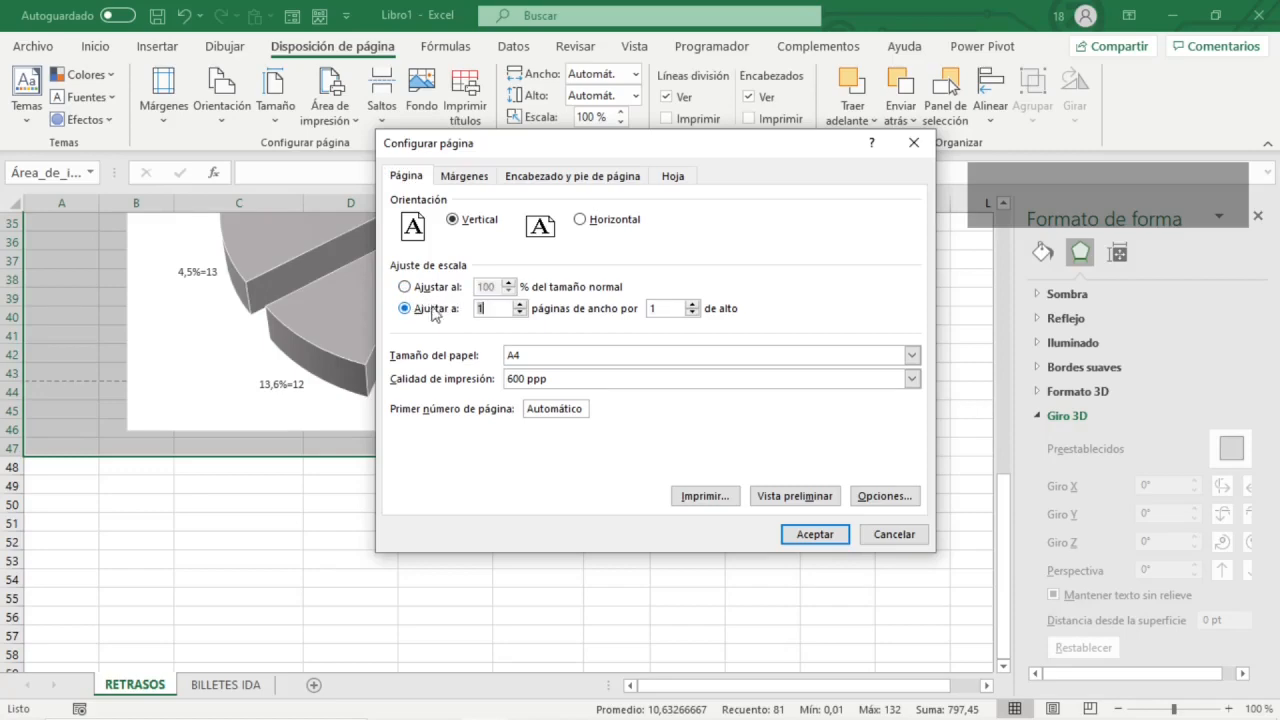
left_click(800, 496)
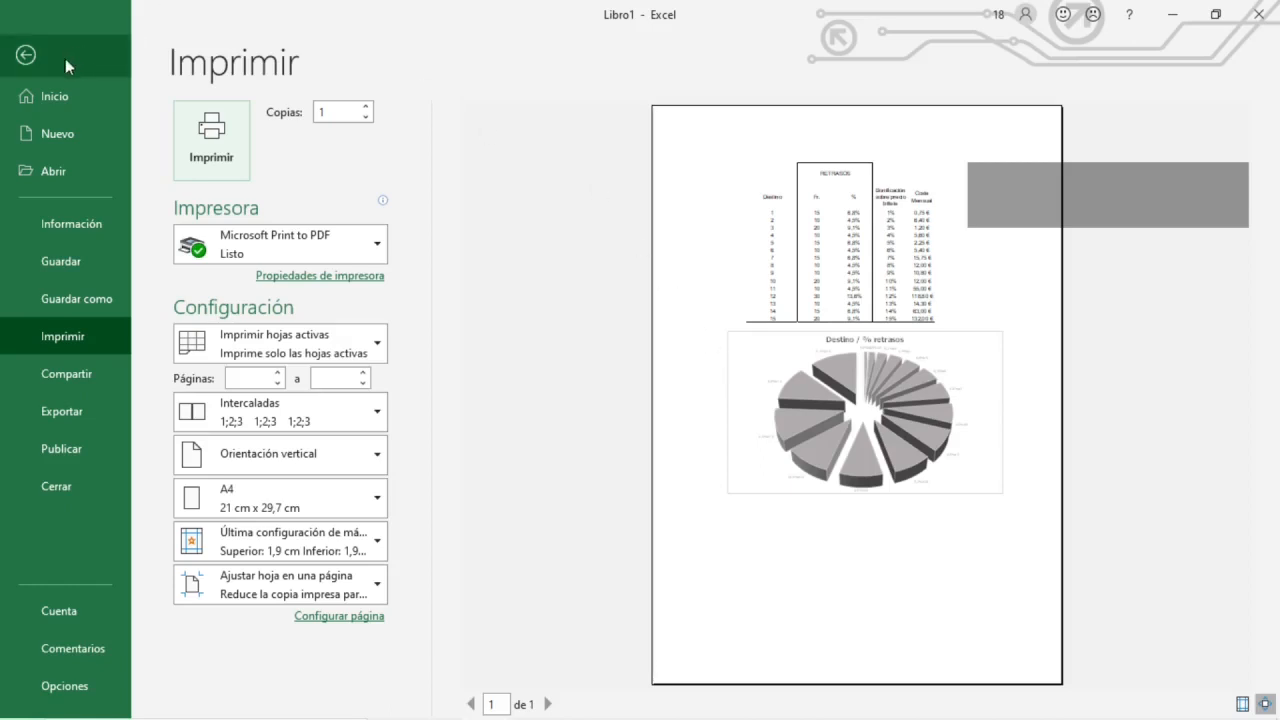
left_click(27, 56)
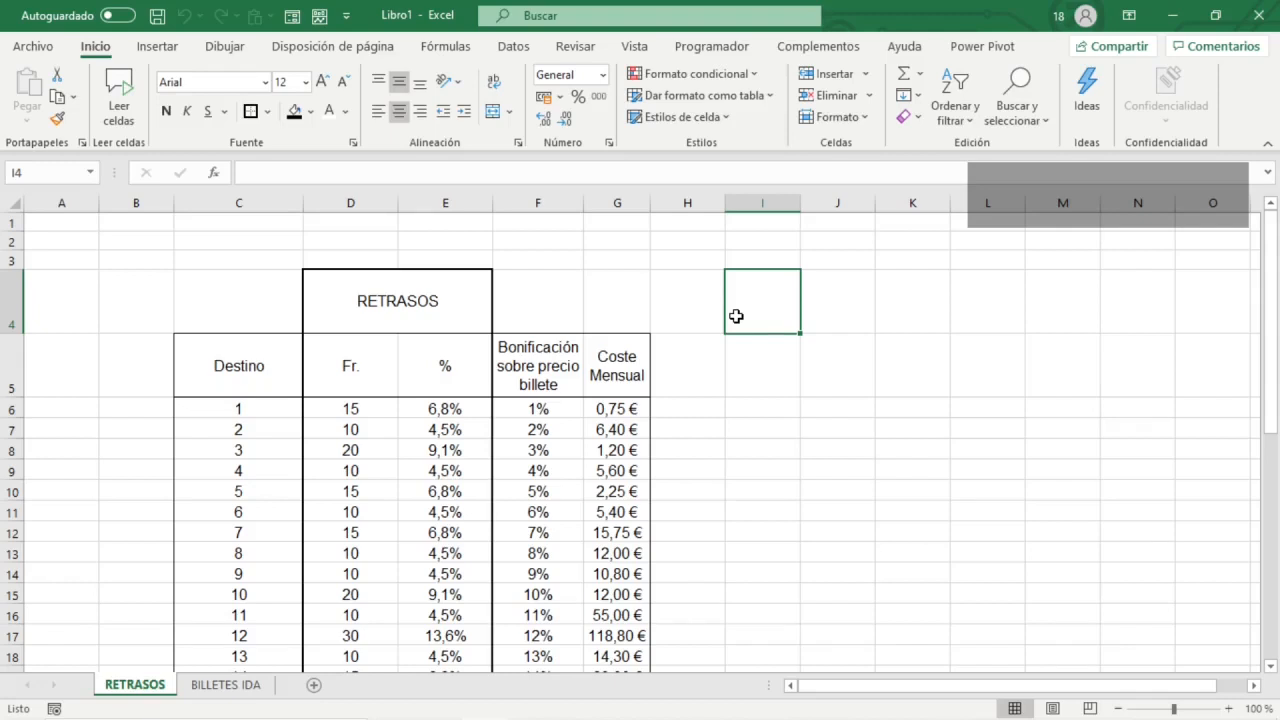
- Insert a new worksheet before RETRASOS and name it LLEGADAS
key("shift+F11")
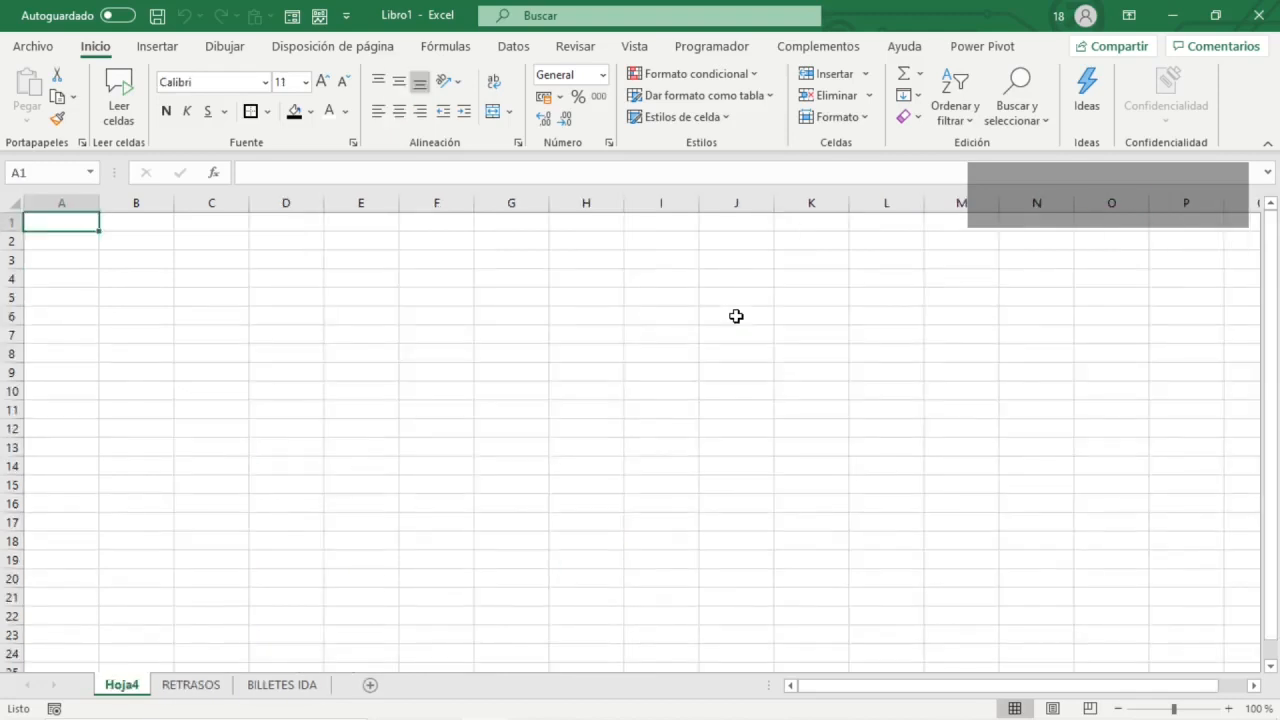
double_click(125, 684)
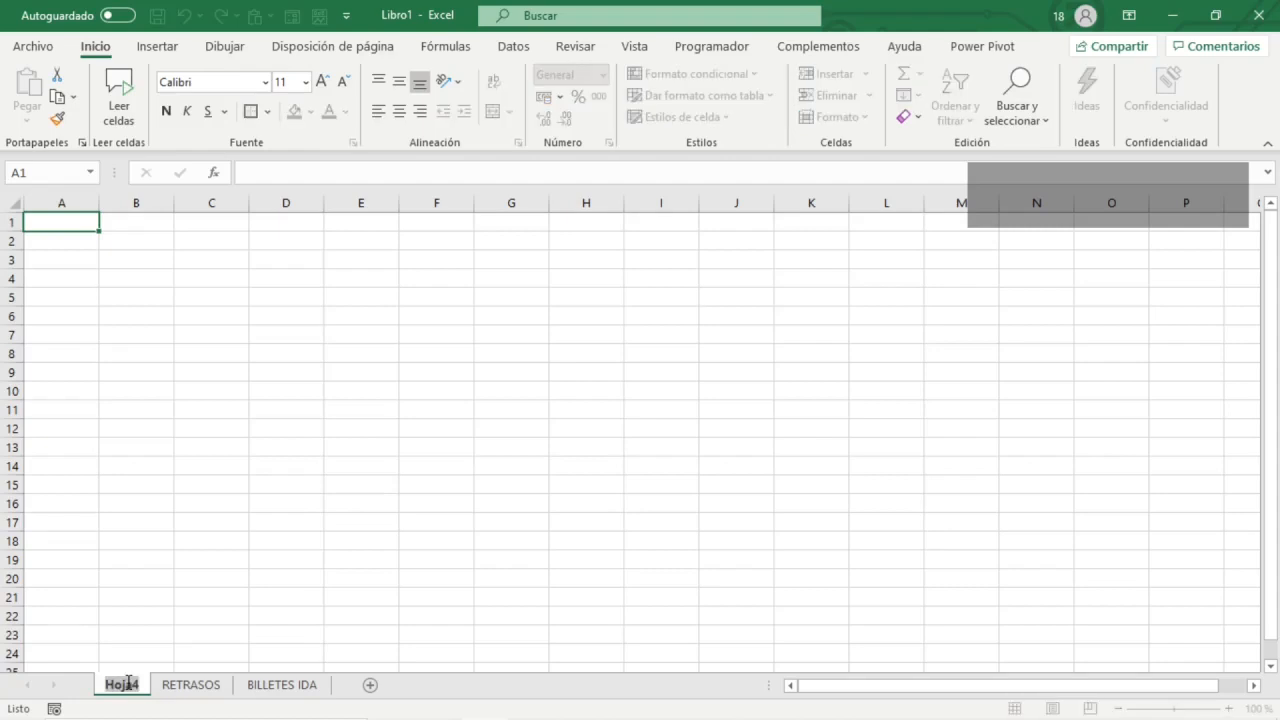
type("LLEGADAS")
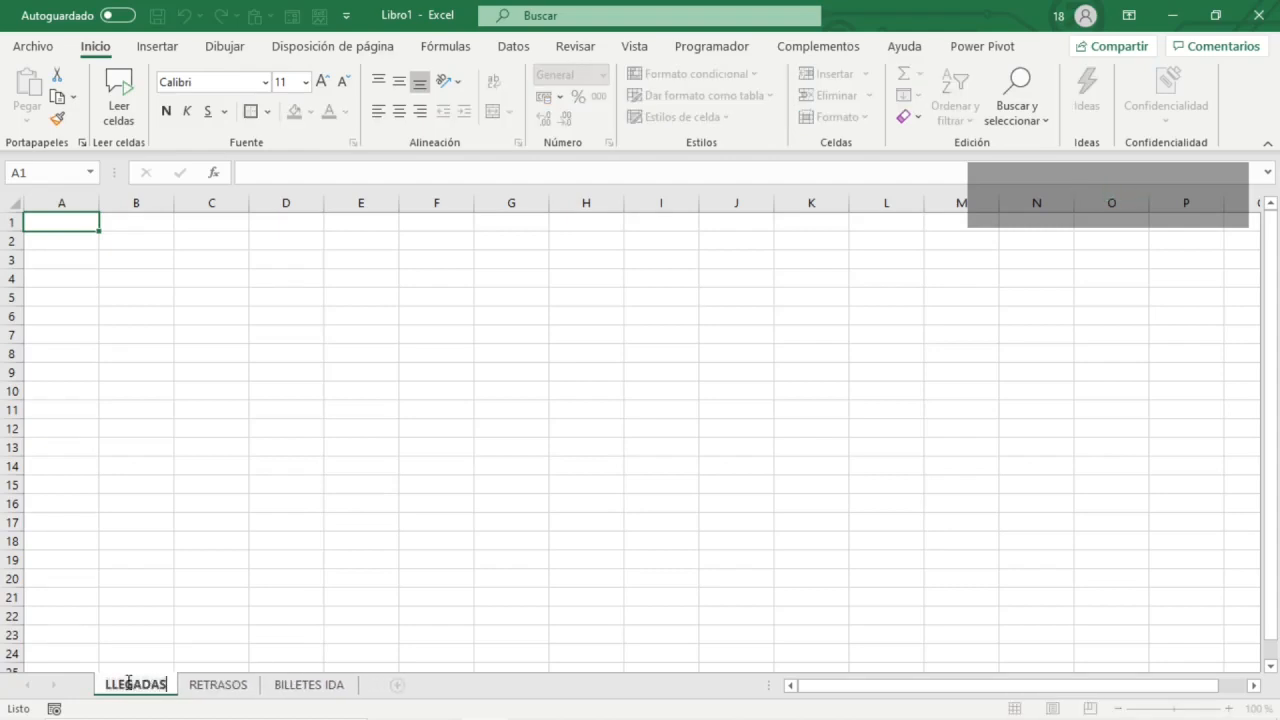
- Confirm the LLEGADAS sheet name and set the font of the entire sheet to Arial, size 12
key("Return")
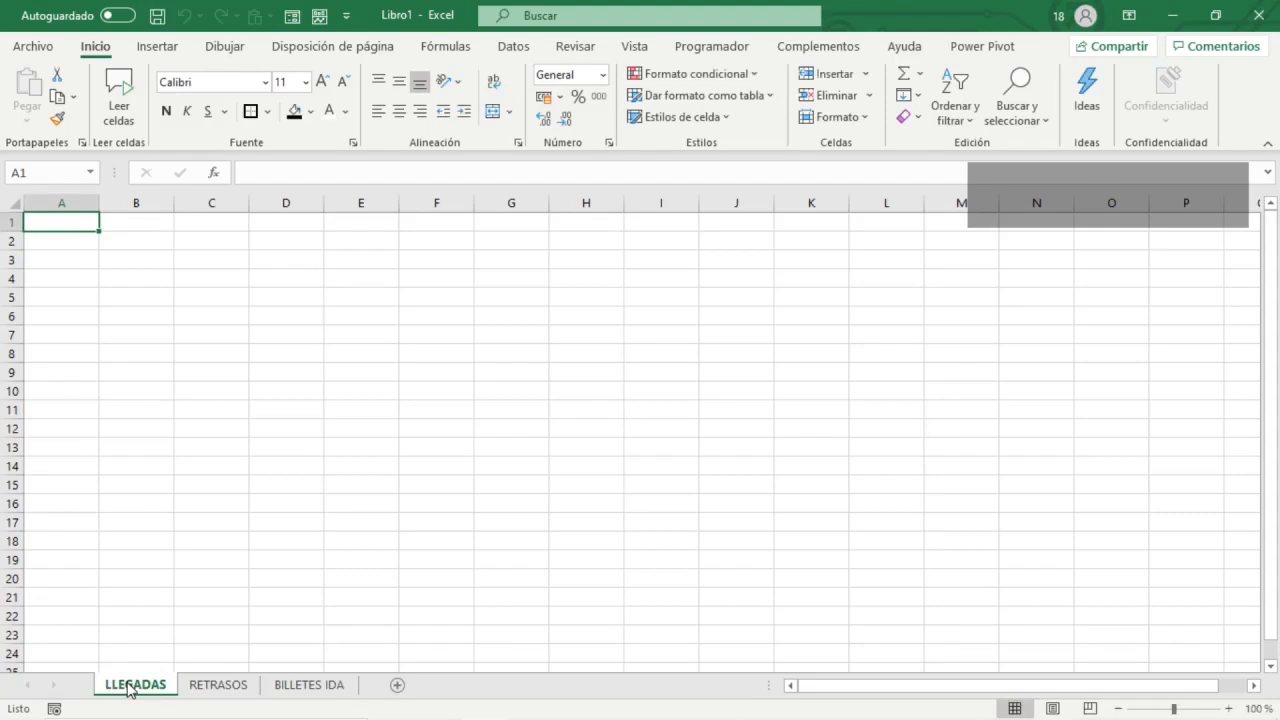
left_click(13, 200)
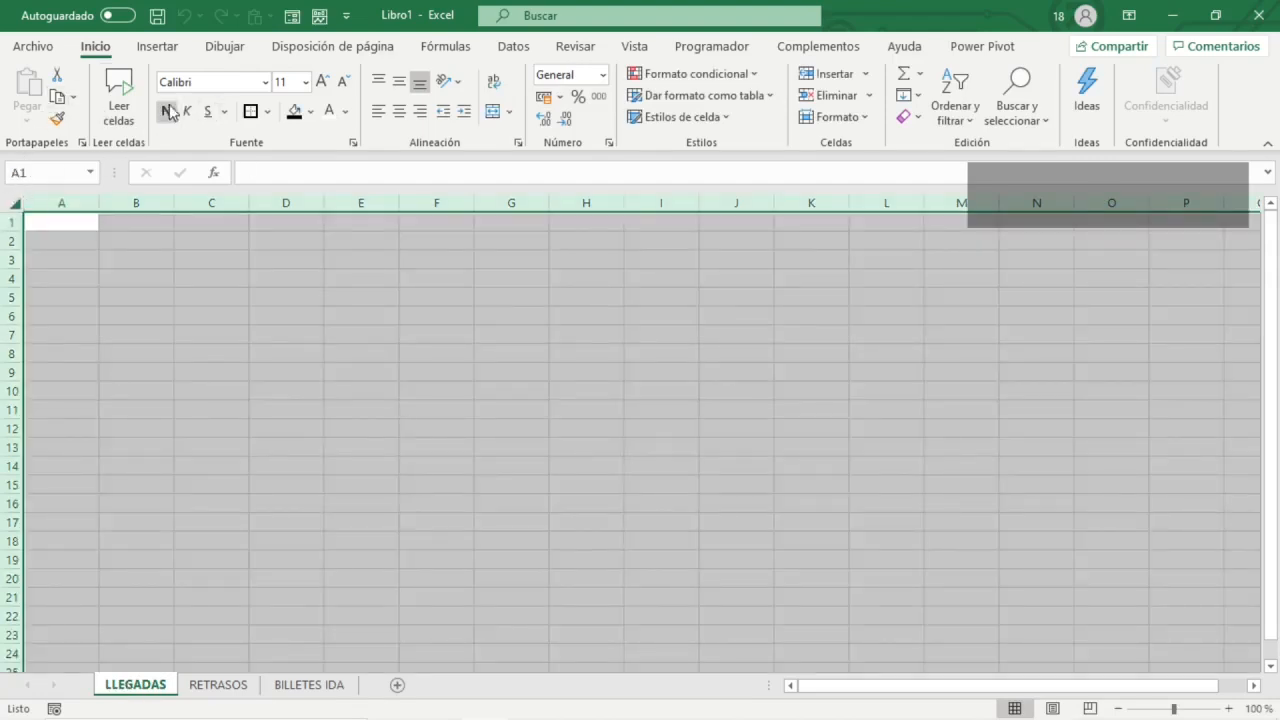
left_click(195, 82)
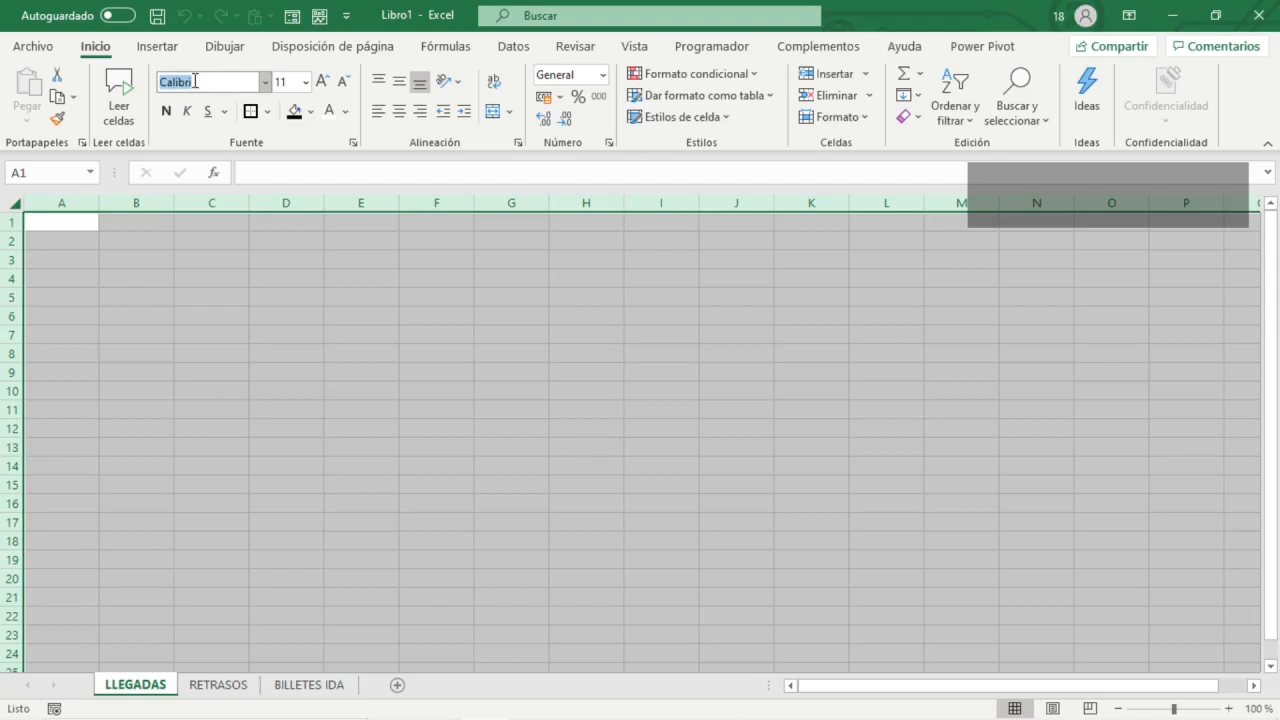
type("Ar")
key("Tab")
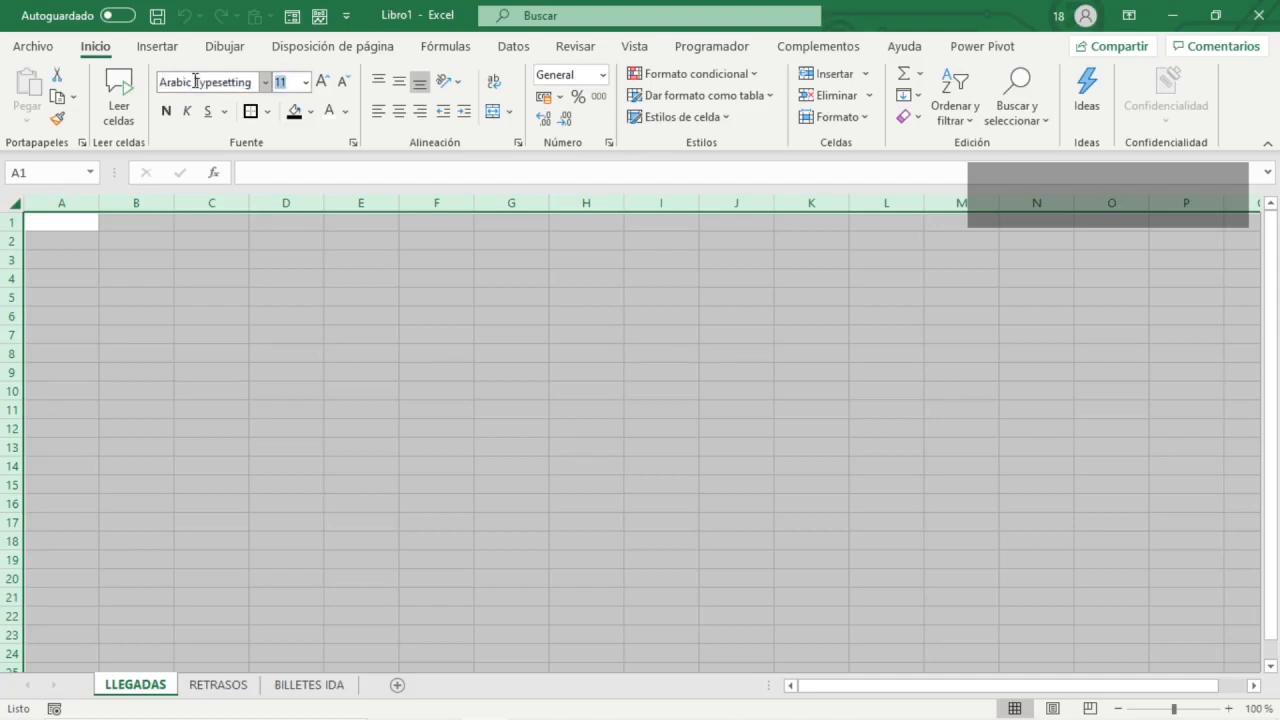
left_click(195, 82)
type("Arial")
key("Tab")
type("12")
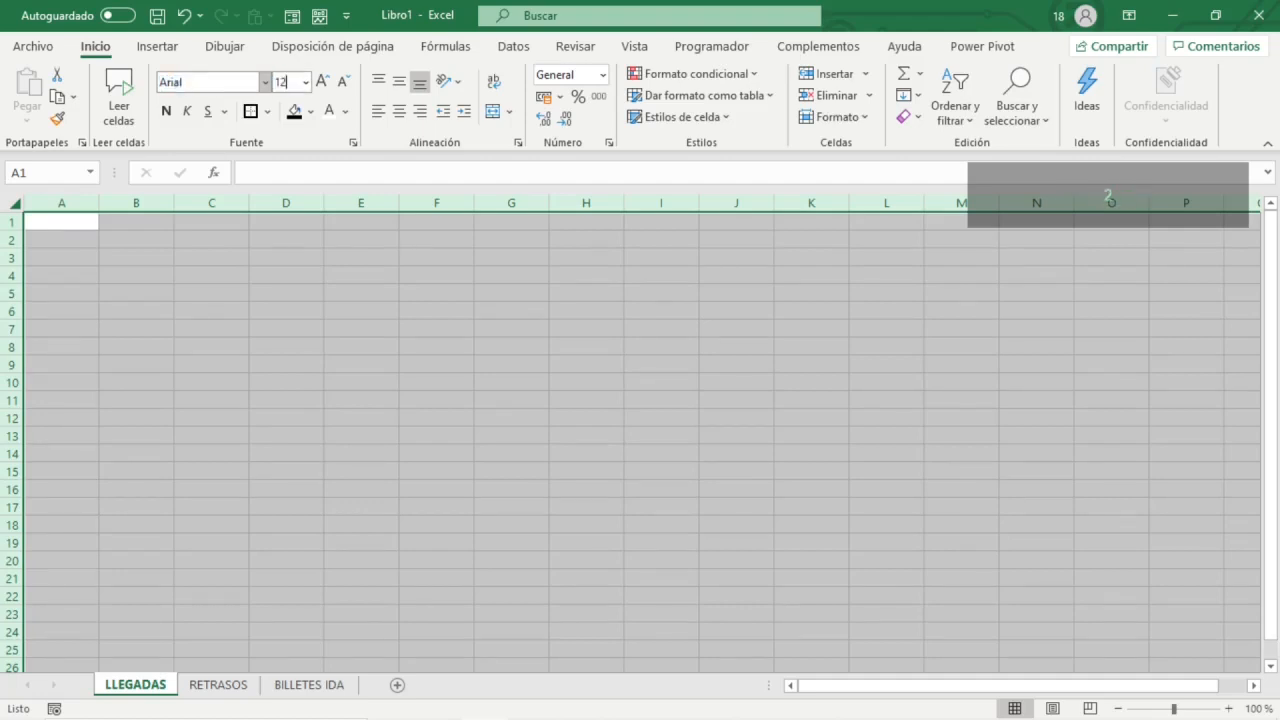
key("Return")
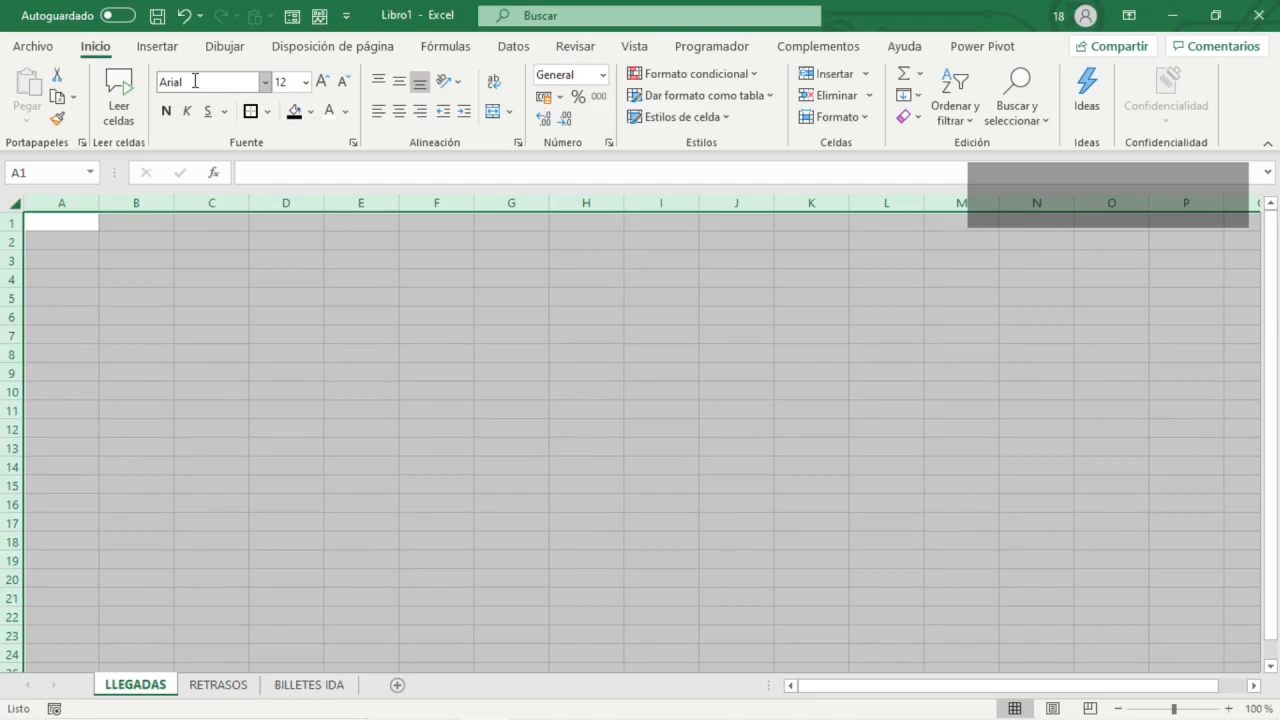
left_click(297, 296)
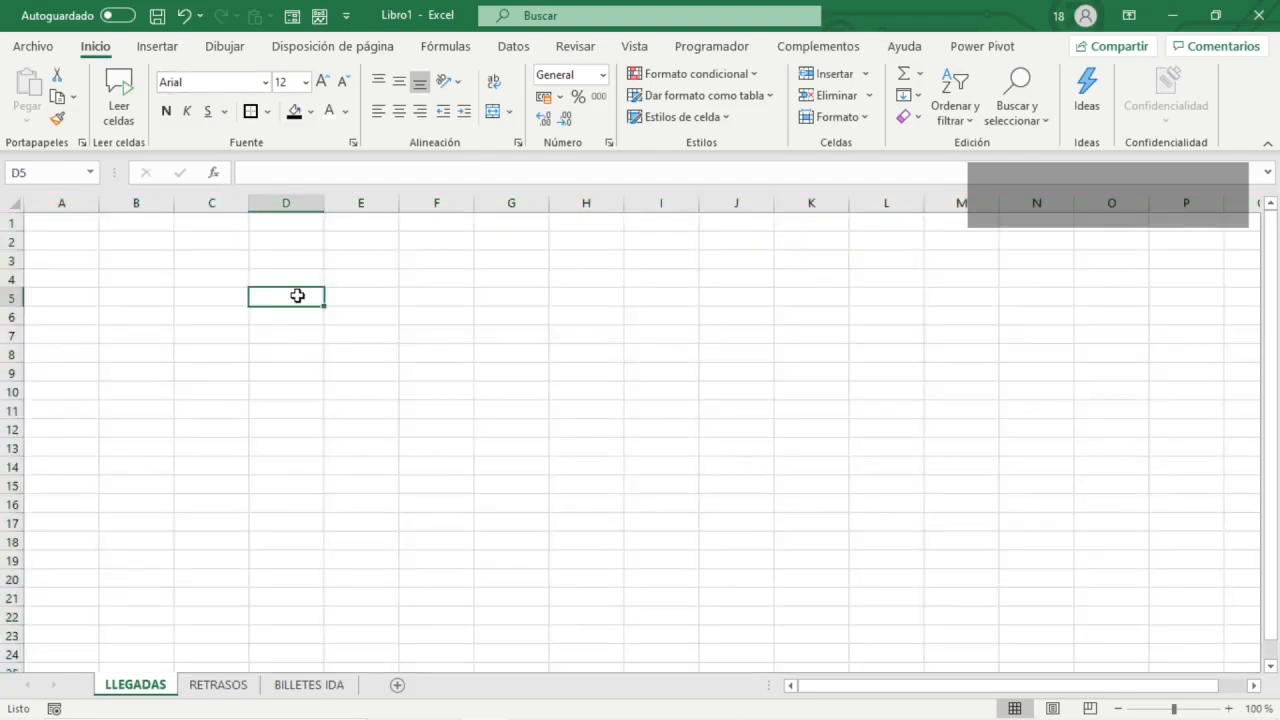
- Draw a folded-corner rectangle about 2.12 cm high and 9.31 cm wide over columns E to I, rows 4 to 8
left_click(157, 47)
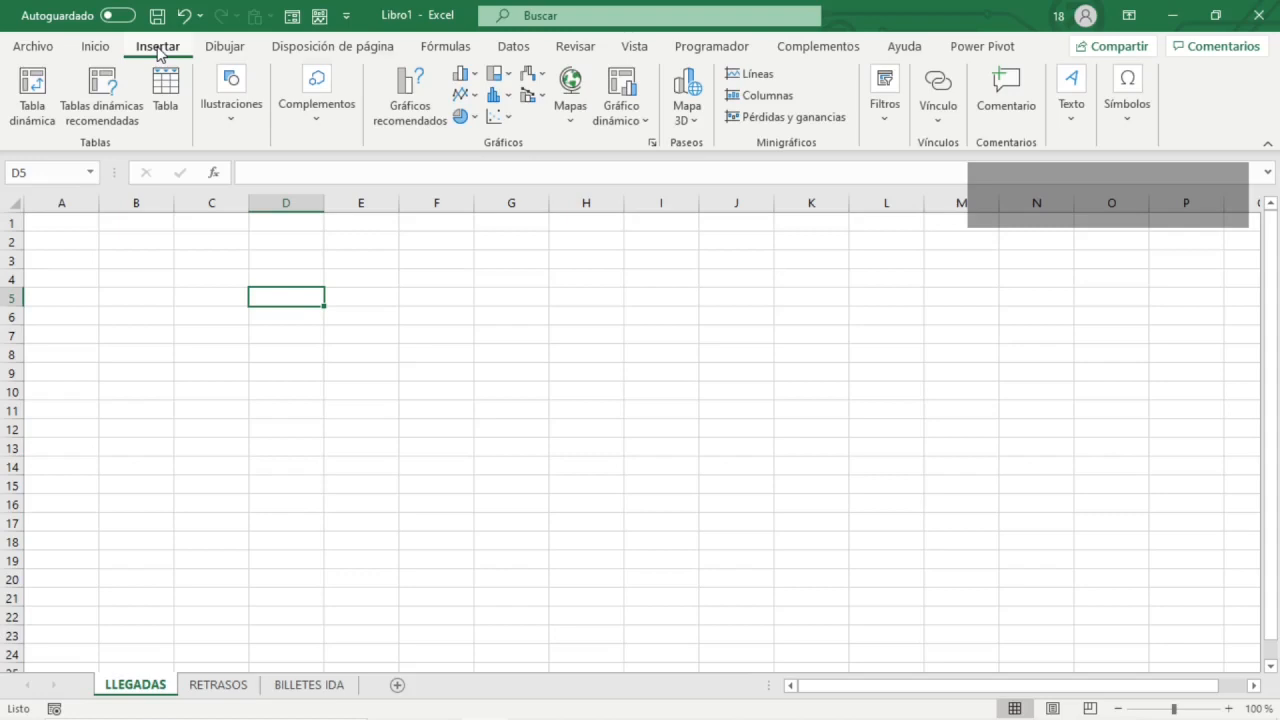
left_click(230, 108)
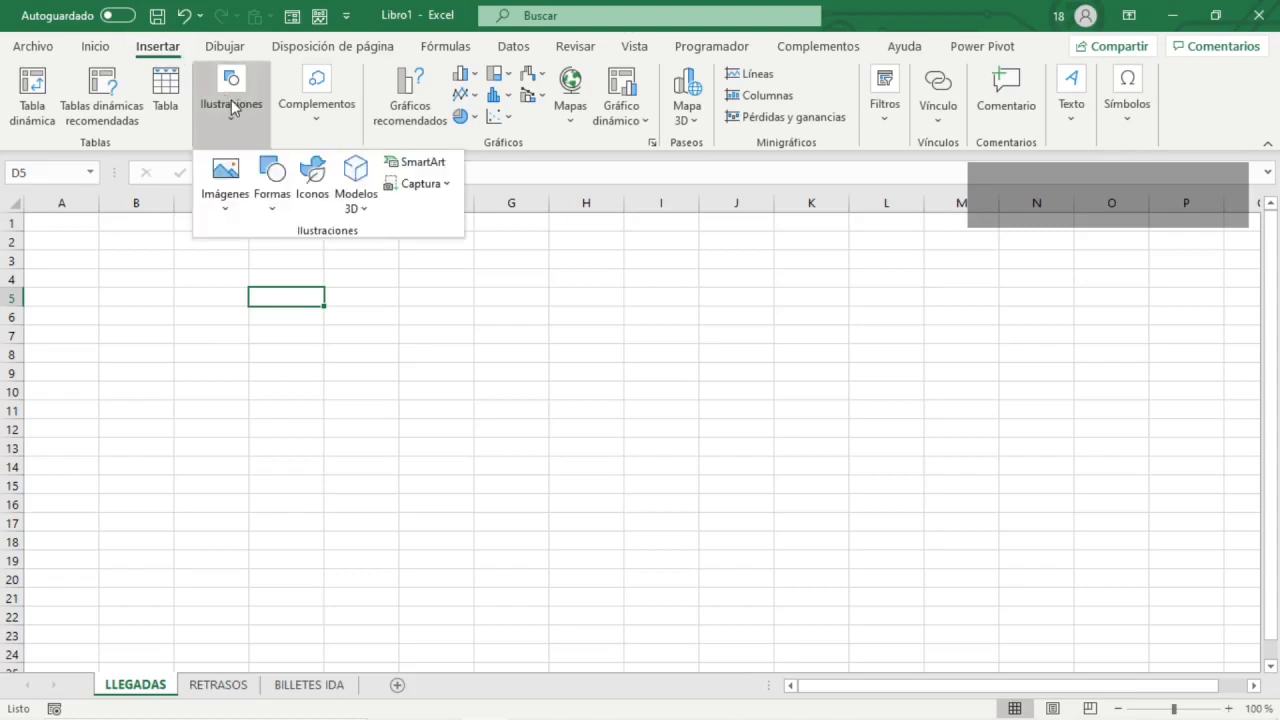
left_click(270, 195)
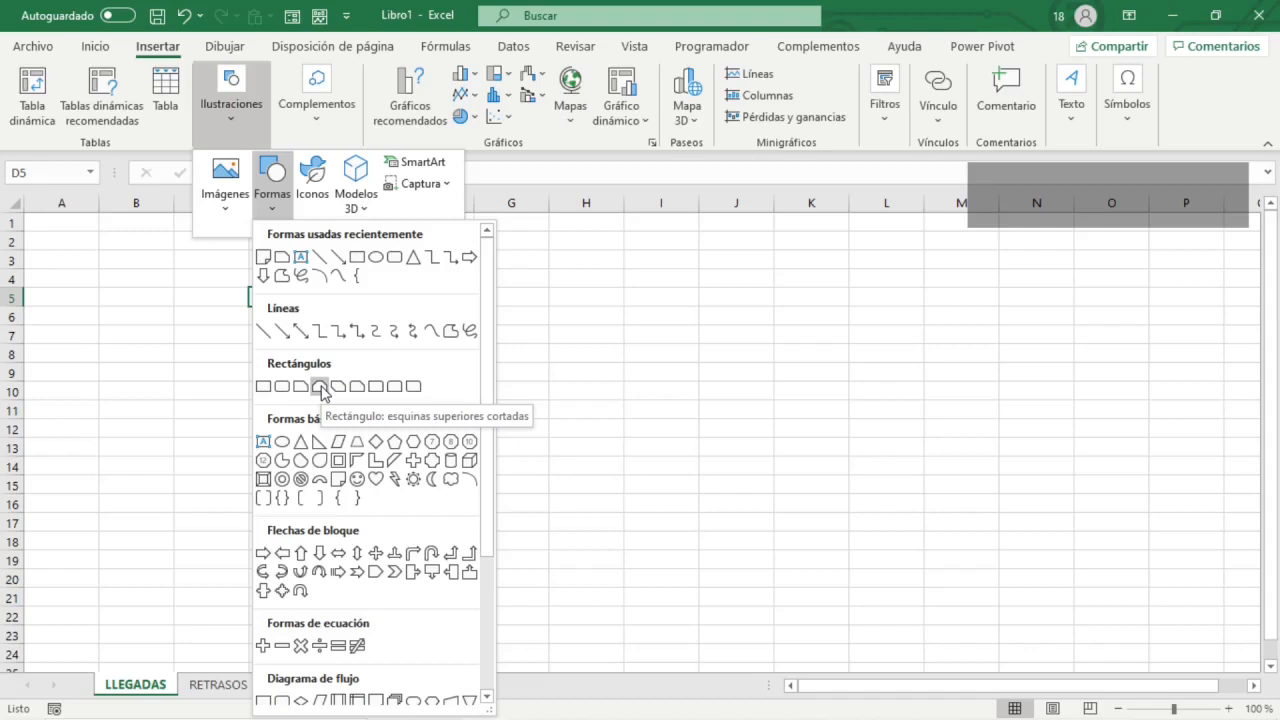
left_click(338, 480)
left_click_drag(327, 277, 656, 350)
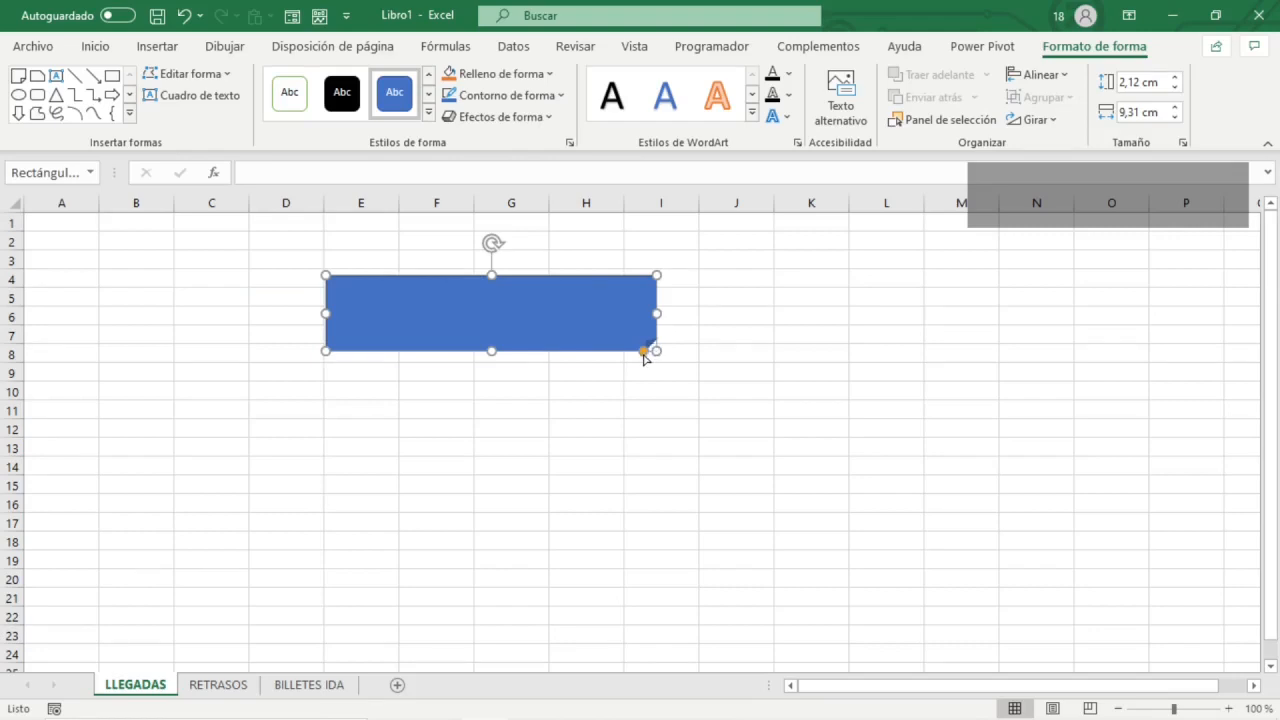
- Enlarge the rectangle's folded corner slightly and apply the theme style with white fill and black outline
left_click_drag(644, 355, 636, 351)
left_click(428, 117)
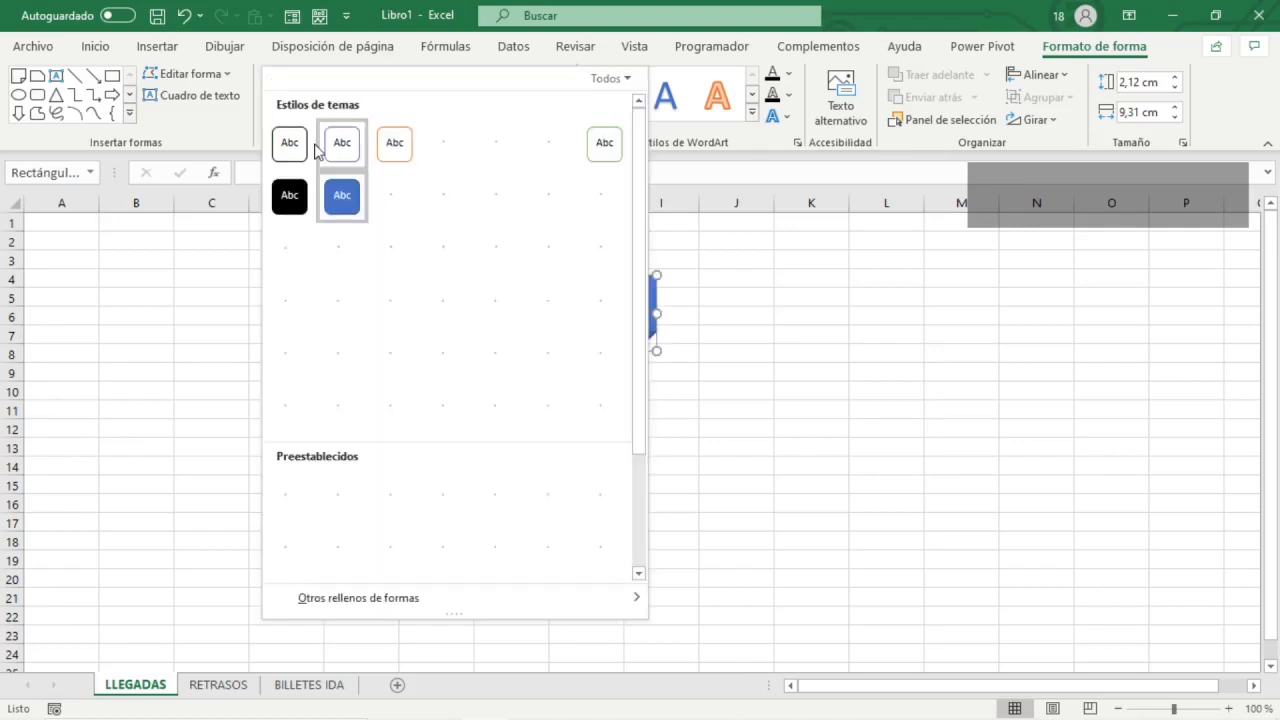
left_click(284, 147)
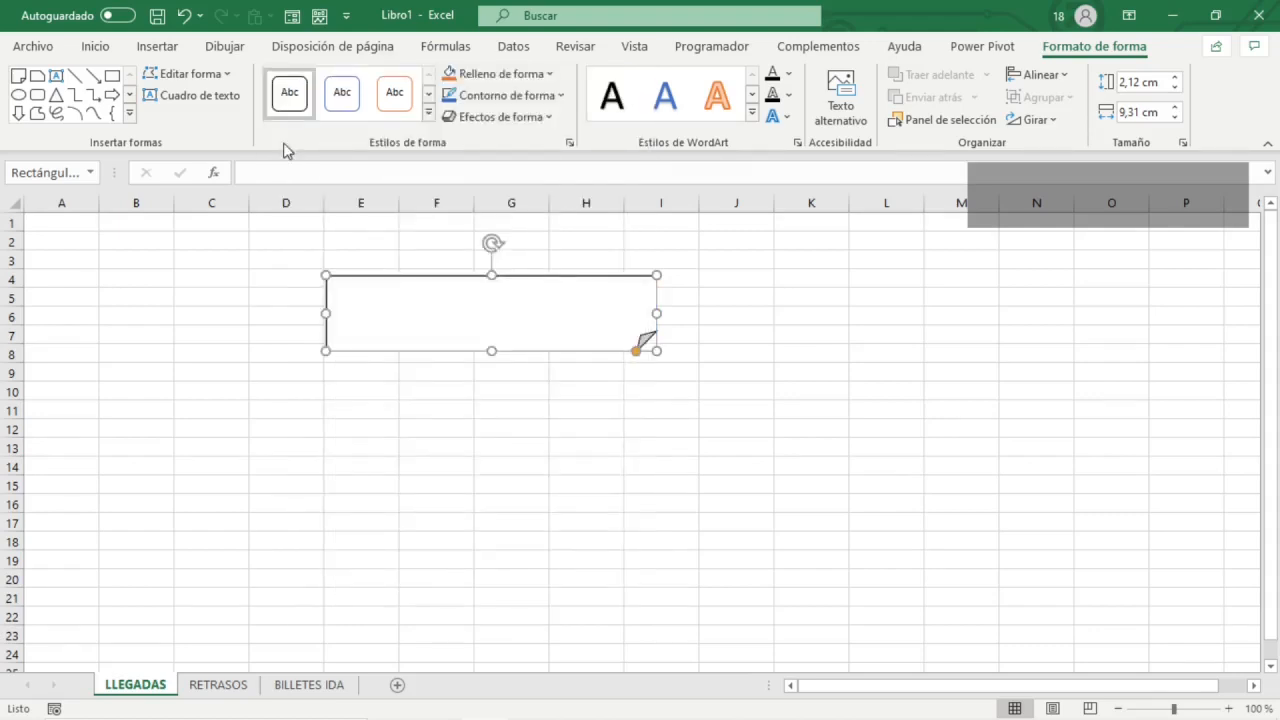
- Add the text LLEGADAS inside the folded-corner rectangle
right_click(459, 315)
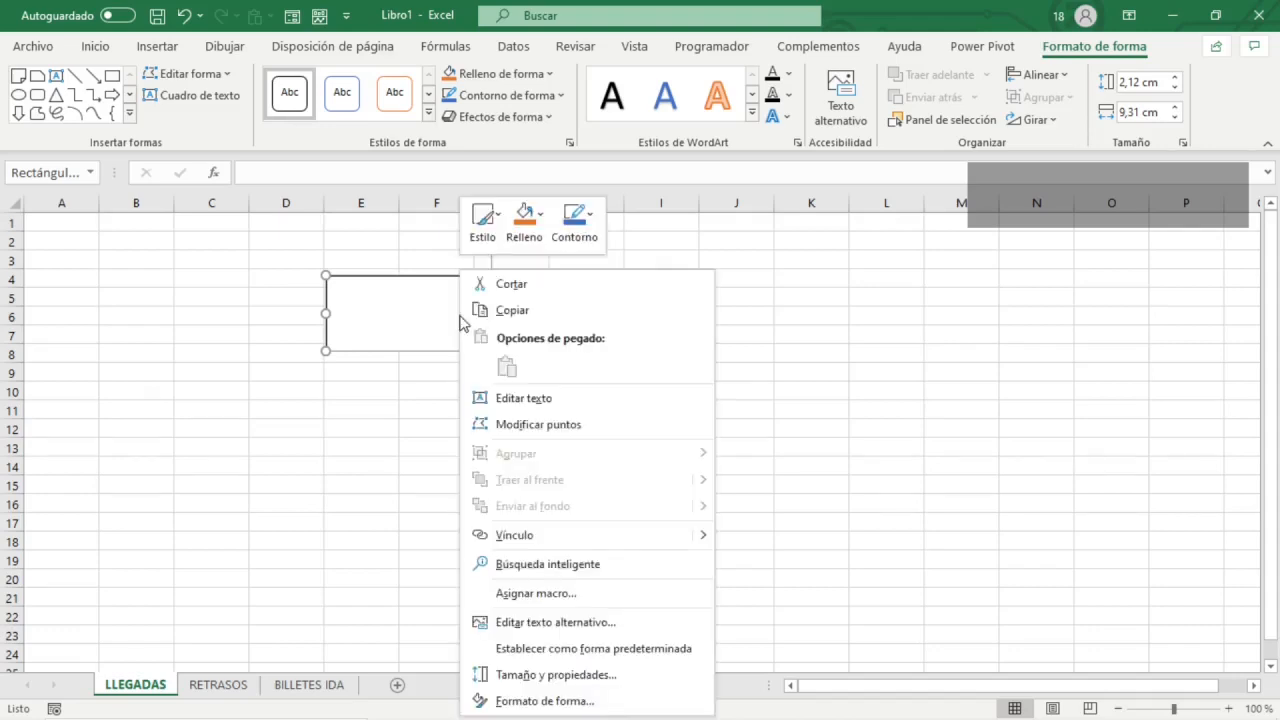
left_click(519, 399)
type("LLEGADAS")
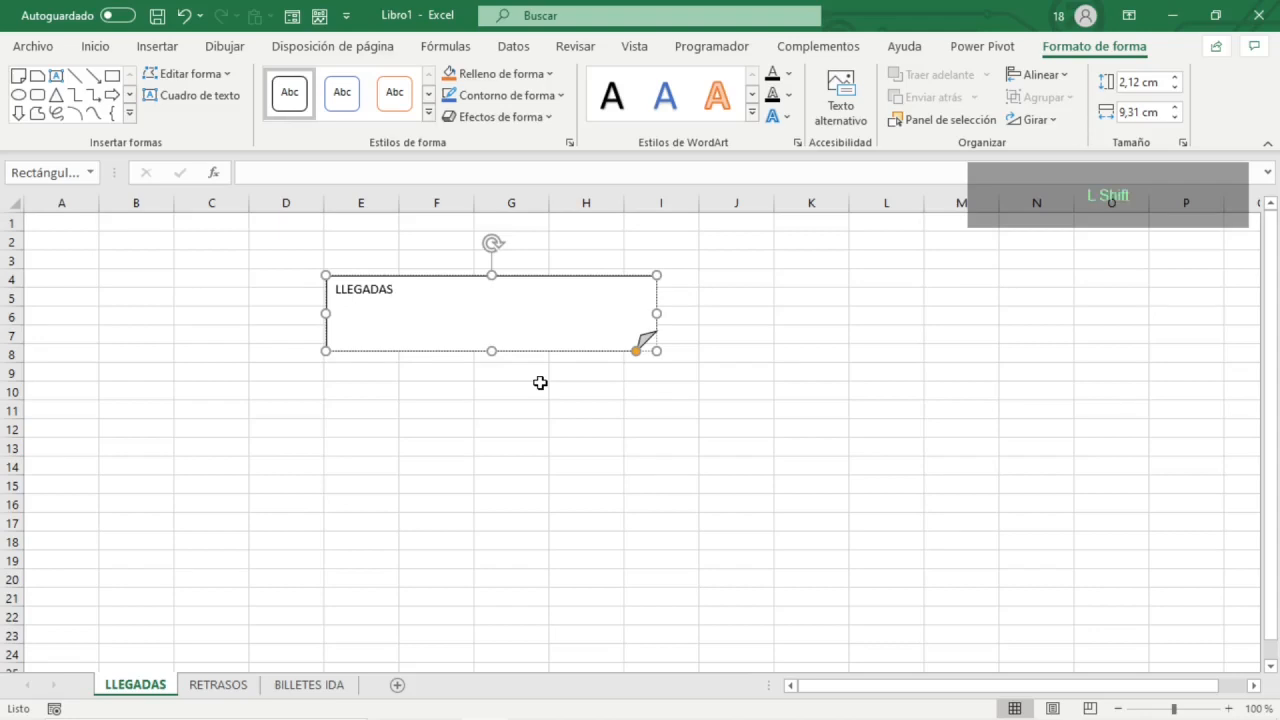
- Format the shape's text as Times New Roman, bold, size 40, and center it horizontally
key("ctrl+a")
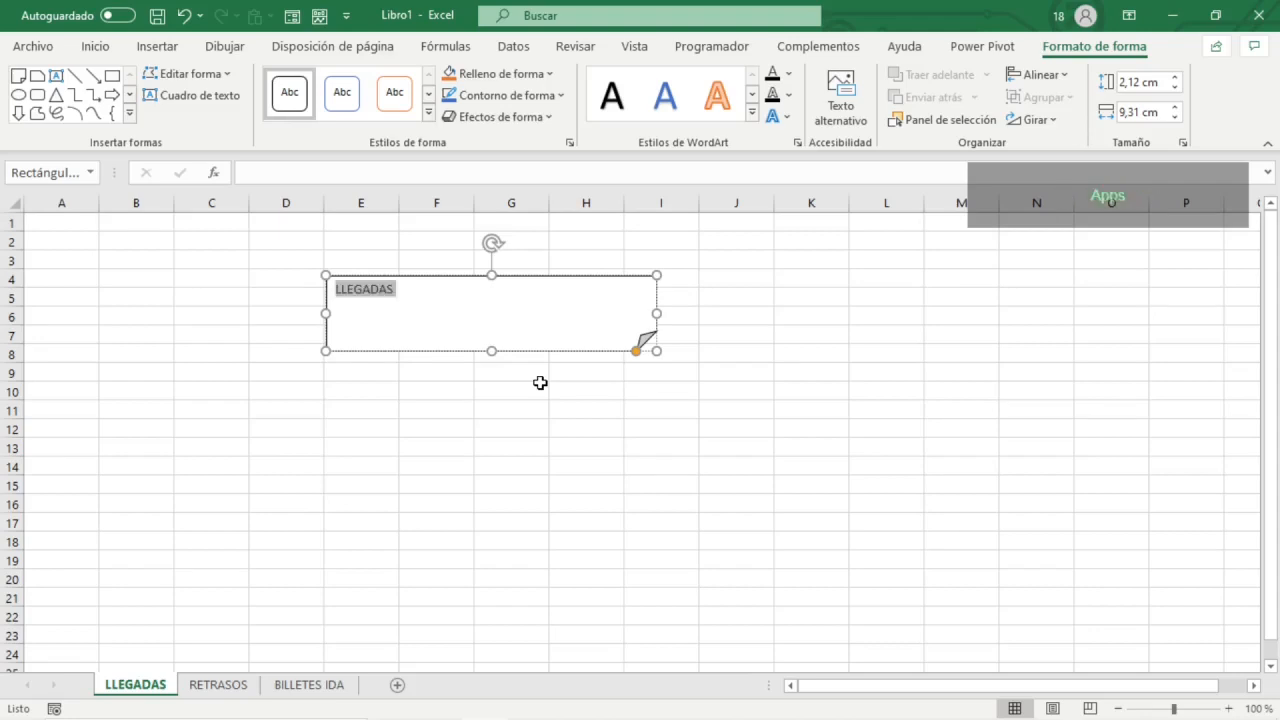
right_click(540, 383)
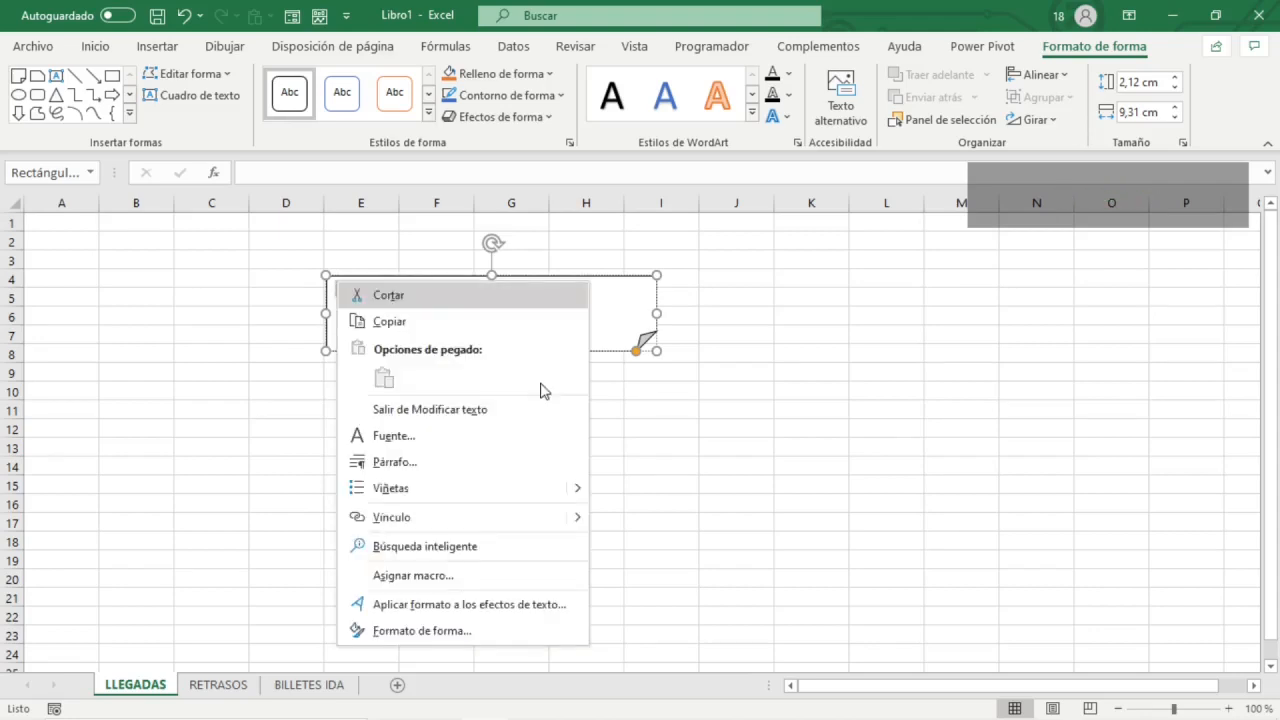
key("e")
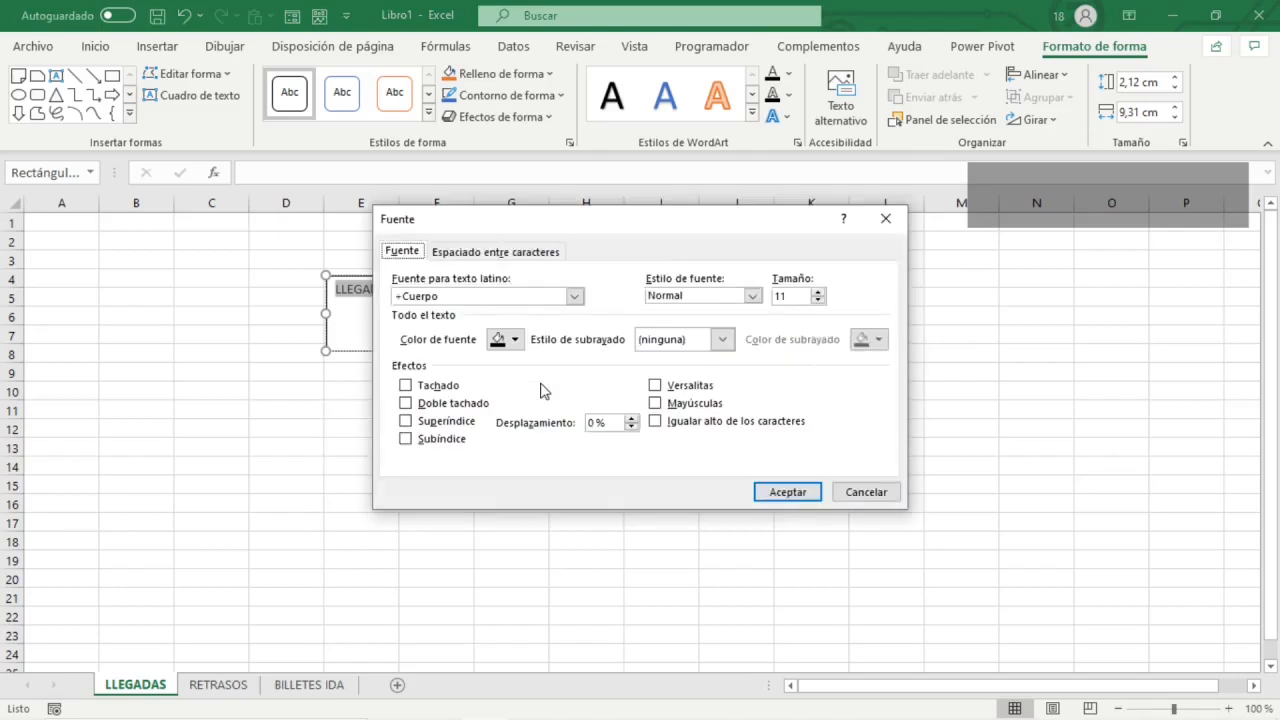
key("Tab")
type("Tim")
key("Tab")
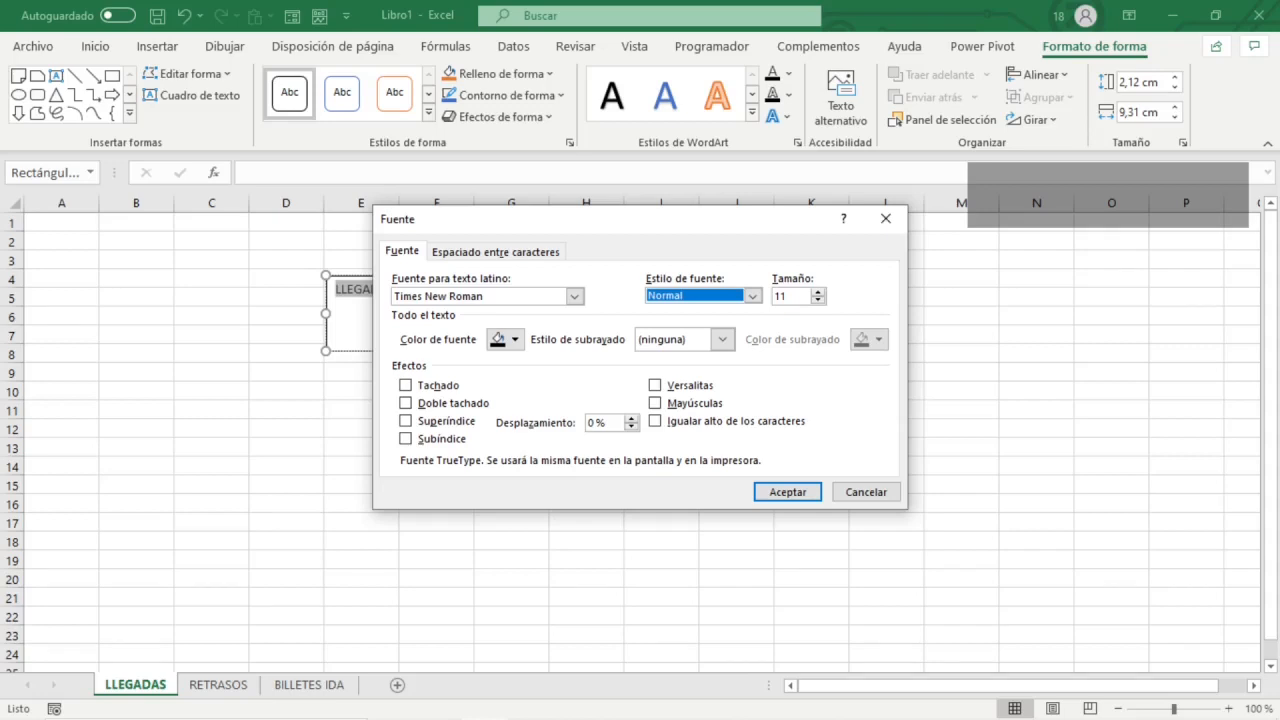
key("alt+Down")
key("Down")
key("Down")
key("Tab")
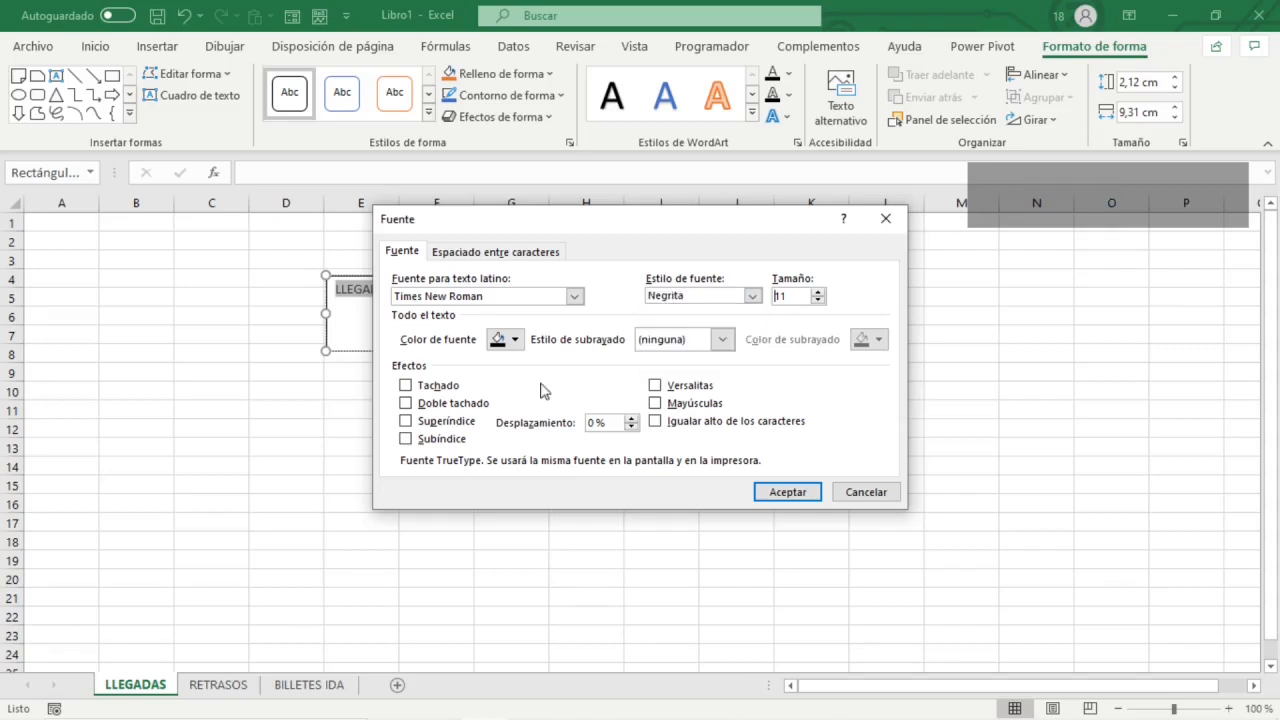
type("40")
key("Return")
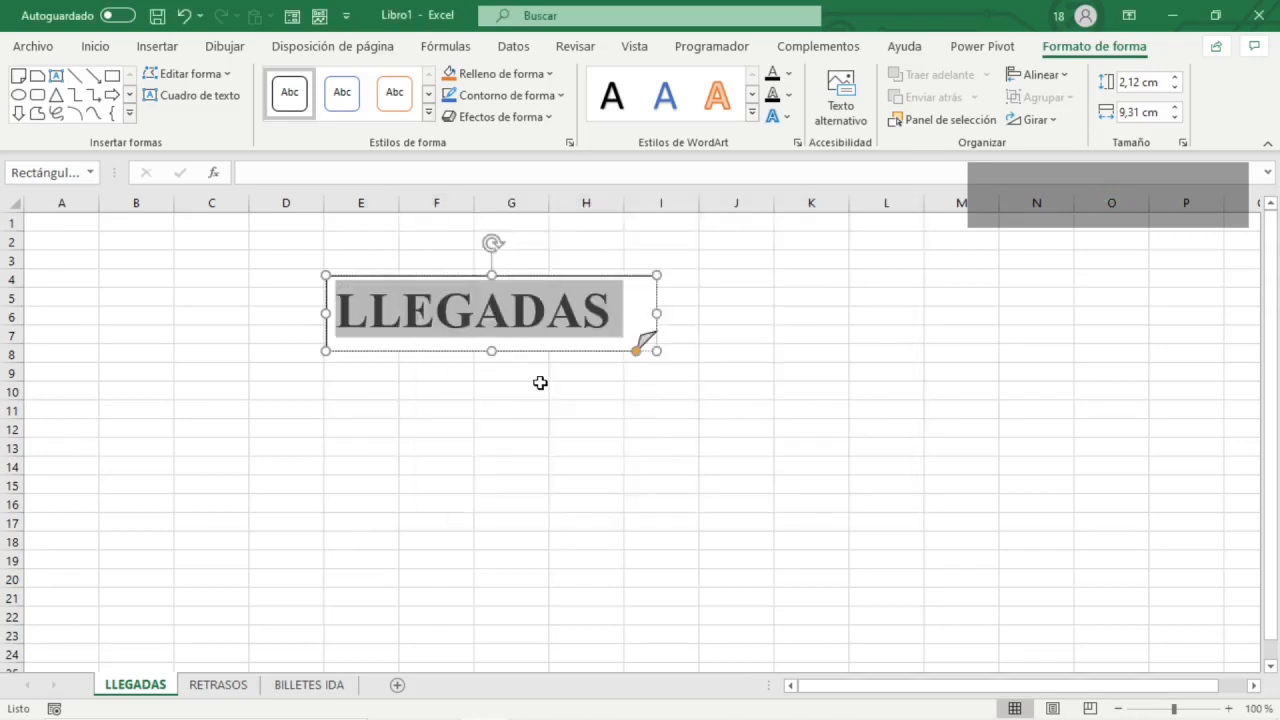
left_click(97, 47)
left_click(405, 111)
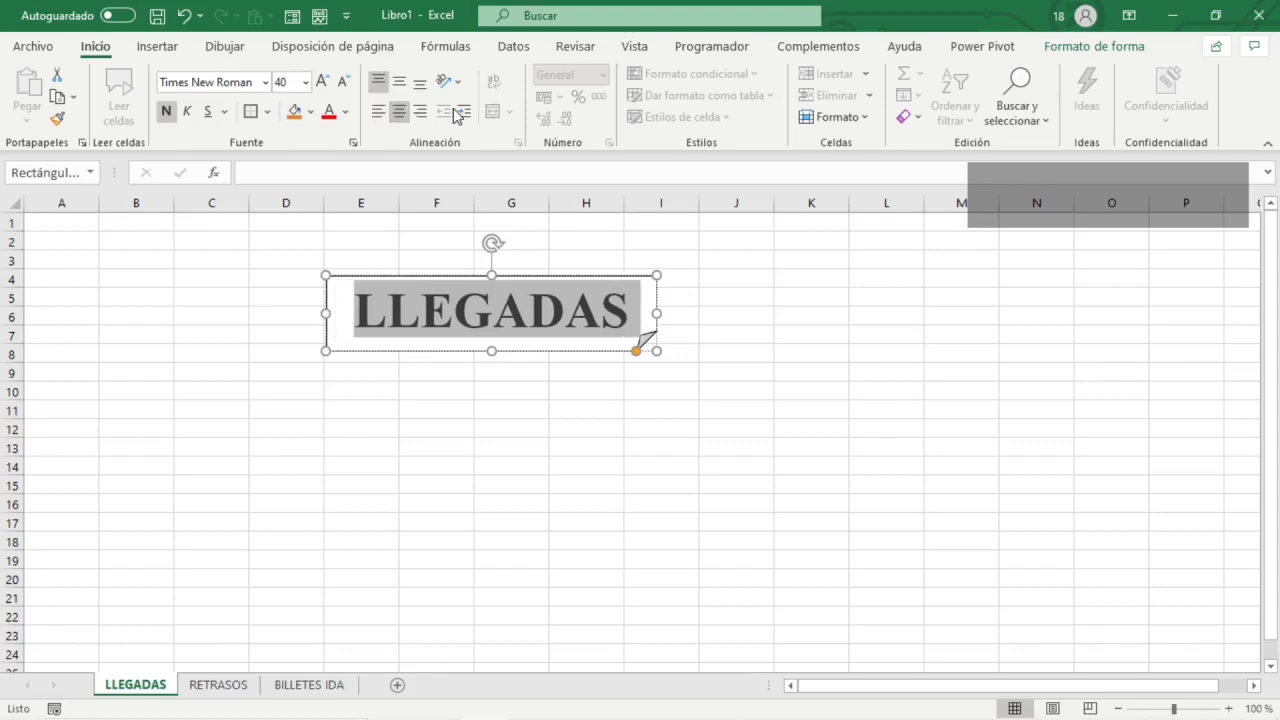
- Set the title shape's height to 2 cm and its width to 10 cm
left_click(1090, 47)
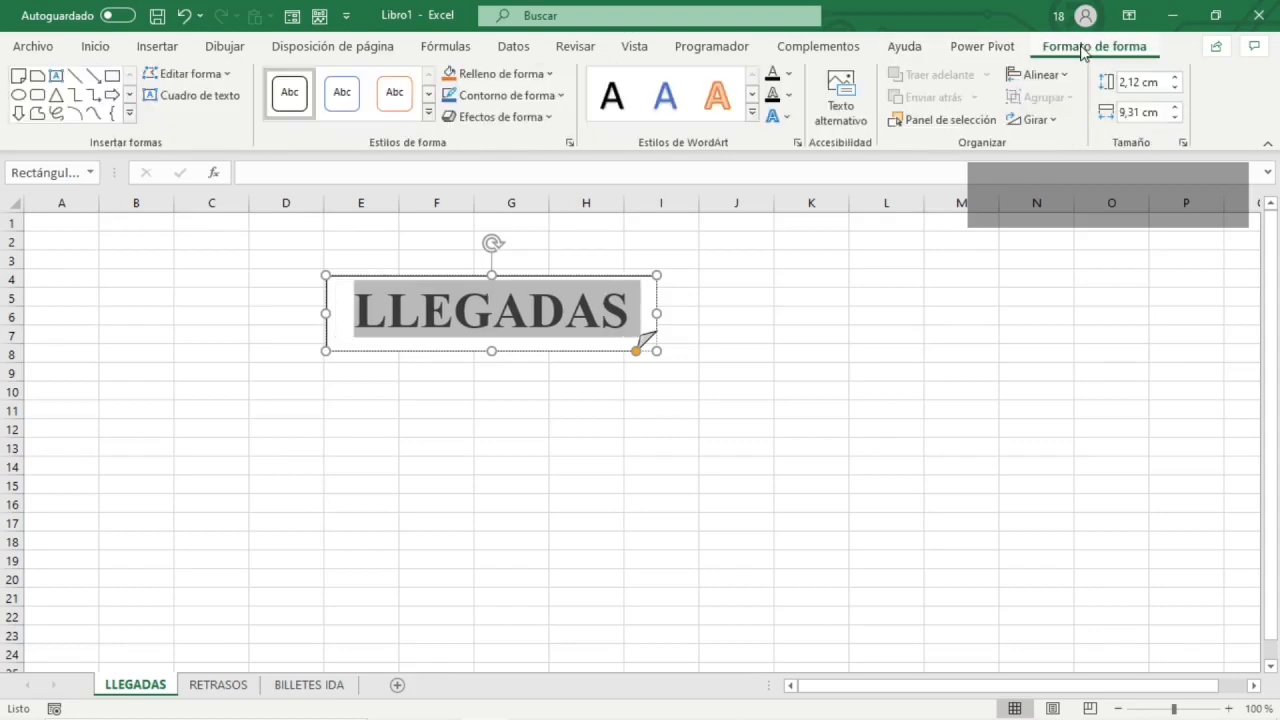
left_click(1141, 81)
type("2")
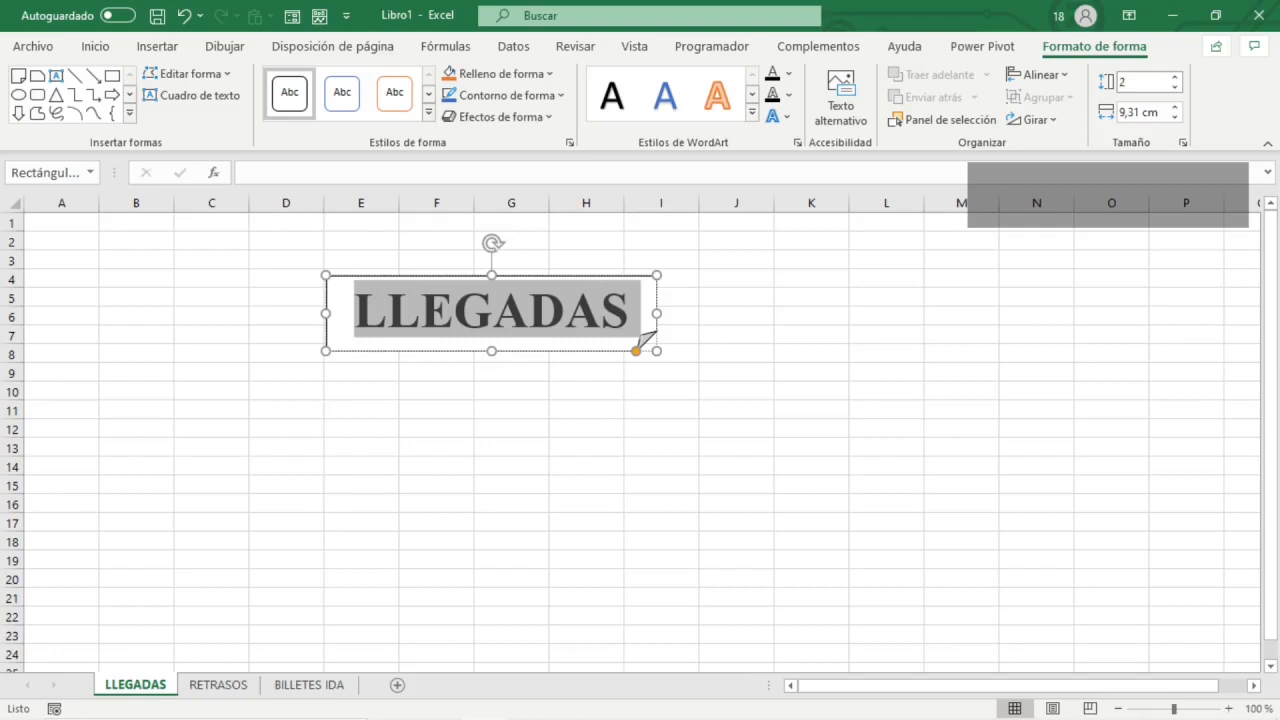
key("Tab")
type("10")
key("Return")
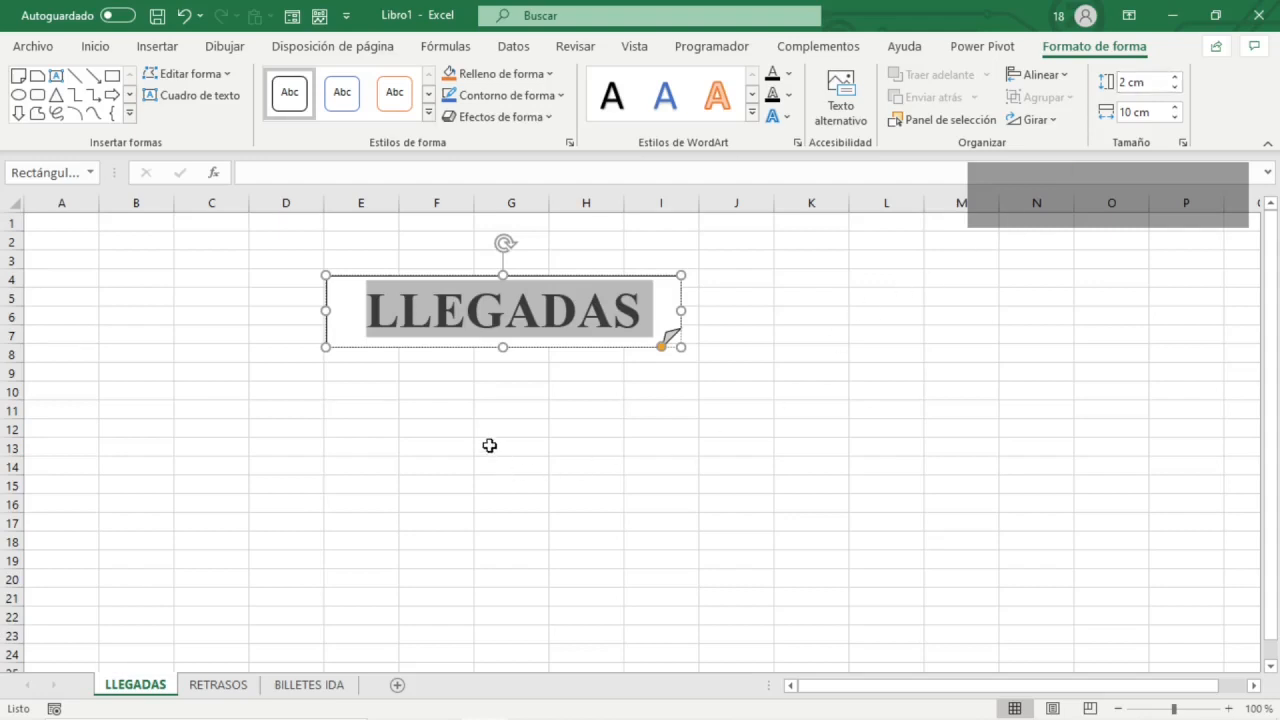
- Enter the headers Destino, Llegada, Duración and Destino / Vehículo across row 11, starting in E11
left_click(380, 404)
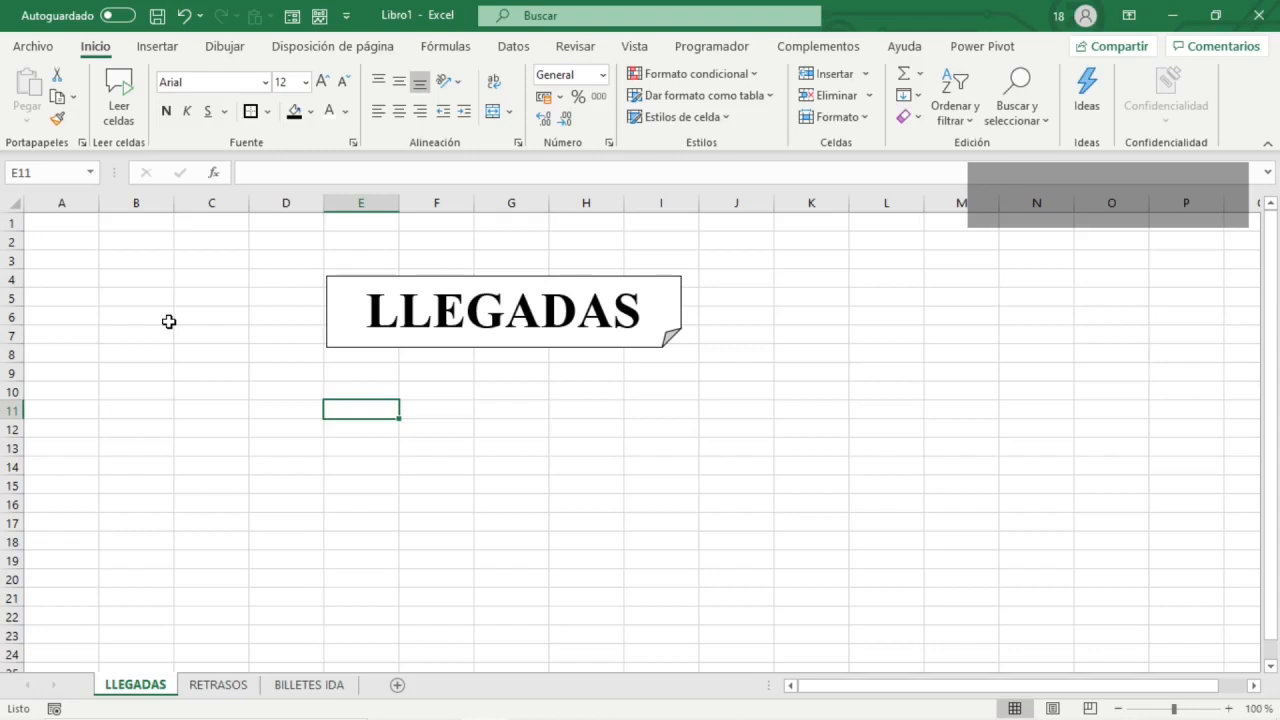
type("Des")
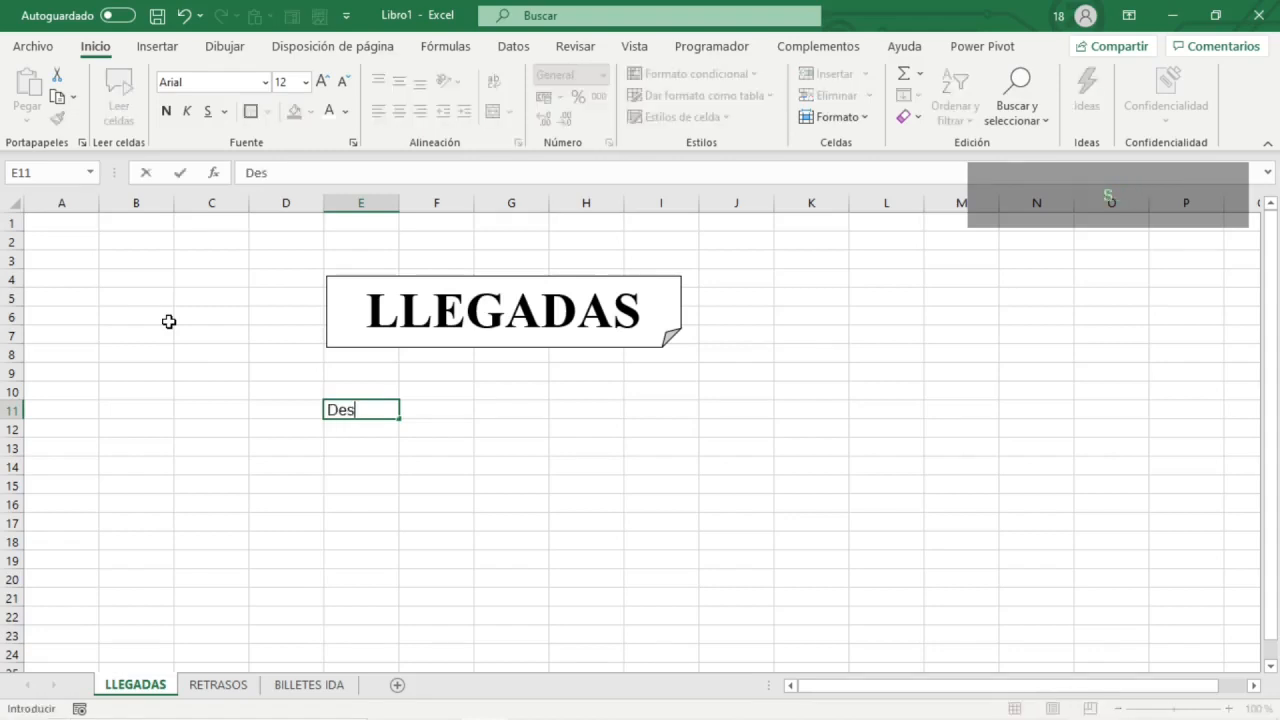
type("tino")
key("Tab")
type("LLegada")
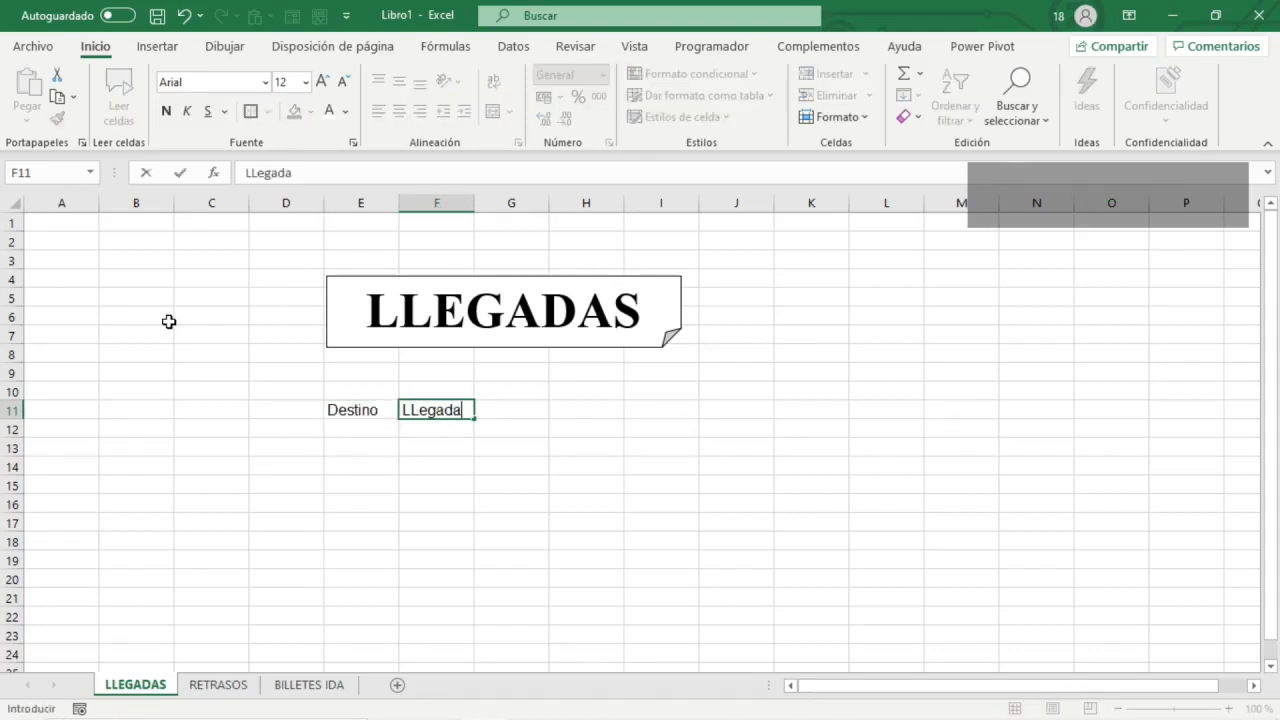
key("Tab")
type("Duración")
key("Tab")
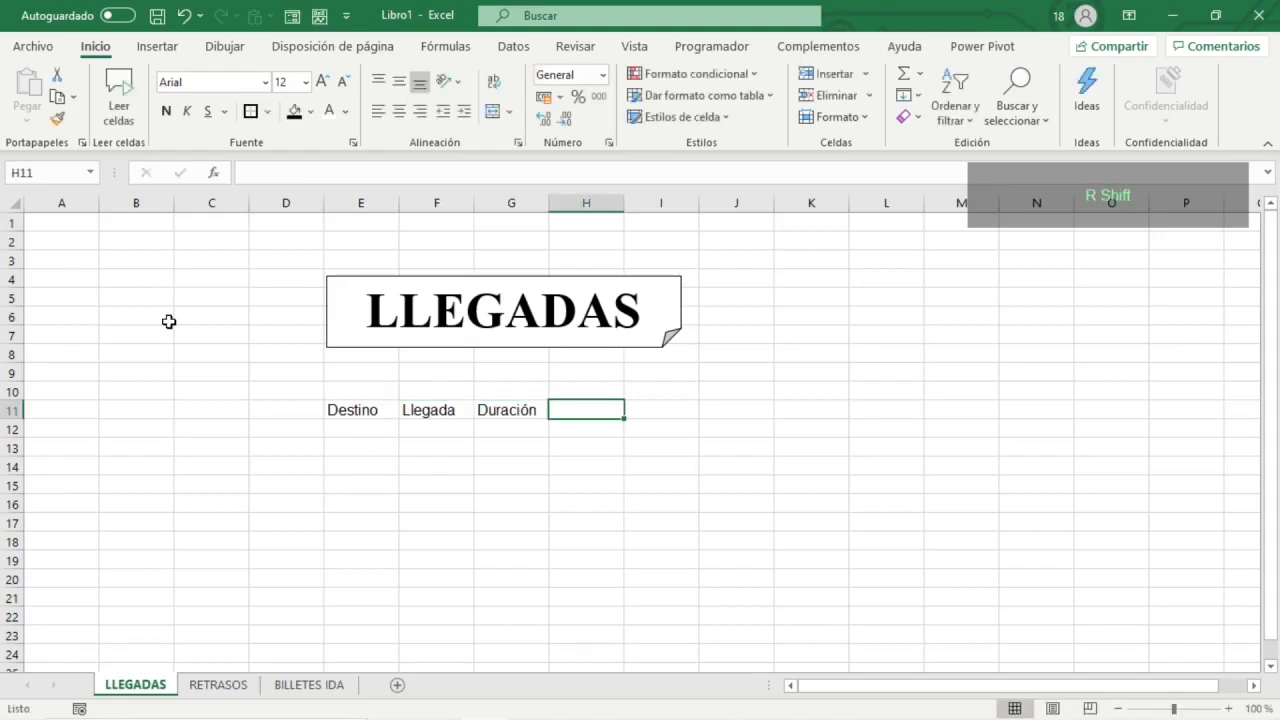
type("De")
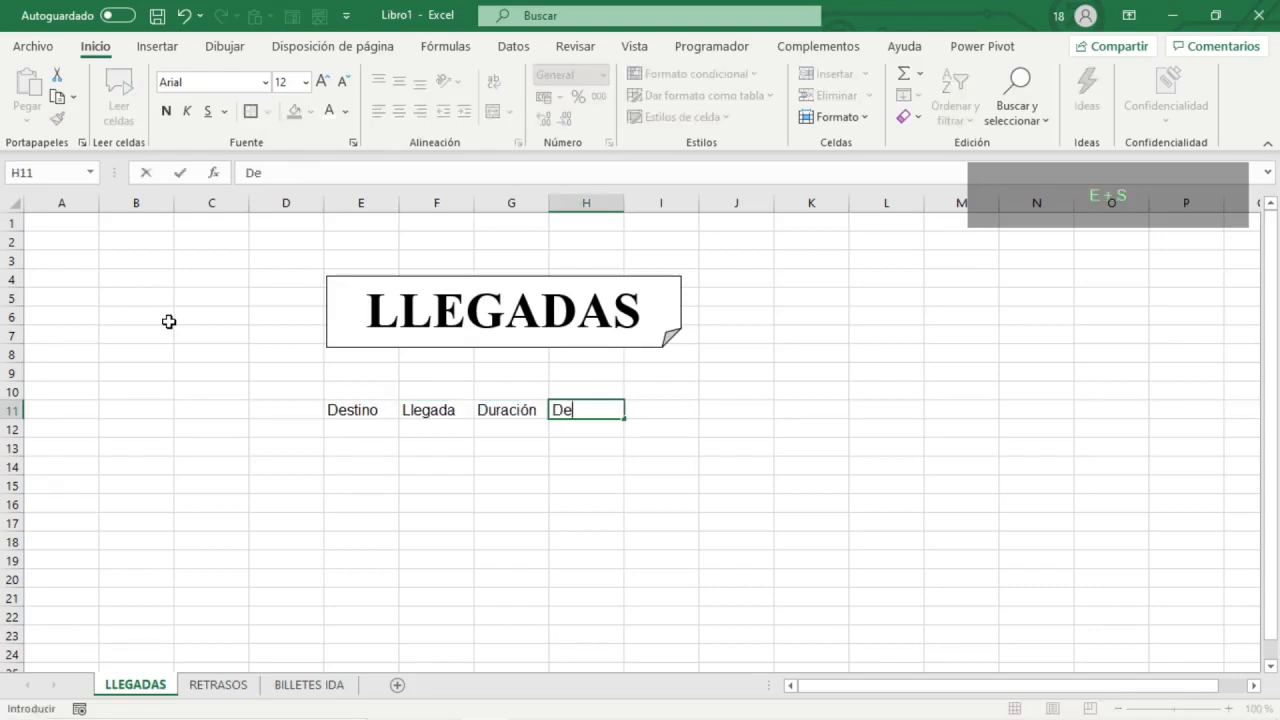
type("stino / Vehíc")
type("ulo")
key("Return")
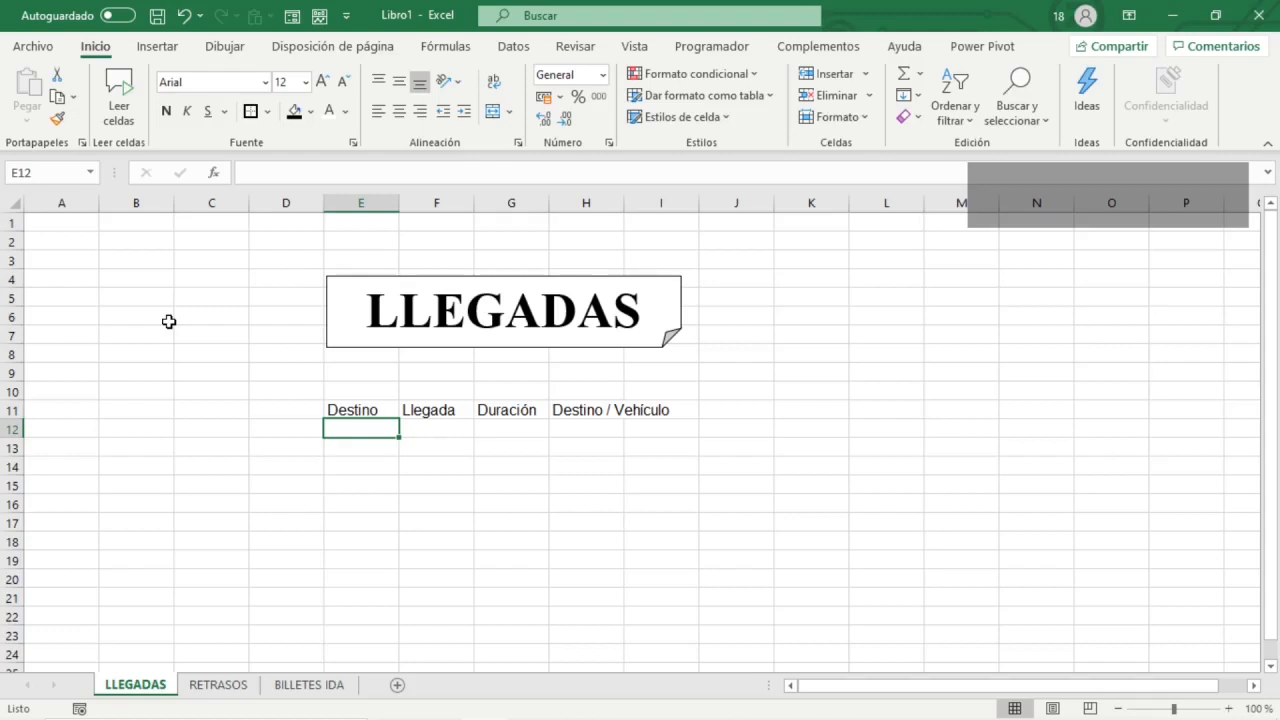
- Enter 1 in E12 and 2 in E13 as the first values under Destino
type("1")
key("Return")
type("2")
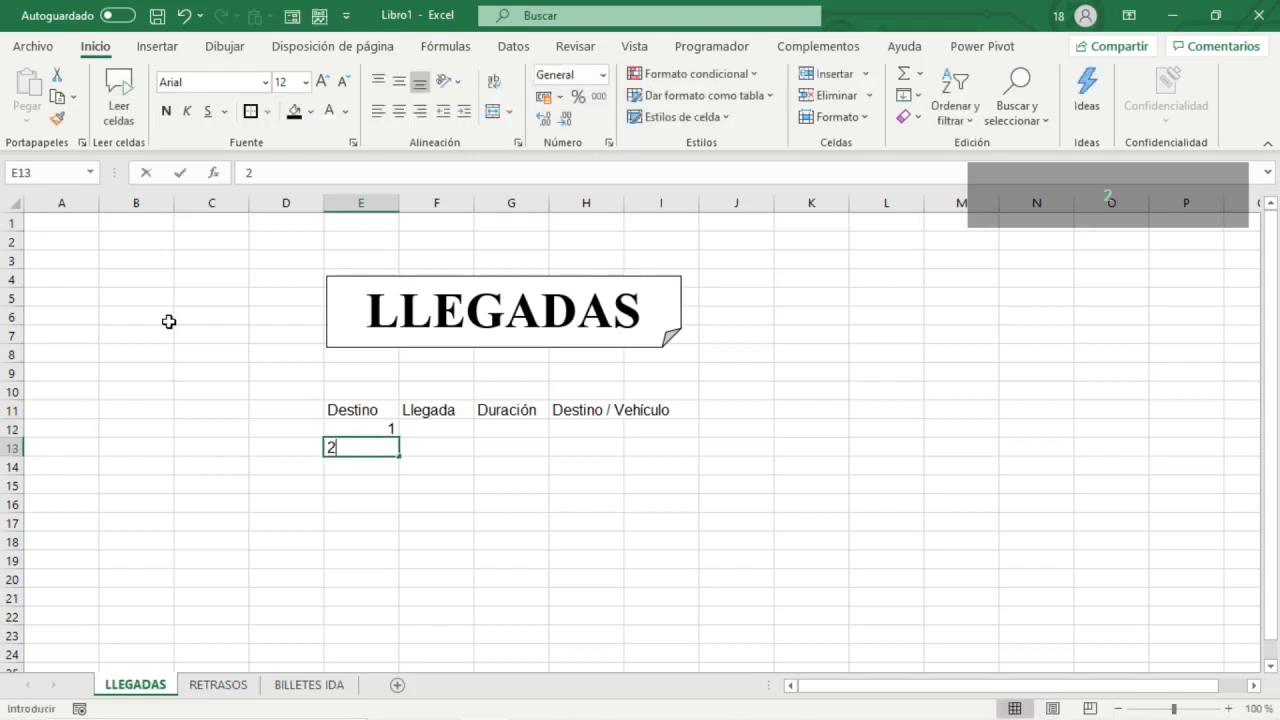
key("Return")
- Fill E12:E26 under Destino with a linear column series using an increment of 1, numbering the destinations 1 to 15
key("Up")
key("Up")
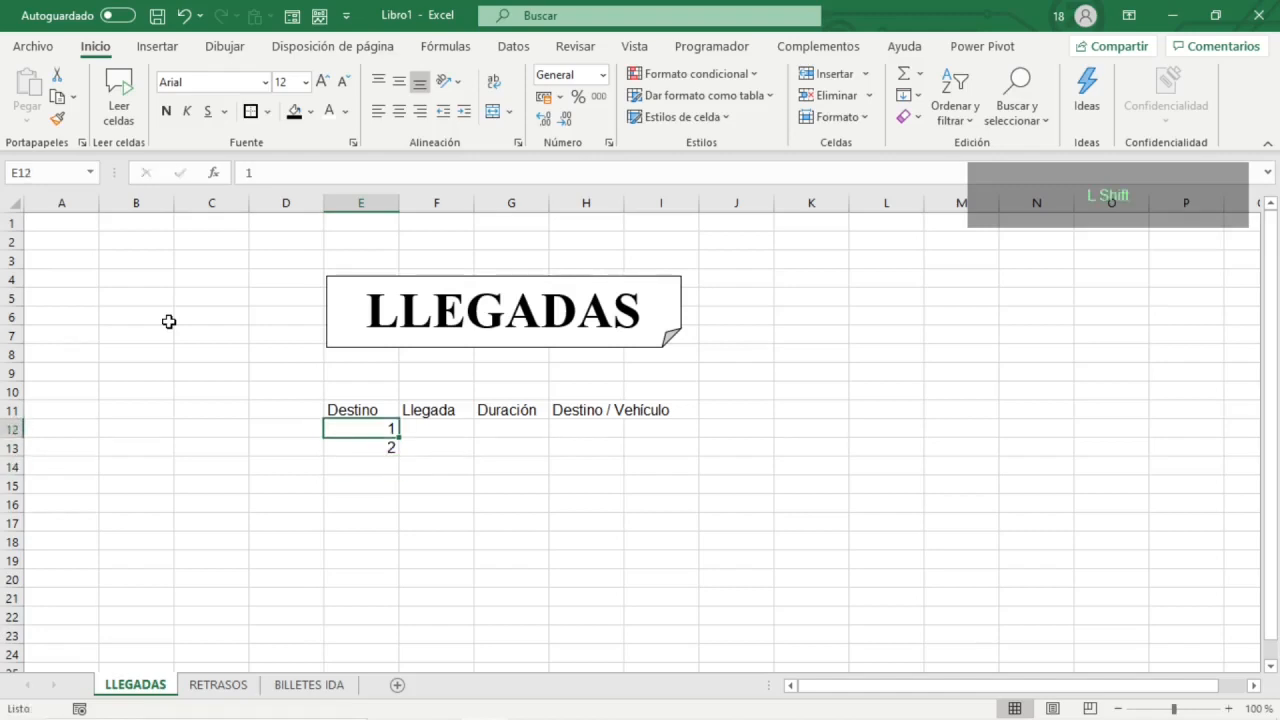
key("shift+Down")
key("shift+Down")
key("shift+Down")
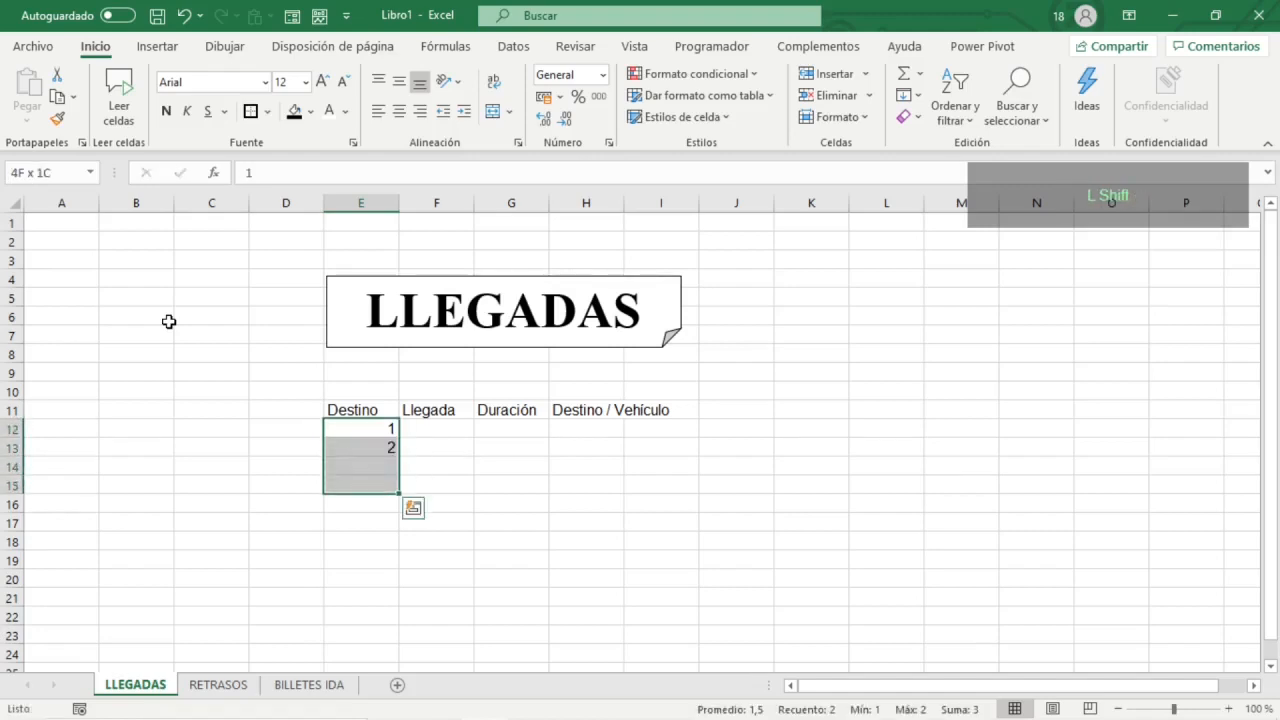
key("shift+Down")
key("shift+Down")
key("shift+Down")
key("shift+Down")
key("shift+Down")
key("shift+Down")
key("shift+Down")
key("shift+Down")
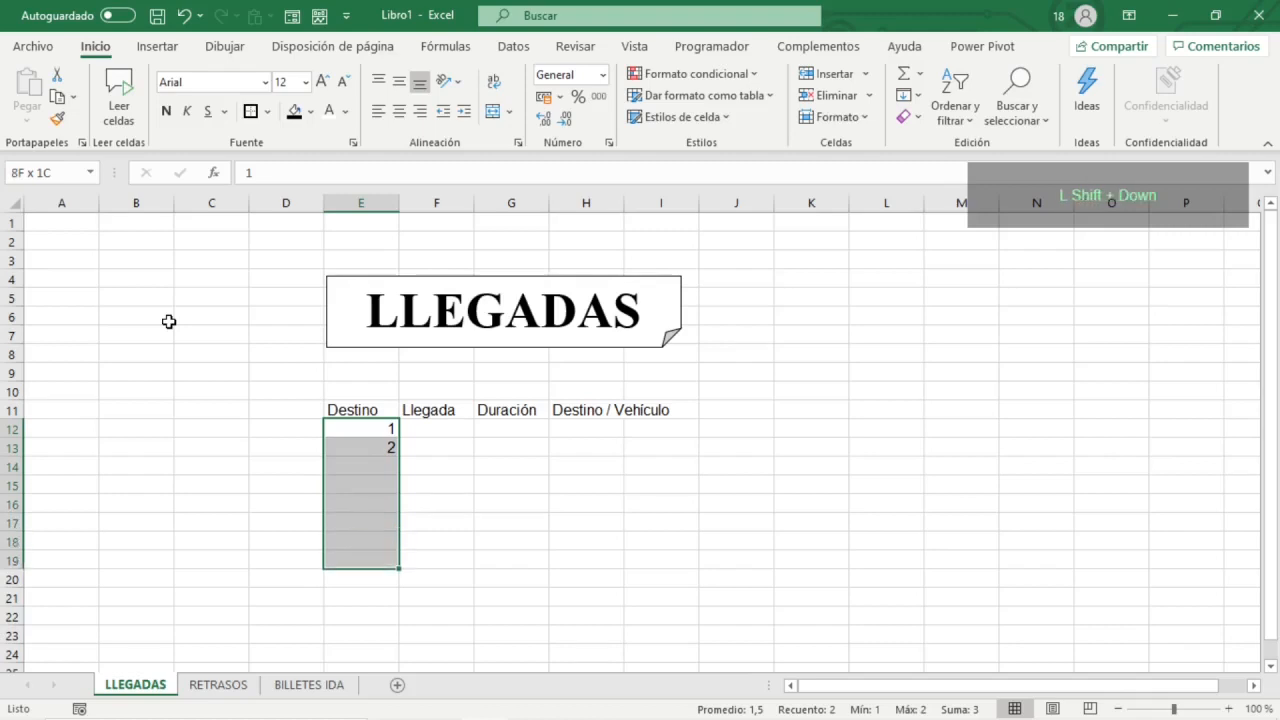
key("shift+Down")
key("shift+Down")
key("shift+Down")
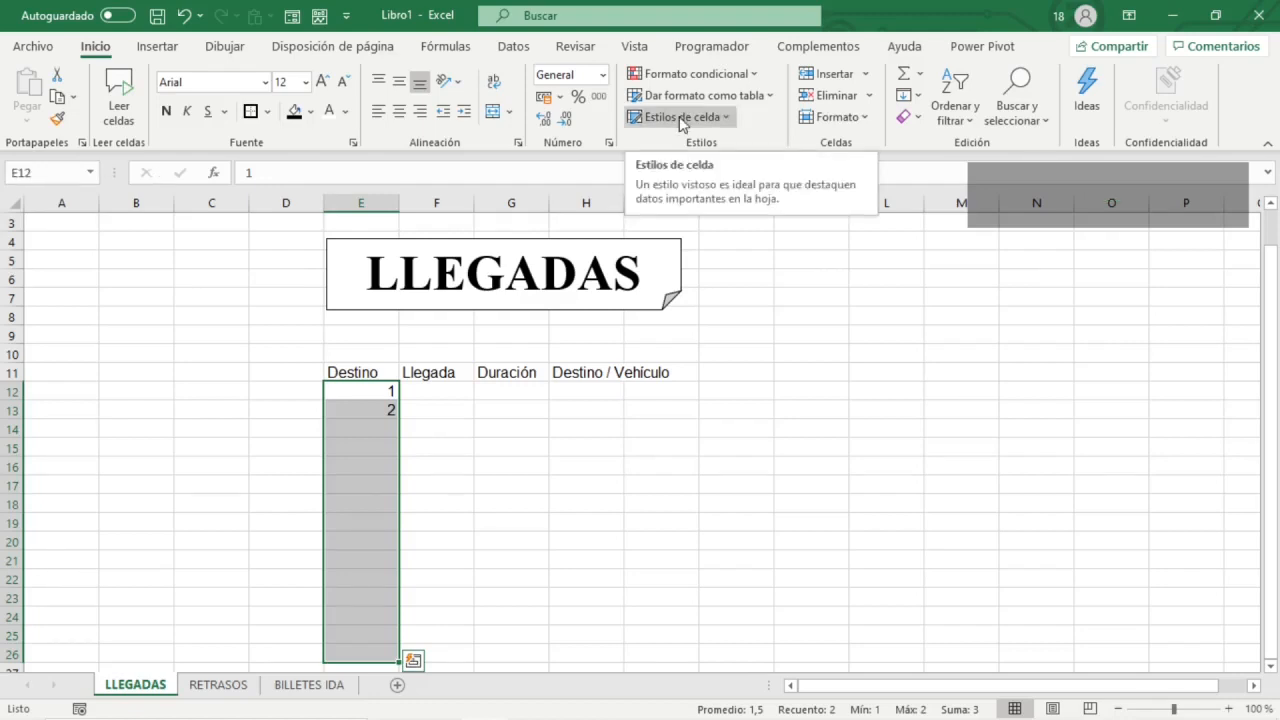
key("alt")
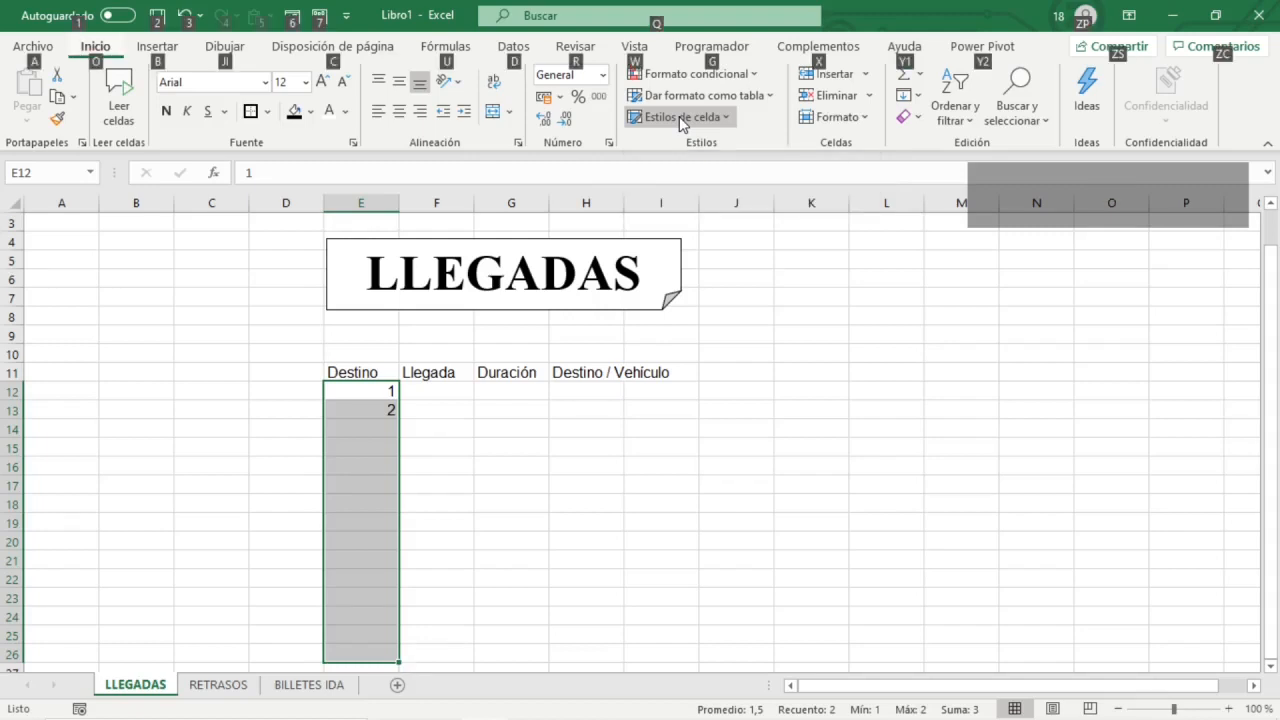
key("alt")
key("alt")
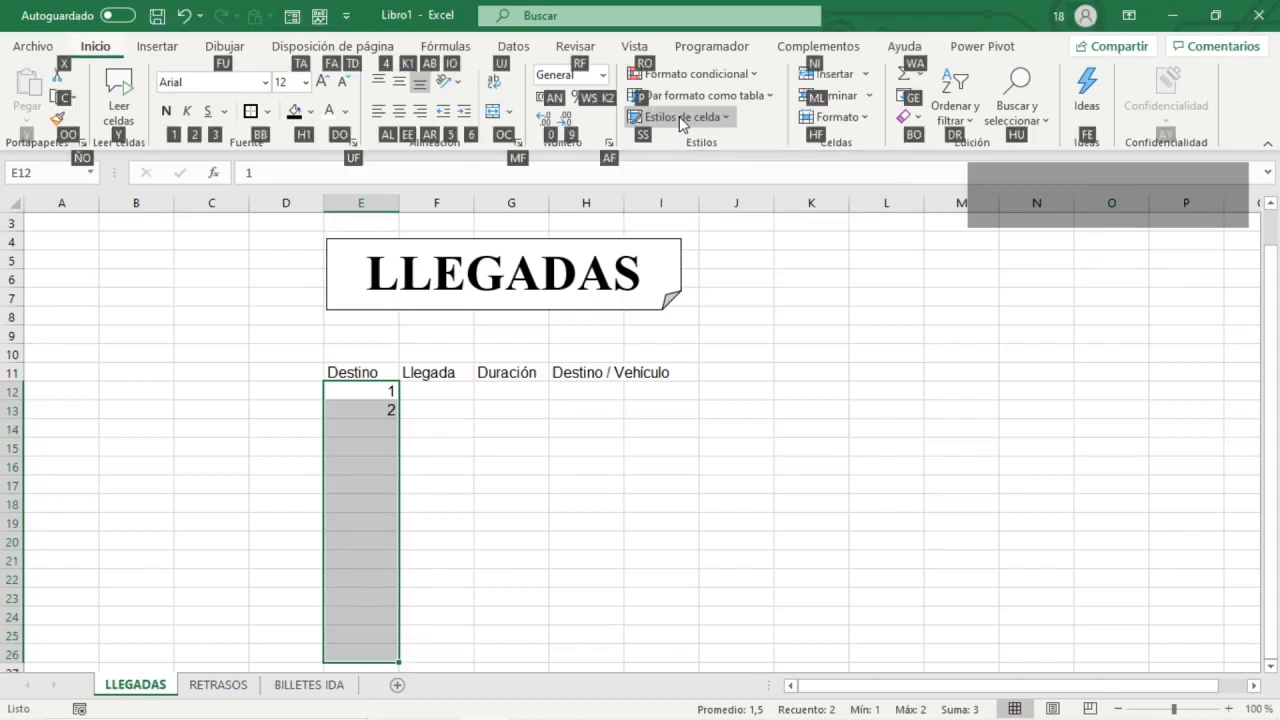
key("g")
key("e")
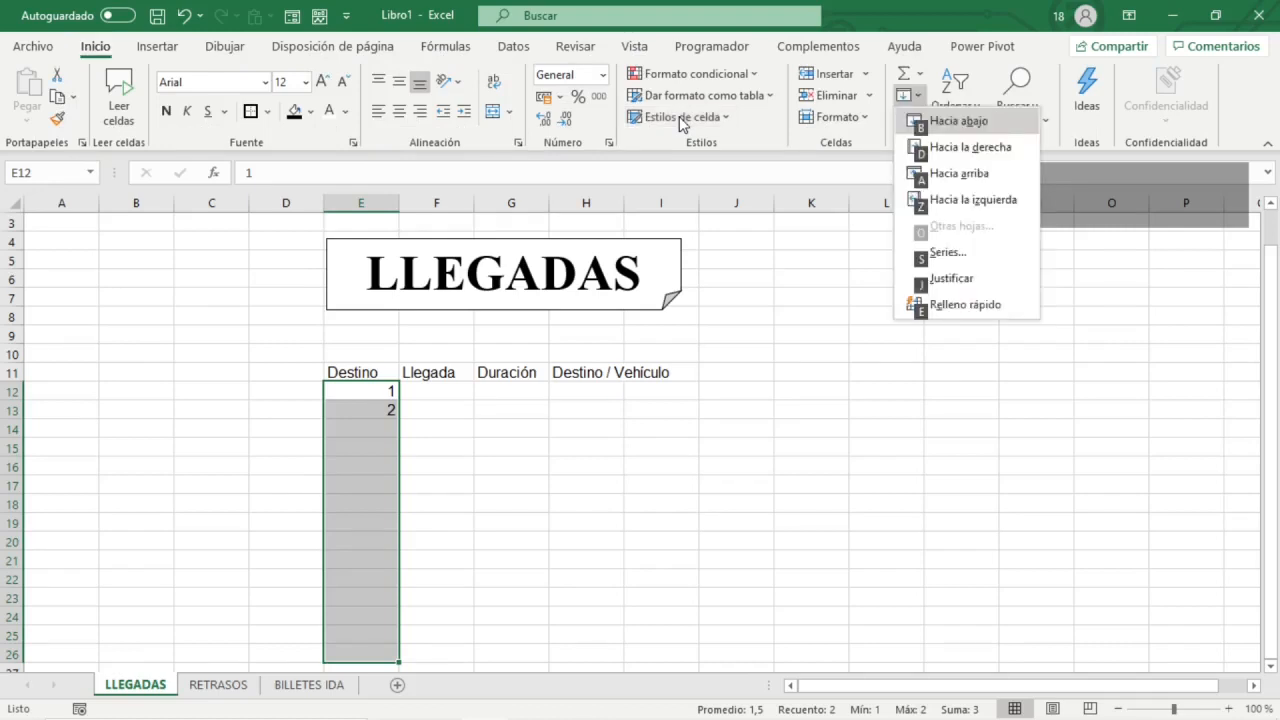
key("s")
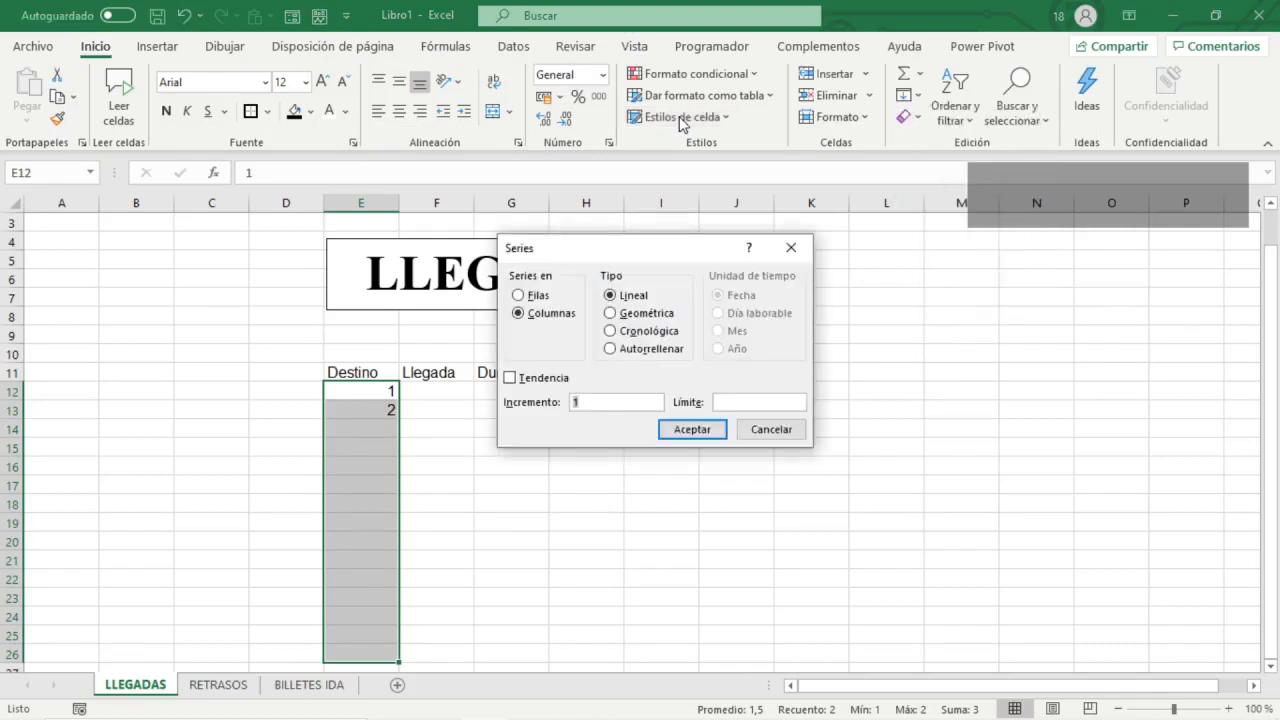
key("Return")
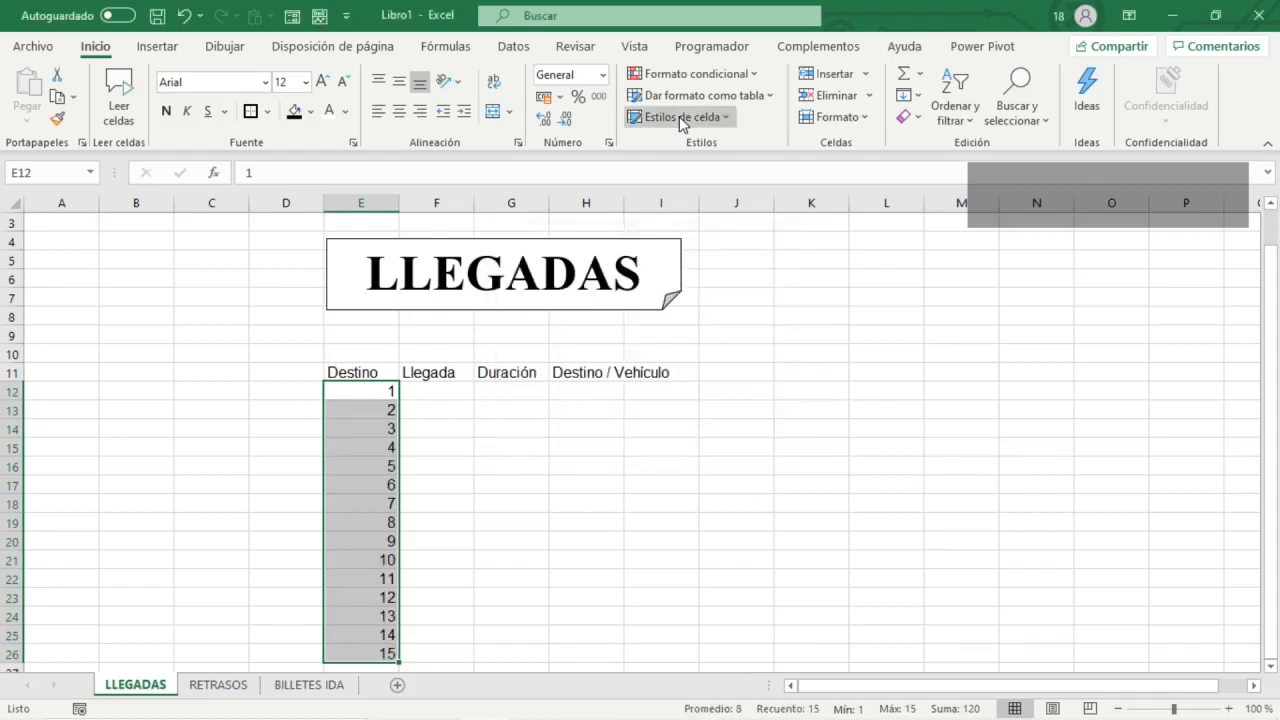
- Enter 14:00:00 in F12 and 14:15:00 in F13 as the first two arrival times under Llegada
key("Right")
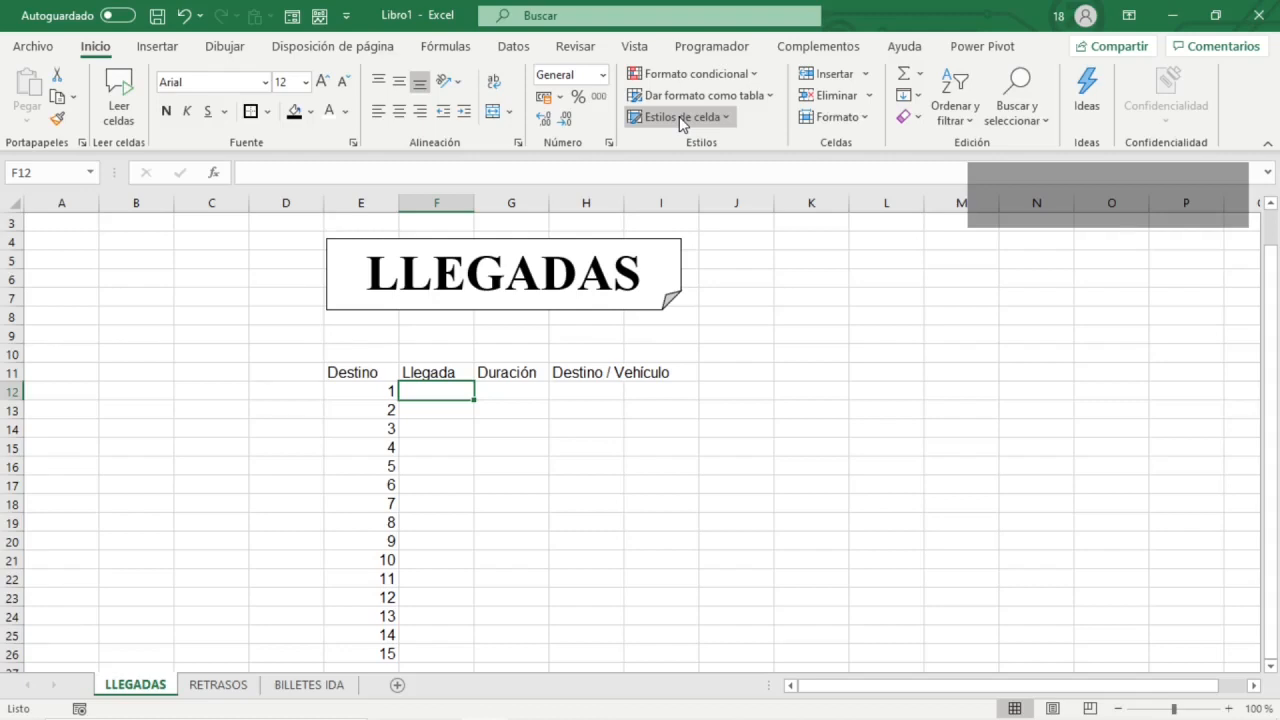
type("1")
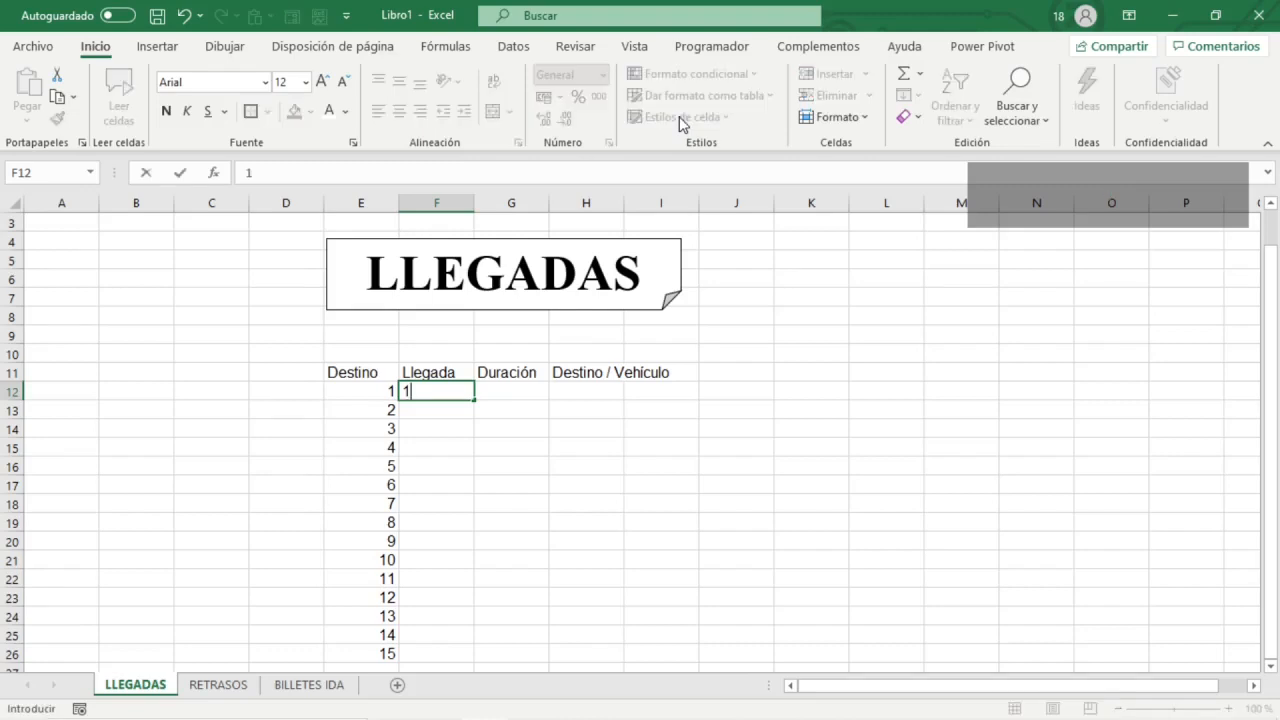
type("4:00:00")
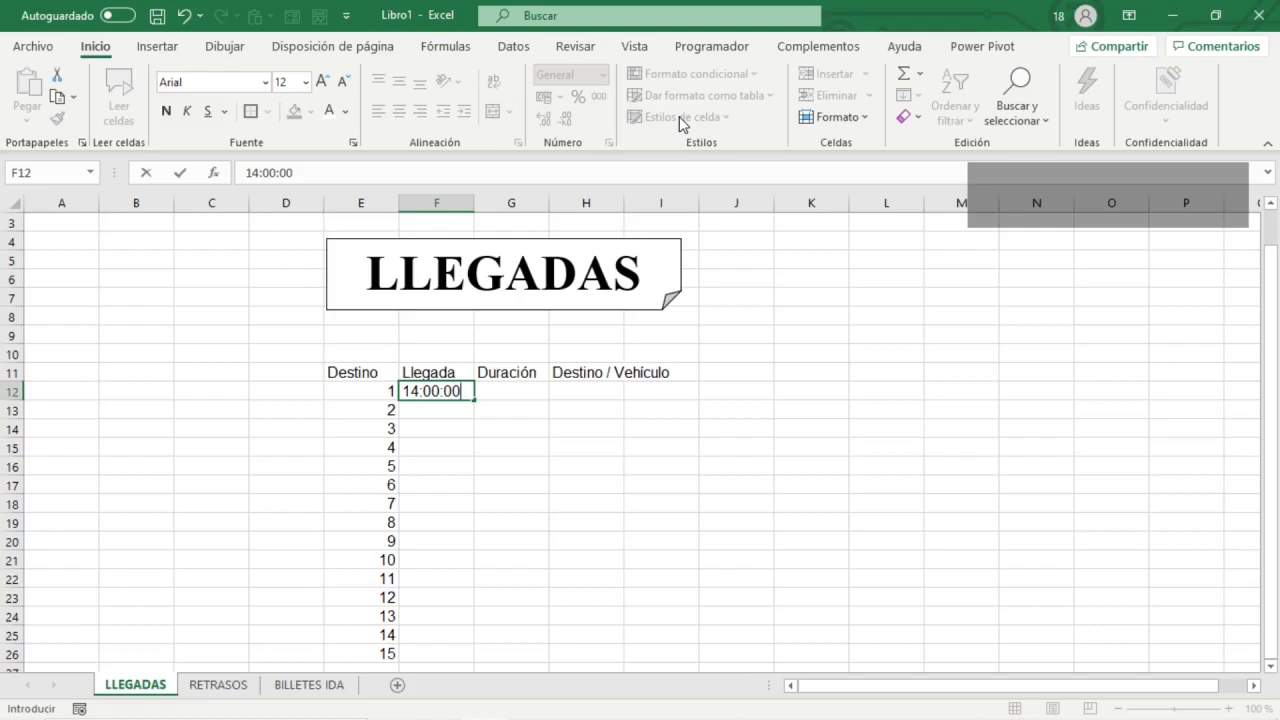
key("Return")
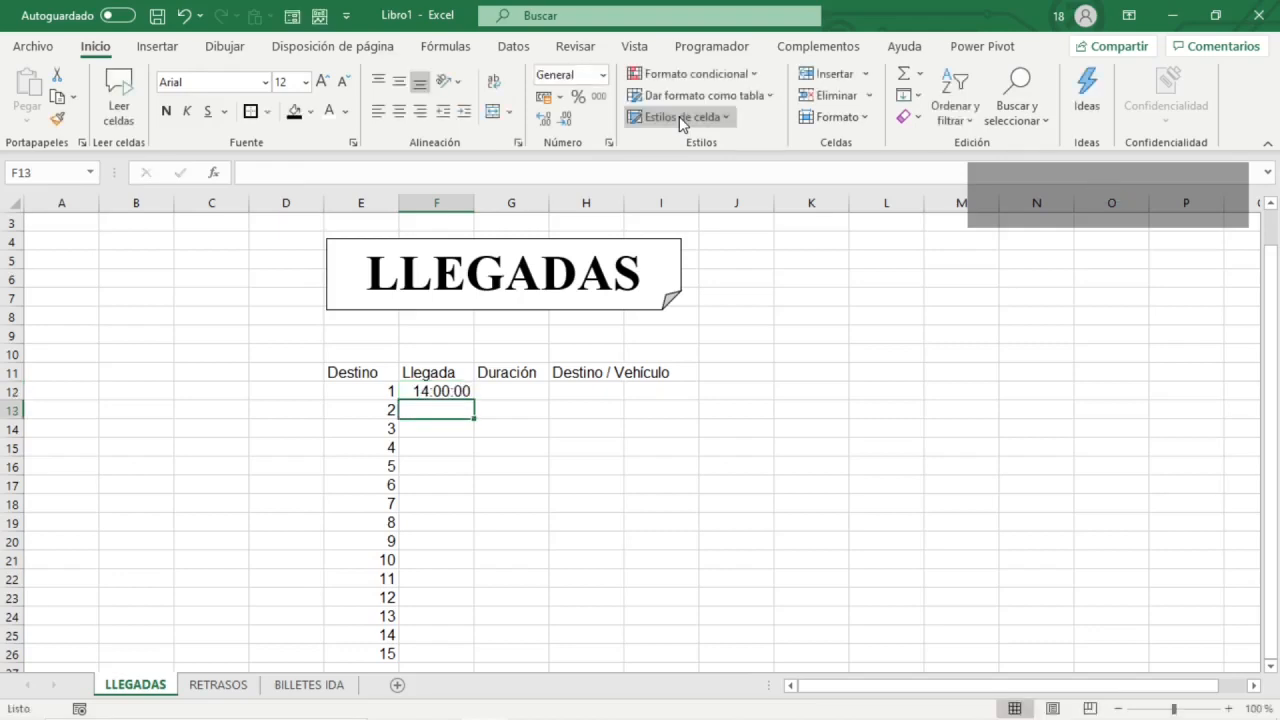
type("14")
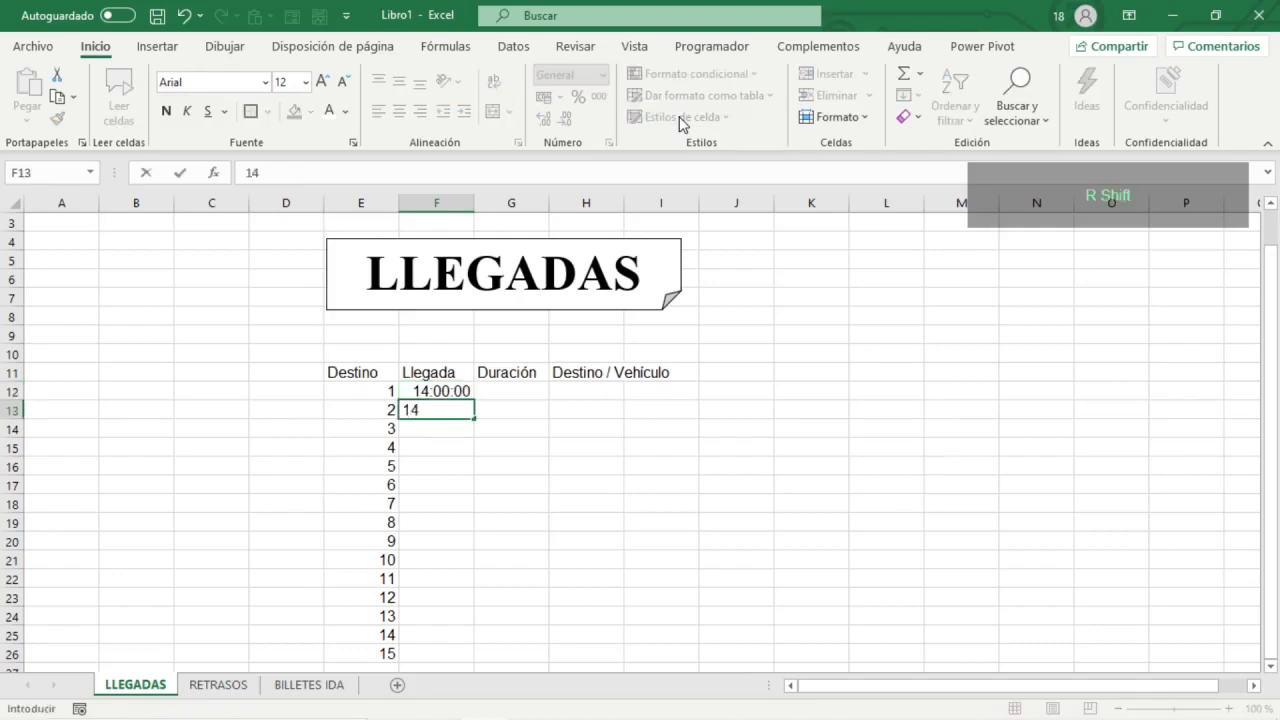
type(":15:00")
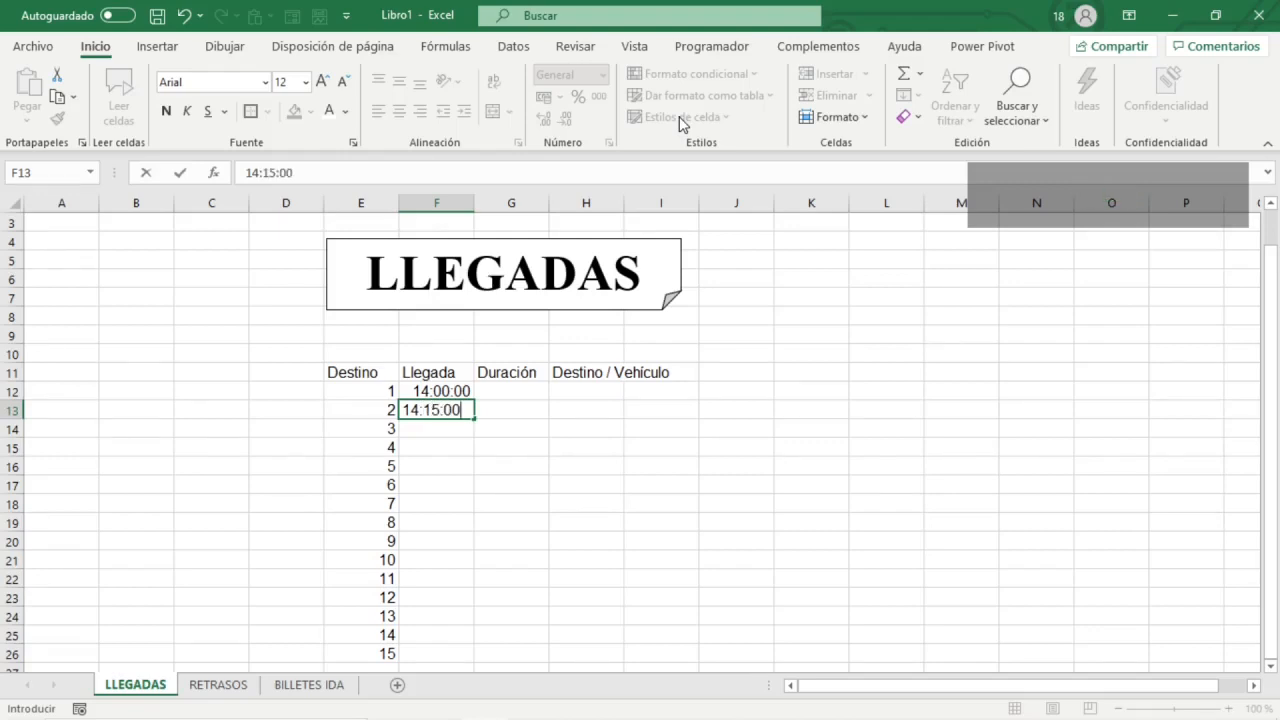
key("Return")
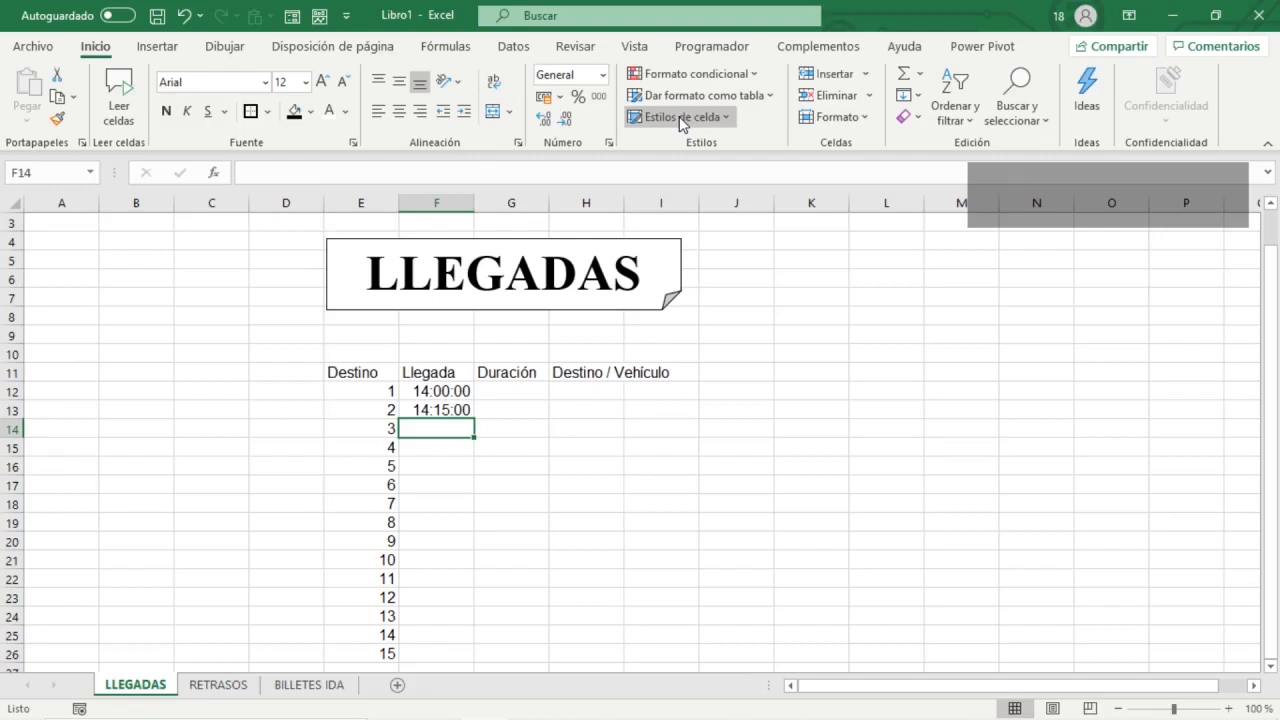
- Fill F12:F26 under Llegada with a linear column series that continues the 15-minute interval of the first two times
key("Up")
key("Up")
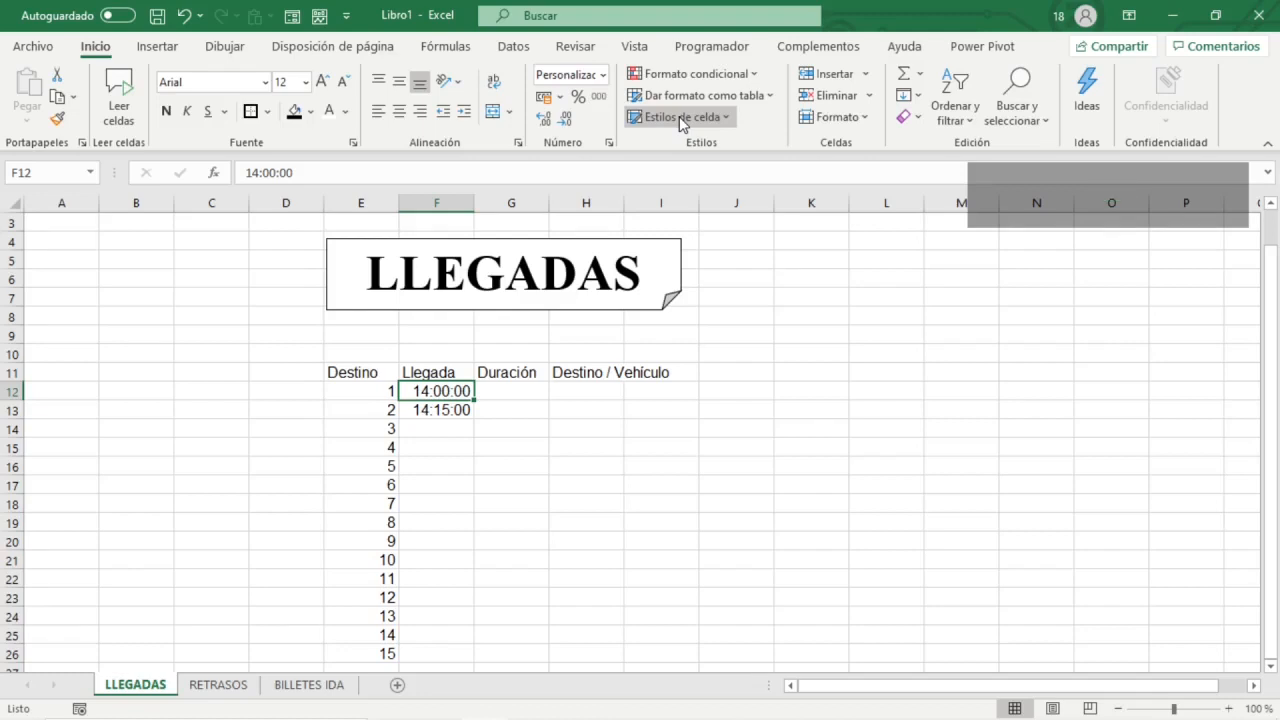
key("shift+Down")
key("shift+Down")
key("shift+Down")
key("shift+Down")
key("shift+Down")
key("shift+Down")
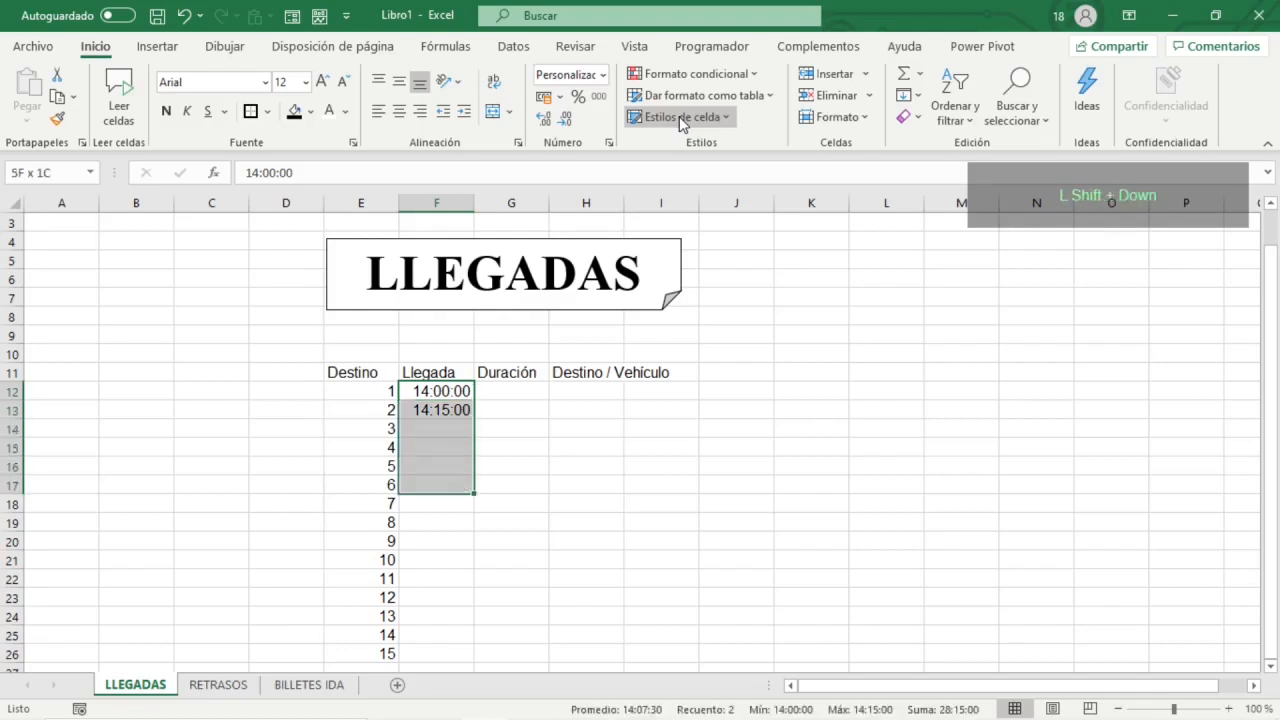
key("shift+Down")
key("shift+Down")
key("shift+Down")
key("shift+Down")
key("shift+Down")
key("shift+Down")
key("shift+Down")
key("shift+Down")
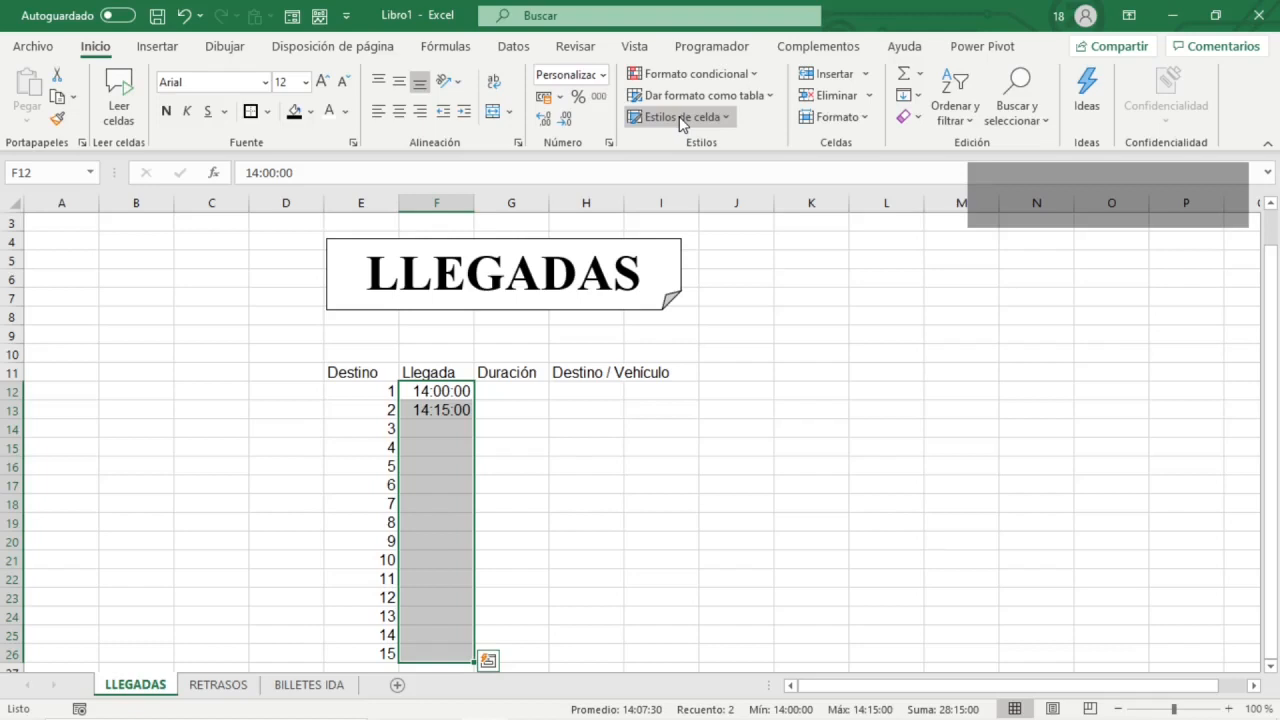
key("alt")
key("o")
key("g")
key("e")
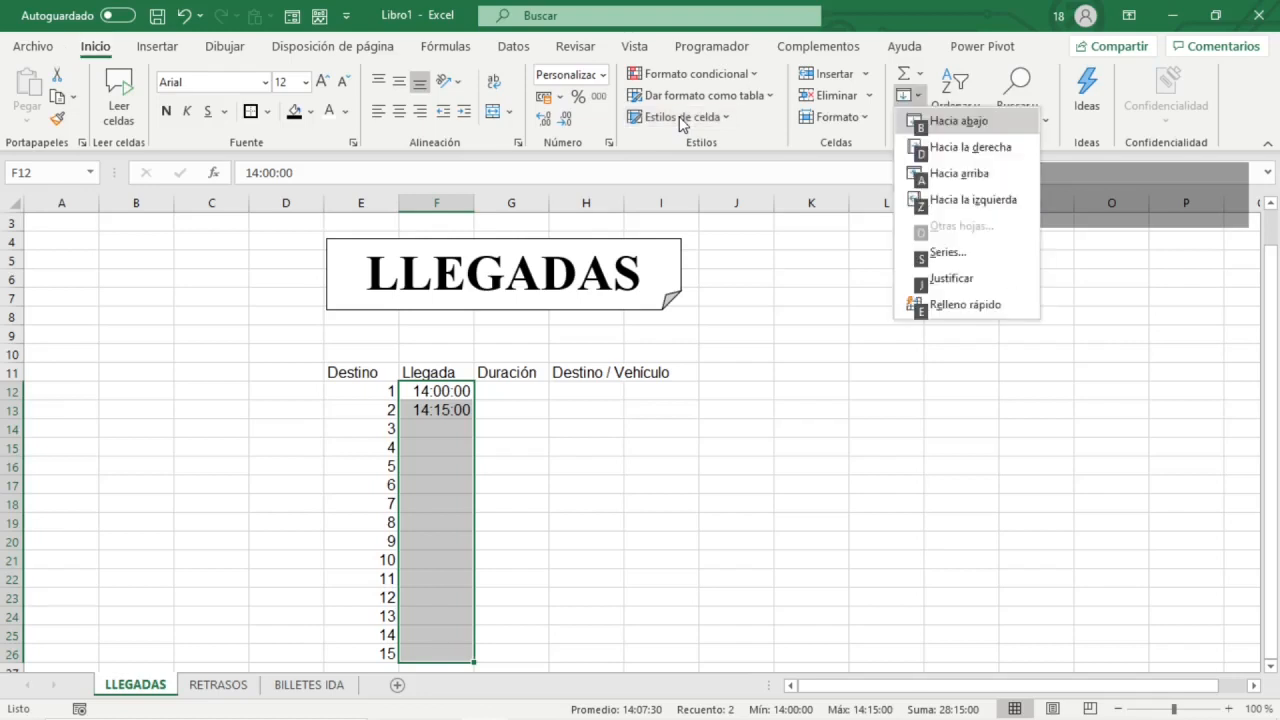
key("s")
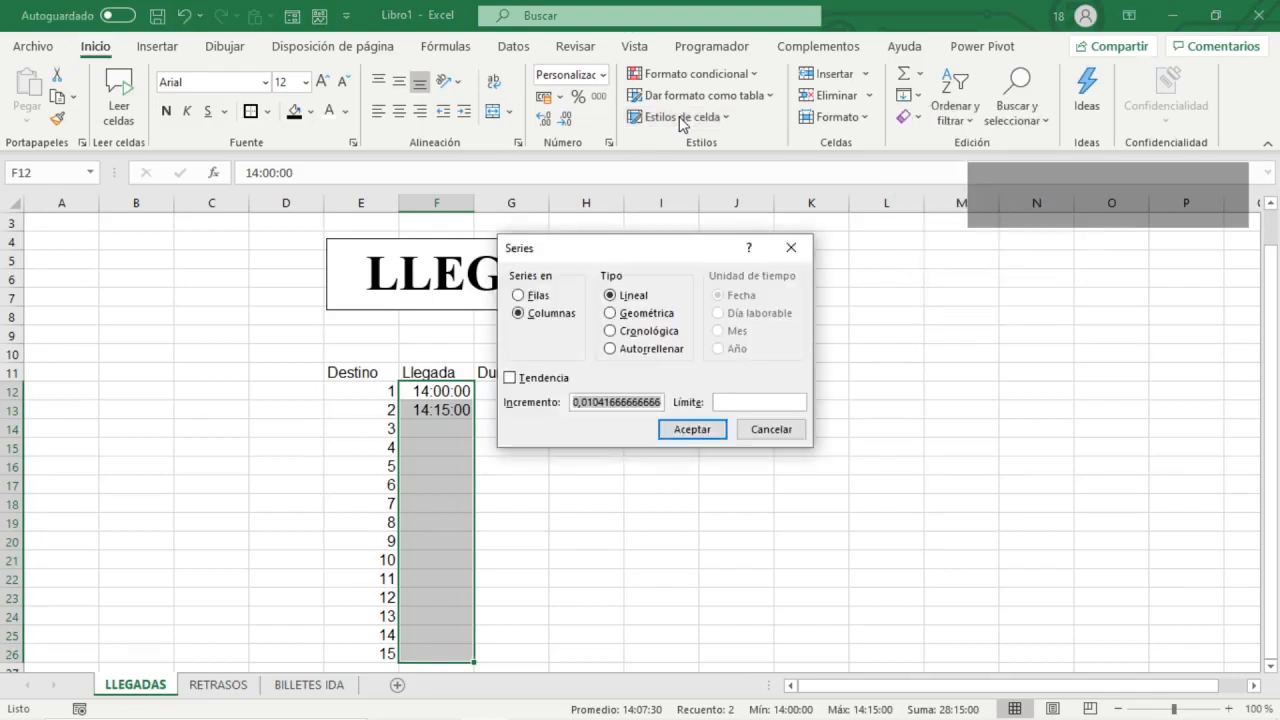
key("Return")
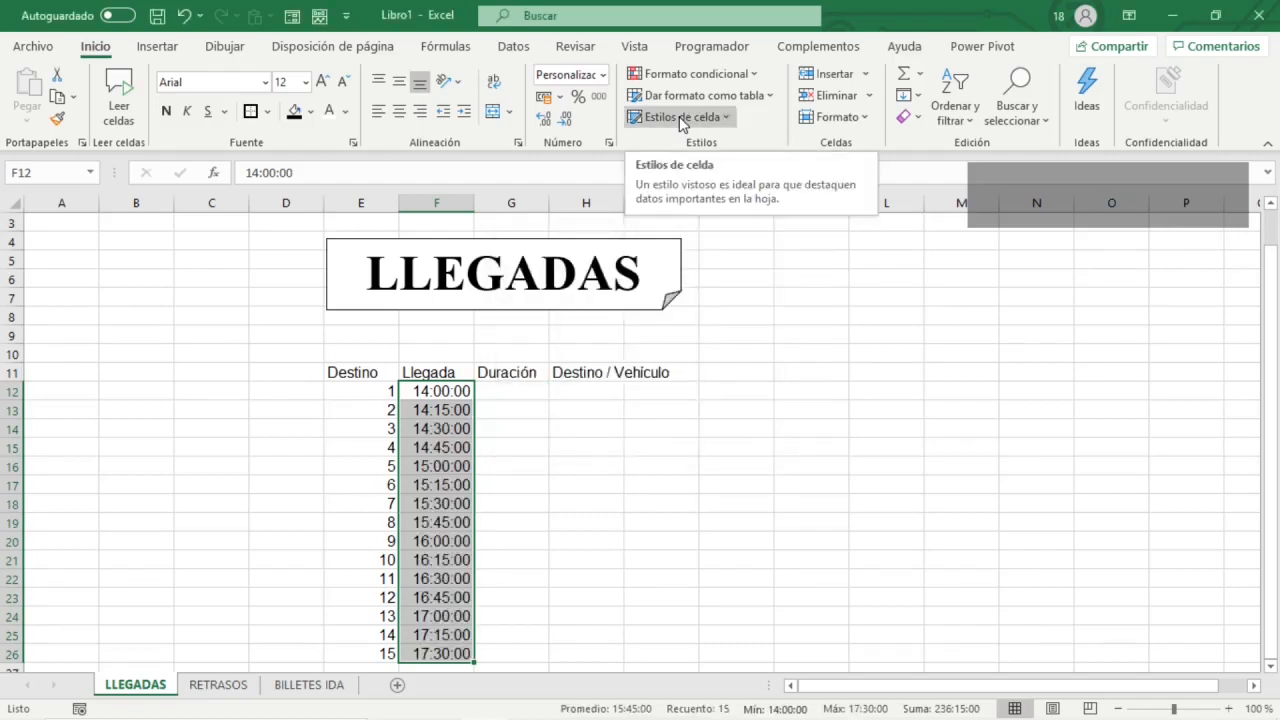
- Compare destination 1's arrival time on the LLEGADAS sheet with its departure time under Salidas on the BILLETES IDA sheet
key("Right")
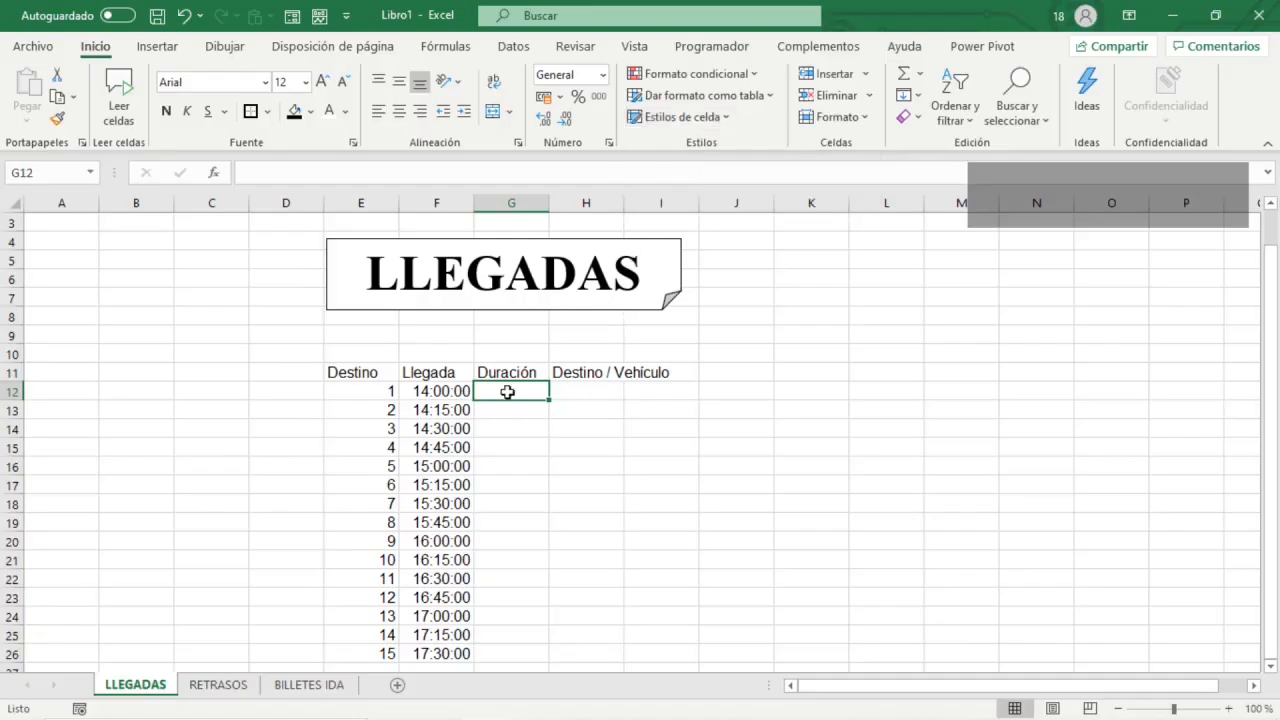
left_click(444, 393)
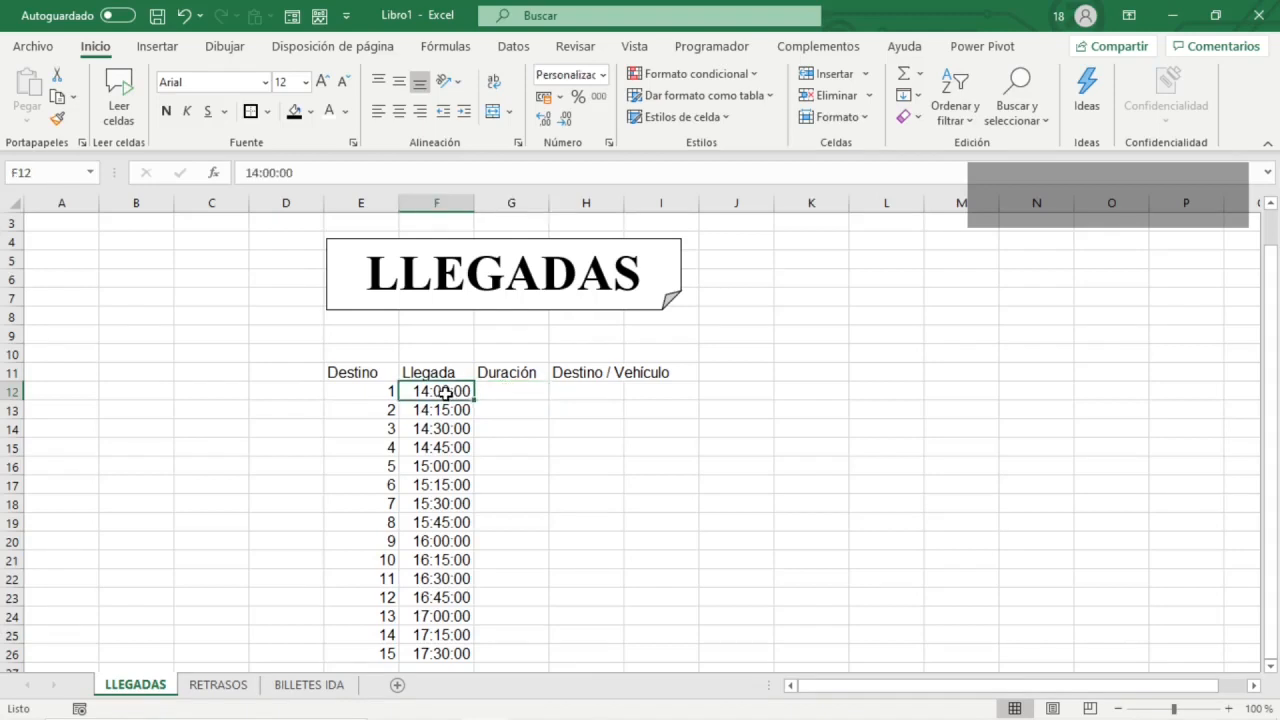
left_click(367, 392)
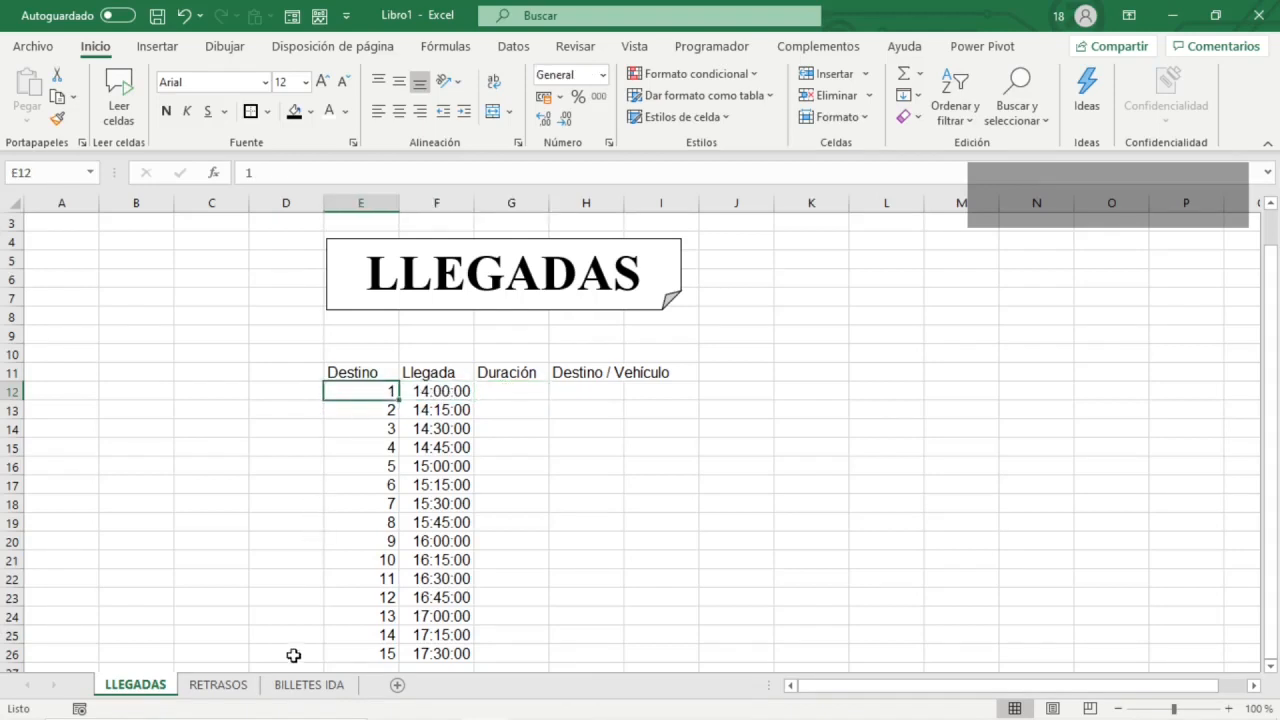
left_click(292, 686)
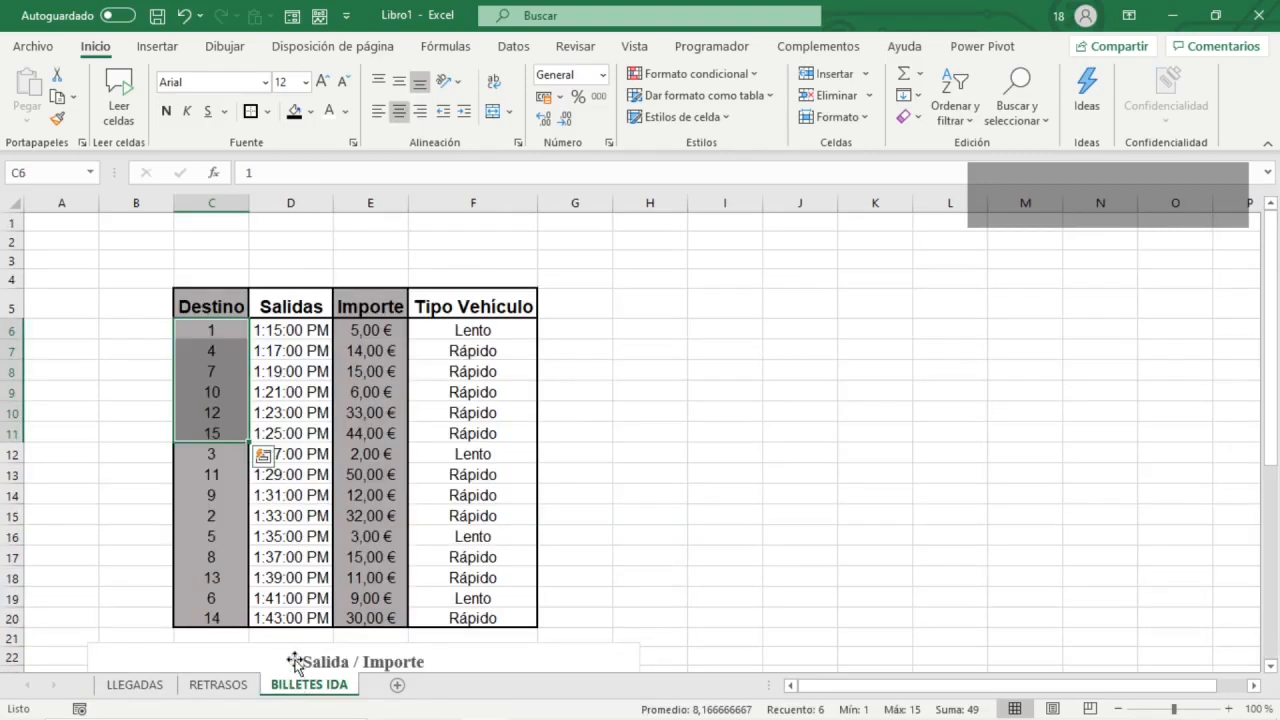
left_click(212, 332)
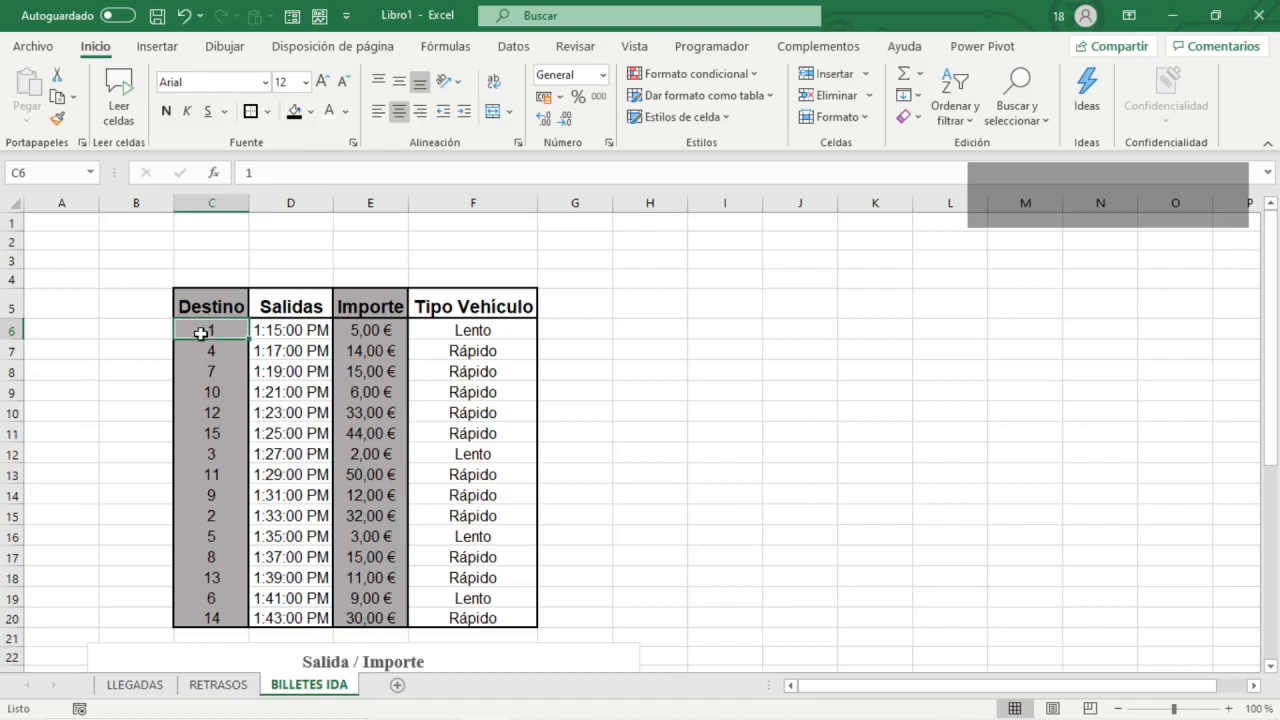
left_click(288, 331)
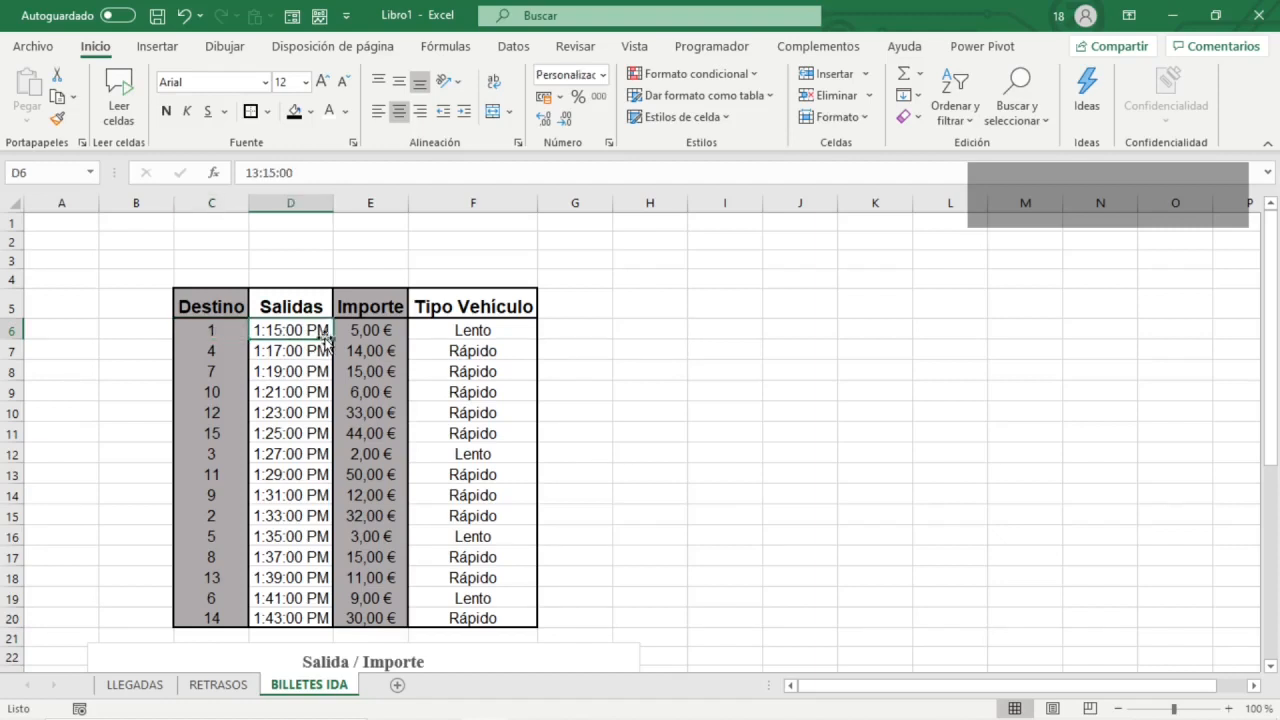
left_click(140, 685)
left_click(425, 393)
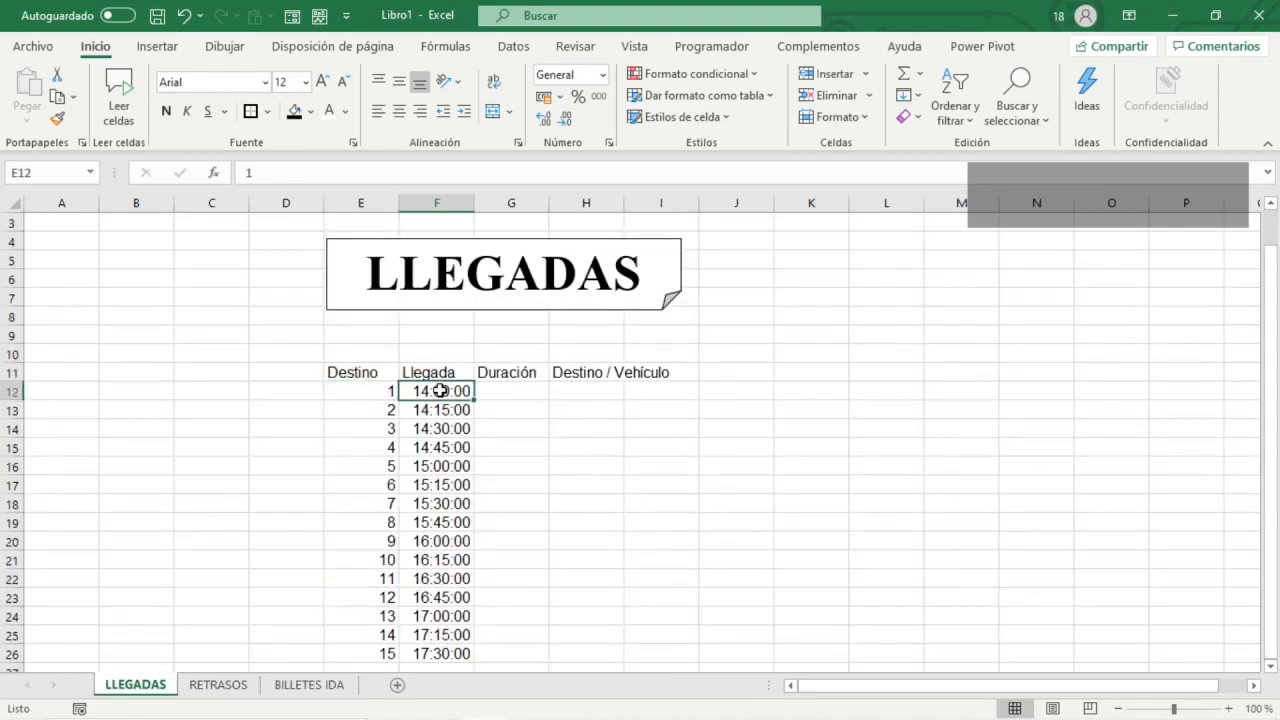
left_click(503, 395)
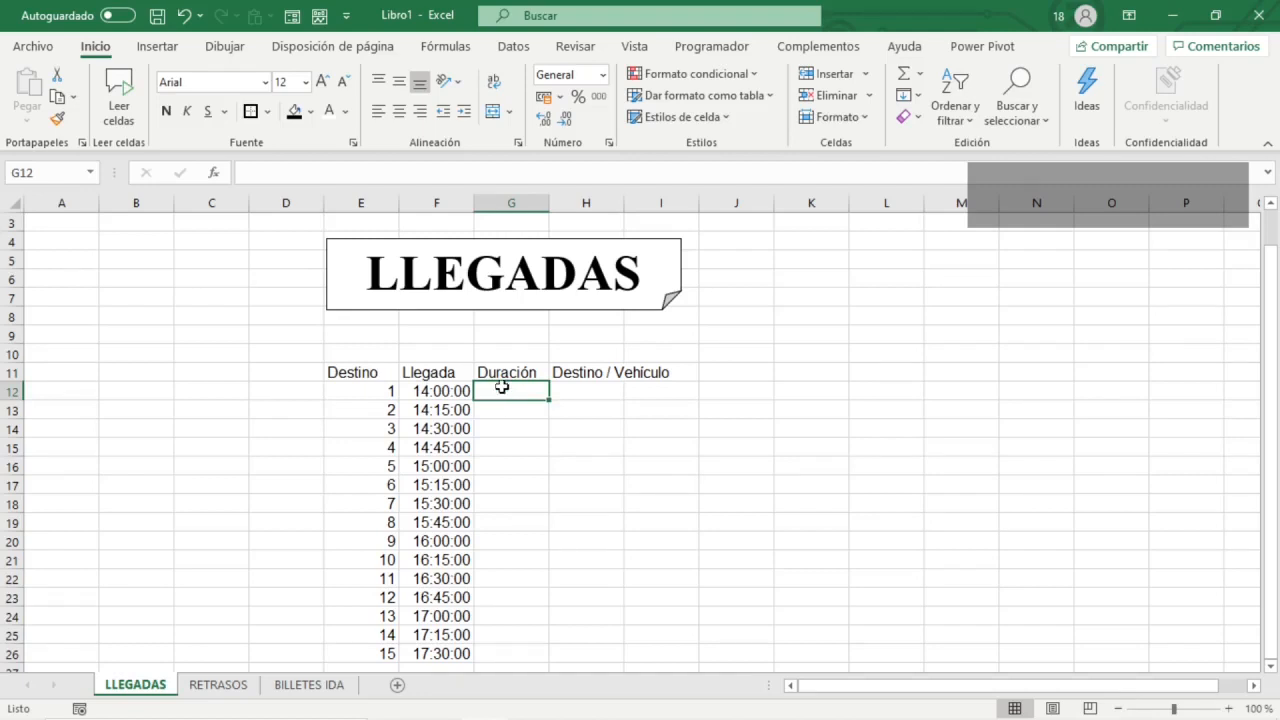
left_click(368, 392)
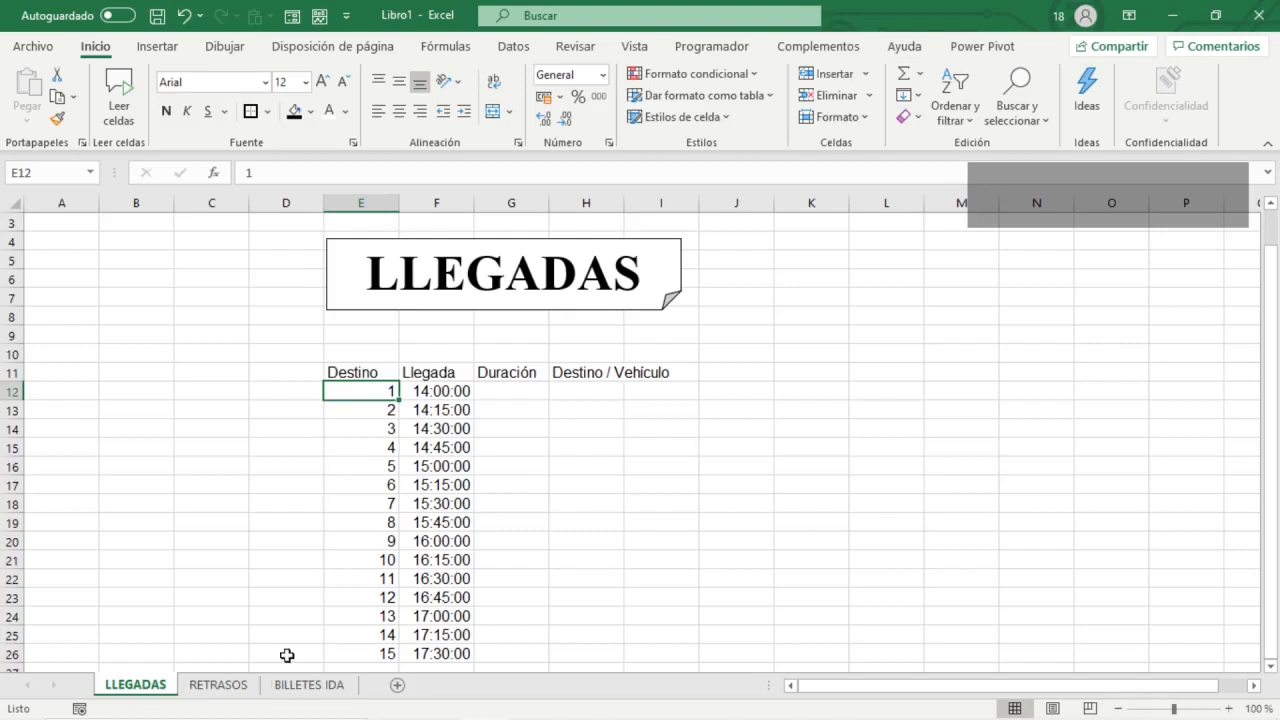
left_click(296, 688)
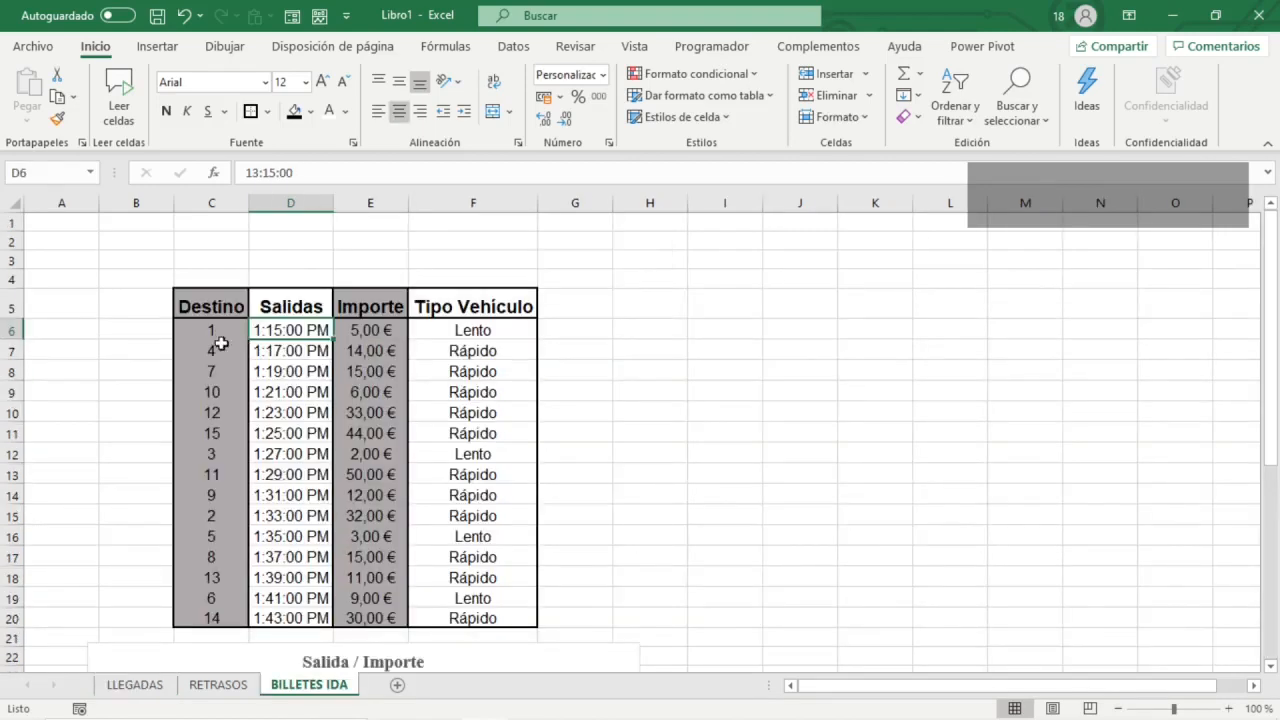
left_click(221, 332)
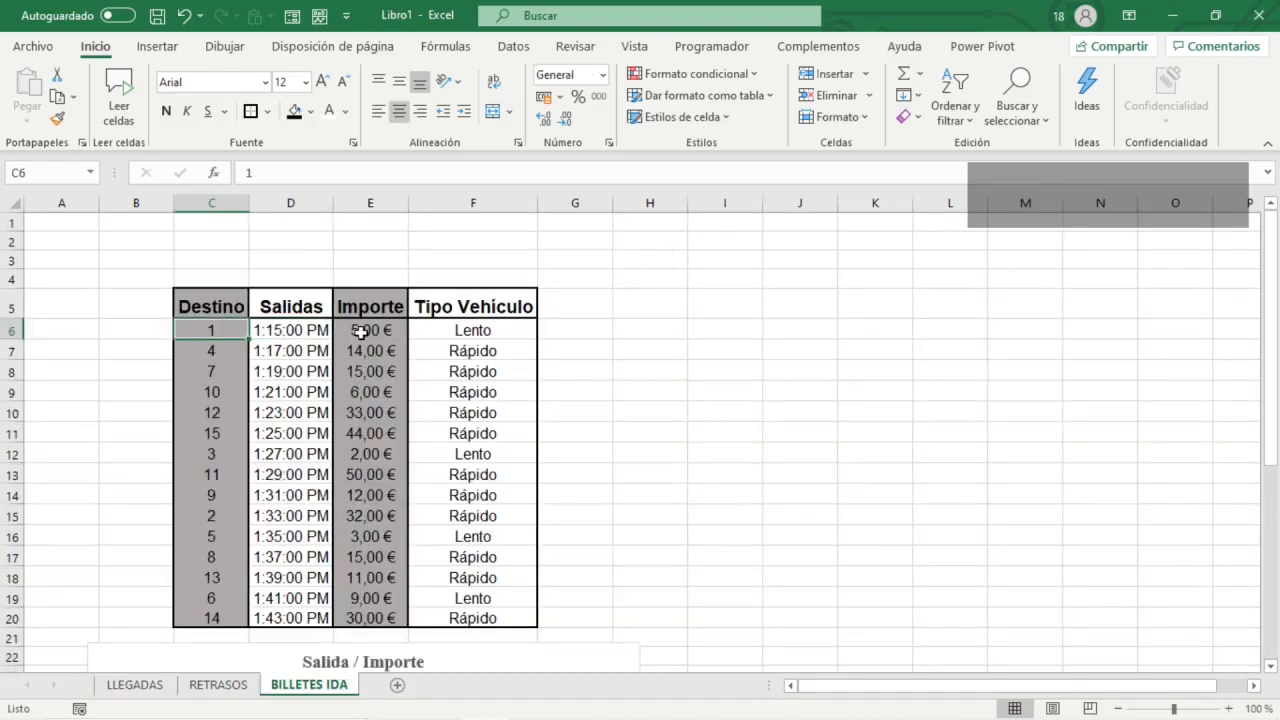
left_click(310, 333)
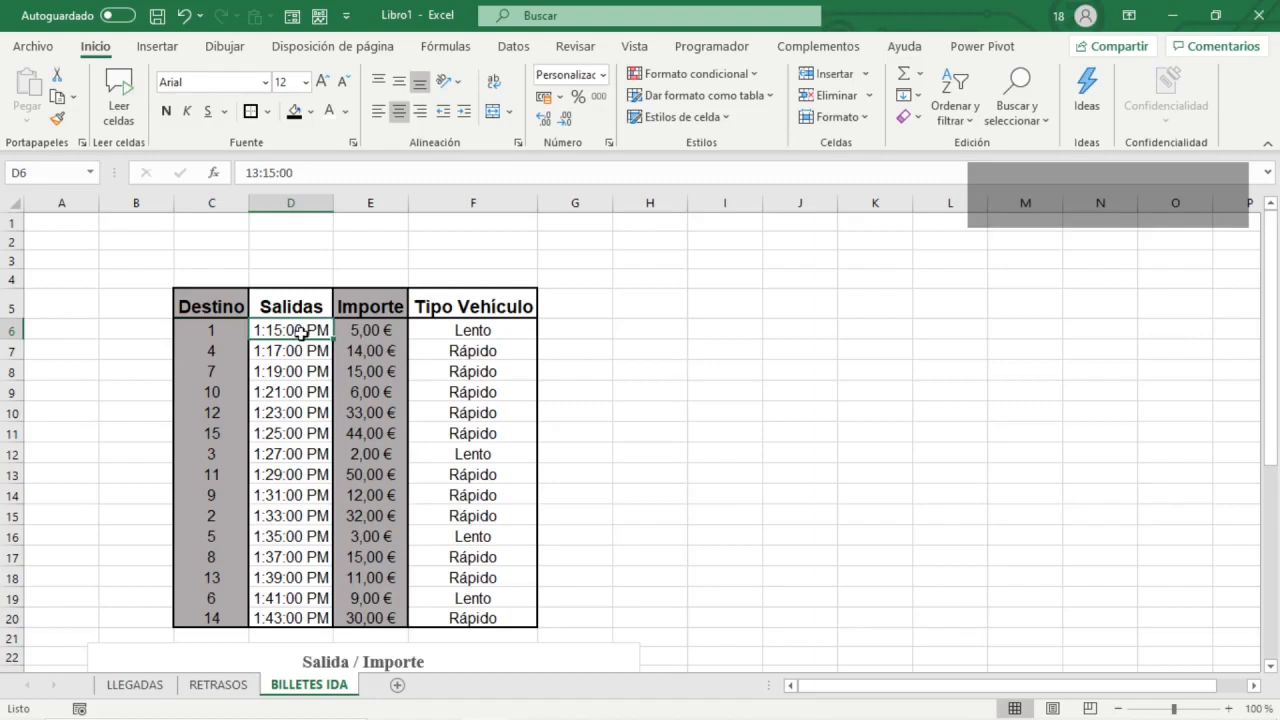
left_click(143, 692)
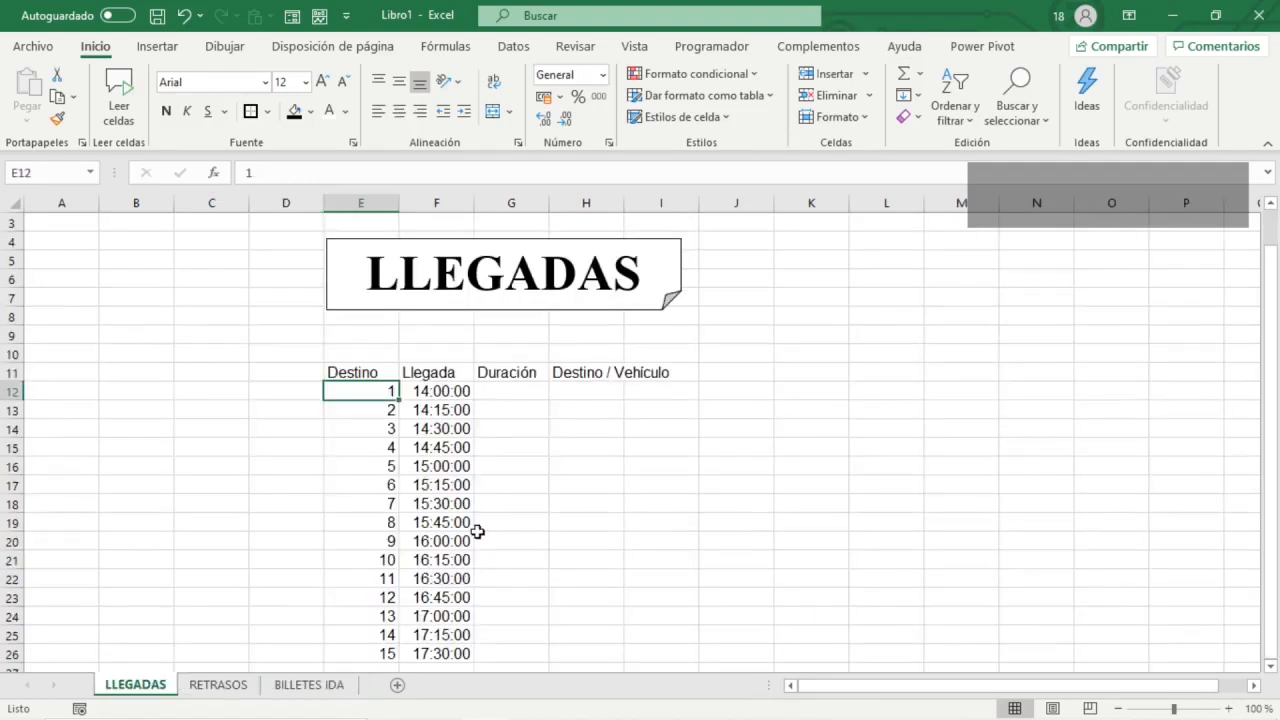
- In G12 under Duración, start a formula that subtracts a BUSCARV lookup of the destination in E12 from the arrival time in F12
left_click(528, 394)
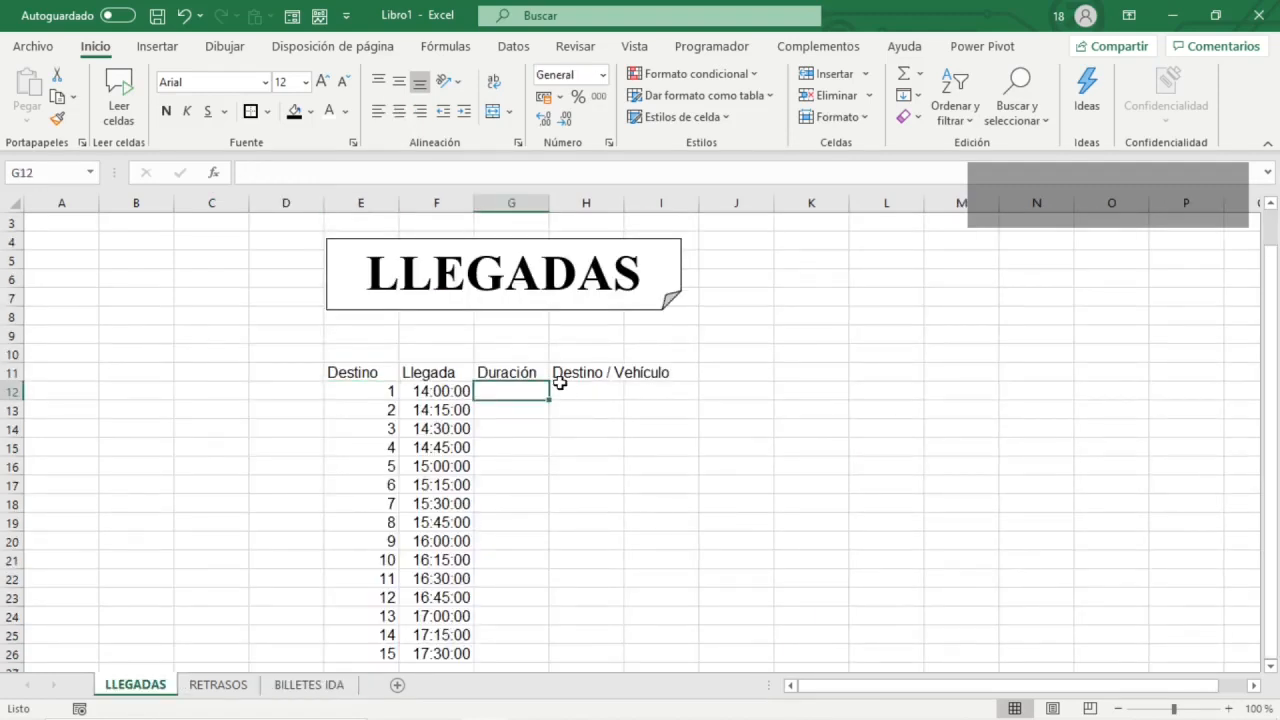
type("=")
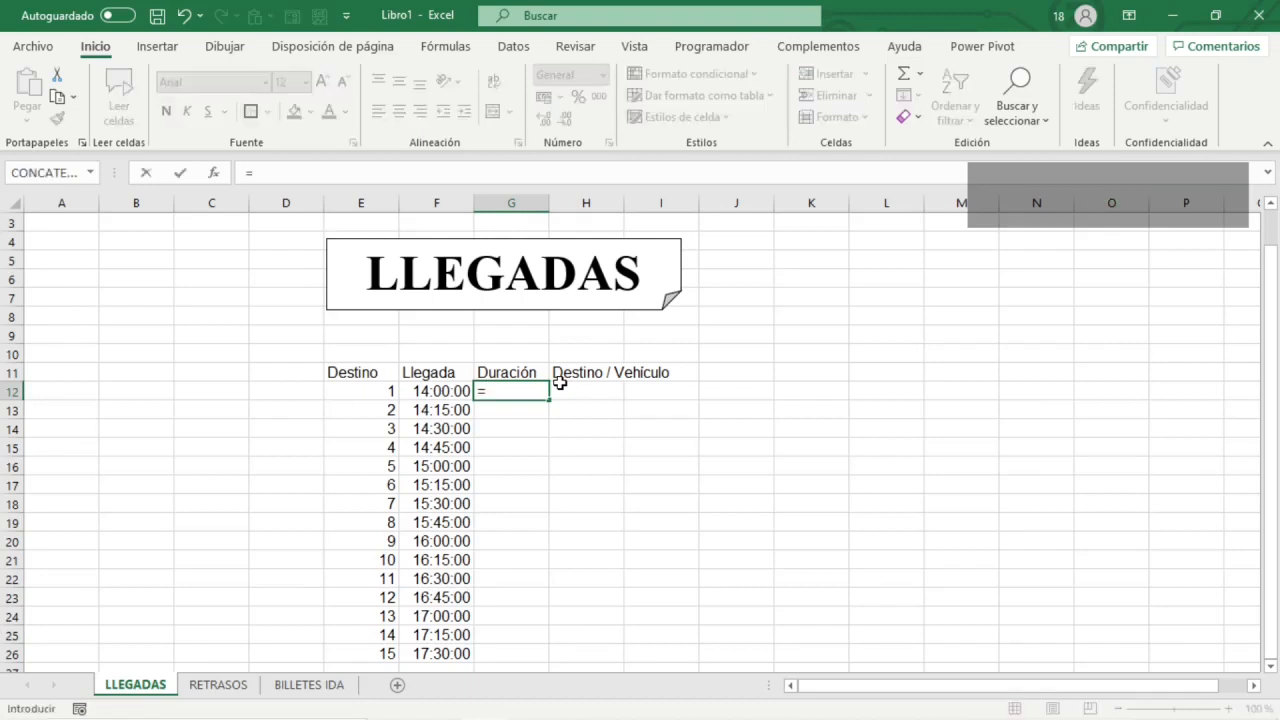
left_click(433, 395)
left_click(433, 395)
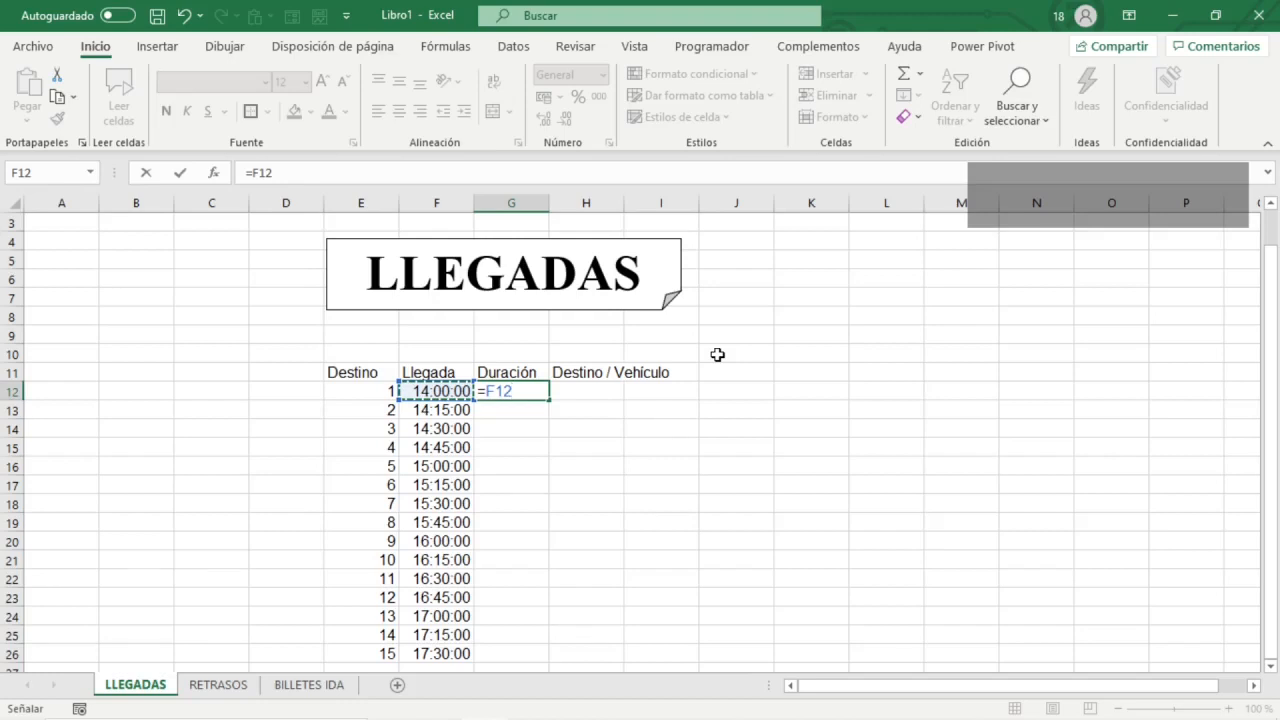
type("-bus")
key("Down")
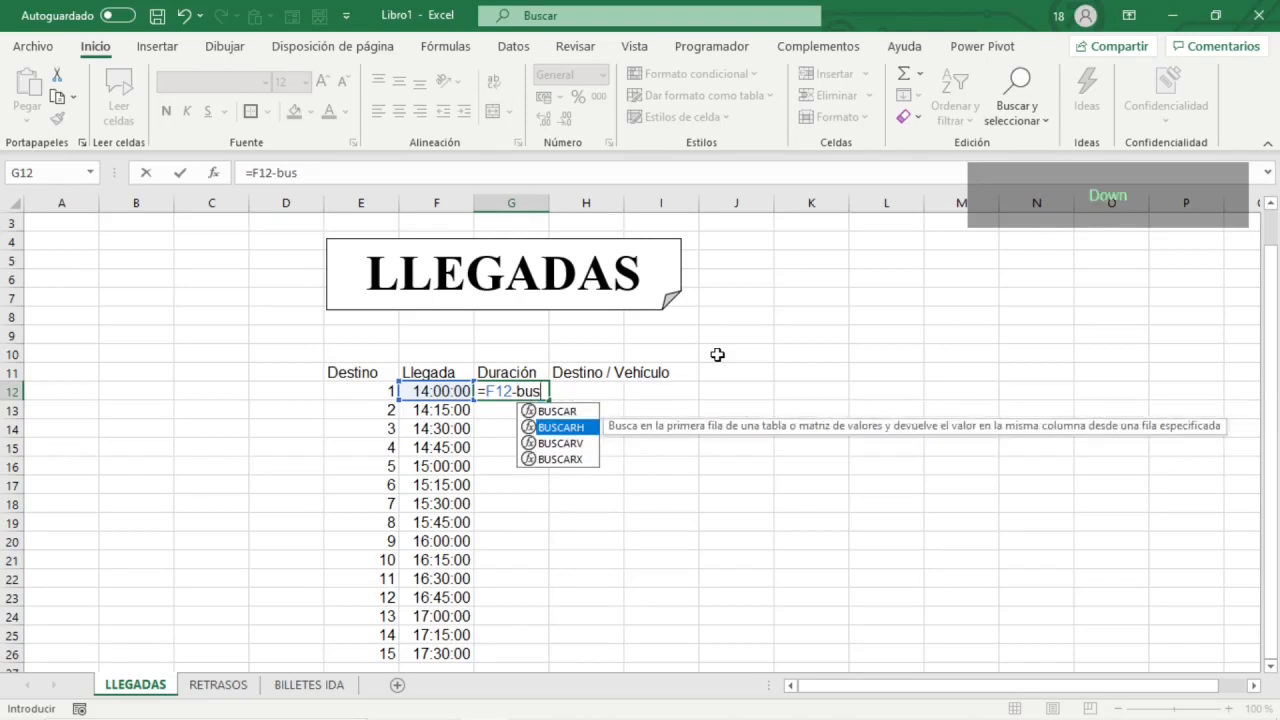
key("Down")
key("Tab")
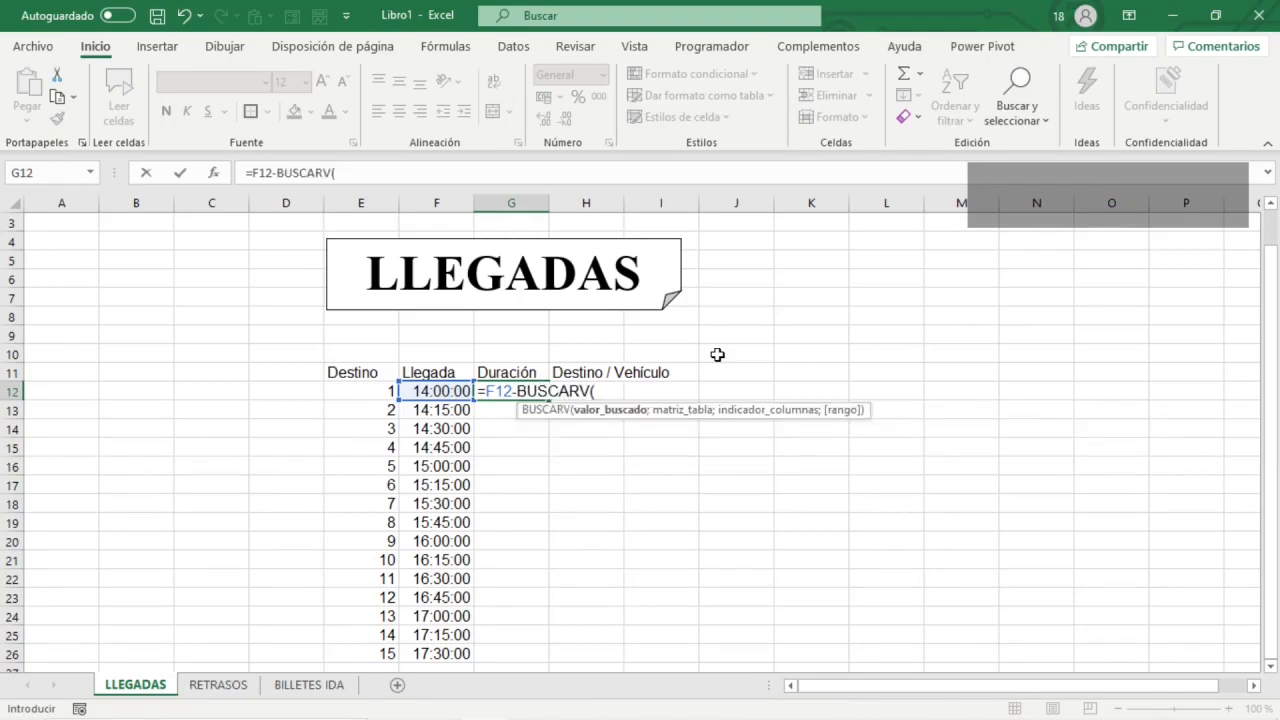
key("Left")
key("Left")
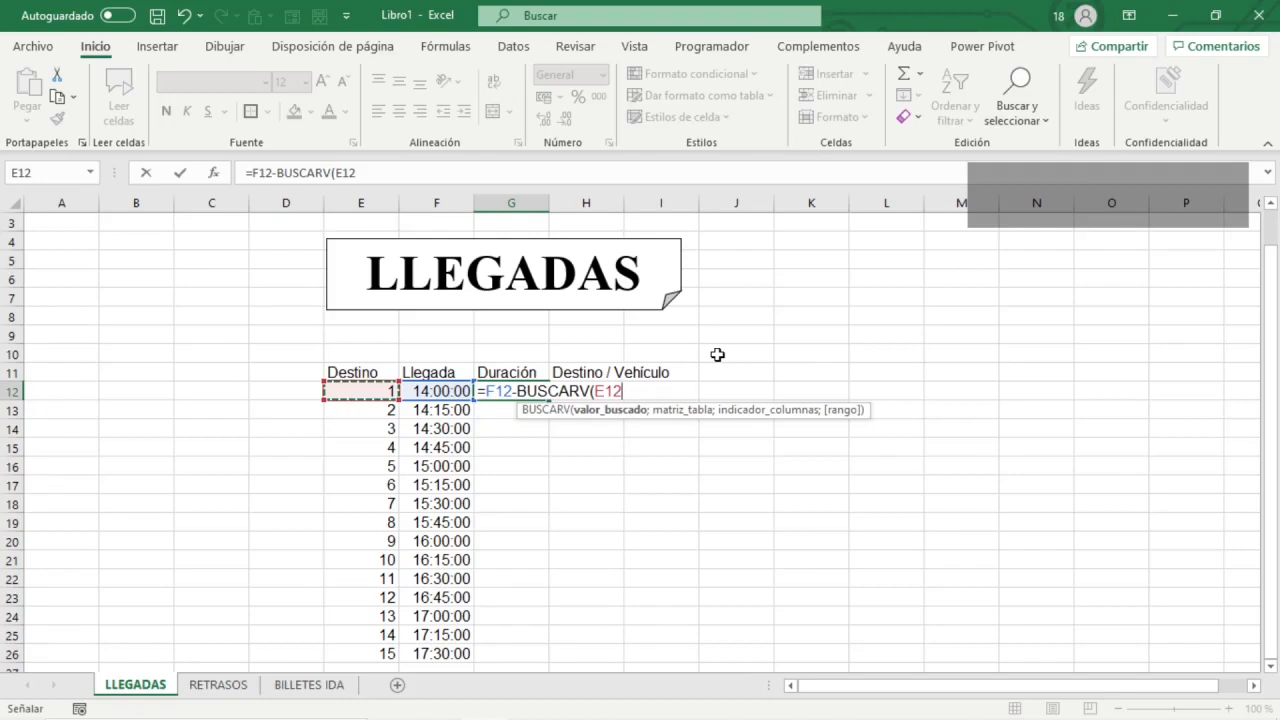
- Complete the BUSCARV in G12 with the named range Destino, column 2 and match argument 0, and enter the formula
type(";")
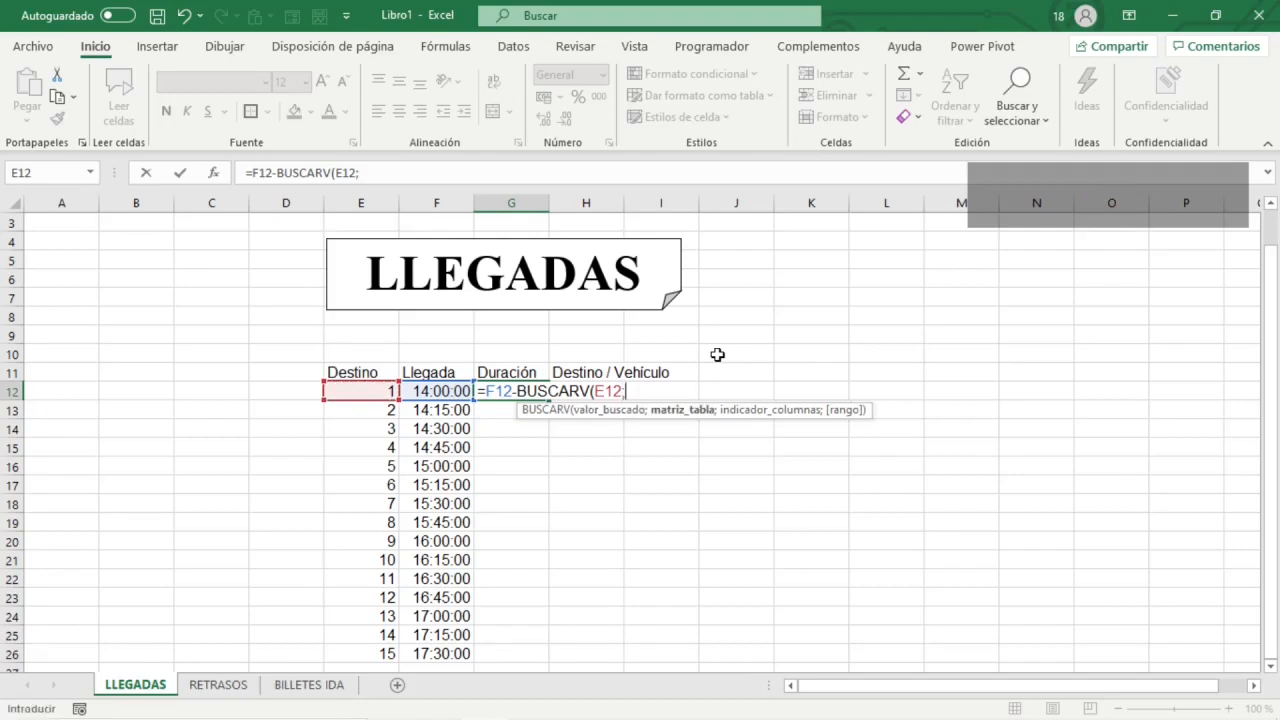
type("des")
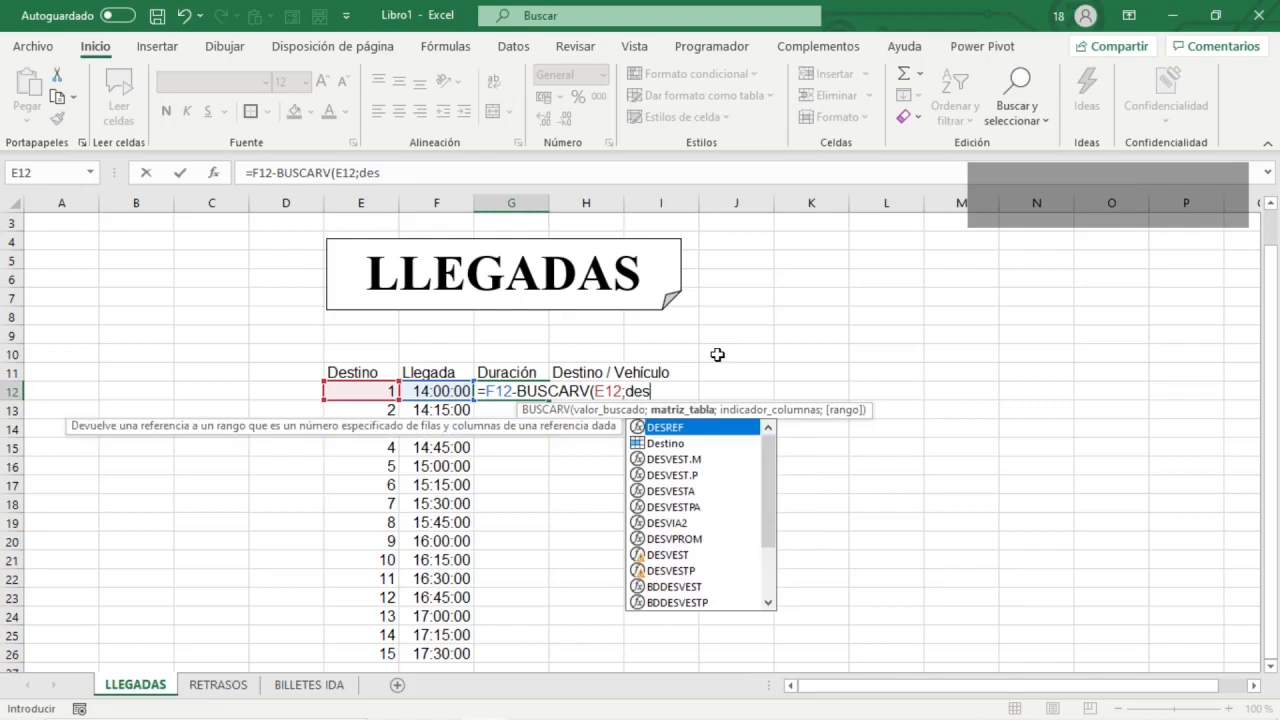
key("Down")
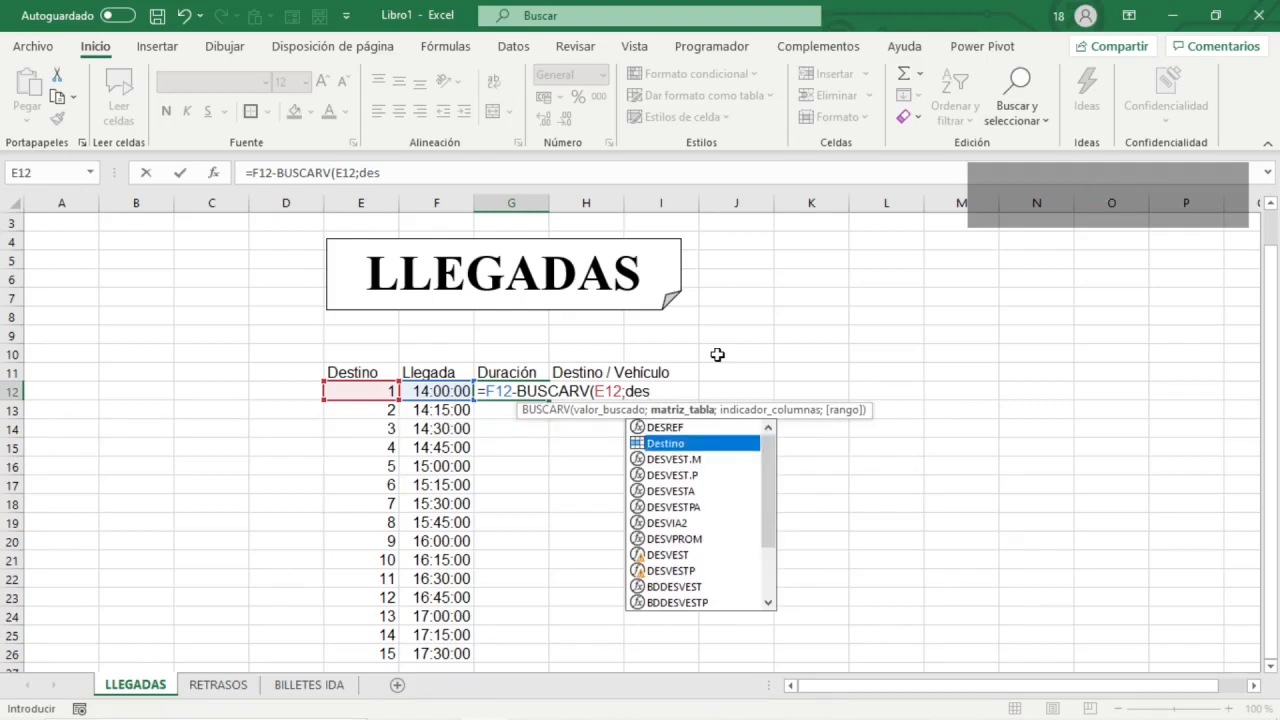
key("Tab")
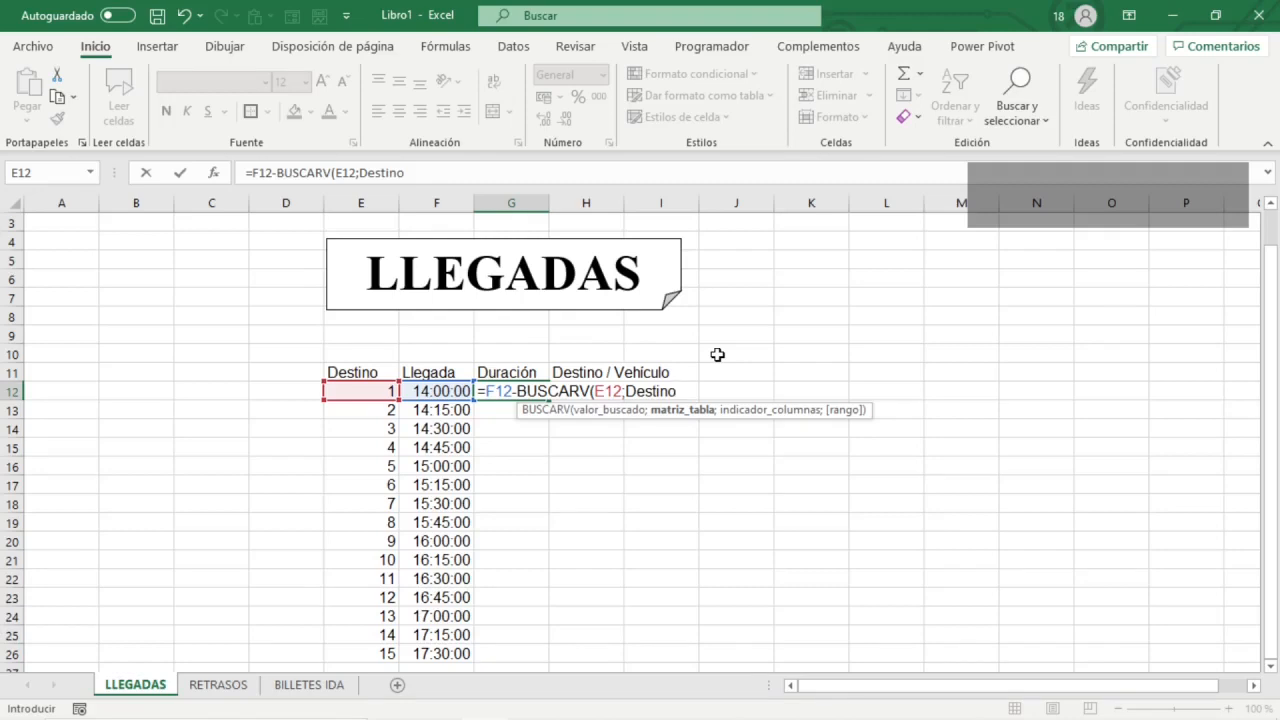
key("shift")
type(";")
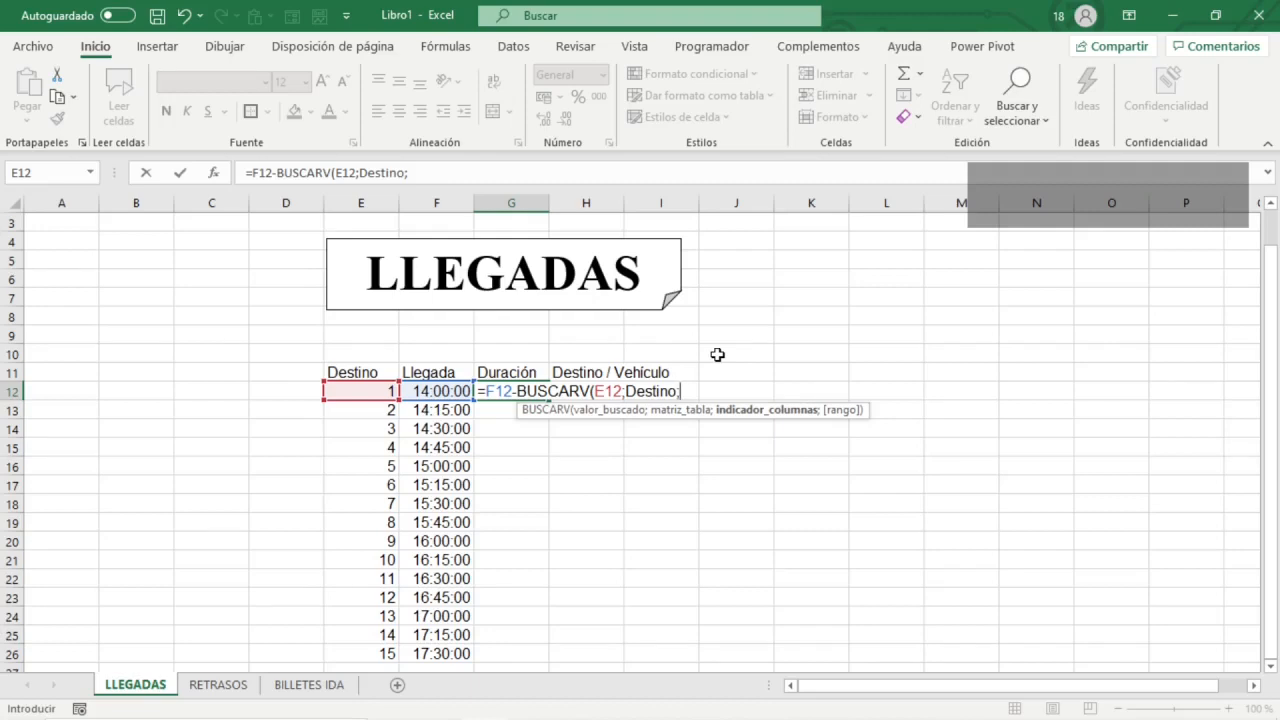
type("2;")
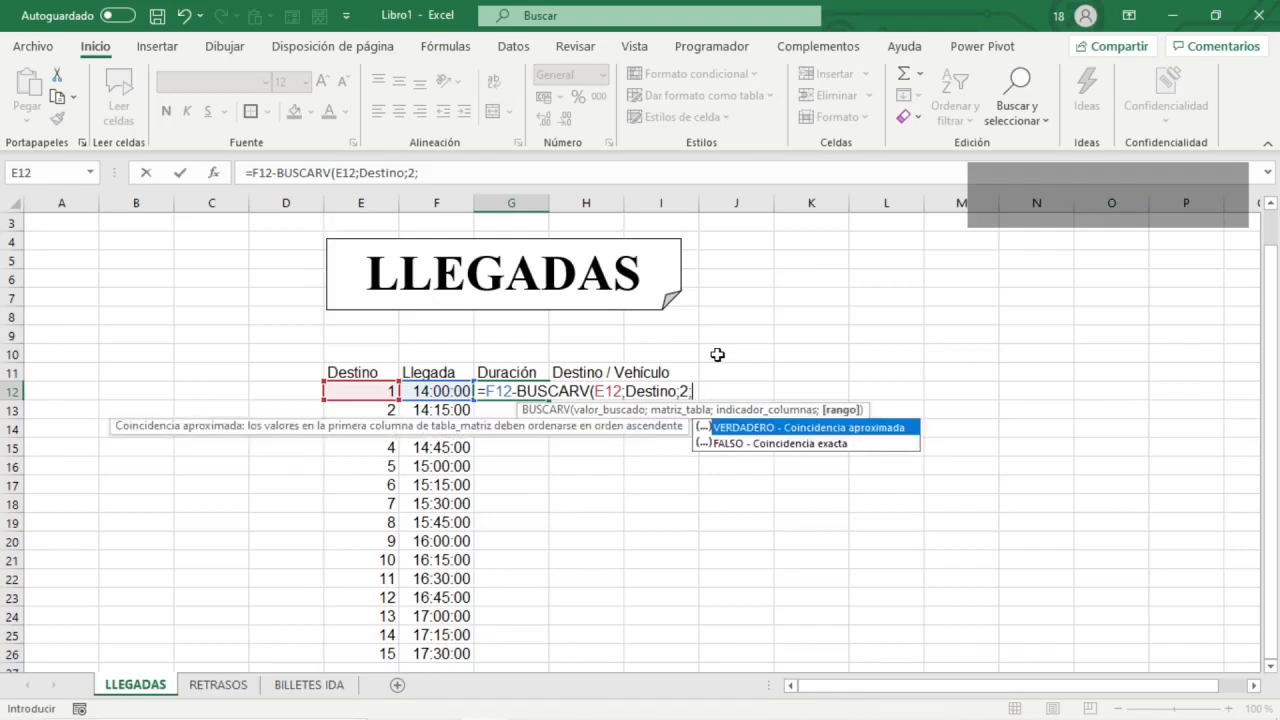
type("0)")
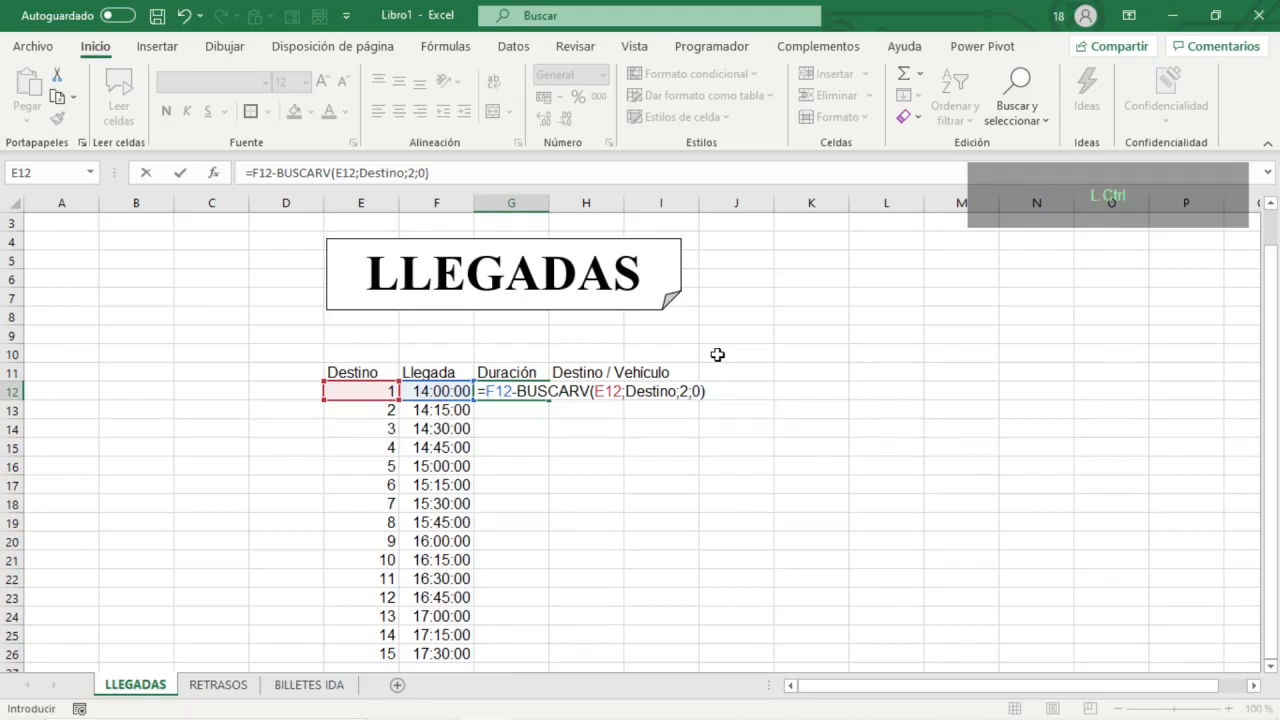
key("ctrl+Return")
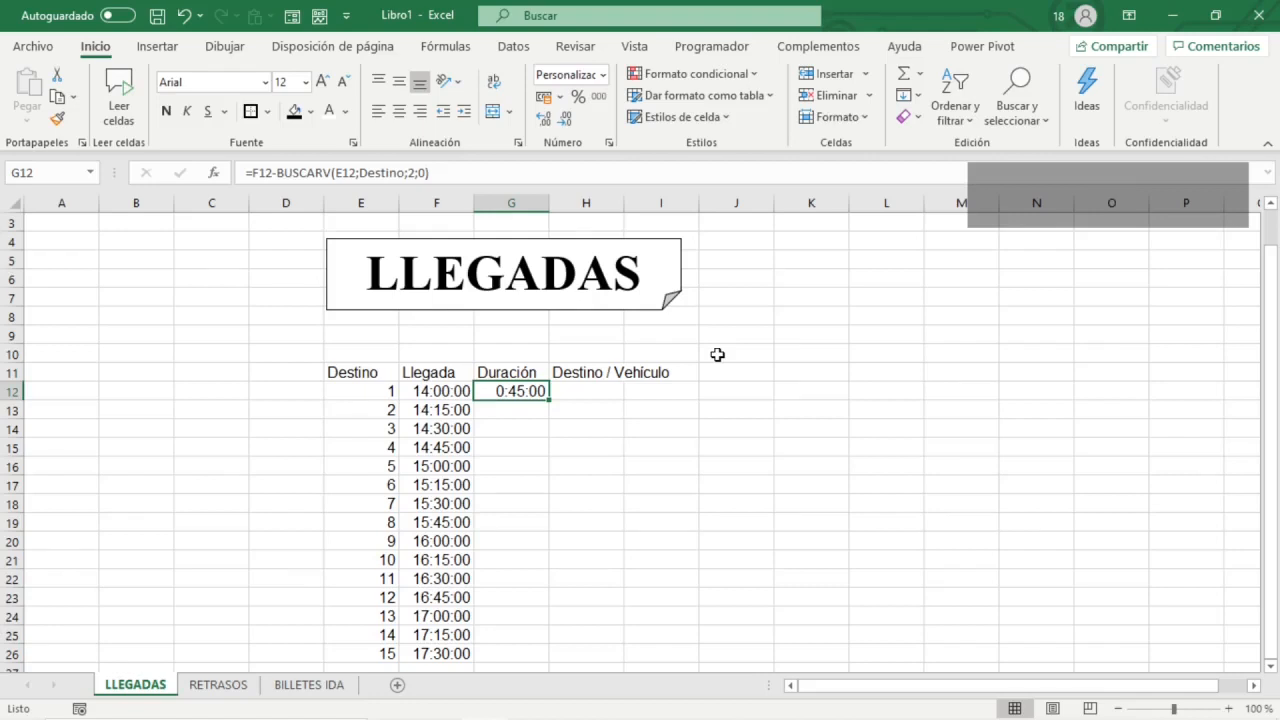
- Format the duration in G12 with the Hora category and the 13:30 type
key("ctrl+1")
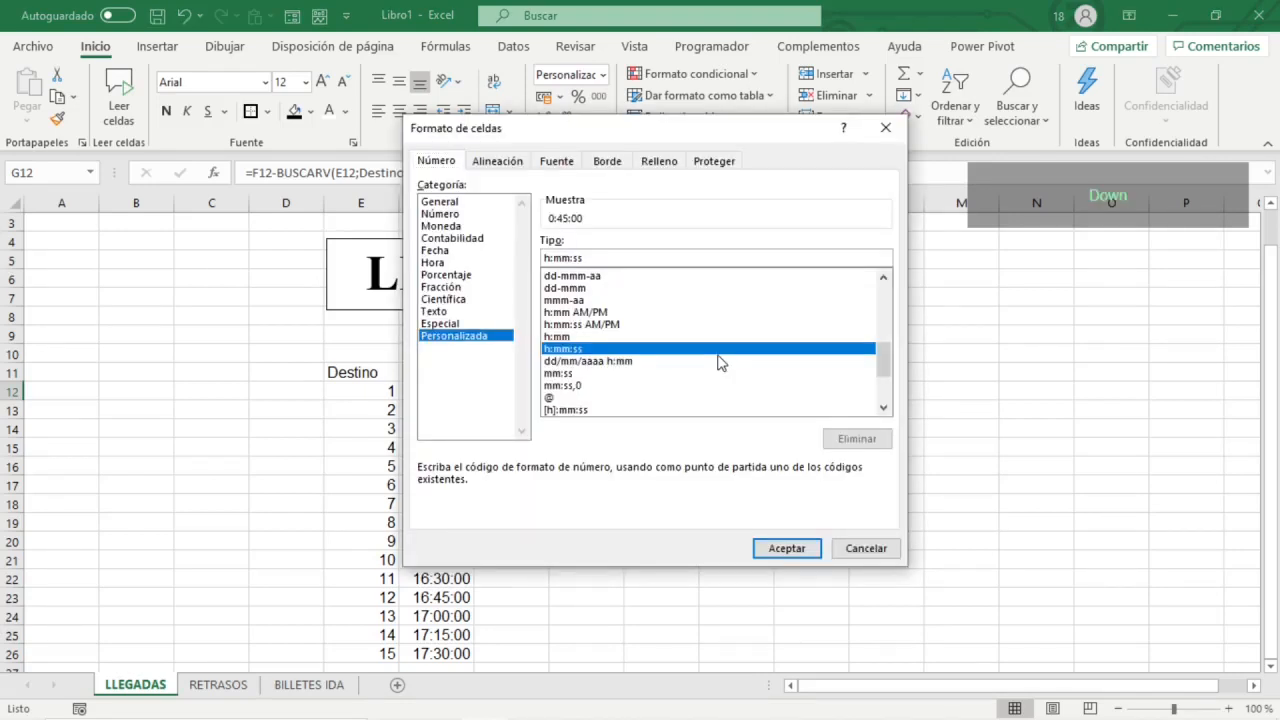
left_click(718, 354)
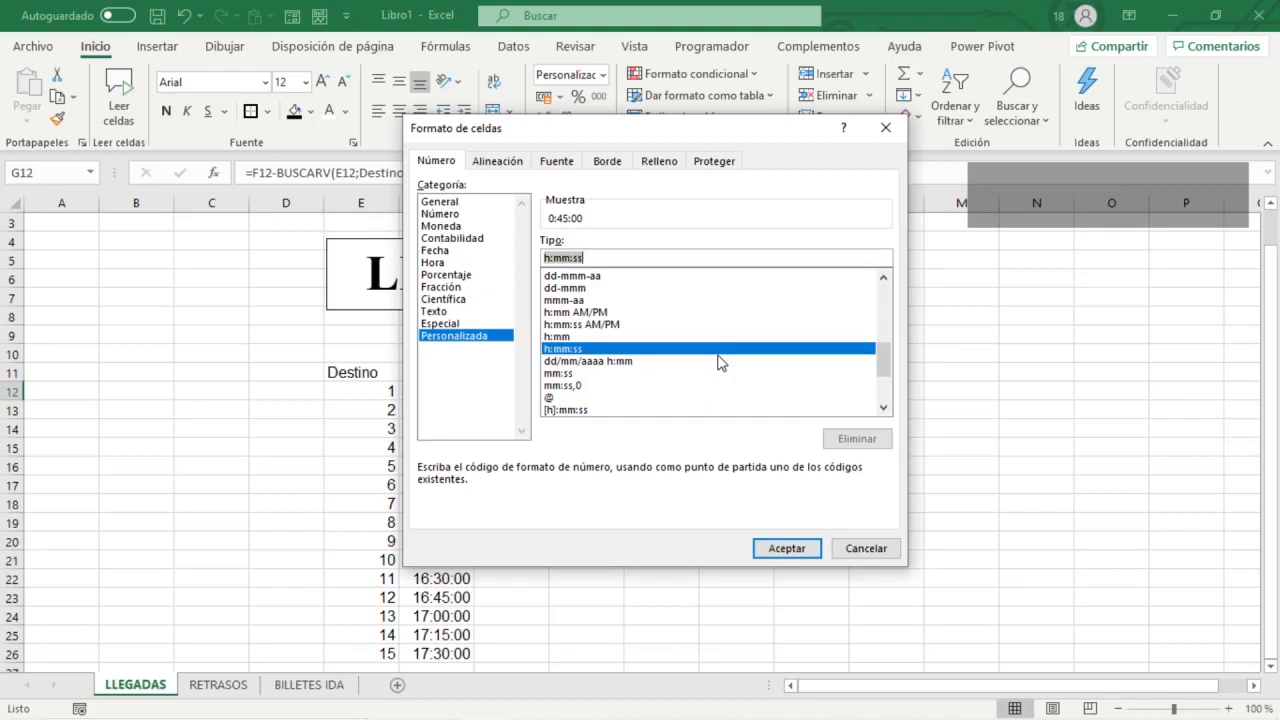
left_click(476, 264)
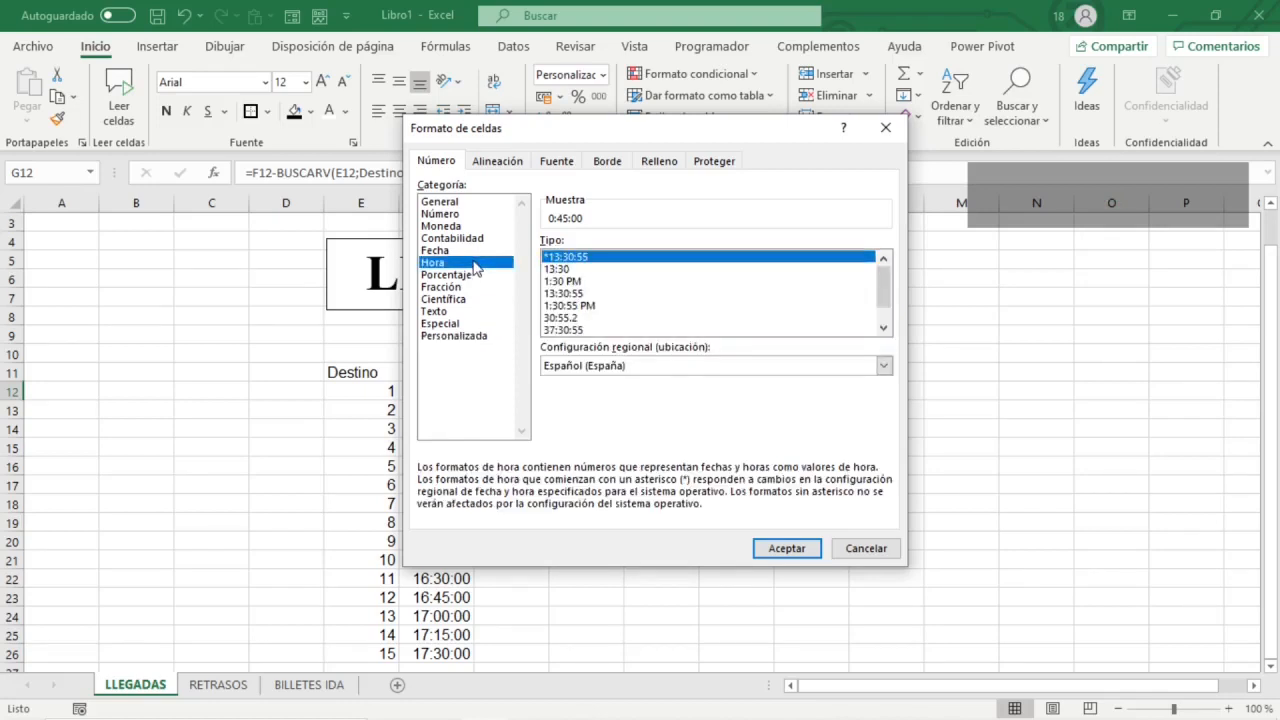
key("Down")
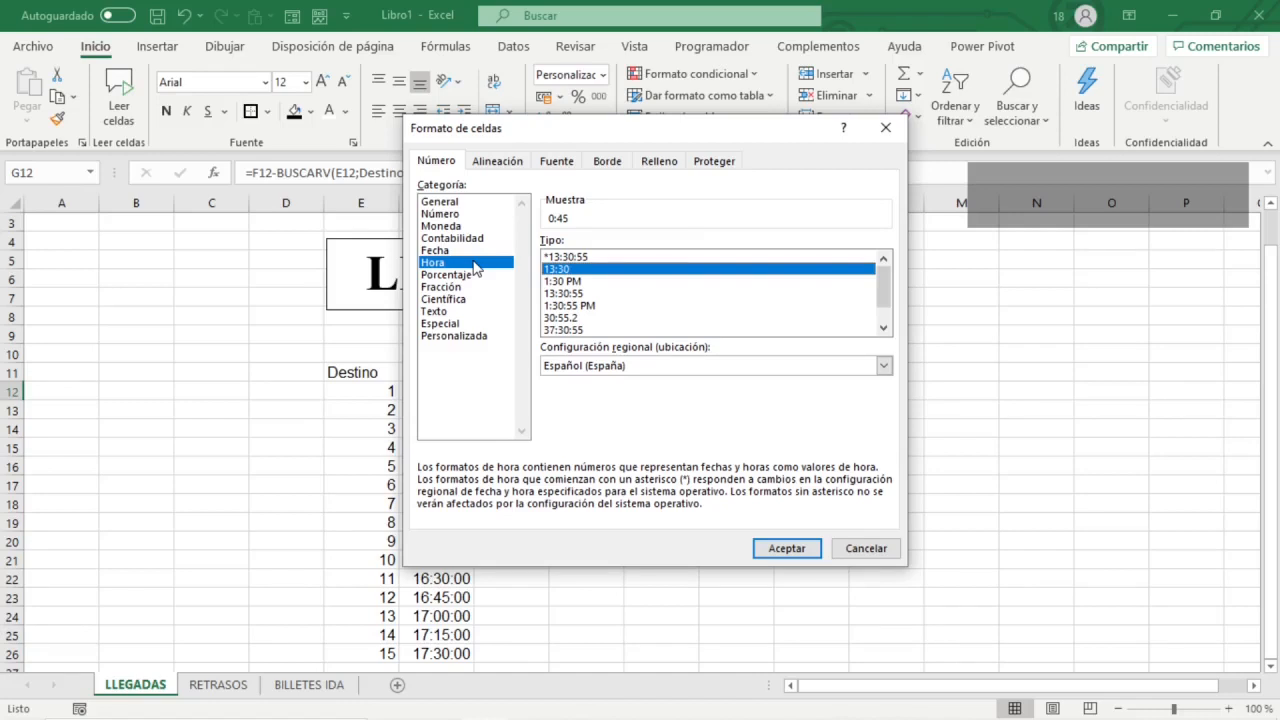
key("Return")
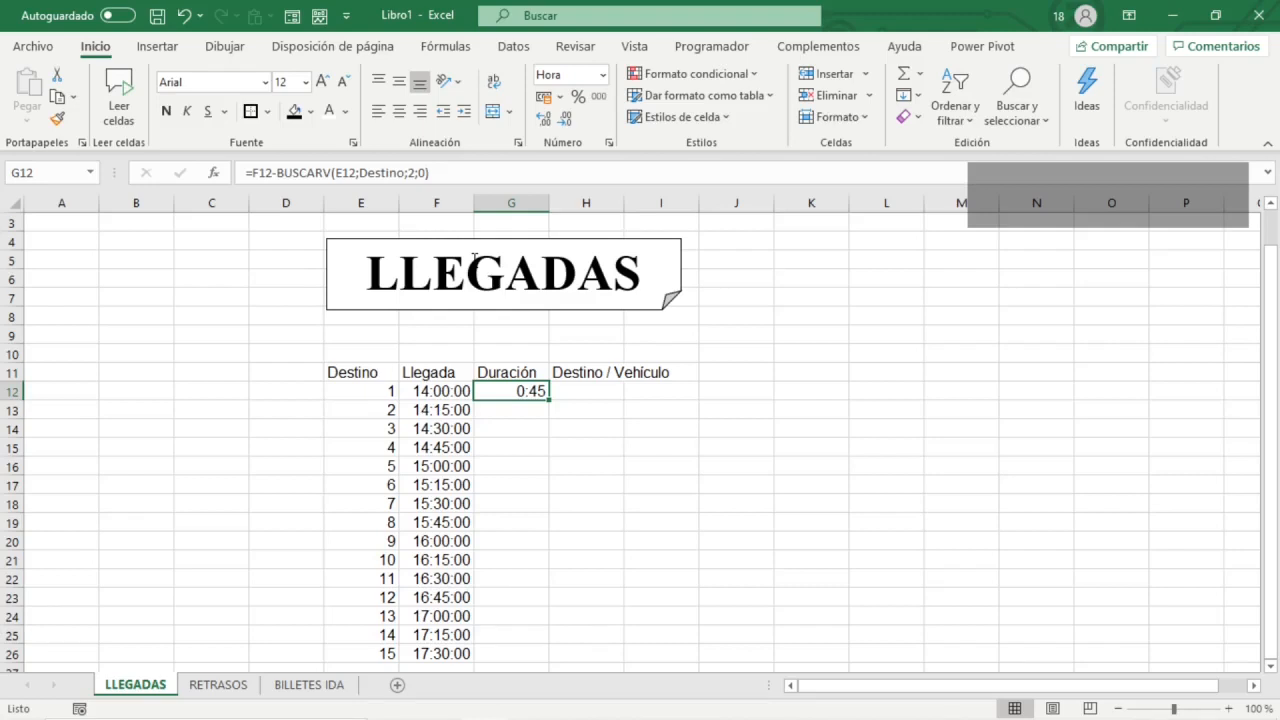
- Fill the duration formula from G12 down through G26 under Duración
key("shift+Down")
key("shift+Down")
key("shift+Down")
key("shift+Down")
key("shift+Down")
key("shift+Down")
key("shift+Down")
key("shift+Down")
key("shift+Down")
key("shift+Down")
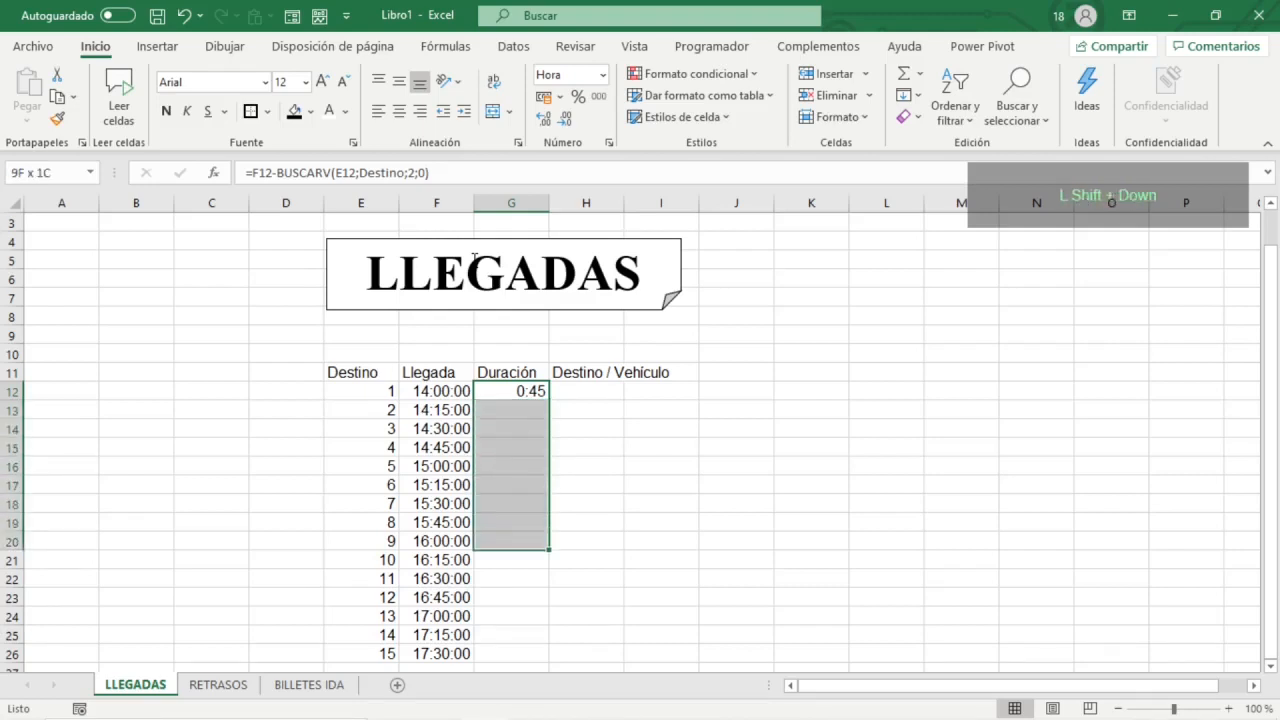
key("shift+Down")
key("shift+Down")
key("shift+Down")
key("shift+Down")
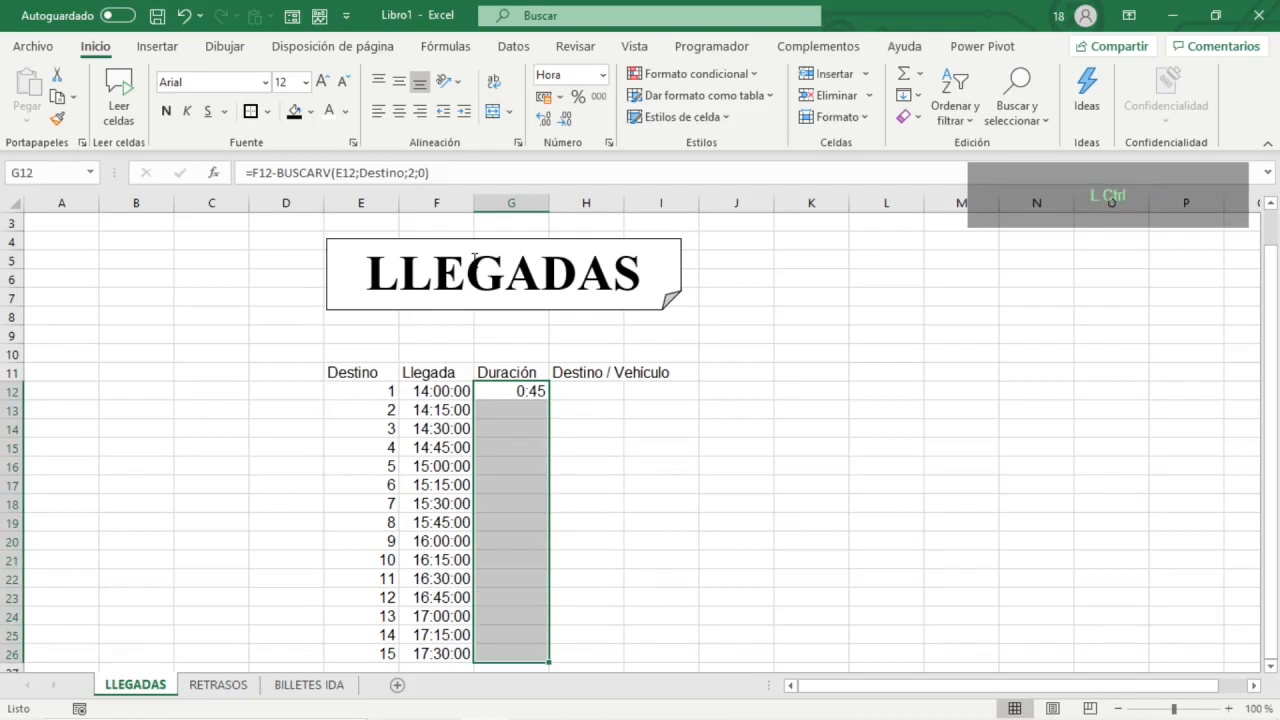
key("ctrl+j")
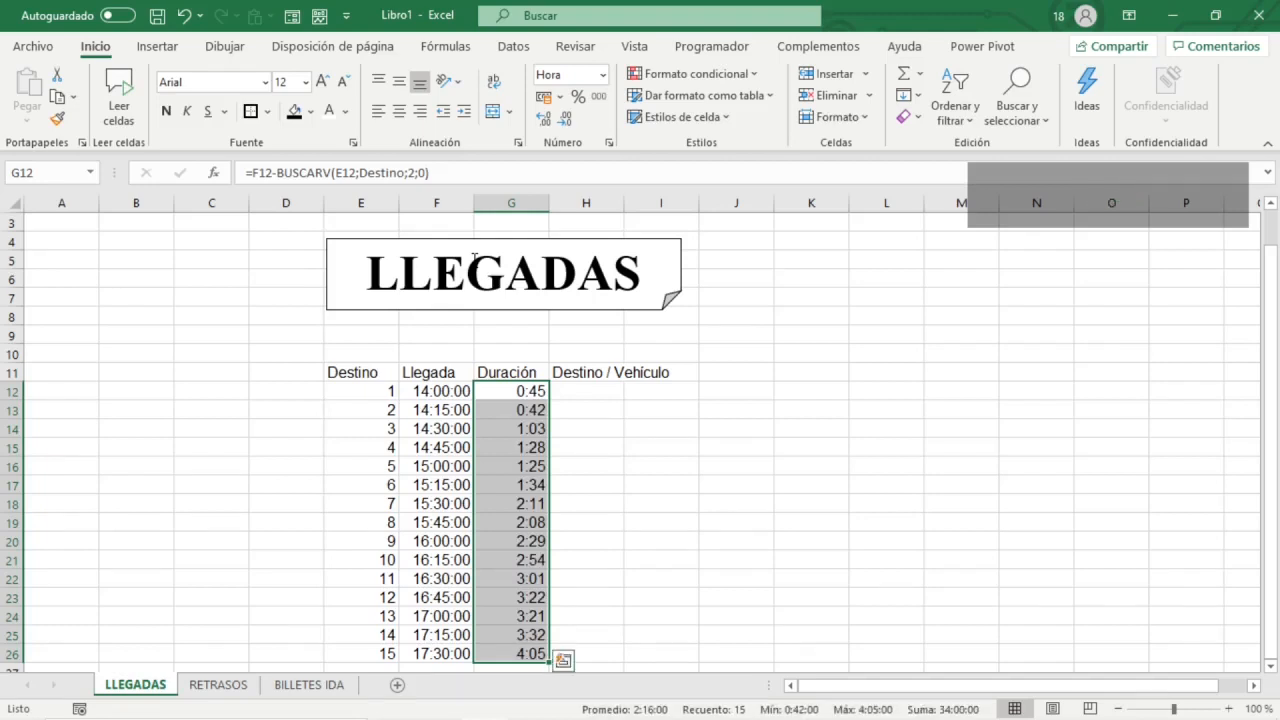
- Examine how destinations 1 and 12 relate to their Tipo Vehículo on the BILLETES IDA sheet, for the Destino / Vehículo column
key("Right")
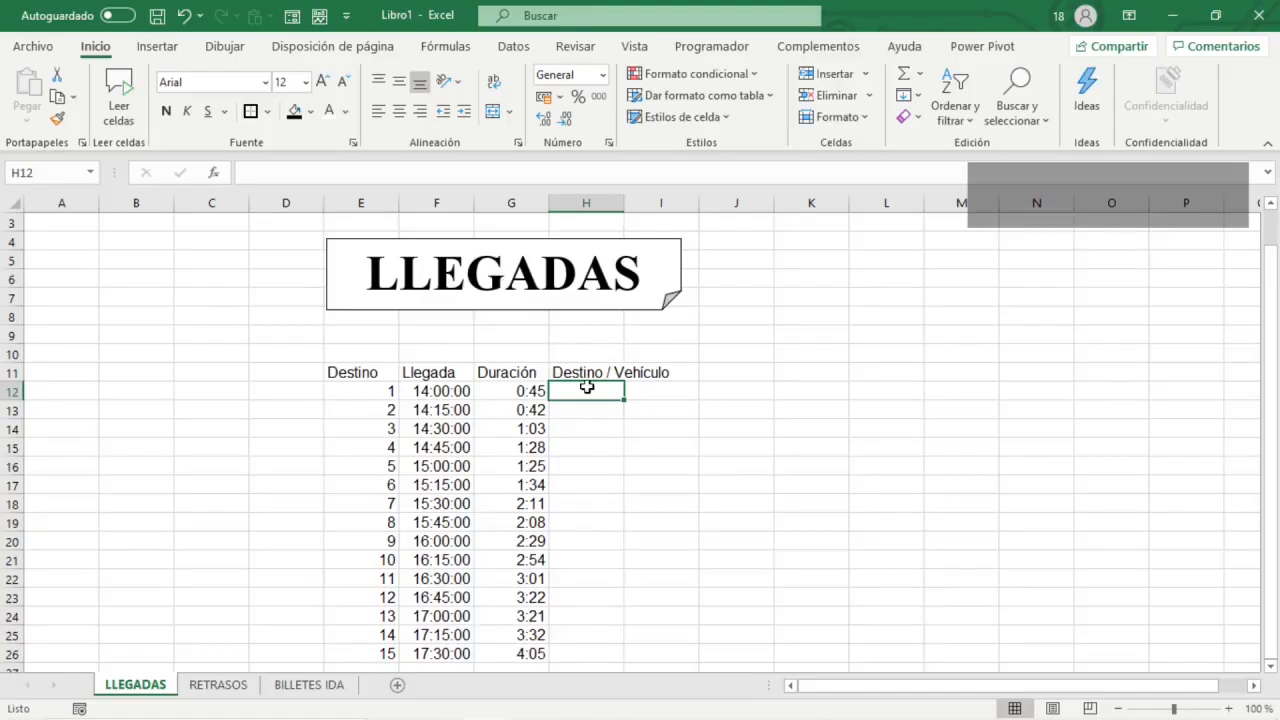
left_click(373, 394)
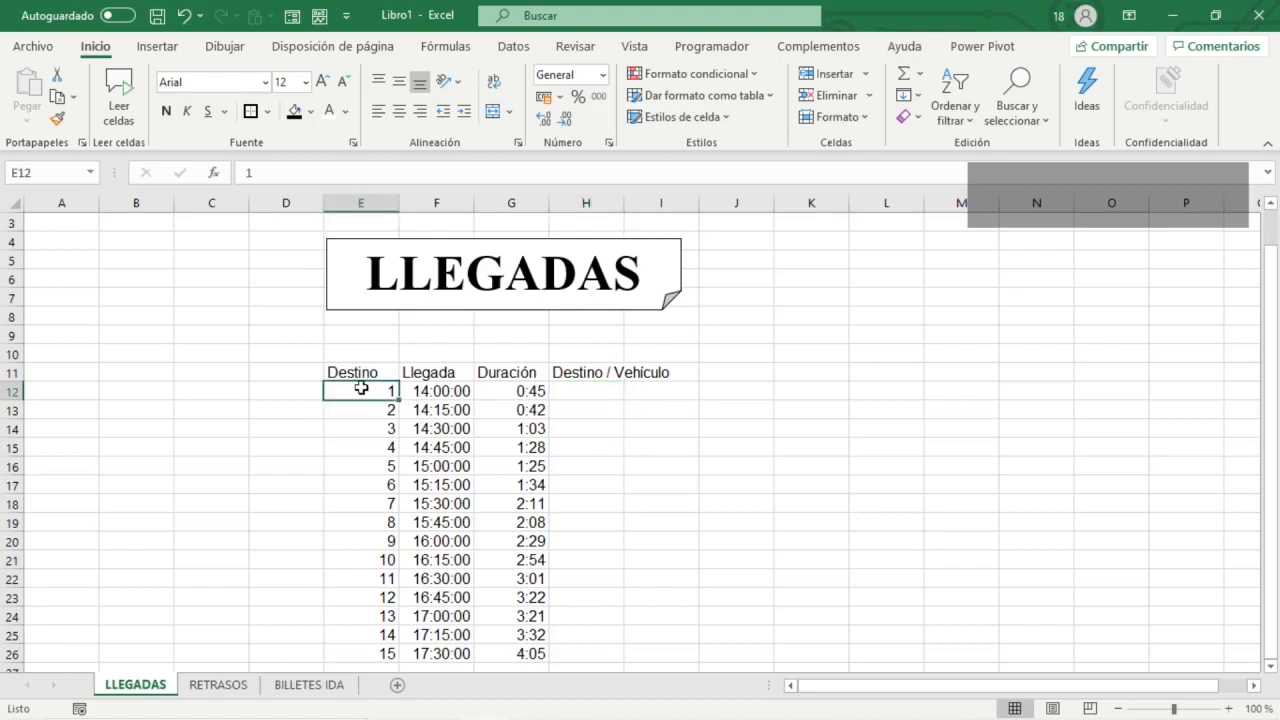
left_click(588, 388)
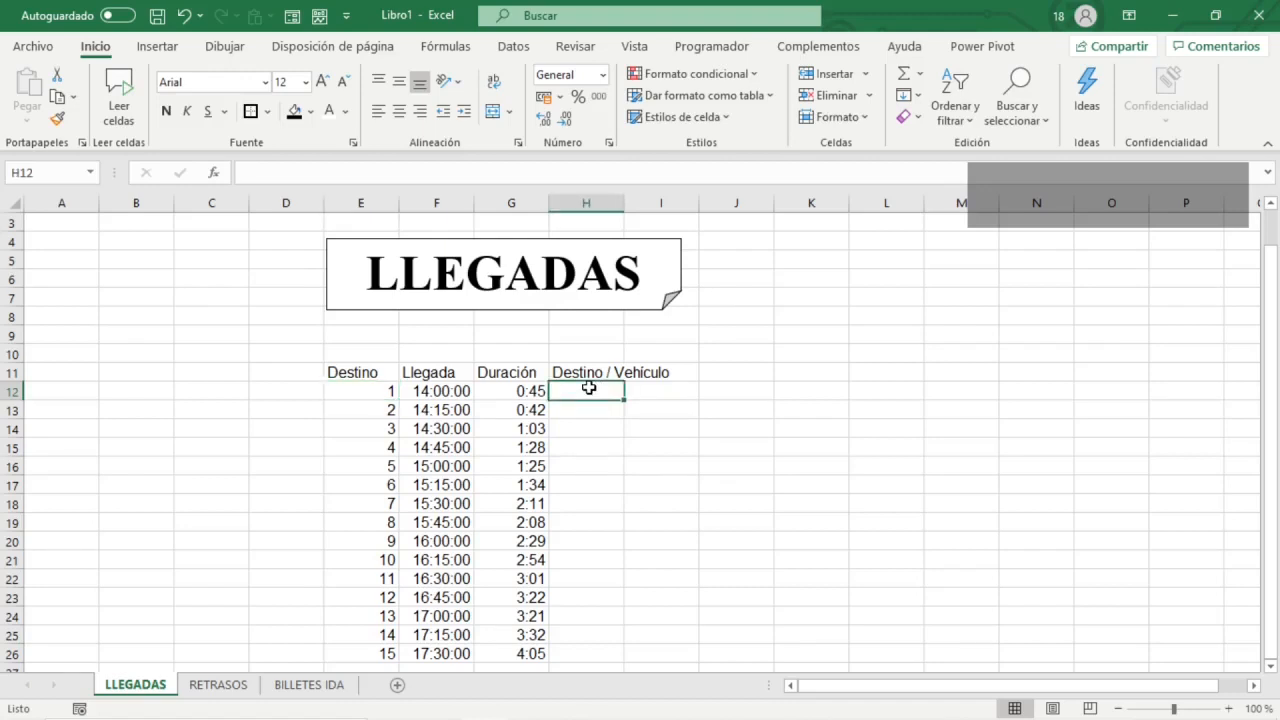
left_click(309, 684)
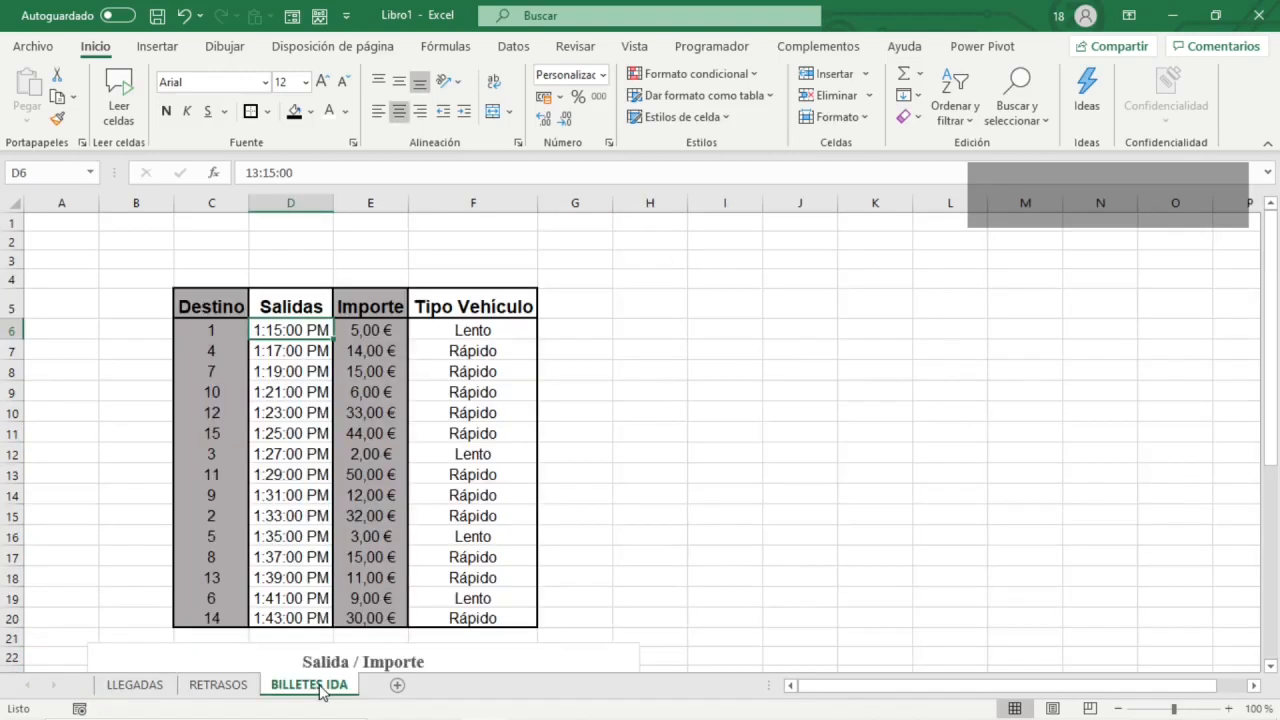
left_click(211, 340)
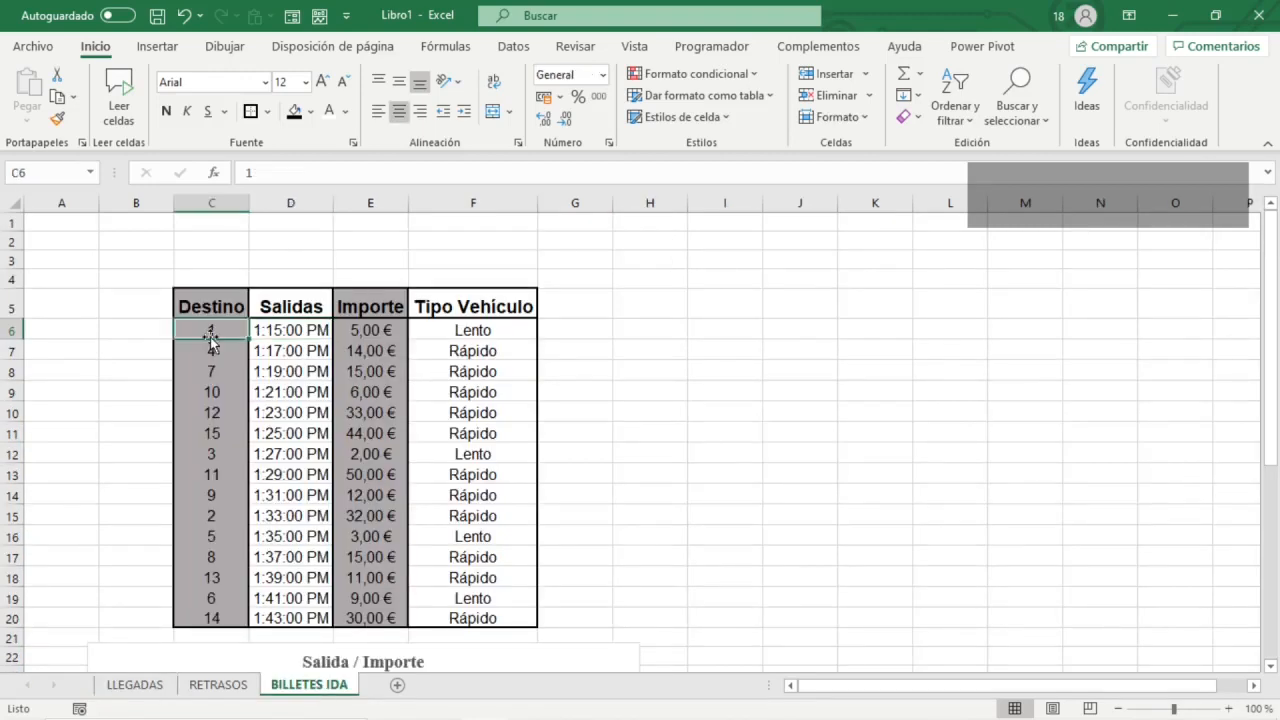
left_click(449, 332)
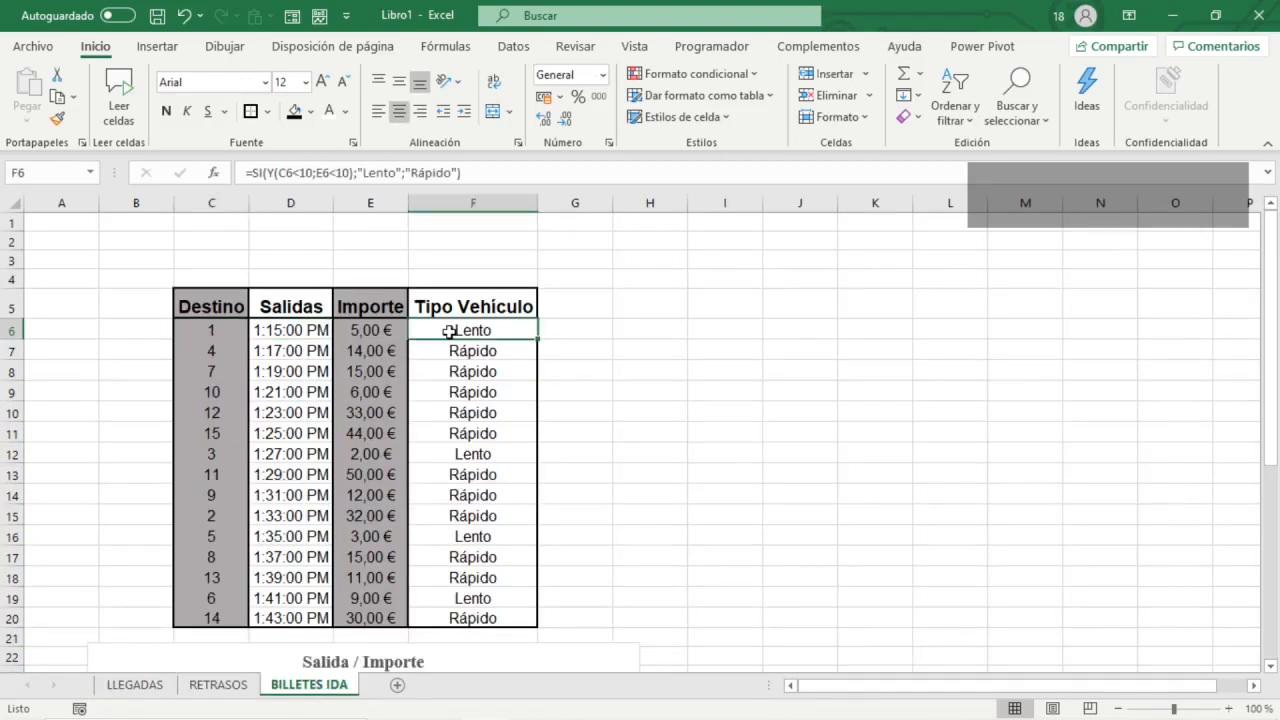
left_click(134, 689)
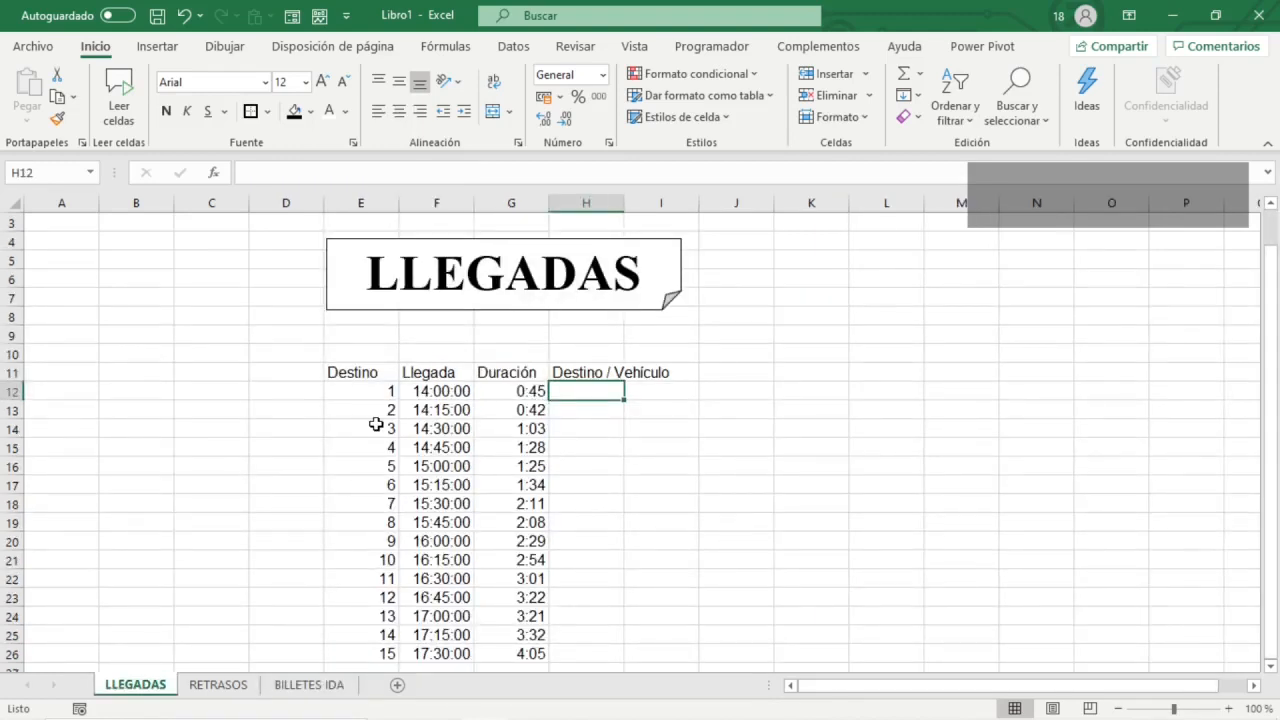
key("ctrl+Page_Down")
key("ctrl+Page_Down")
left_click(230, 418)
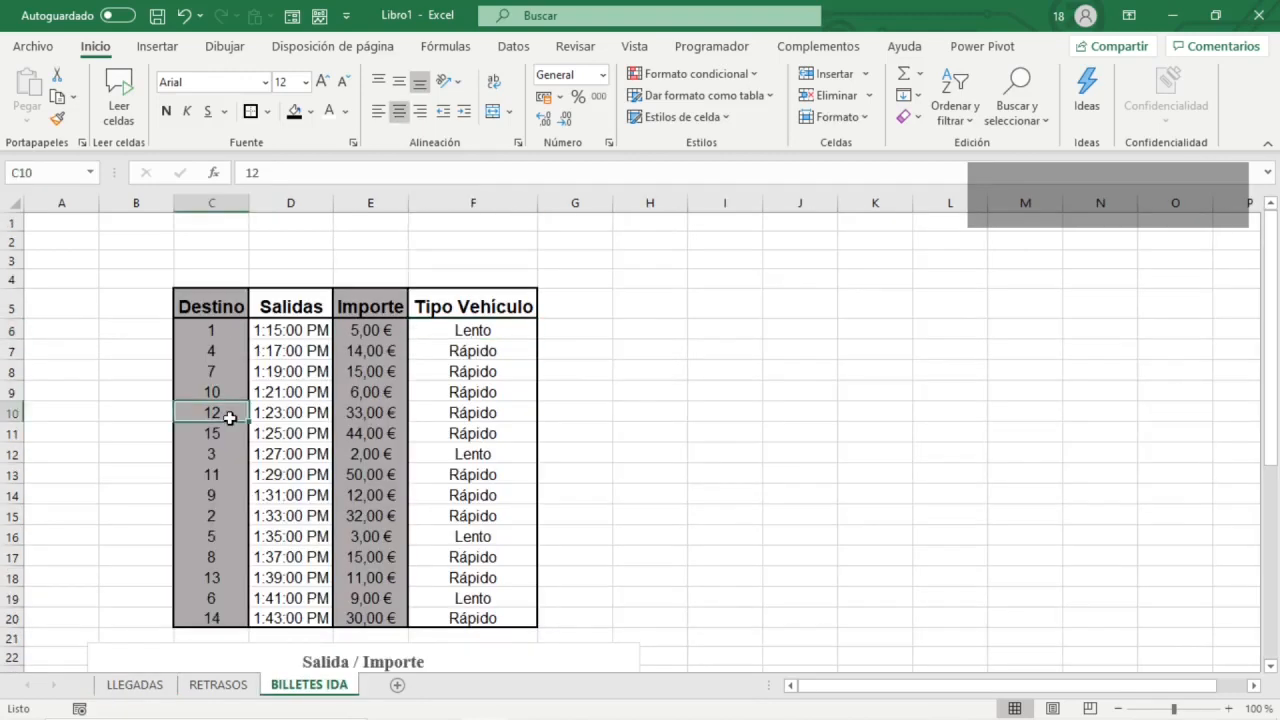
left_click(503, 412)
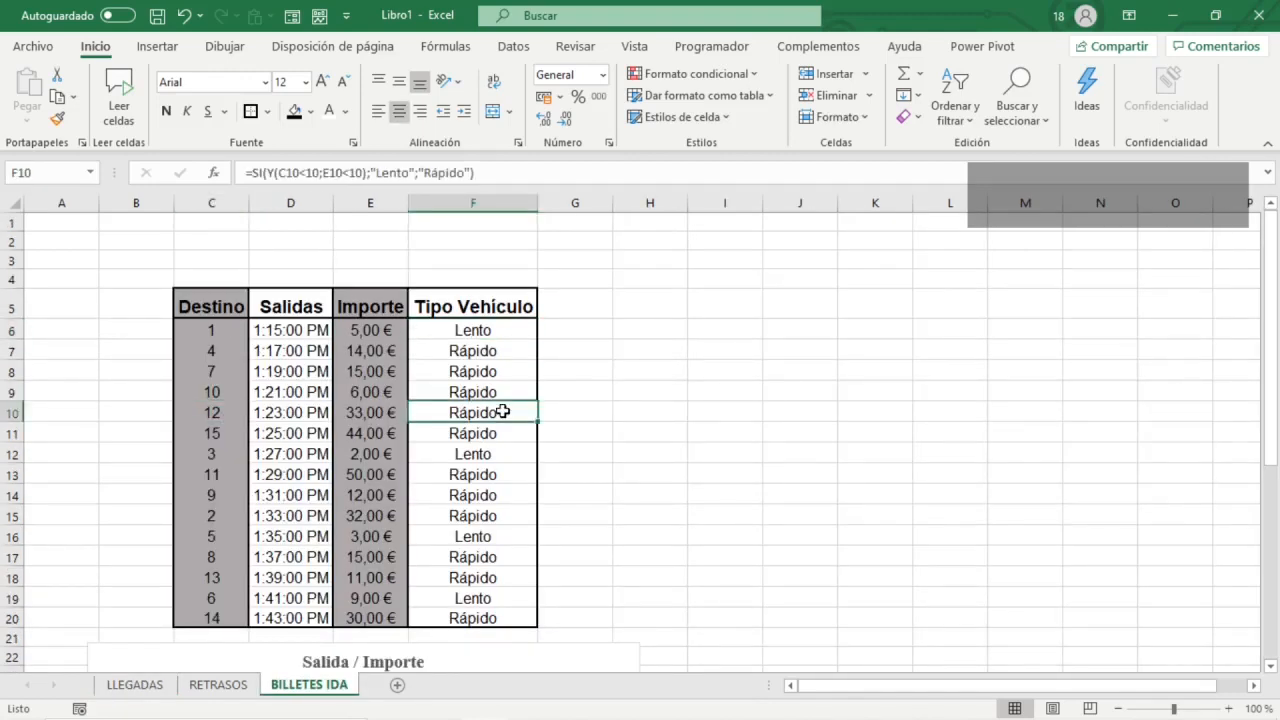
- Start a CONCATENAR formula in H12 of the LLEGADAS sheet, joining E12 with the text " = "
left_click(135, 685)
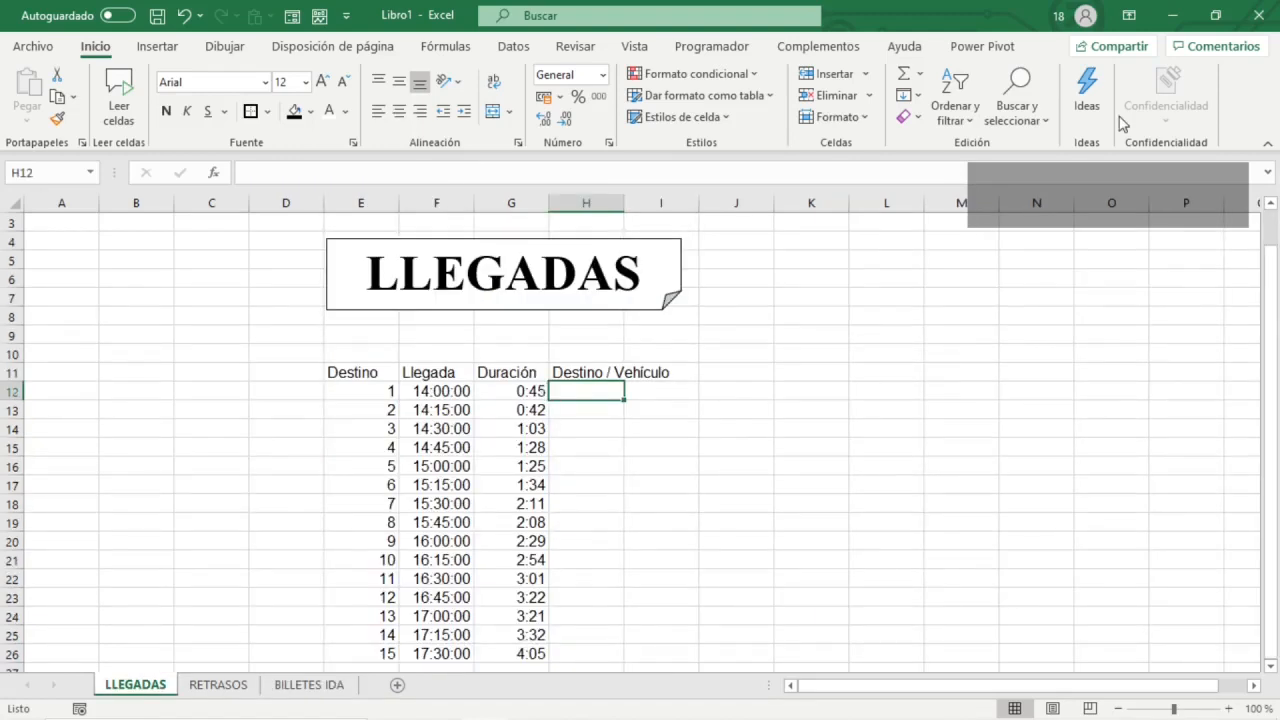
type("=")
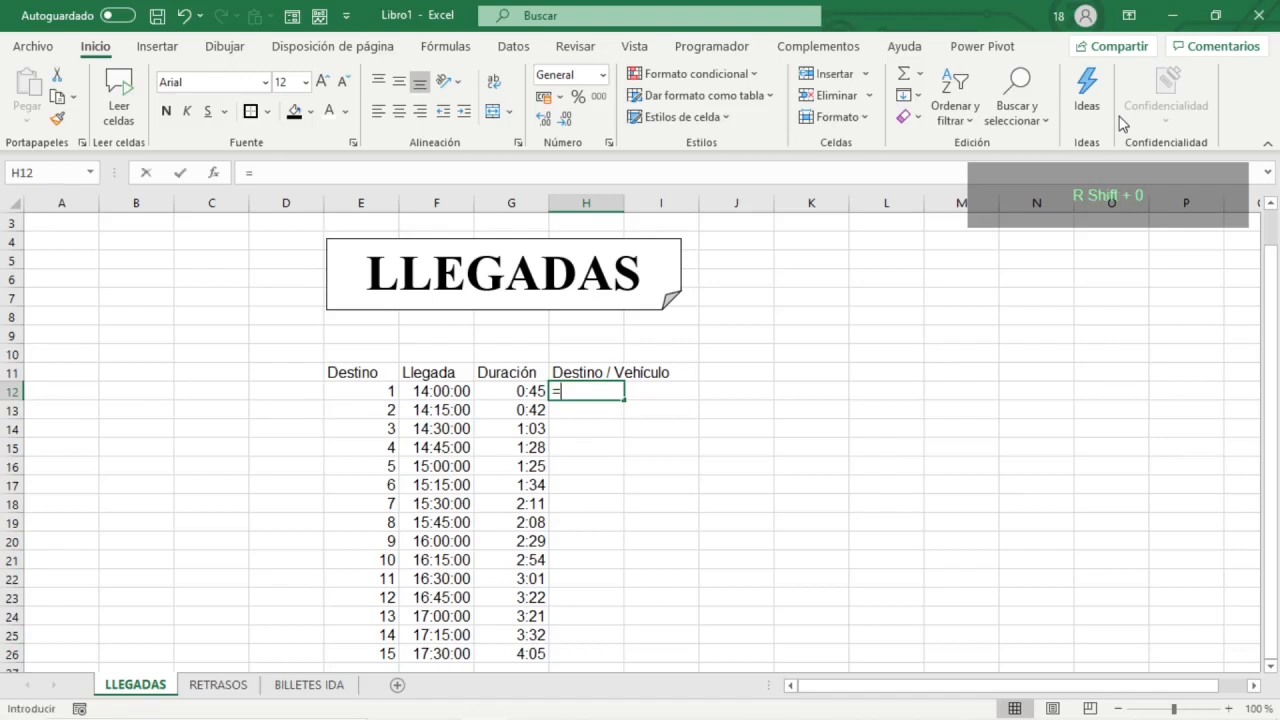
type("conca")
key("Down")
key("Tab")
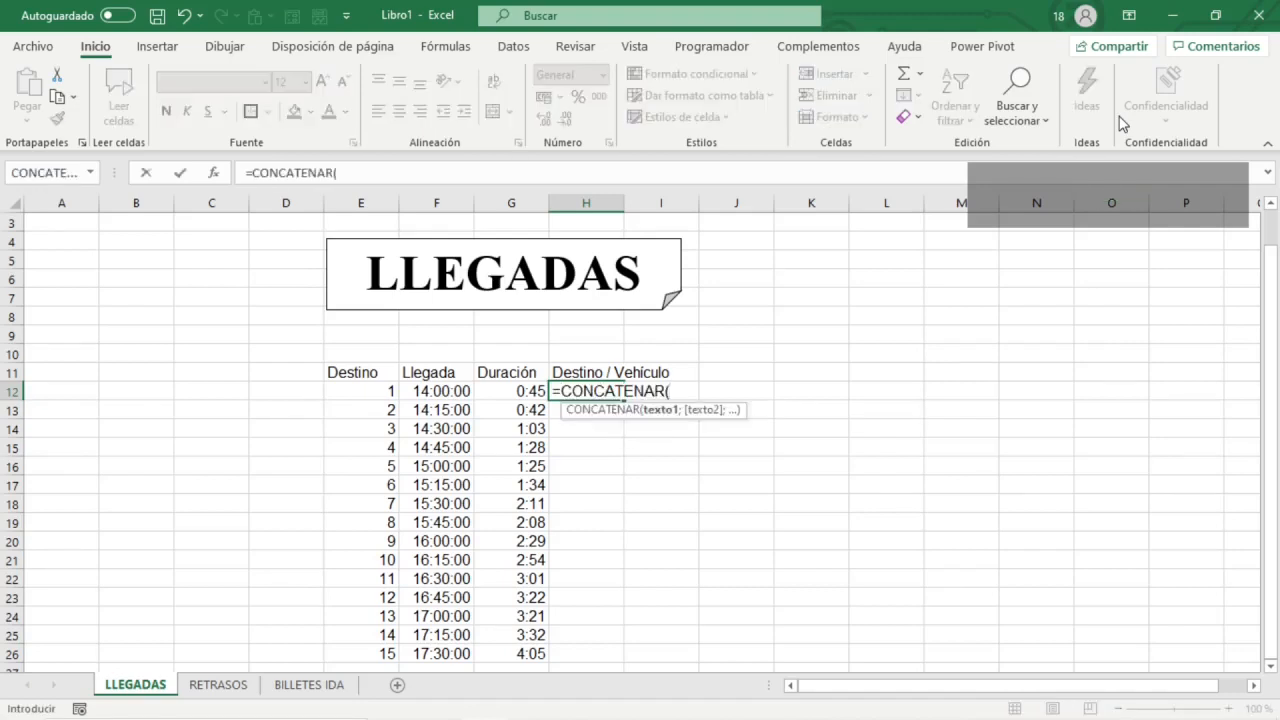
key("Left")
key("Left")
key("Left")
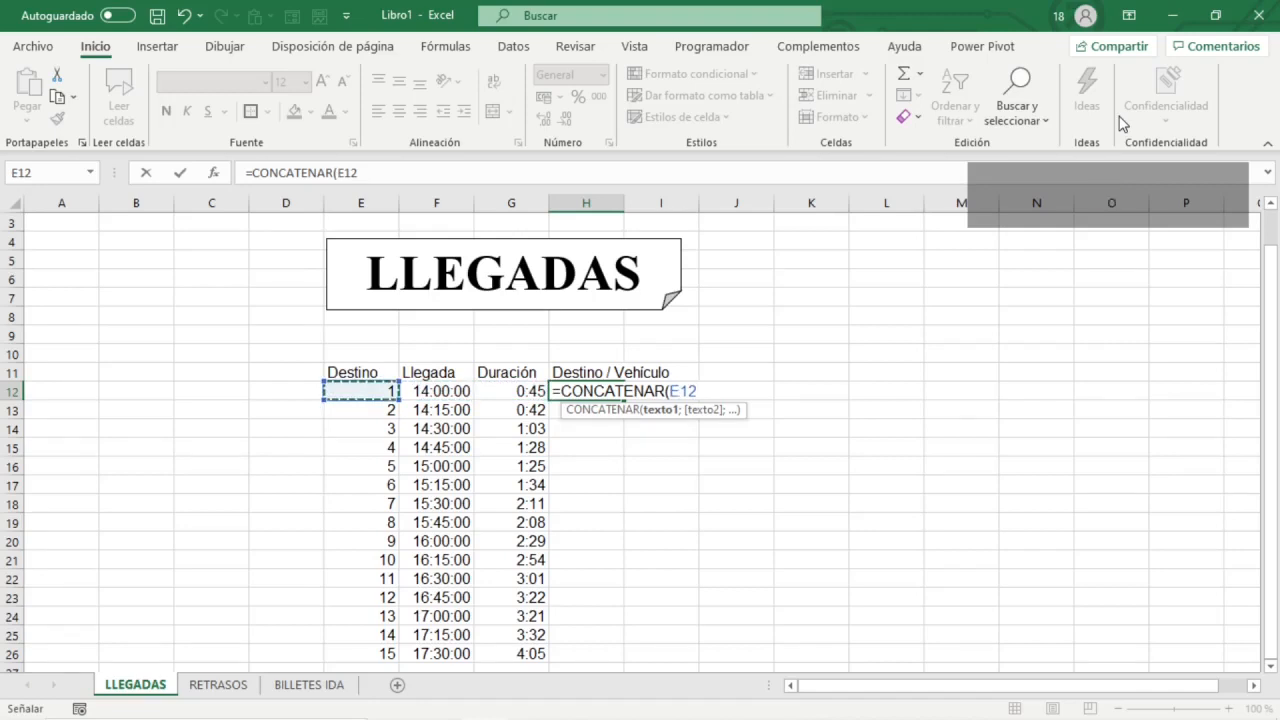
type(";\"")
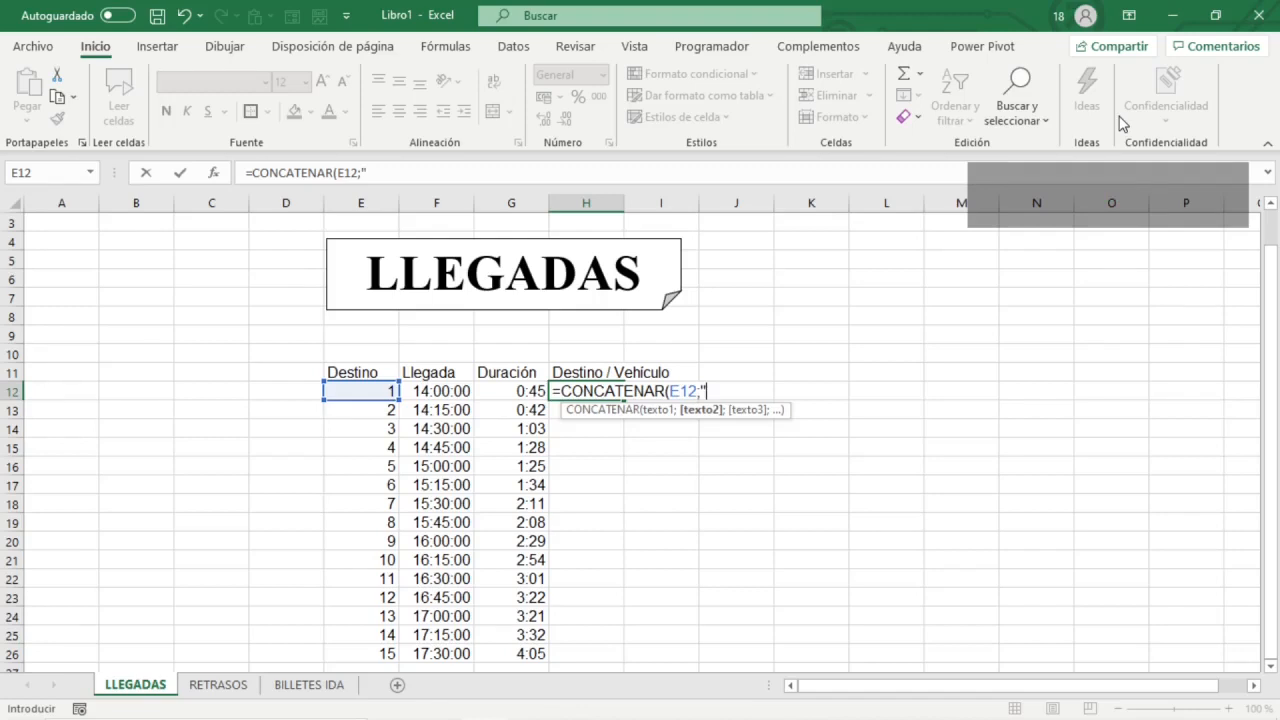
type(" = \";")
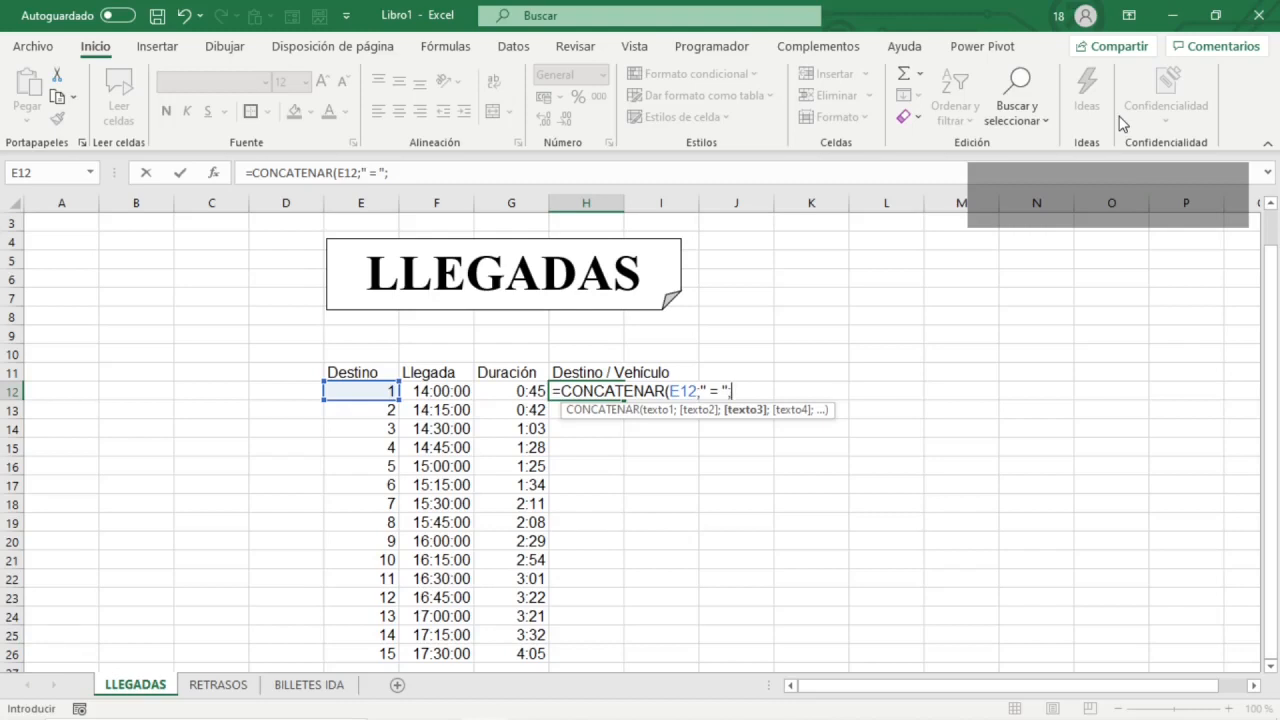
- Nest a BUSCARV as the third text of the CONCATENAR in H12, with E12 as its lookup value
type("buscar")
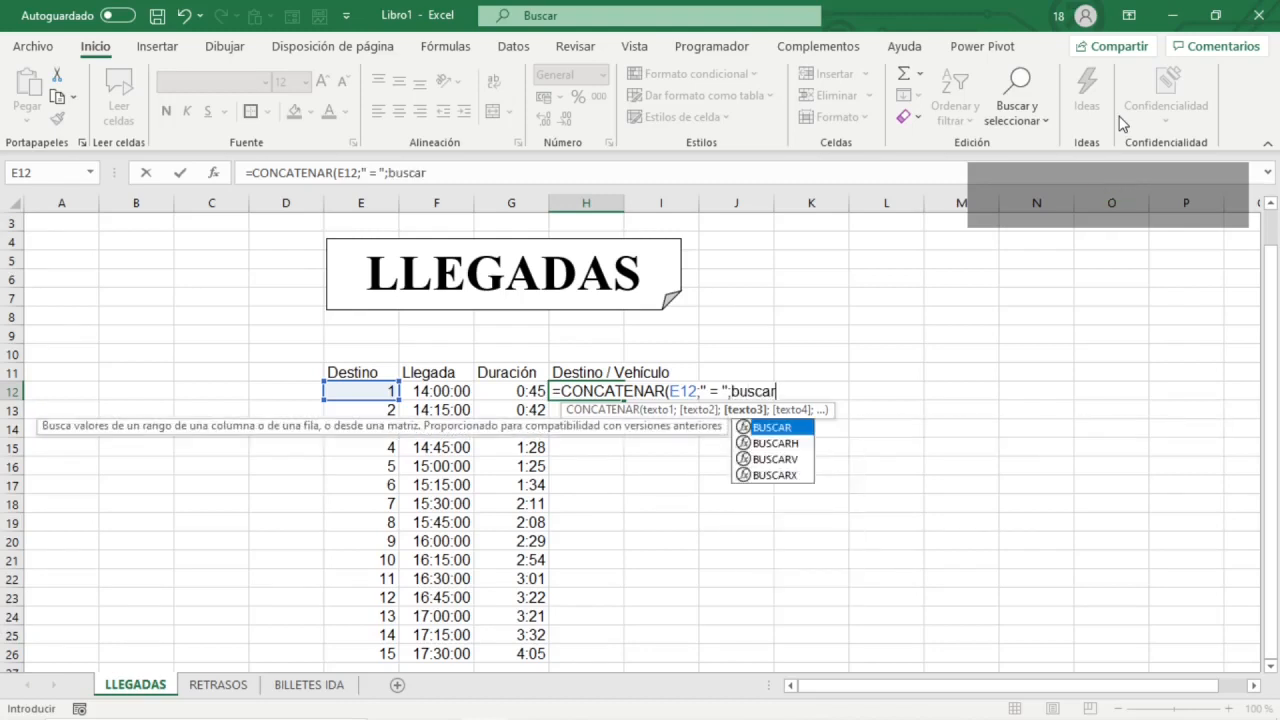
key("Down")
key("Down")
key("Tab")
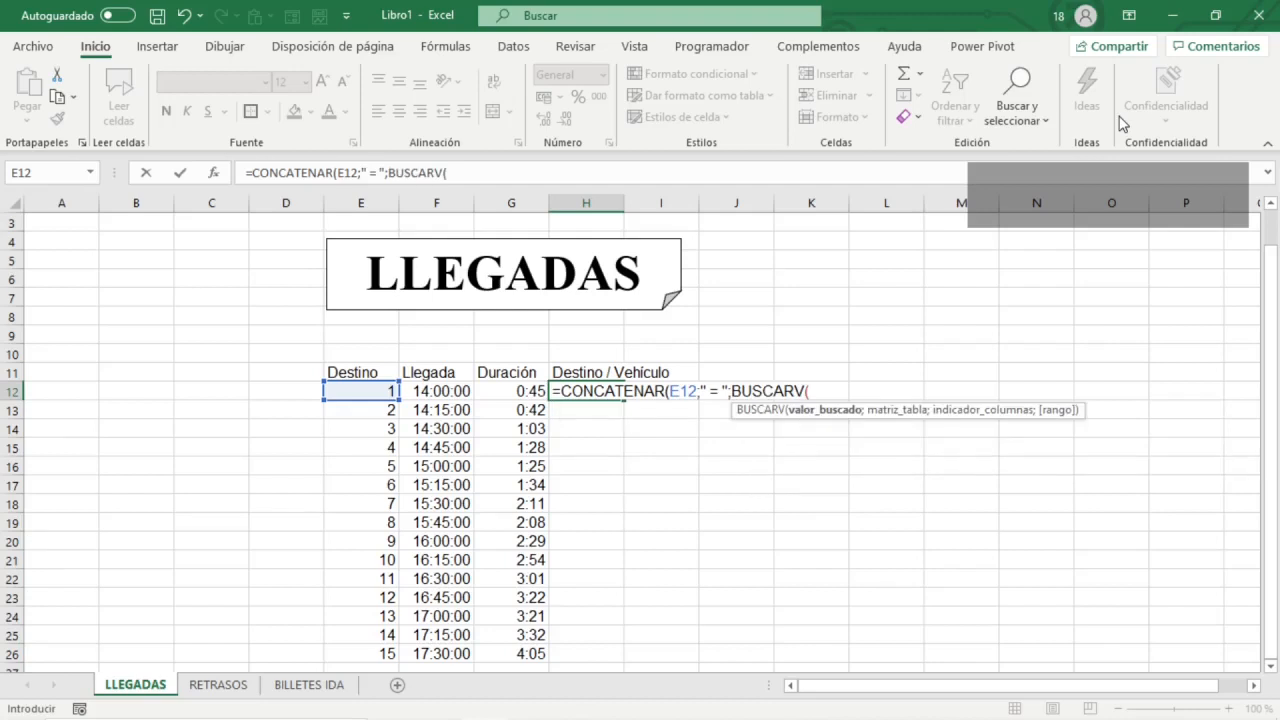
key("Left")
key("Left")
key("Left")
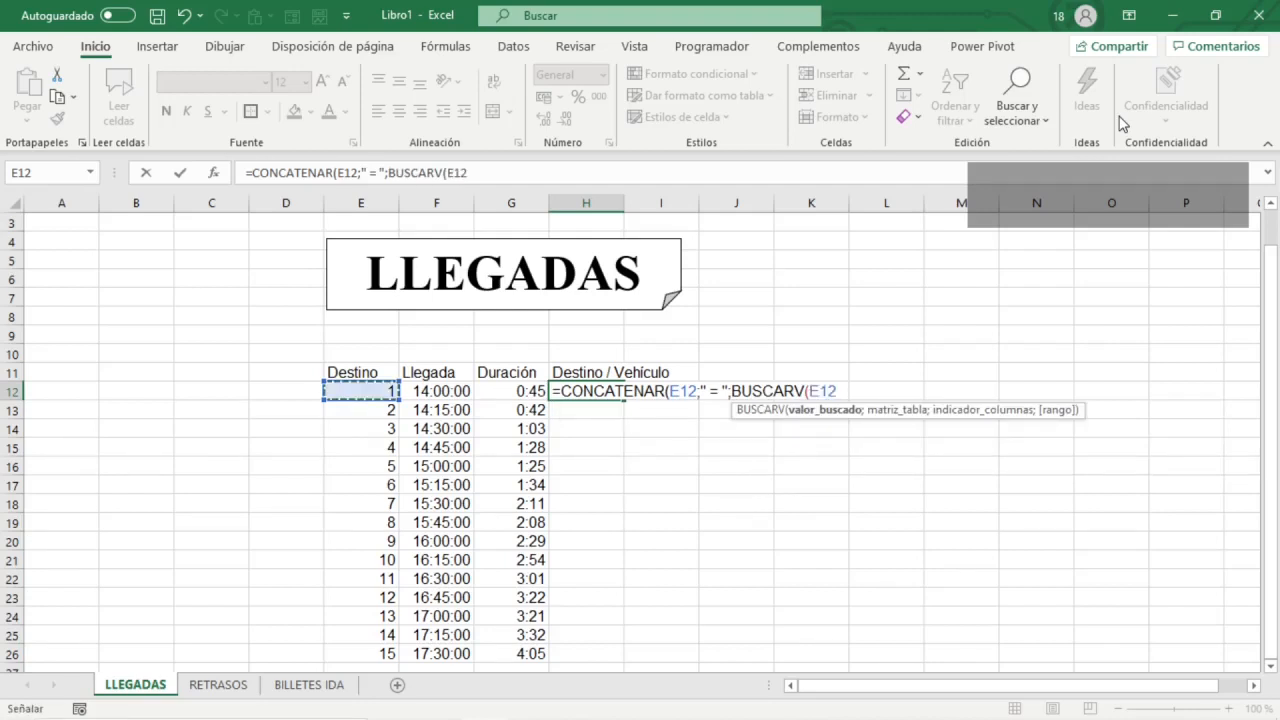
type(";")
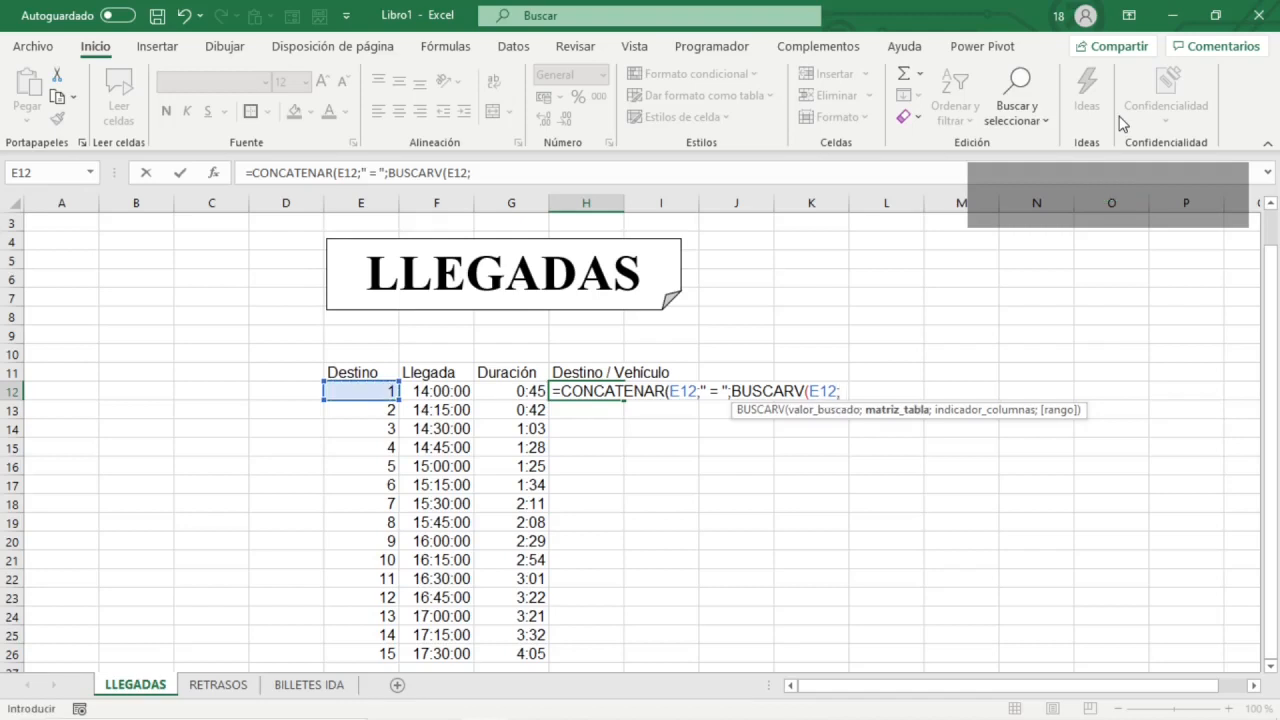
- Complete the nested BUSCARV with the named range Destino, column 4 and match argument 0, and enter the formula in H12
type("d")
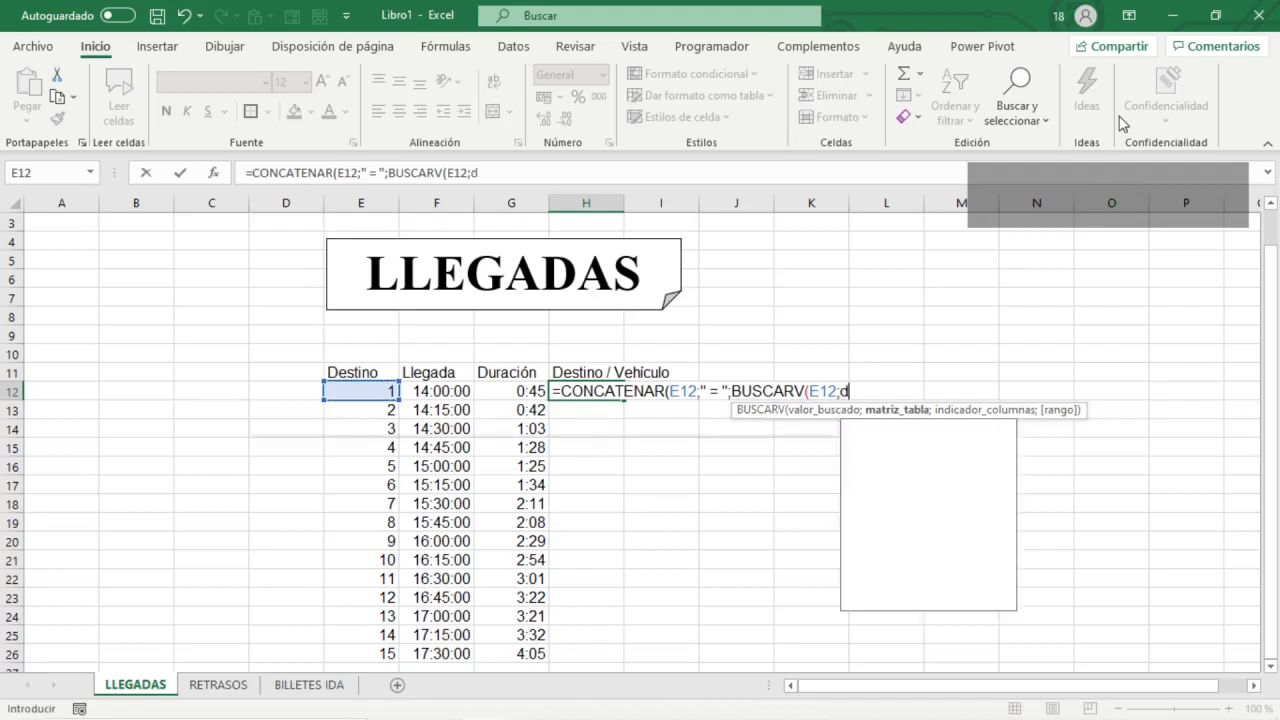
type("esti")
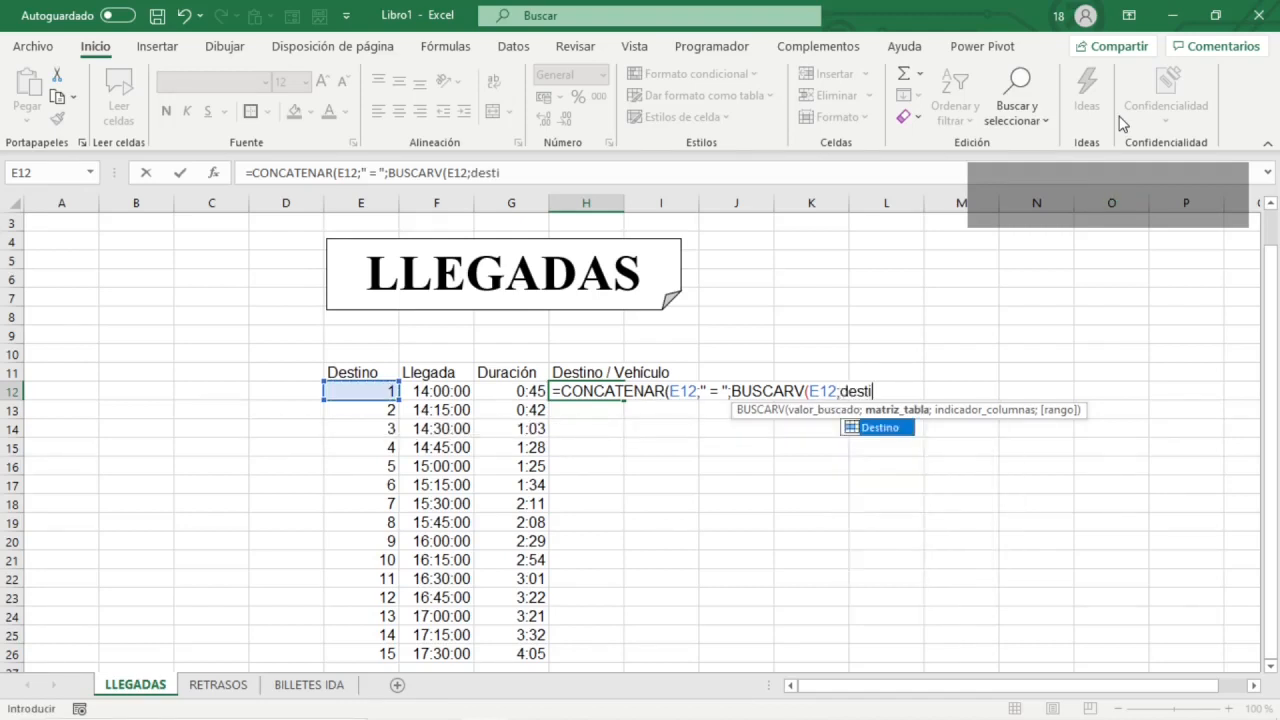
key("Tab")
type(";")
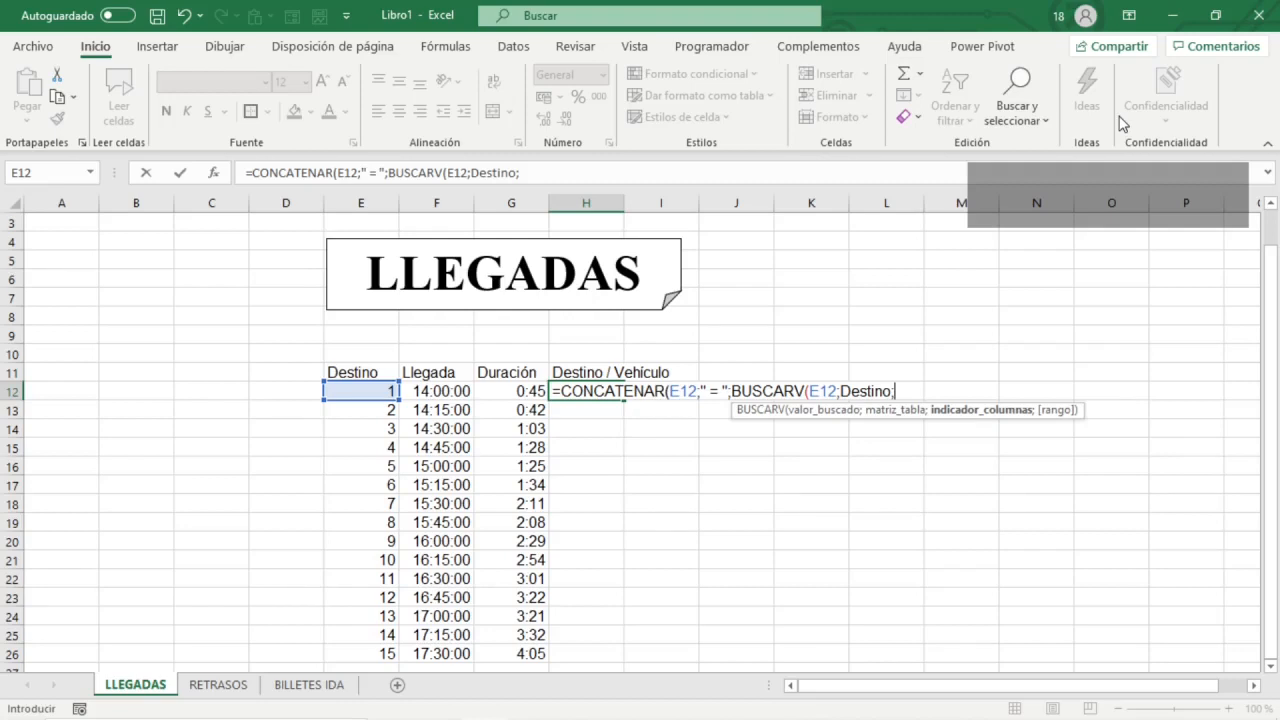
type("4;0")
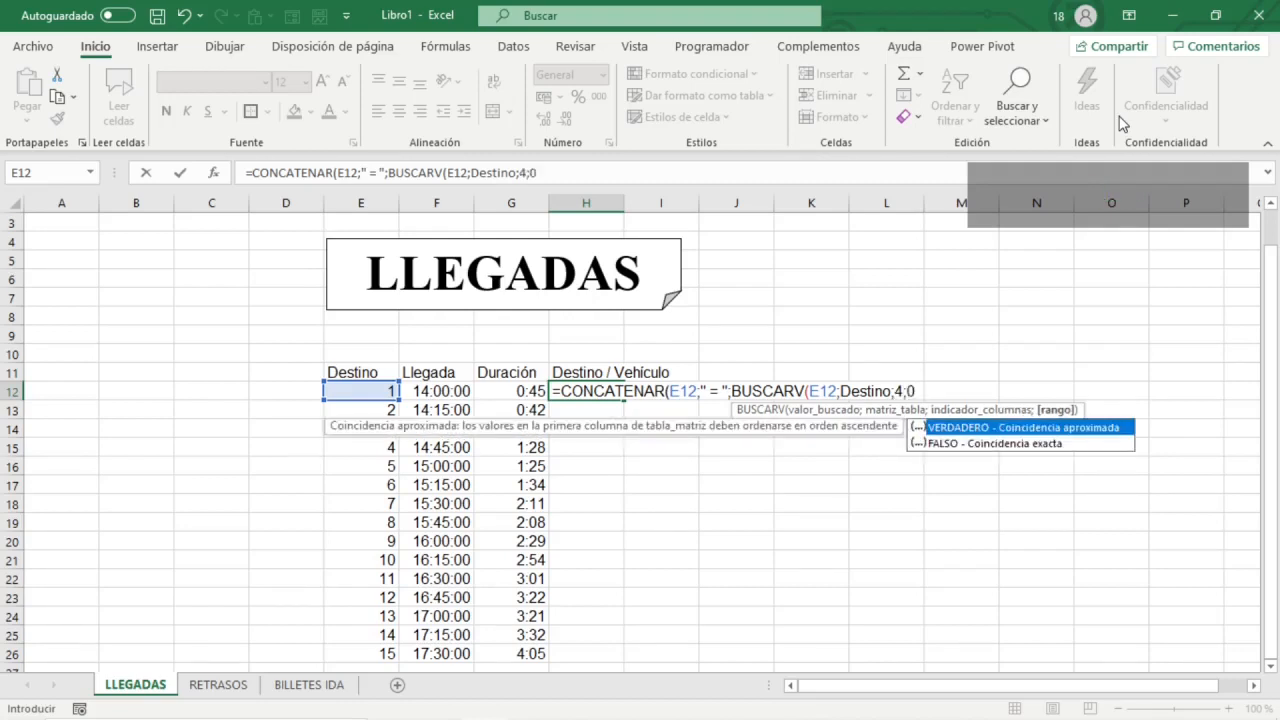
type(")")
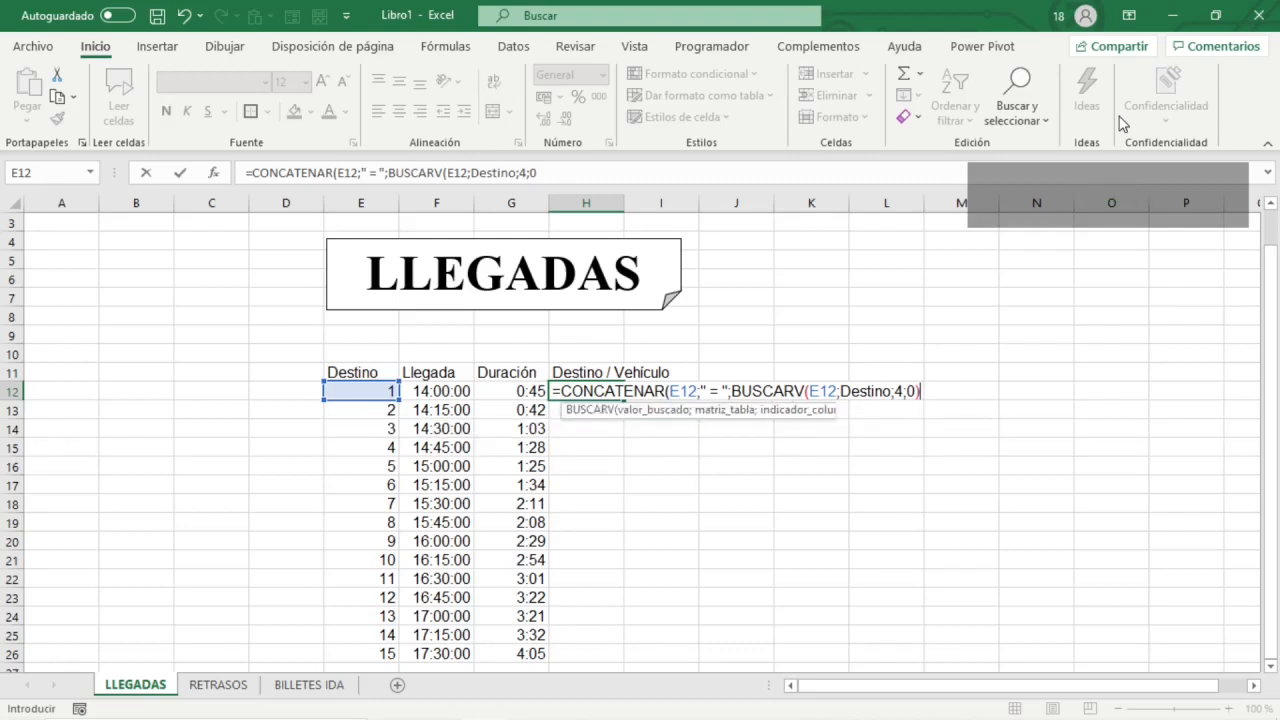
type(")")
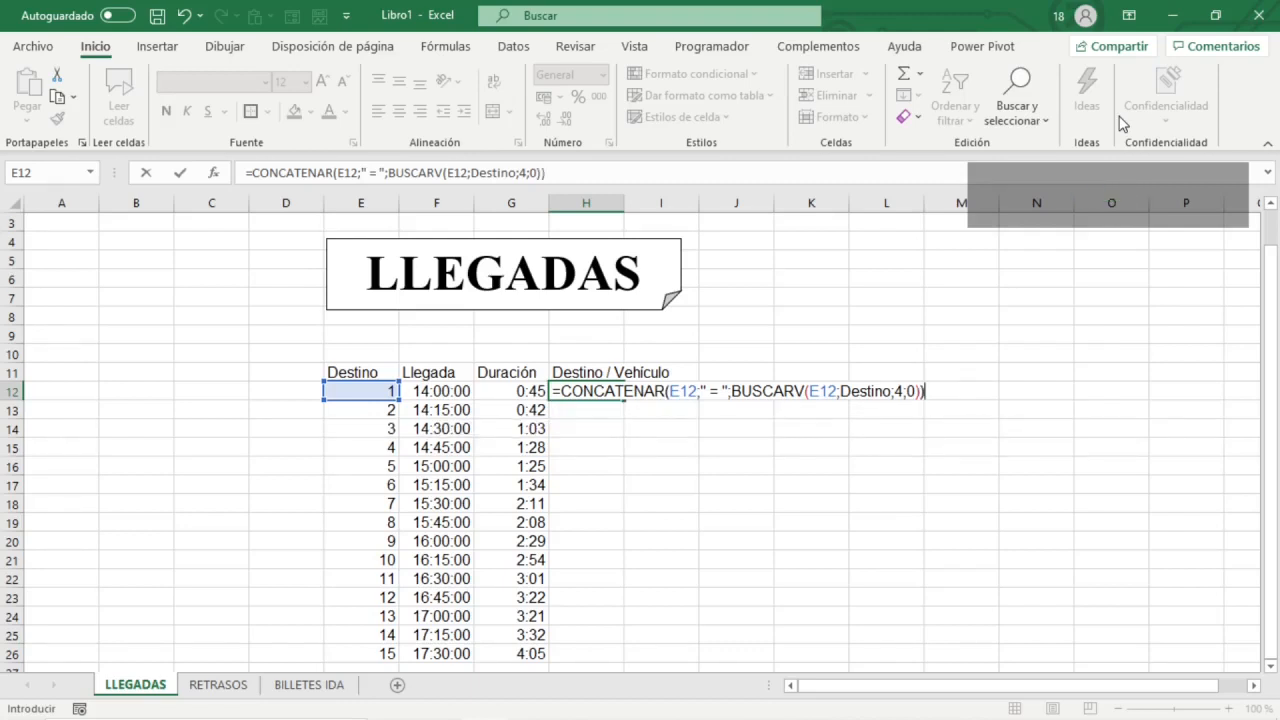
key("Return")
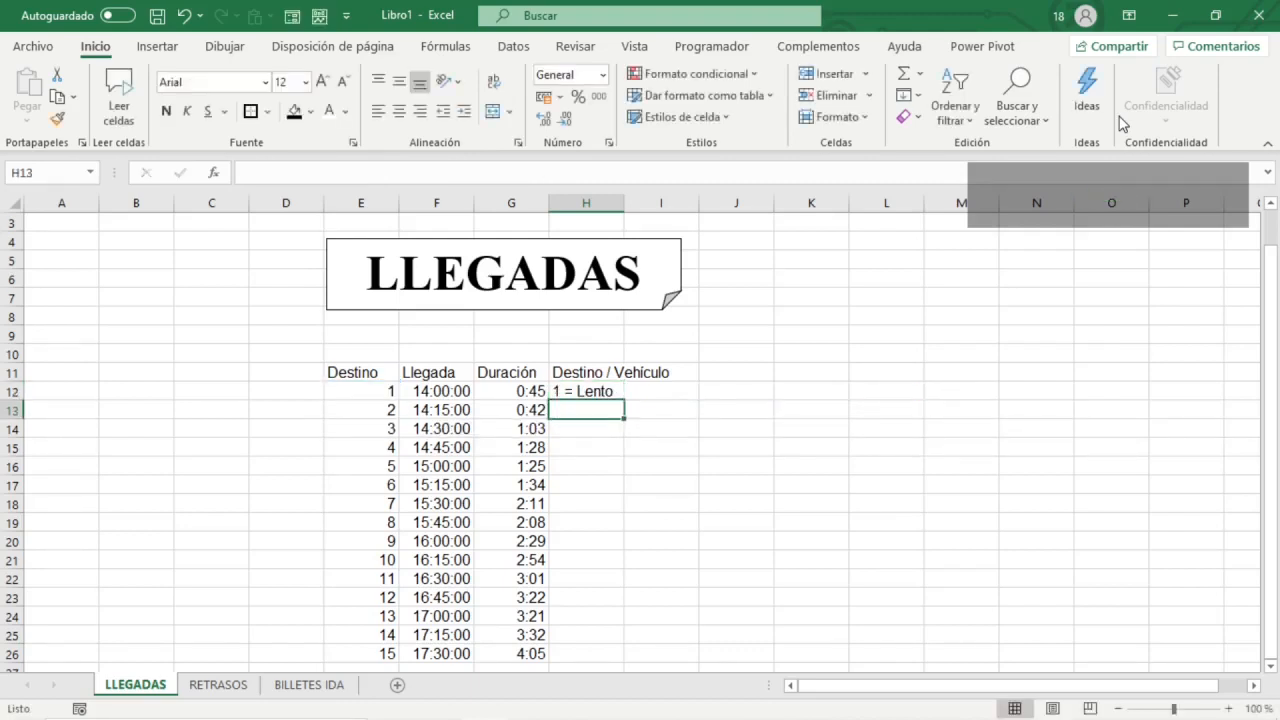
- Fill the concatenation formula from H12 down through H26 under Destino / Vehículo
key("Up")
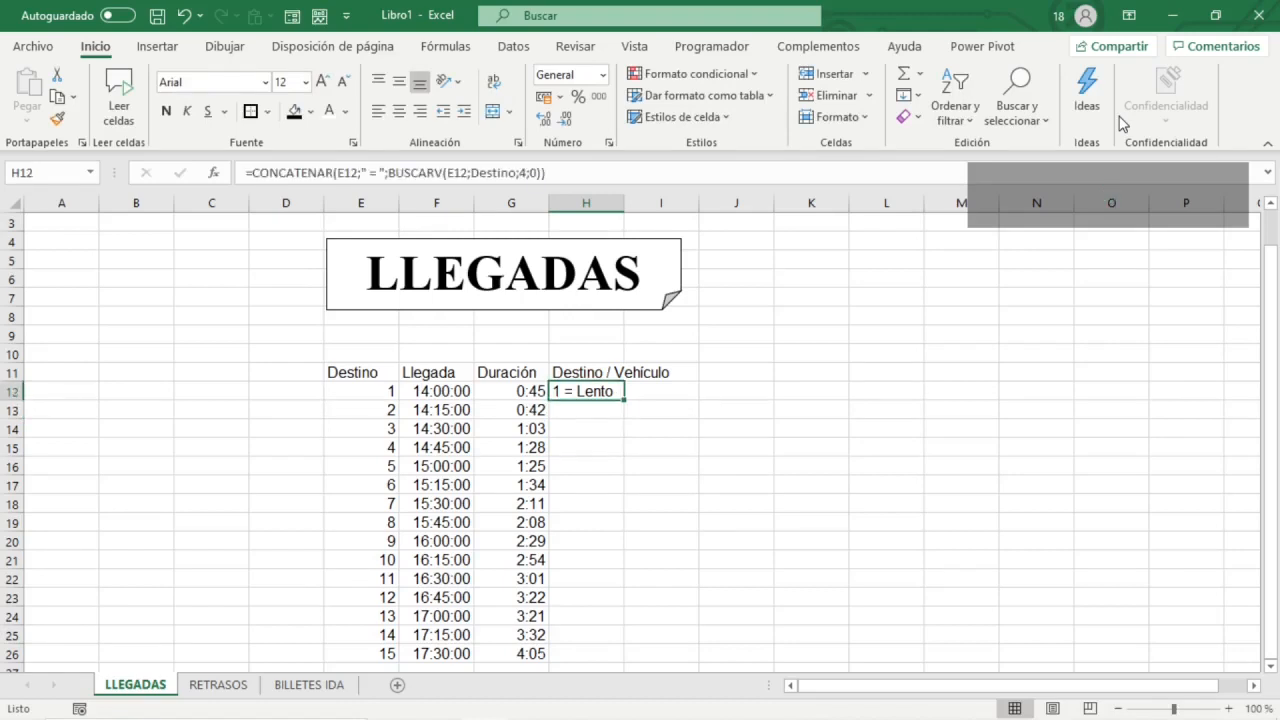
key("shift+Down")
key("shift+Down")
key("shift+Down")
key("shift+Down")
key("shift+Down")
key("shift+Down")
key("shift+Down")
key("shift+Down")
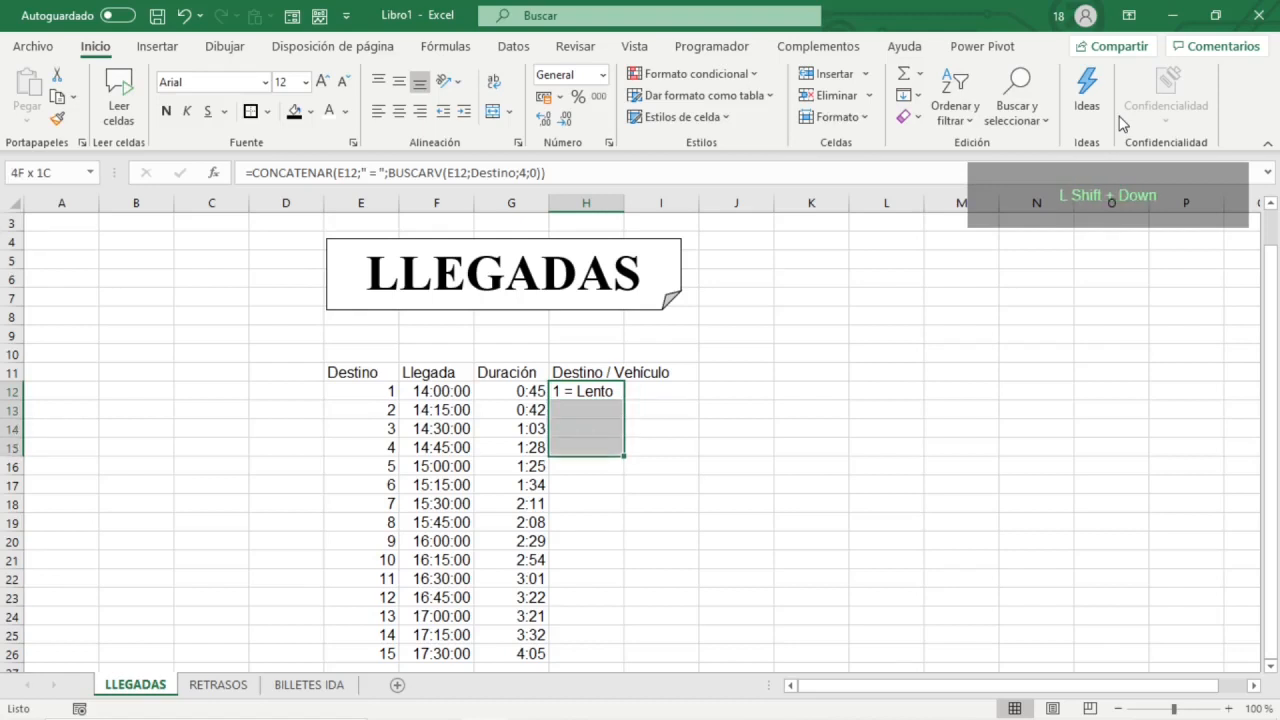
key("shift+Down")
key("shift+Down")
key("shift+Down")
key("shift+Down")
key("shift+Down")
key("shift+Down")
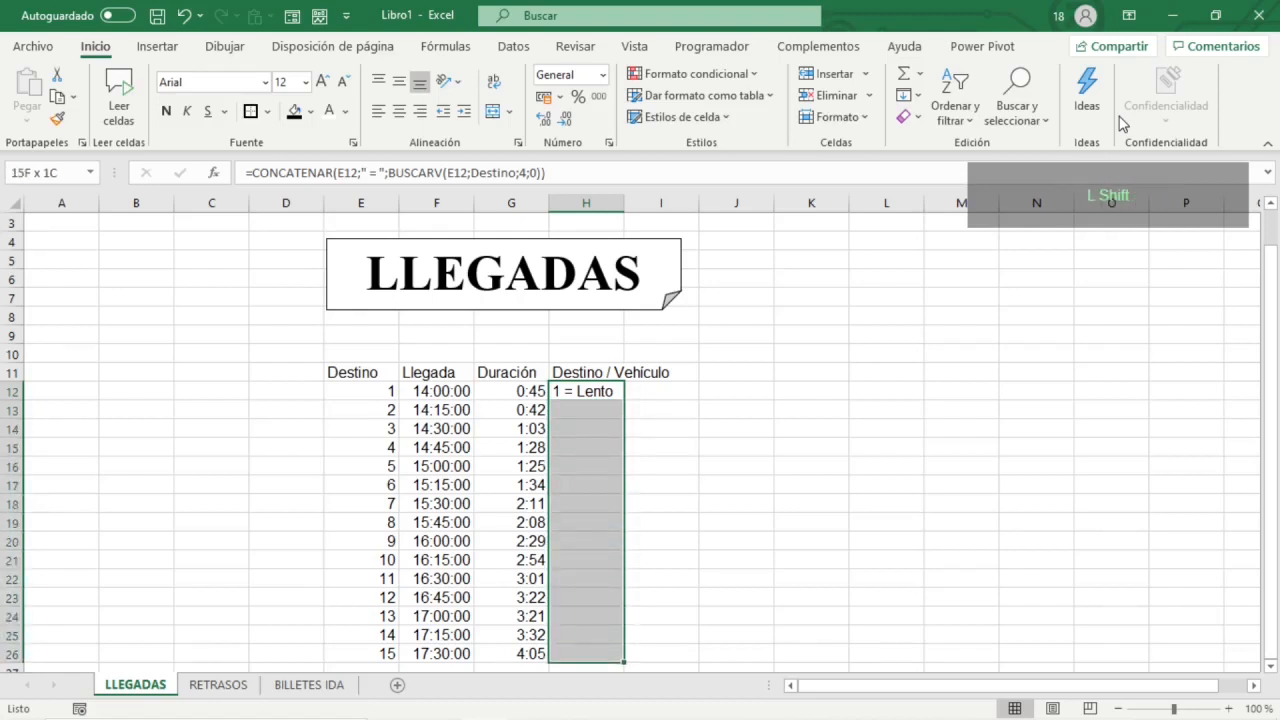
key("ctrl")
key("ctrl+j")
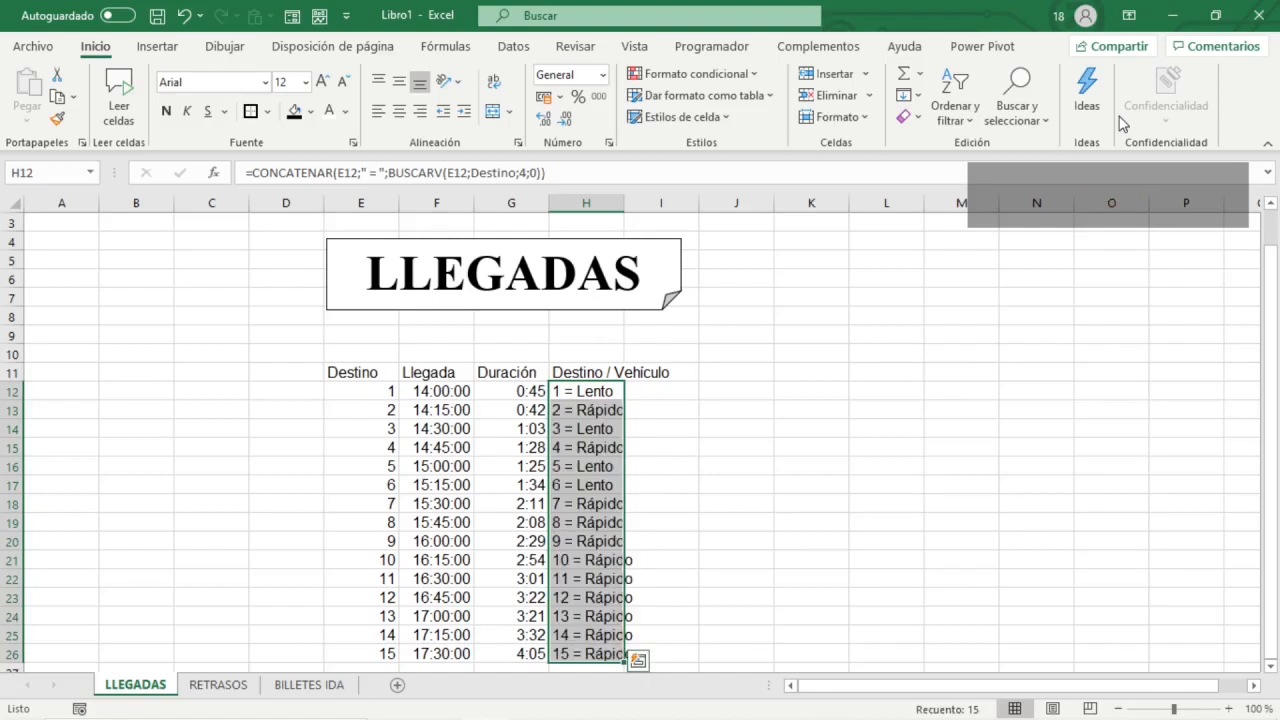
key("Right")
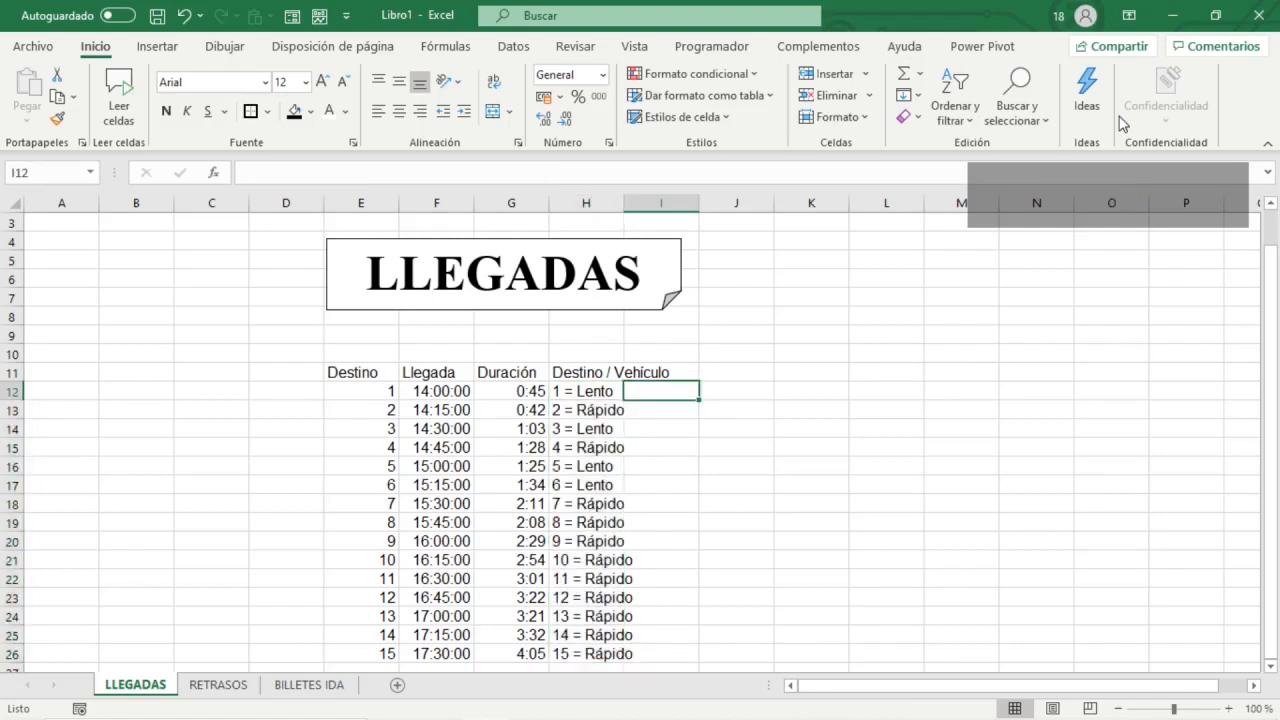
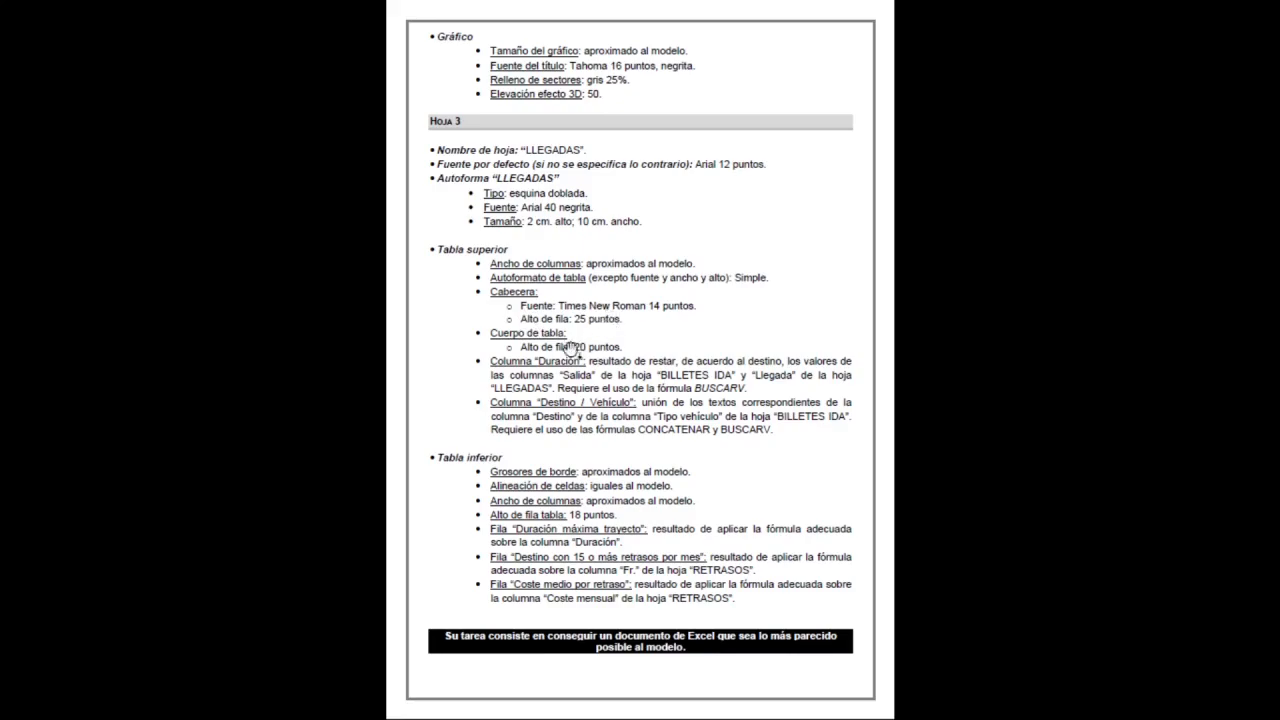
- Fit columns E through H to their contents and widen them to approximate the model
left_click_drag(363, 203, 544, 200)
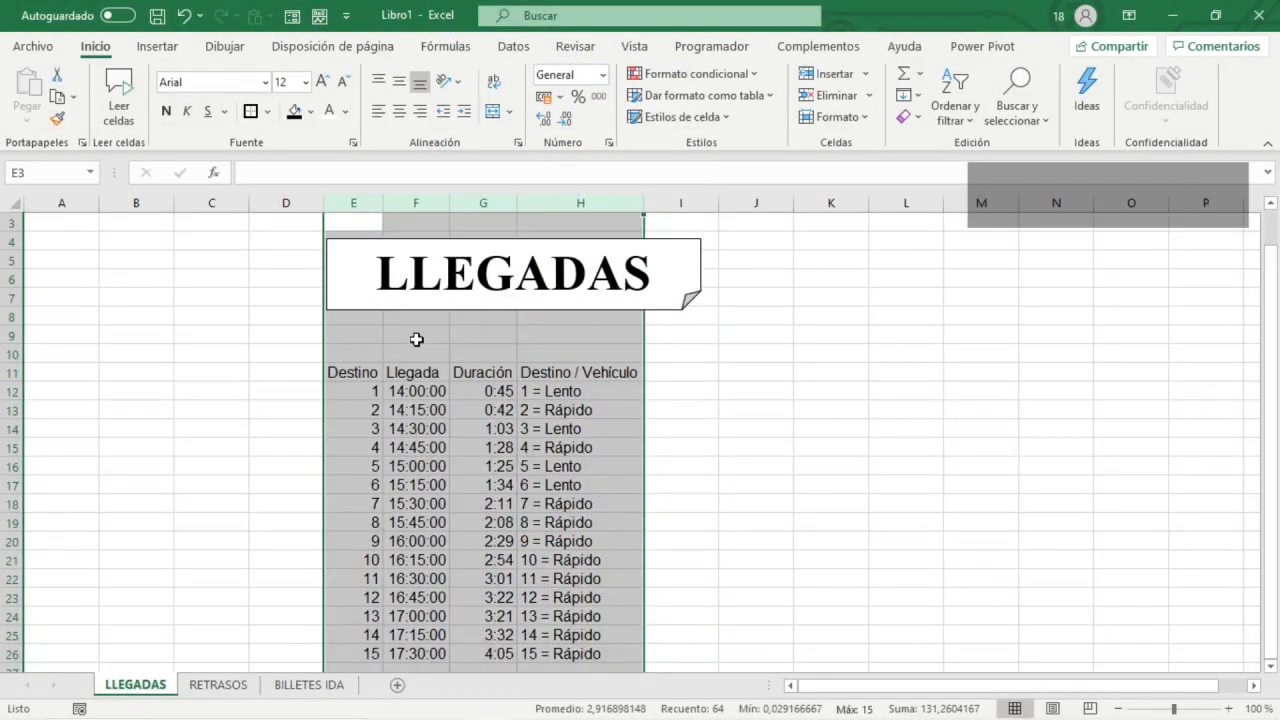
left_click(360, 222)
left_click_drag(383, 204, 611, 206)
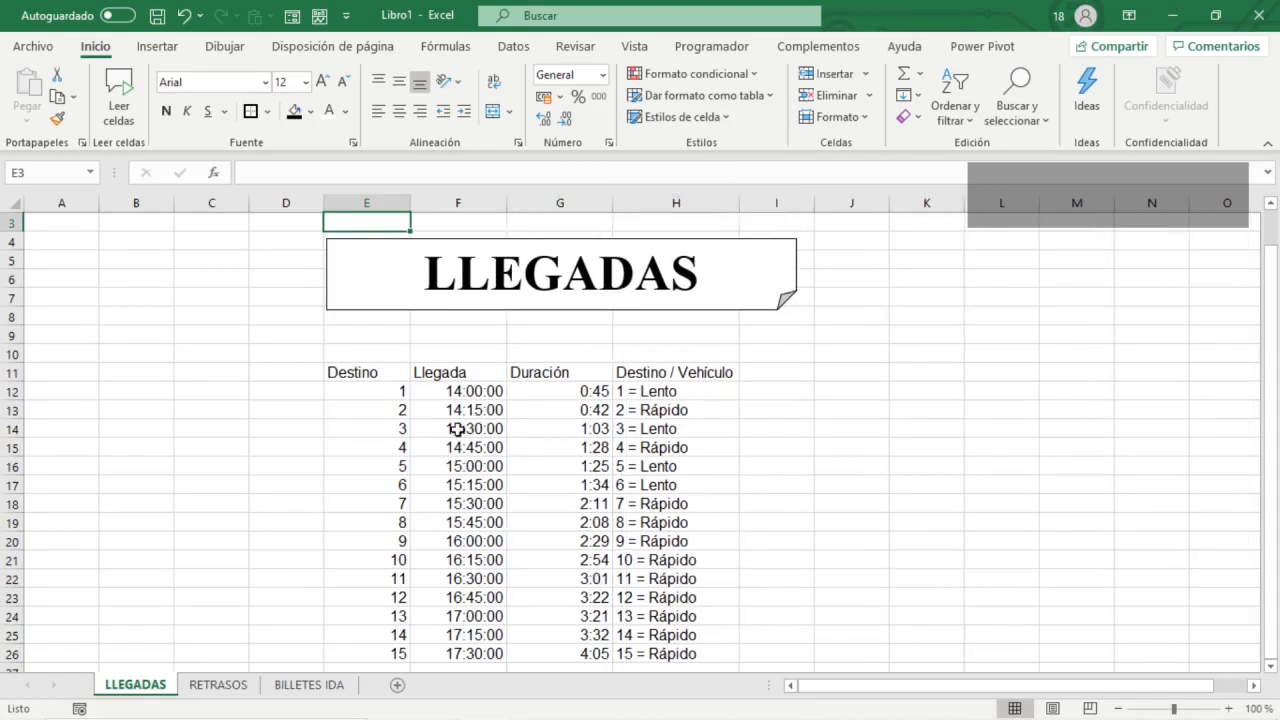
- Apply the top and thick bottom border to the whole arrivals table, E11:H26
scroll(368, 376, "down", 1)
left_click(376, 353)
key("ctrl+shift+asterisk")
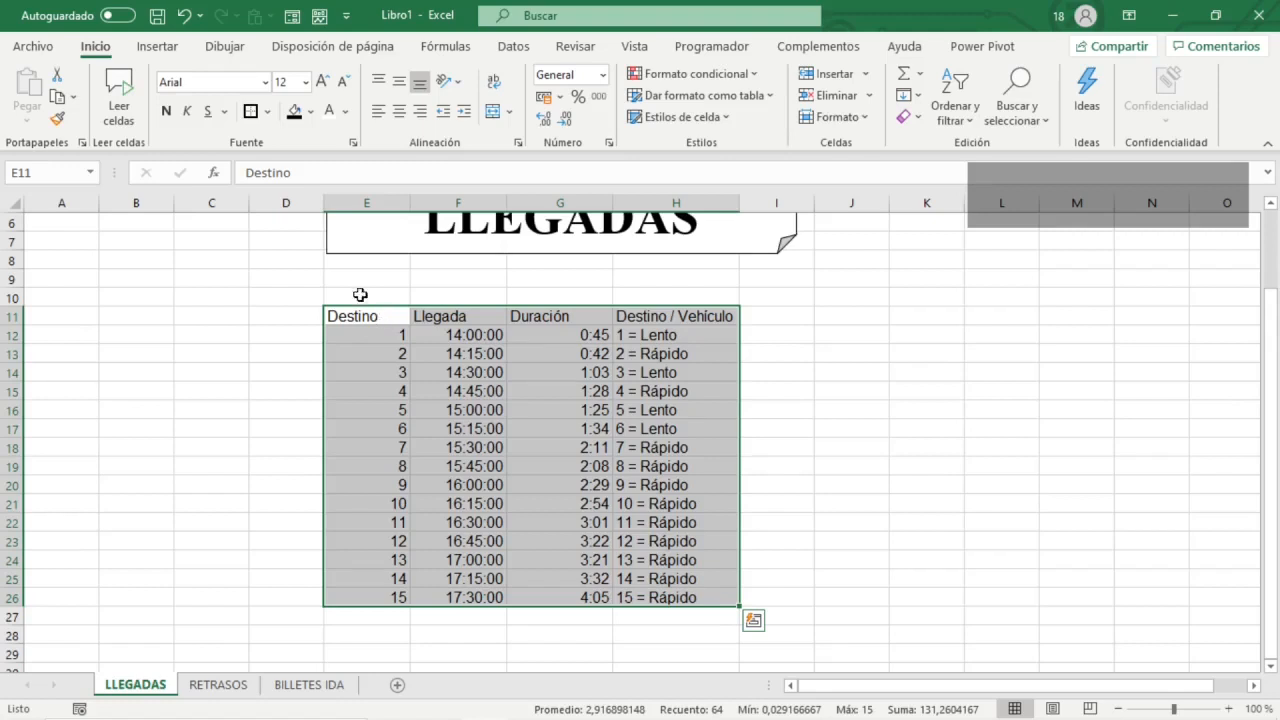
left_click(267, 112)
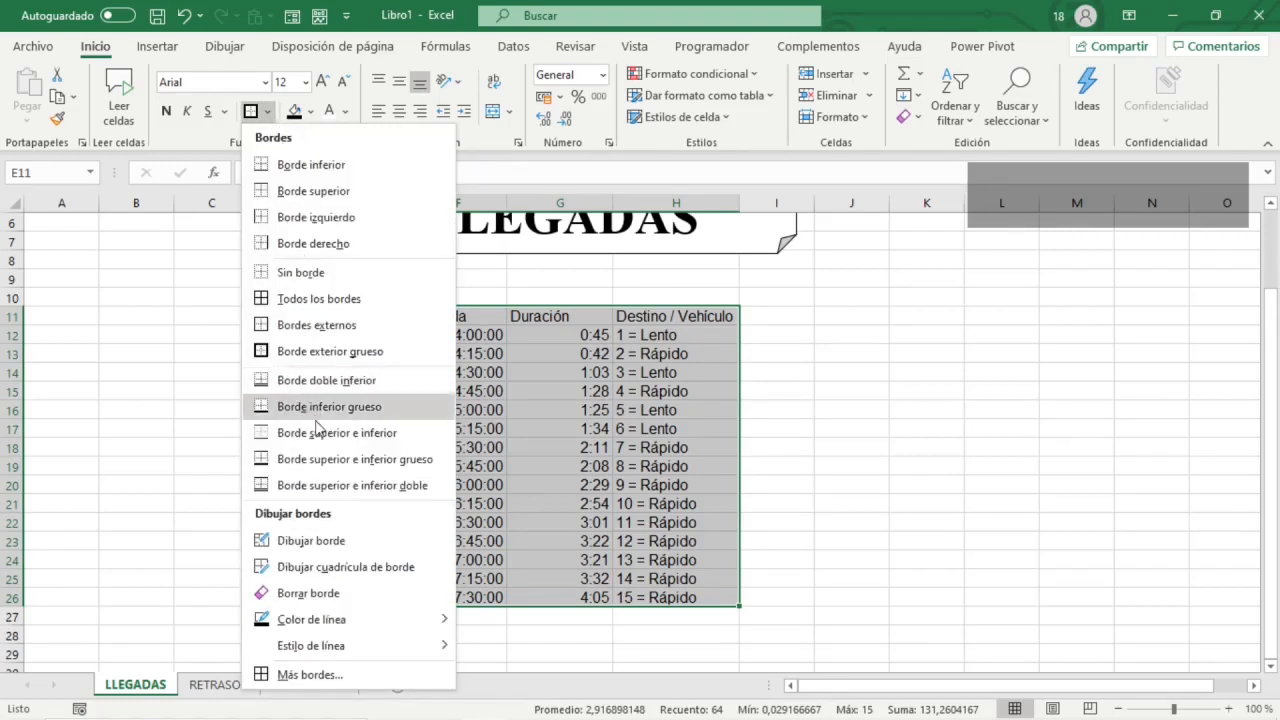
left_click(328, 466)
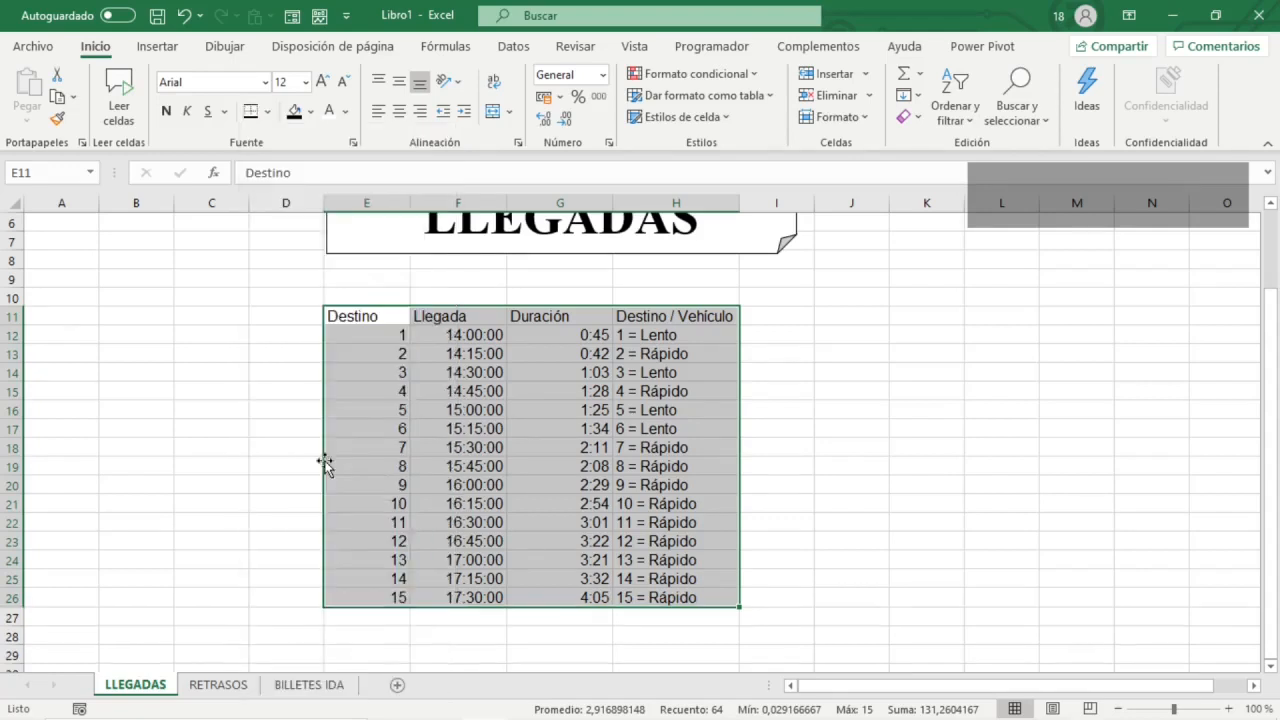
left_click(496, 429)
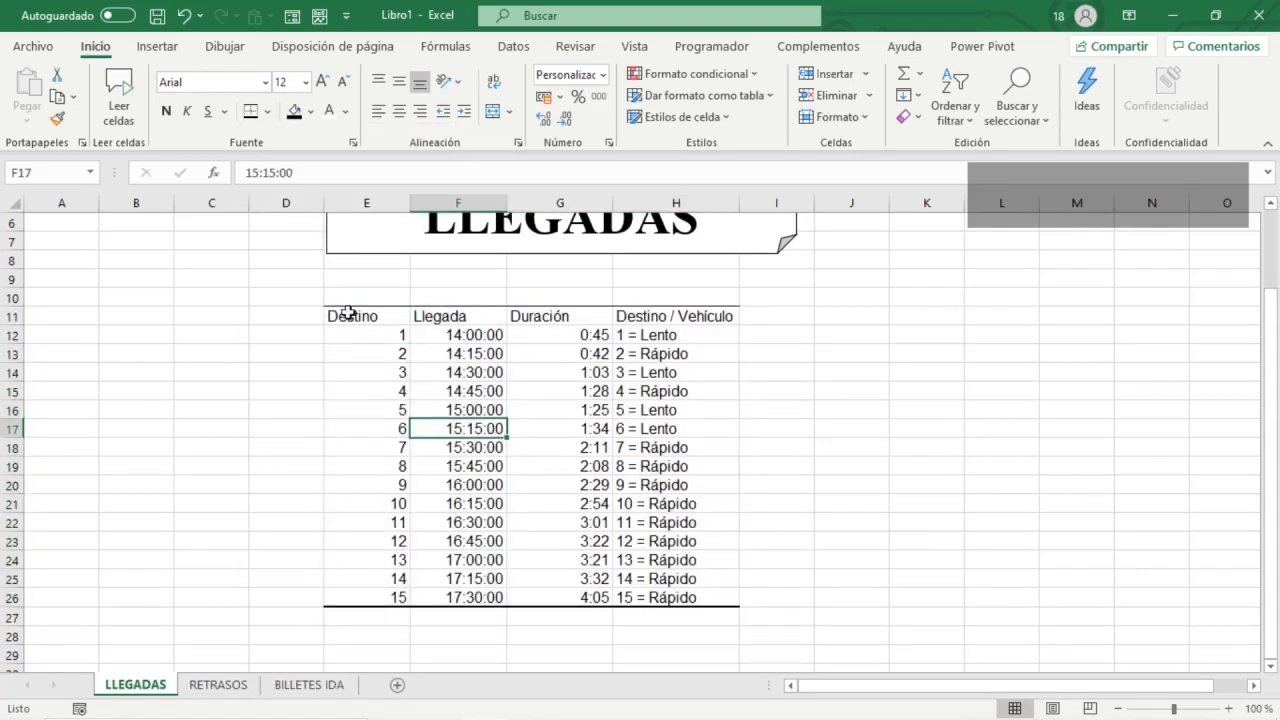
- Apply a thick bottom border to E10:H10, directly above the table's header row
left_click_drag(345, 300, 649, 297)
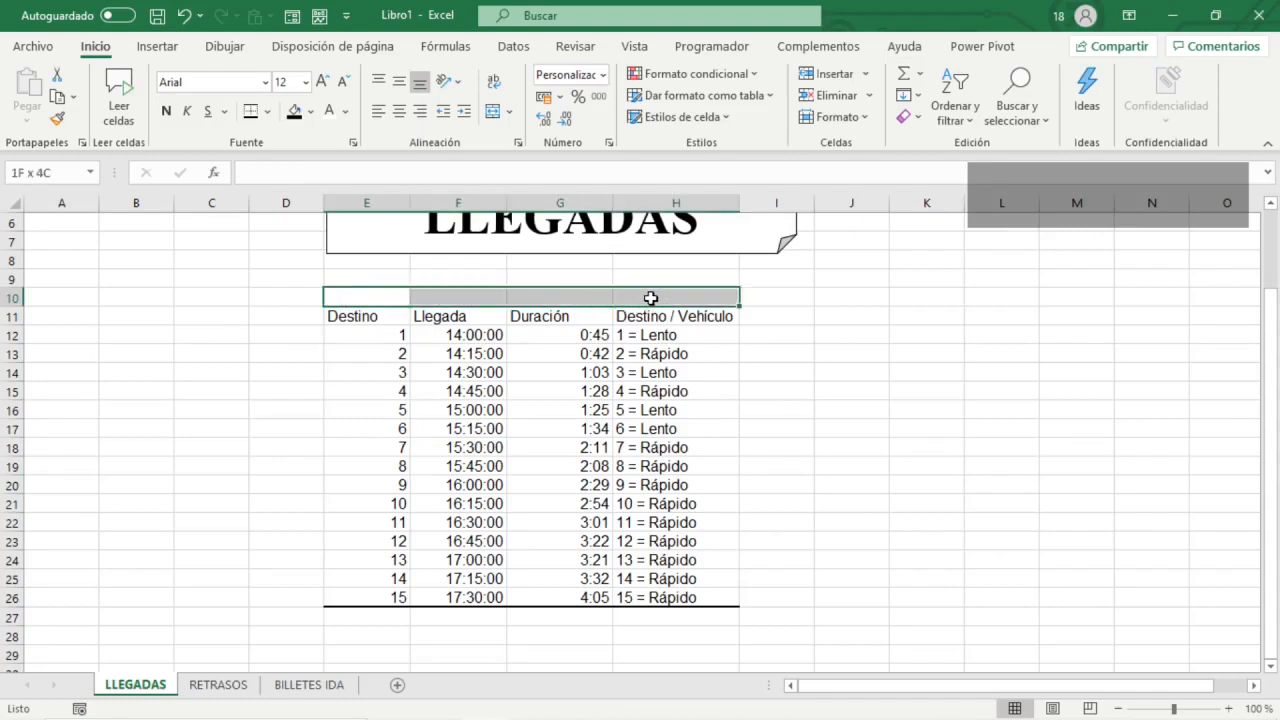
left_click(267, 111)
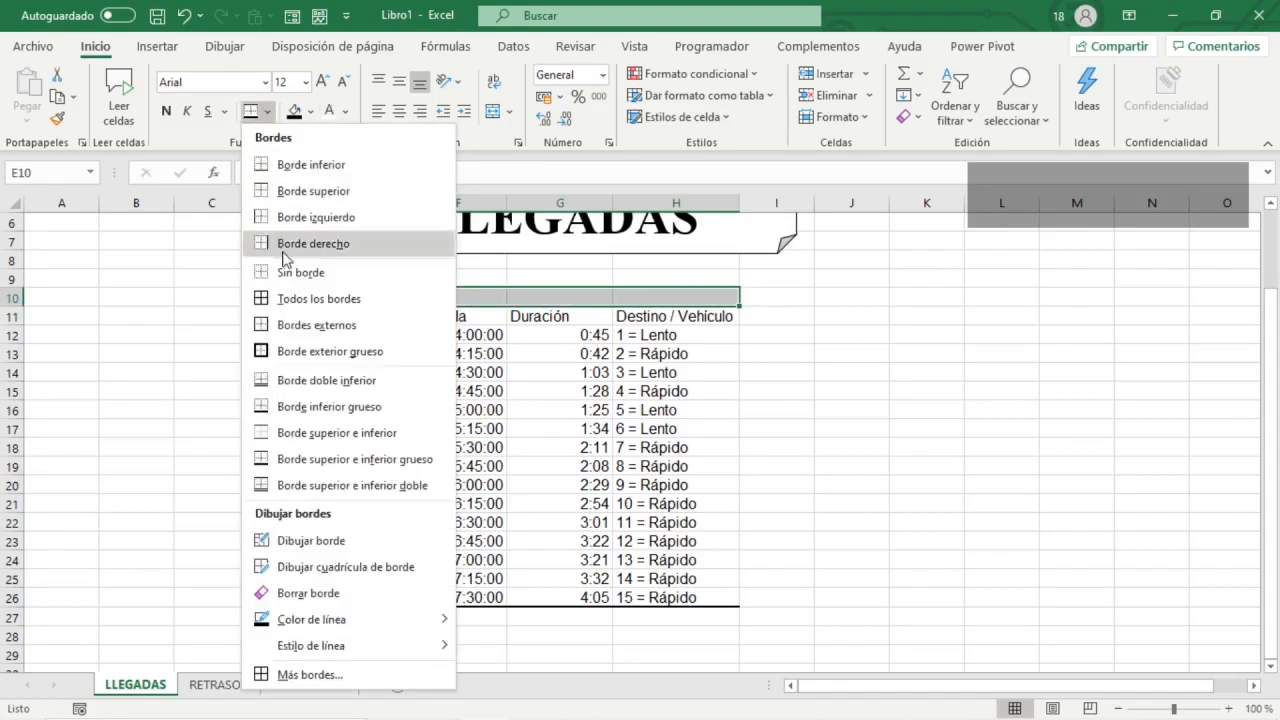
left_click(290, 406)
left_click(459, 358)
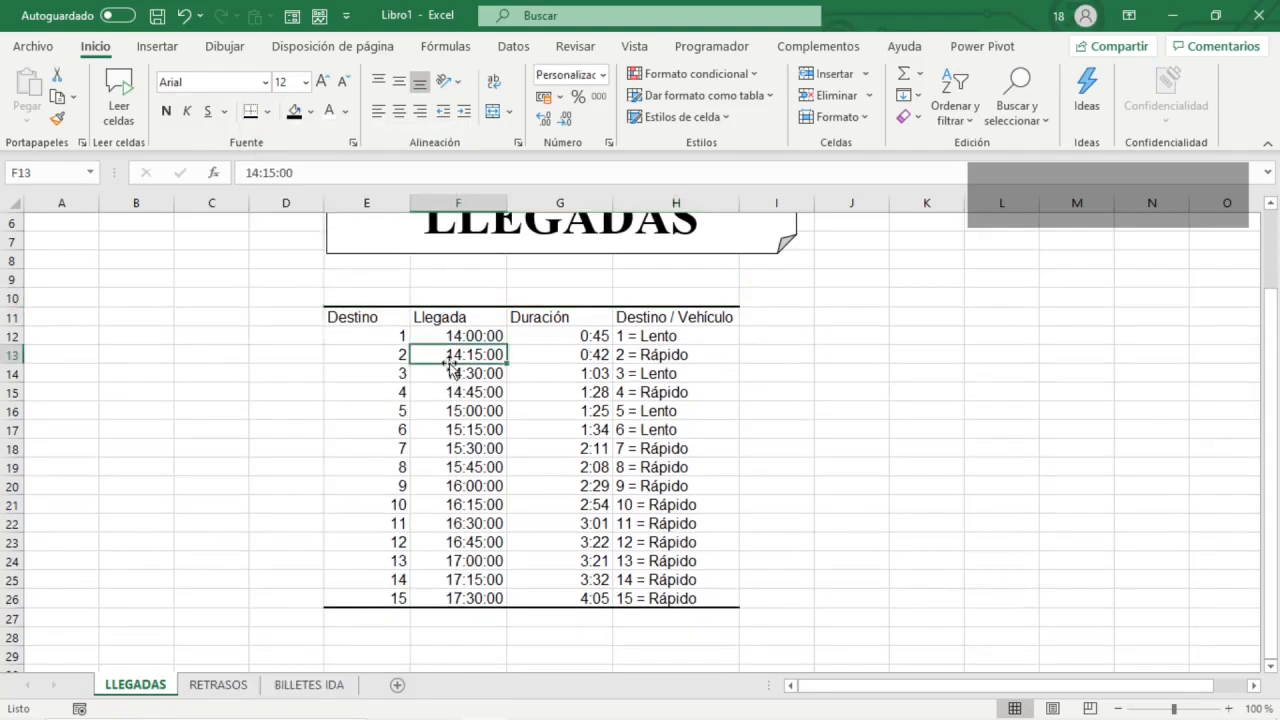
- Apply a thin bottom border to the header row, E11:H11
left_click(352, 324)
left_click_drag(352, 324, 650, 314)
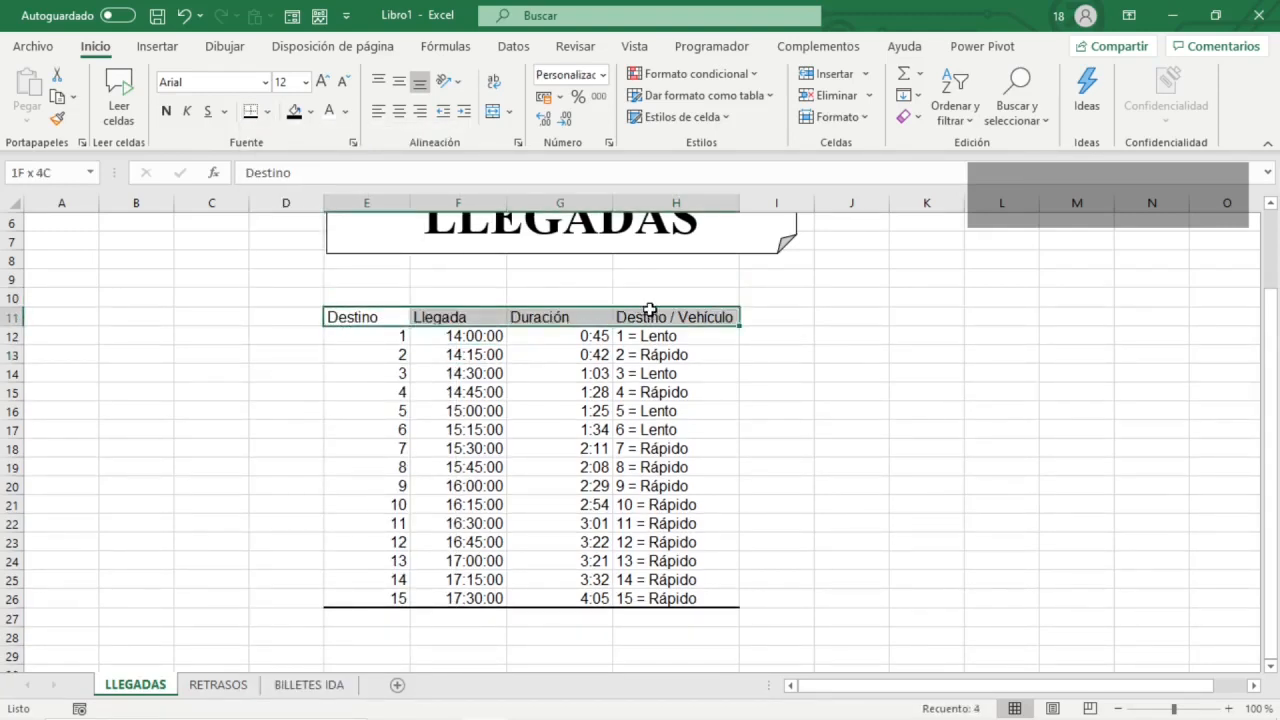
left_click(268, 111)
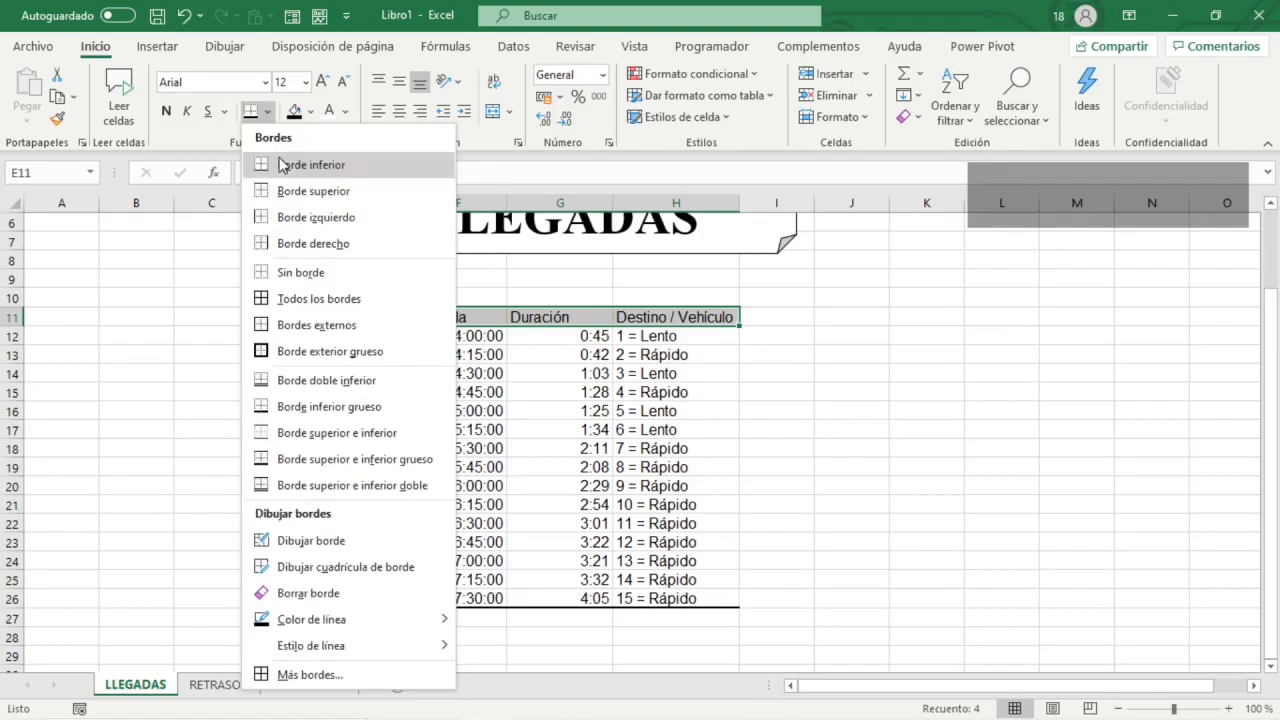
left_click(283, 165)
left_click(424, 392)
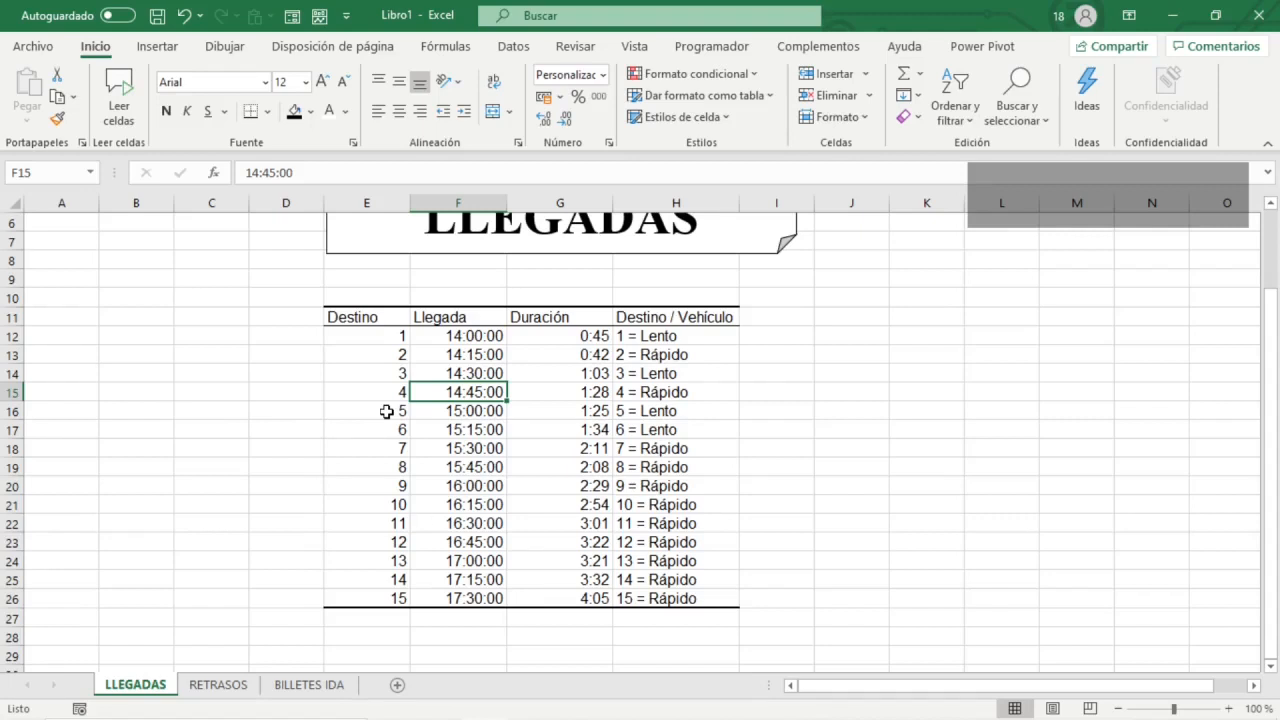
- Format the header row 11 in Times New Roman at size 14
left_click(16, 317)
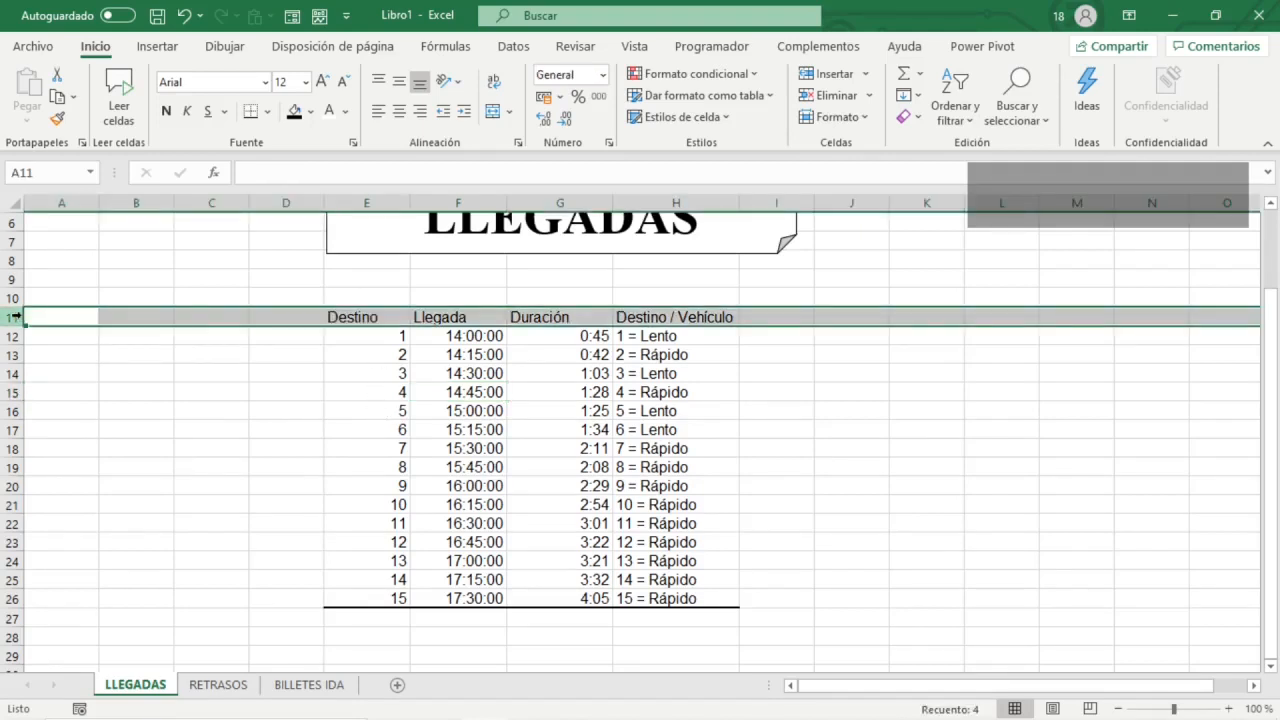
left_click(185, 85)
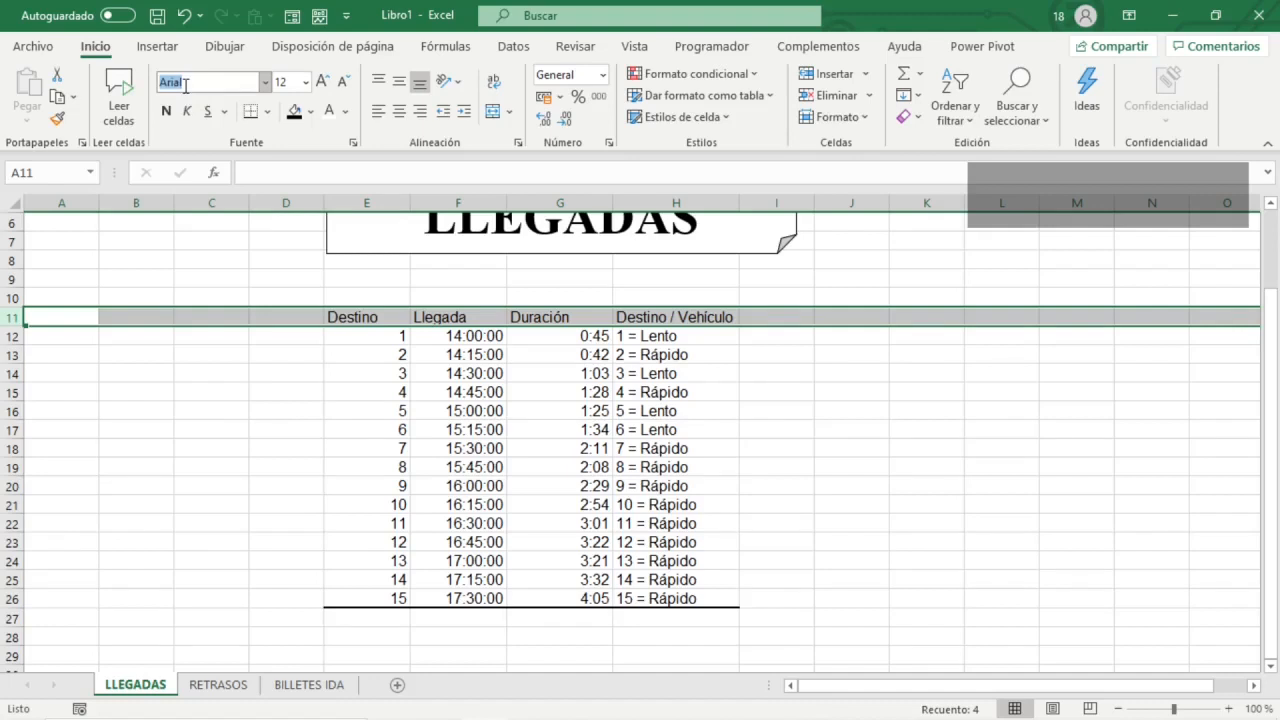
type("Times New Roman")
key("Tab")
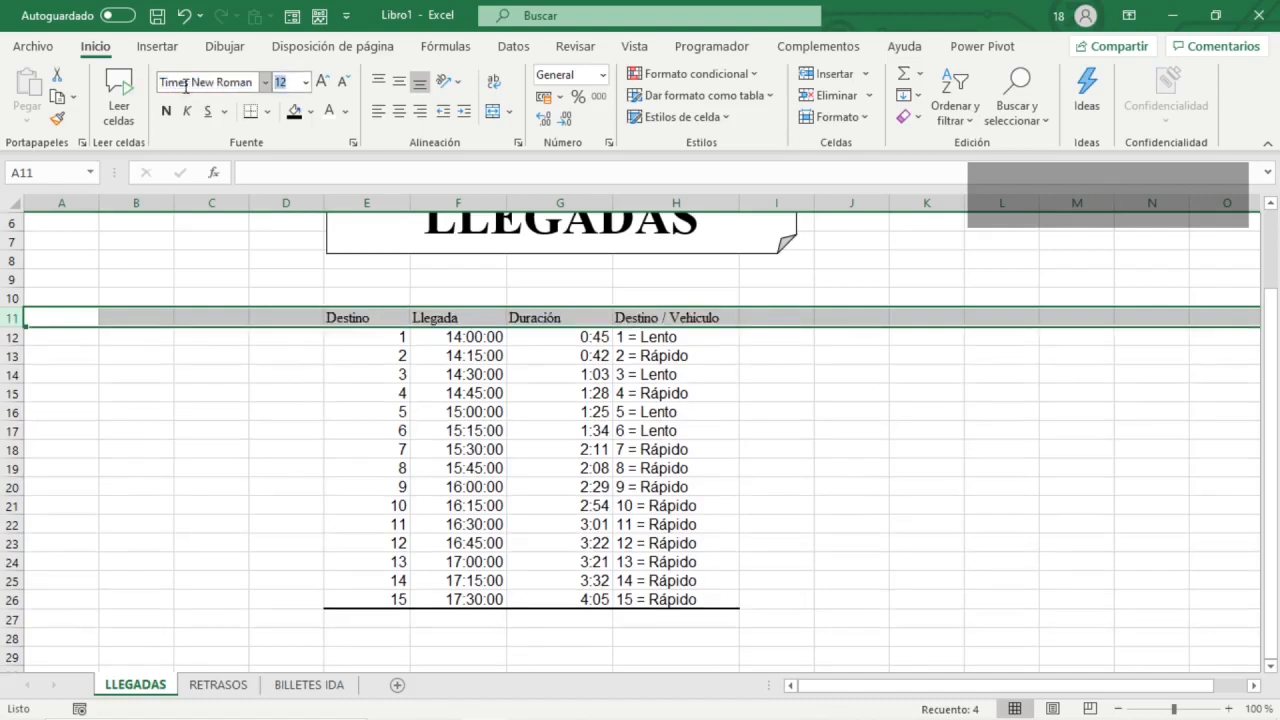
type("14")
key("Return")
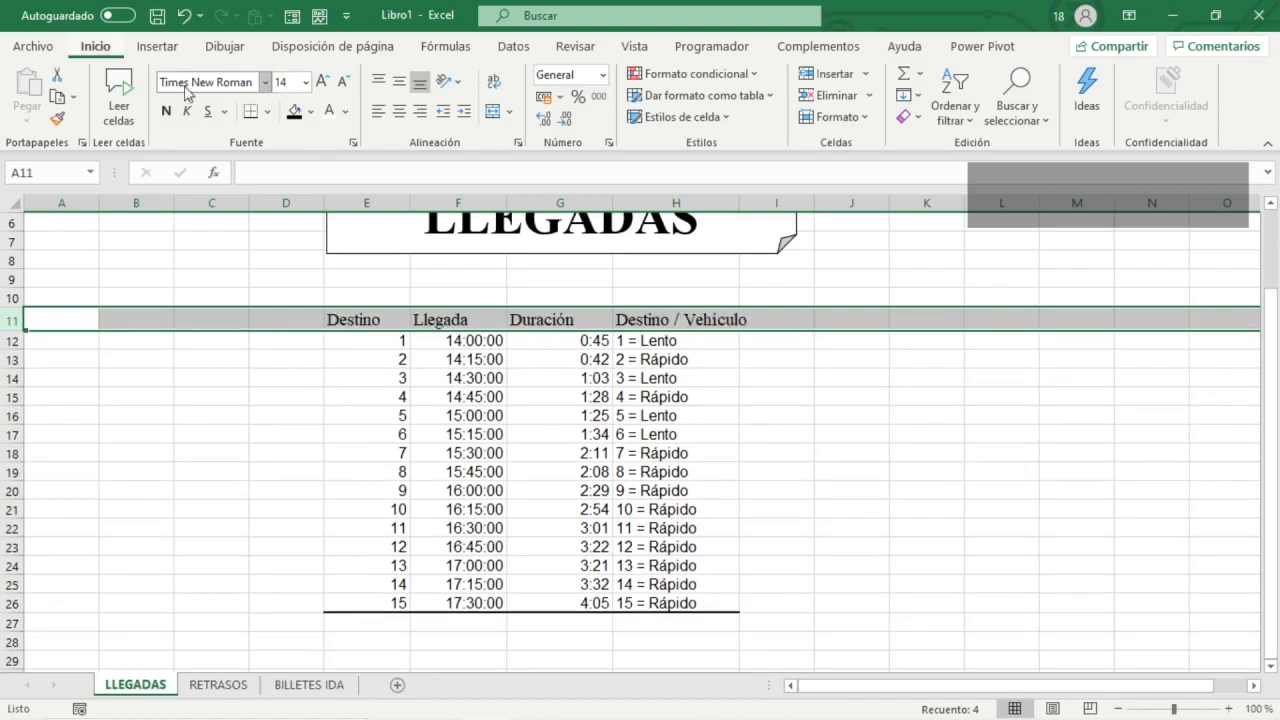
- Set the height of header row 11 to 25
key("alt")
key("alt")
key("alt")
type("hfa")
type("25")
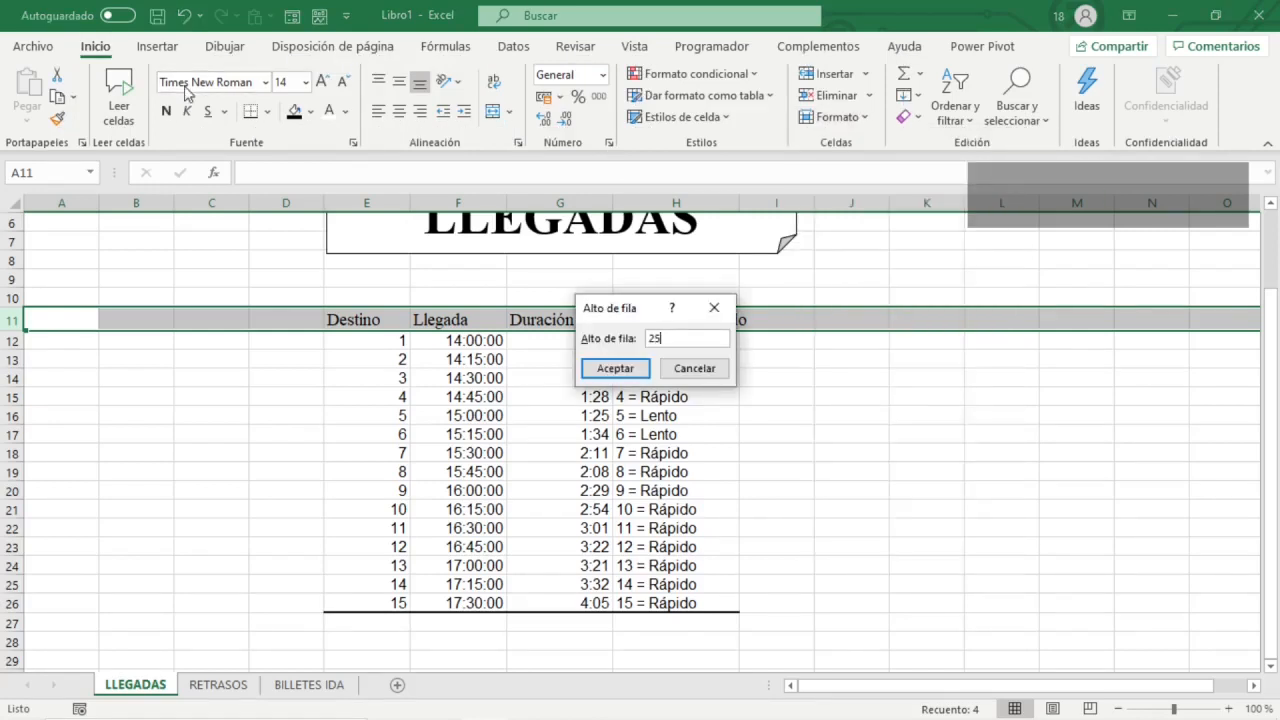
key("Return")
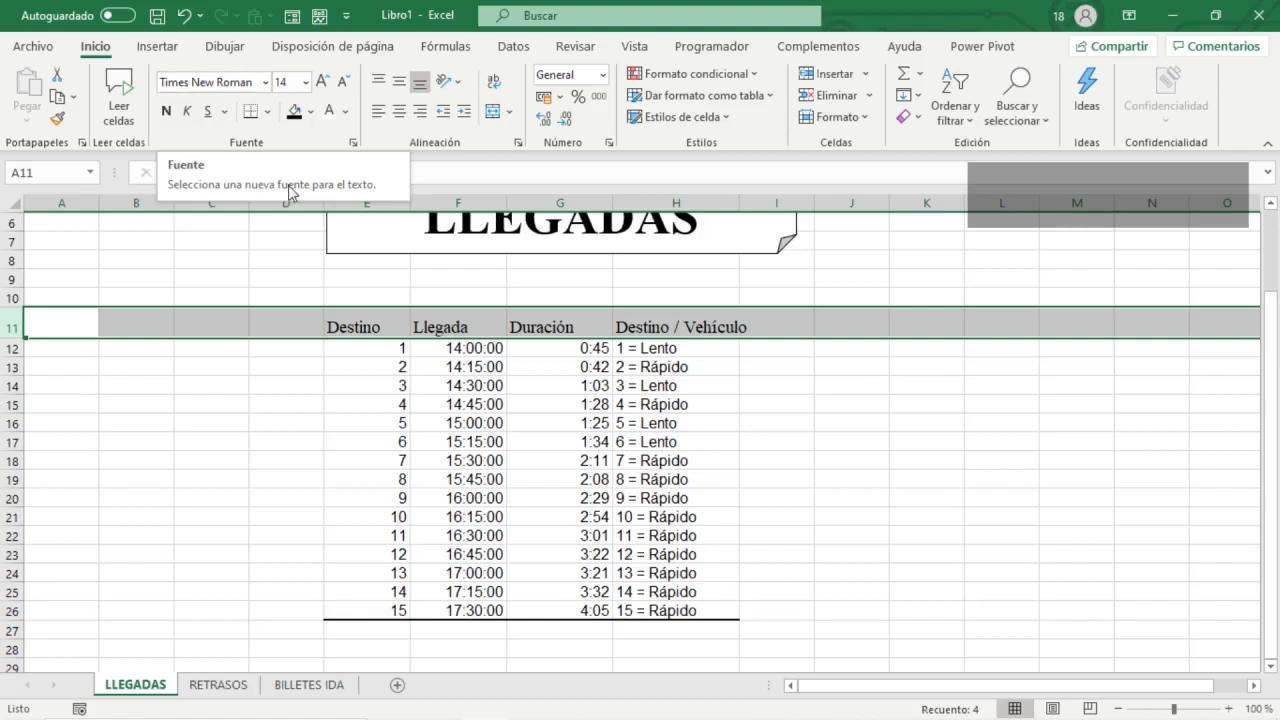
- Increase the row height of the arrivals data rows, E12:H26, by one common value
left_click(355, 347)
key("ctrl+shift+Down")
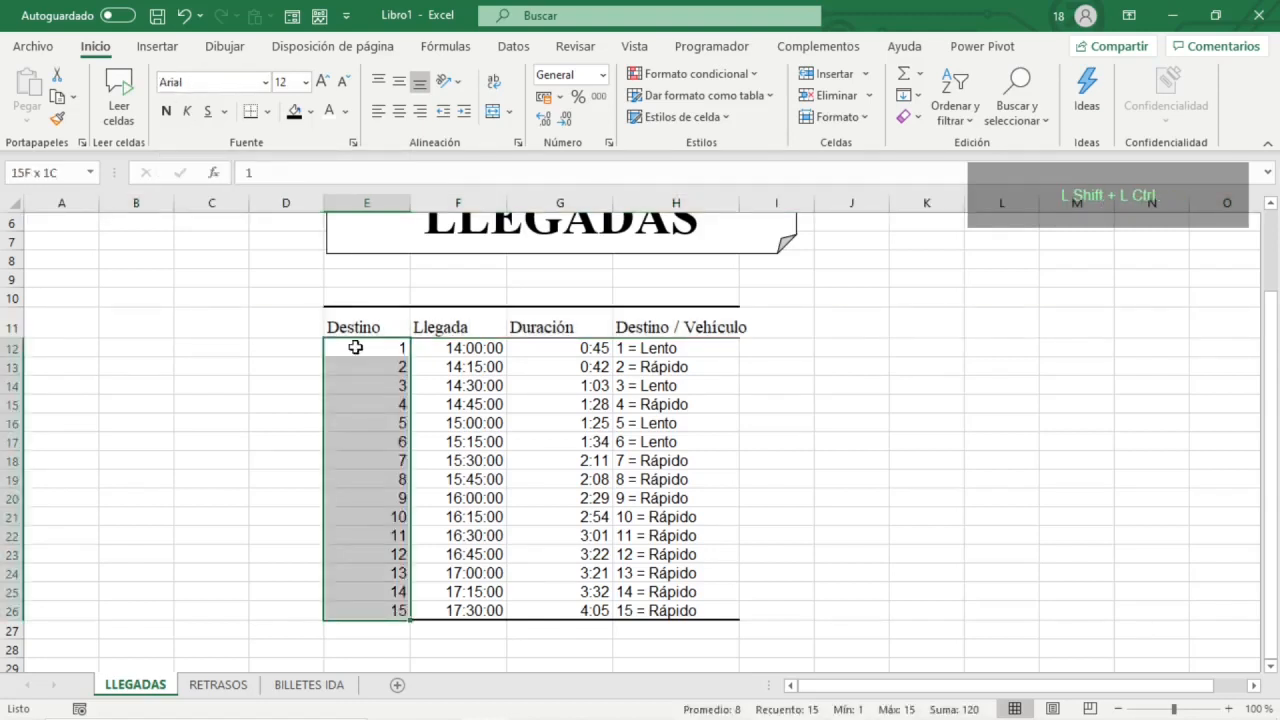
key("ctrl+shift+Right")
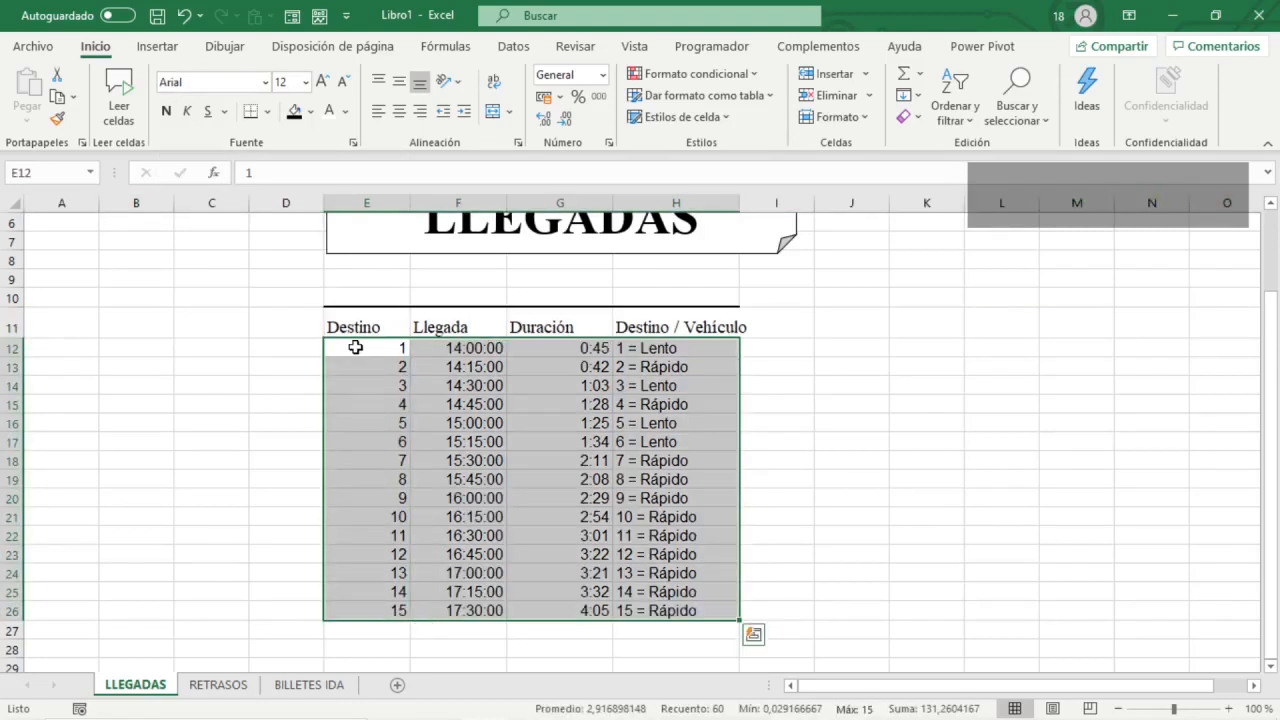
key("alt")
key("o")
key("o")
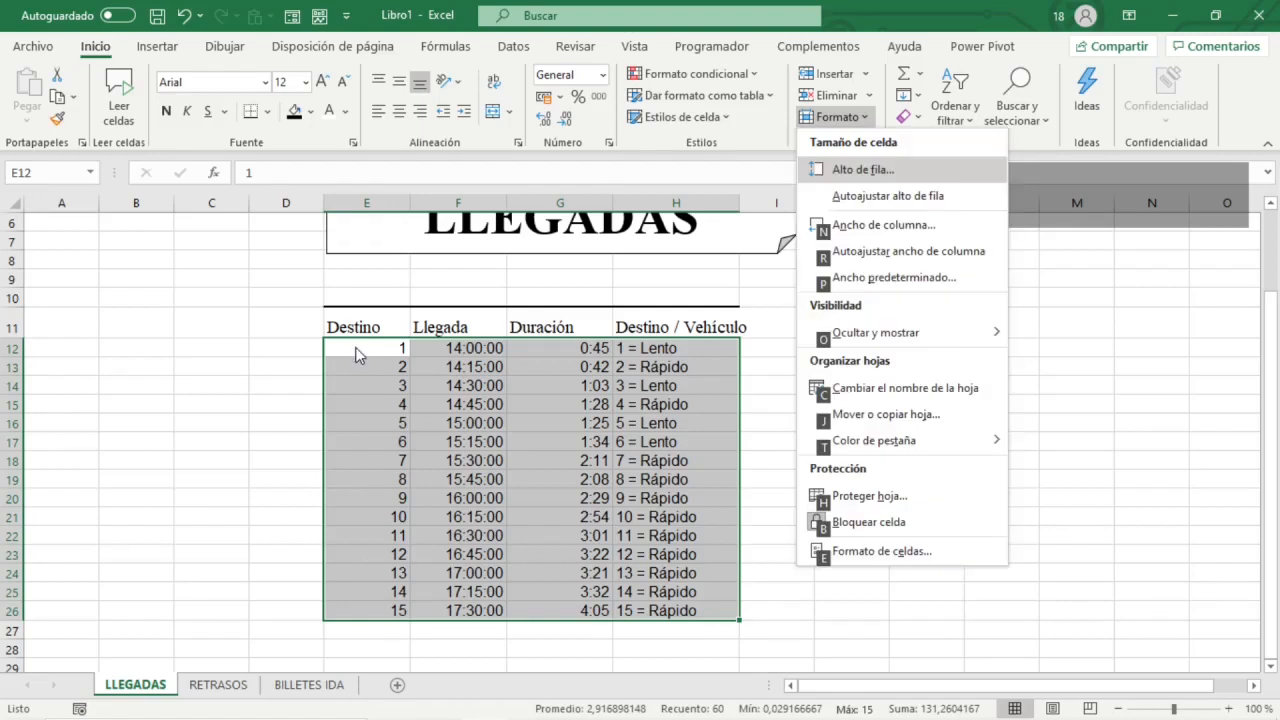
key("a")
key("Return")
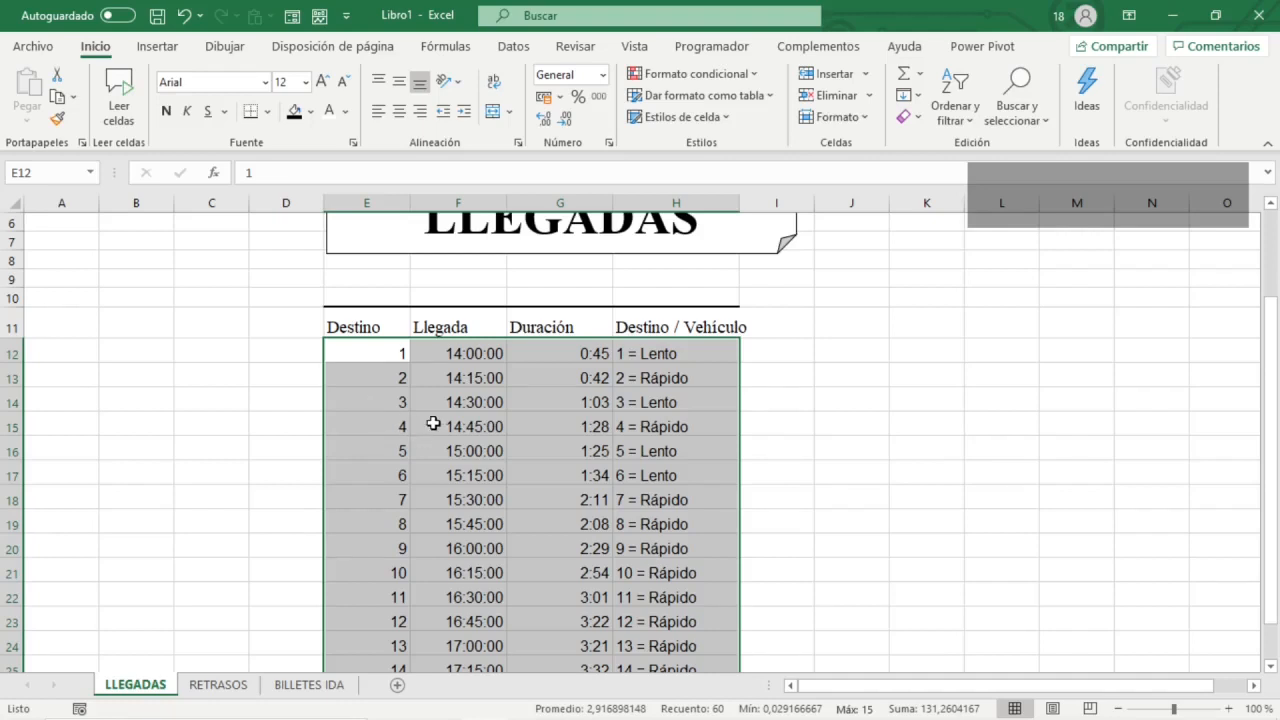
scroll(433, 421, "down", 2)
scroll(433, 421, "down", 2)
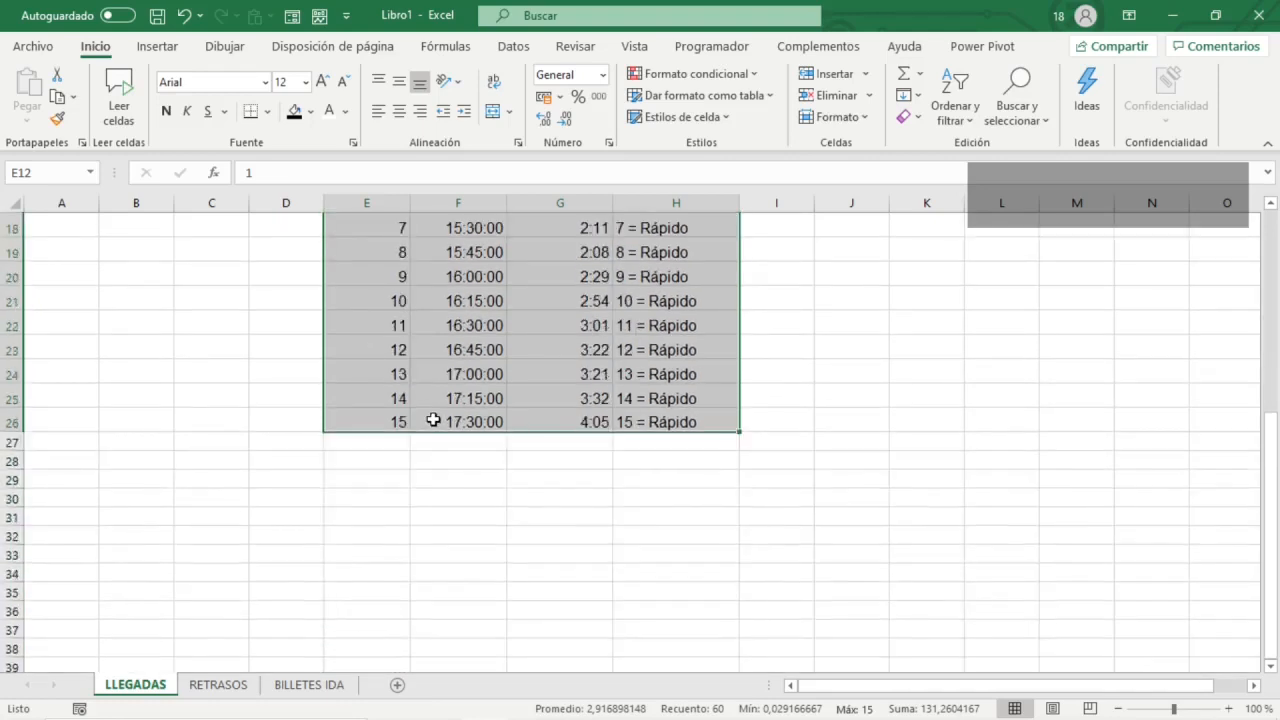
- Merge and center columns E to G separately in each of rows 29 through 32, below the arrivals table
left_click(373, 481)
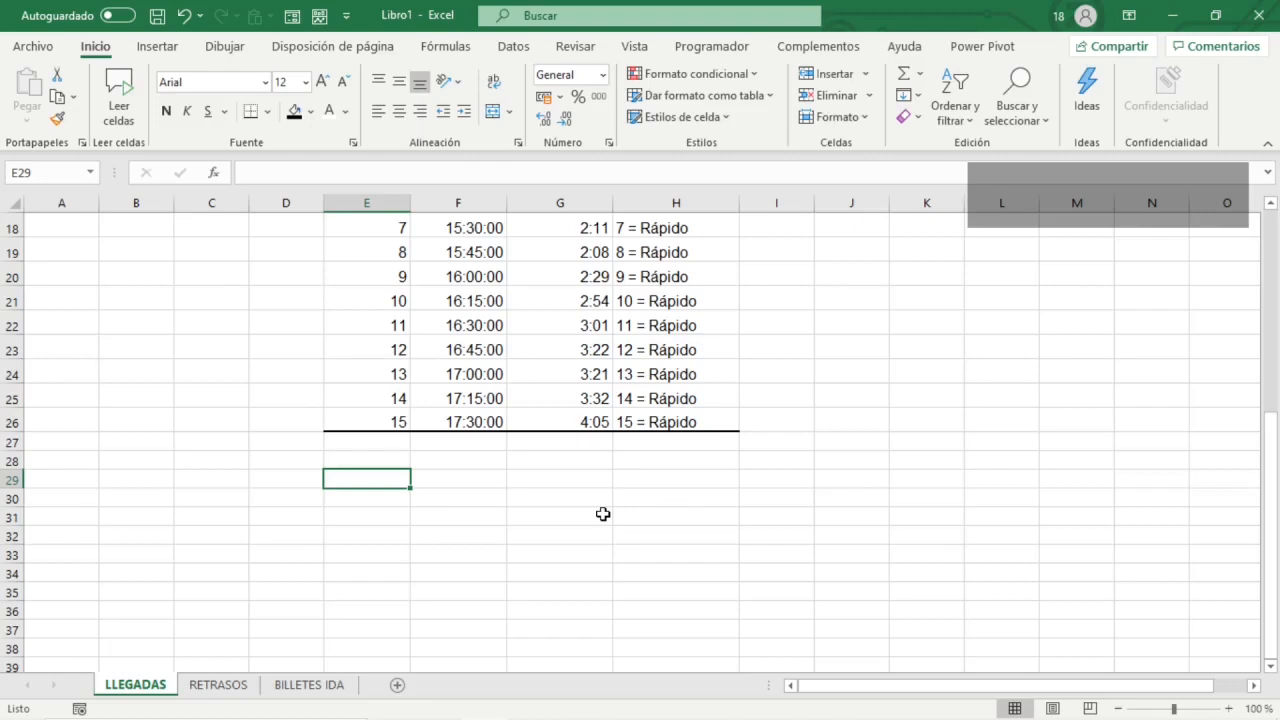
key("shift+Right")
key("shift+Right")
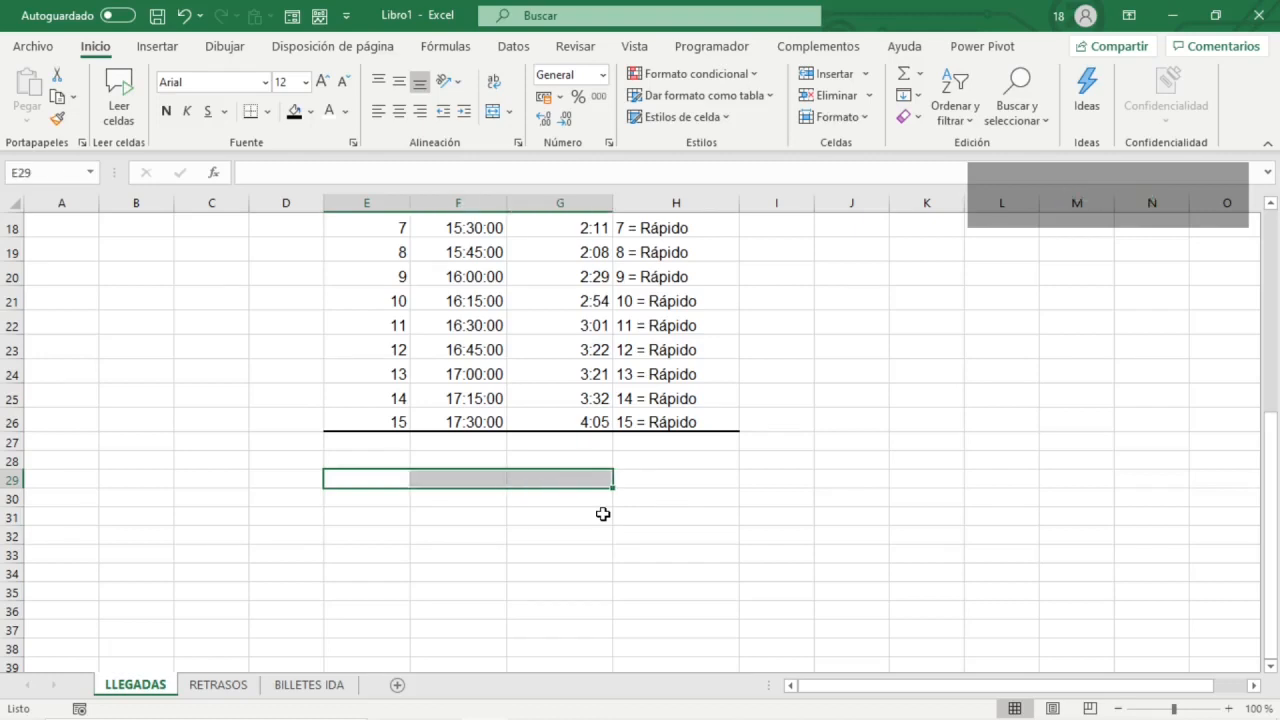
left_click(493, 114)
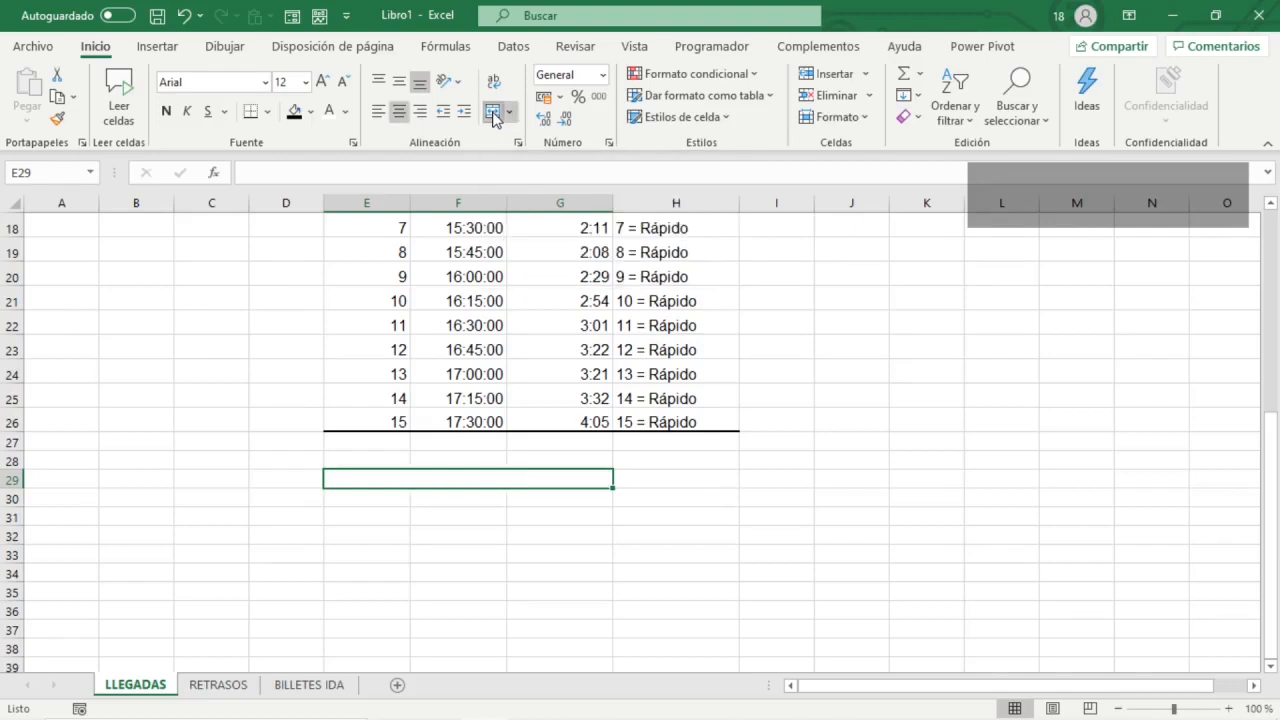
key("Down")
key("shift+Right")
key("shift+Right")
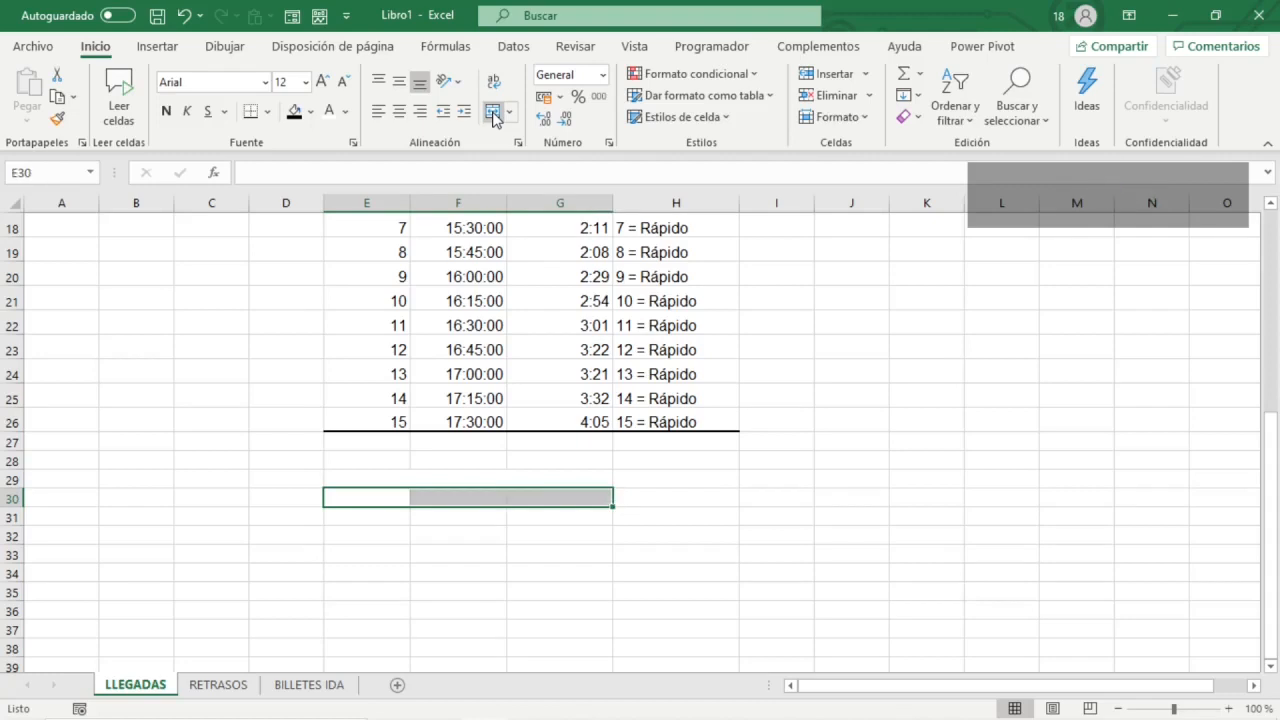
left_click(493, 114)
key("Down")
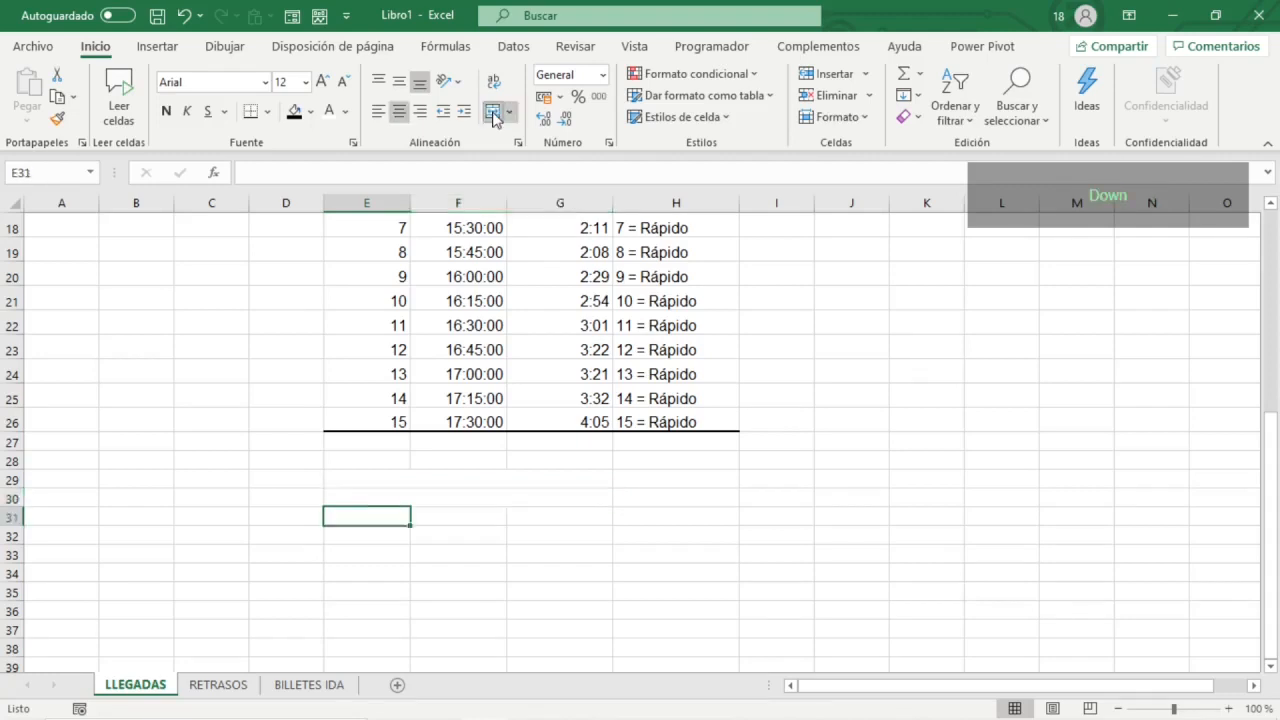
key("shift+Right")
key("shift+Right")
left_click(493, 114)
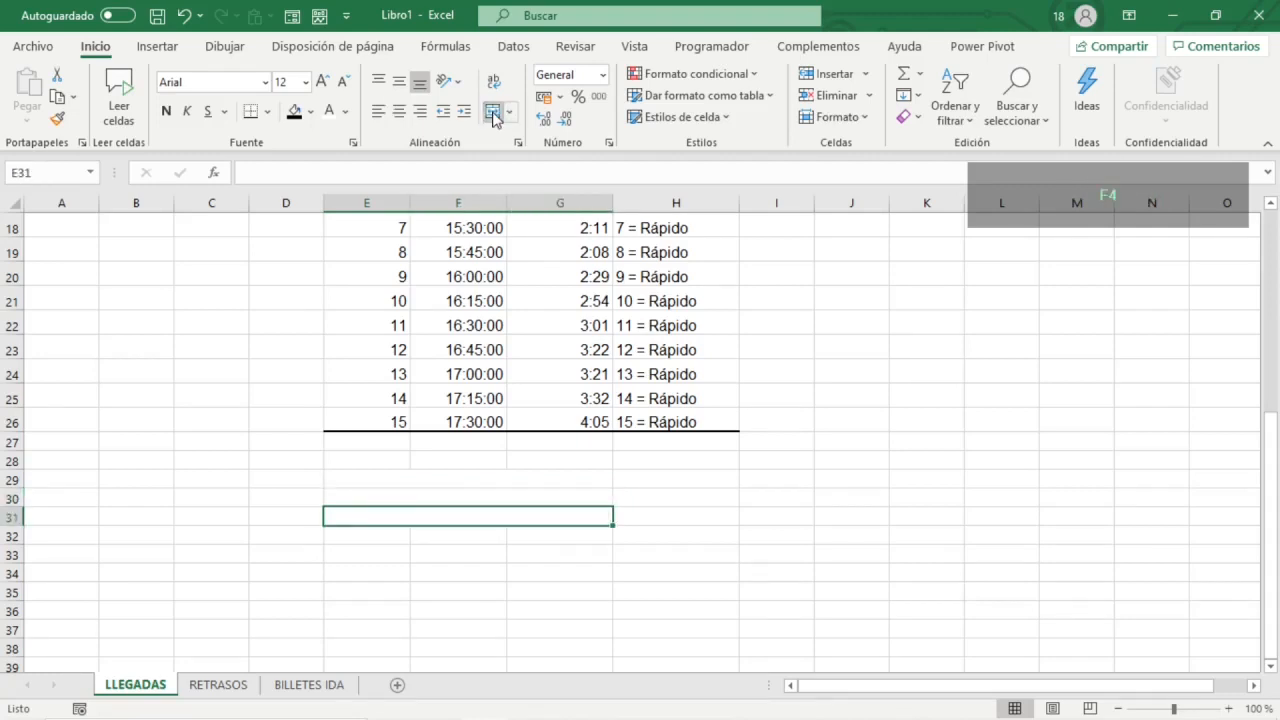
key("Down")
key("shift+Right")
key("shift+Right")
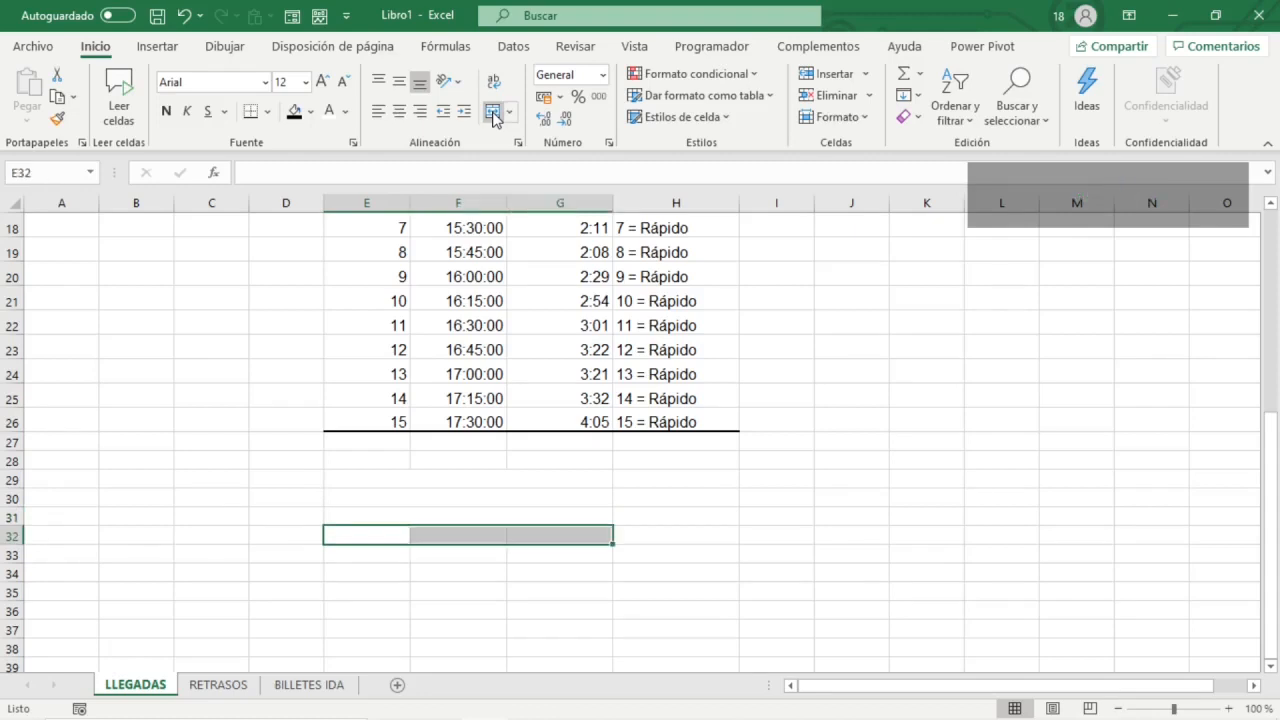
left_click(493, 114)
- Enter the heading Reporte in merged cell E29 and the label Duración máxima trayecto in E30
key("Down")
key("Up")
key("Up")
key("Up")
key("Up")
key("Down")
key("Down")
key("Up")
key("Up")
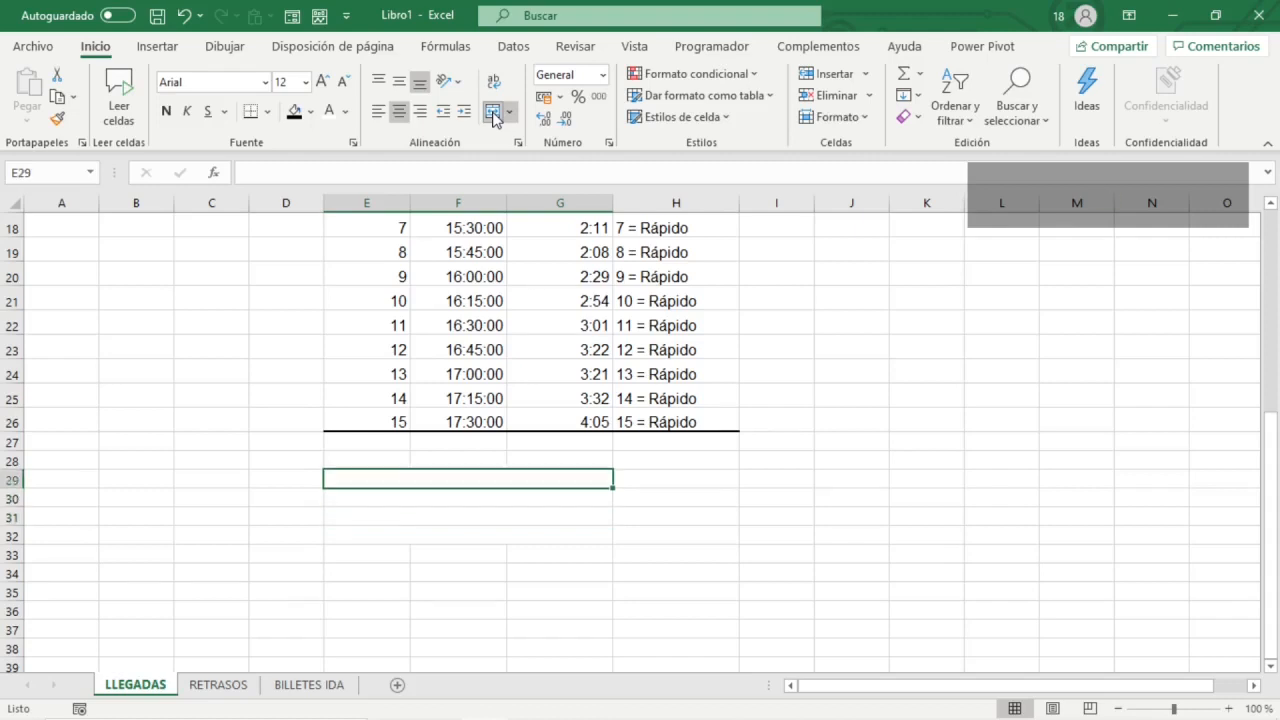
type("Reporte")
key("Return")
type("Duración m")
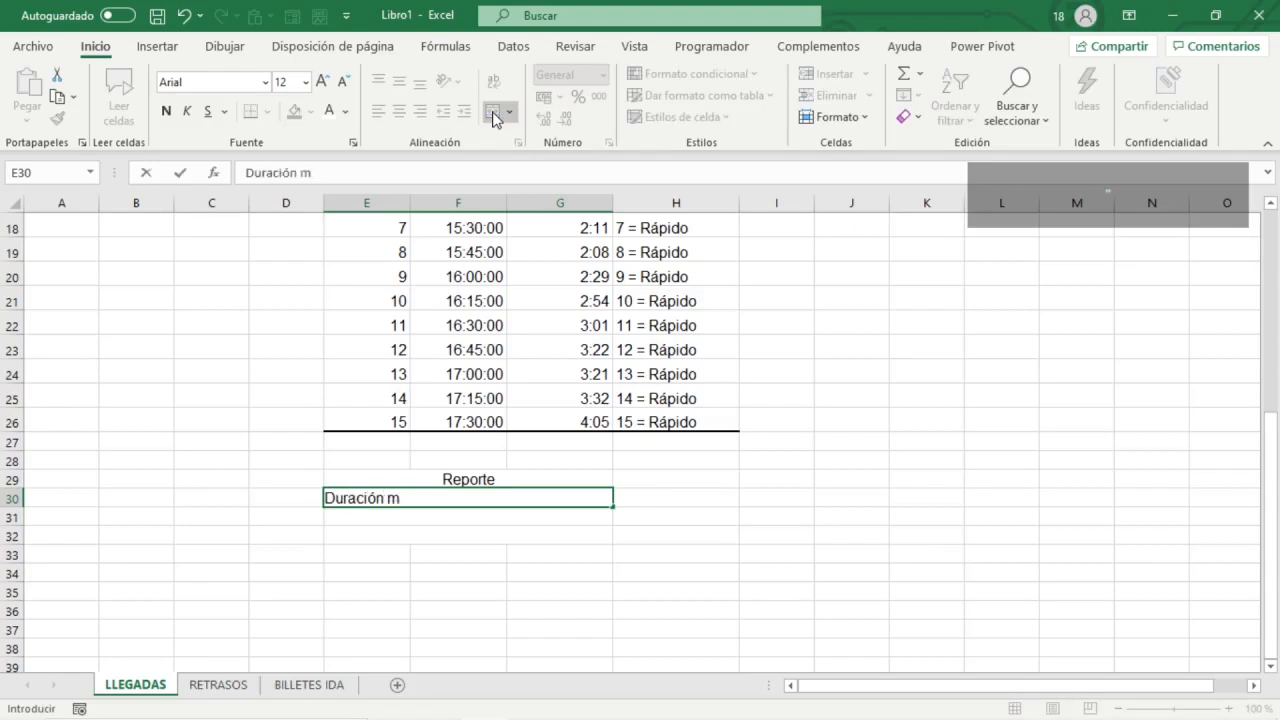
type("áxima tray")
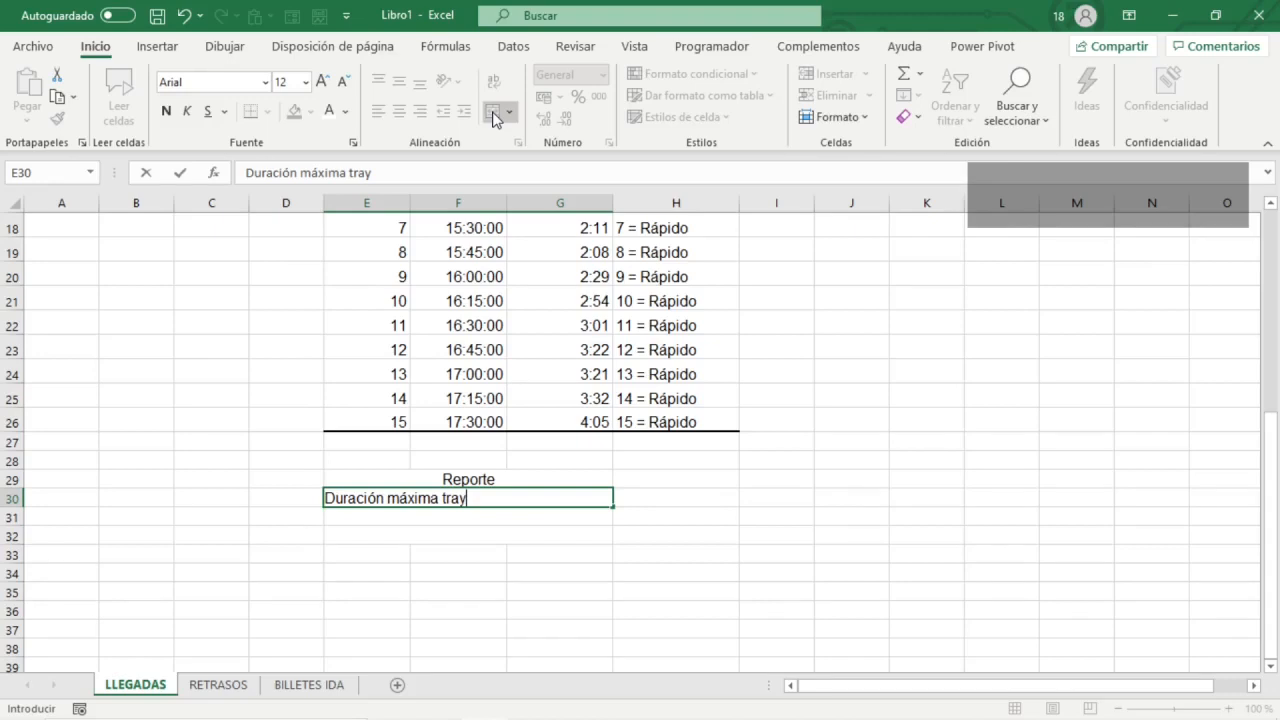
type("ecto")
key("Return")
- Enter the labels Destinos con 15 o más retrasos por mes in E31 and Coste medio por retraso in E32
type("D")
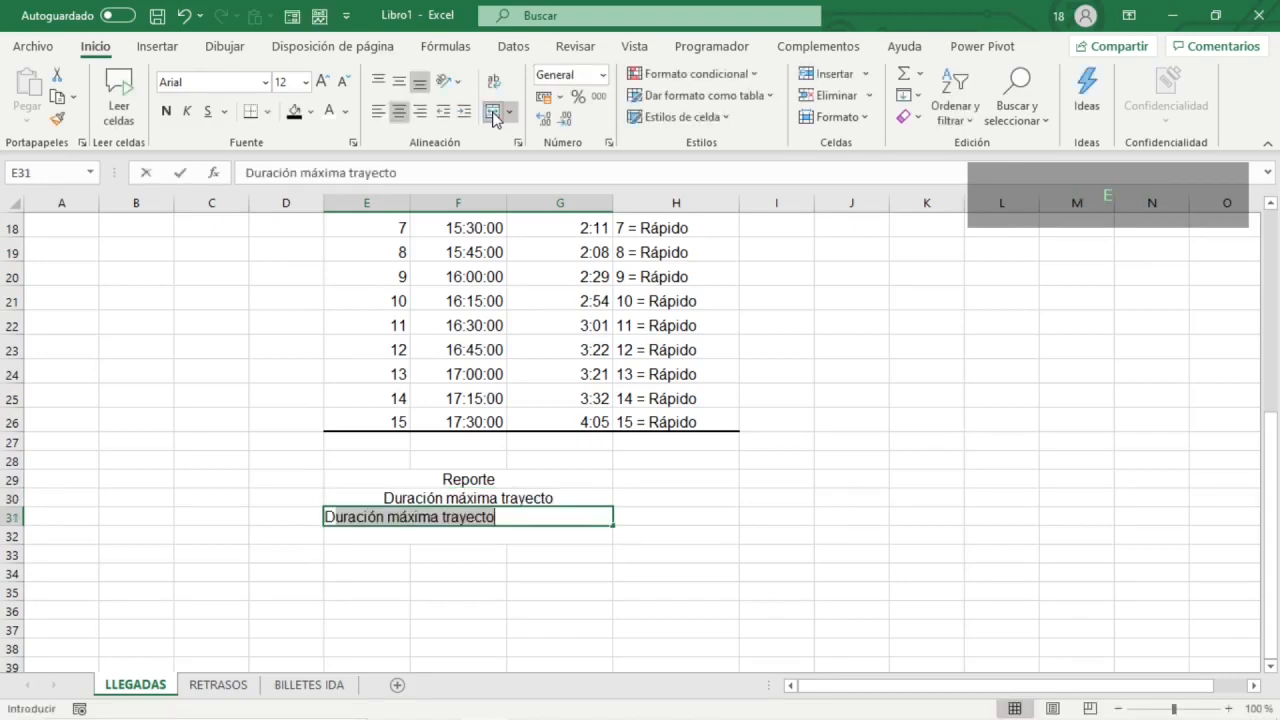
type("estinos con")
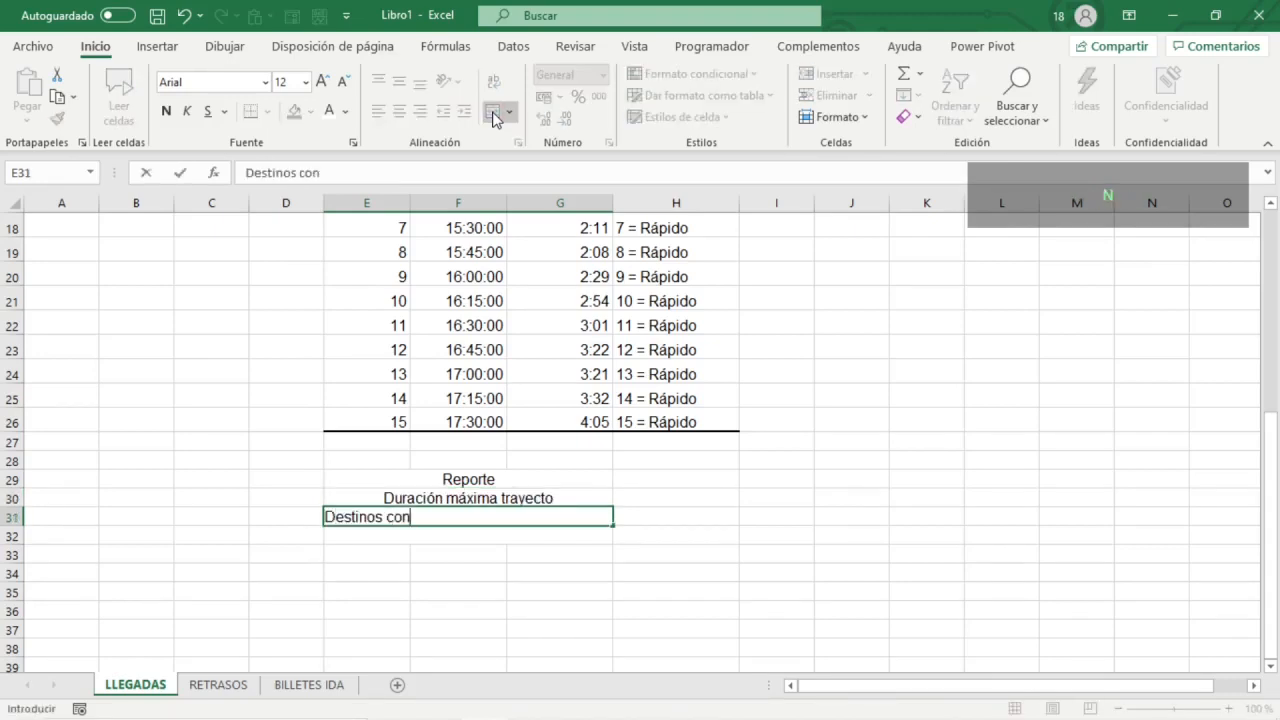
type(" 15 o más retrasos por mes")
key("Return")
type("Cos")
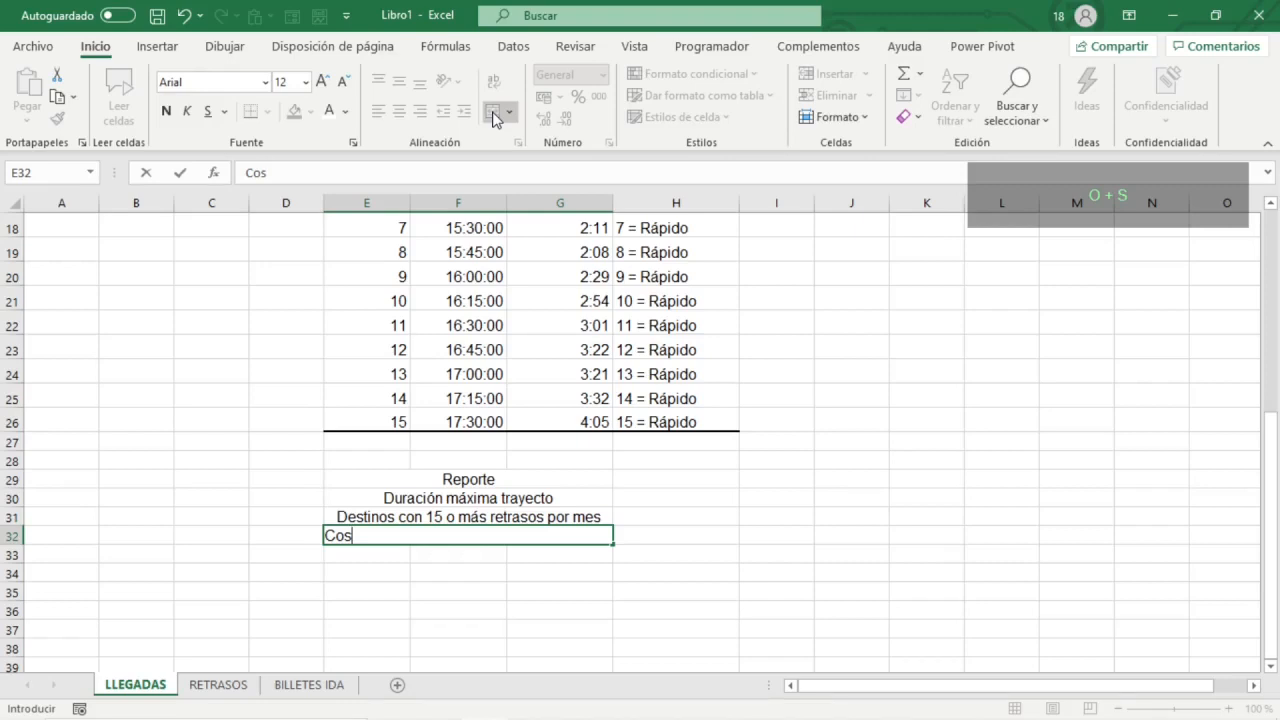
type("te medio por retraso")
key("Right")
- Enter the heading Valor in H29, beside the Reporte heading
key("Up")
key("Up")
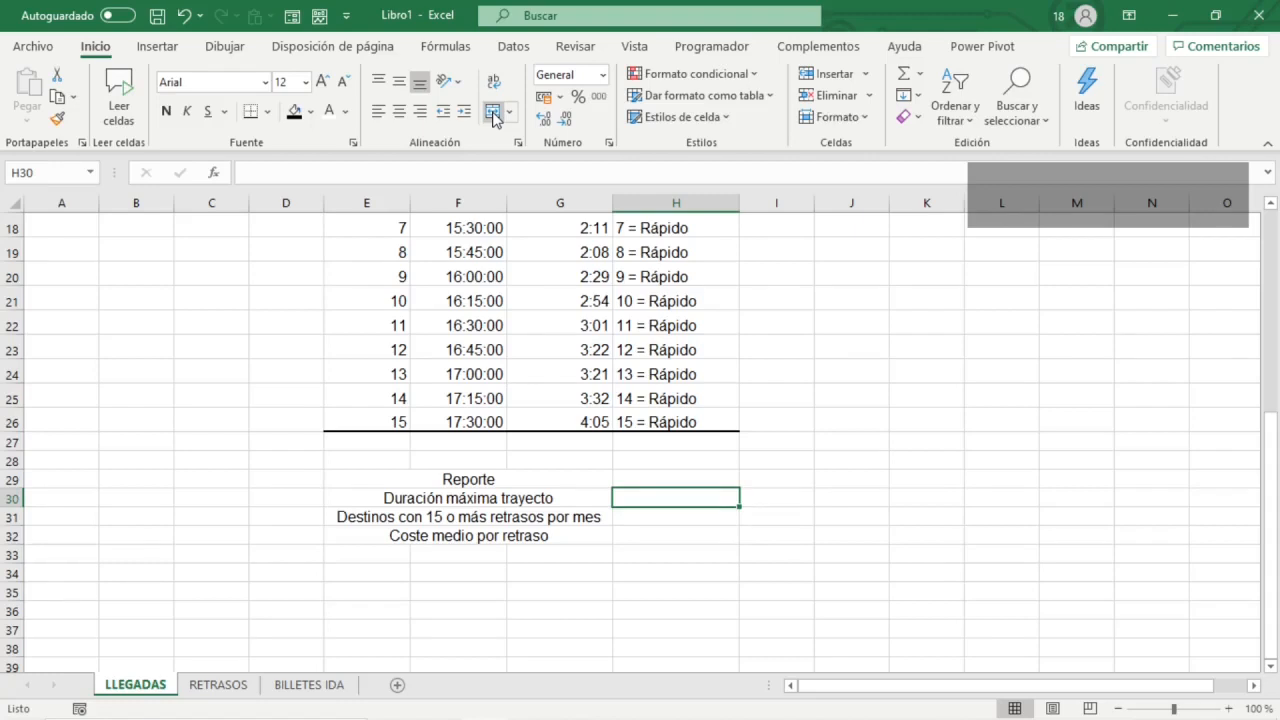
key("Up")
type("Val")
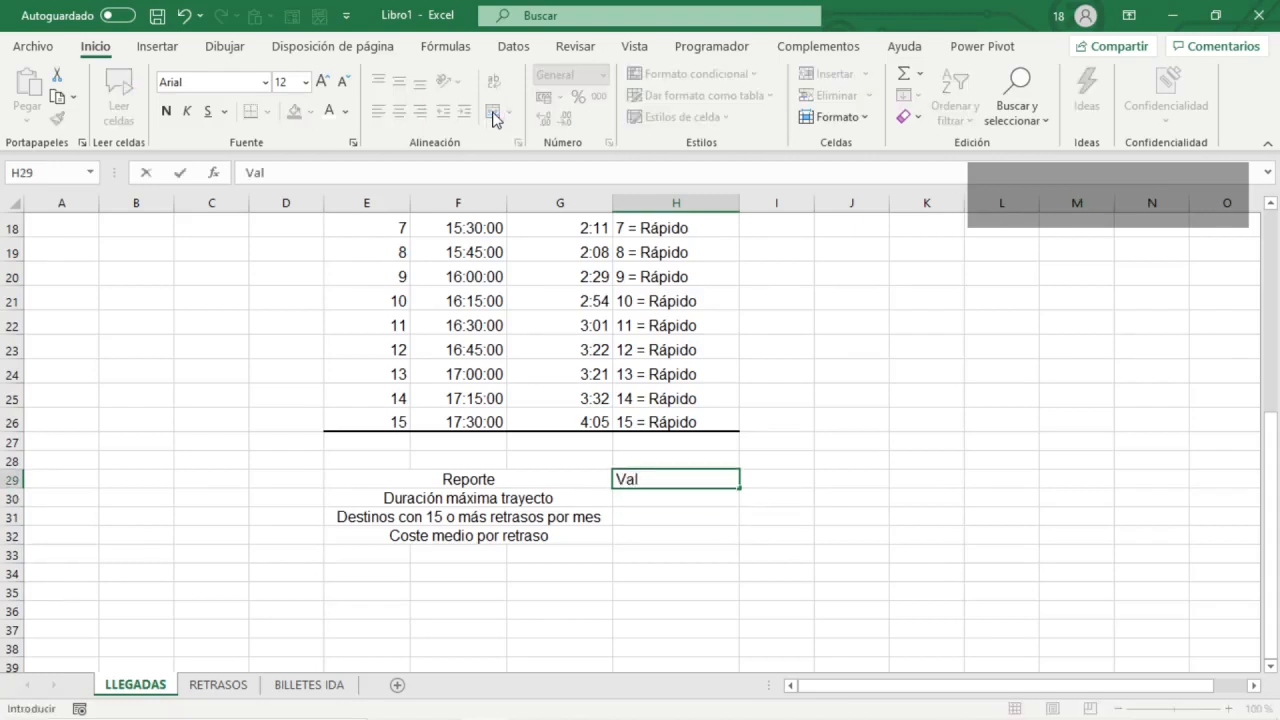
type("or")
key("Return")
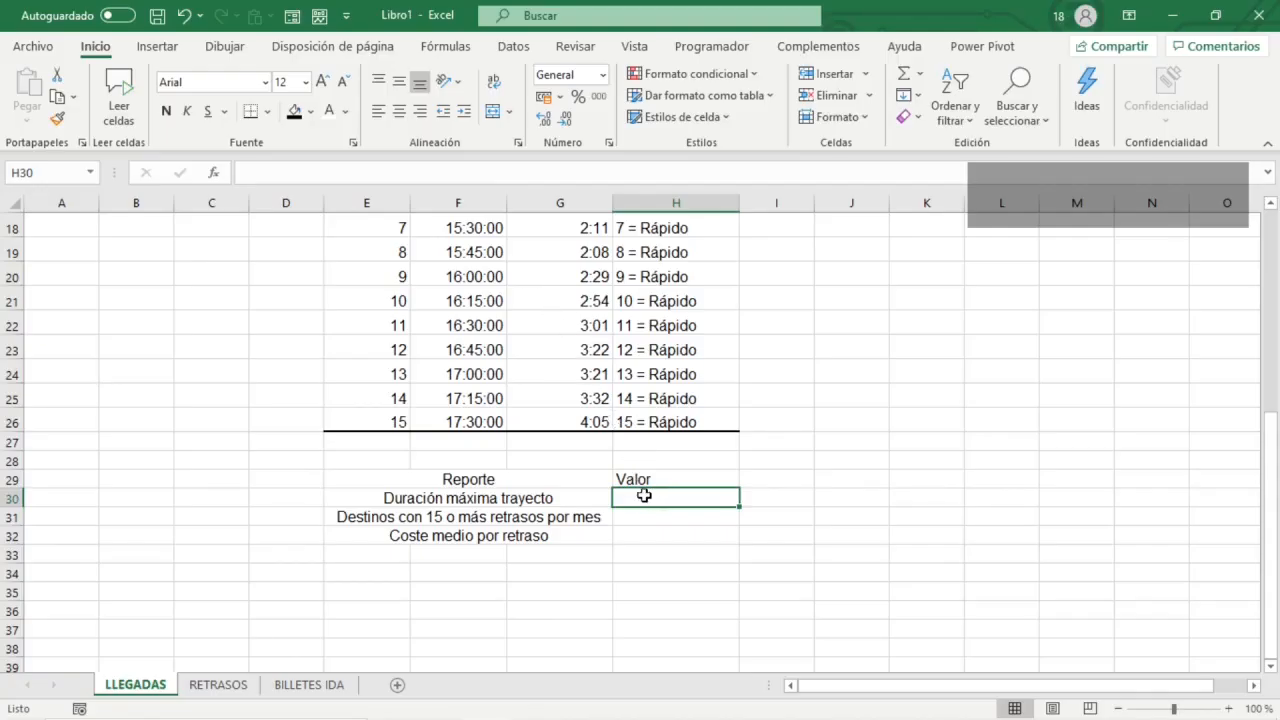
- Enter =MAX(G12:G26) in H30 to calculate the maximum trip duration from the Duración column
scroll(645, 496, "up", 4)
left_click_drag(569, 348, 580, 602)
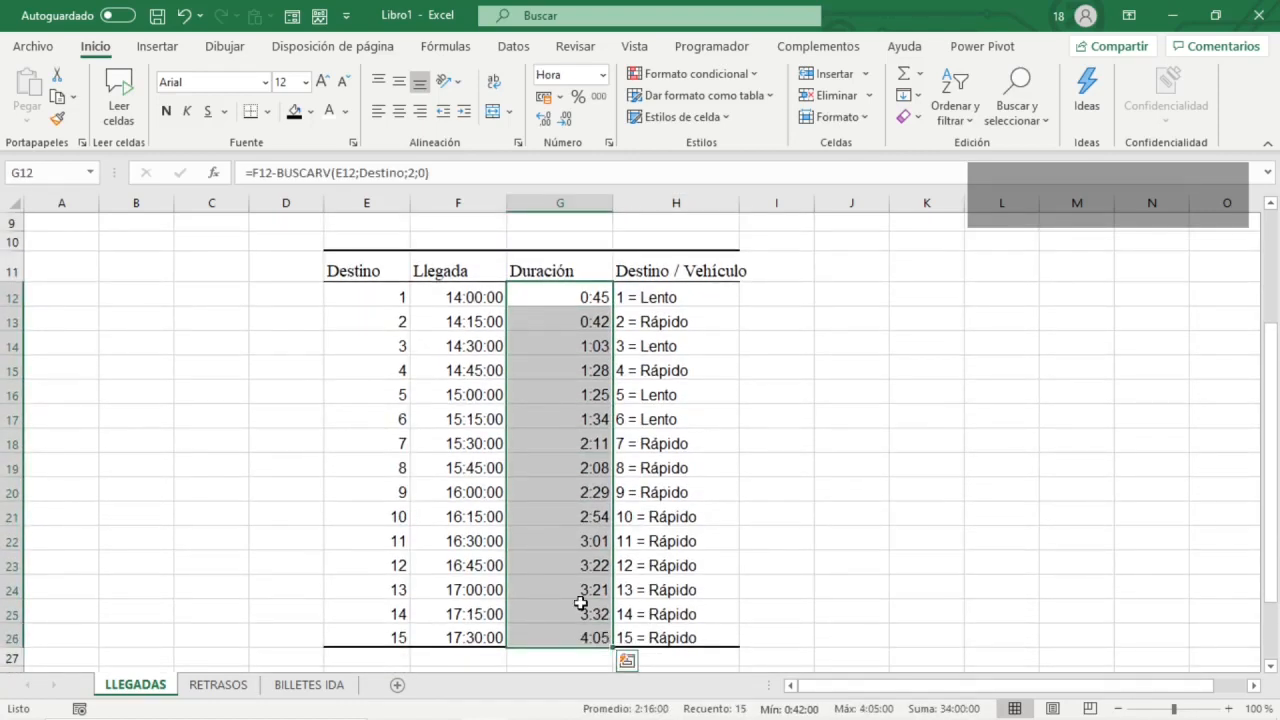
scroll(580, 602, "down", 3)
left_click(664, 496)
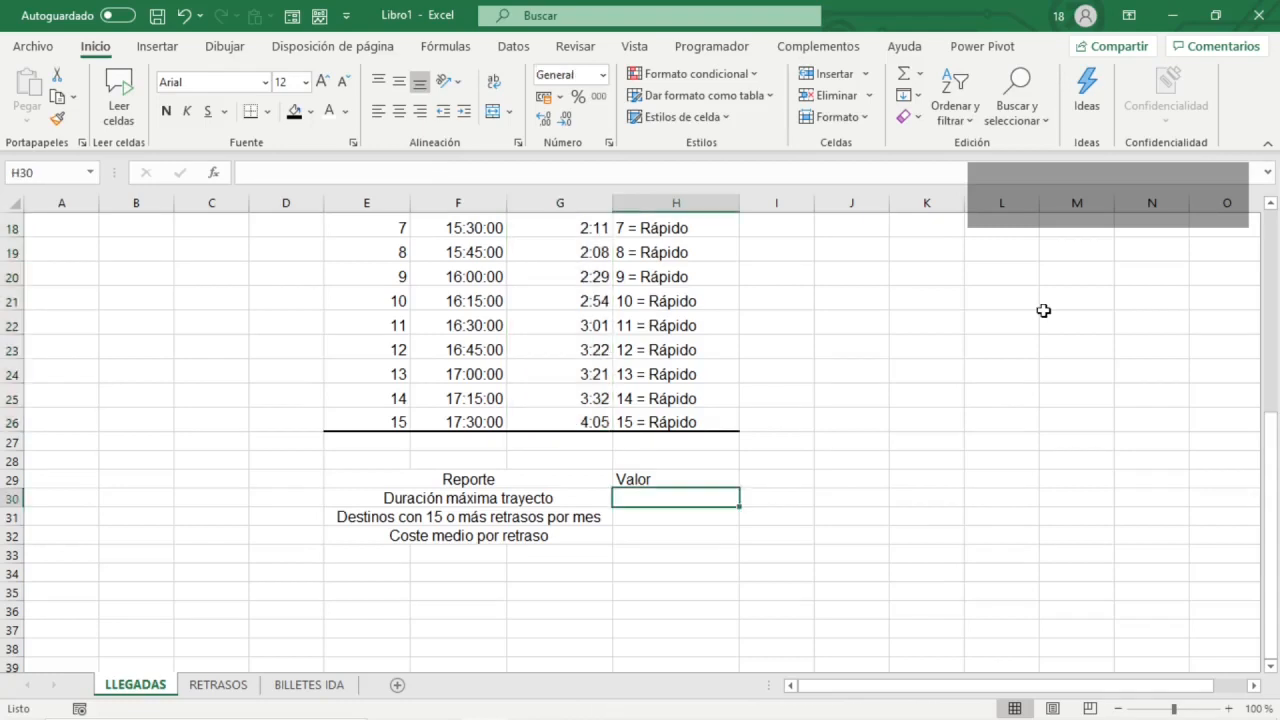
type("=")
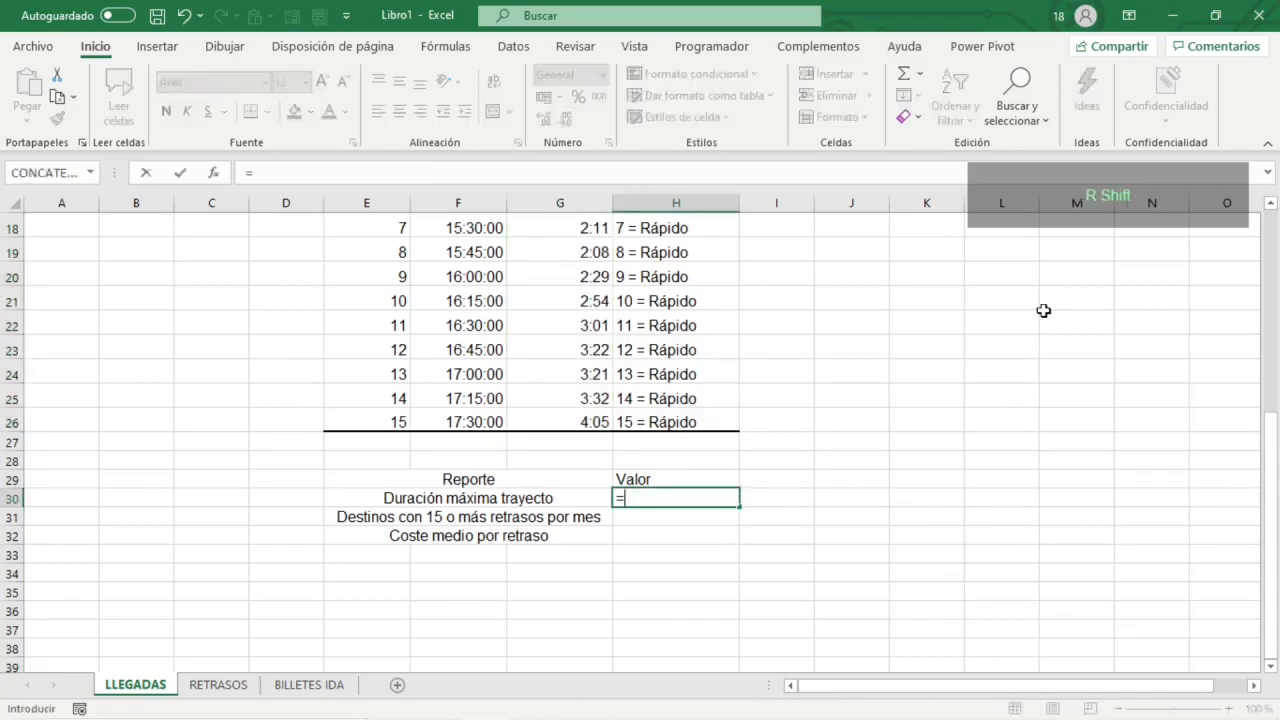
type("max(")
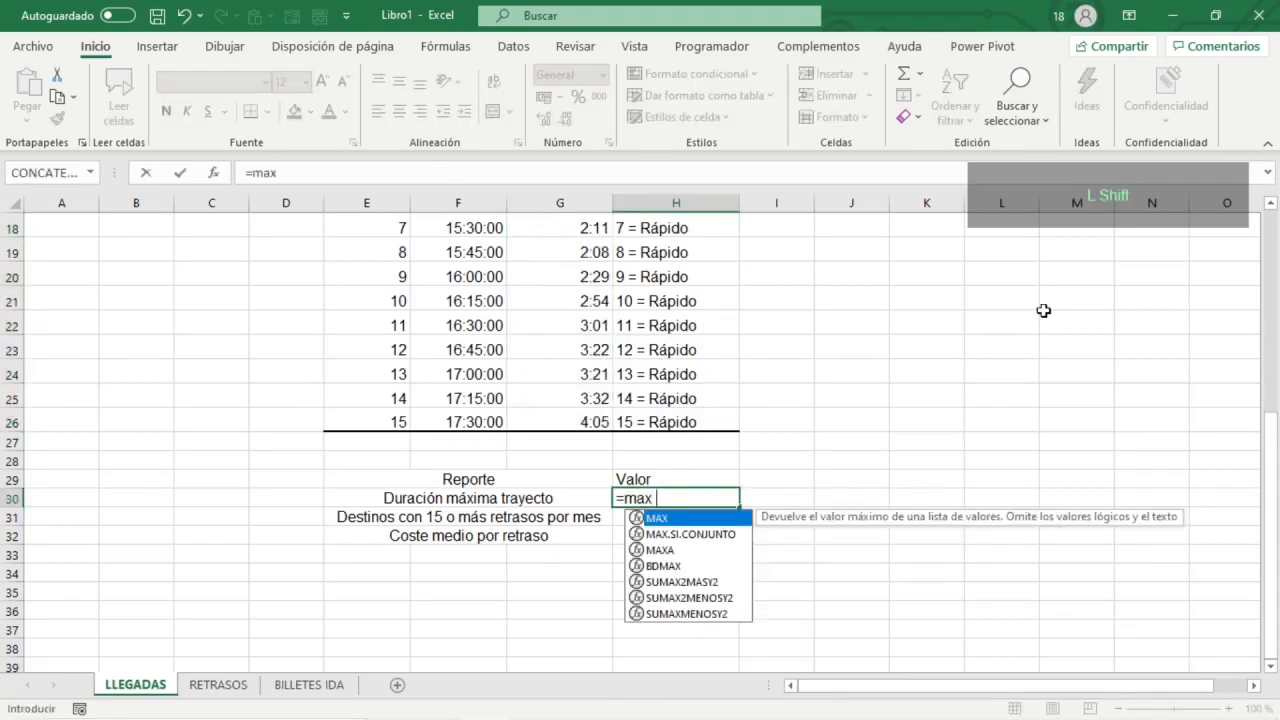
key("Up")
key("Up")
key("Left")
key("Up")
key("Up")
key("shift+Up")
key("shift+Up")
key("shift+Up")
key("shift+Up")
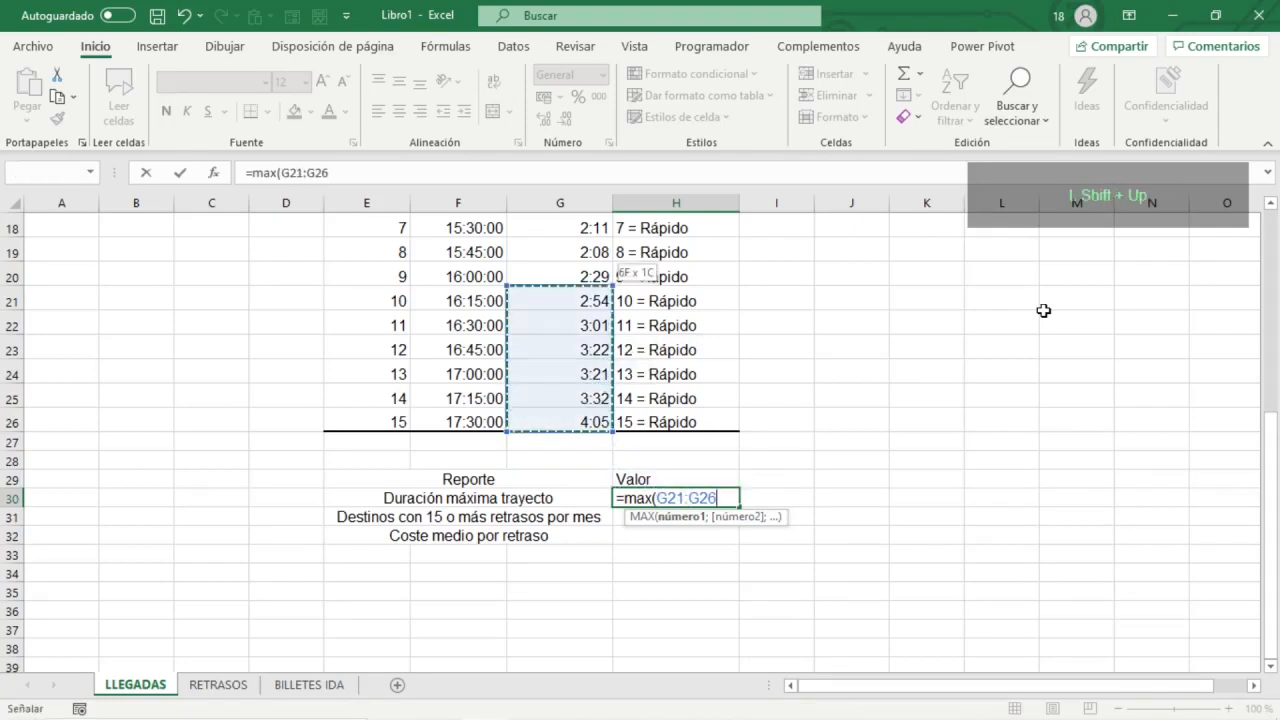
key("shift+Up")
key("shift+Up")
key("shift+Up")
key("shift+Up")
key("shift+Up")
key("shift+Up")
key("shift+Up")
key("shift+Up")
key("shift+Up")
key("shift+Up")
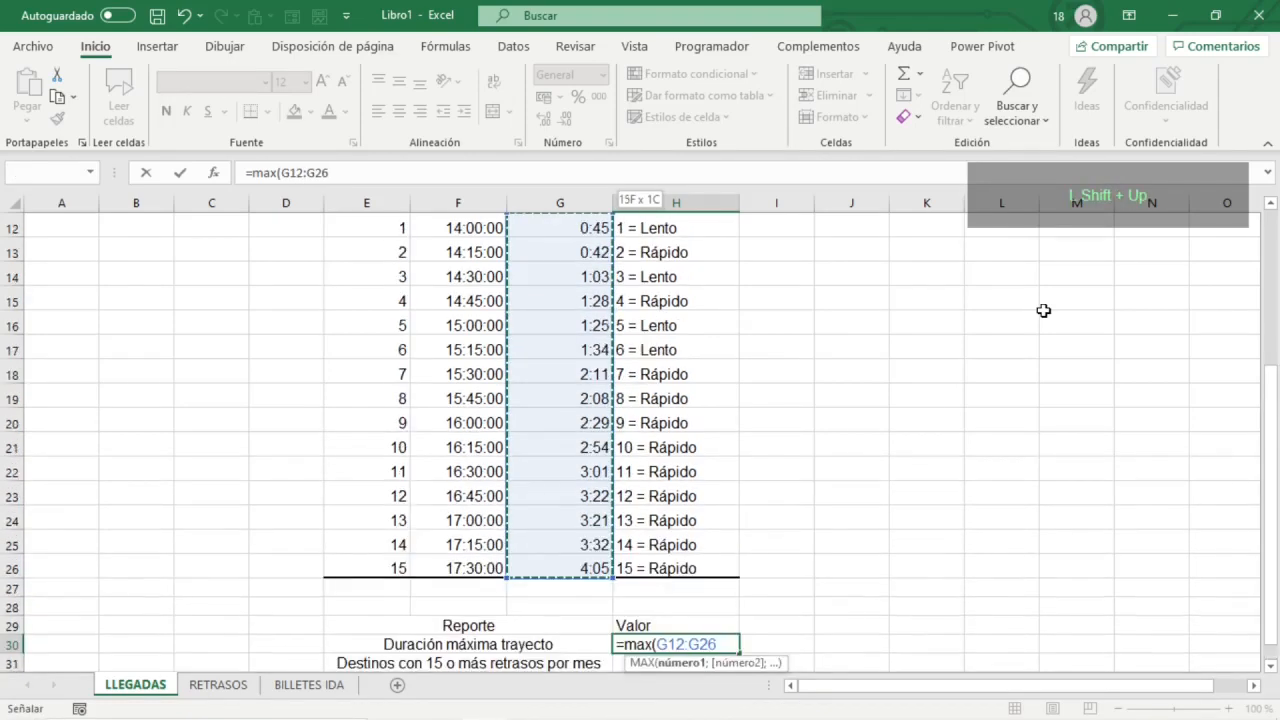
key("shift+Down")
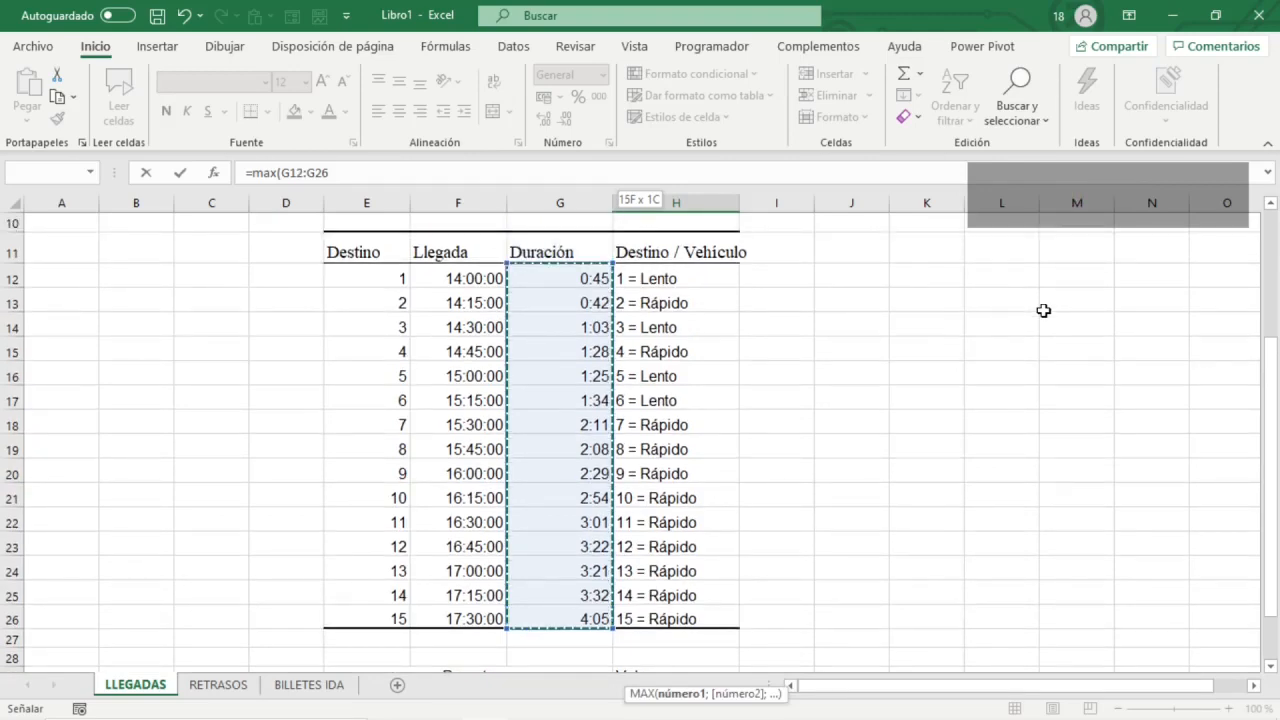
type(")")
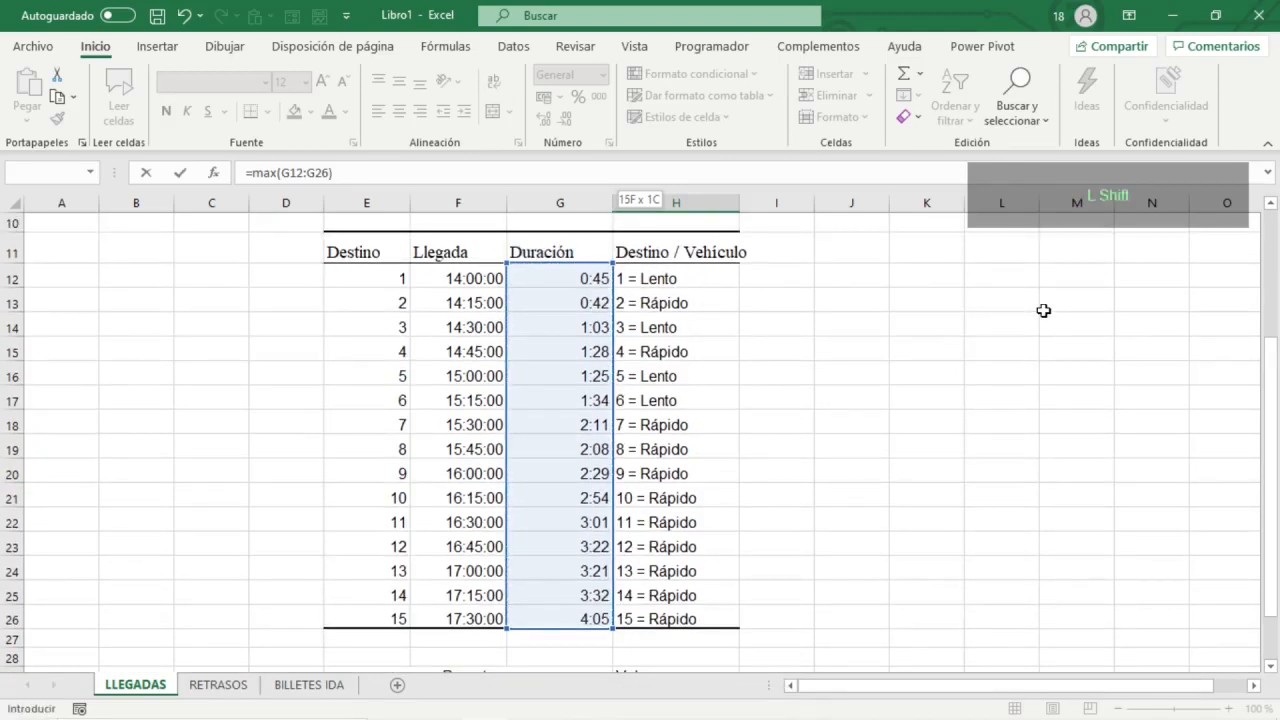
key("Return")
key("Up")
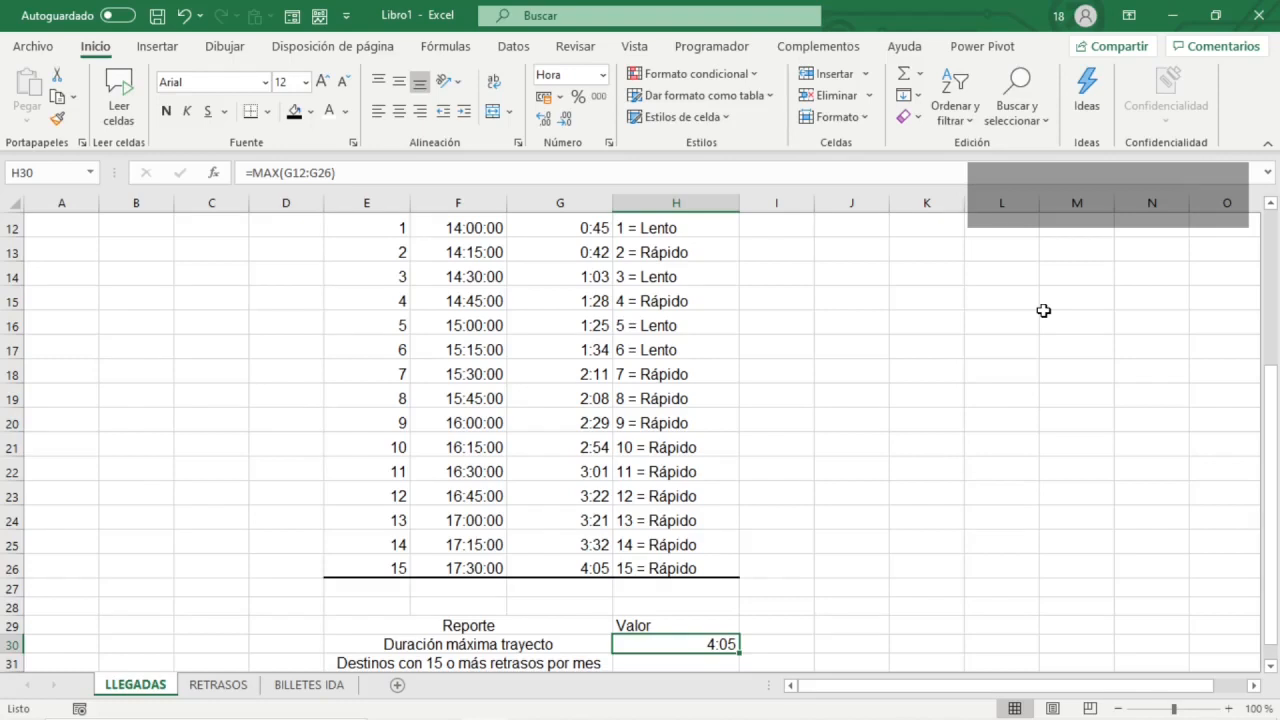
- Format the maximum duration in H30 with the Hora category and the 13:30 type
key("Down")
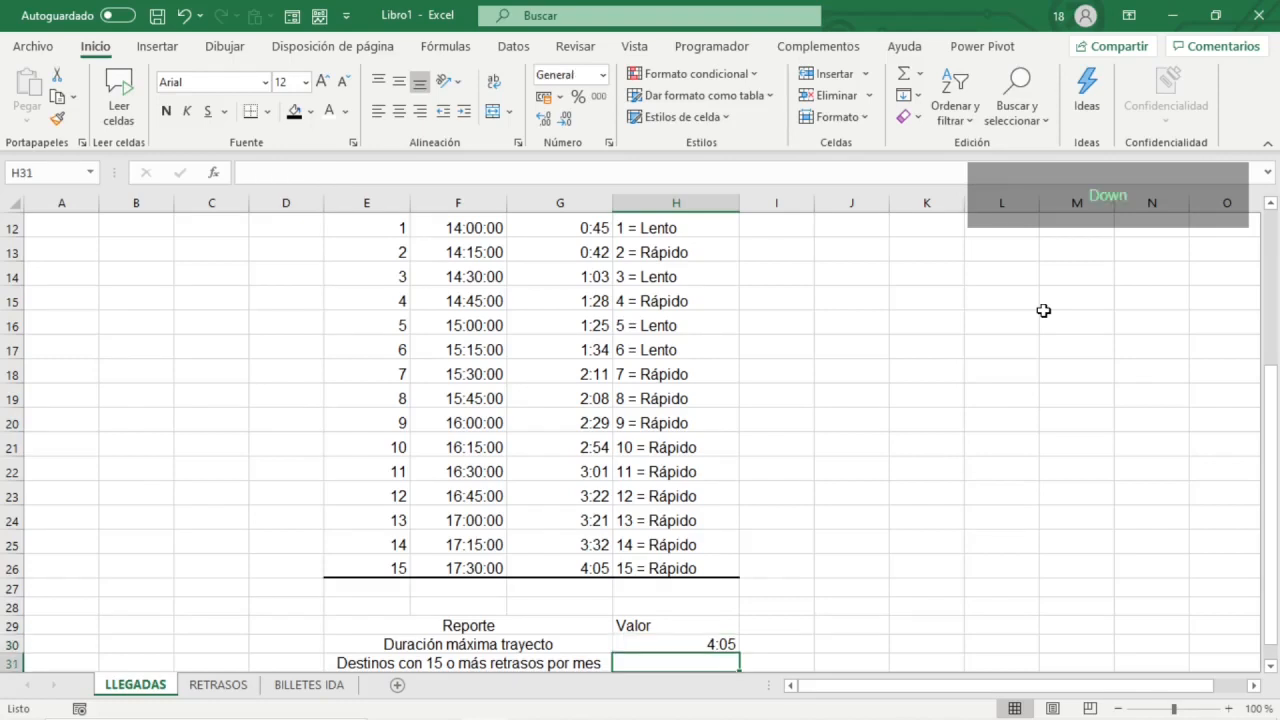
key("Down")
key("Up")
key("Up")
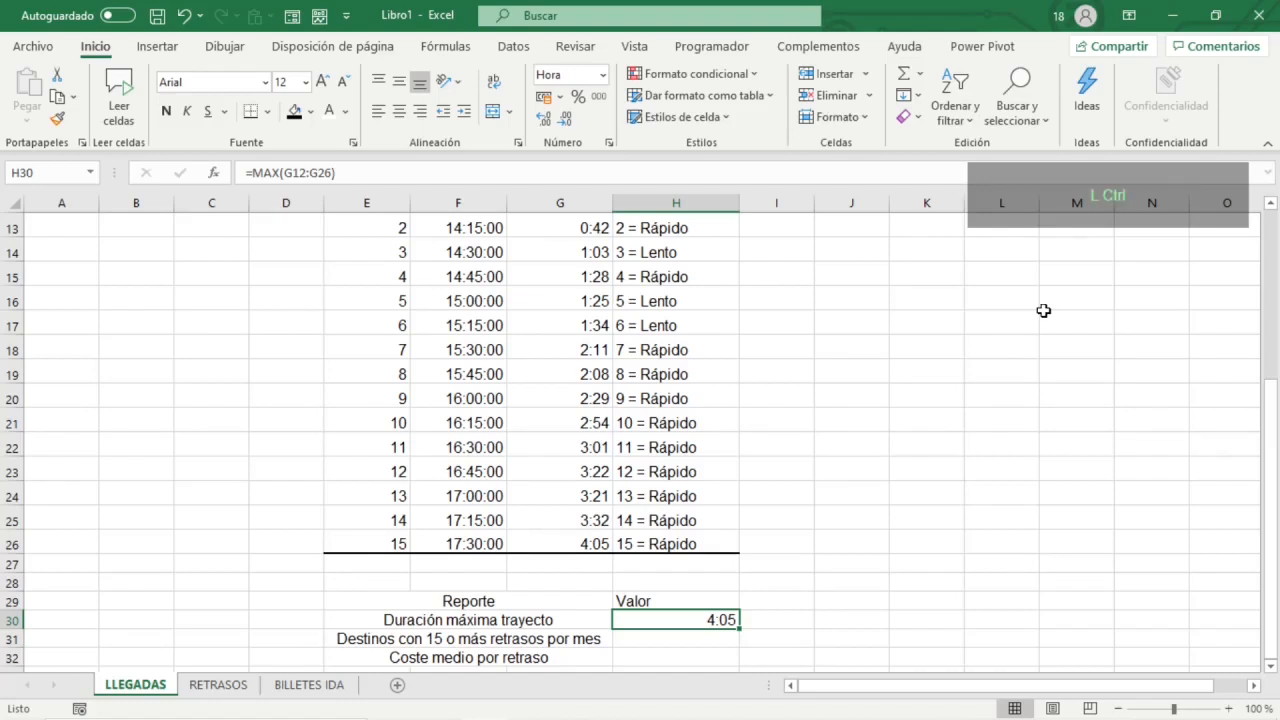
key("ctrl+1")
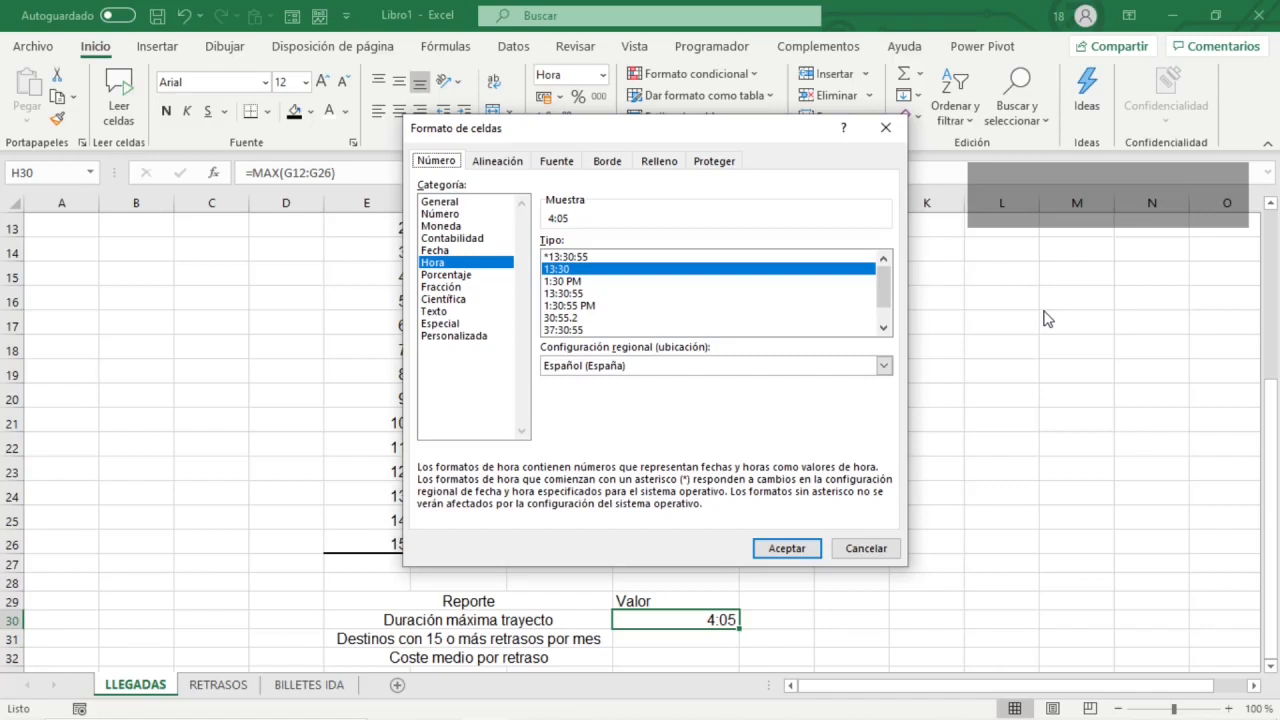
key("Tab")
key("Down")
key("Up")
key("Tab")
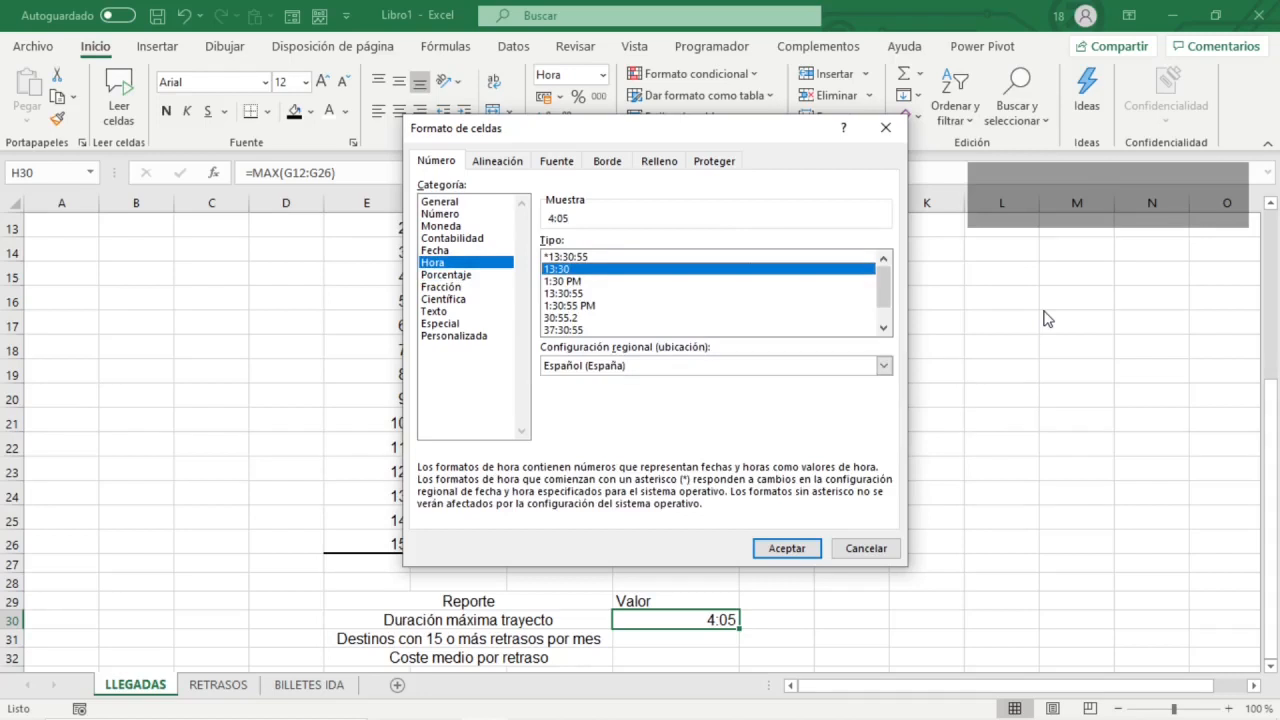
key("Down")
key("Down")
key("Up")
key("Up")
key("Return")
key("Return")
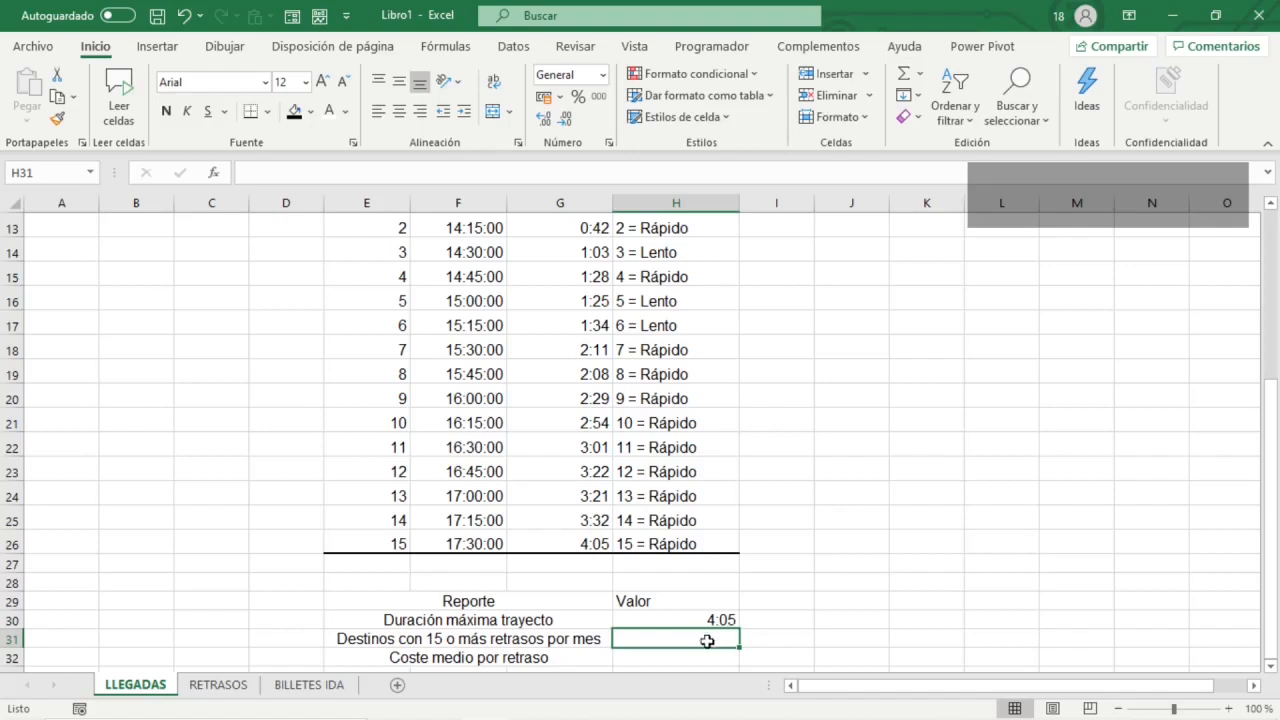
- Enter =CONTAR.SI(RETRASOS!D6:D20;">=15") in H31 to count the destinations with 15 or more delays
left_click(218, 685)
left_click_drag(345, 356, 366, 637)
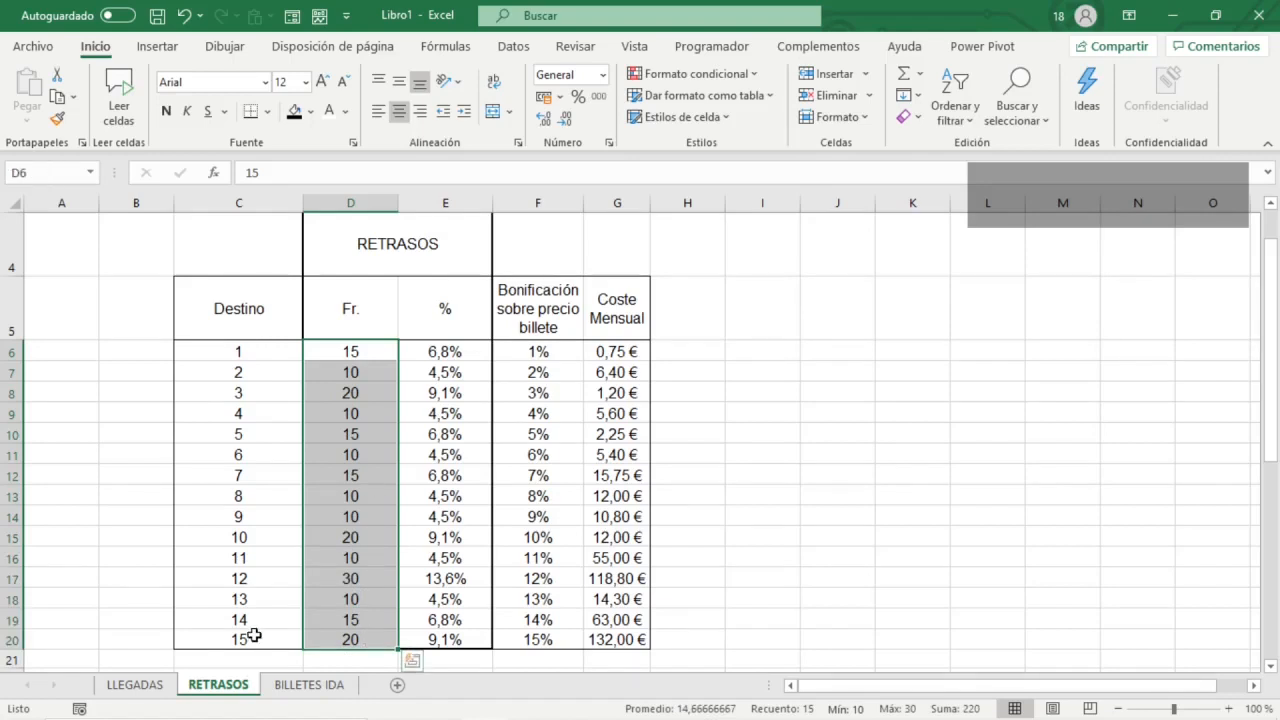
key("ctrl+Page_Up")
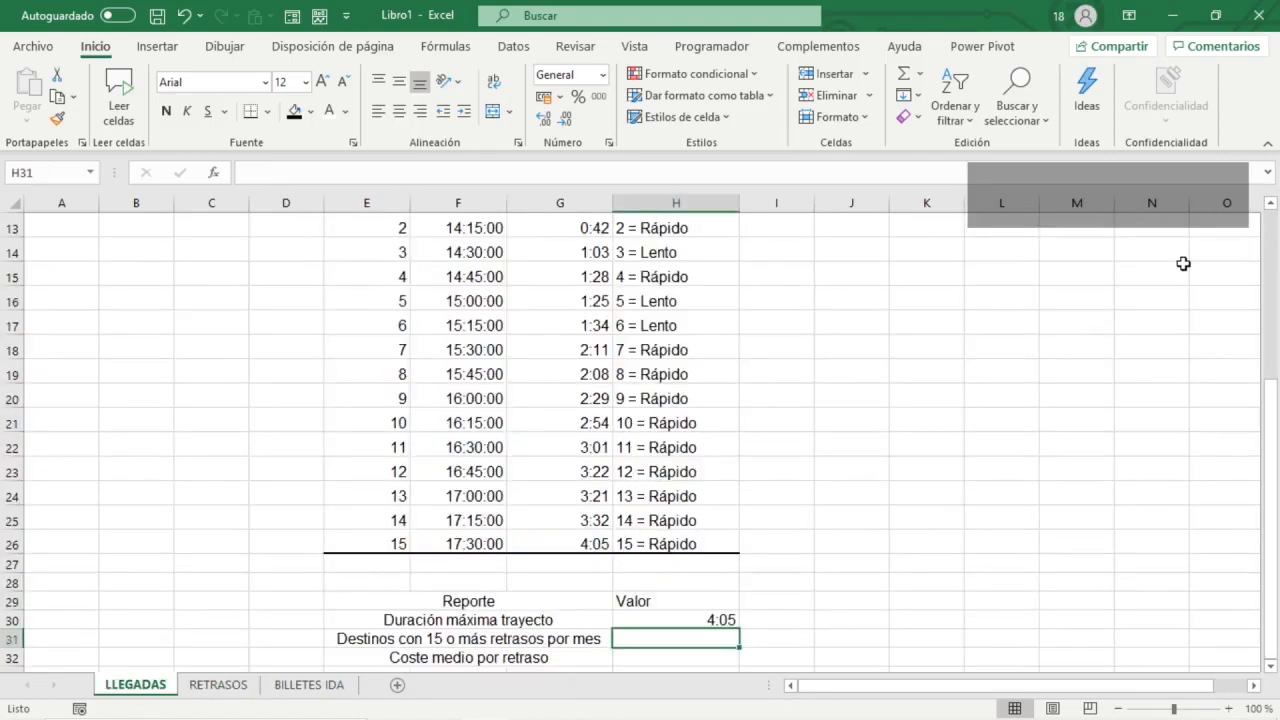
type("=")
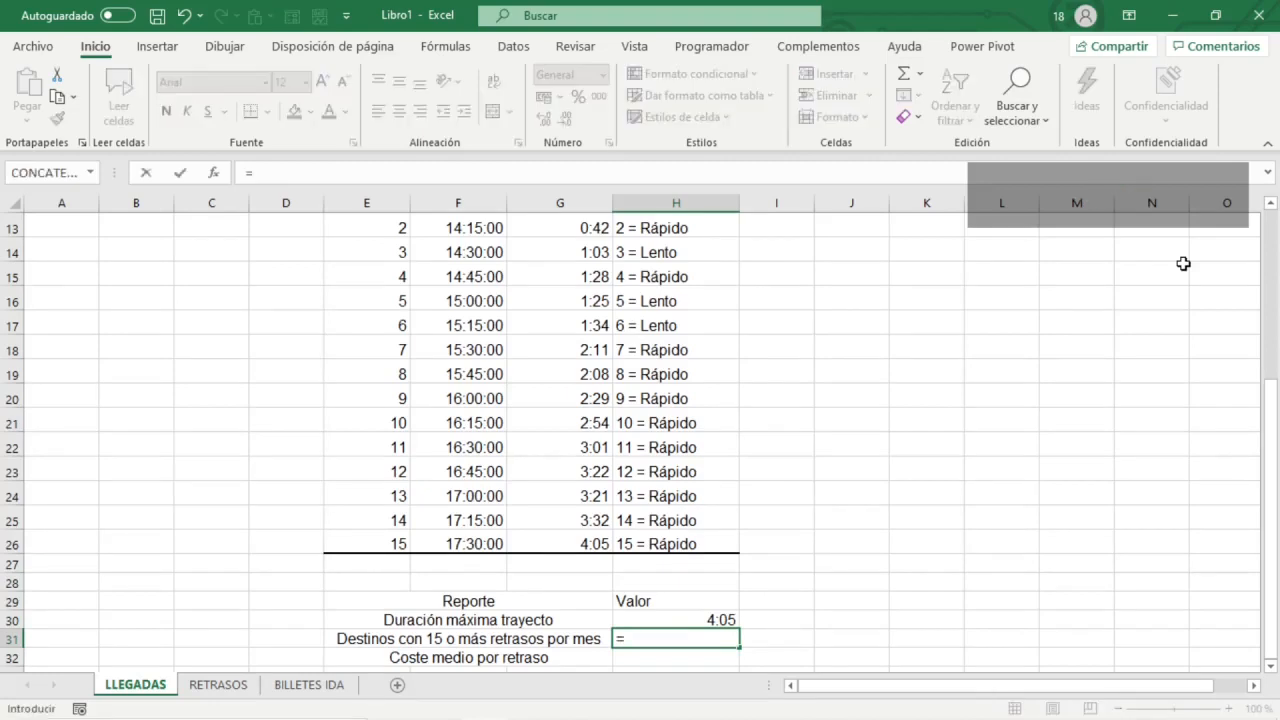
type("contar.")
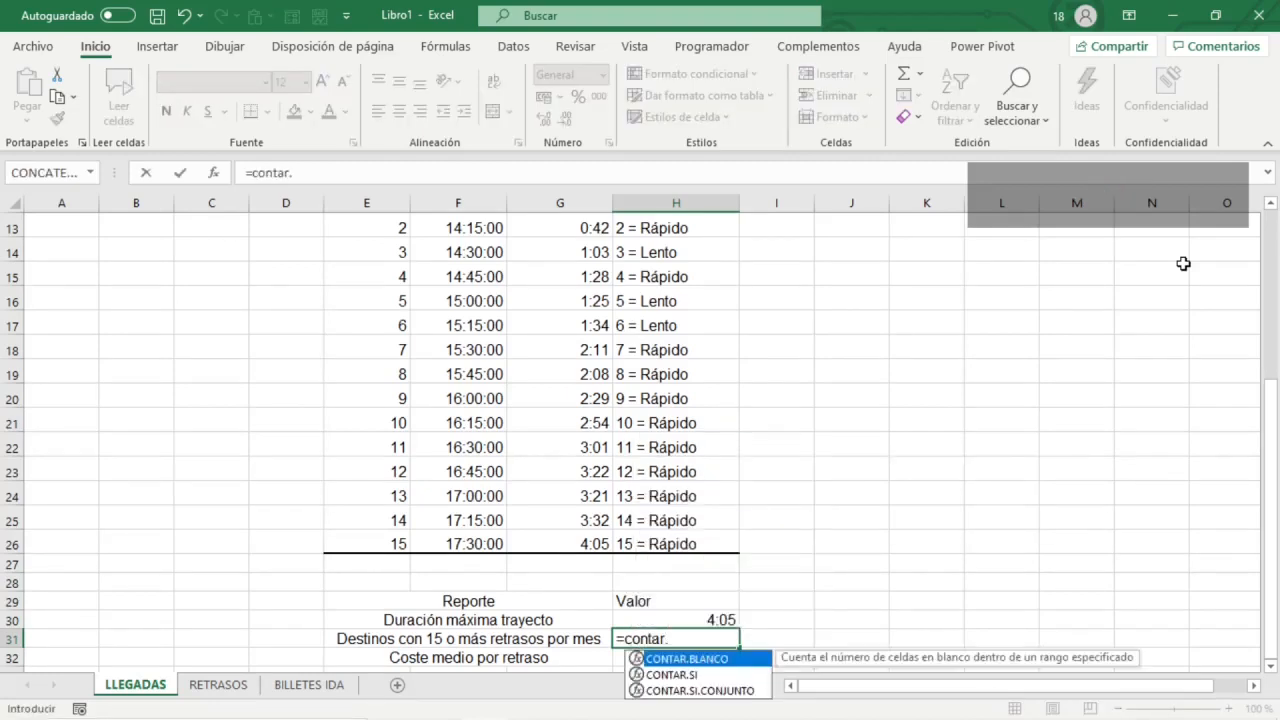
key("Down")
key("Tab")
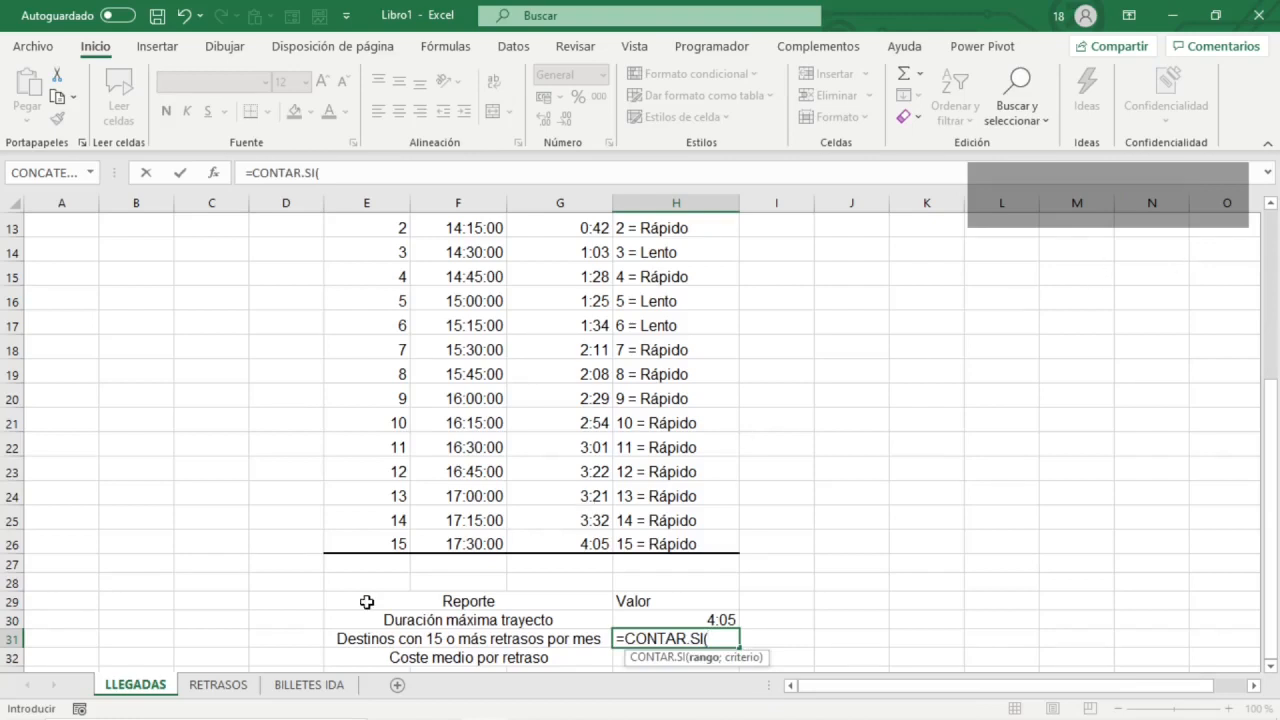
left_click(216, 685)
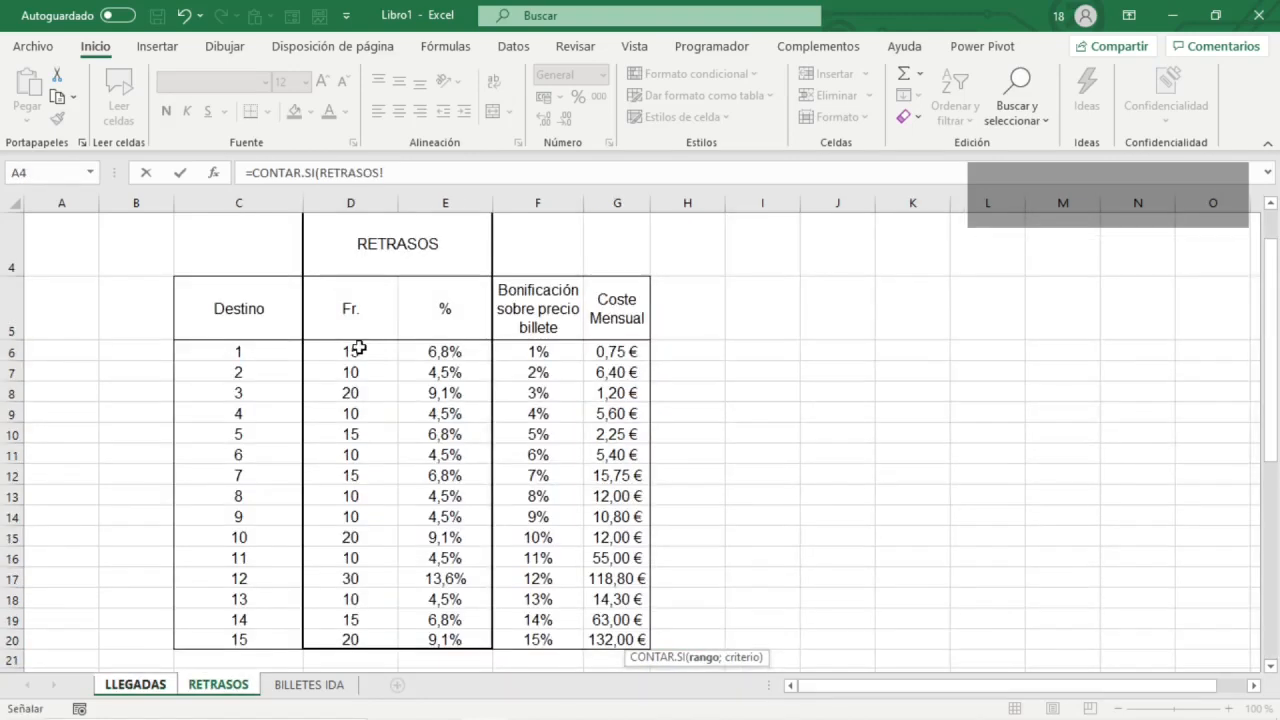
left_click_drag(358, 347, 357, 631)
type(";")
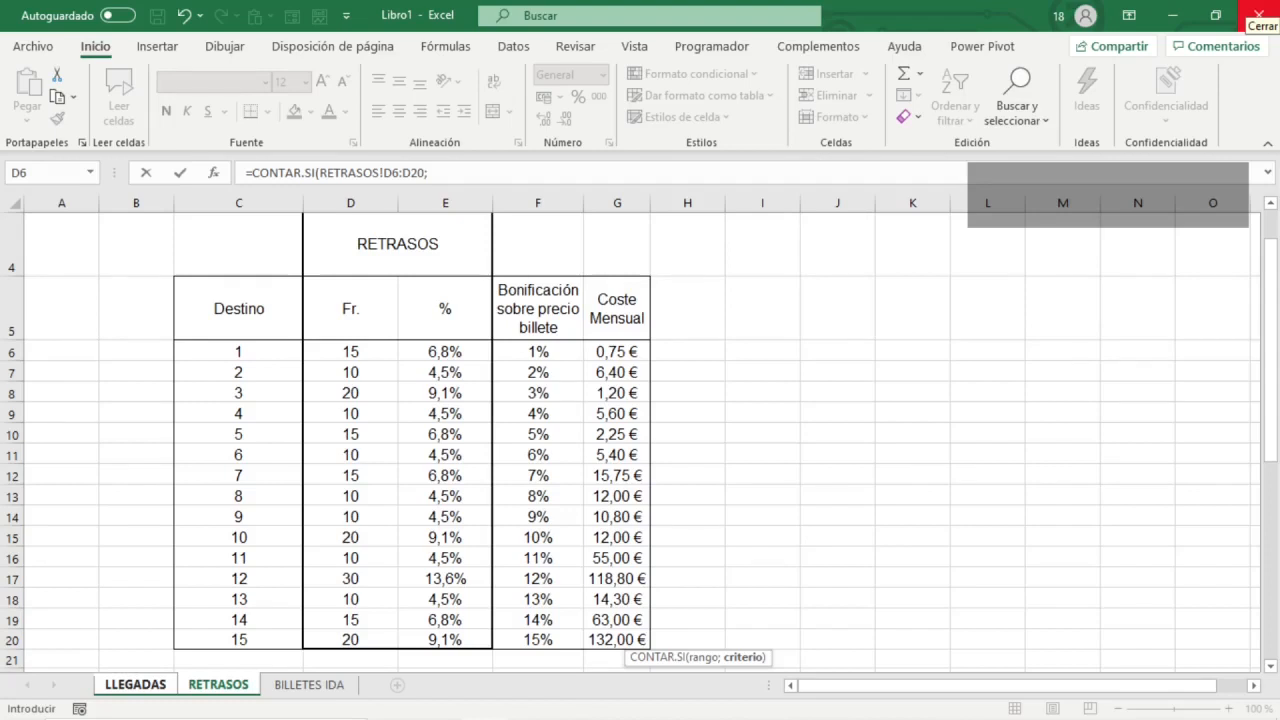
type("\">=15\")")
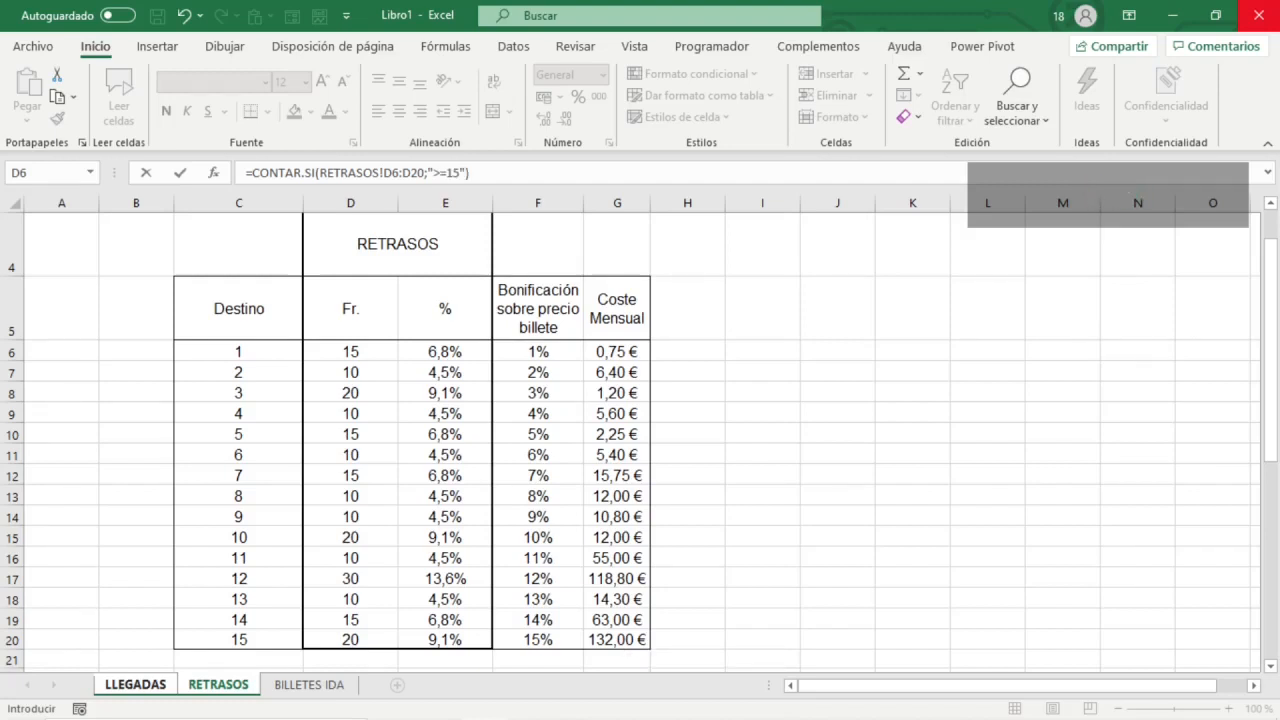
key("Return")
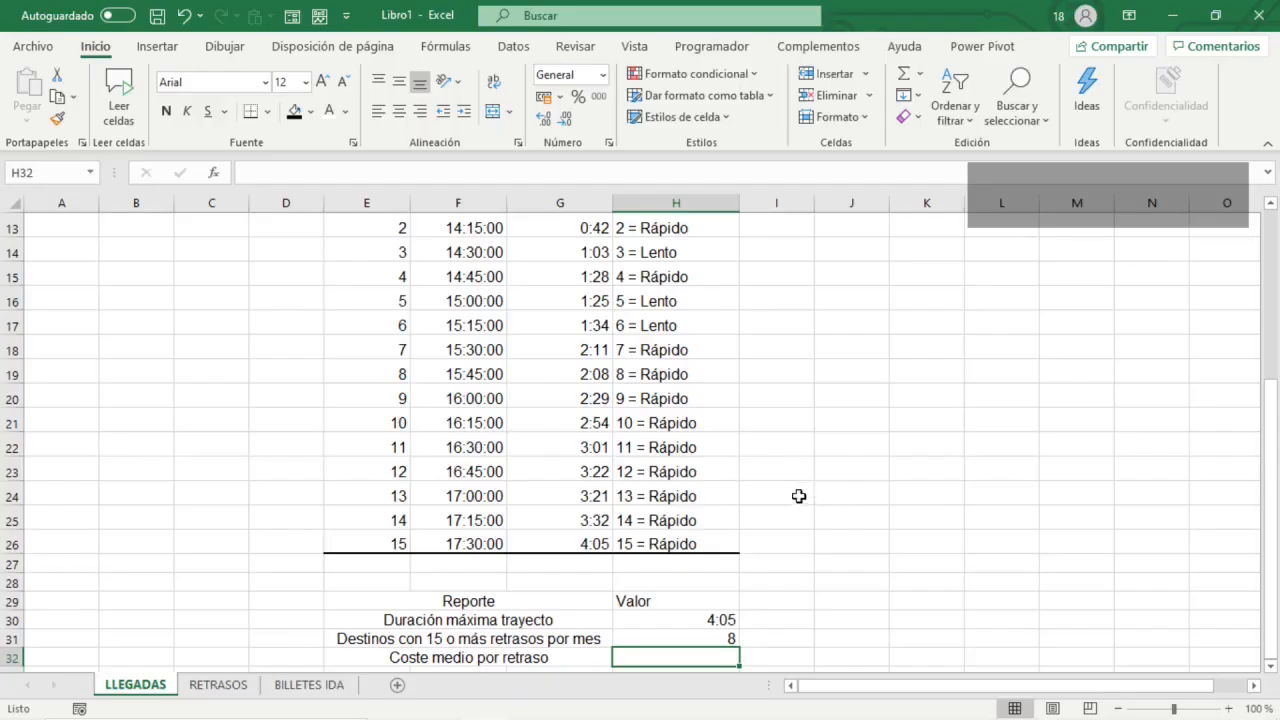
- Enter =PROMEDIO(RETRASOS!G6:G20) in H32 of LLEGADAS to average the monthly delay costs
left_click(232, 686)
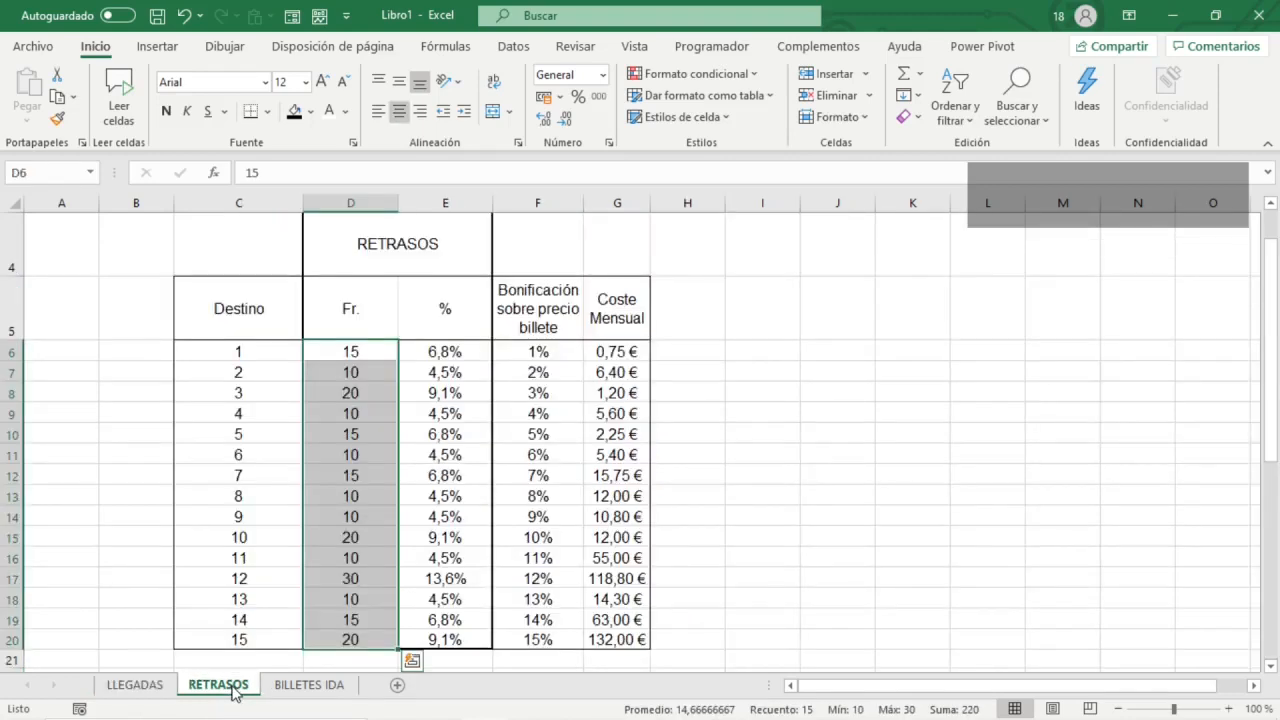
left_click_drag(609, 354, 628, 638)
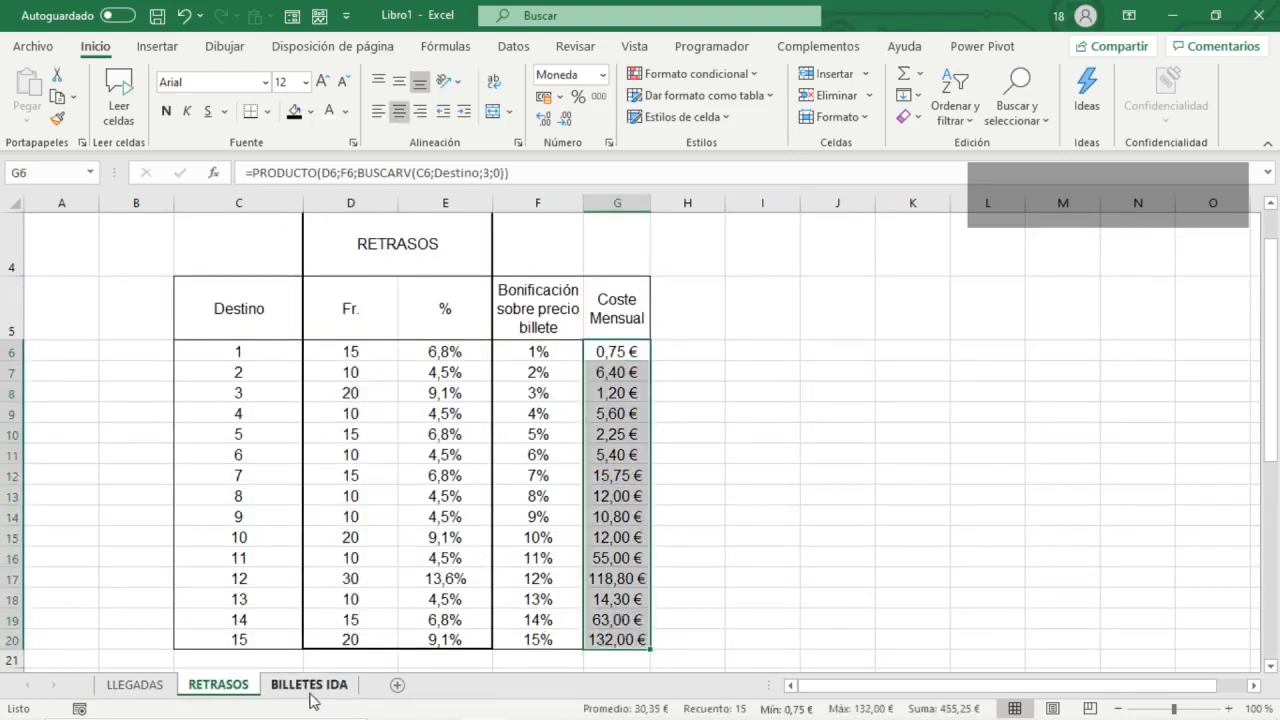
left_click(136, 685)
type("=prome")
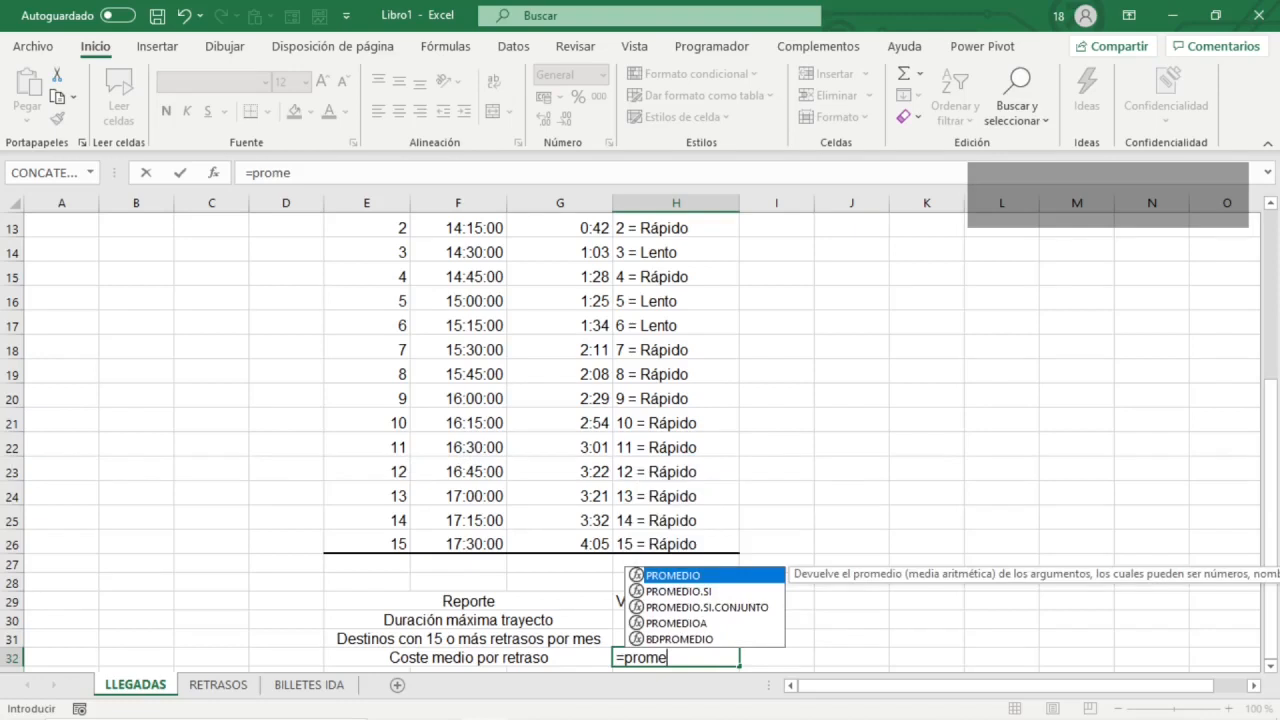
key("Tab")
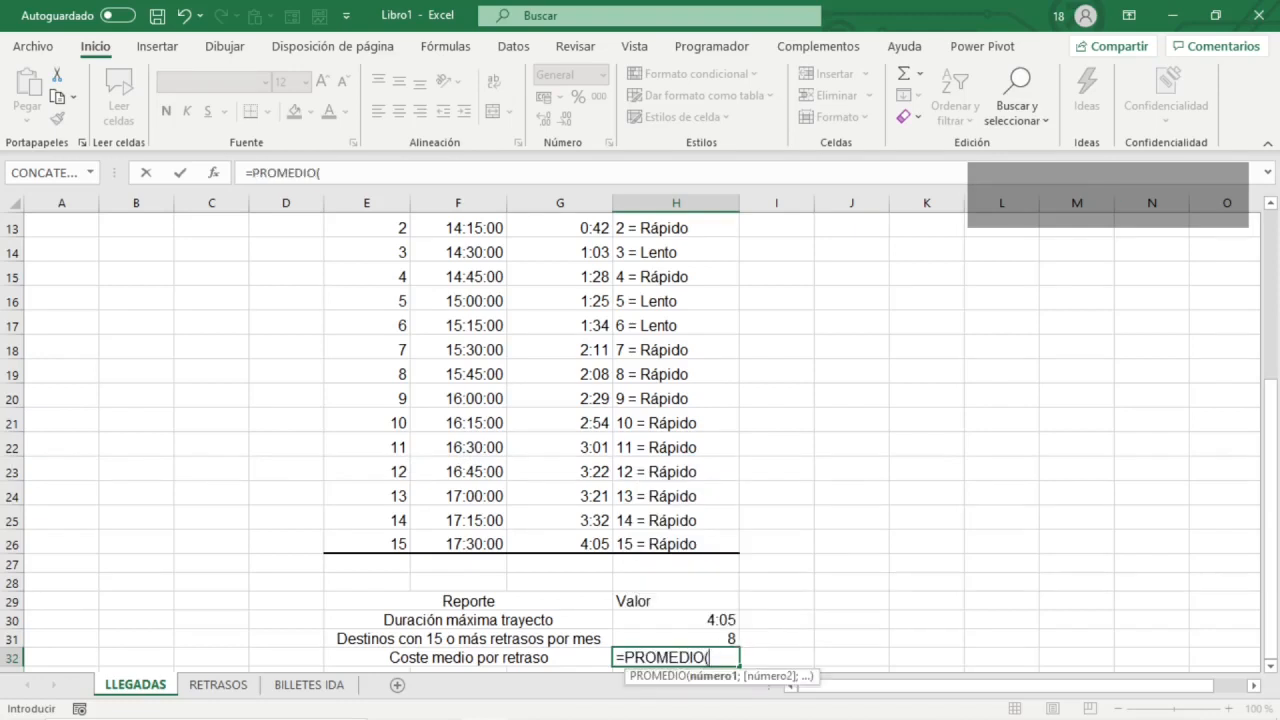
left_click(218, 683)
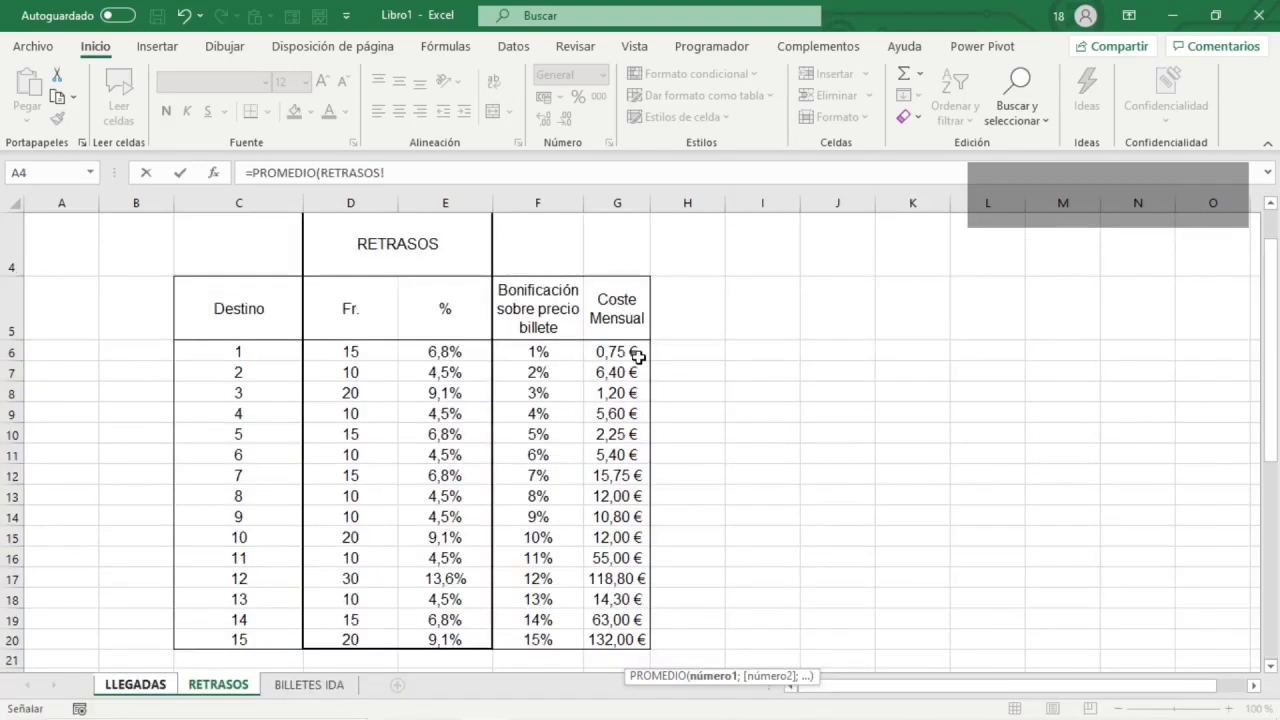
left_click_drag(637, 357, 625, 634)
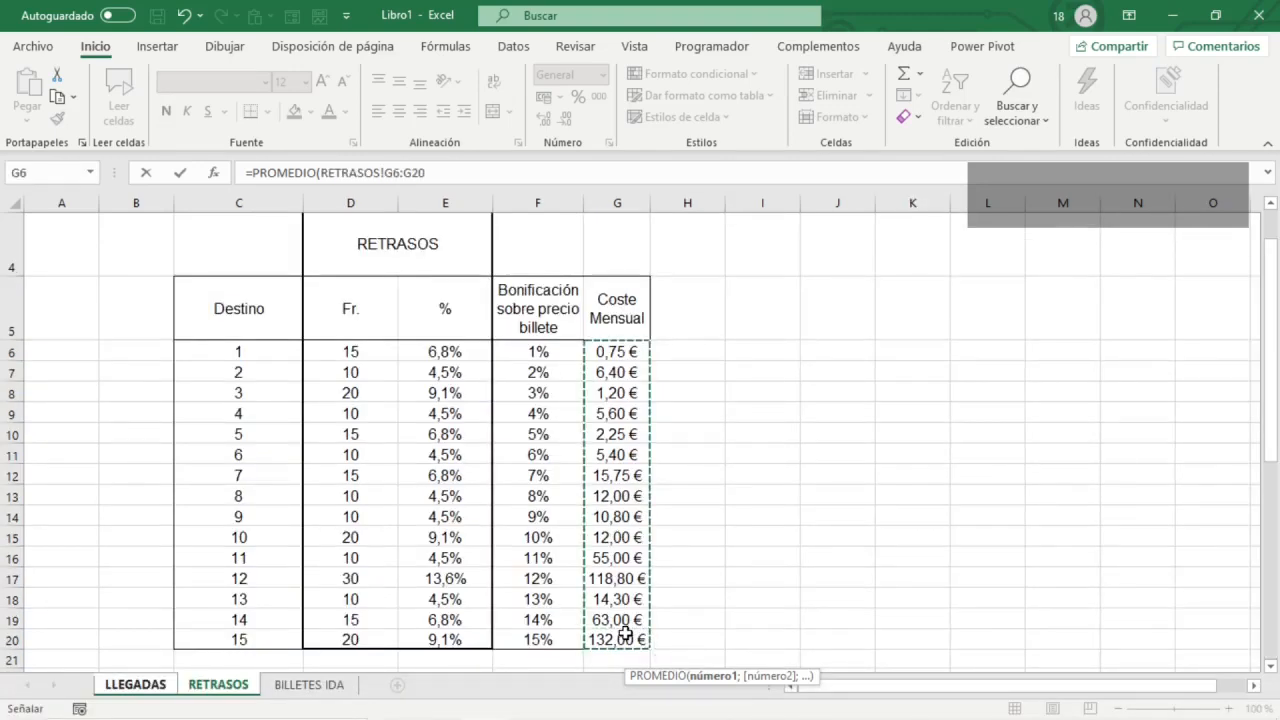
type(")")
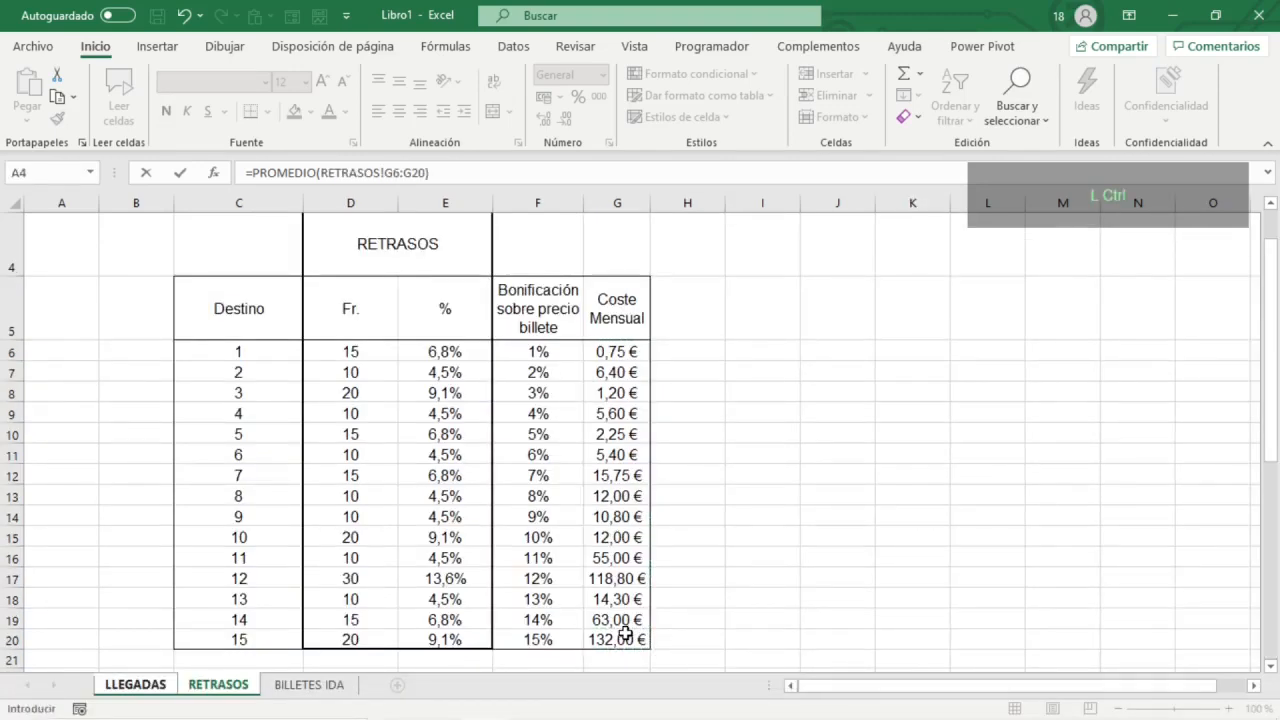
key("ctrl+Return")
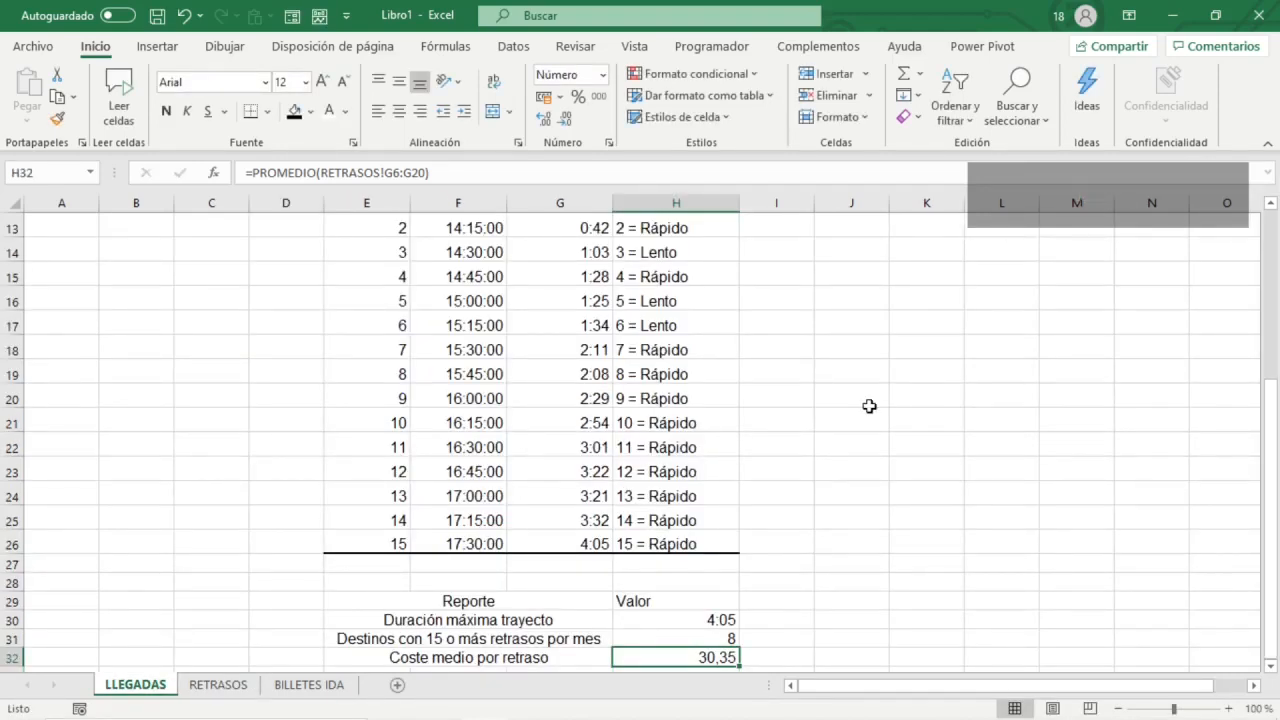
- Format the average cost in H32 as Moneda with the € symbol and two decimals
key("ctrl+1")
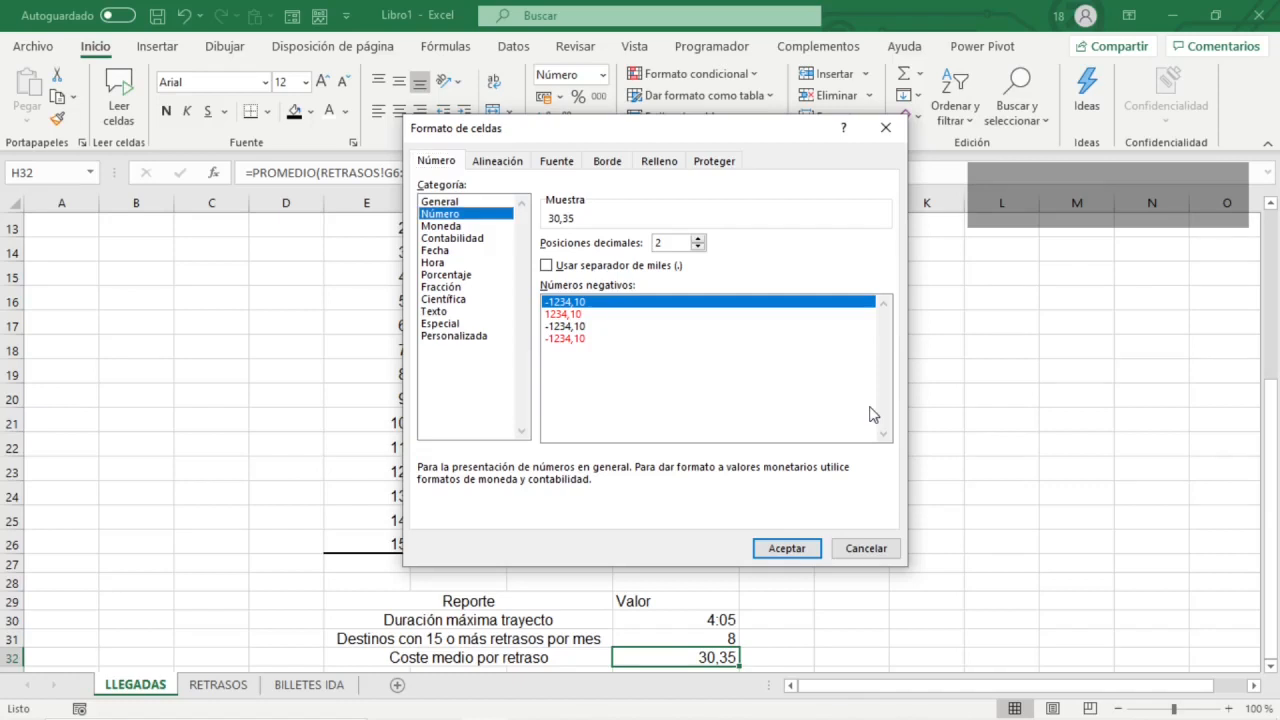
key("Down")
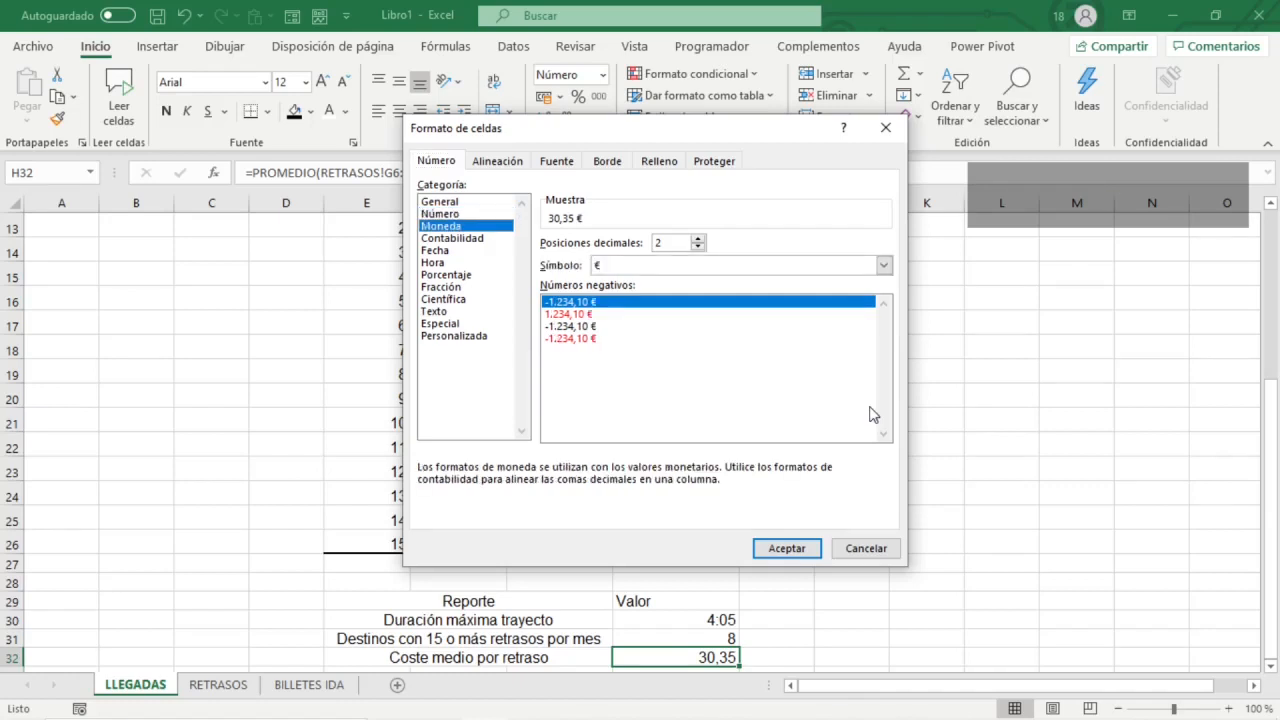
key("Return")
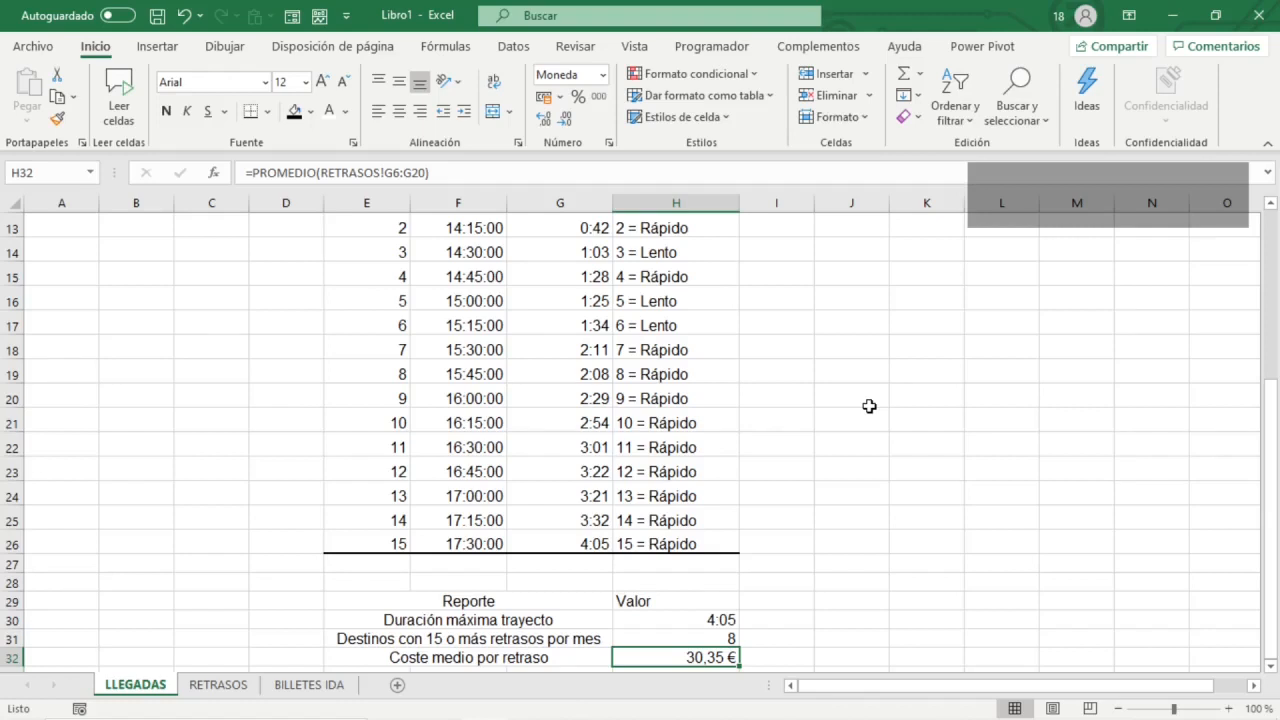
- Set the height of row 29, the report's header row, to 18
key("Up")
key("Left")
key("Up")
key("Up")
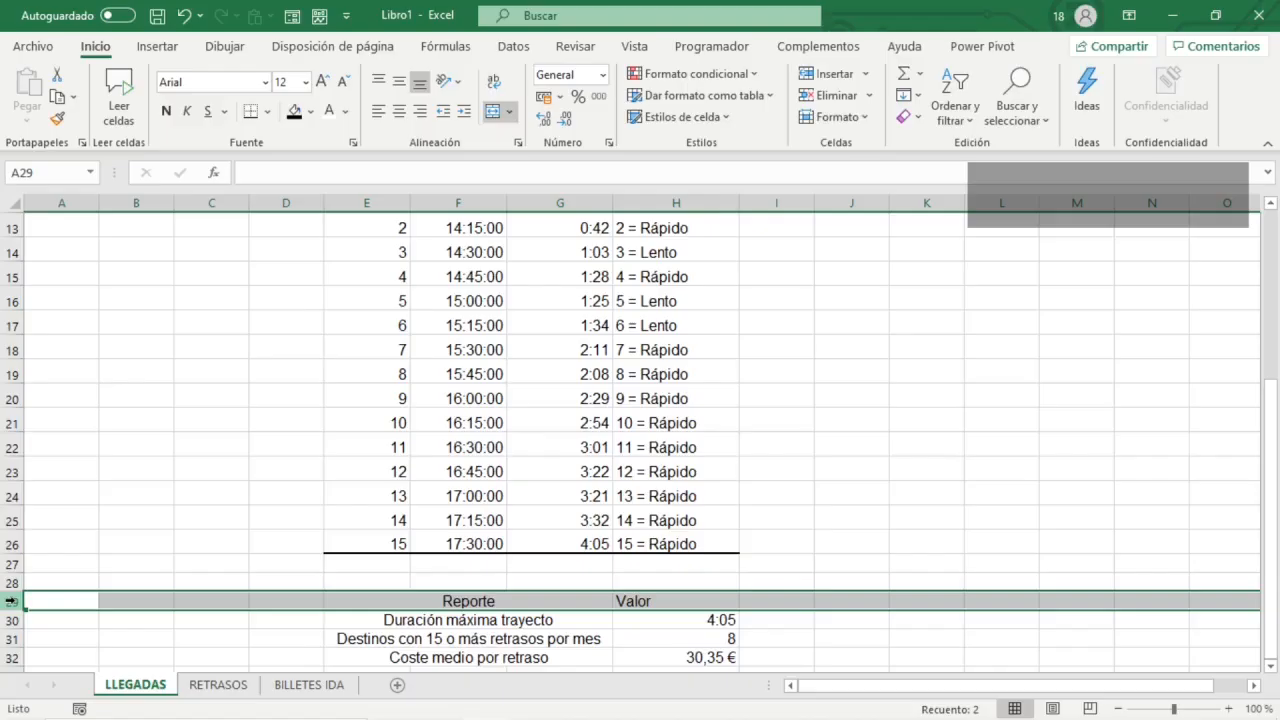
key("alt")
key("h")
type("a18")
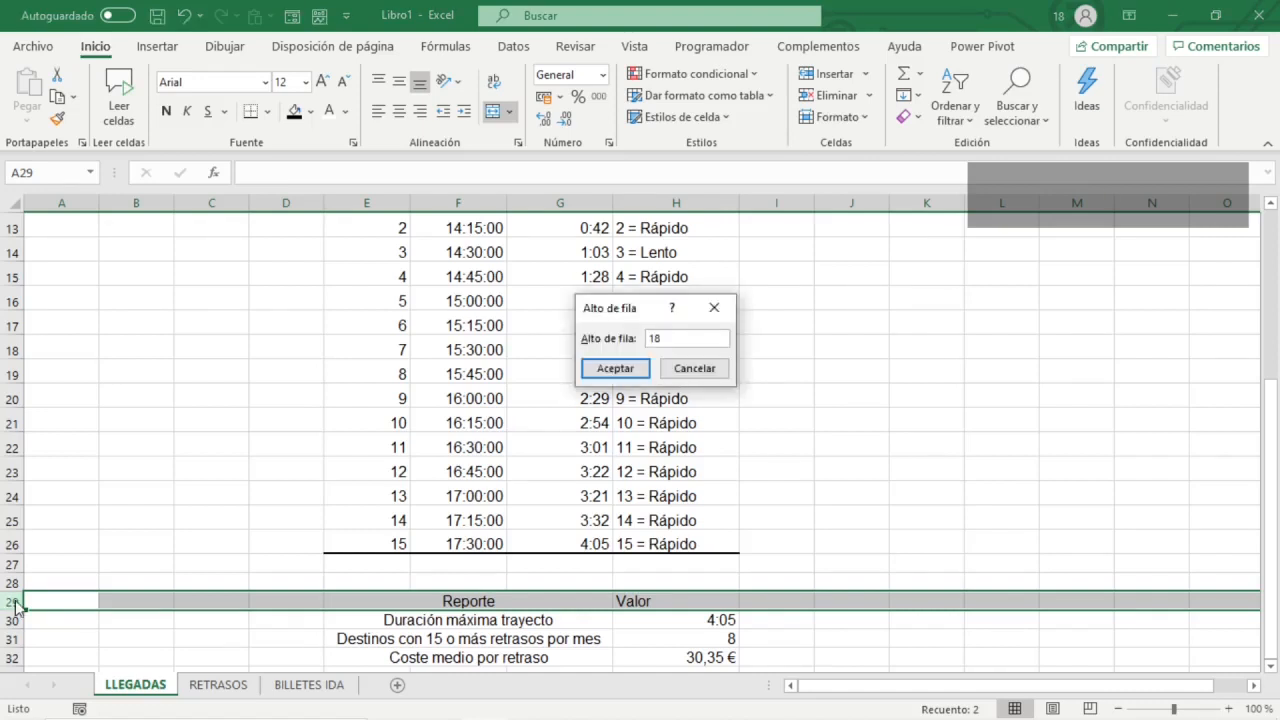
key("Return")
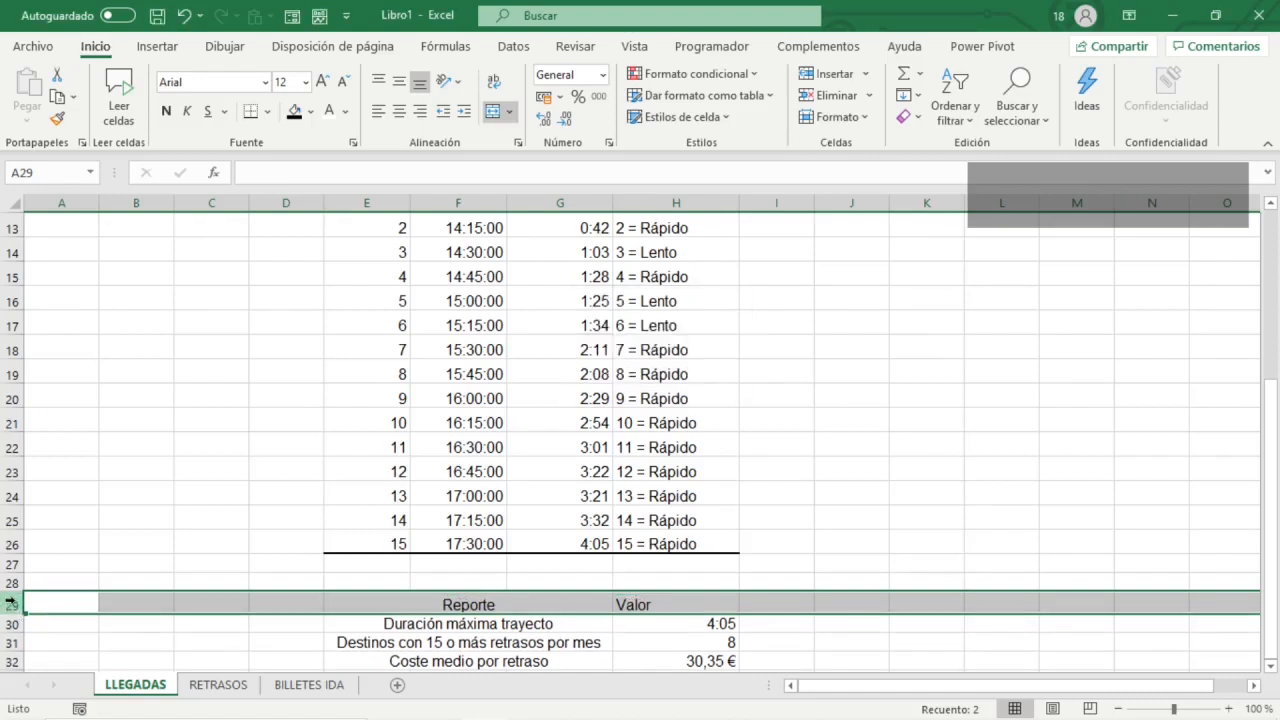
- Left-align the three report labels in E30:G32
scroll(54, 534, "down", 1)
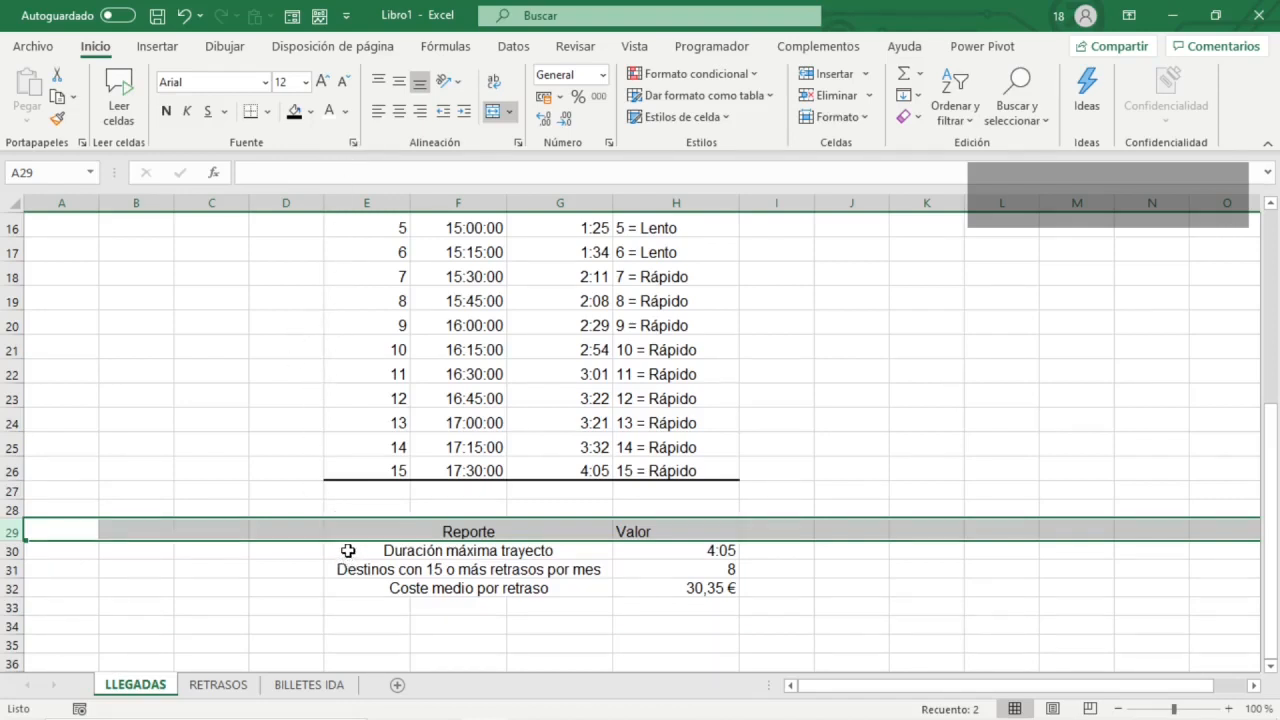
left_click_drag(347, 551, 347, 605)
left_click(351, 591)
left_click_drag(337, 560, 347, 589)
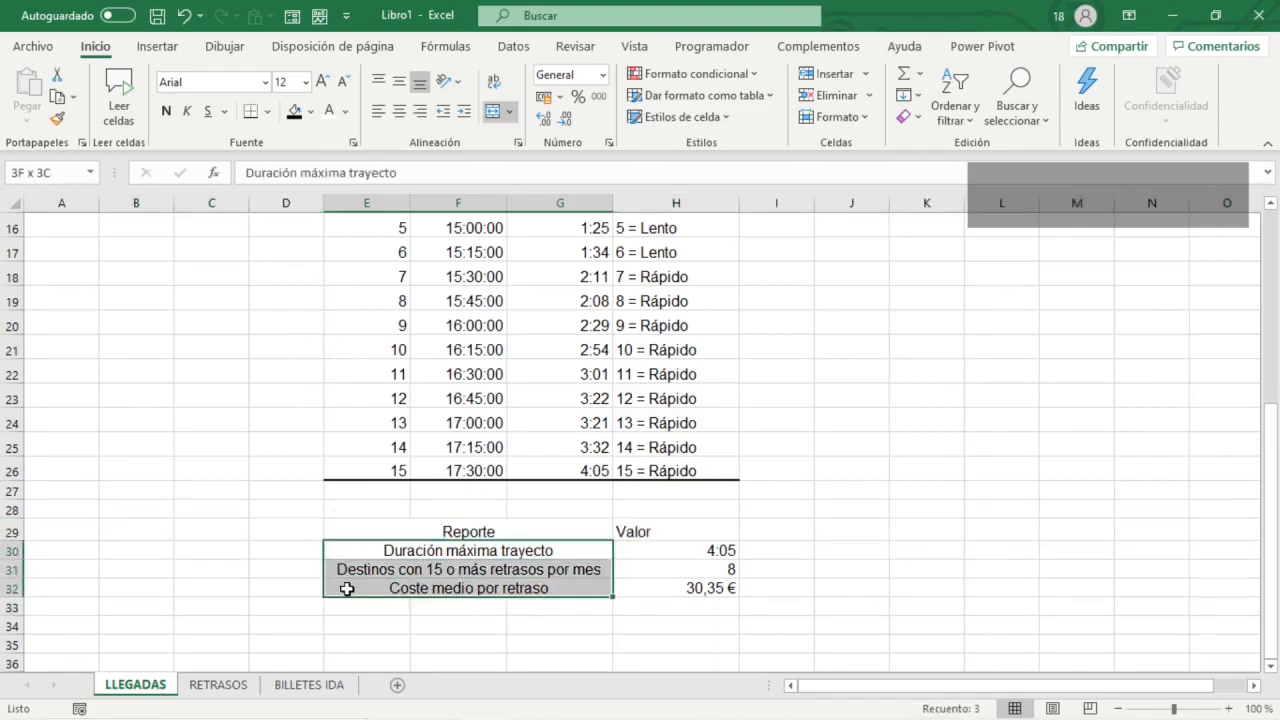
left_click(378, 111)
- Give the report header E29:H29 a black fill and white text, and centre its headings
left_click_drag(422, 525, 628, 523)
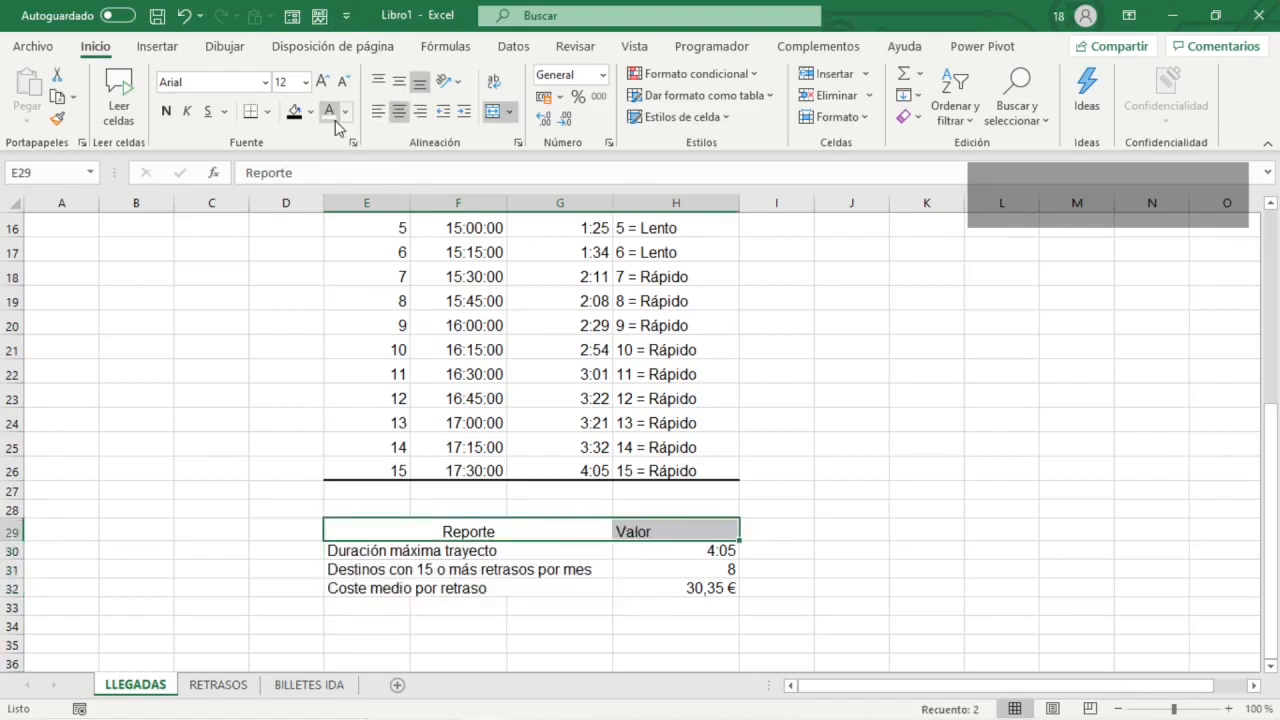
left_click(294, 111)
left_click(329, 111)
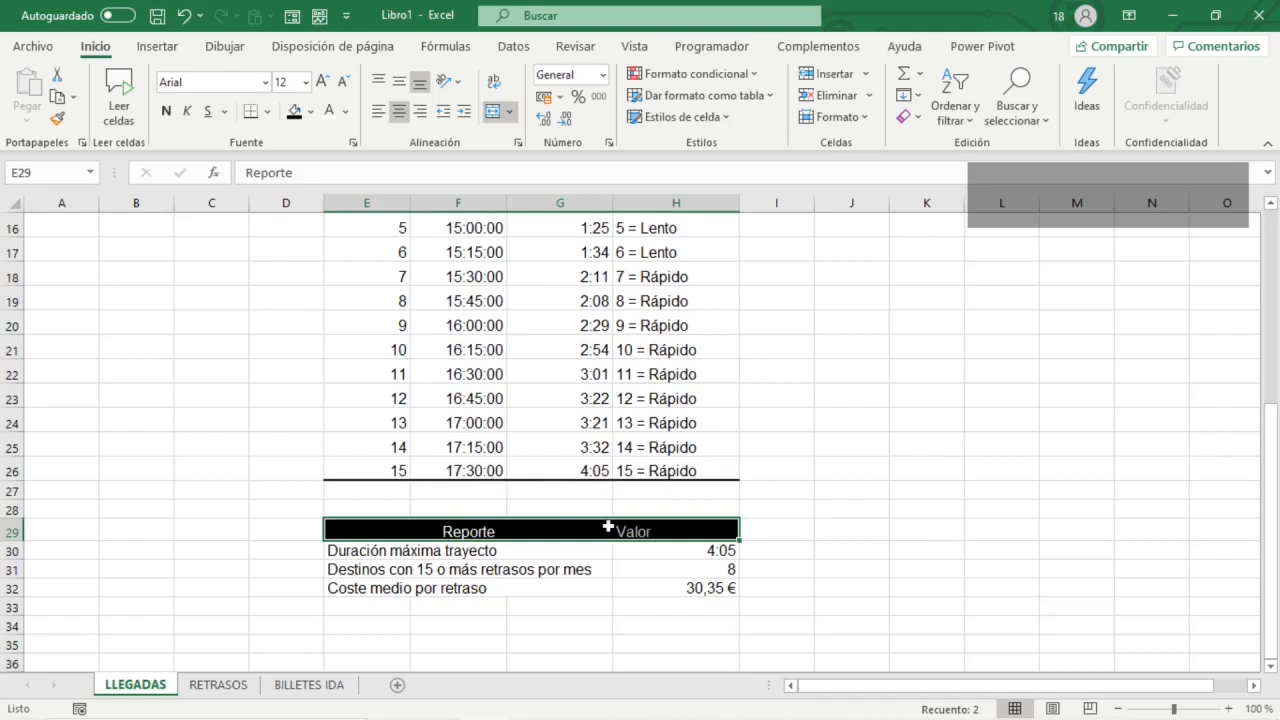
left_click(400, 113)
left_click(400, 113)
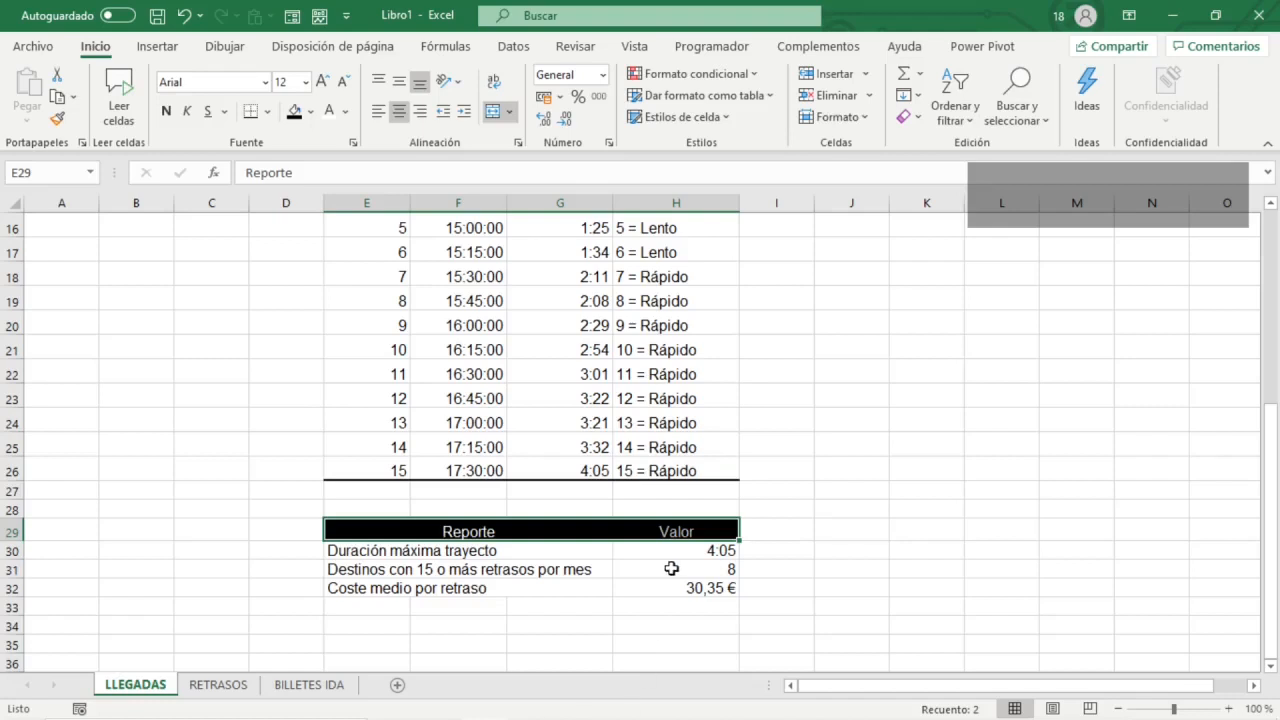
- Centre the maximum duration and delay count values in H30:H31
left_click_drag(666, 548, 663, 574)
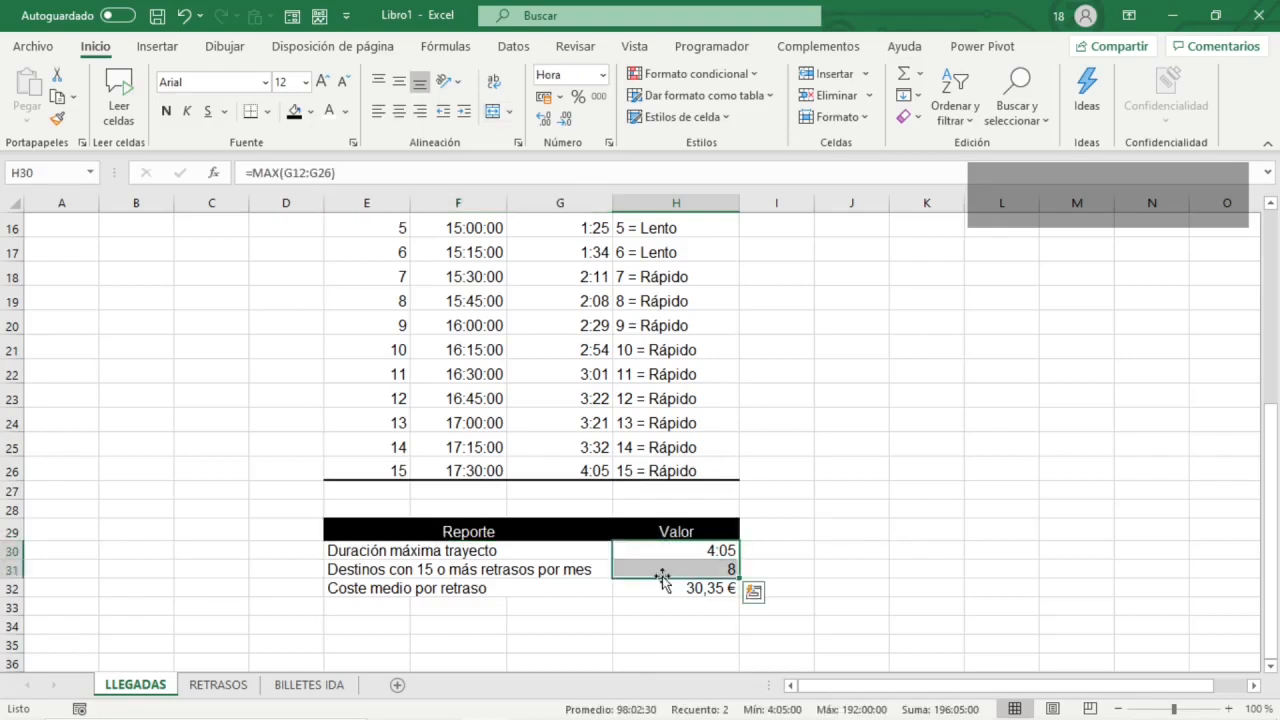
left_click(380, 114)
left_click(399, 113)
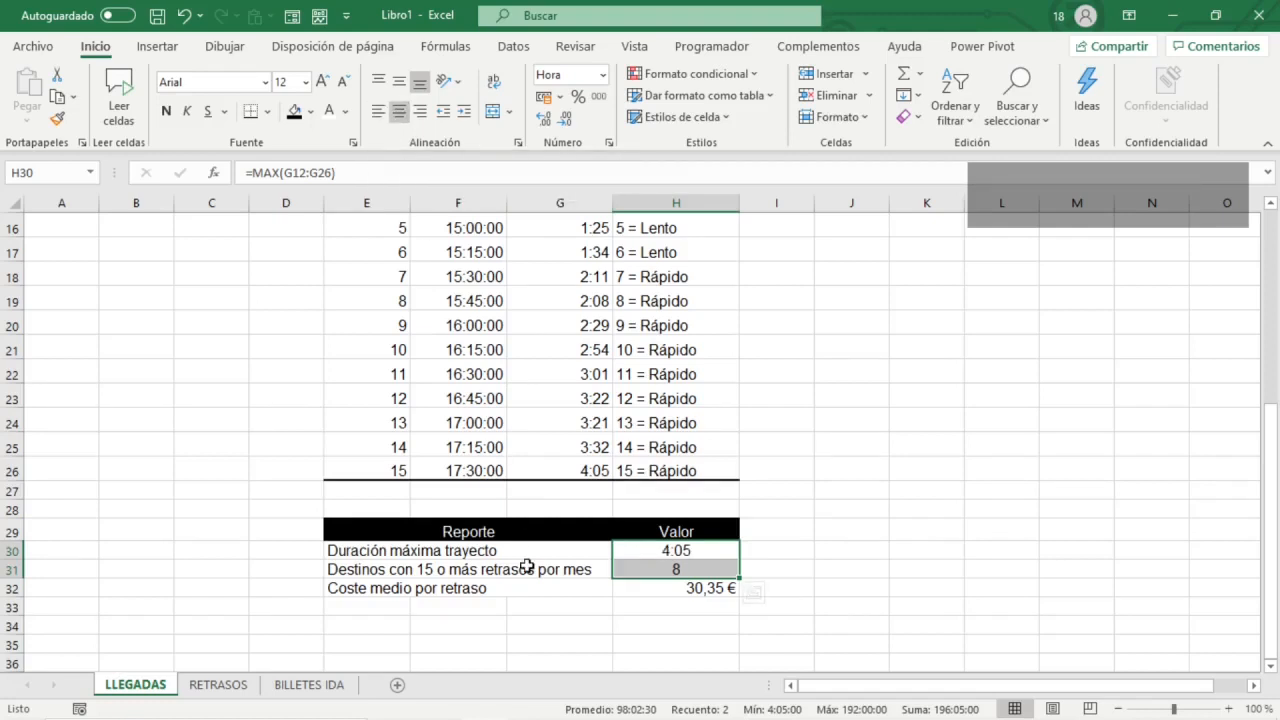
- Apply a thick outside border around the whole report table, E29:H32
left_click_drag(380, 533, 688, 590)
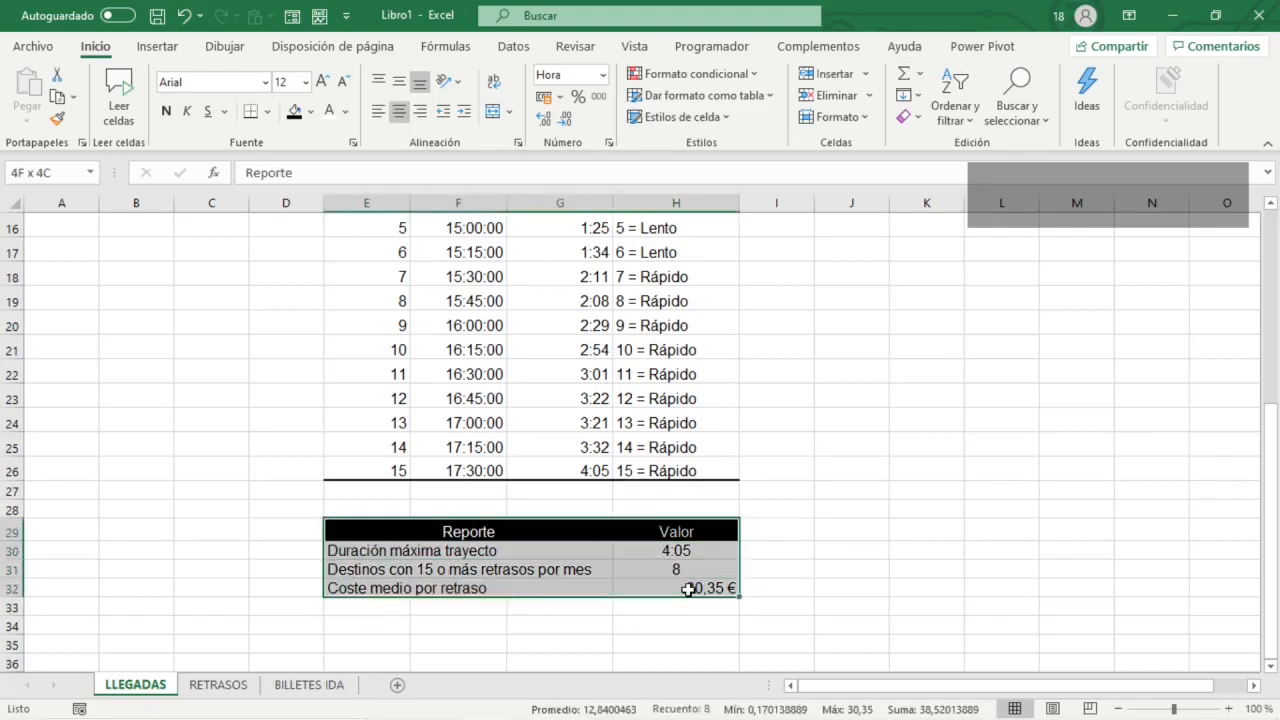
left_click(268, 112)
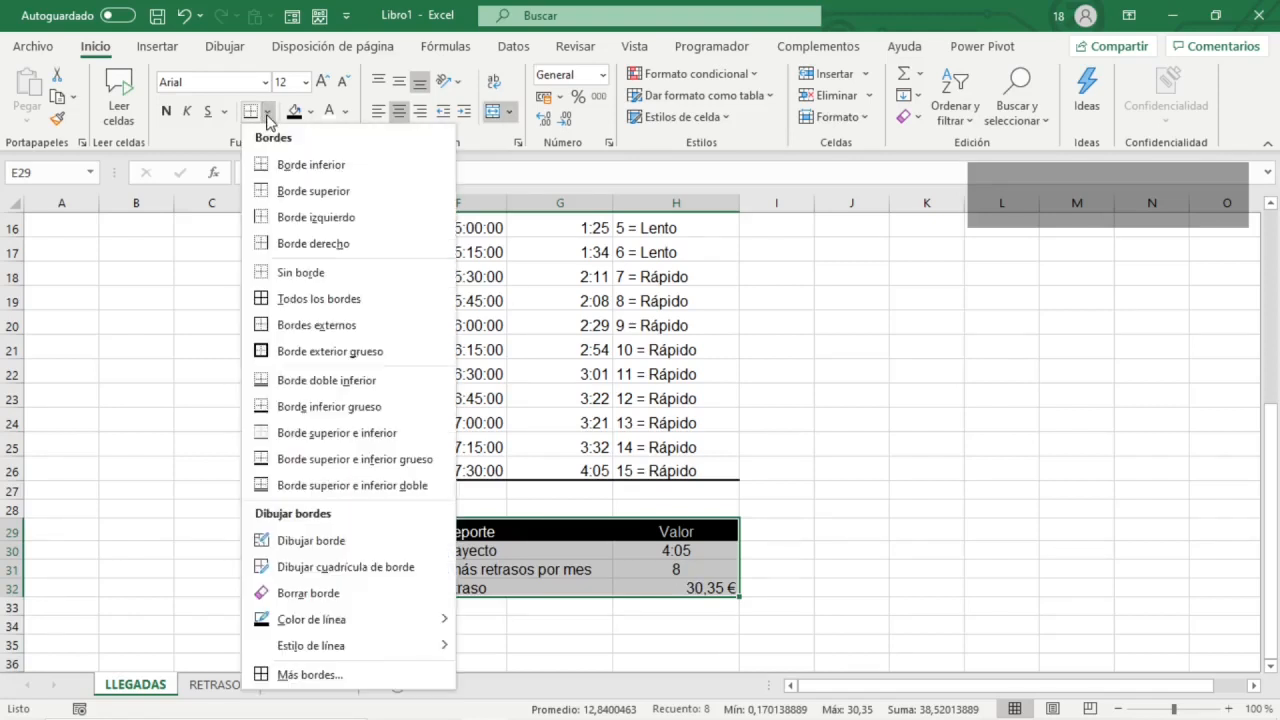
left_click(305, 351)
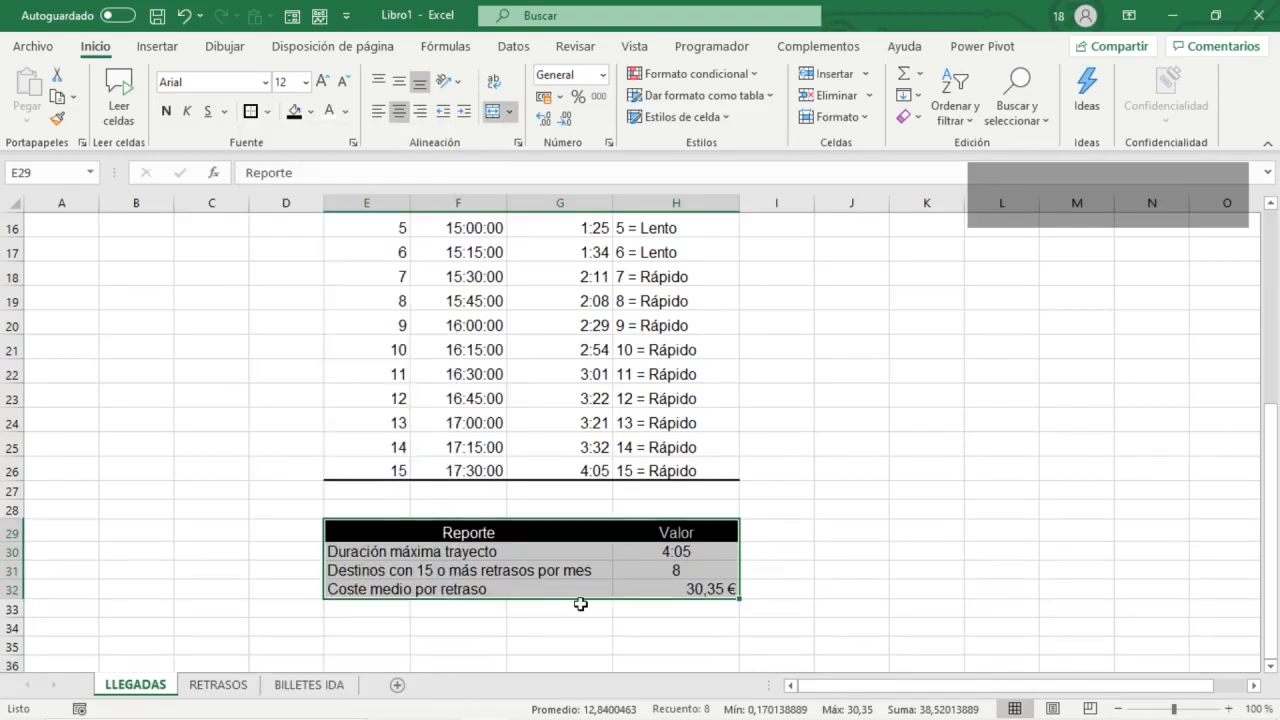
left_click(554, 570)
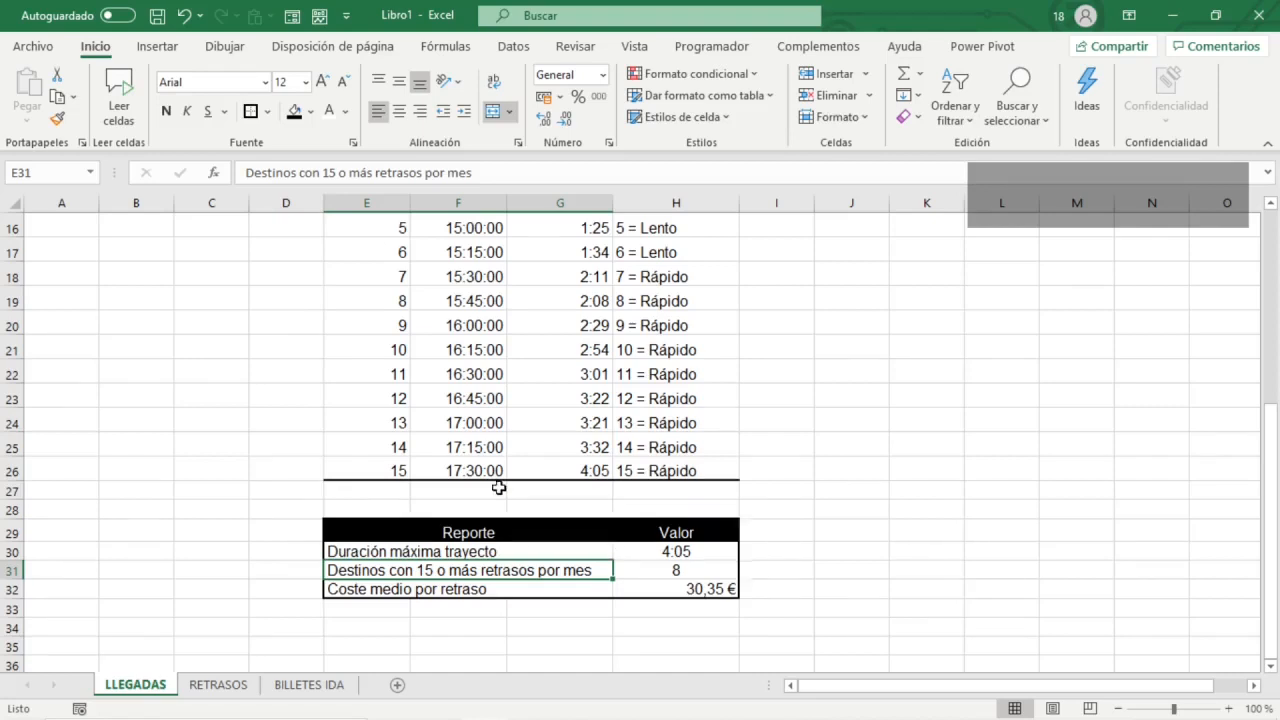
- Set D1:I34 of the LLEGADAS sheet as the print area
scroll(498, 487, "down", 2)
left_click_drag(776, 478, 329, 183)
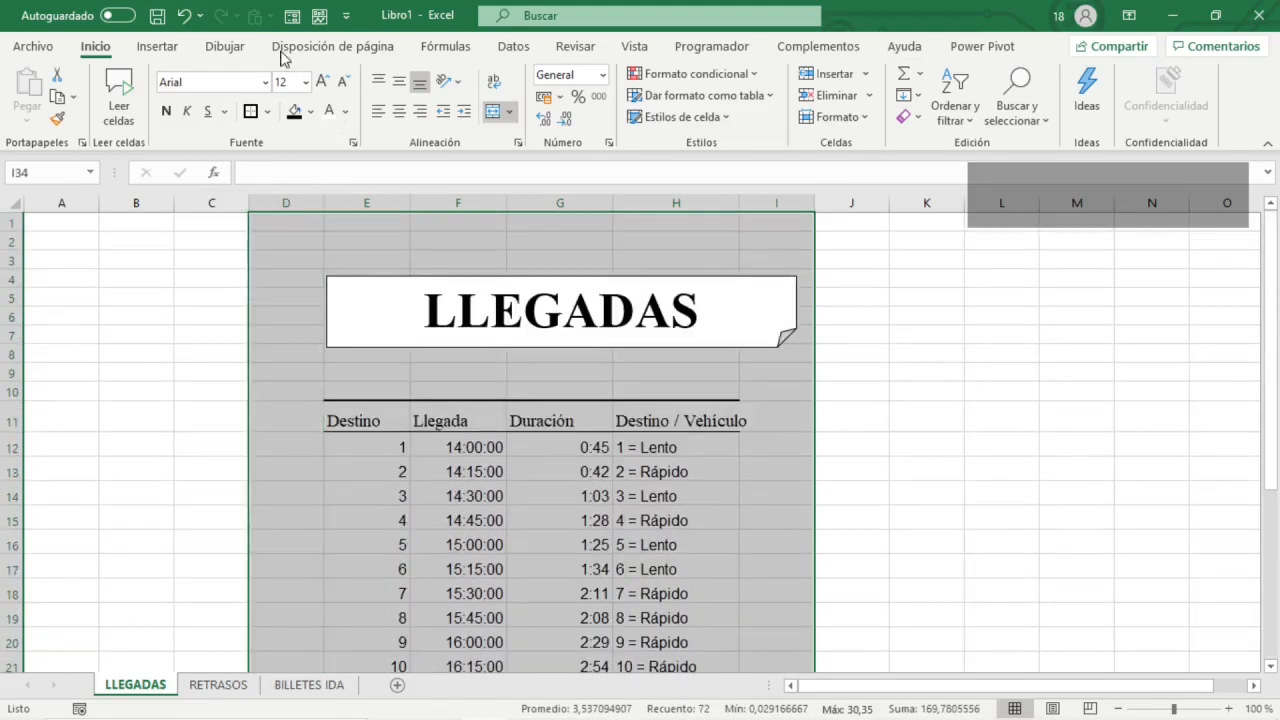
left_click(340, 47)
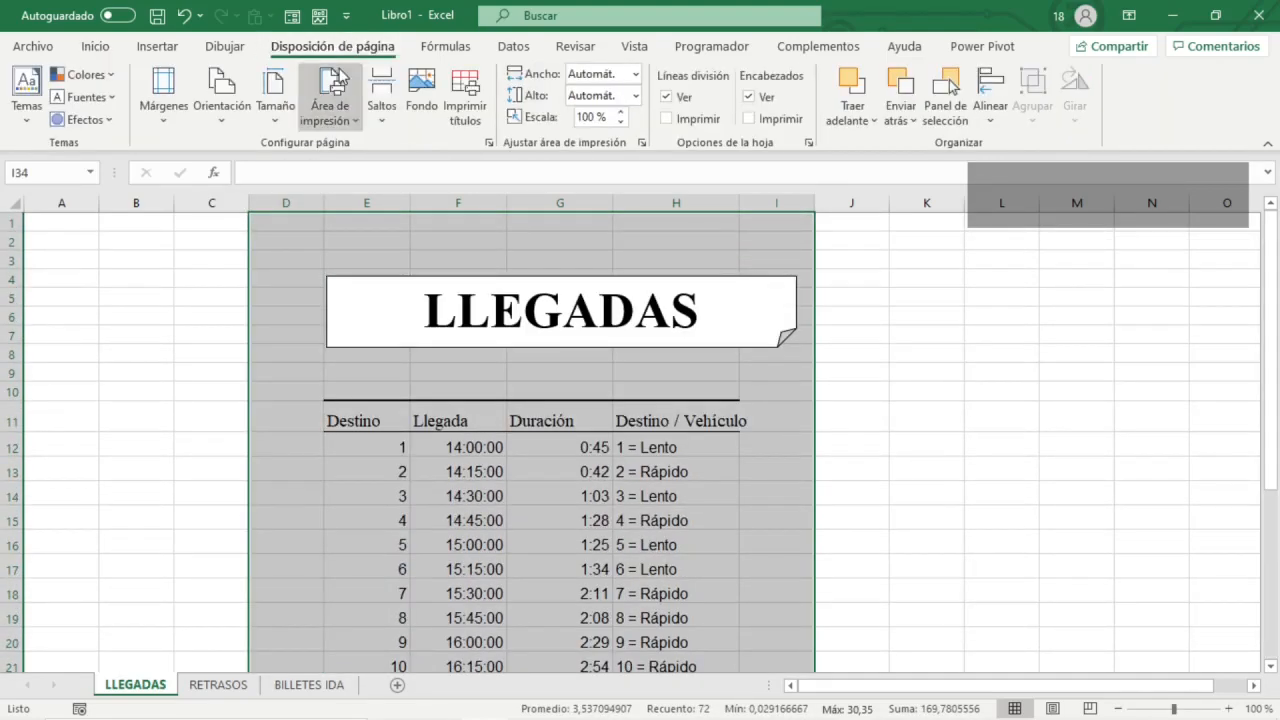
left_click(328, 110)
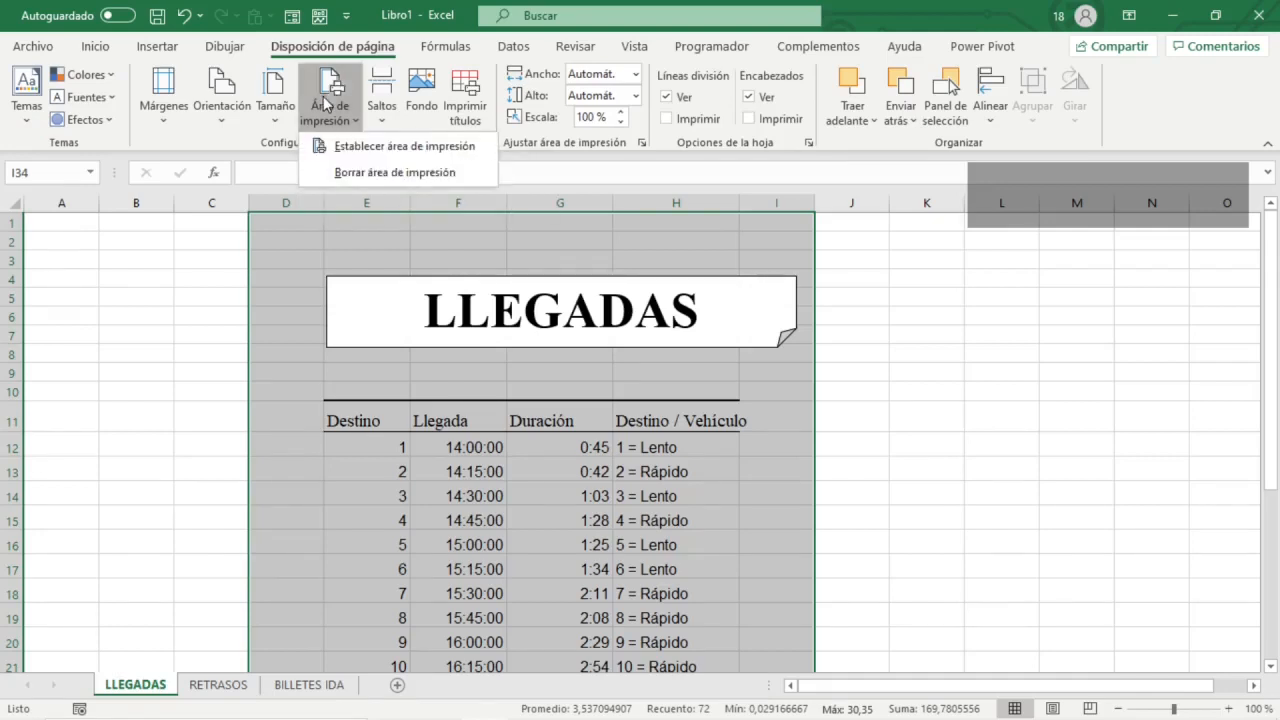
left_click(355, 142)
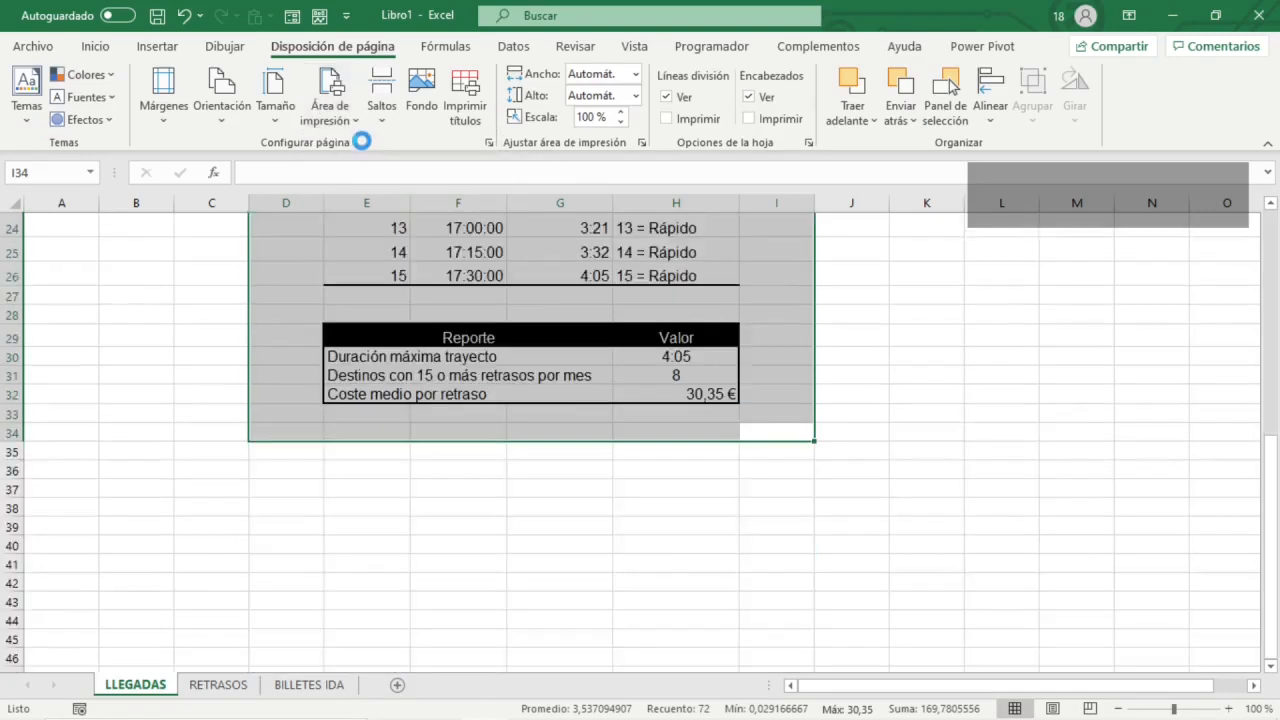
- Scale the LLEGADAS printout to fit 1 page wide by 1 tall, check the print preview and return to the sheet
left_click(489, 144)
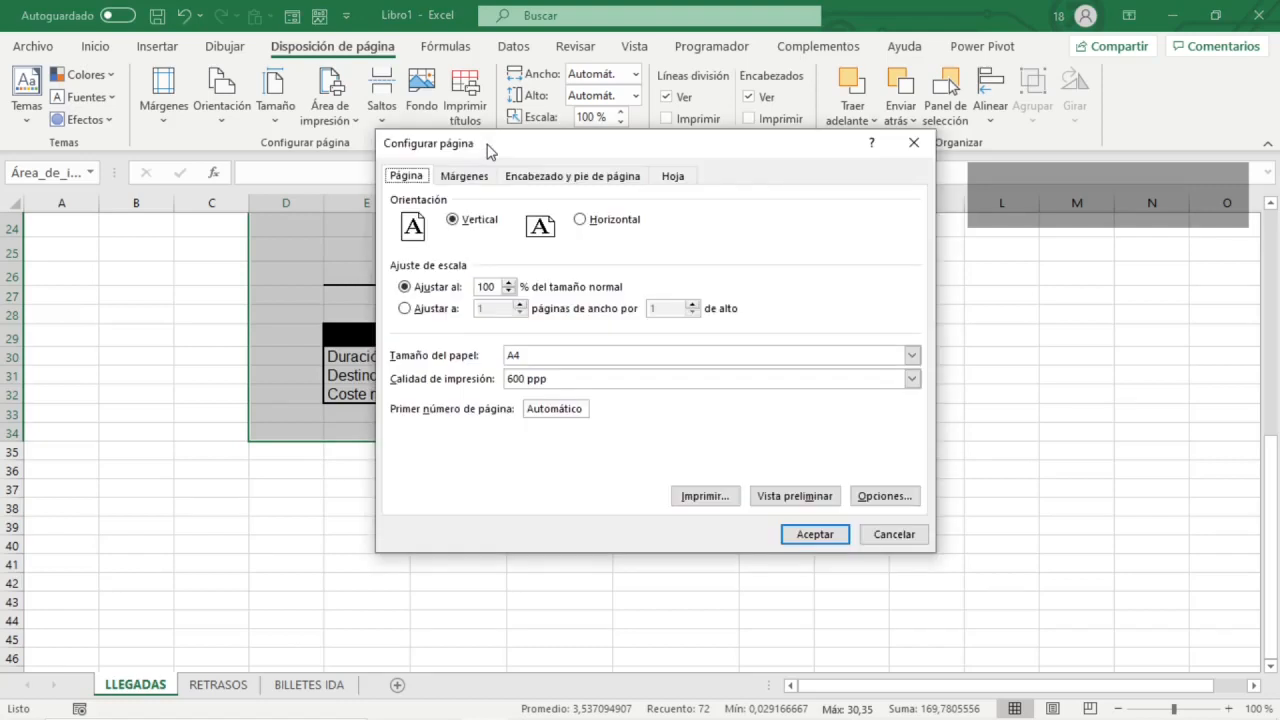
left_click(425, 309)
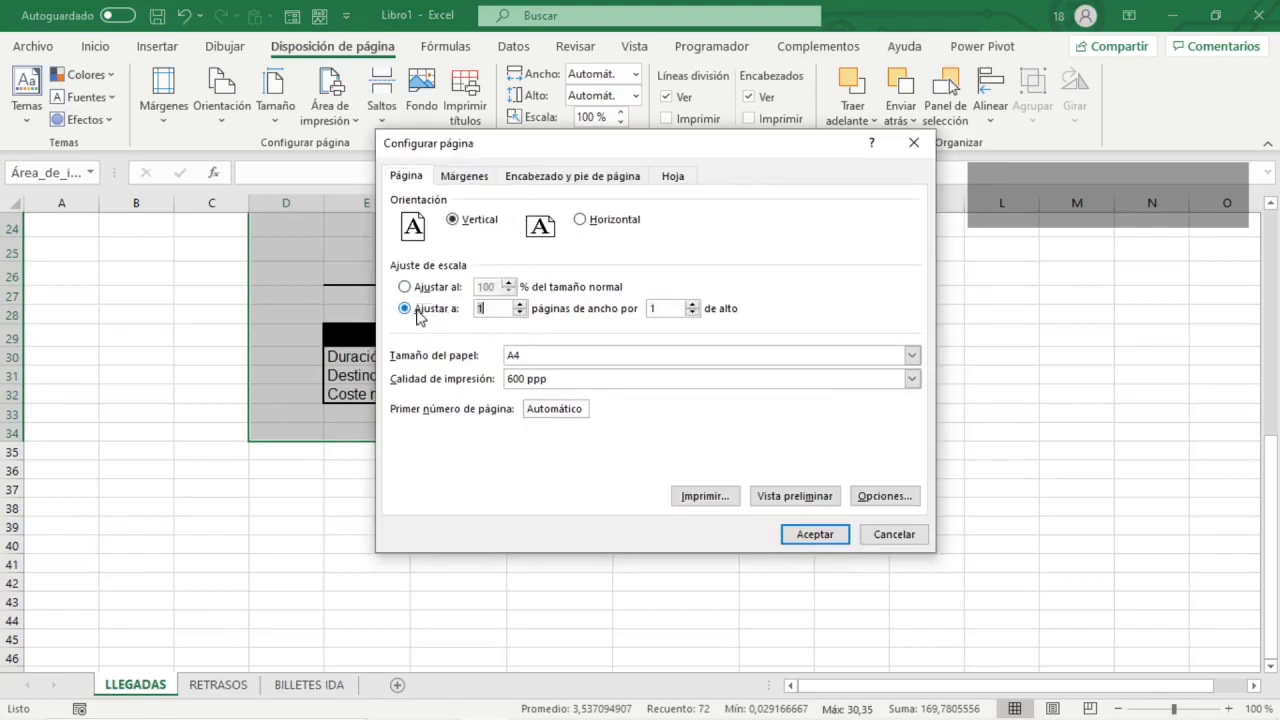
left_click(795, 496)
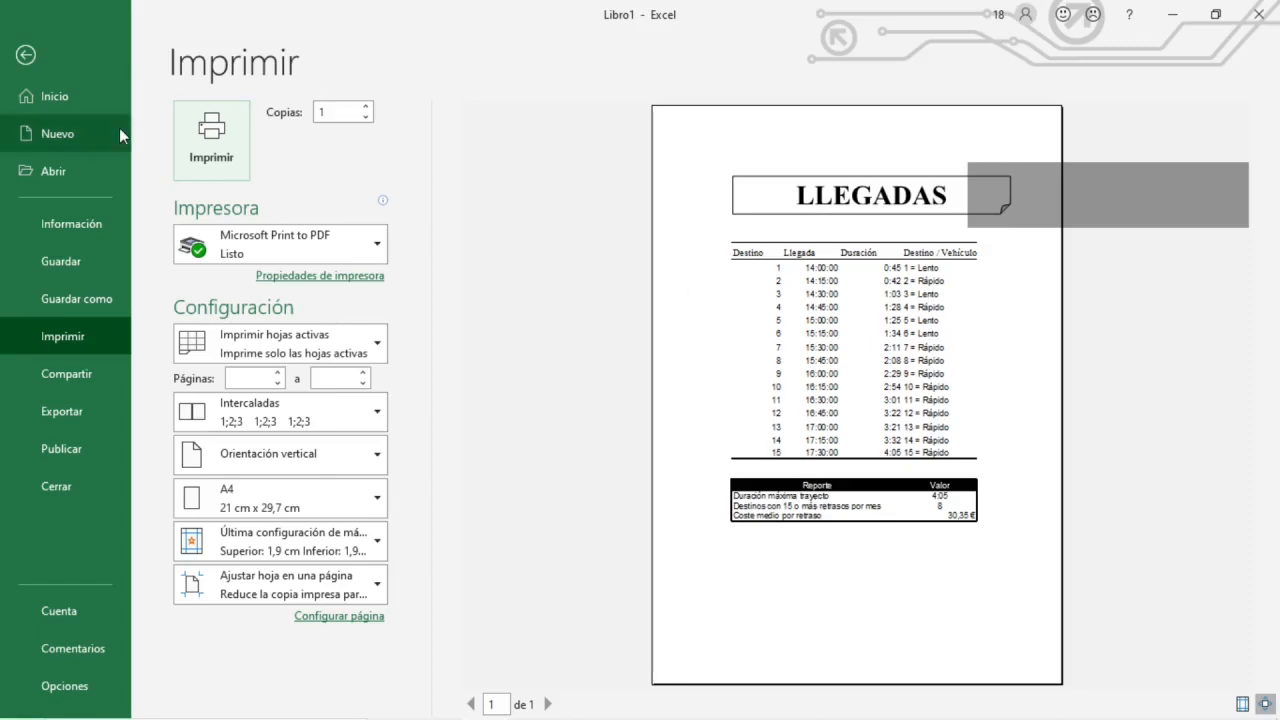
left_click(27, 56)
scroll(540, 507, "up", 8)
left_click(553, 493)
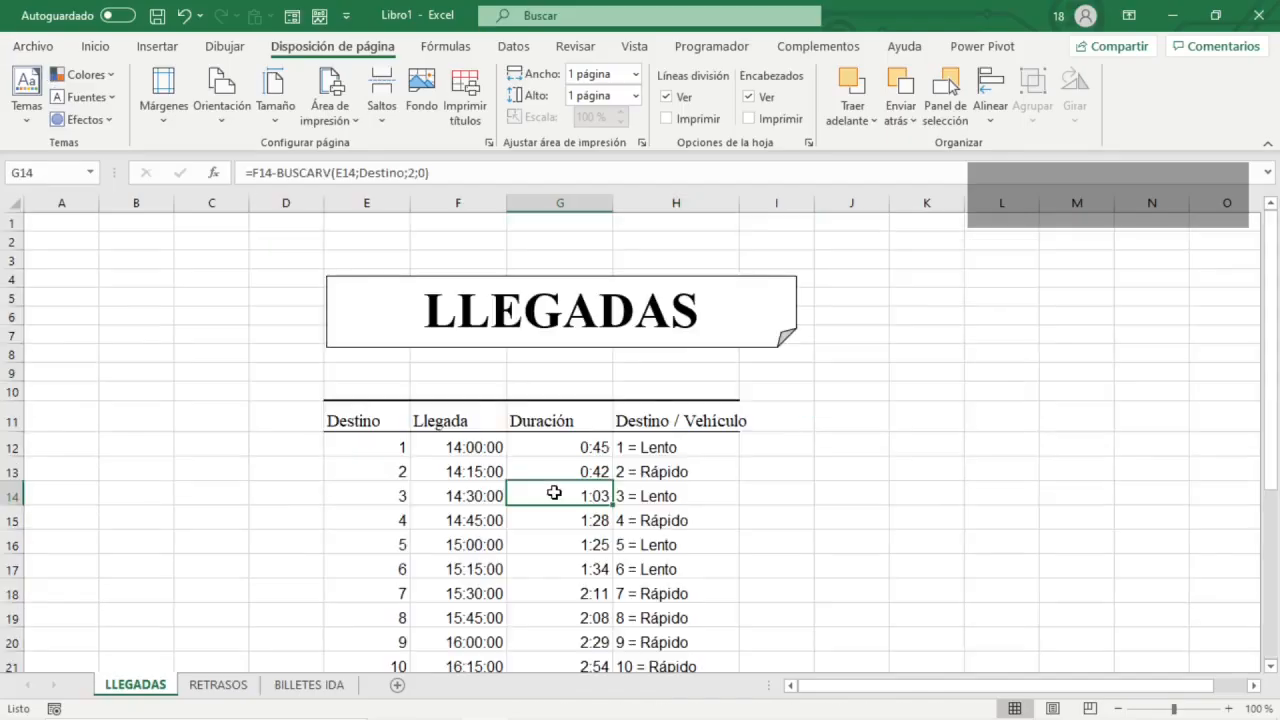